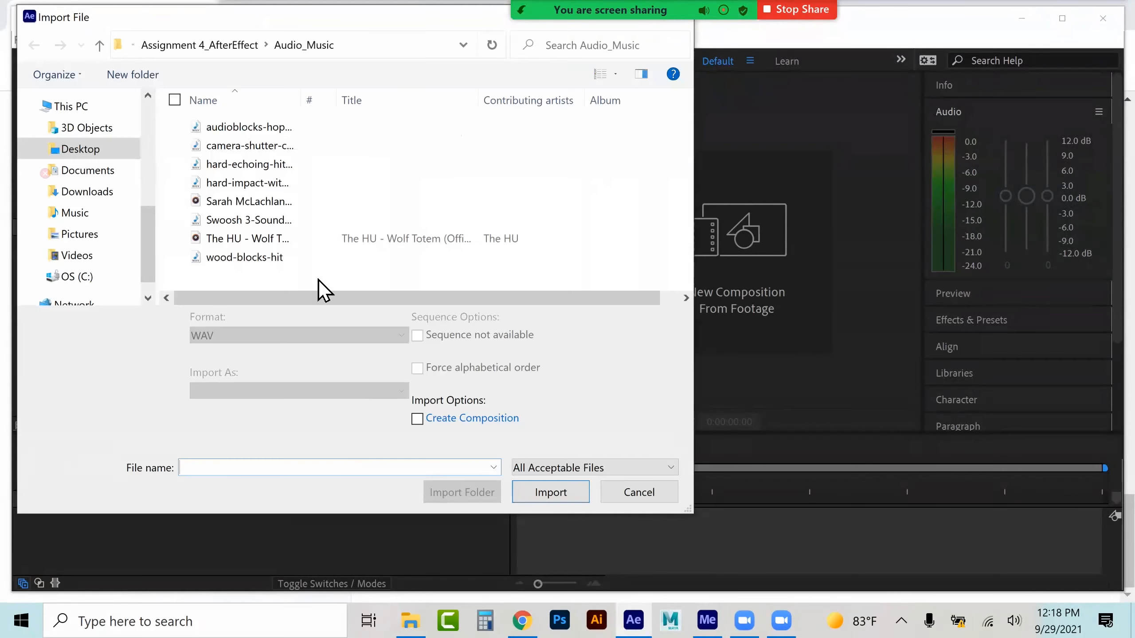
Import the video Fishing Clip_1 from the Video Clips folder of the Assignment 4_AfterEffect project
left_click(216, 45)
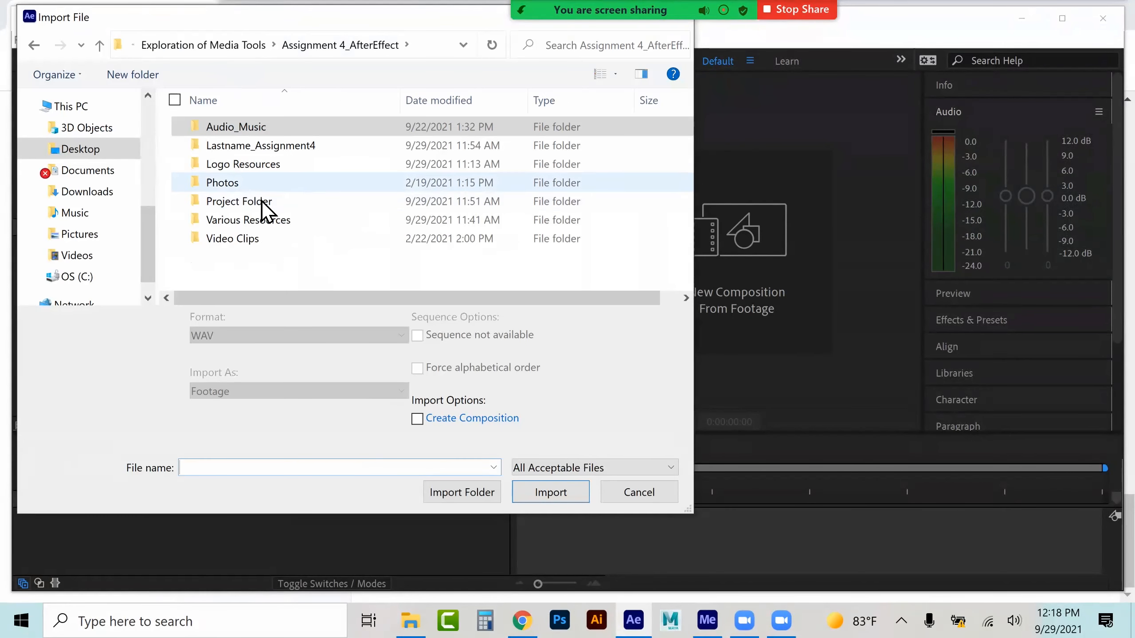
double_click(248, 238)
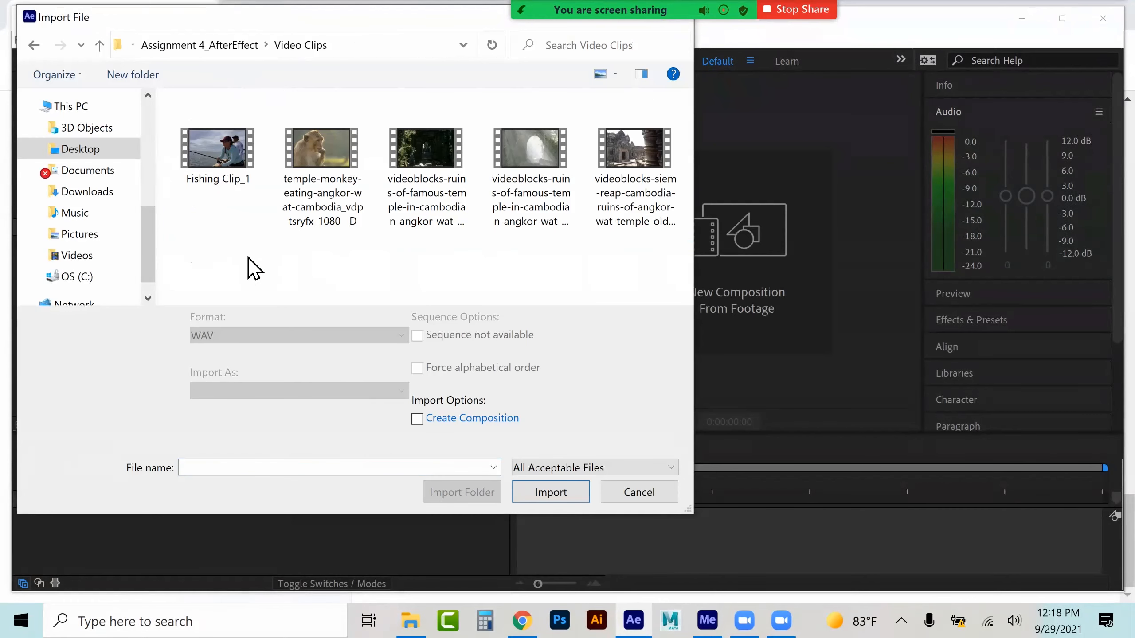
left_click(232, 157)
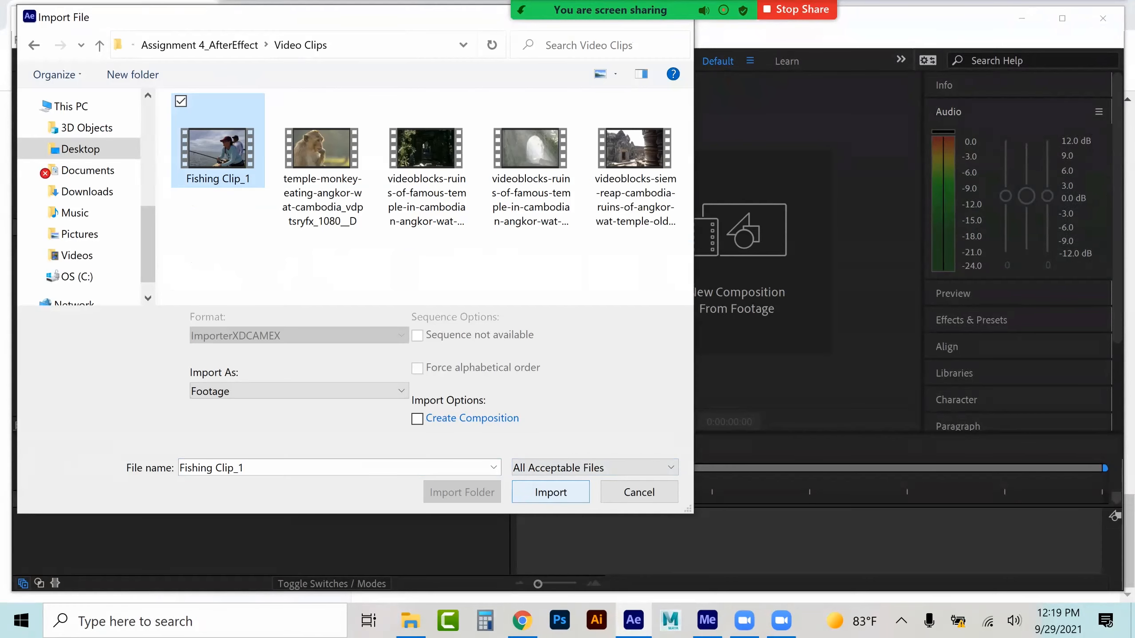
left_click(550, 492)
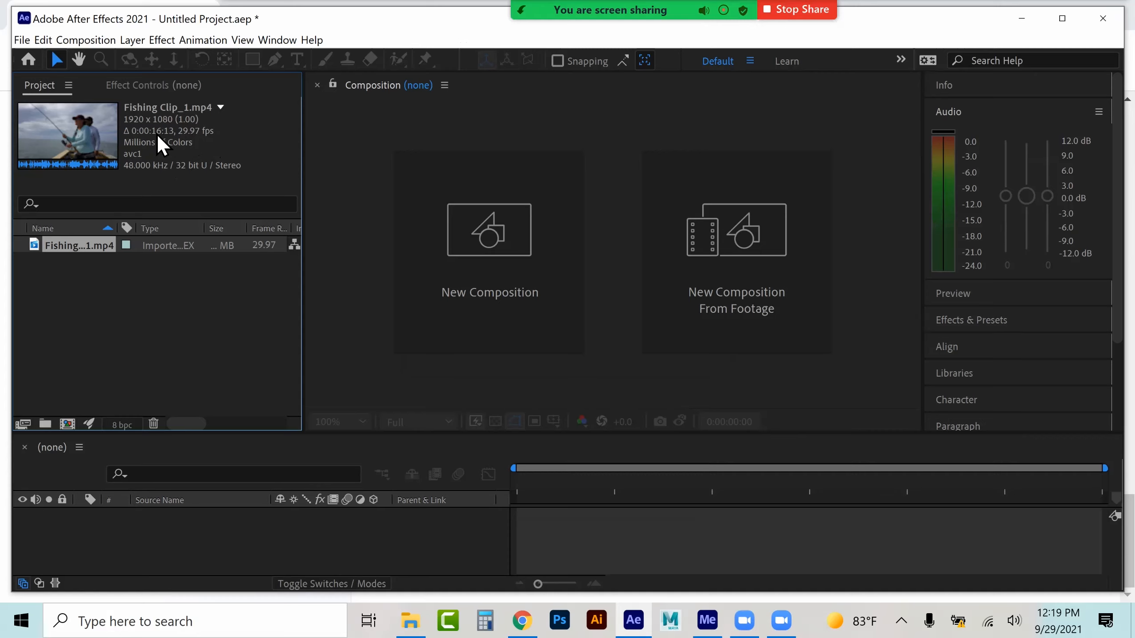
Create a new composition from the imported Fishing Clip_1.mp4 footage
left_click_drag(83, 244, 67, 532)
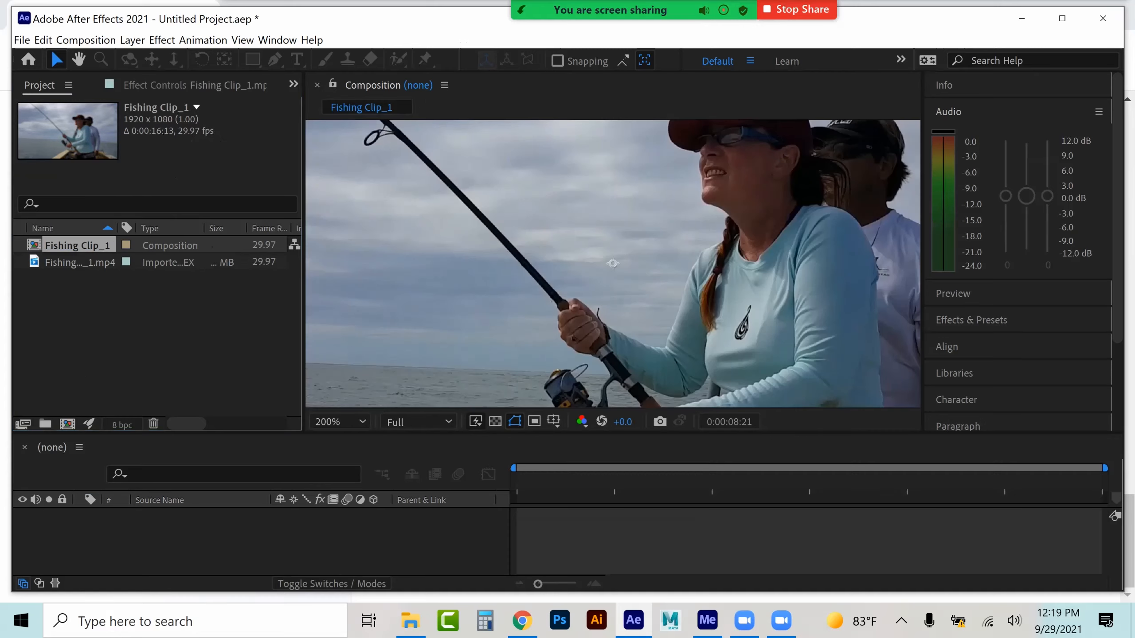
scroll(513, 277, "down", 1)
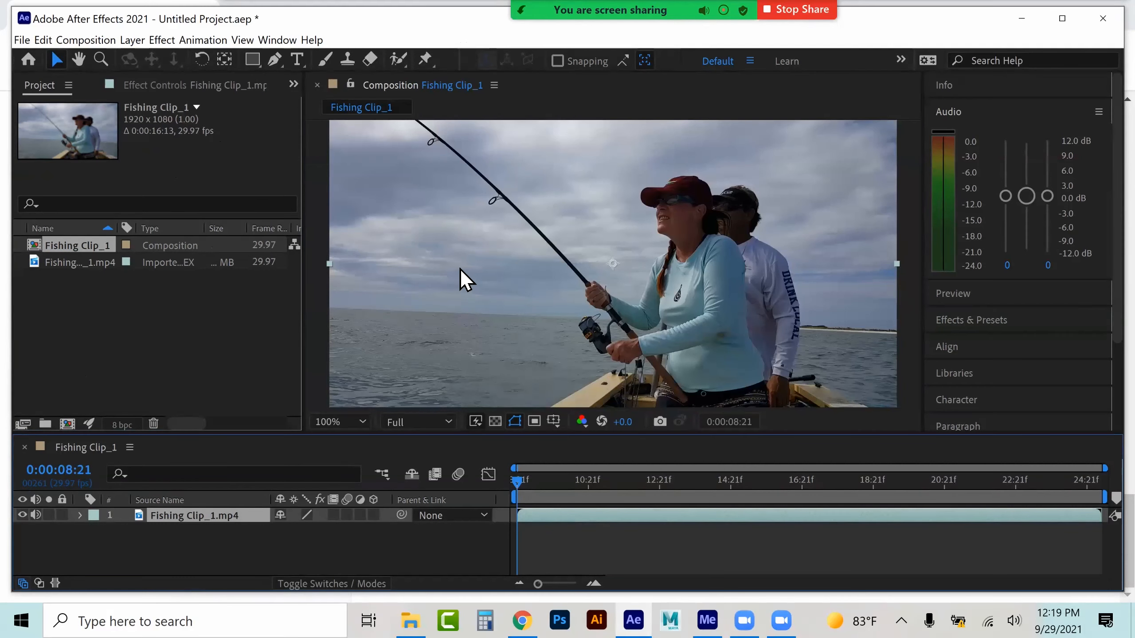
scroll(377, 198, "down", 1)
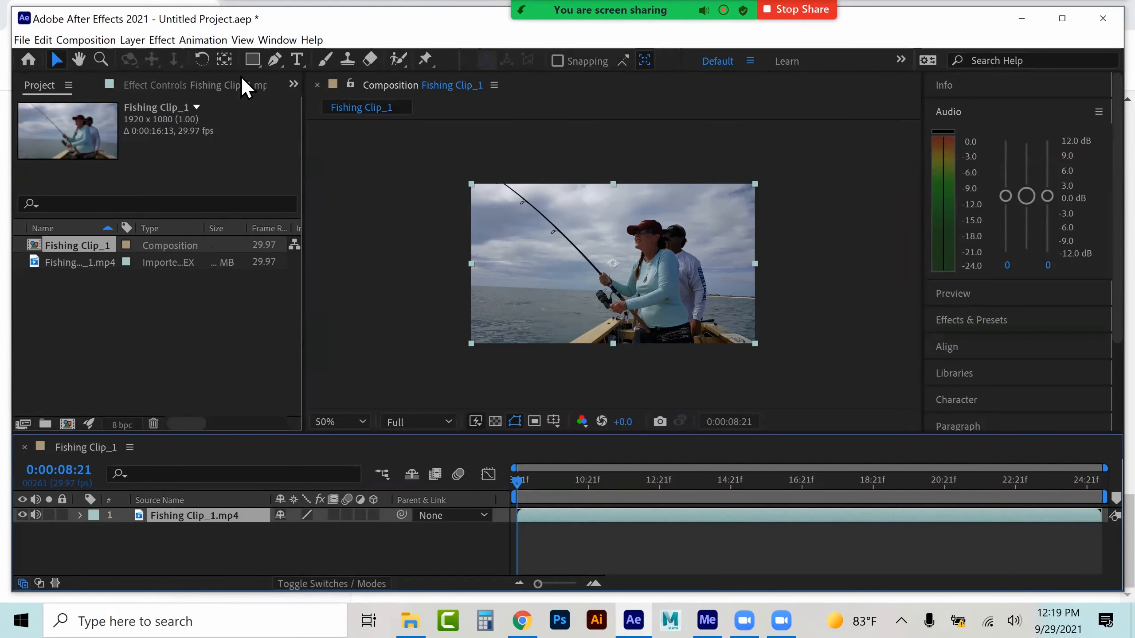
Set the composition's start timecode to 0:00:00:00 in the composition settings
left_click(86, 40)
left_click(99, 76)
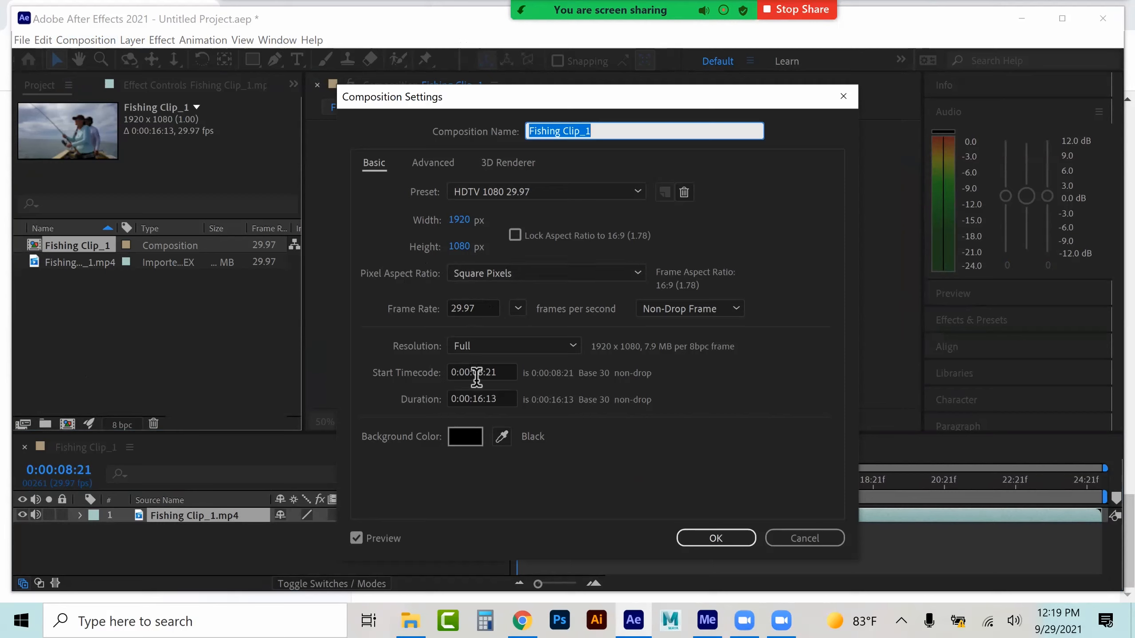
left_click(504, 376)
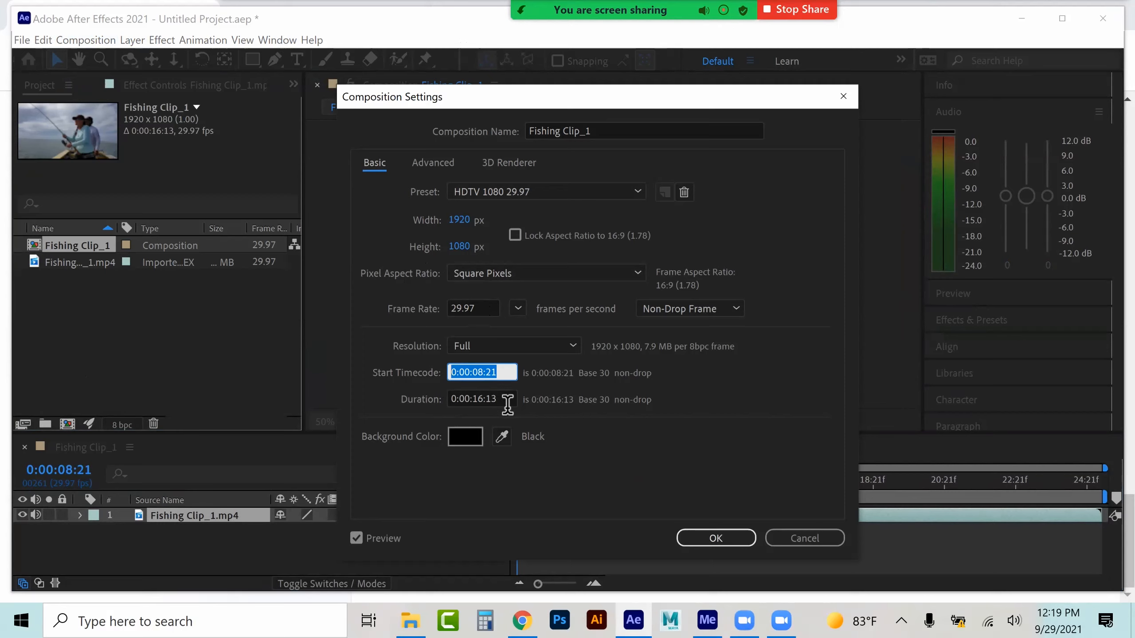
key("BackSpace")
type("0")
left_click_drag(489, 379, 501, 380)
type("00")
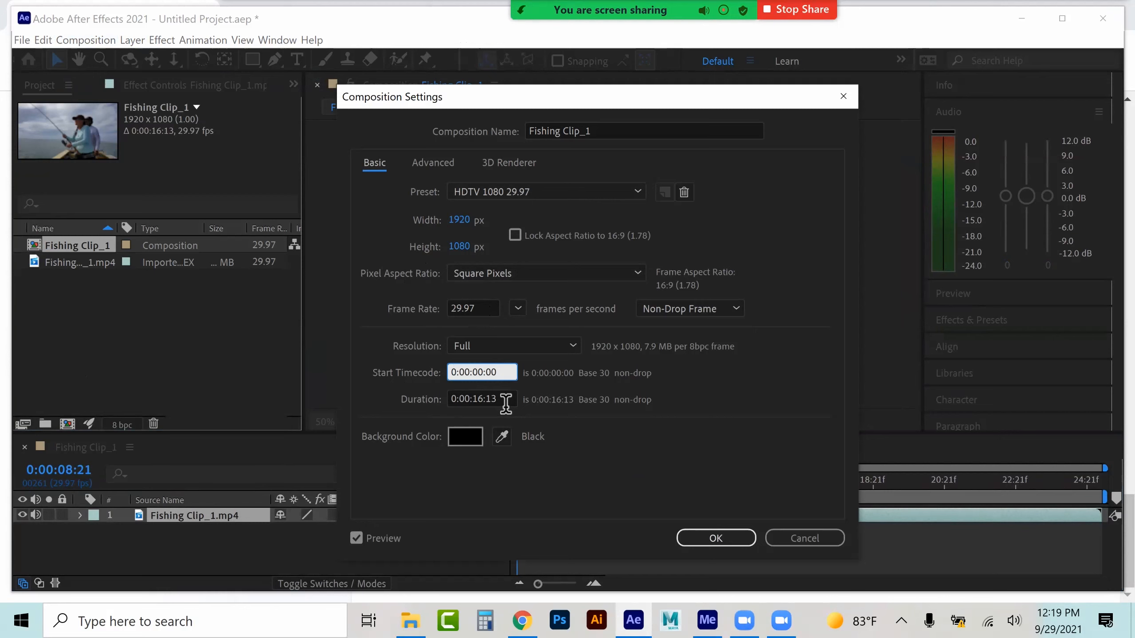
left_click(505, 401)
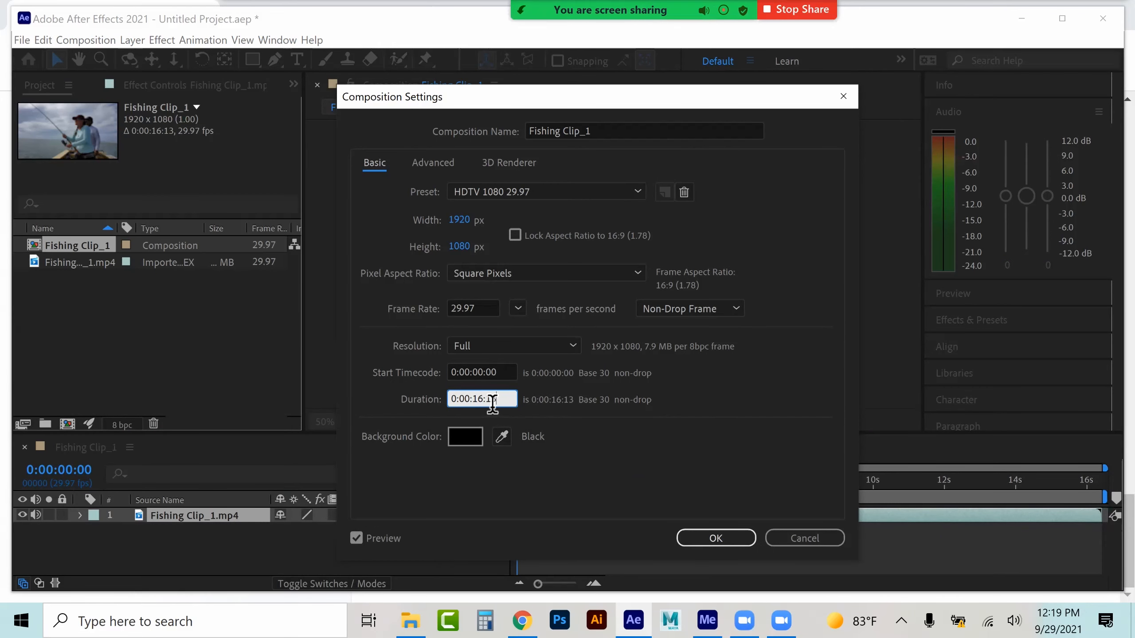
left_click(716, 538)
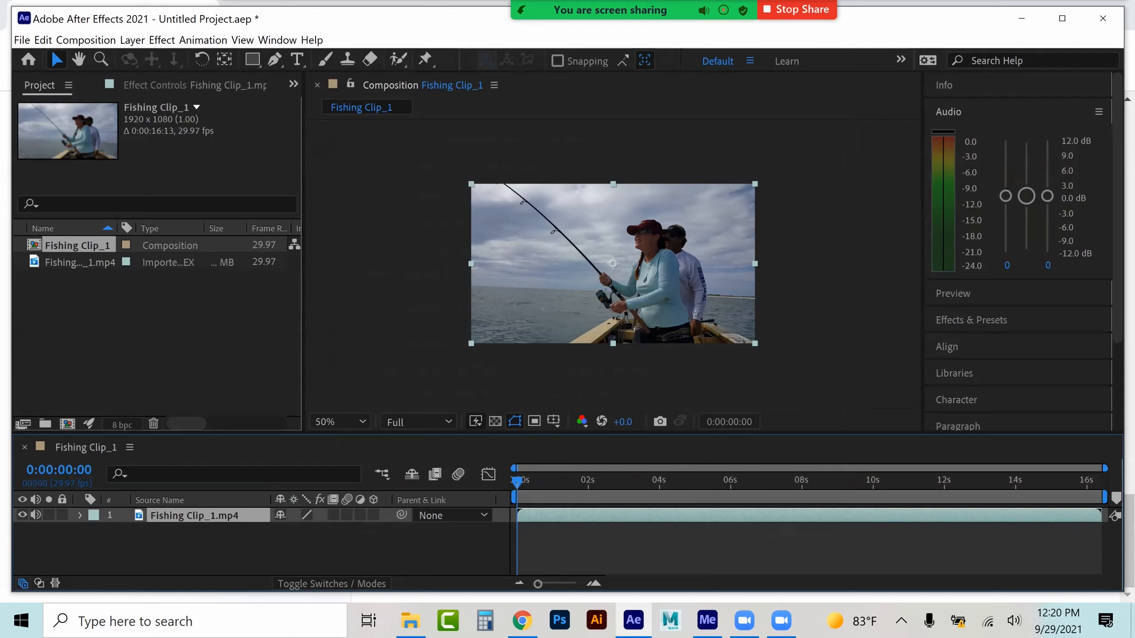
Trim the clip's start to about 0:00:09:21 and shift the layer so it begins at the composition's start
key("space")
left_click_drag(580, 482, 862, 482)
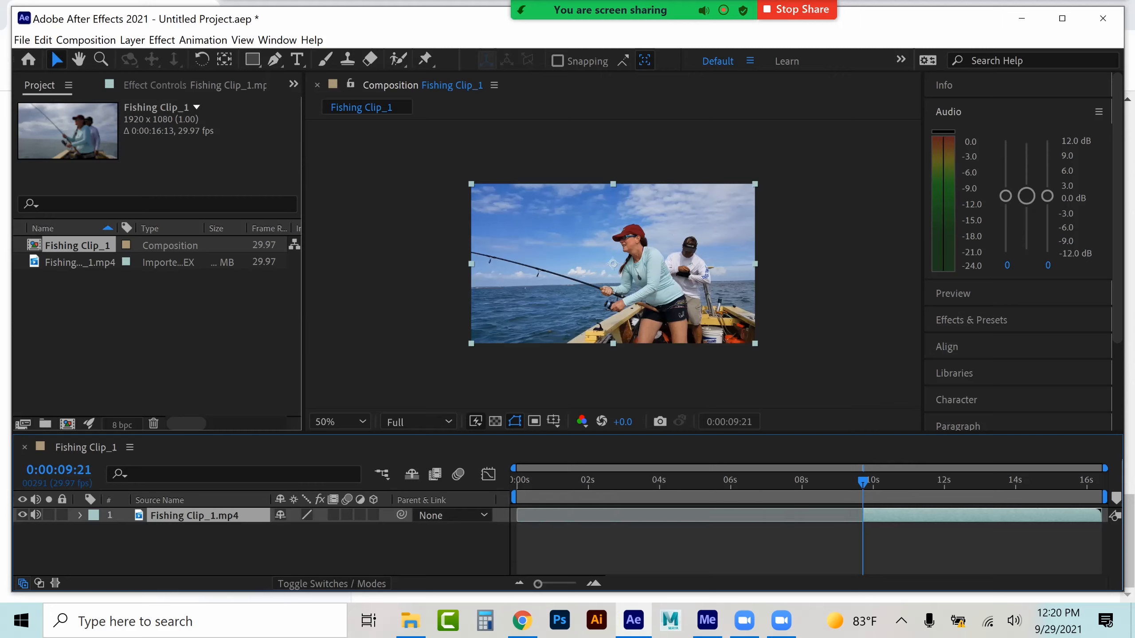
left_click_drag(879, 516, 589, 516)
key("Home")
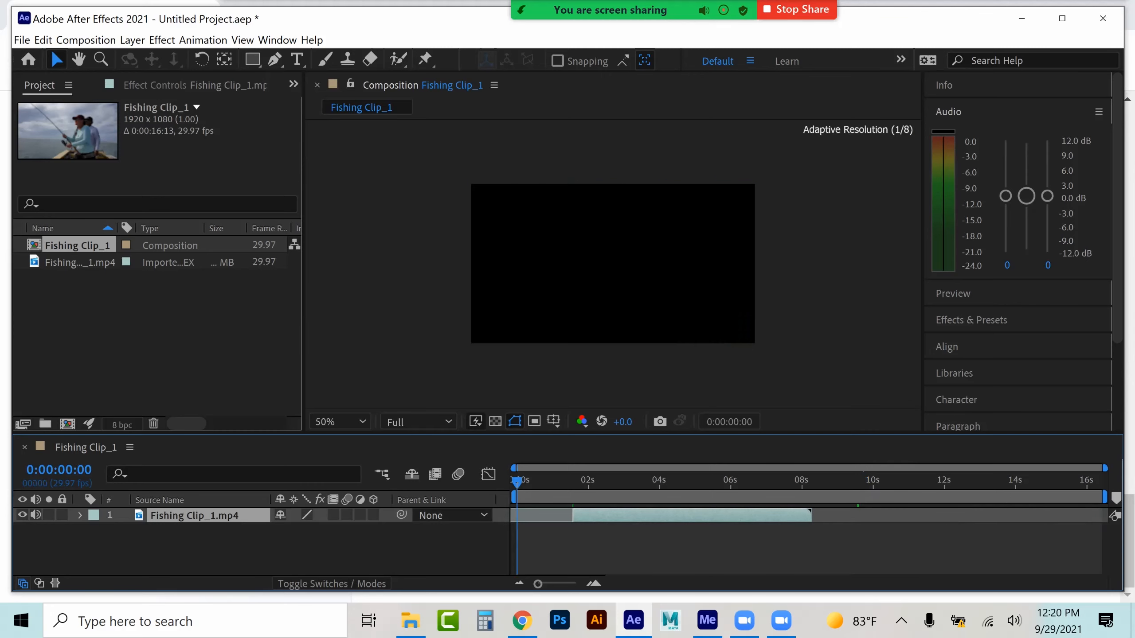
key("bracketleft")
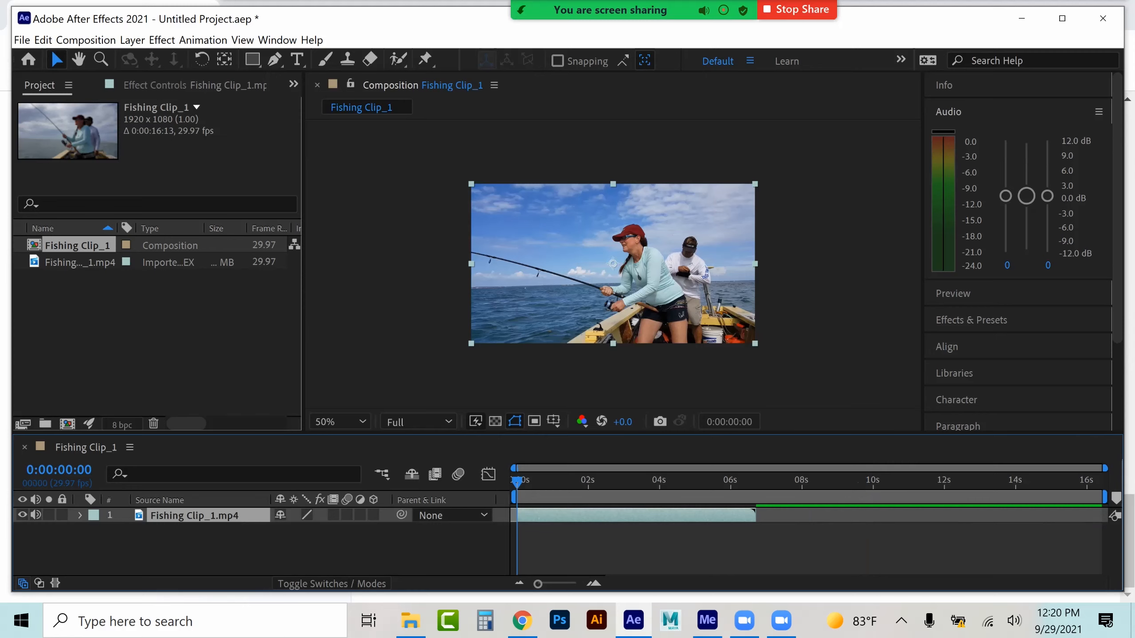
Time-stretch the clip layer to a new duration of 0;00;08;00
left_click(747, 482)
left_click(677, 482)
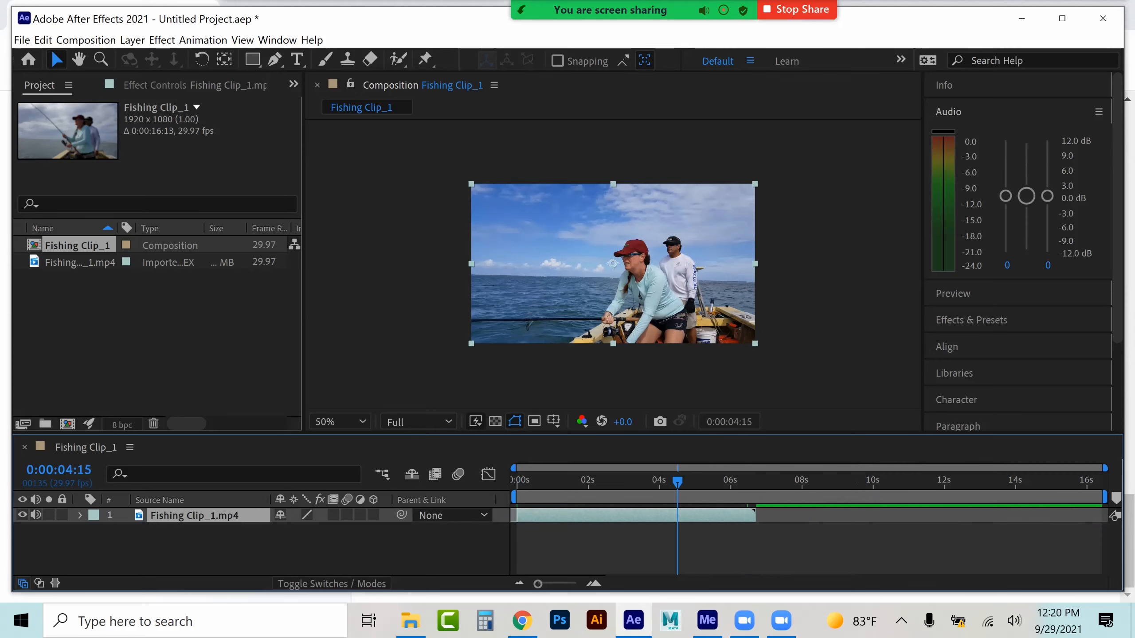
left_click(127, 40)
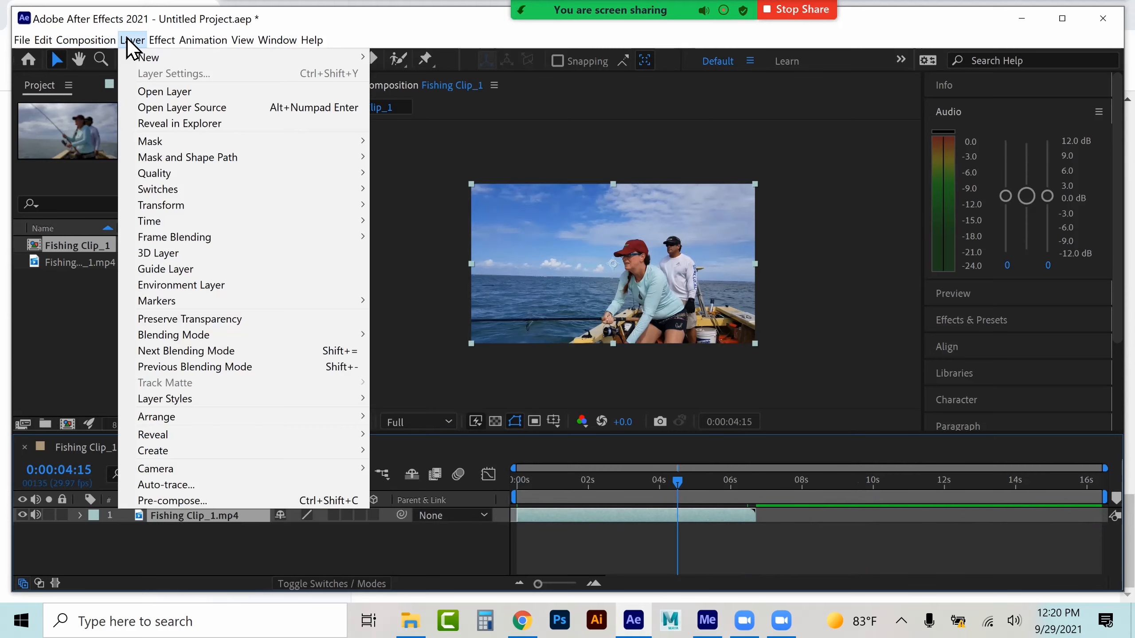
mouse_move(165, 223)
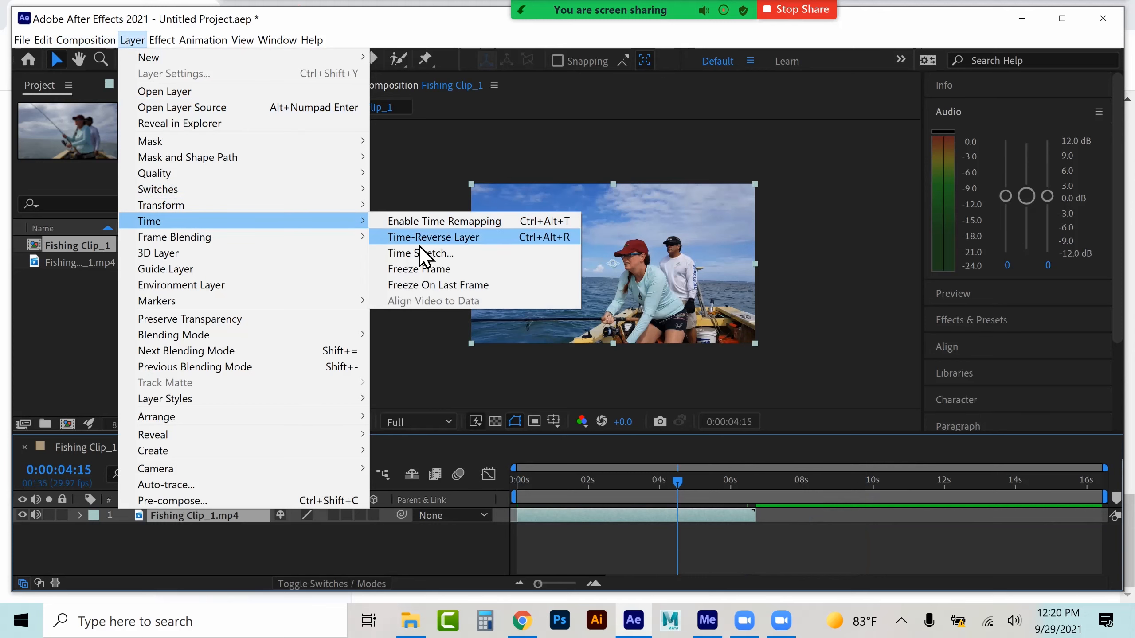
left_click(429, 253)
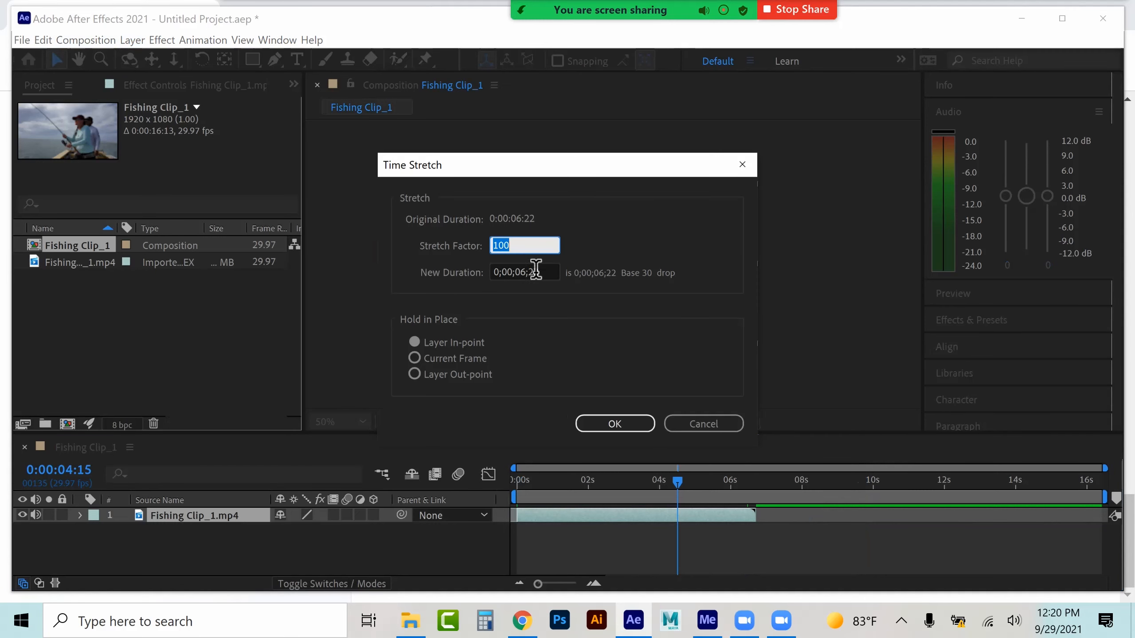
left_click_drag(528, 278, 530, 287)
type("8;00")
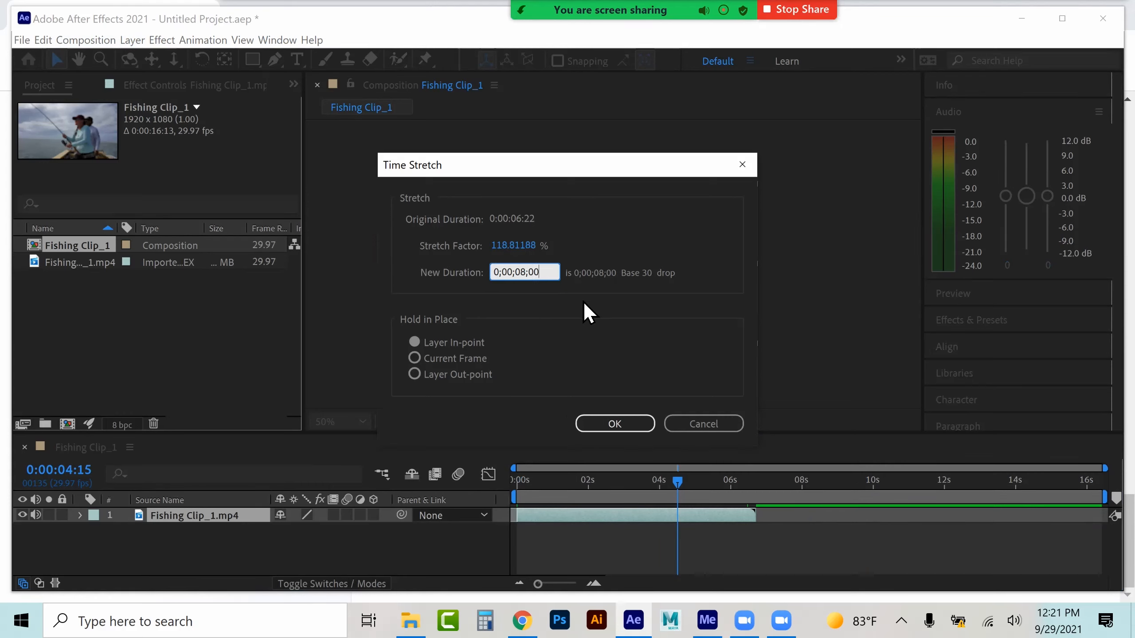
key("Return")
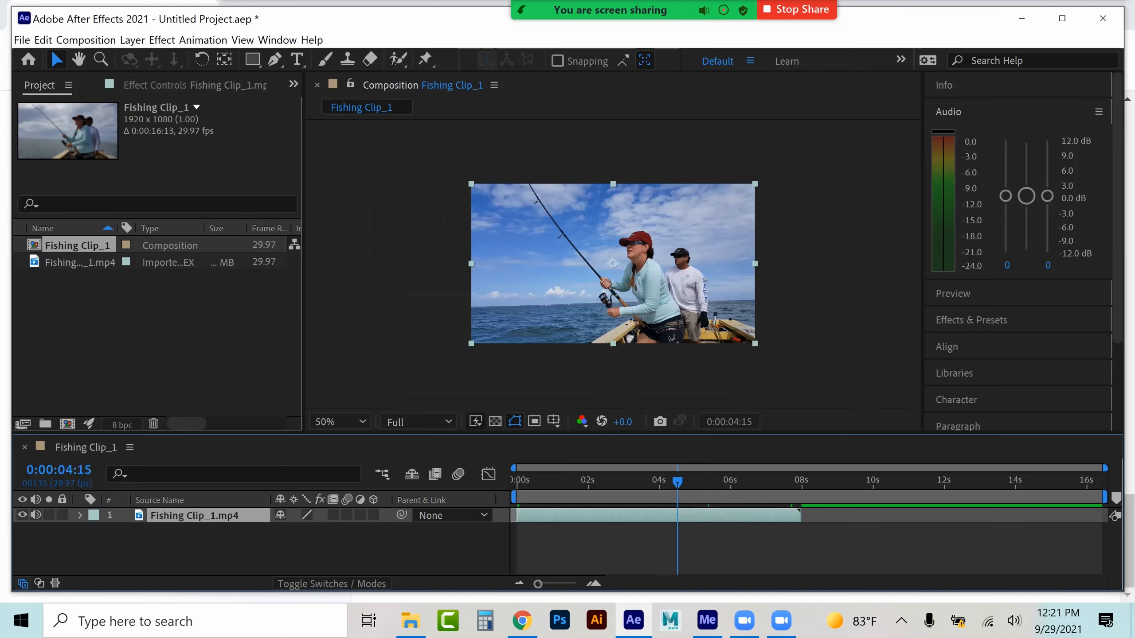
left_click(111, 39)
left_click(114, 76)
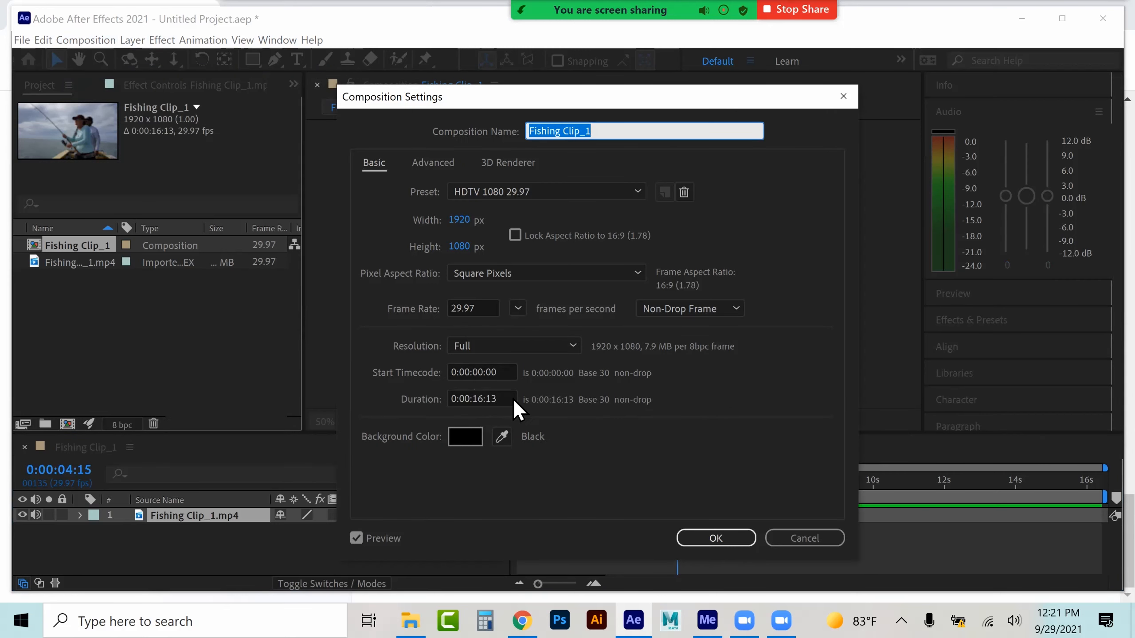
left_click(804, 538)
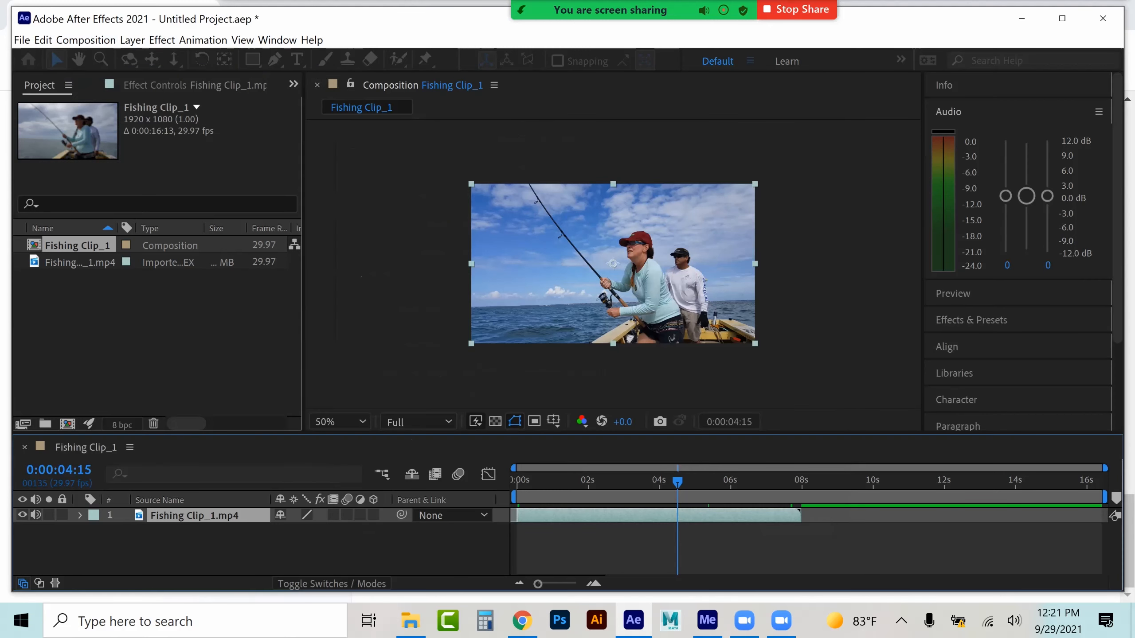
Set the work area end at the layer's out-point, about 0:00:07:29
key("o")
left_click_drag(800, 481, 797, 481)
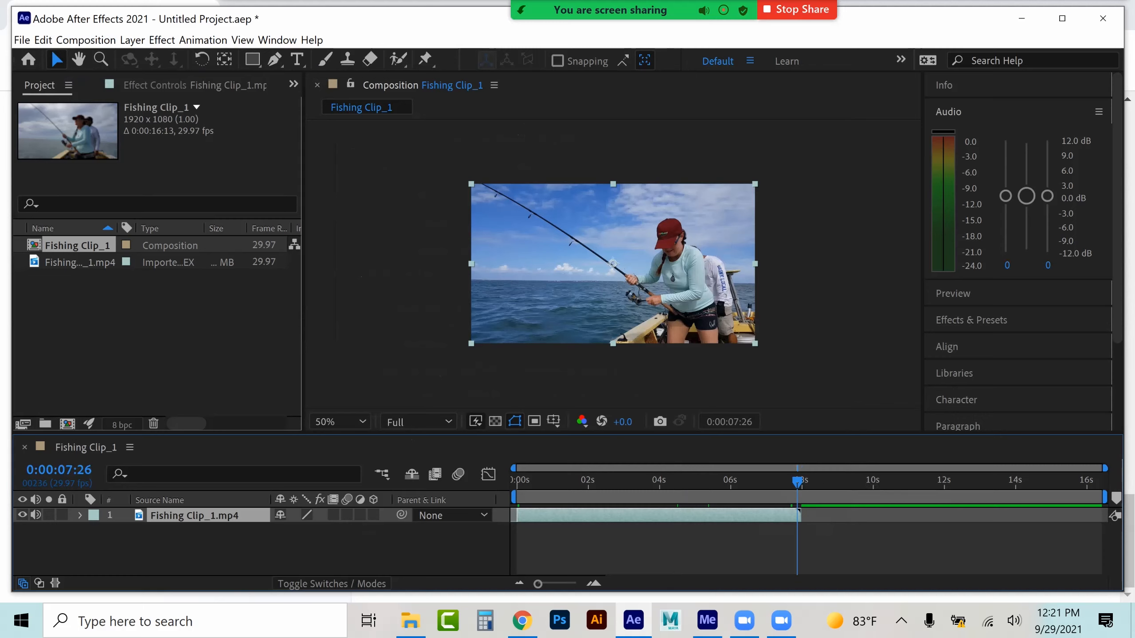
left_click_drag(797, 481, 800, 481)
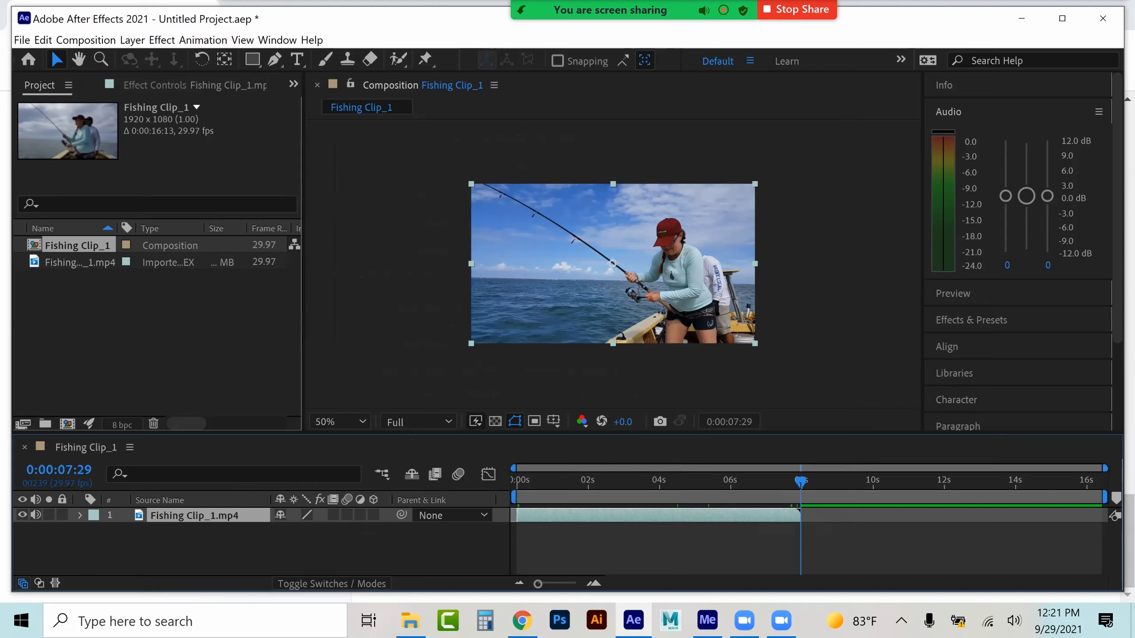
key("n")
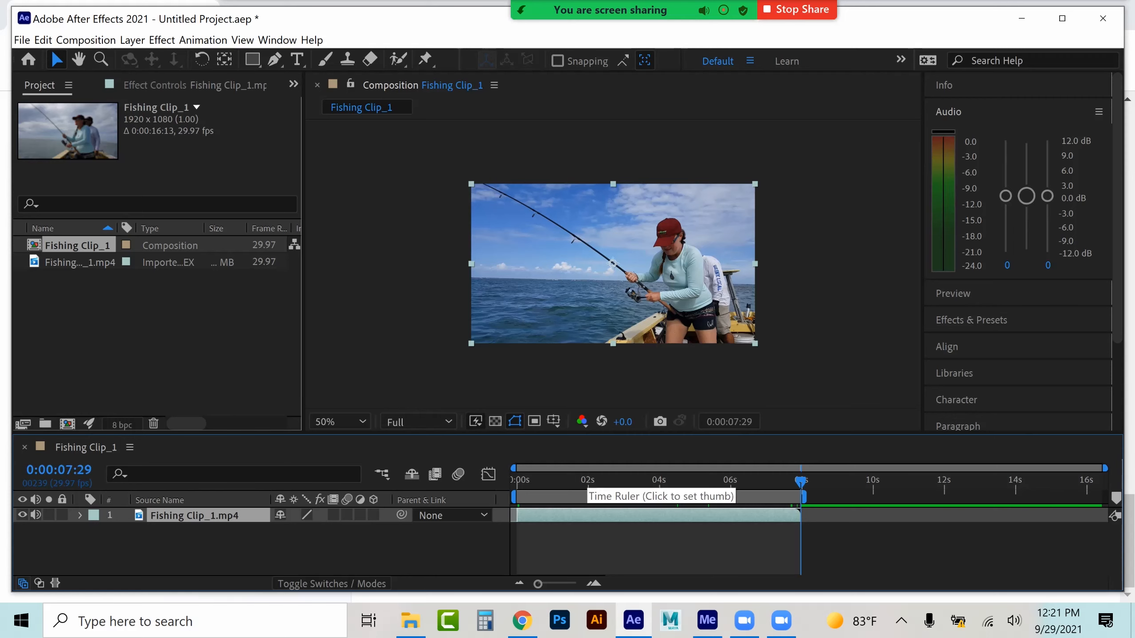
Try setting the work area start at 0:00:02:00, then undo it
left_click(587, 481)
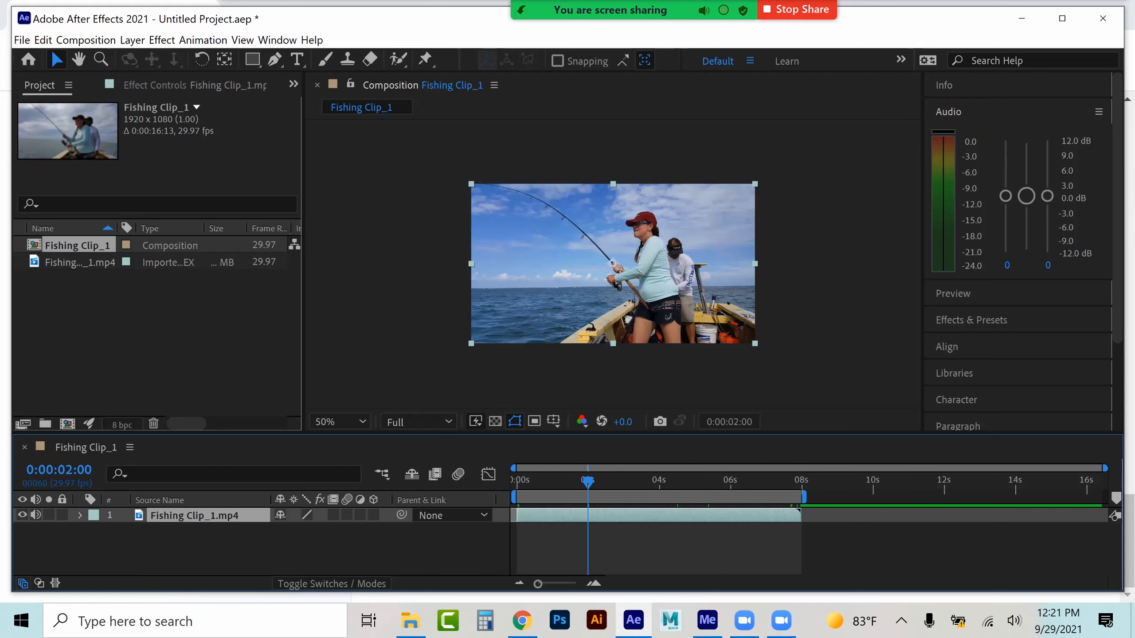
key("b")
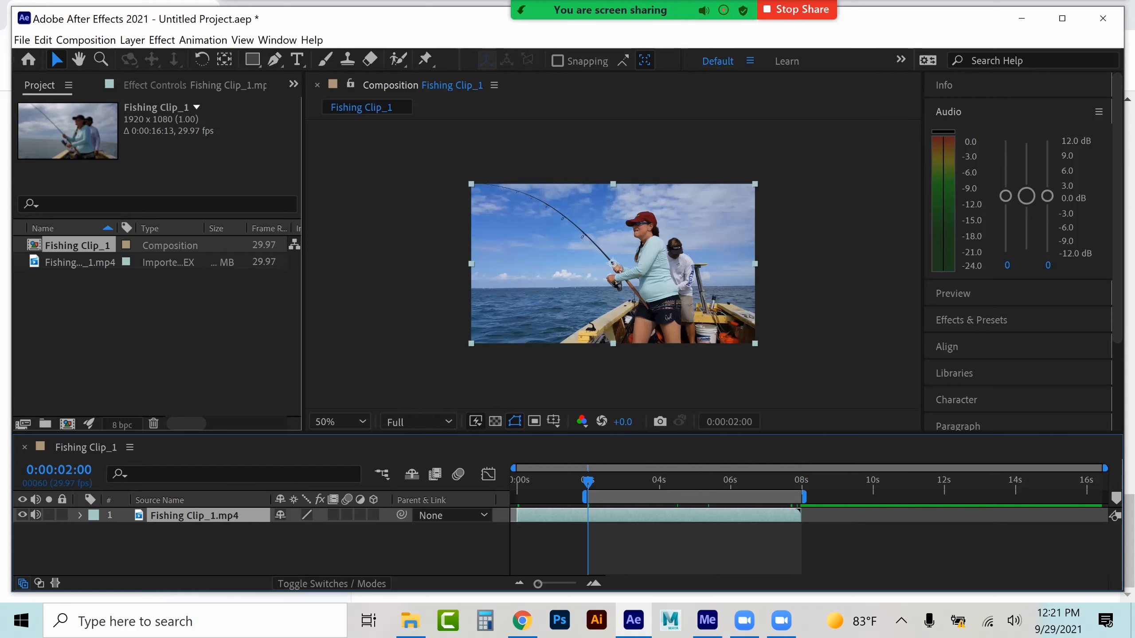
left_click_drag(588, 481, 613, 481)
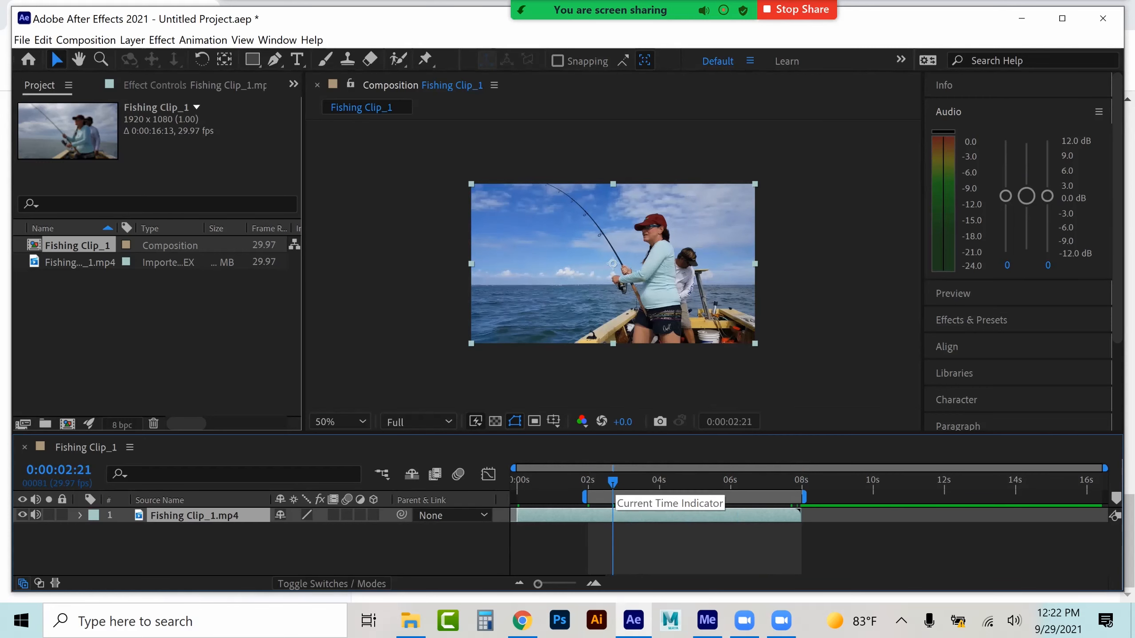
key("ctrl+z")
Add an Opacity keyframe at 0:00:00:07 on the clip layer's Transform properties
left_click(526, 483)
left_click_drag(526, 484, 526, 483)
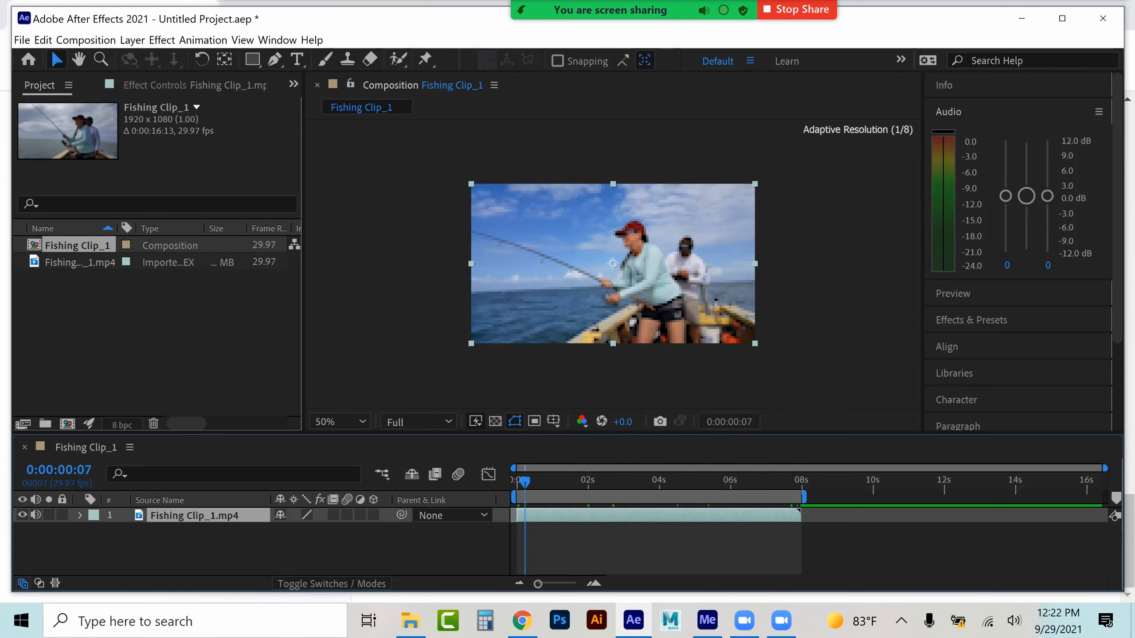
left_click_drag(1105, 468, 807, 468)
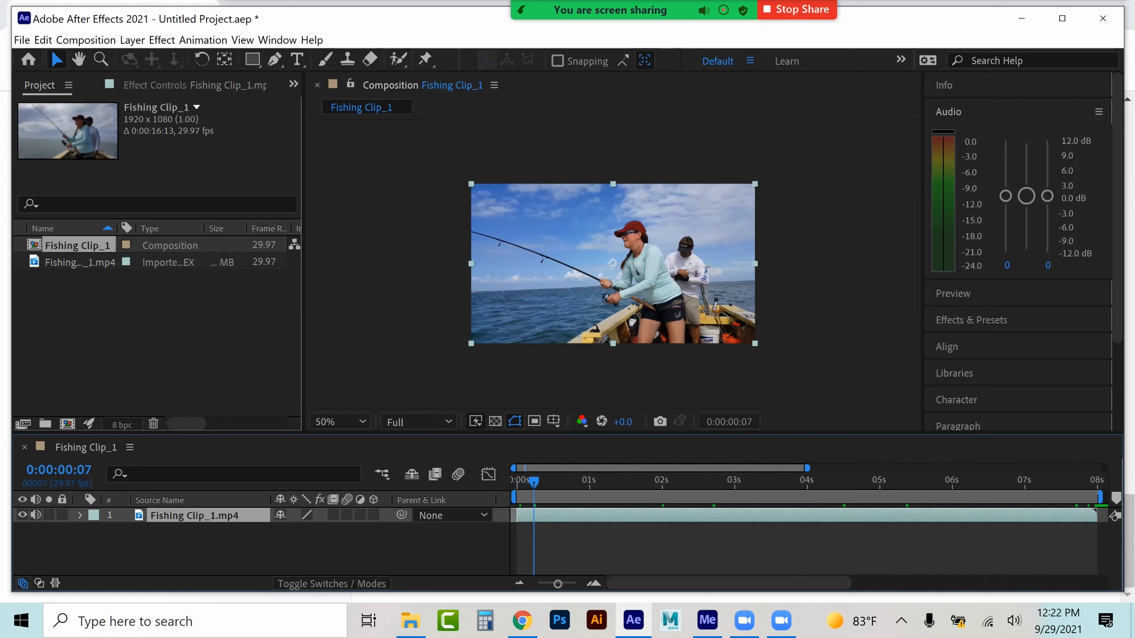
left_click(80, 516)
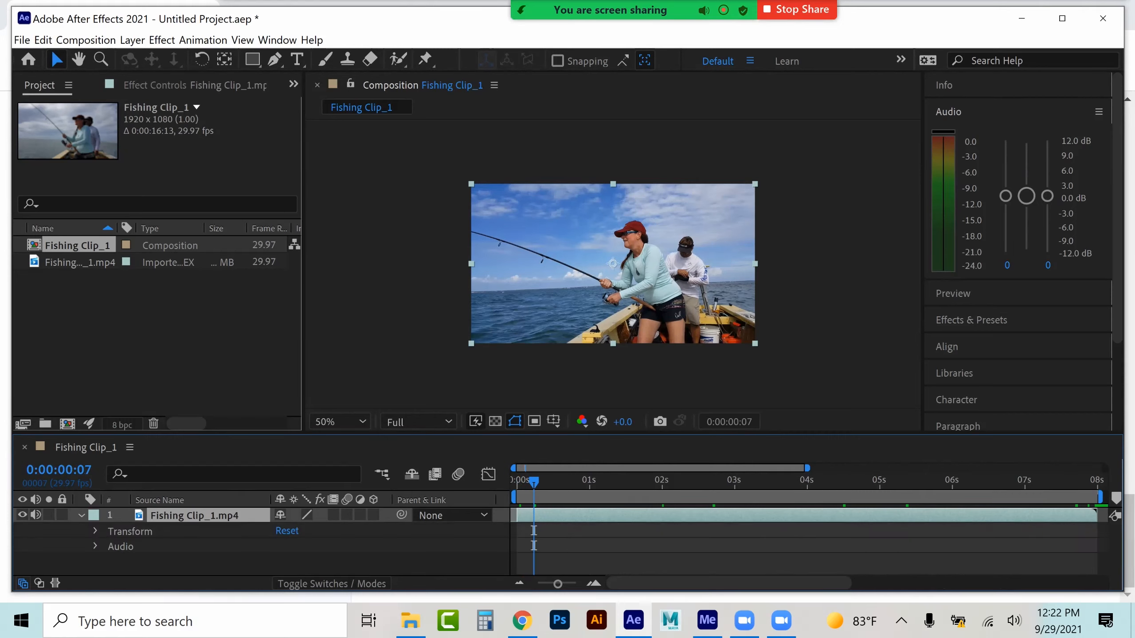
left_click(95, 531)
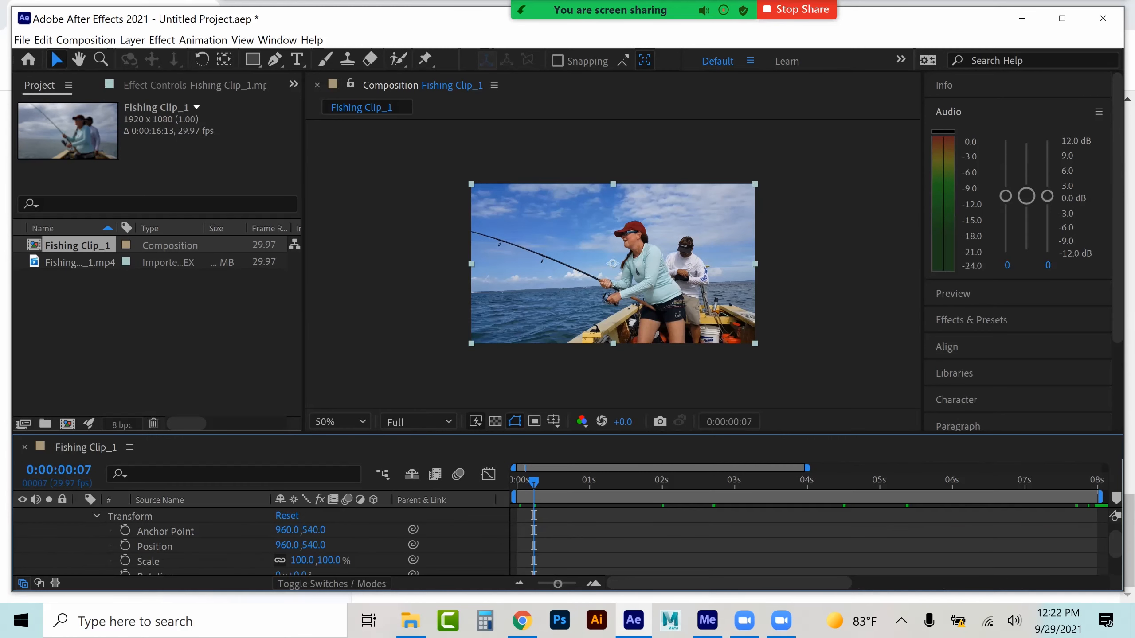
scroll(561, 542, "down", 2)
left_click(125, 552)
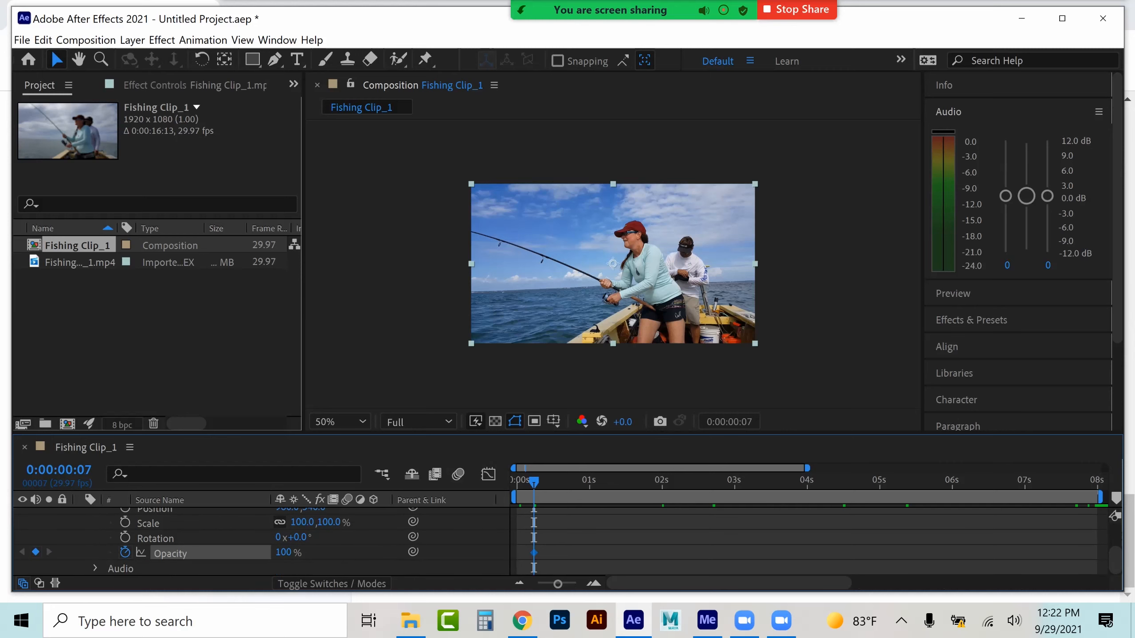
key("Home")
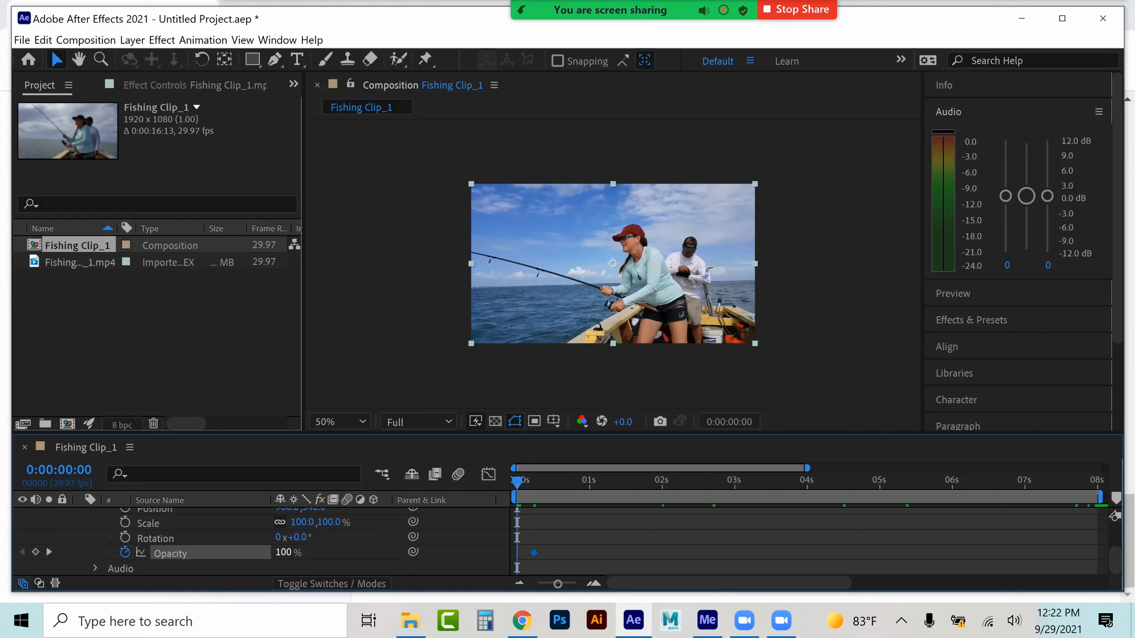
Undo the Opacity keyframe and open the Animation Presets folder in the Effects & Presets panel
key("ctrl+z")
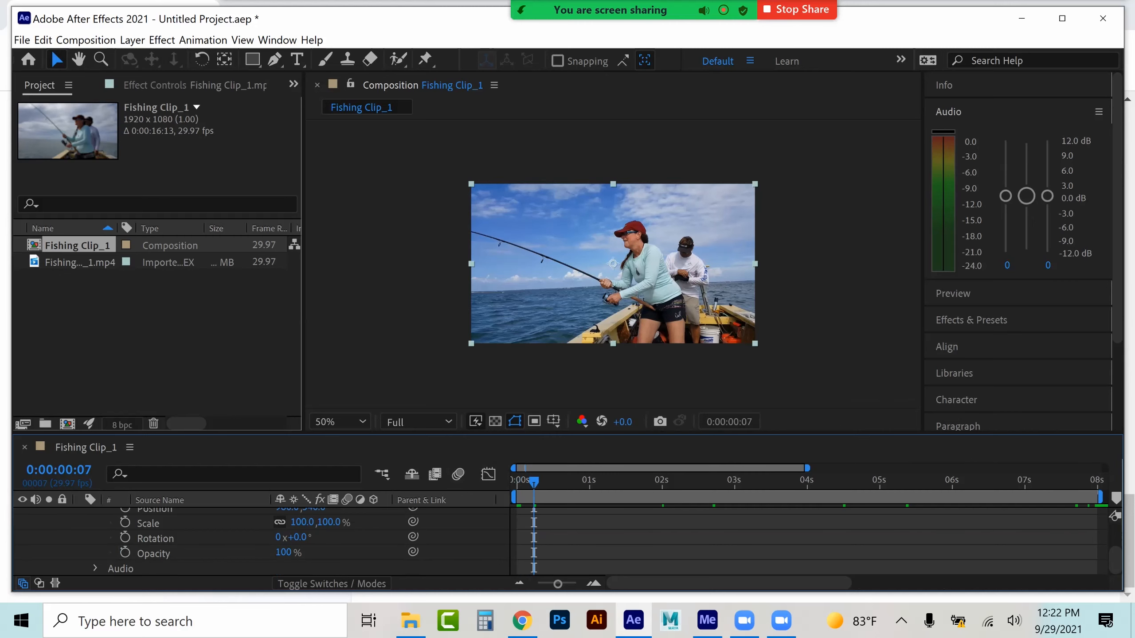
left_click(948, 112)
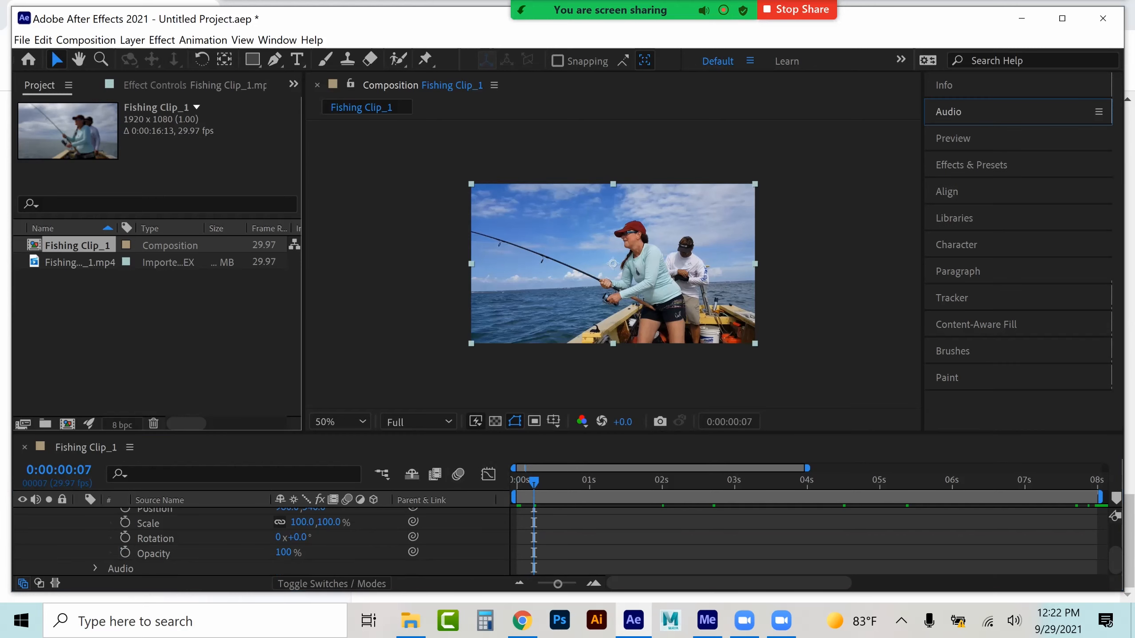
left_click(971, 165)
left_click(932, 207)
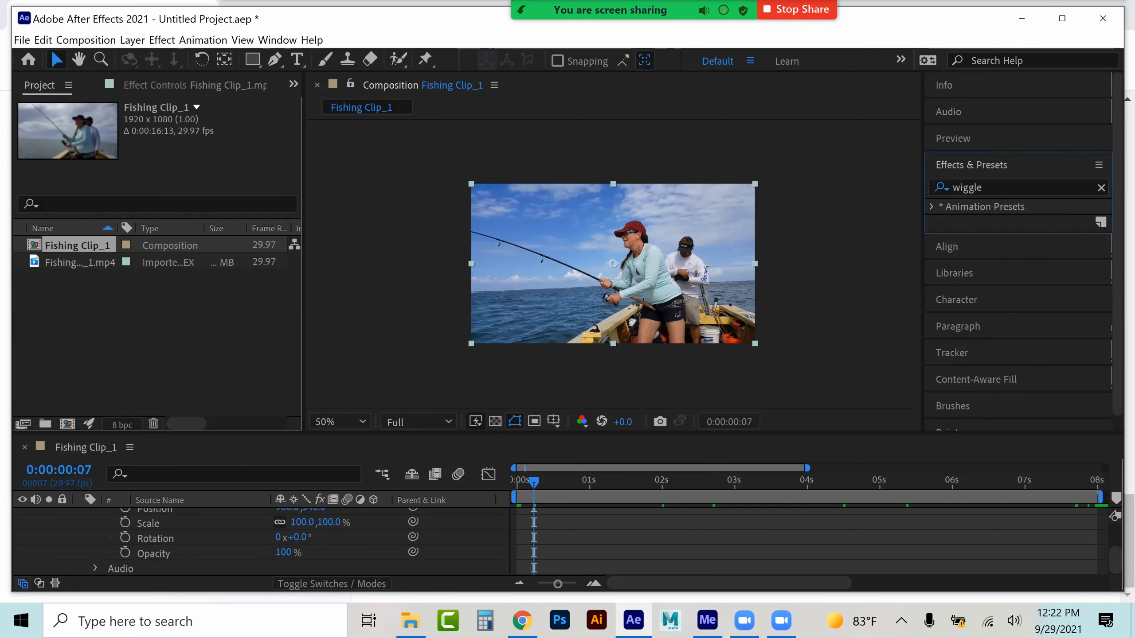
left_click(932, 207)
left_click(947, 237)
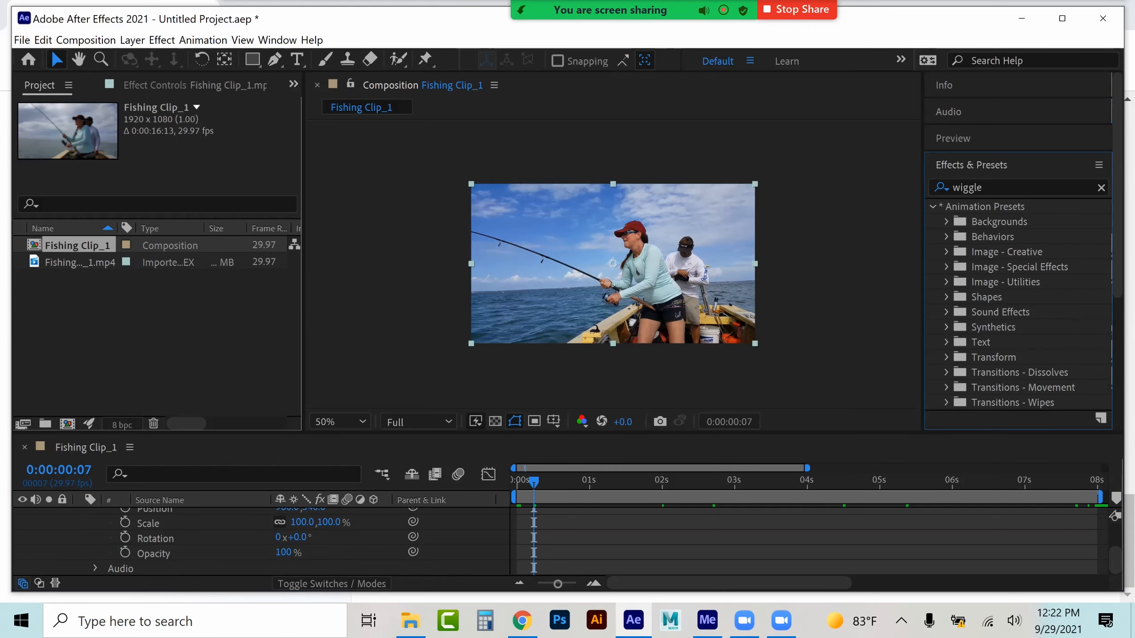
Apply the Card Wipe - 3D swing transition preset from Transitions - Movement to the clip layer
left_click(947, 373)
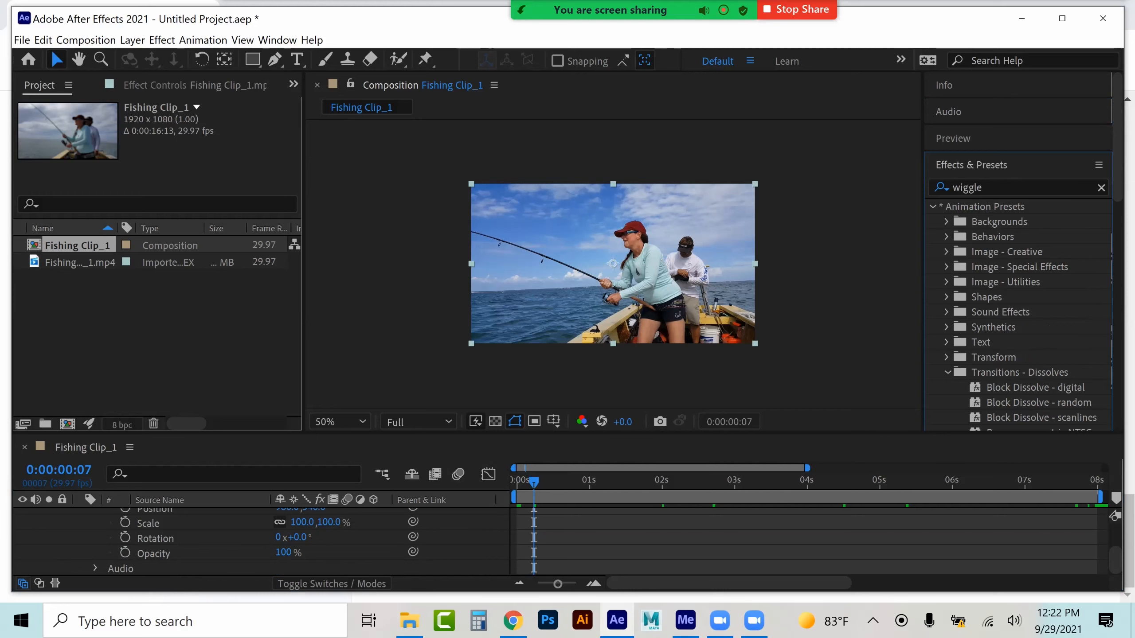
scroll(1023, 250, "down", 4)
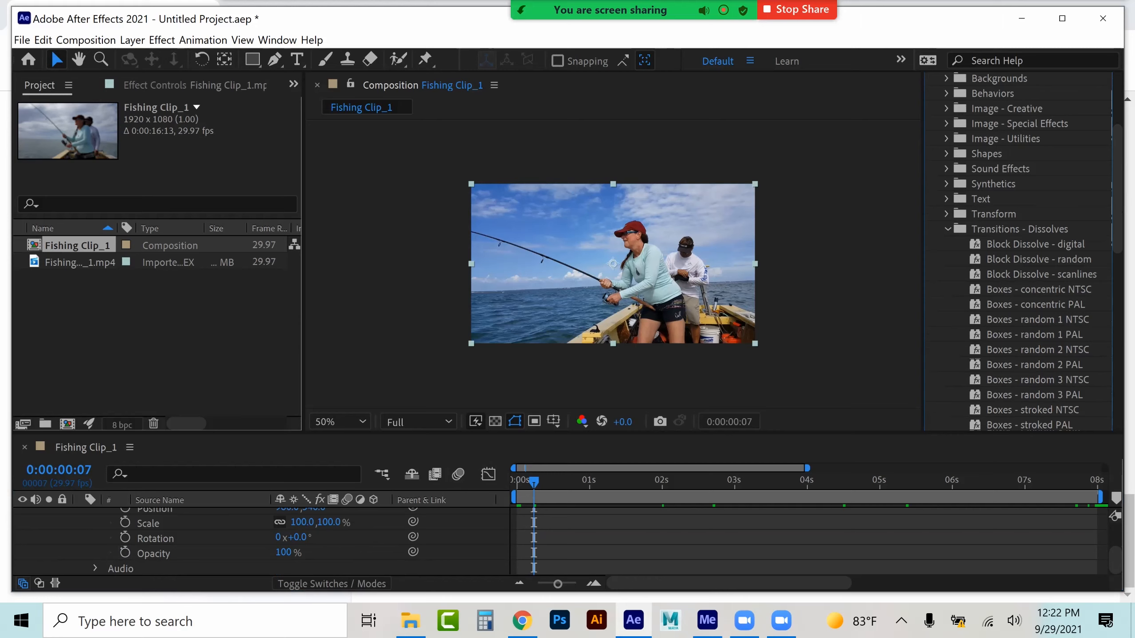
scroll(1023, 250, "down", 2)
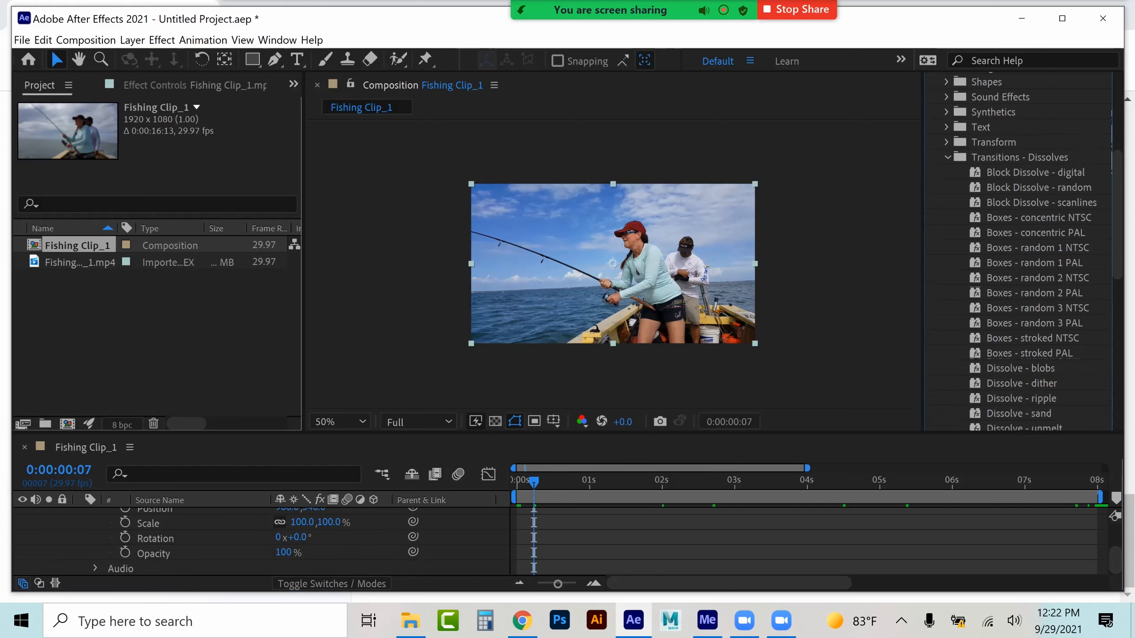
scroll(1027, 251, "down", 1)
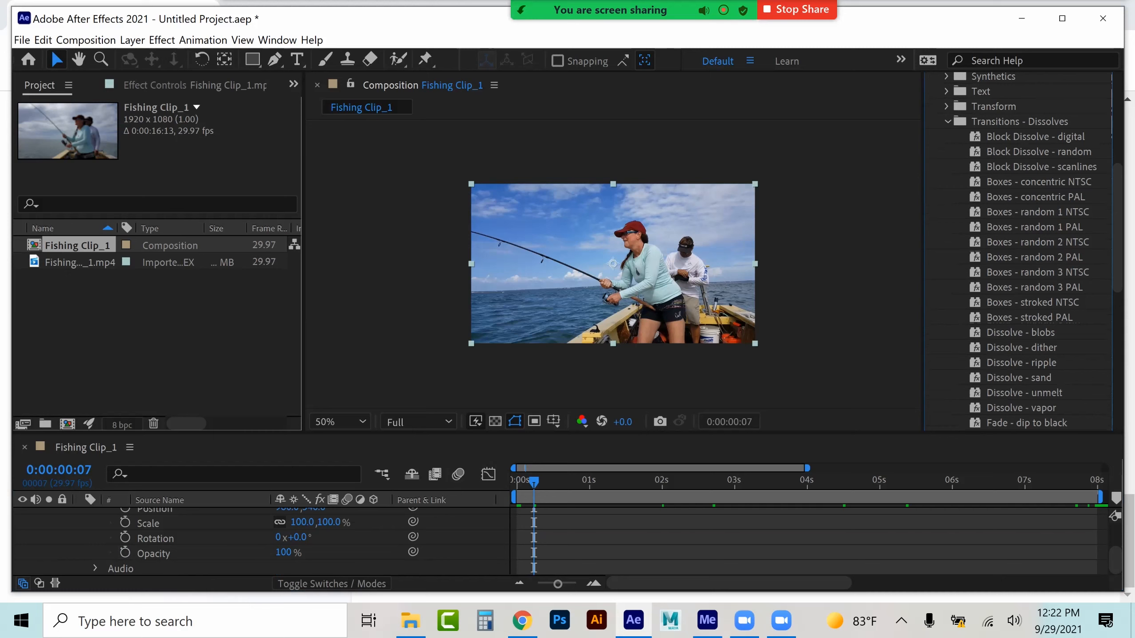
scroll(1027, 250, "down", 1)
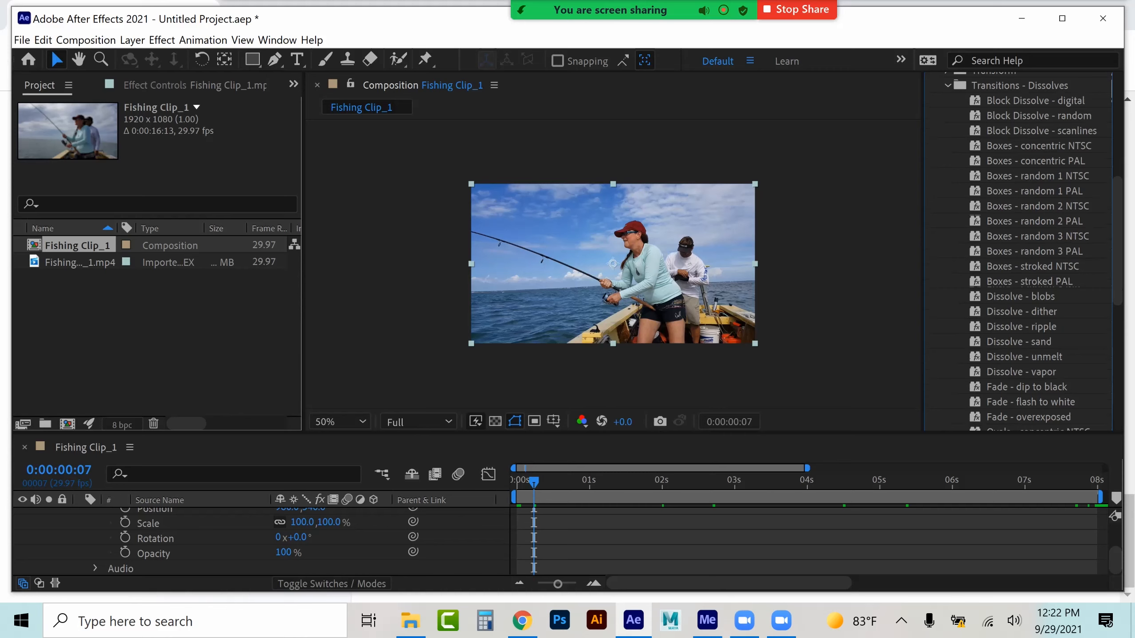
scroll(1027, 251, "down", 1)
scroll(1027, 251, "down", 2)
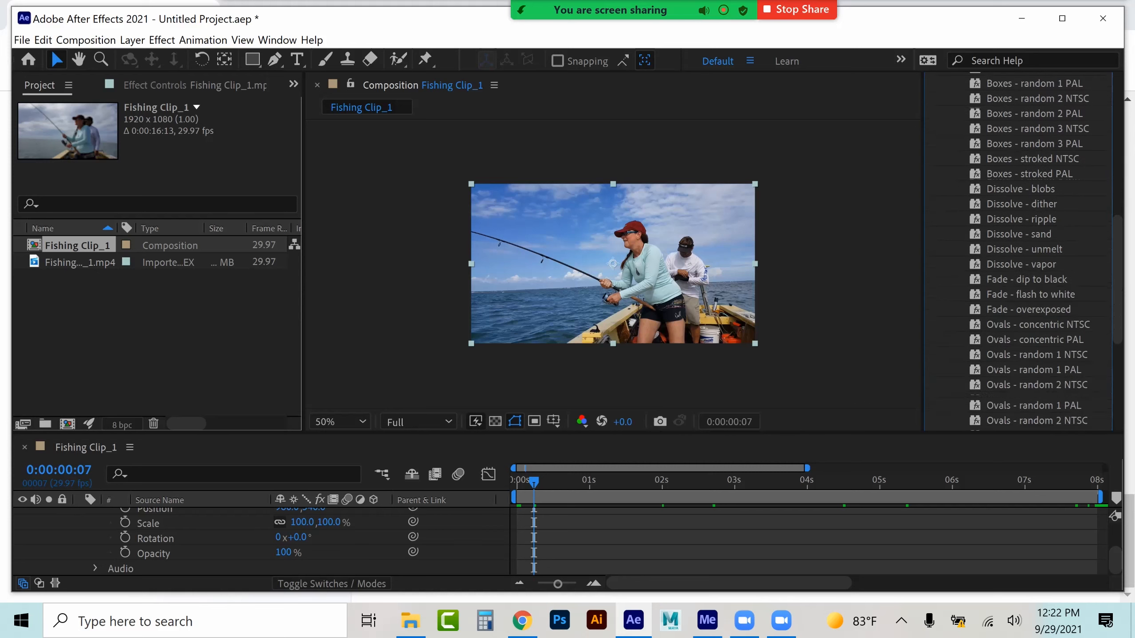
scroll(1027, 251, "down", 1)
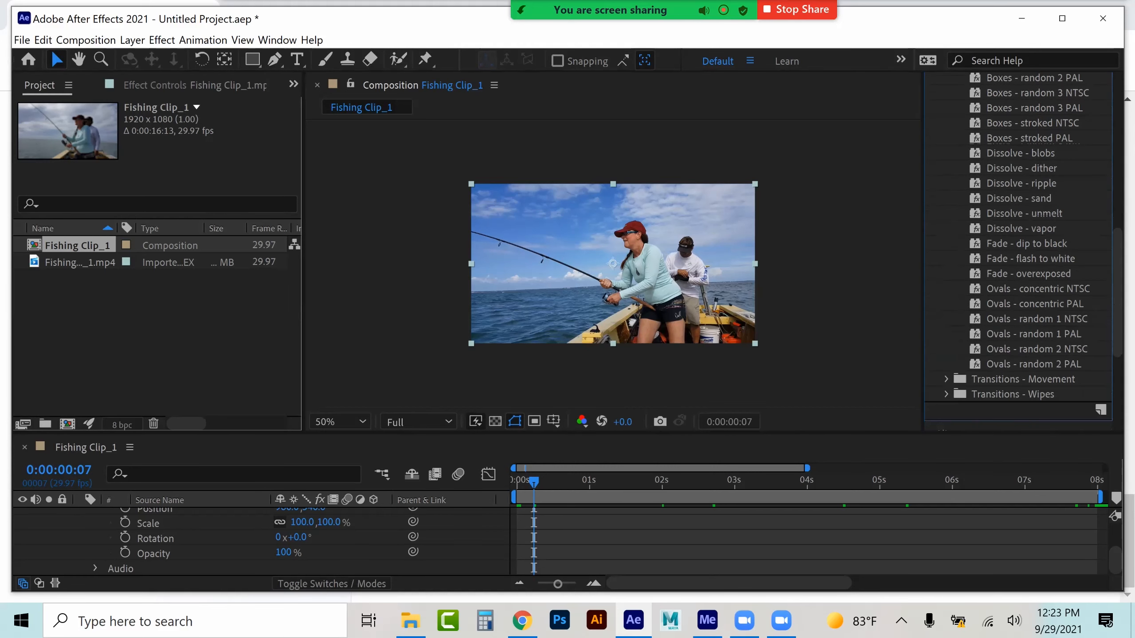
scroll(1027, 250, "down", 2)
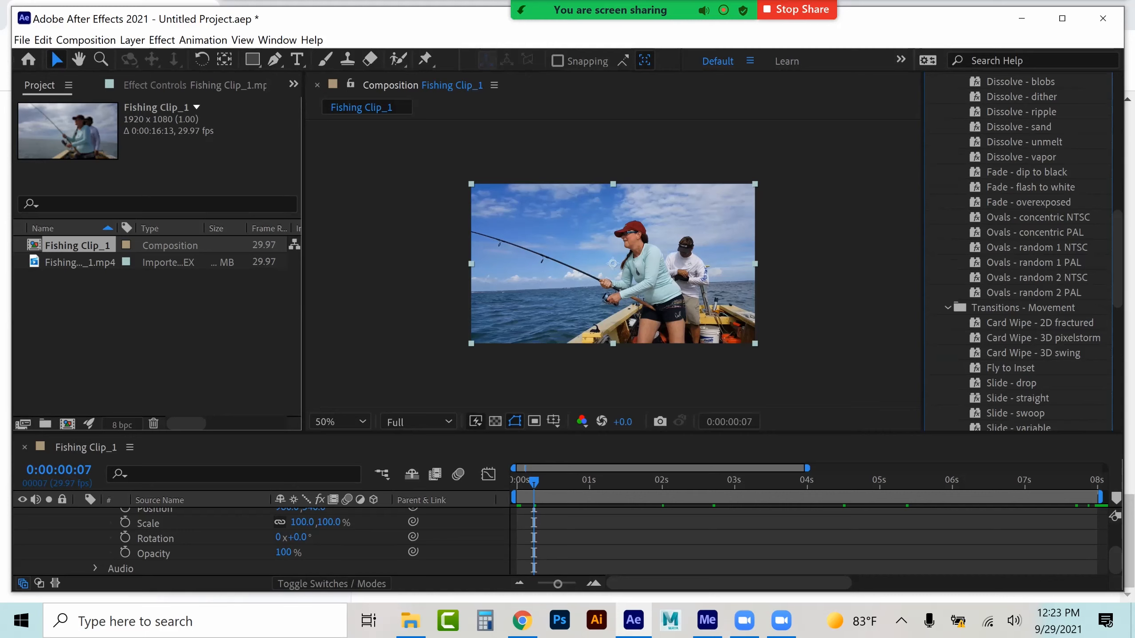
scroll(259, 541, "up", 1)
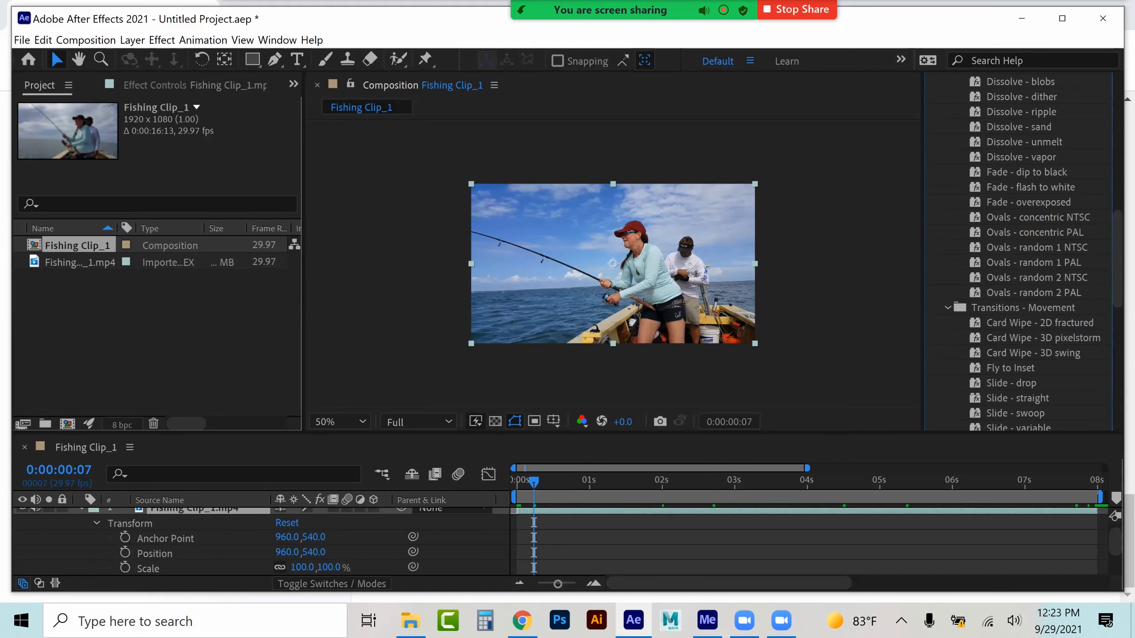
double_click(1032, 353)
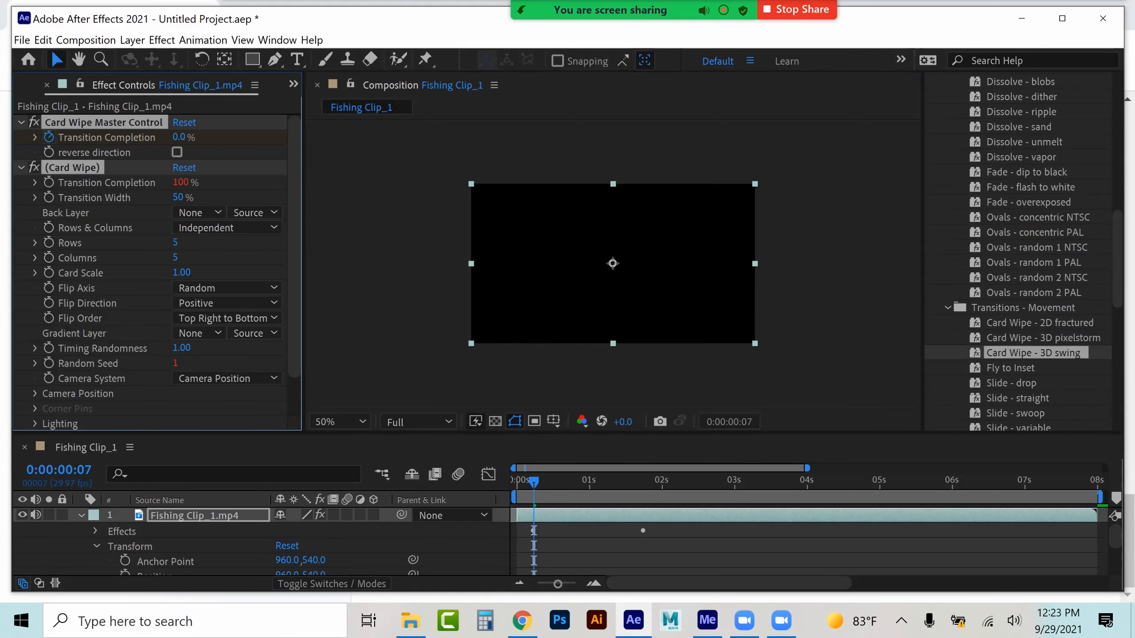
Retime the Card Wipe Transition Completion keyframes to run from 0:00:00:00 to about 0:00:01:00
key("space")
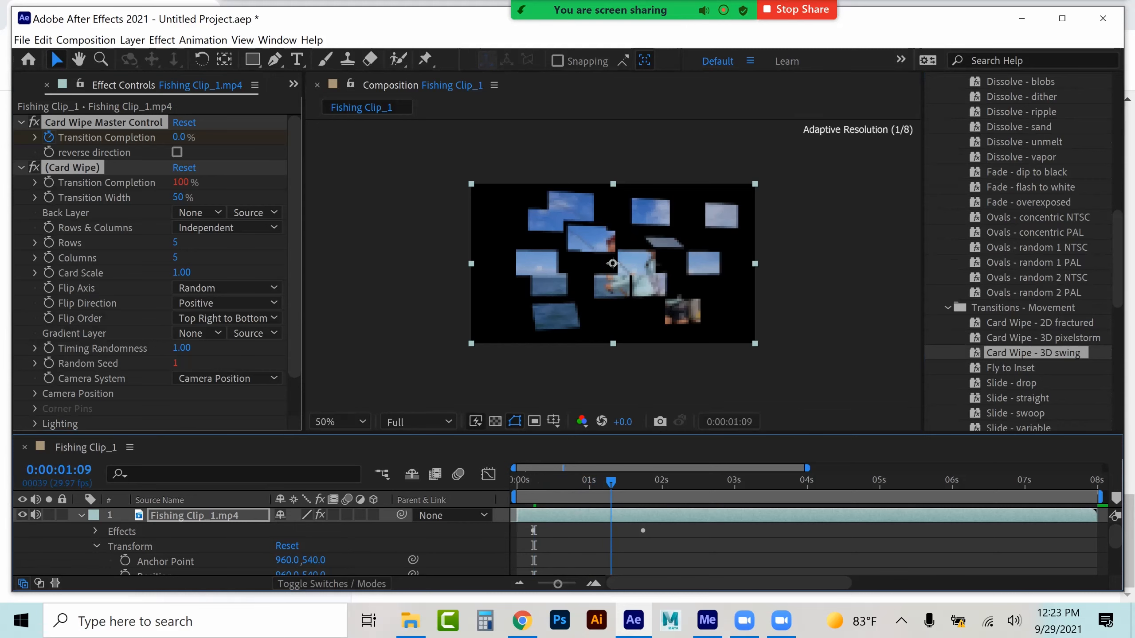
mouse_move(627, 482)
left_mouse_down()
mouse_move(639, 481)
mouse_move(553, 482)
mouse_move(623, 482)
left_mouse_up()
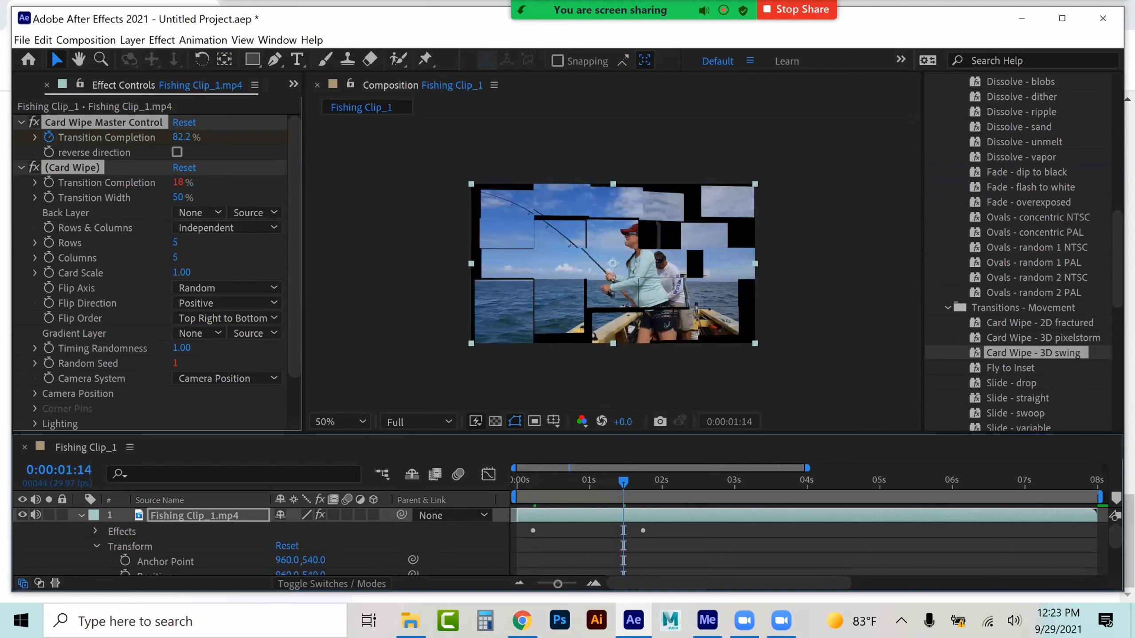
left_click(95, 531)
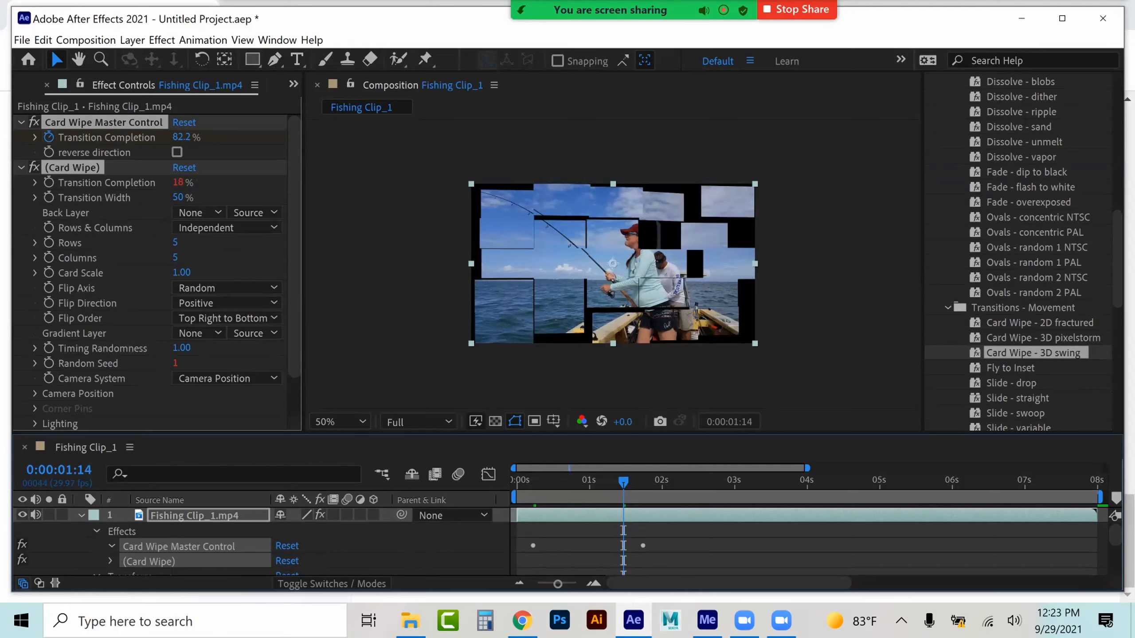
left_click(112, 546)
left_click_drag(533, 538, 517, 537)
left_click_drag(642, 537, 594, 537)
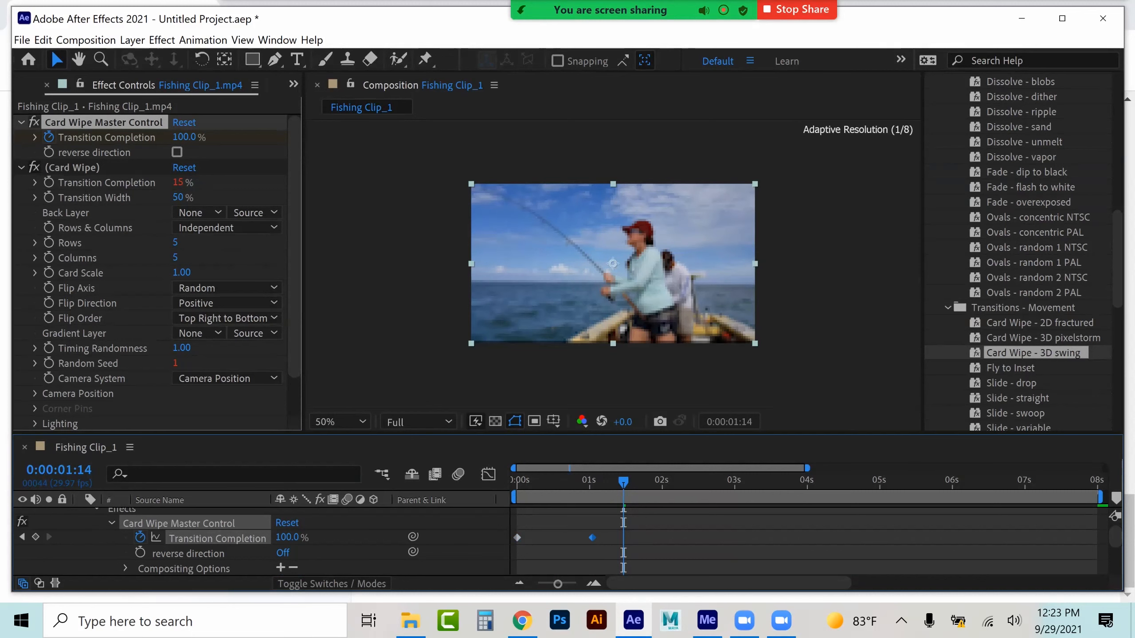
Scrub through the Card Wipe transition, collapse its effect properties, and move the current time to 0:00:04:21
left_click(590, 481)
left_click_drag(589, 483, 604, 483)
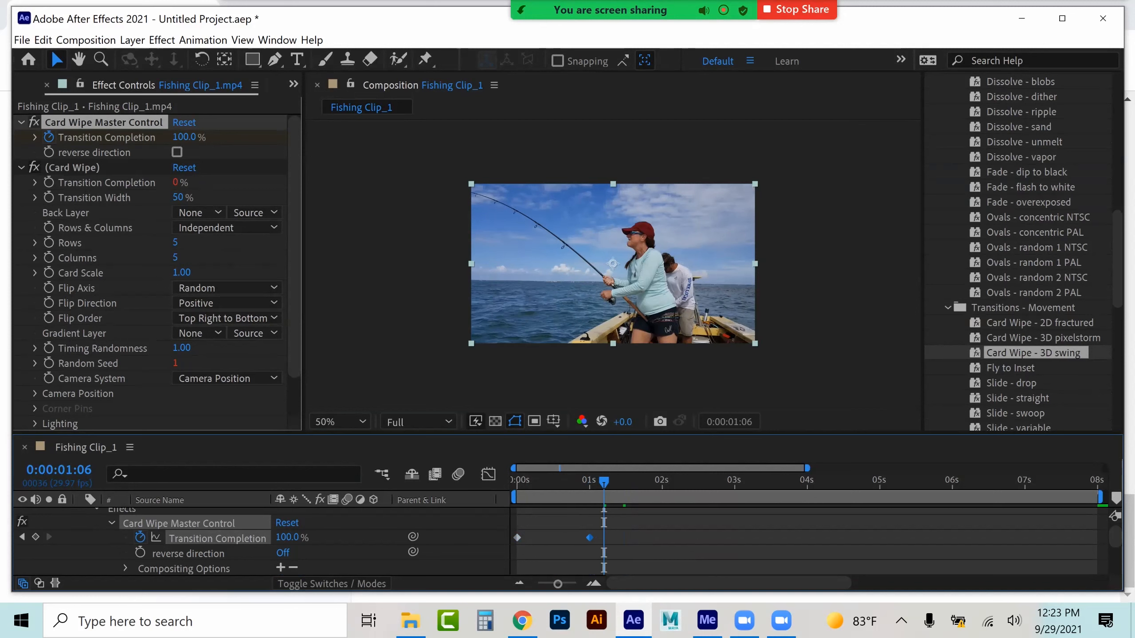
left_click_drag(531, 483, 606, 483)
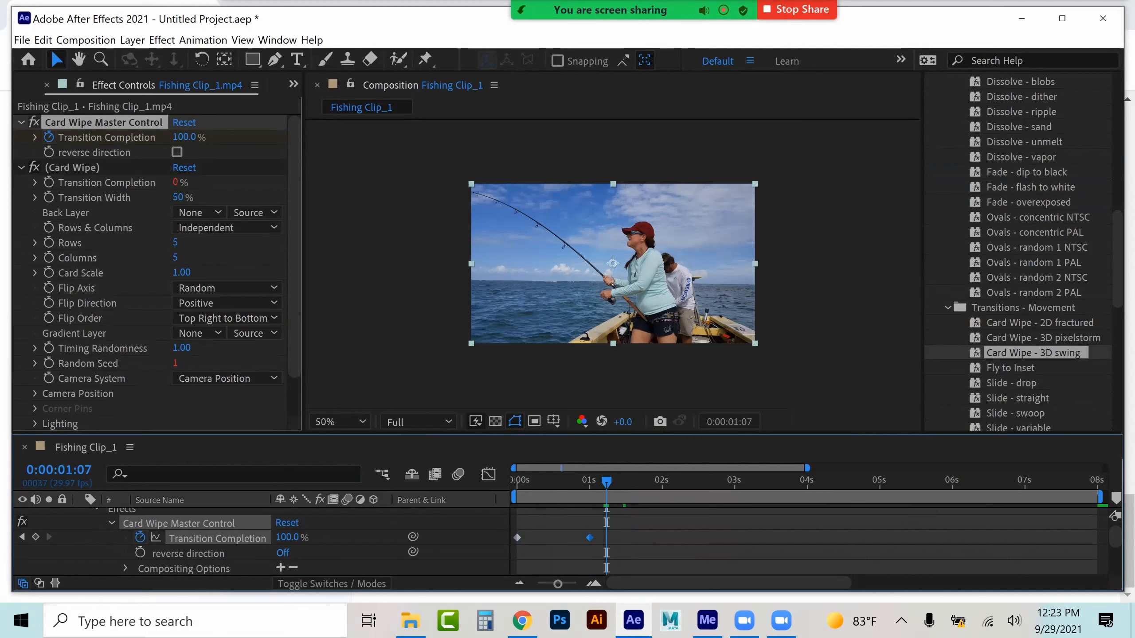
left_click(1061, 483)
left_click(858, 483)
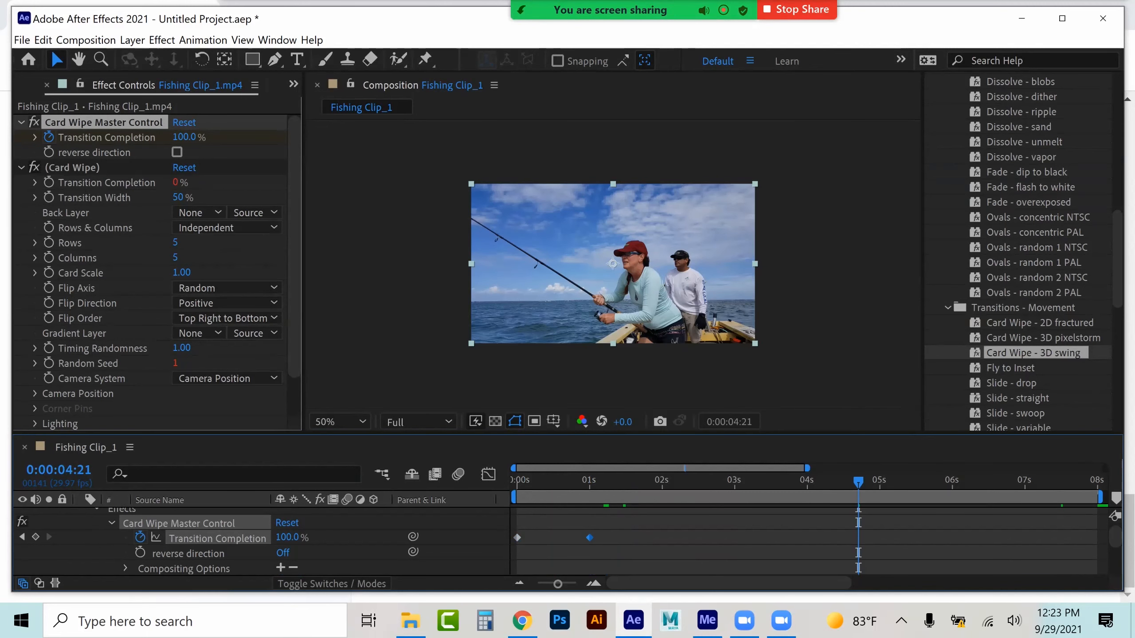
left_click(112, 523)
left_click(112, 538)
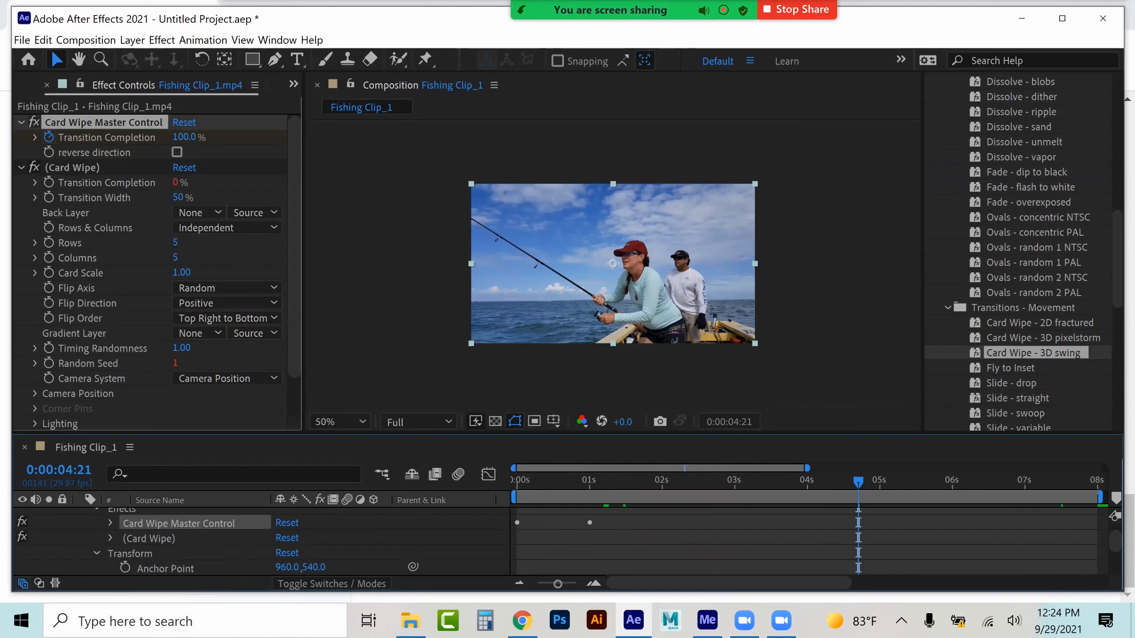
Apply the Iris - star preset from Transitions - Wipes to the clip layer at 0:00:04:21
scroll(1023, 233, "down", 1)
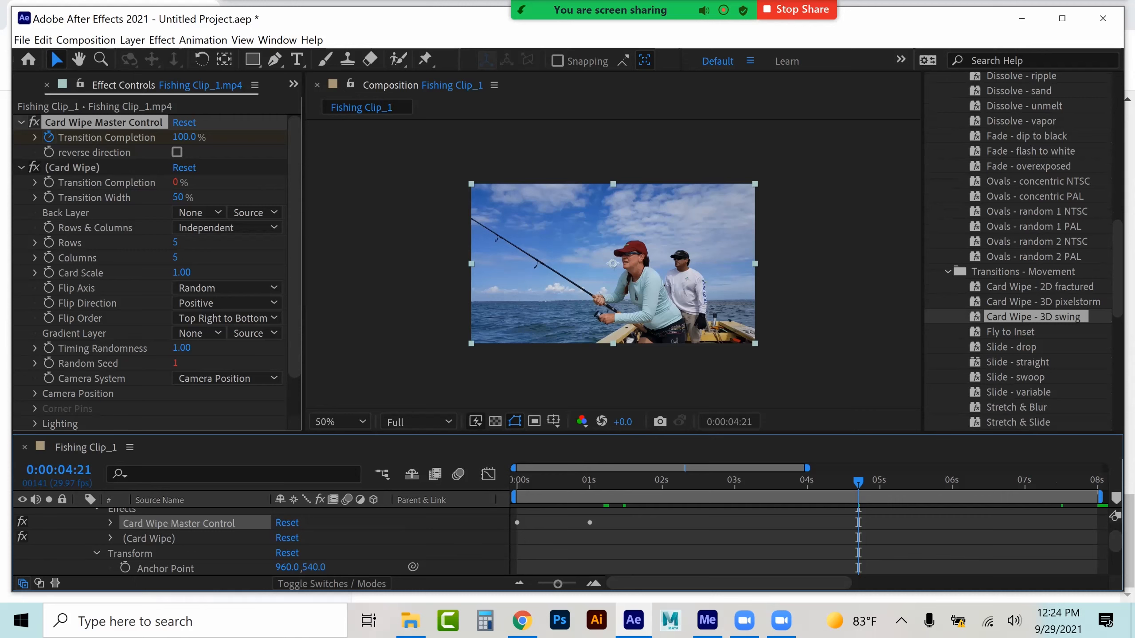
scroll(1023, 233, "down", 1)
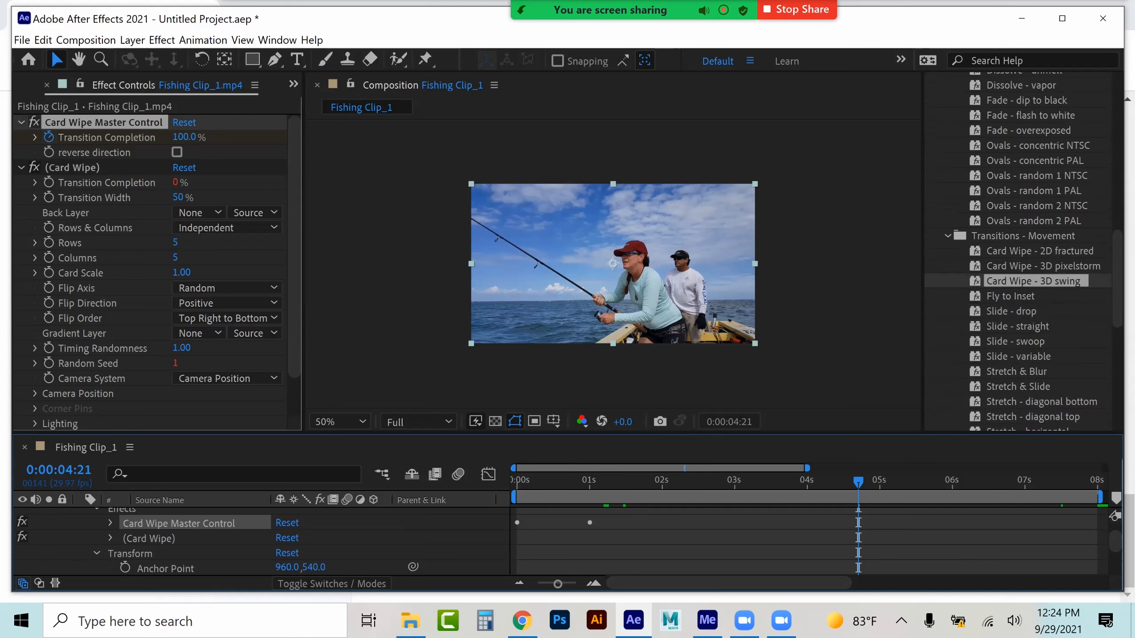
left_click(947, 235)
left_click(946, 251)
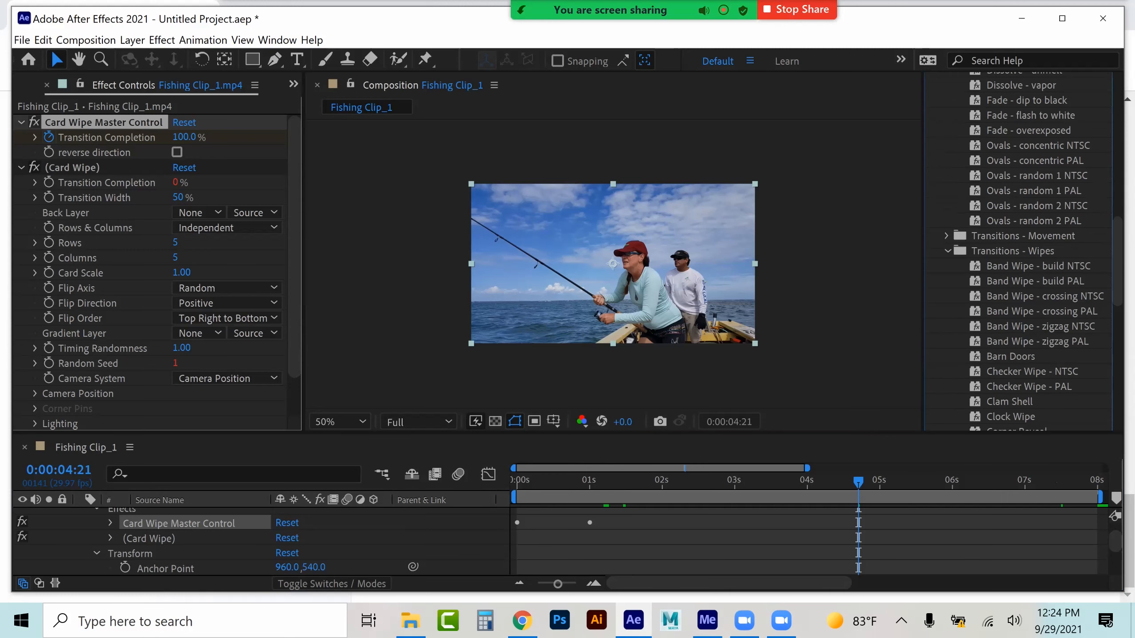
scroll(1023, 250, "down", 3)
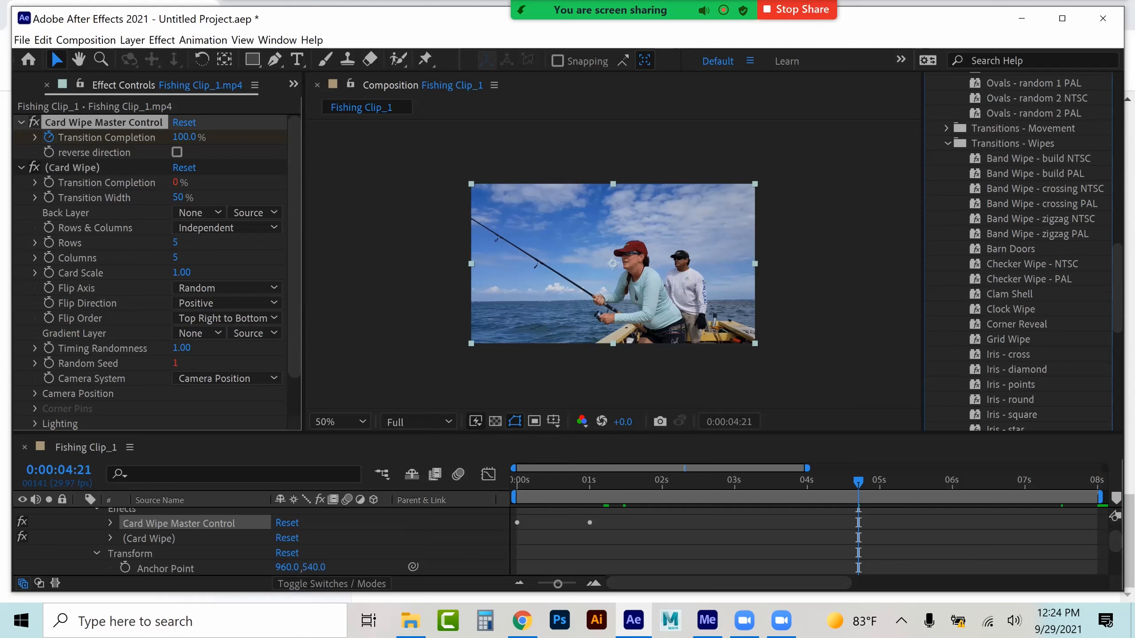
scroll(1027, 251, "down", 2)
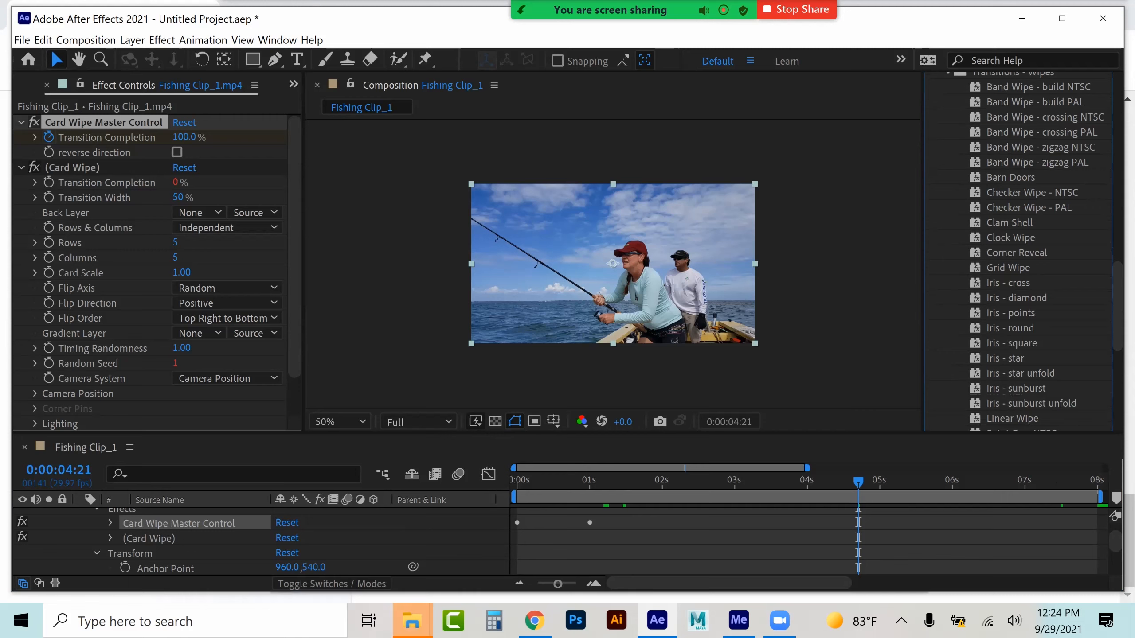
scroll(261, 540, "up", 1)
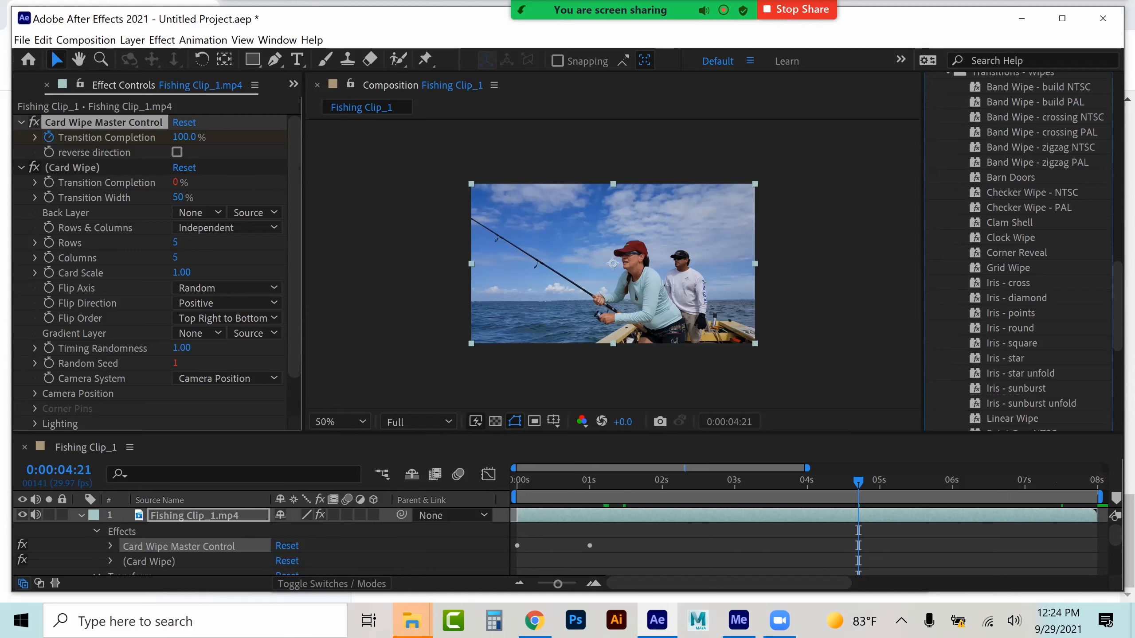
left_click(1005, 359)
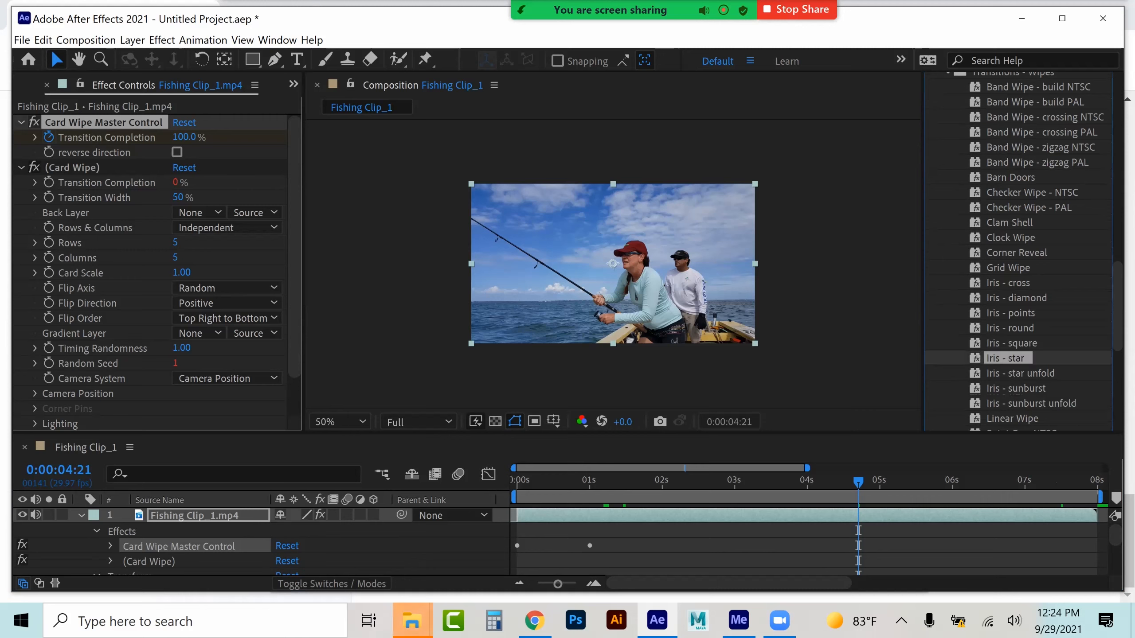
left_click_drag(1005, 359, 857, 515)
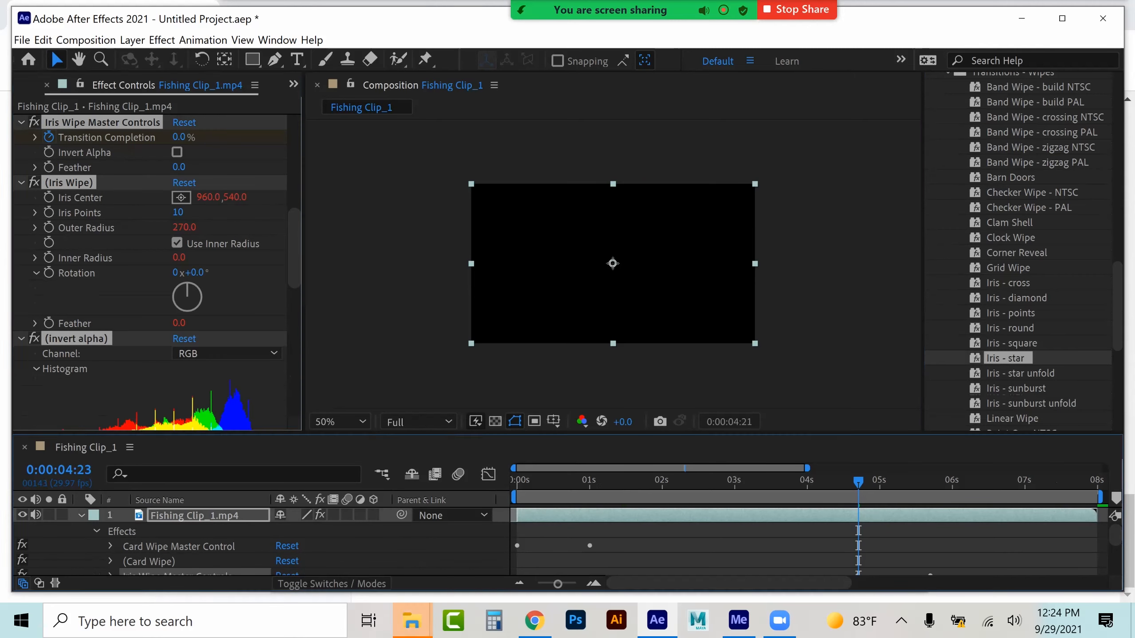
Shift the Iris Wipe Transition Completion keyframes to the end of the layer, about 0:00:07:12 to 0:00:08:00
key("space")
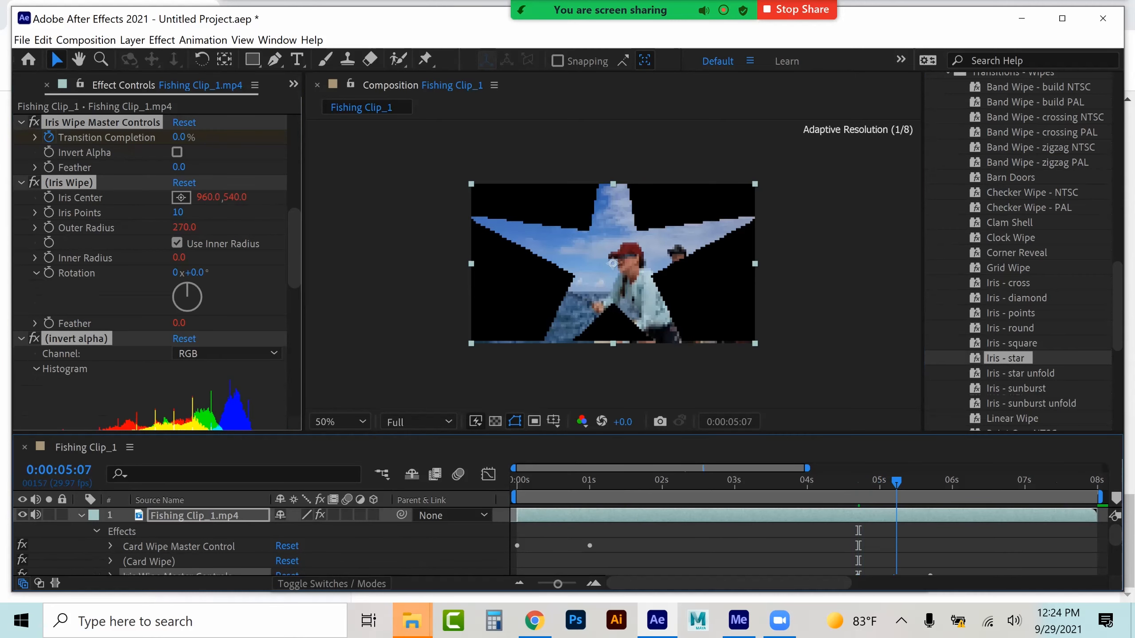
mouse_move(901, 482)
left_mouse_down()
mouse_move(847, 482)
mouse_move(879, 482)
left_mouse_up()
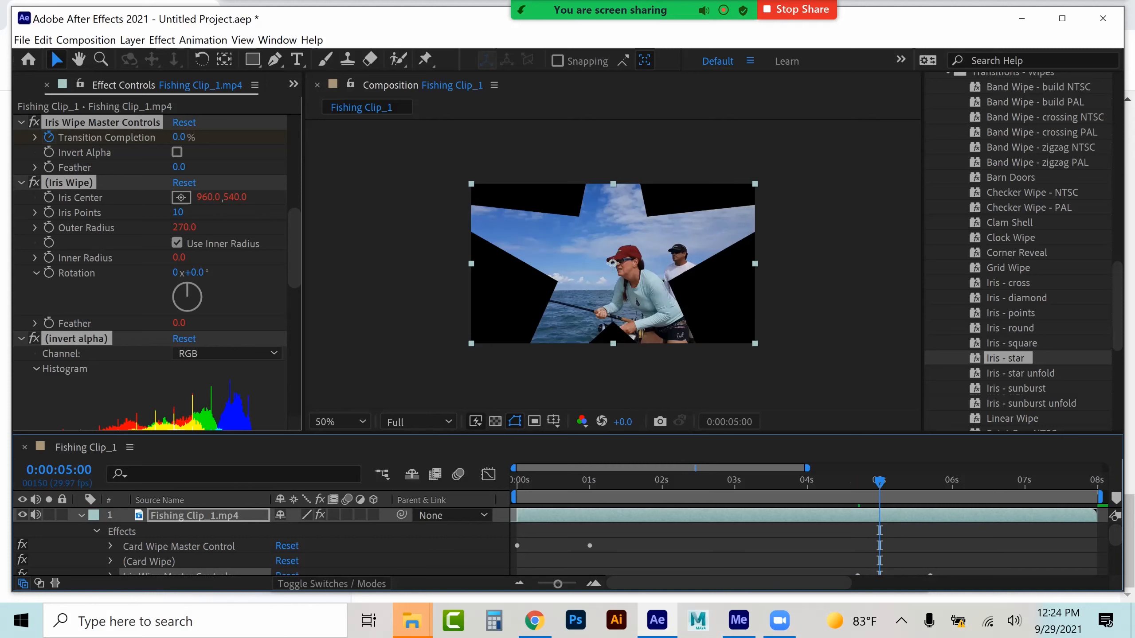
scroll(560, 542, "down", 1)
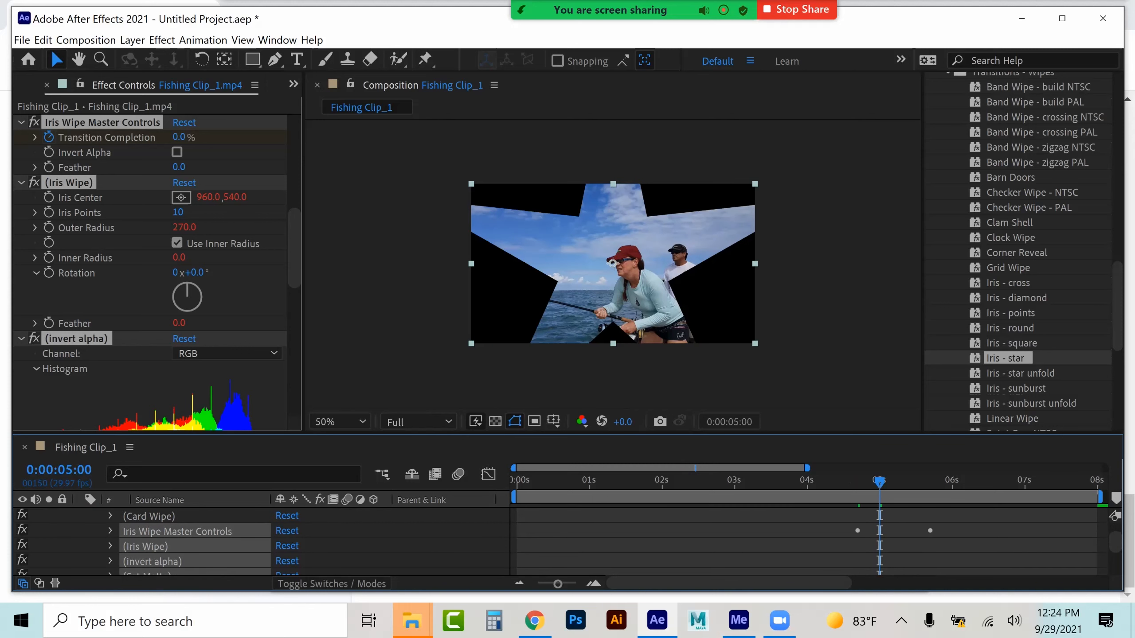
scroll(560, 541, "down", 1)
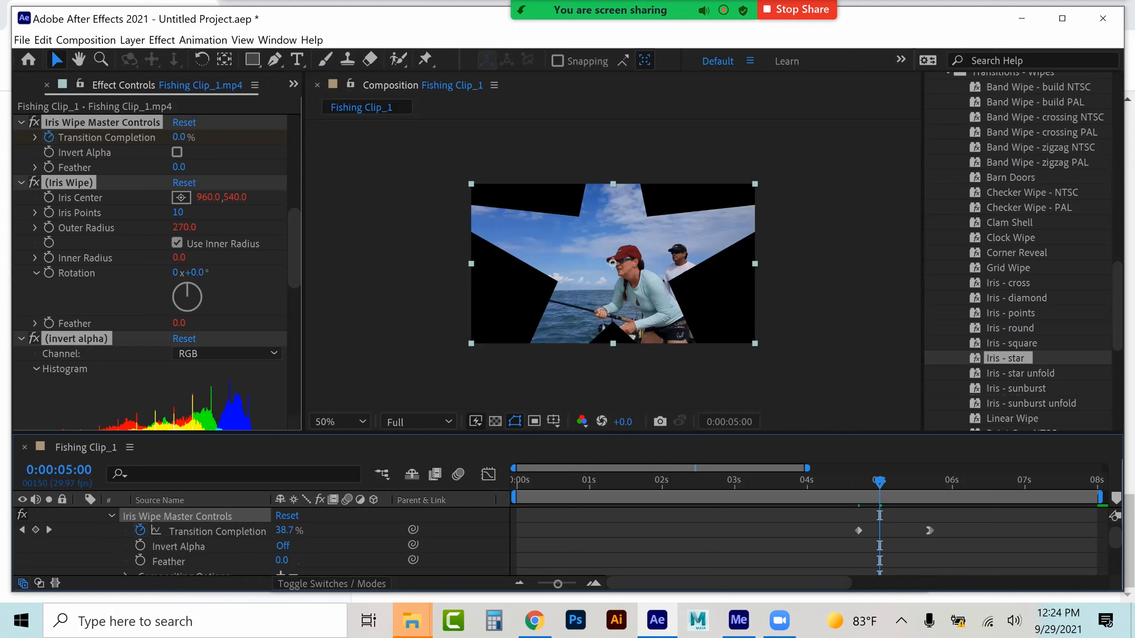
left_click(217, 531)
left_click_drag(858, 531, 1053, 531)
left_click(935, 519)
left_click_drag(1054, 481, 1108, 481)
scroll(1072, 514, "left", 3)
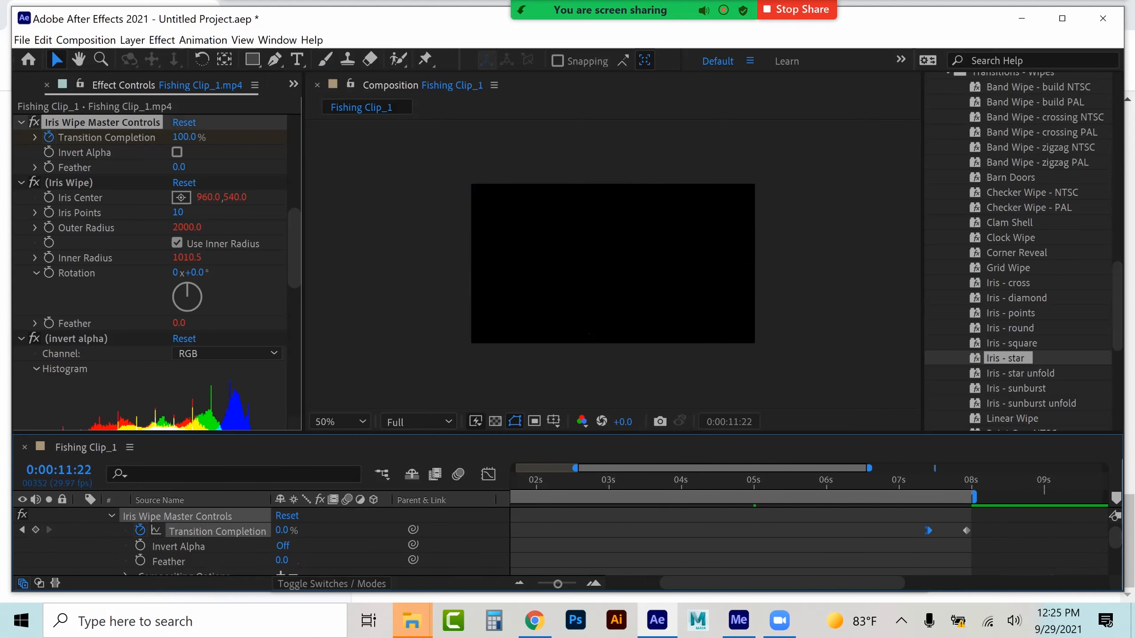
scroll(804, 514, "left", 3)
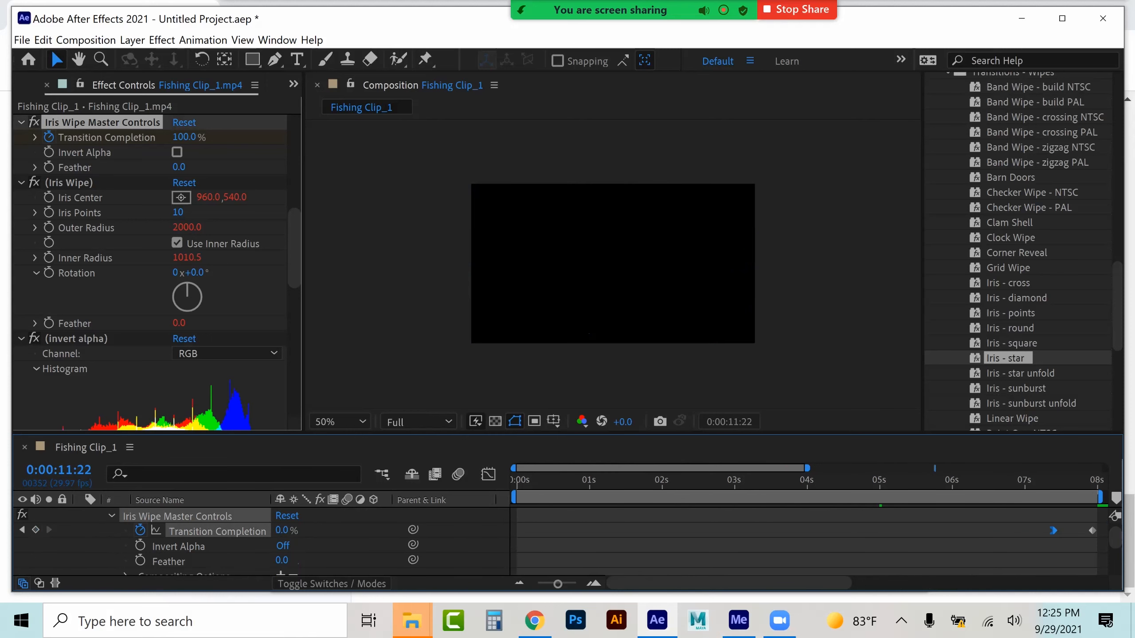
Collapse the layer's effect and property groups in the timeline
left_click(111, 516)
left_click(111, 531)
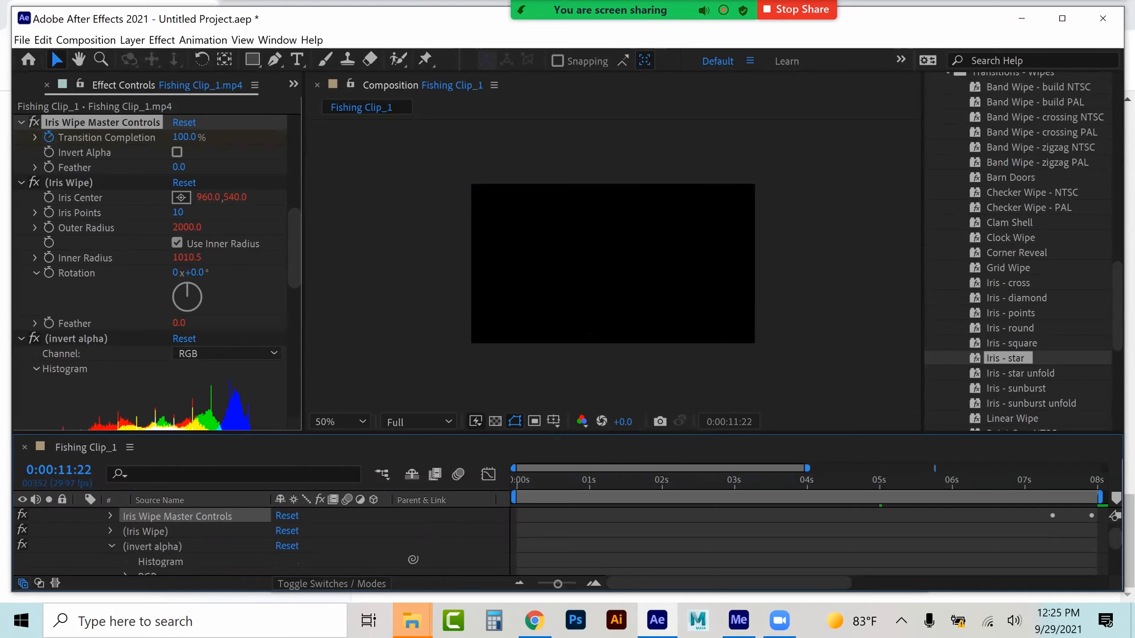
left_click(112, 545)
scroll(259, 541, "up", 3)
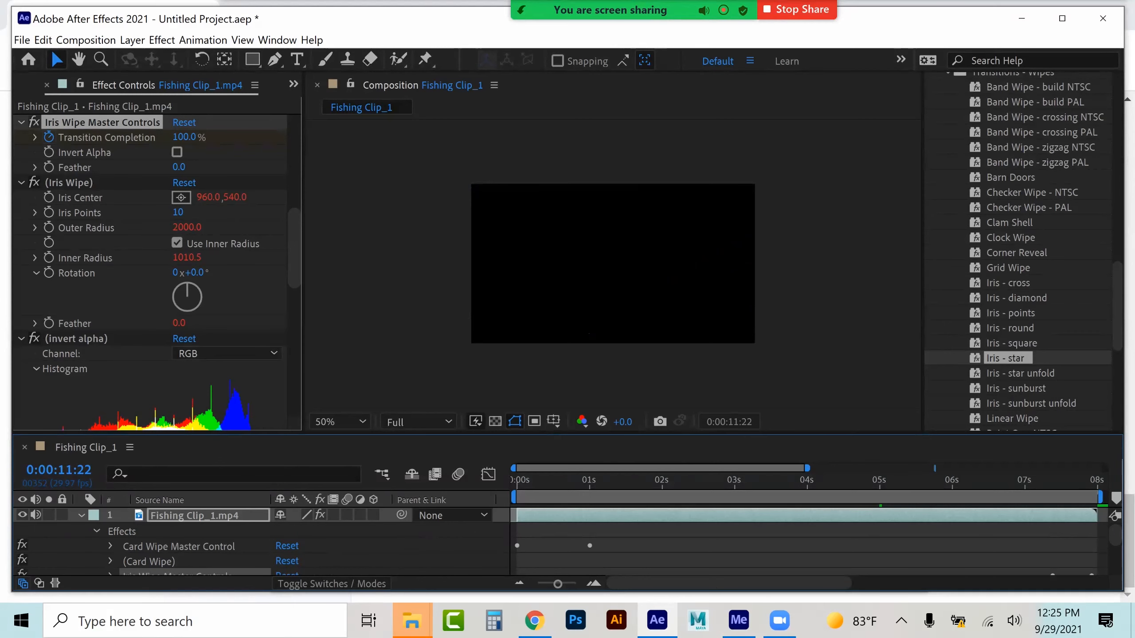
left_click(96, 531)
left_click(96, 546)
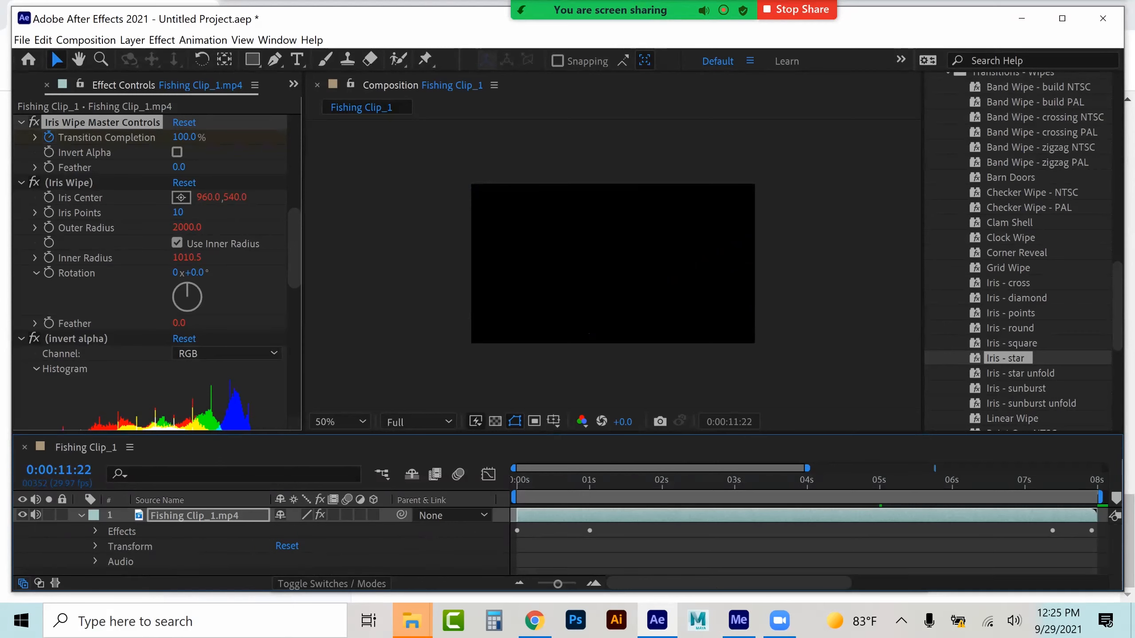
Collapse the expanded preset folders and clear the Effects & Presets search field
scroll(1017, 251, "up", 3)
left_click(947, 179)
scroll(947, 179, "up", 2)
scroll(1027, 250, "up", 5)
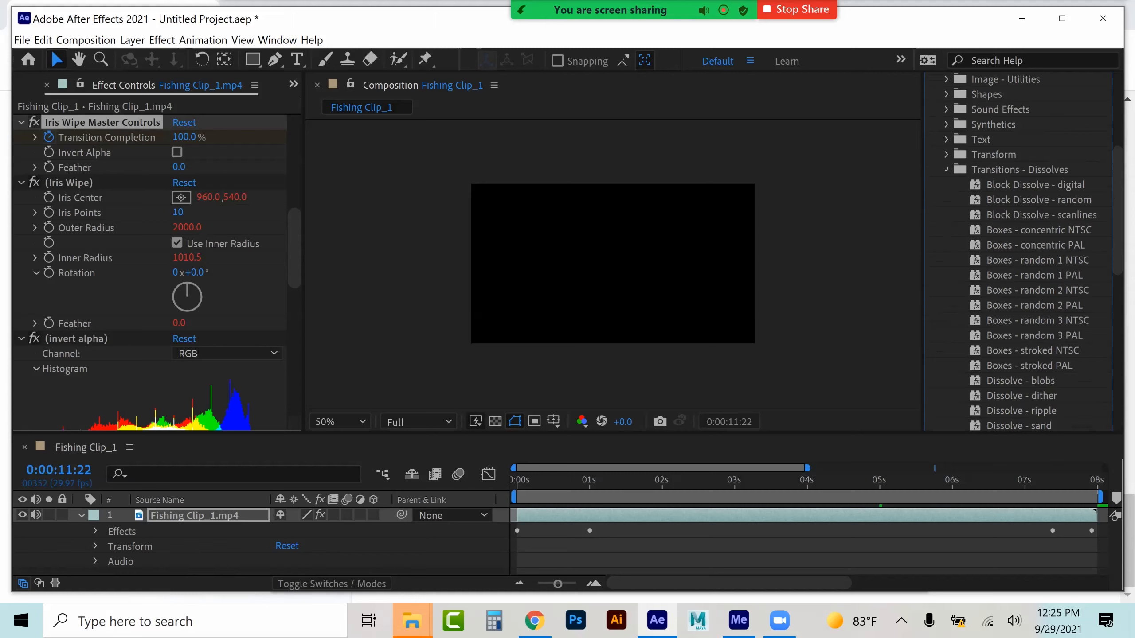
left_click(946, 169)
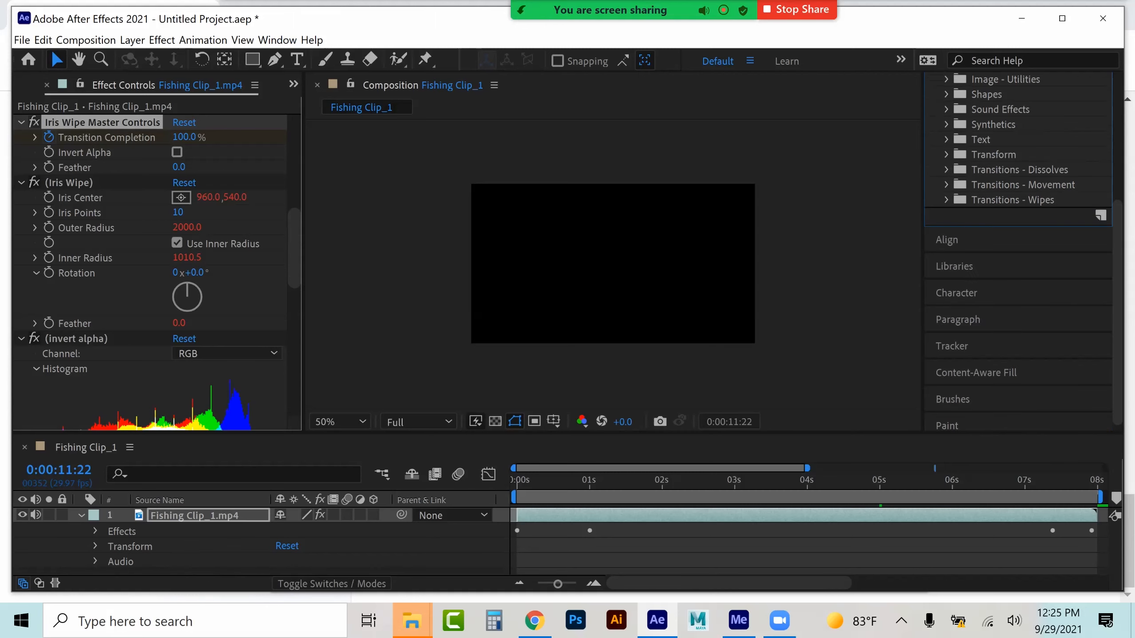
left_click(946, 155)
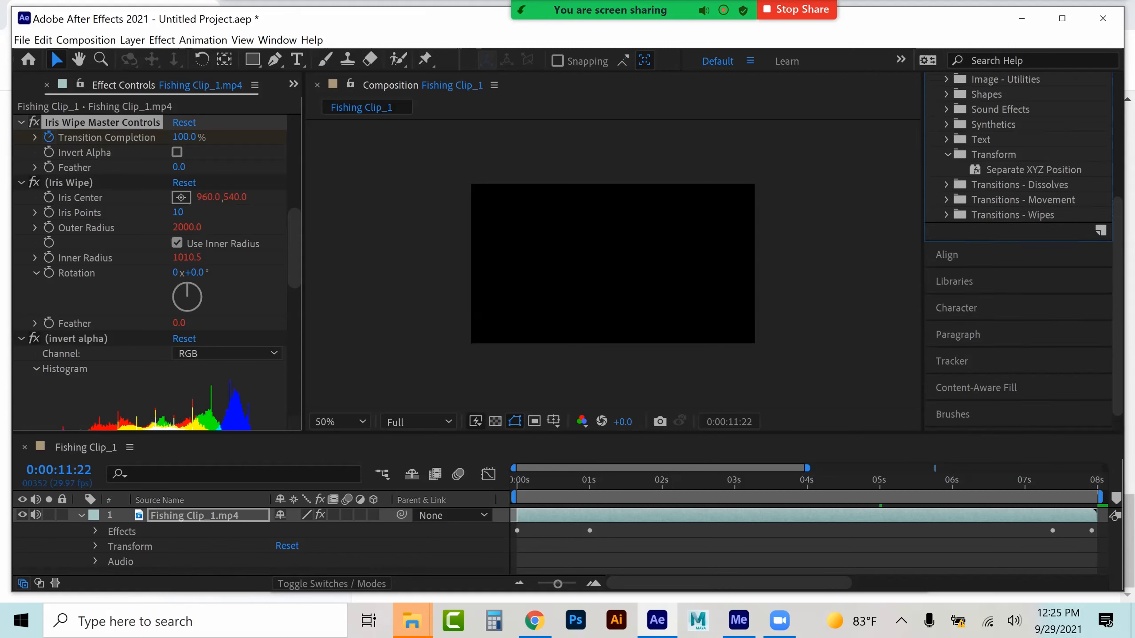
scroll(1018, 250, "up", 3)
left_click(946, 151)
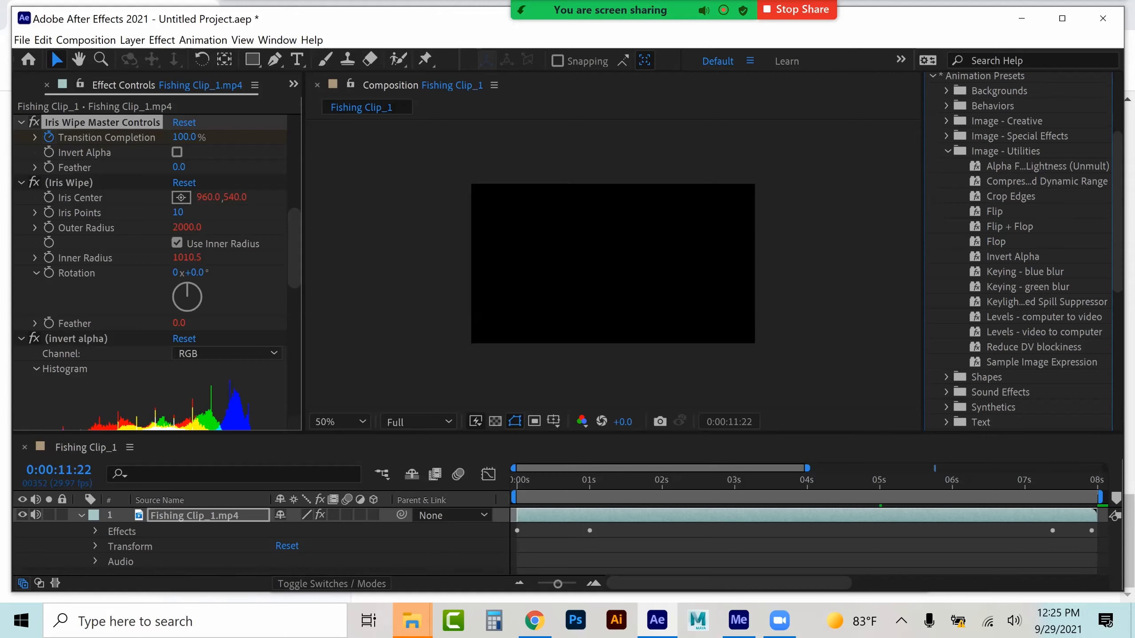
left_click(947, 151)
left_click(947, 136)
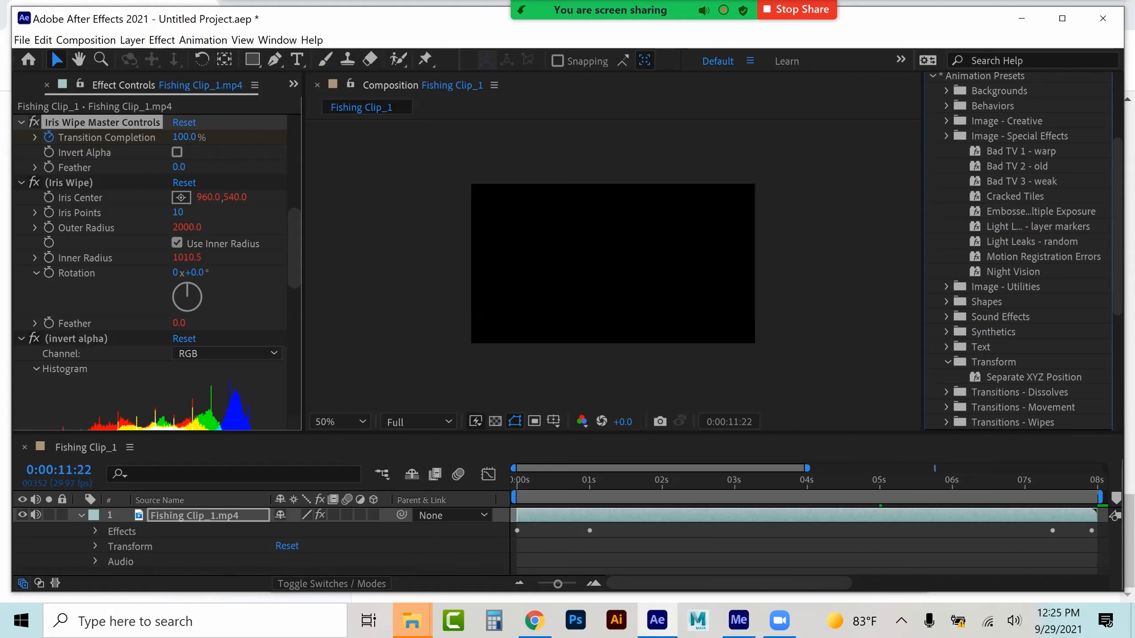
left_click(946, 121)
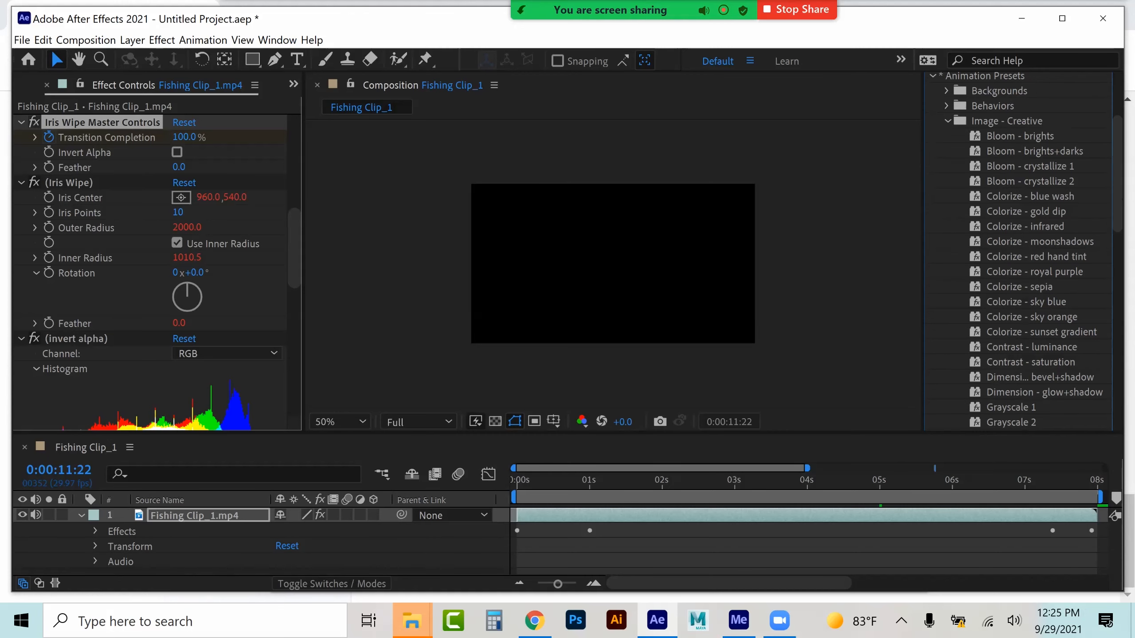
scroll(1022, 251, "down", 10)
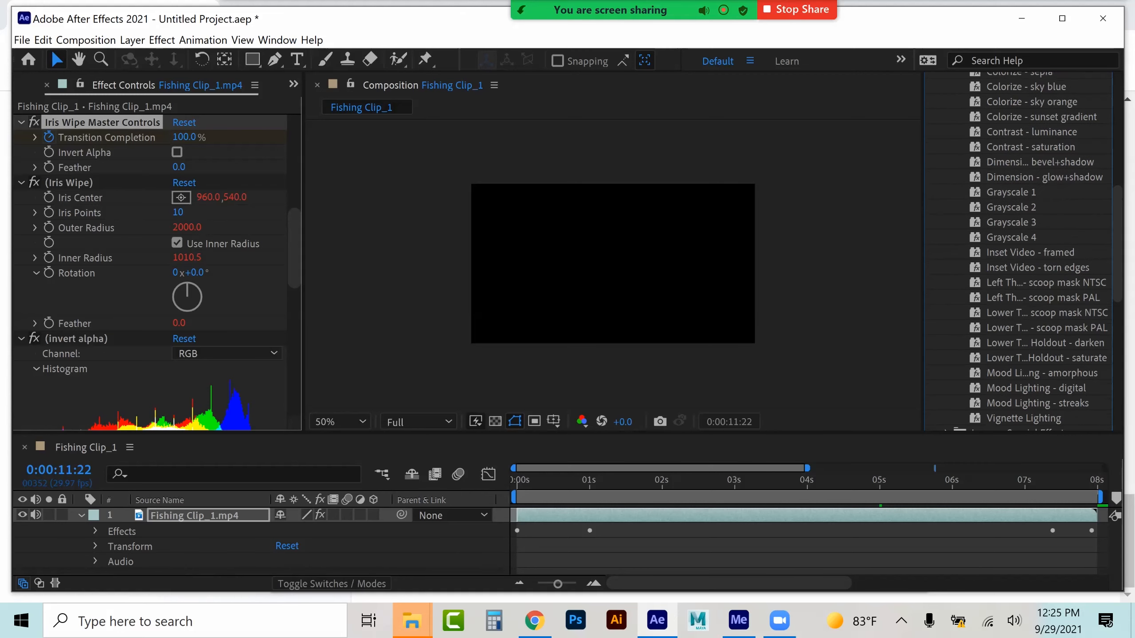
scroll(1023, 250, "up", 15)
left_click(947, 252)
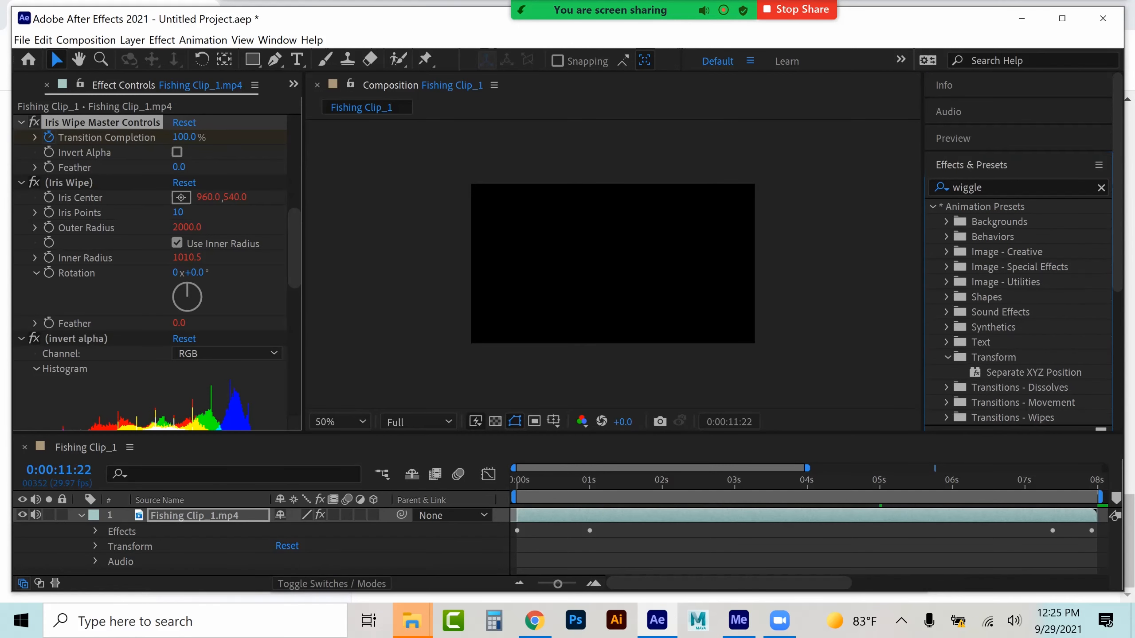
left_click(997, 187)
key("BackSpace")
key("BackSpace")
key("BackSpace")
key("BackSpace")
key("BackSpace")
key("BackSpace")
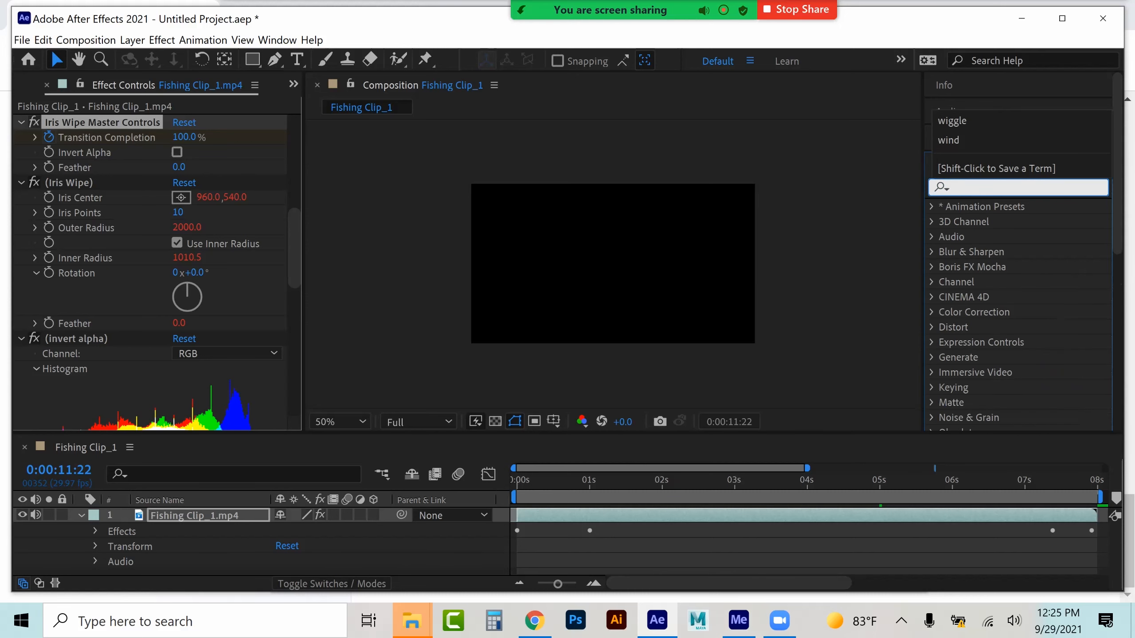
Preview the composition from the start to check both transitions
left_click(733, 556)
key("space")
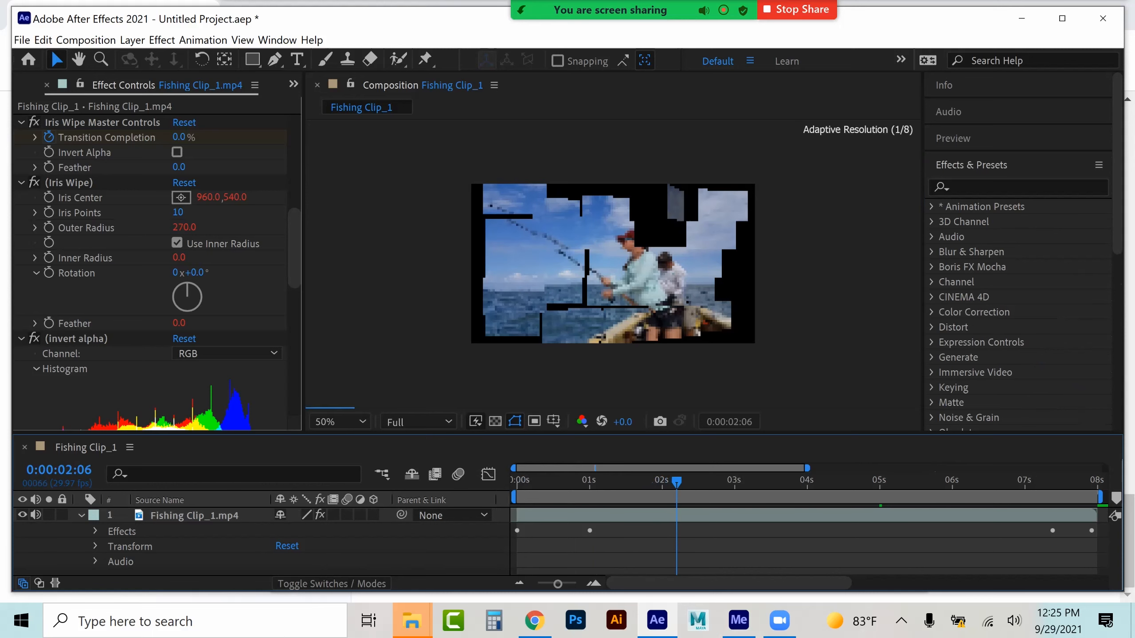
key("space")
left_click_drag(676, 482, 517, 481)
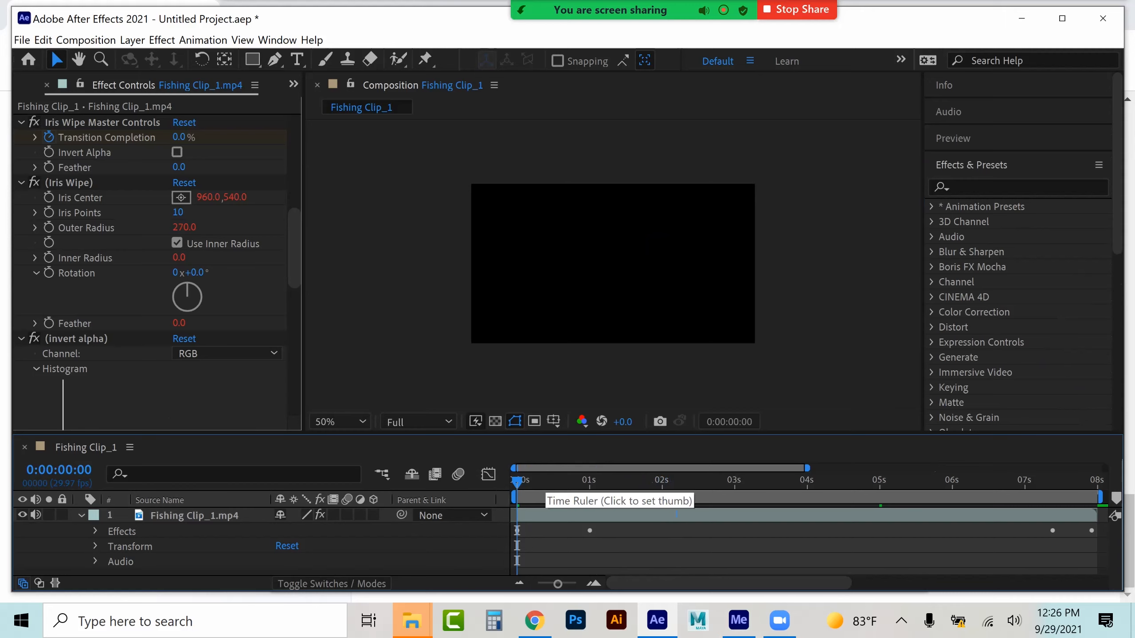
key("space")
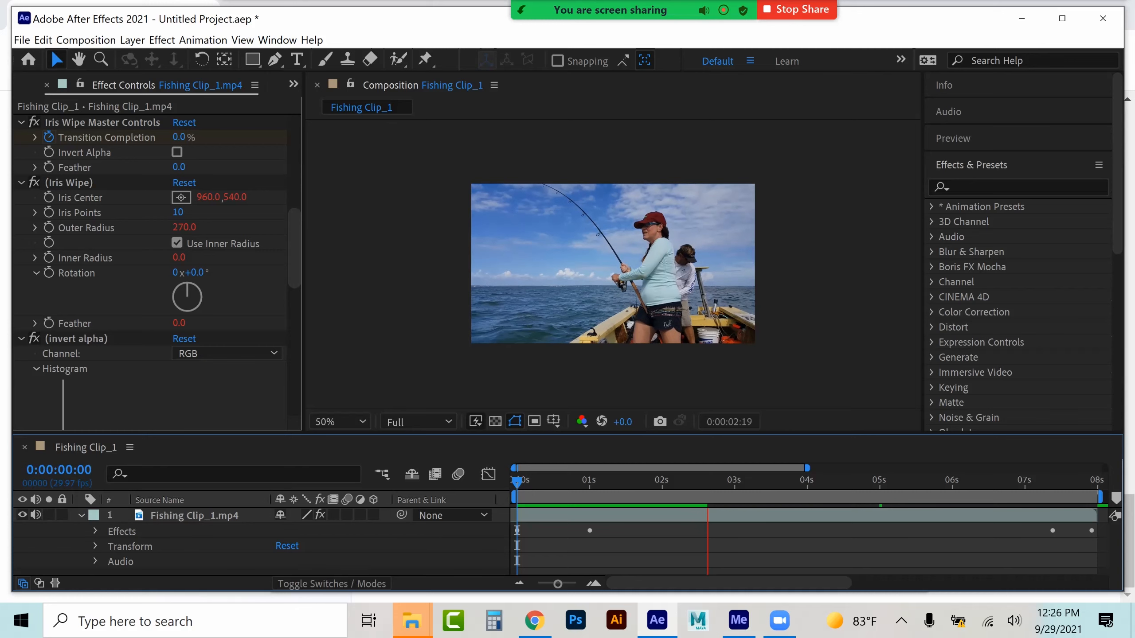
key("space")
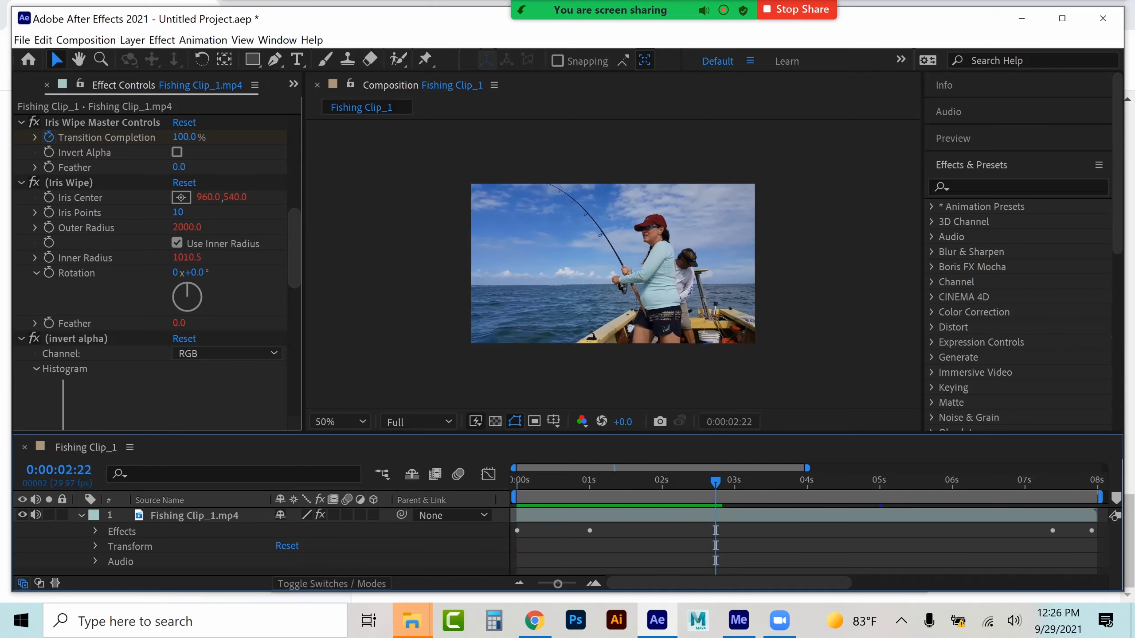
Open the Preview panel and play the composition again from 0:00:00:00
left_click(953, 139)
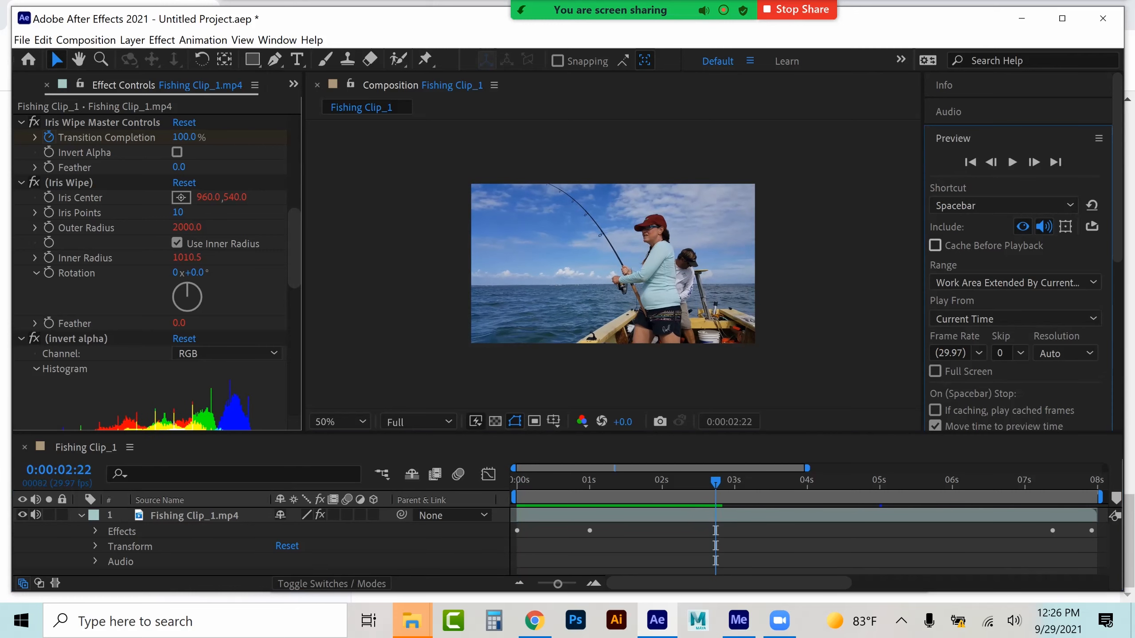
left_click(546, 482)
left_click_drag(546, 481, 516, 481)
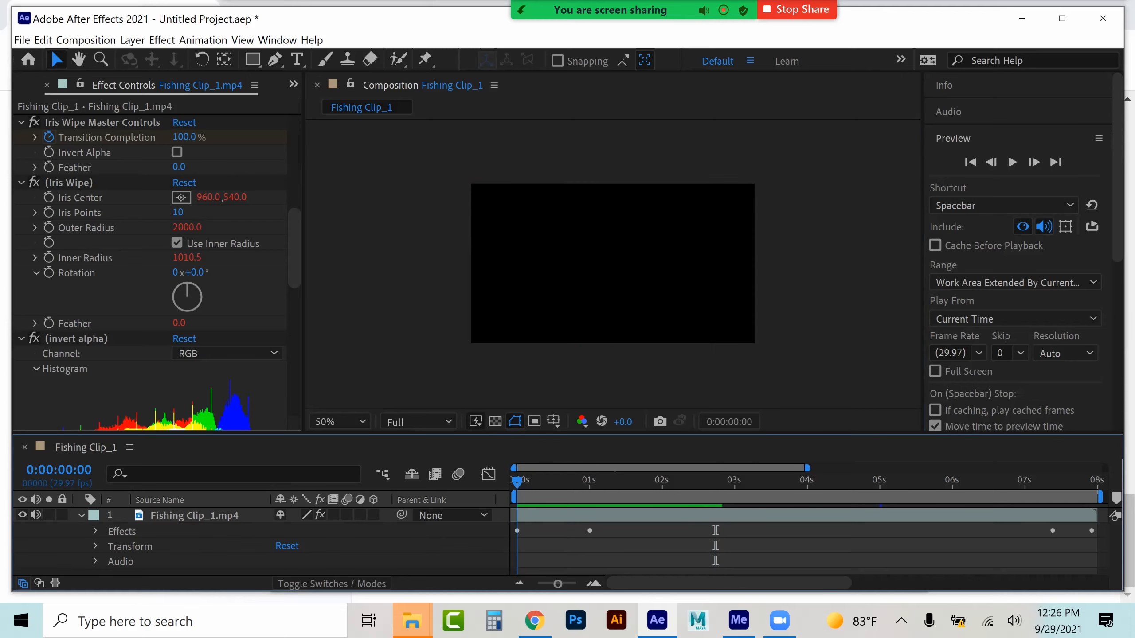
key("space")
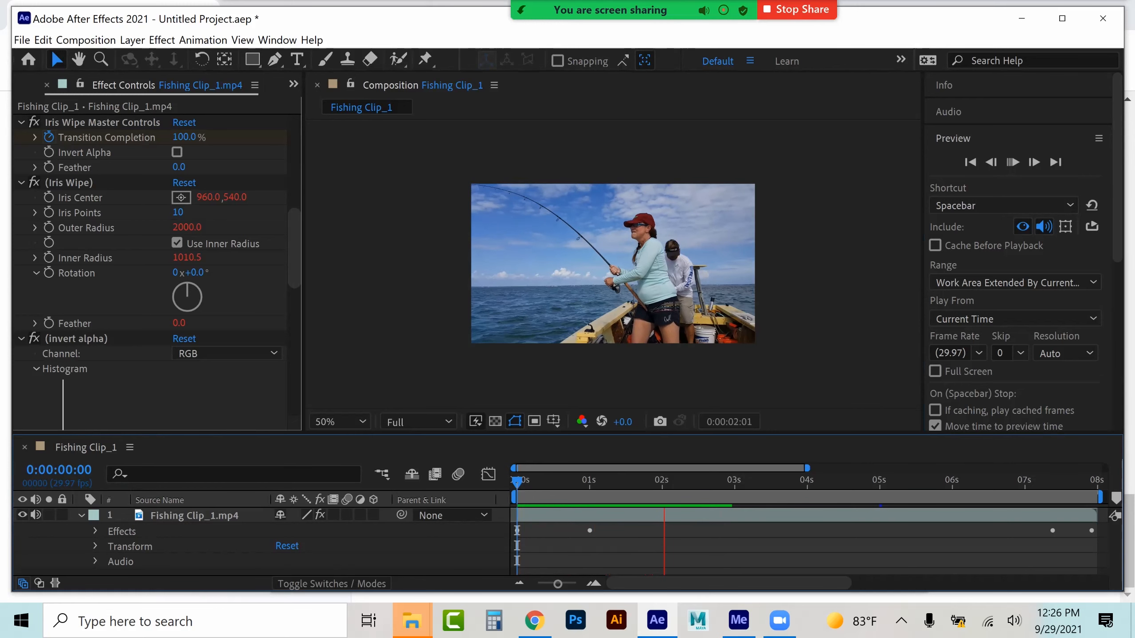
key("space")
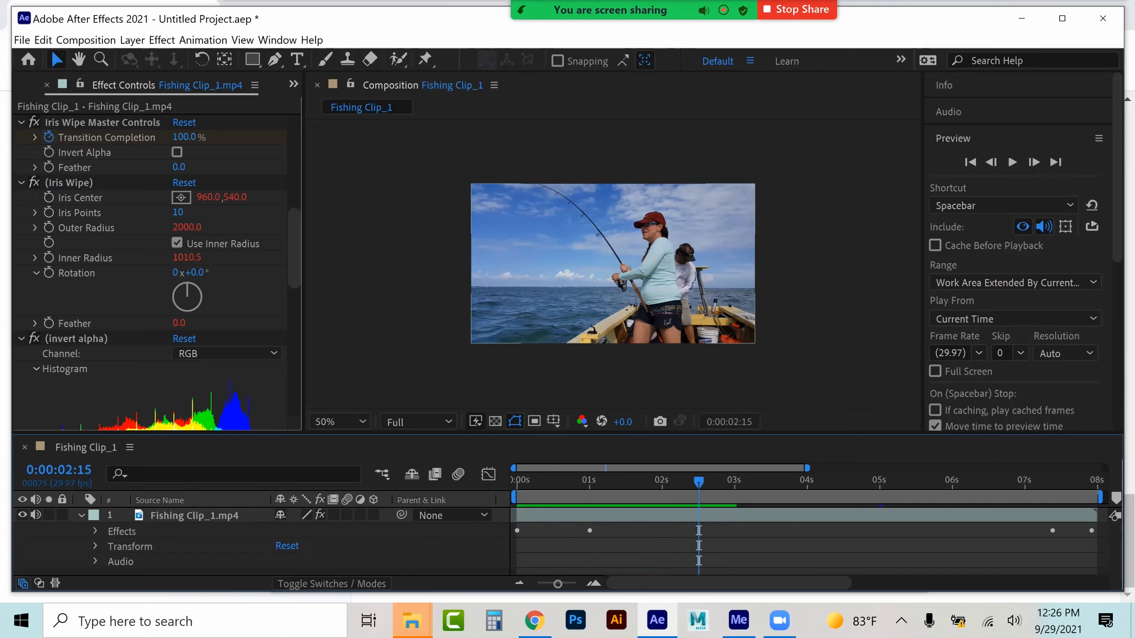
Fade in the audio with Audio Levels keyframes of -81 dB at 0:00:00:00 and -26 dB at 0:00:00:12
left_click(96, 561)
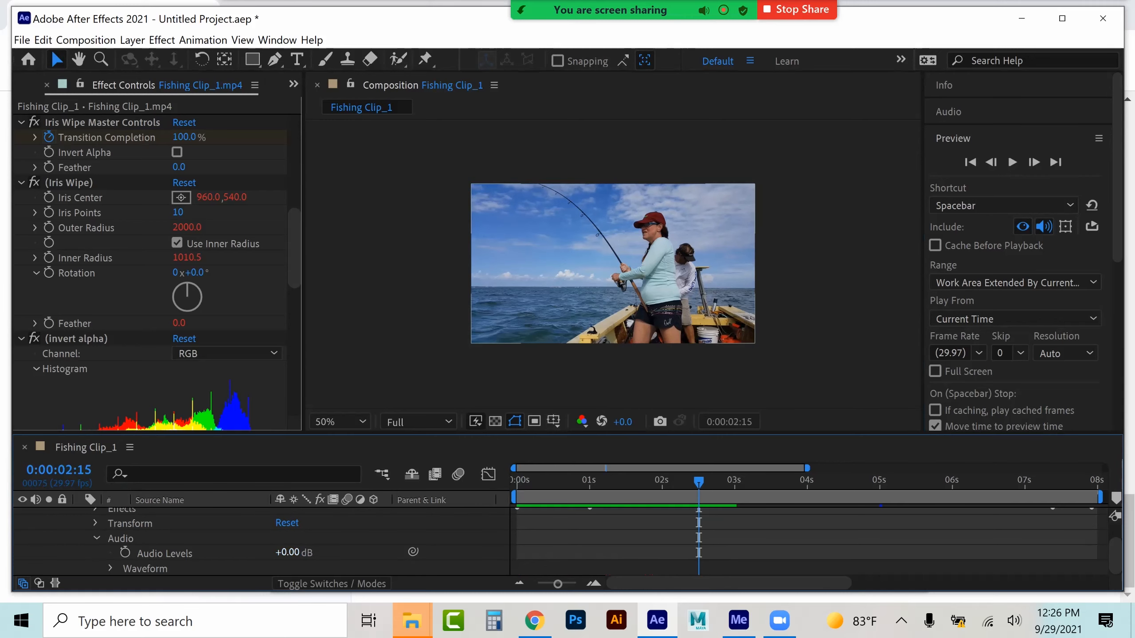
left_click_drag(288, 552, 266, 552)
key("space")
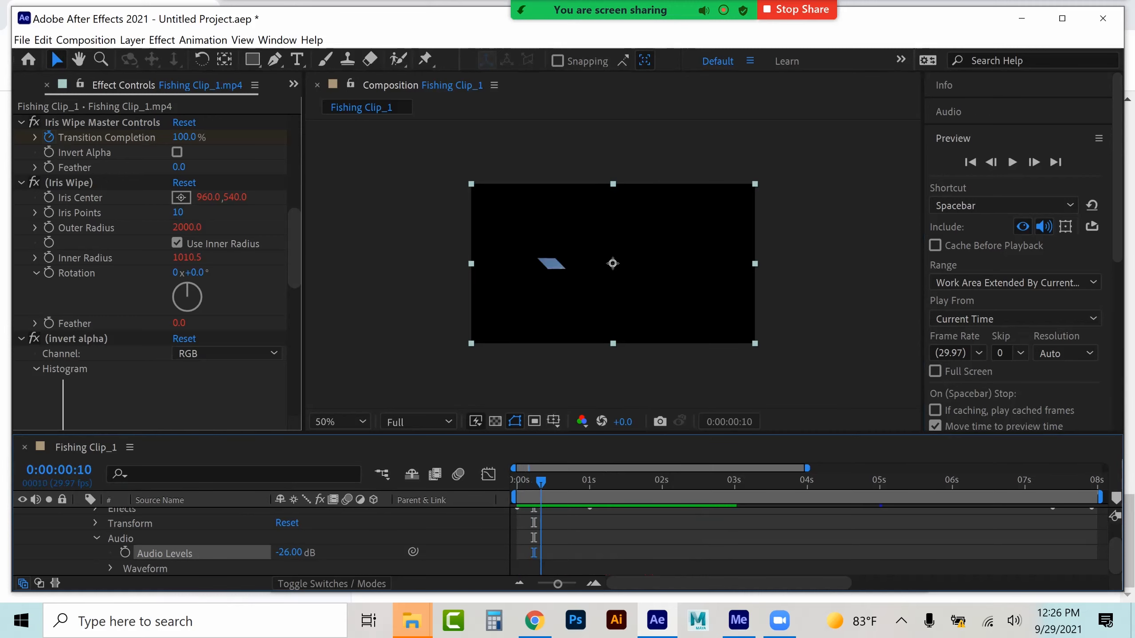
left_click_drag(541, 482, 546, 482)
left_click(125, 552)
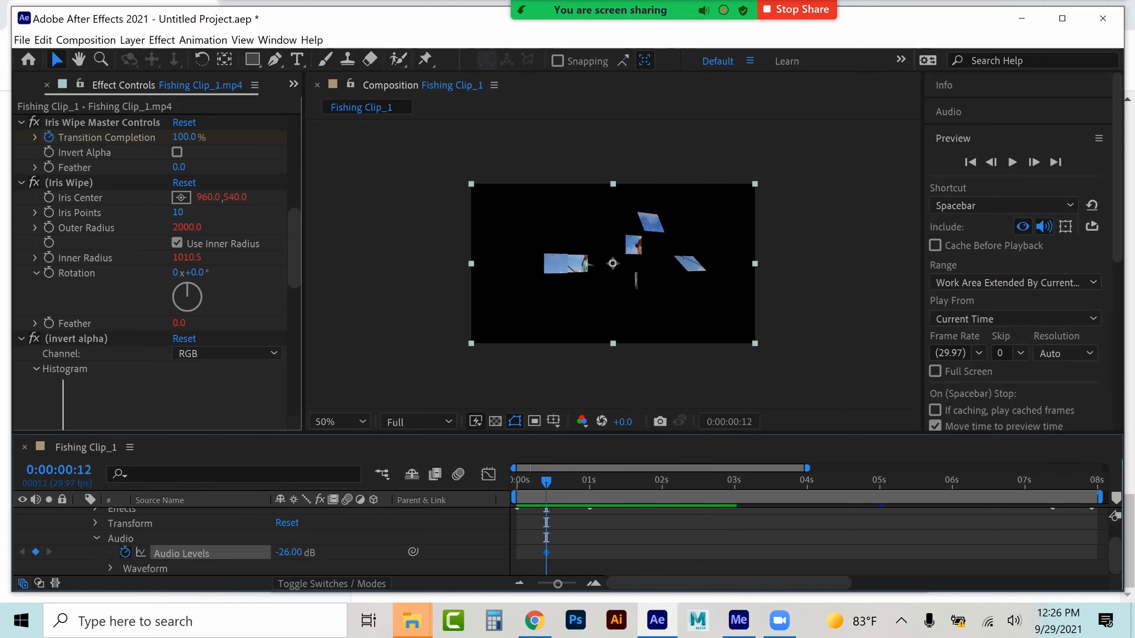
key("Home")
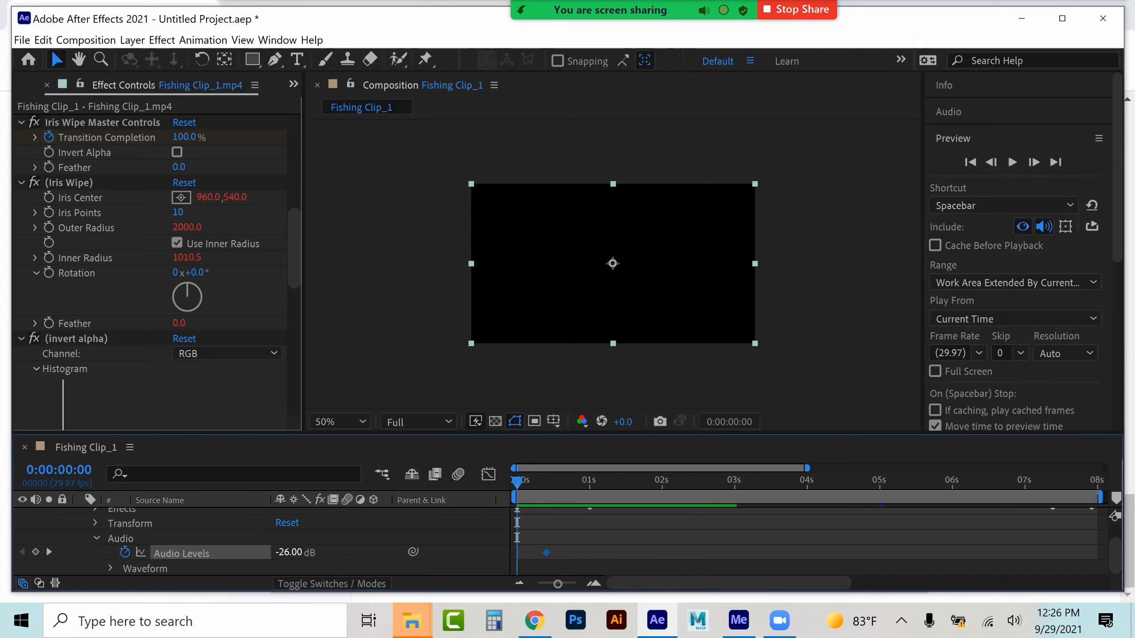
left_click_drag(289, 553, 264, 553)
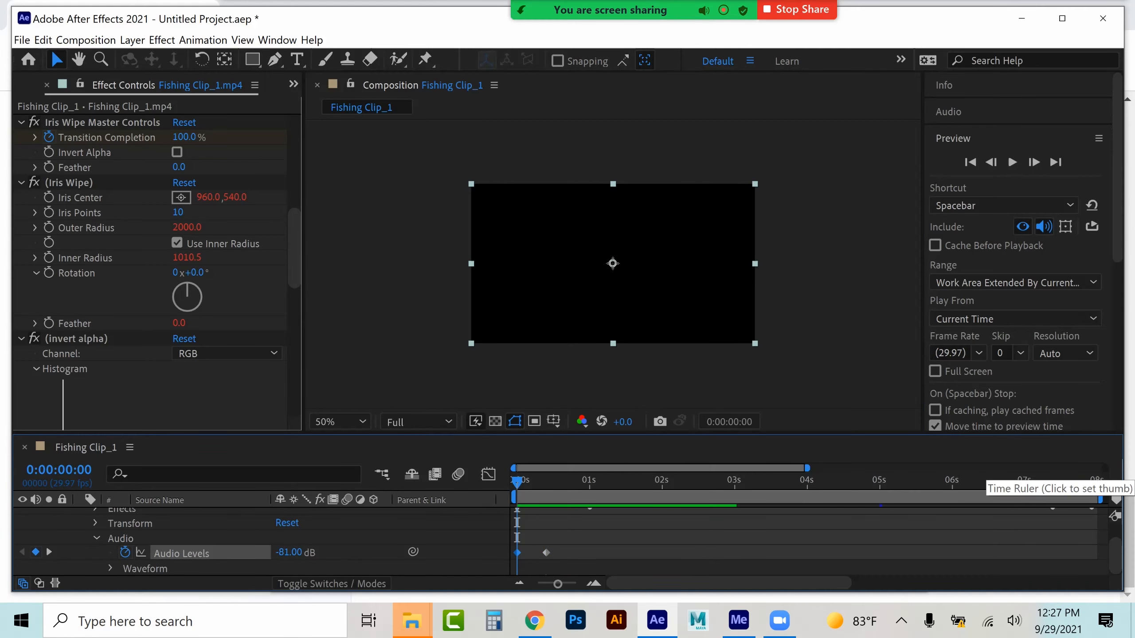
Fade out the audio with Audio Levels keyframes of -26 dB at 0:00:07:16 and -101 dB at 0:00:08:23
left_click(1063, 480)
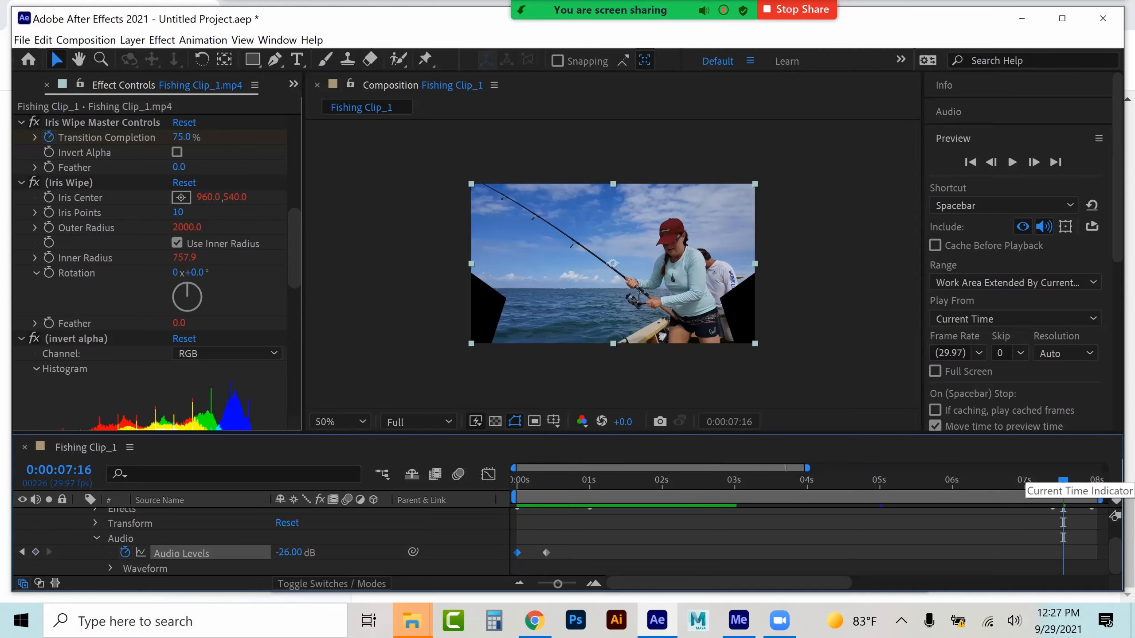
left_click(36, 552)
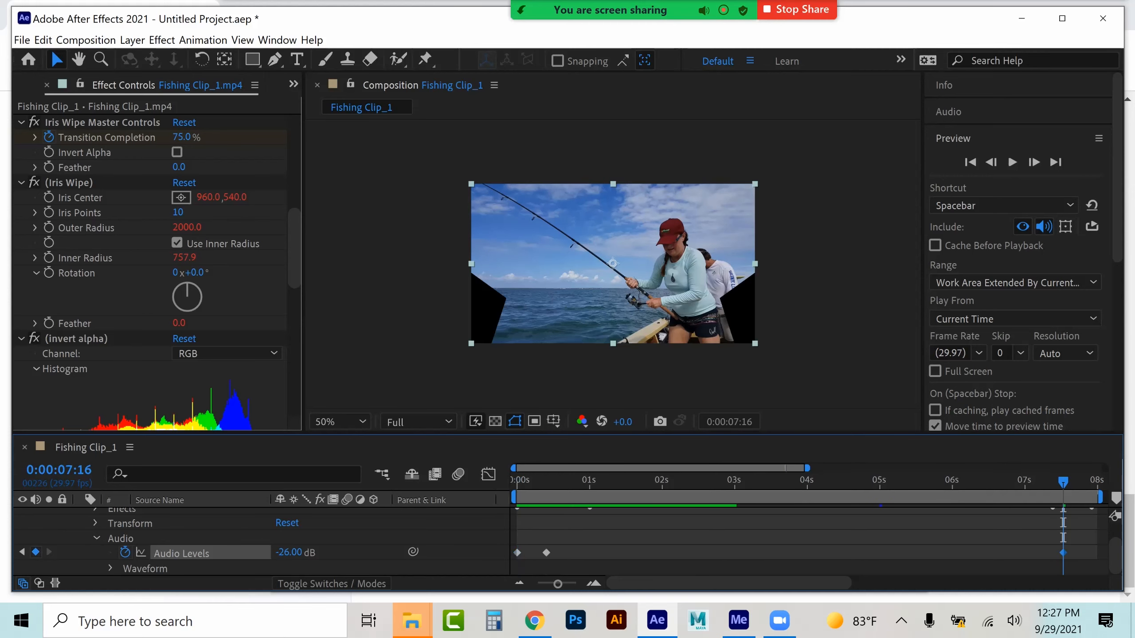
key("space")
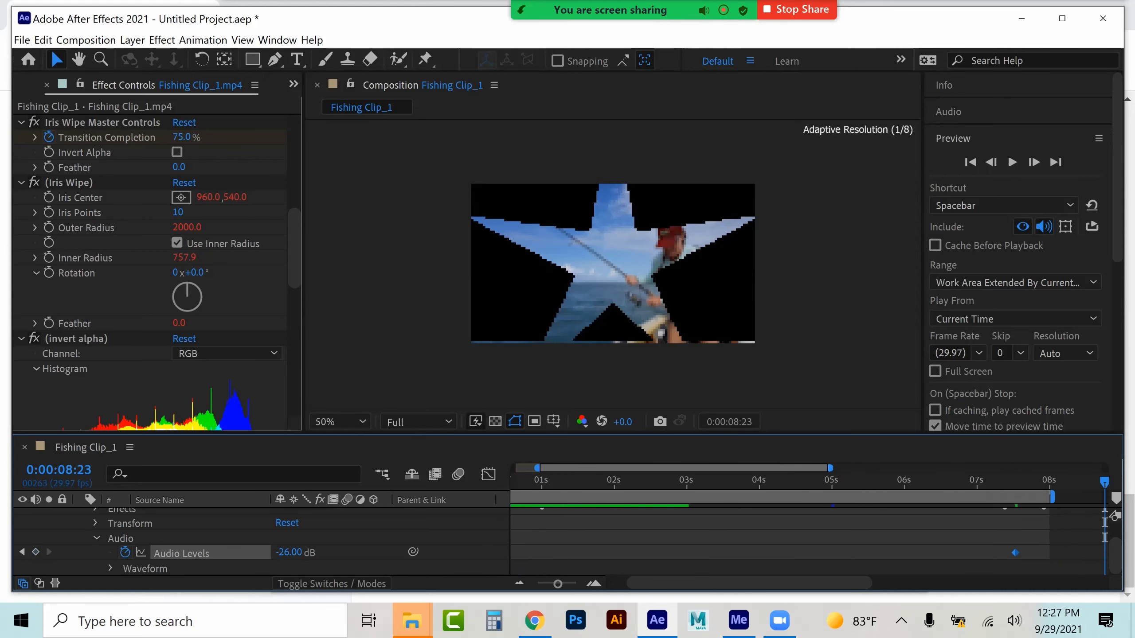
left_click_drag(289, 552, 255, 552)
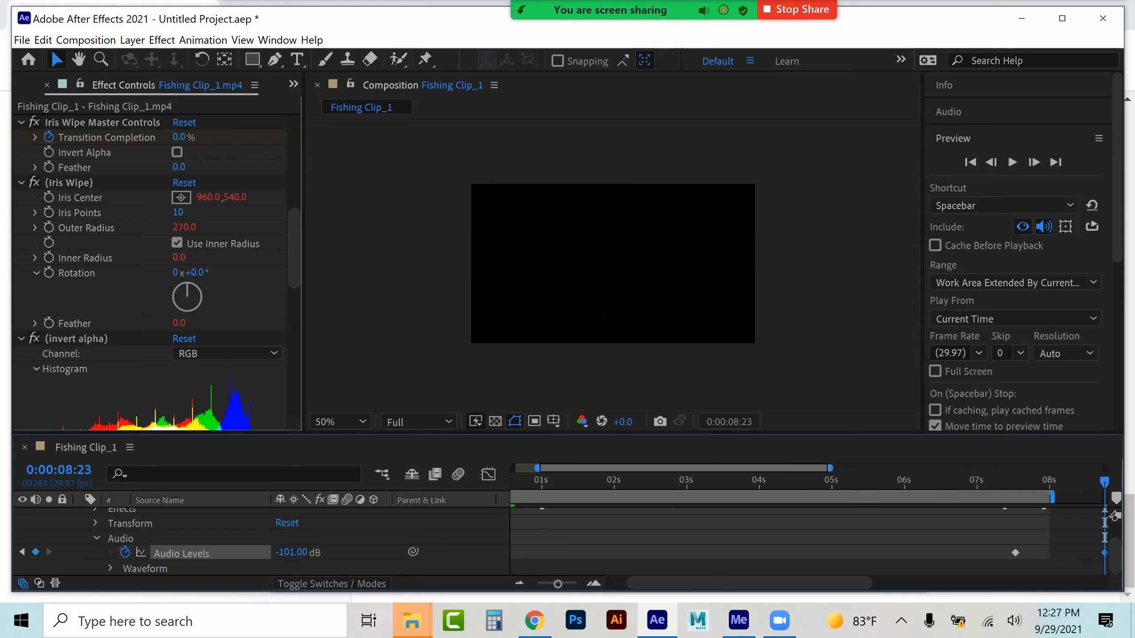
Collapse the layer's Audio and property groups in the timeline
left_click(97, 538)
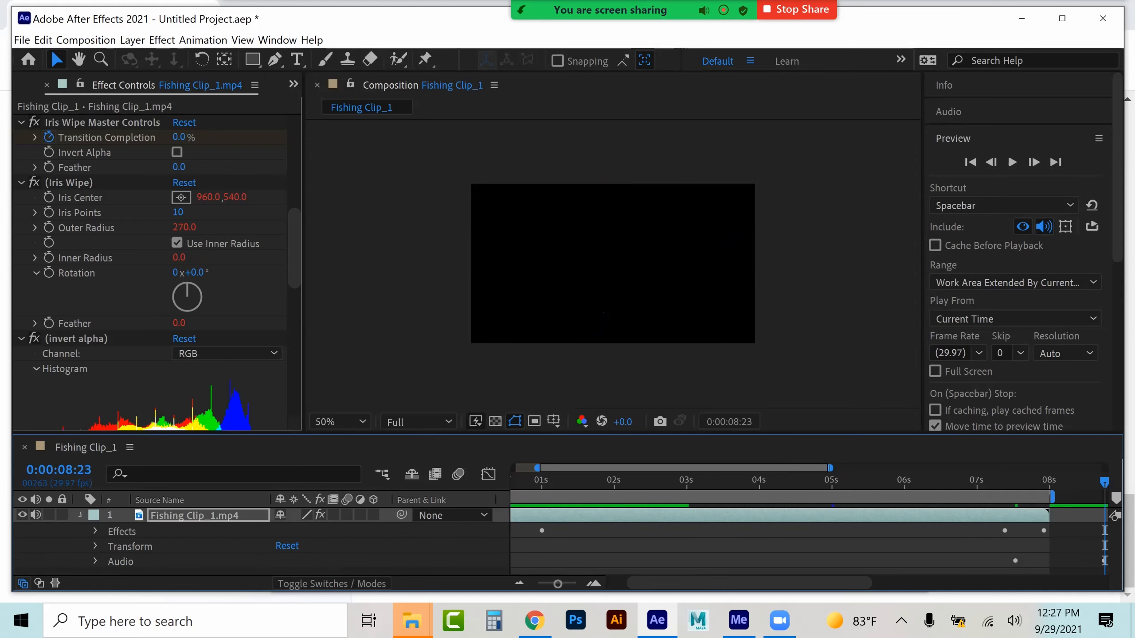
left_click(80, 515)
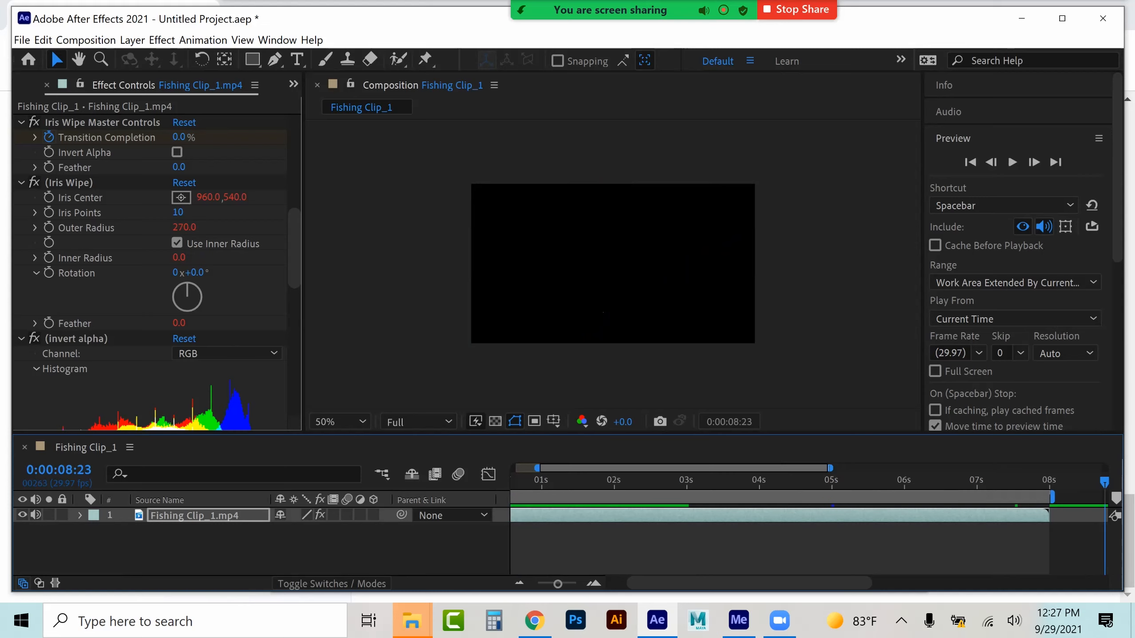
left_click_drag(537, 467, 513, 468)
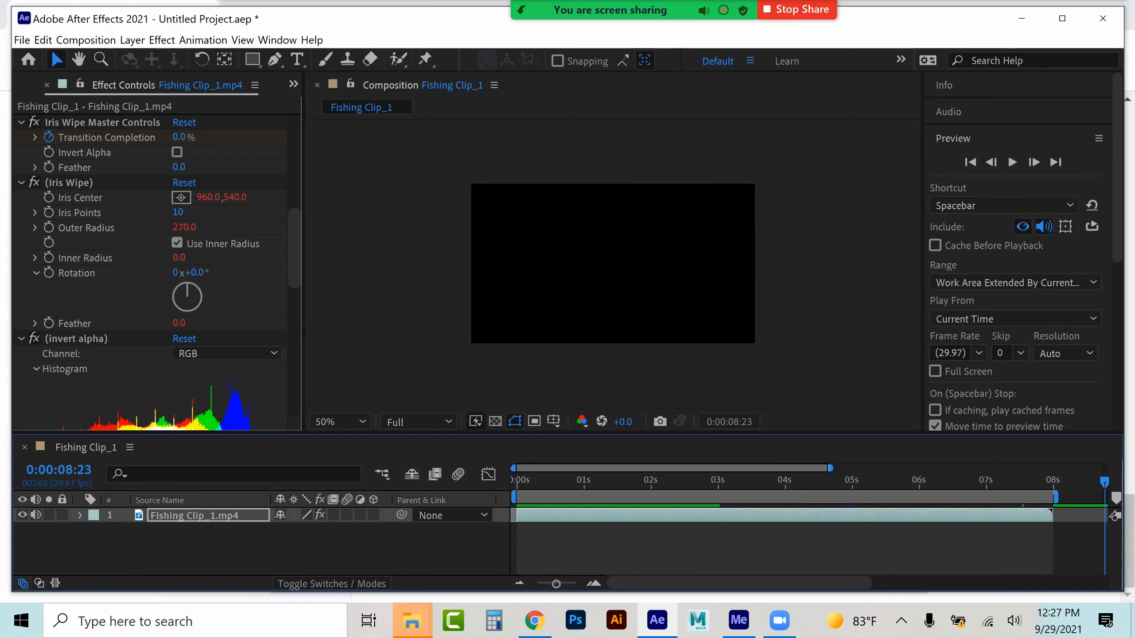
Switch to the Project panel and open the Import File dialog
left_click(293, 84)
left_click(319, 106)
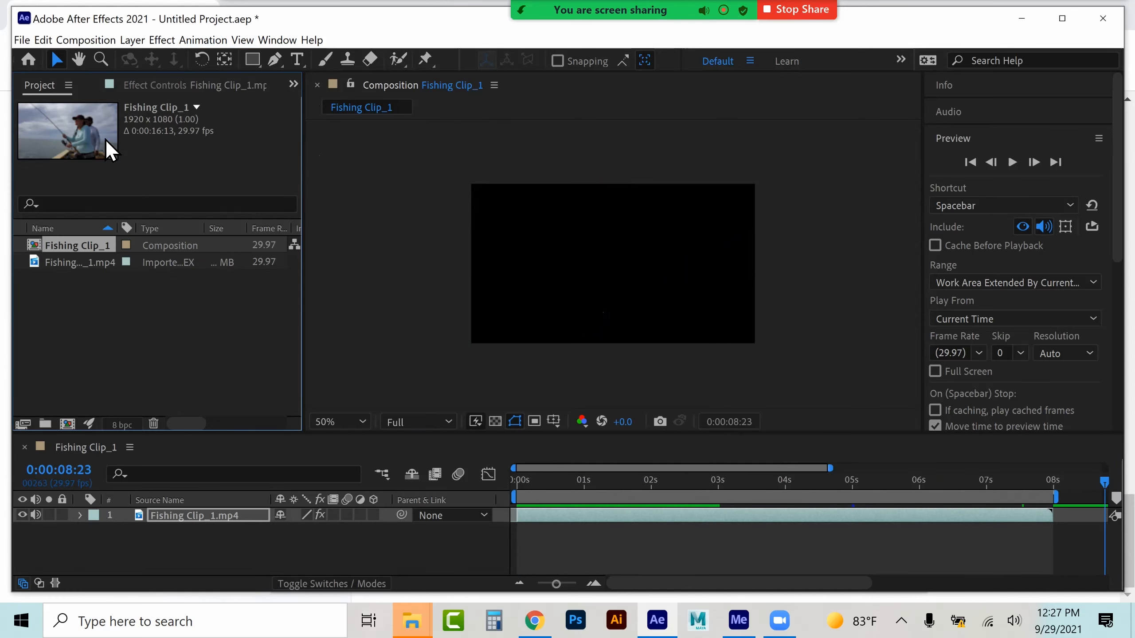
right_click(108, 313)
mouse_move(148, 385)
left_click(335, 384)
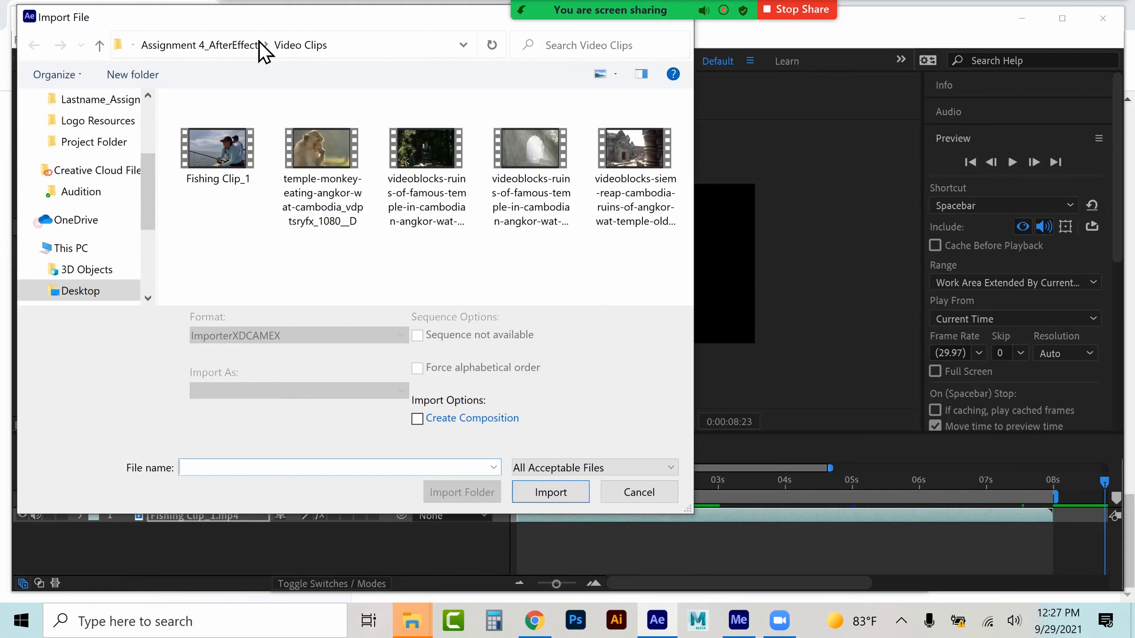
Import the music file 'The HU - Wolf Totem (Official Music Video)_01' from the Audio_Music folder
left_click(212, 46)
double_click(234, 126)
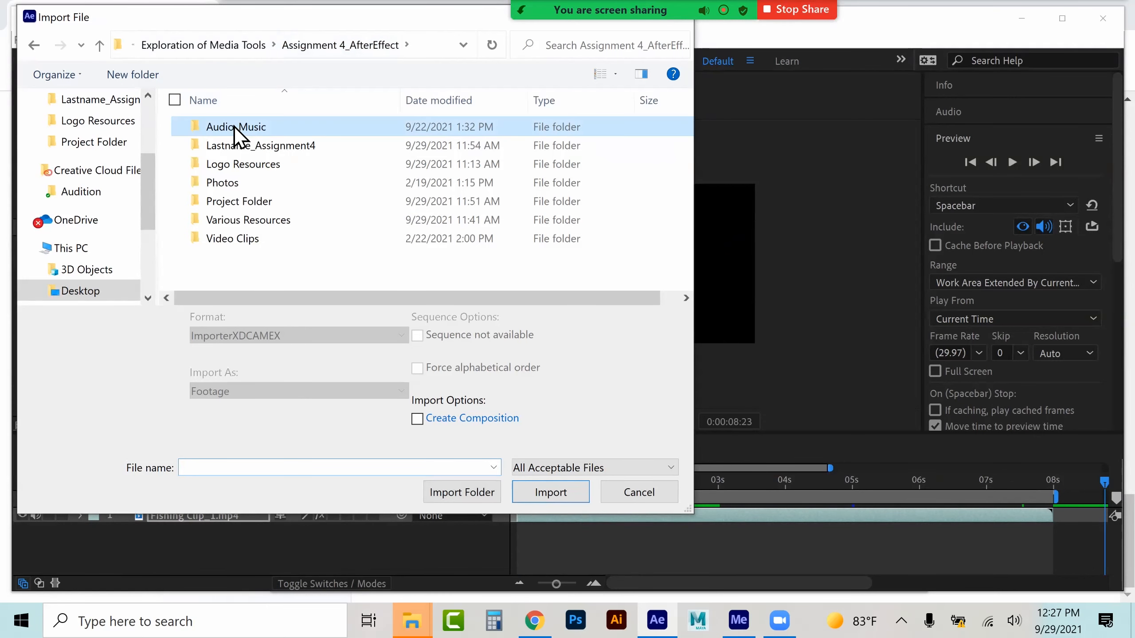
left_click(239, 257)
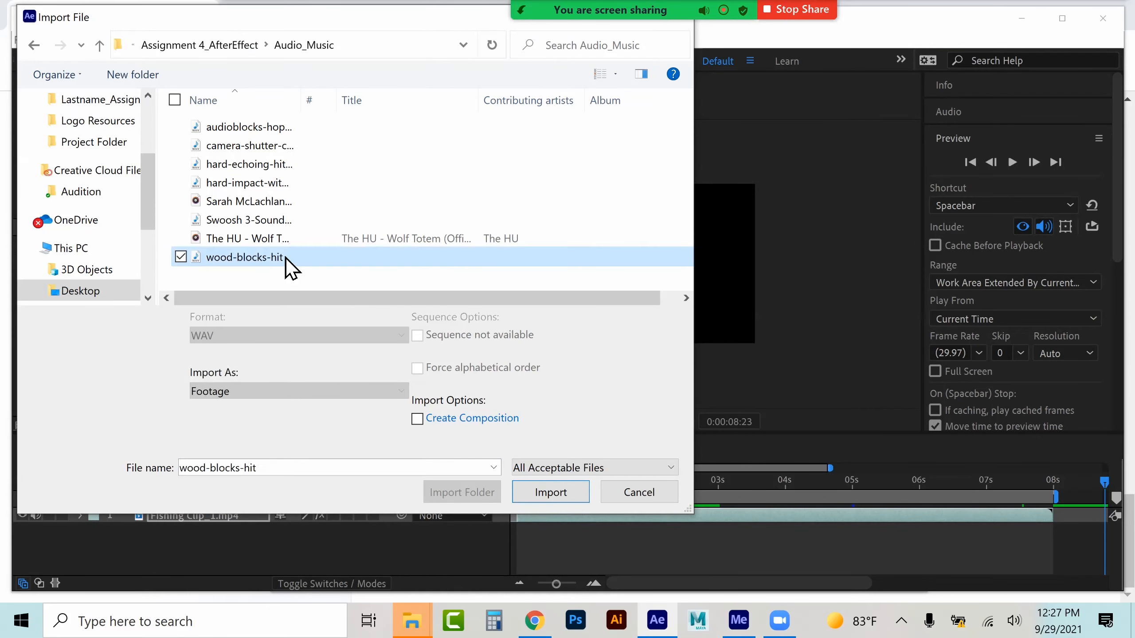
left_click(268, 241)
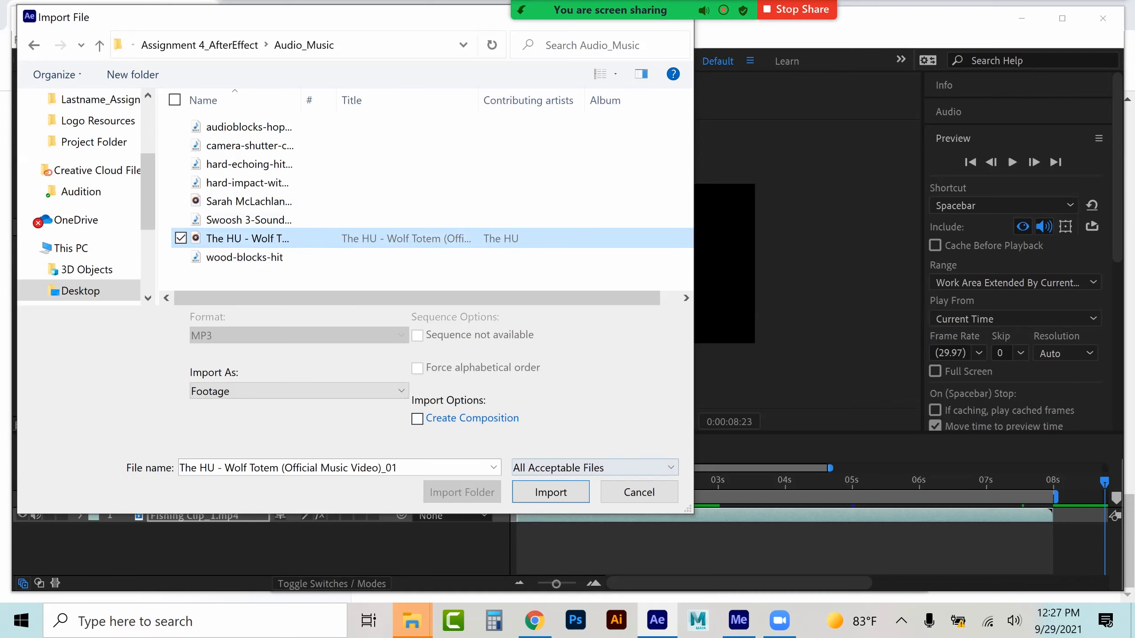
left_click(550, 492)
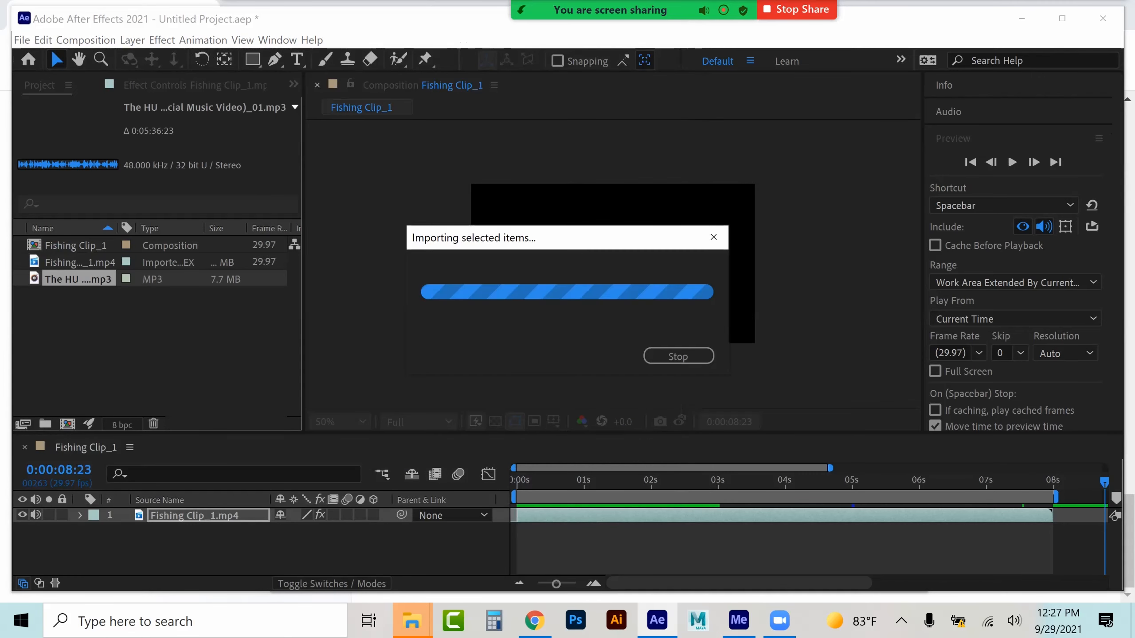
Add the music to the composition as a layer below the fishing clip and expand its audio waveform
left_click_drag(92, 284, 90, 532)
left_click(80, 531)
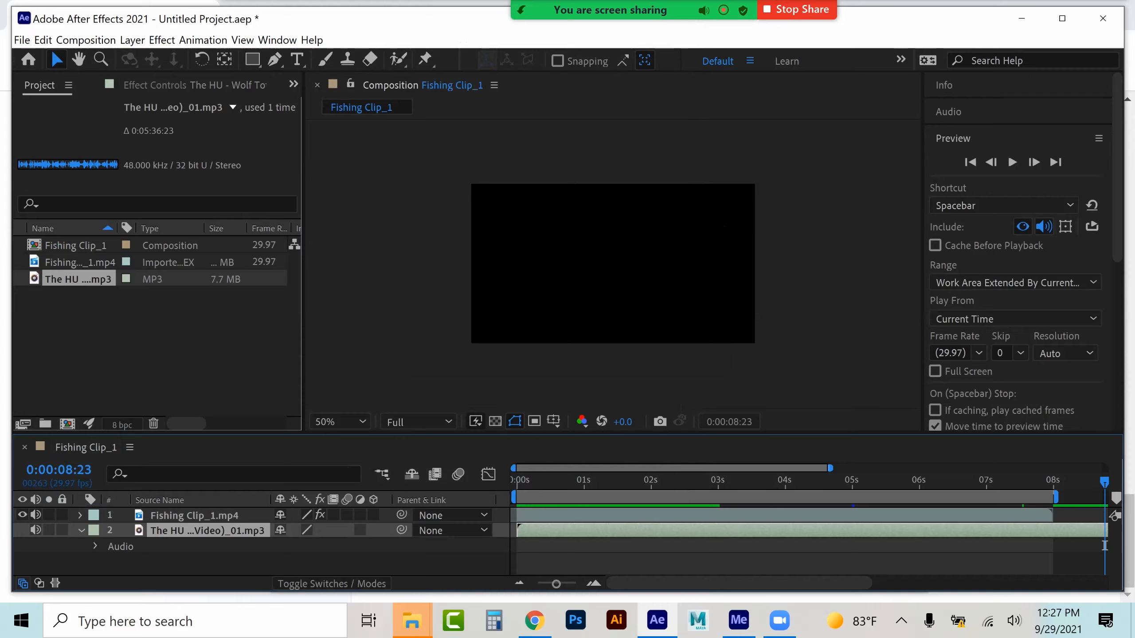
left_click(96, 546)
left_click(110, 569)
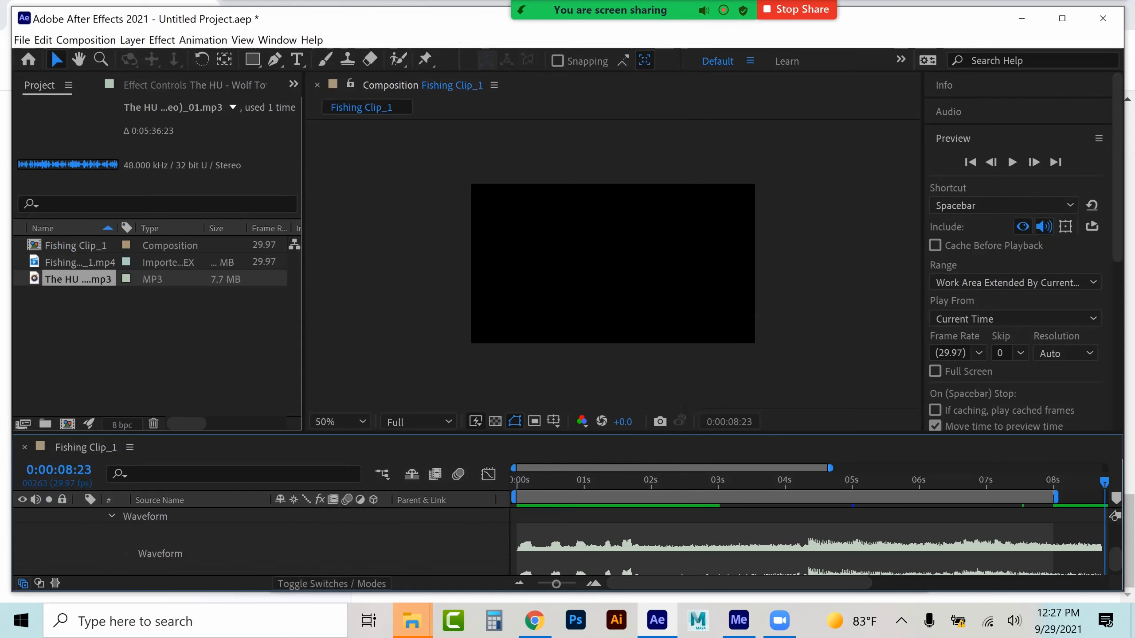
Fade out the music with Audio Levels keyframes of 0 dB at 0:00:07:18 and -144 dB at 0:00:07:28
left_click(1026, 482)
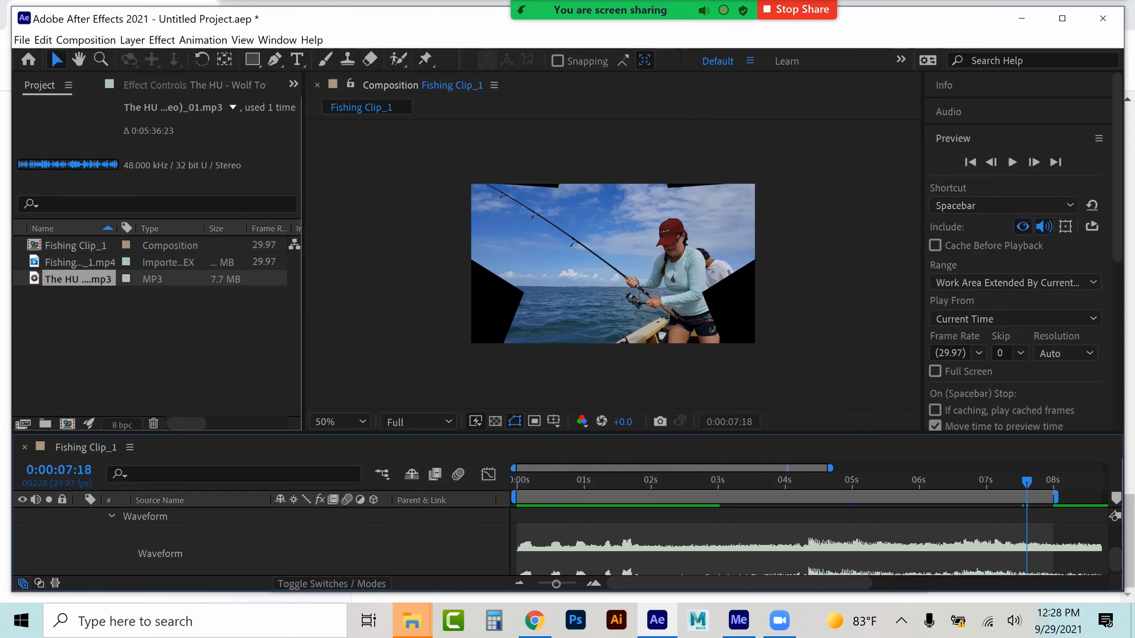
scroll(259, 541, "up", 2)
left_click(125, 546)
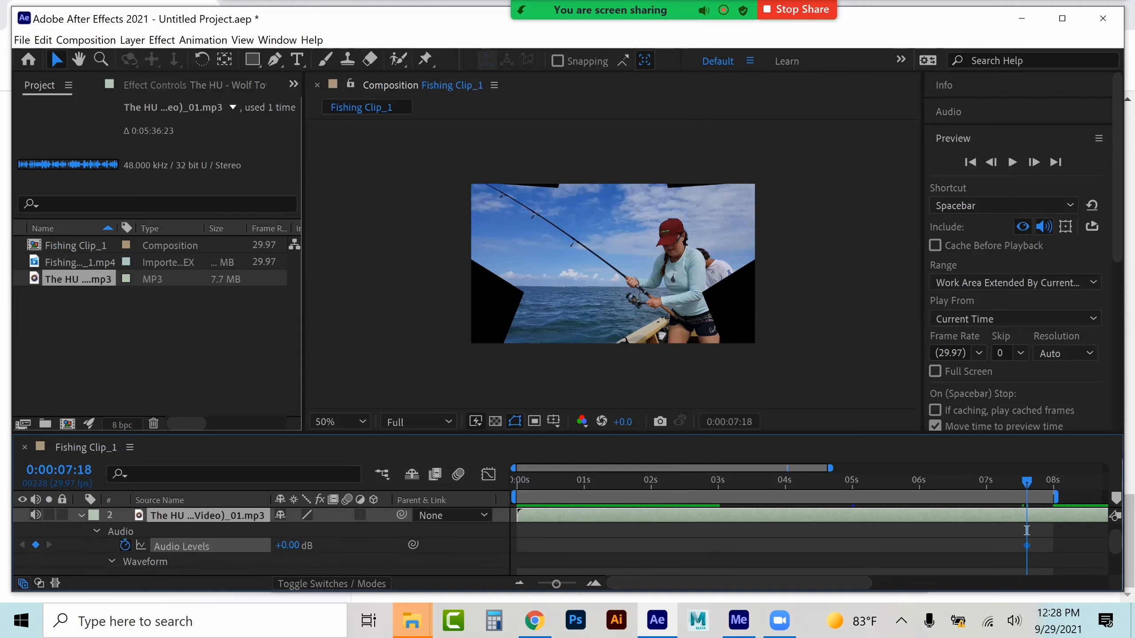
left_click_drag(1026, 482, 1049, 482)
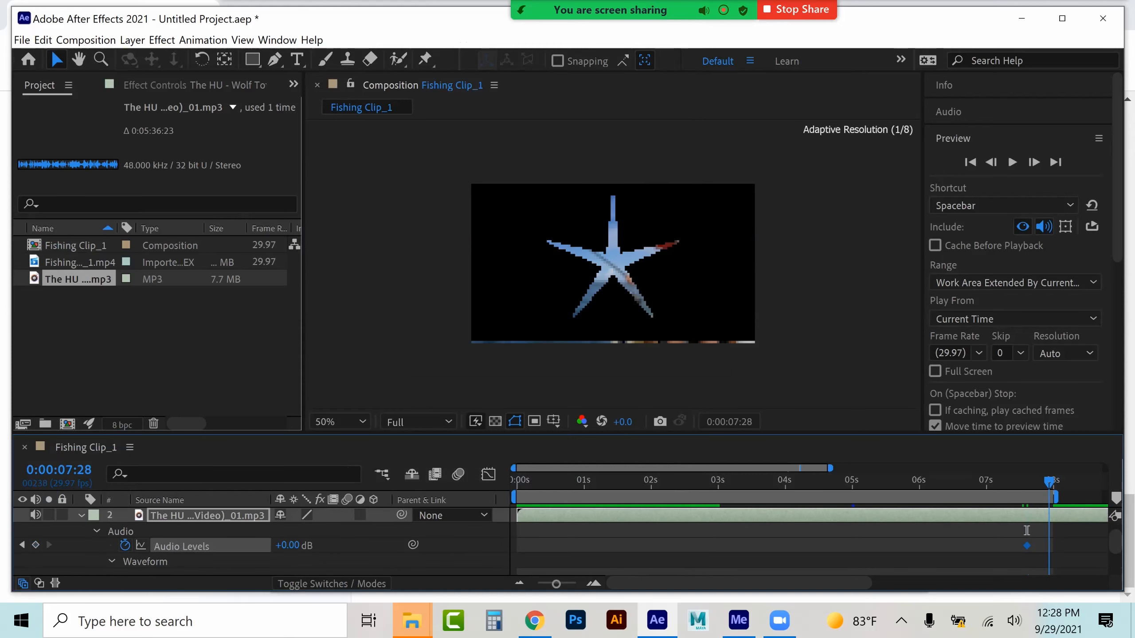
left_click_drag(288, 545, 224, 545)
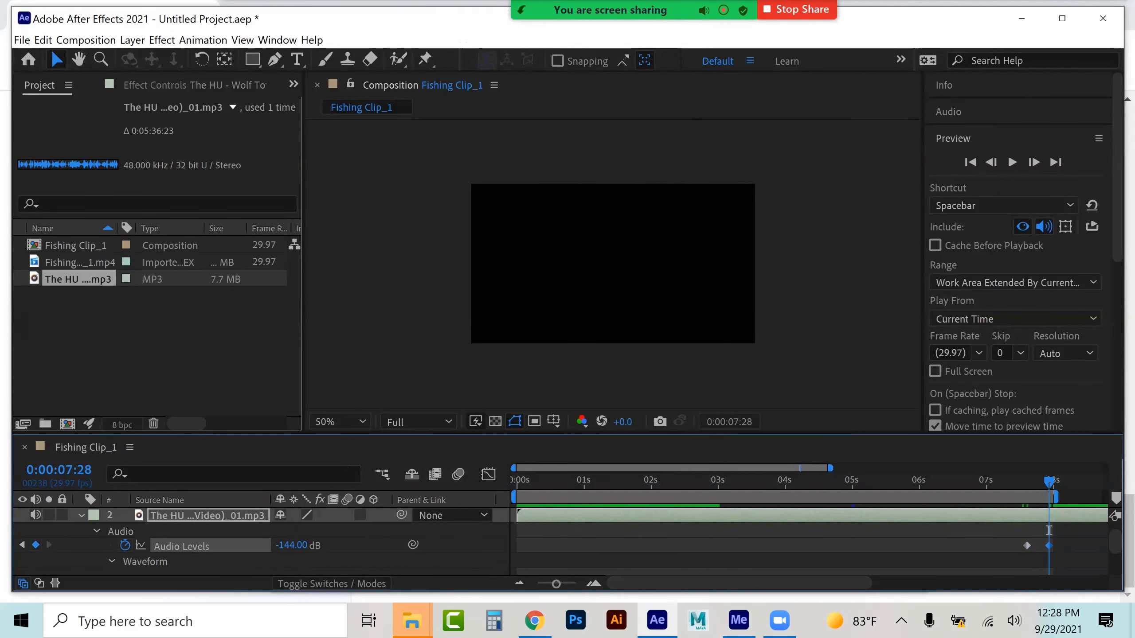
Collapse the music layer's property groups and set the current time to 0:00:01:08
scroll(1048, 530, "down", 2)
left_click(524, 481)
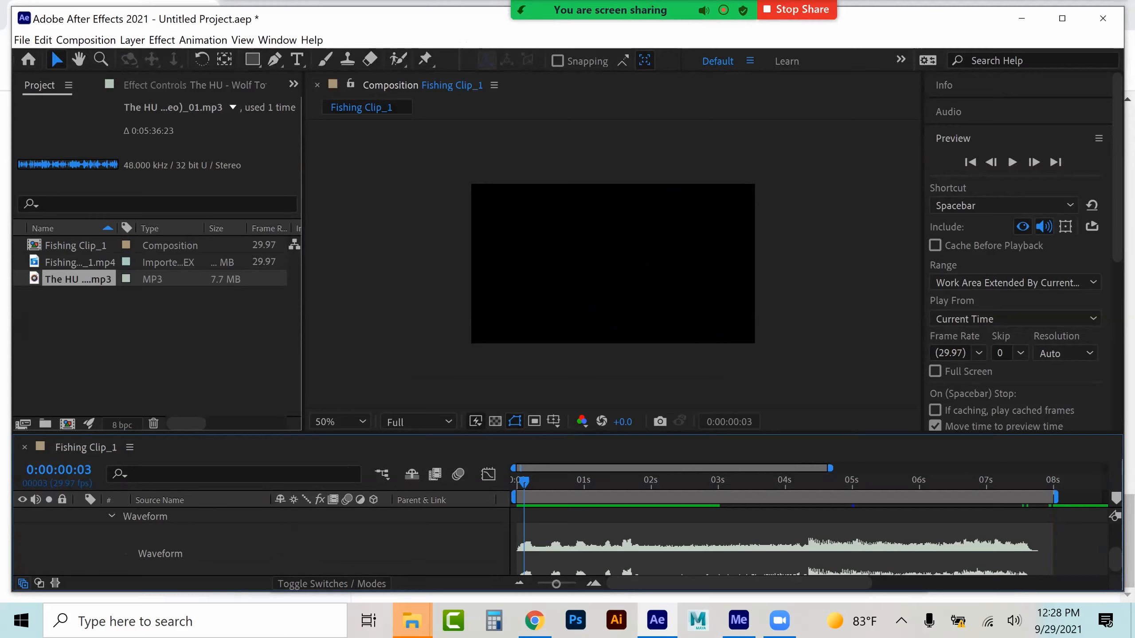
scroll(524, 537, "up", 2)
left_click(96, 538)
left_click(81, 530)
left_click(602, 482)
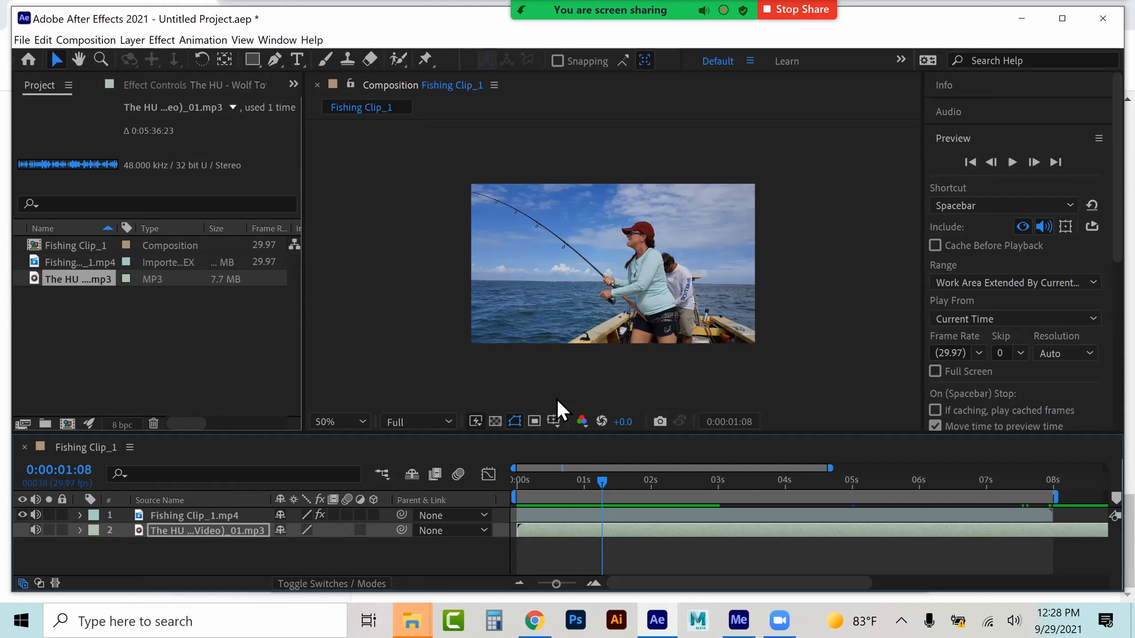
Show the title/action safe guides in the composition viewer at 100% magnification
left_click(553, 422)
left_click(580, 439)
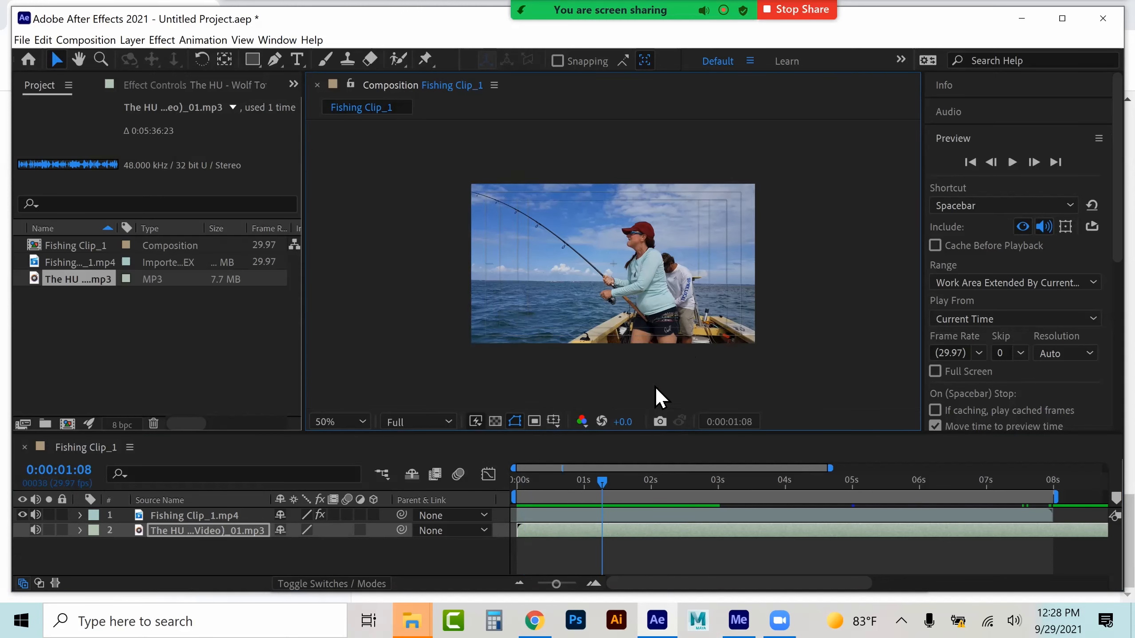
key("slash")
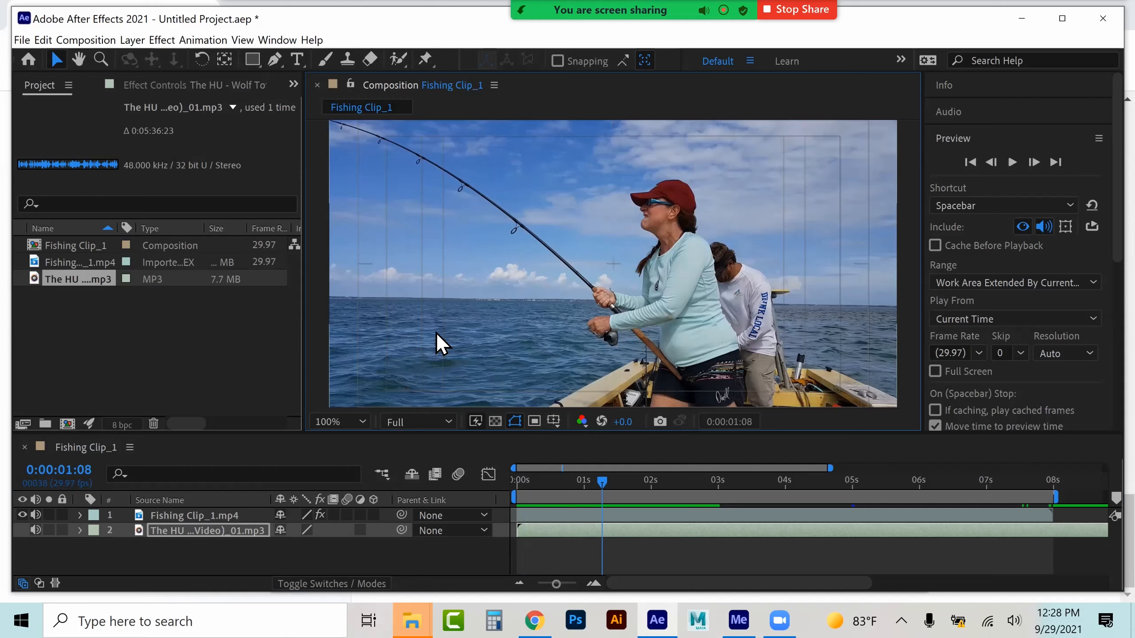
At 0:00:01:15, create a text layer reading 'Inshore Fishing Delight' in the composition
mouse_move(602, 482)
left_mouse_down()
mouse_move(579, 482)
mouse_move(617, 482)
left_mouse_up()
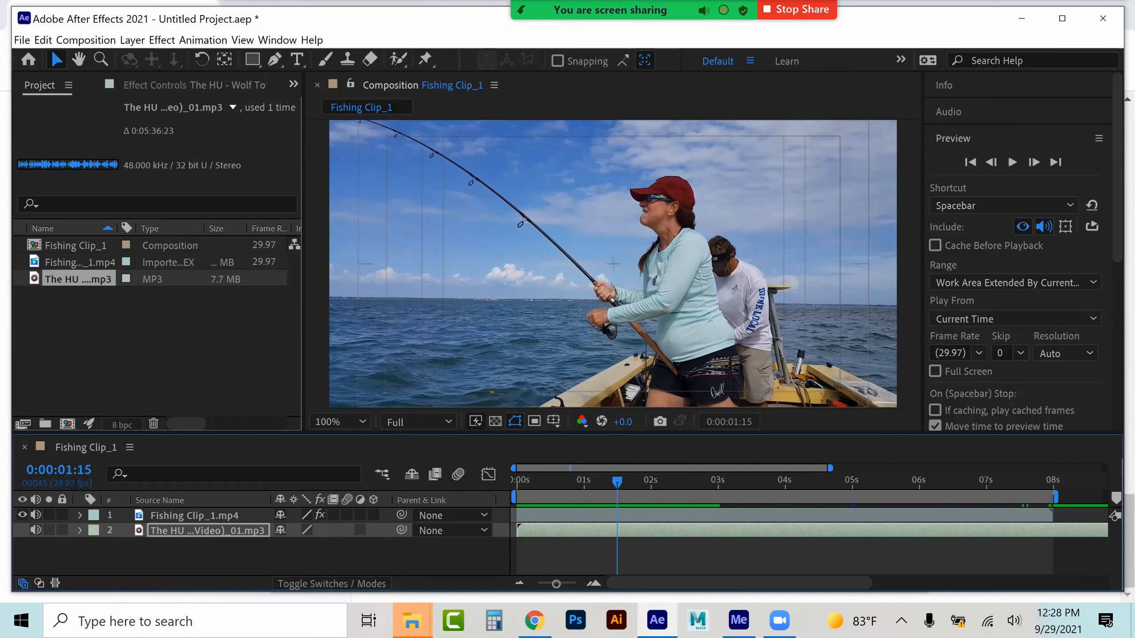
left_click(297, 60)
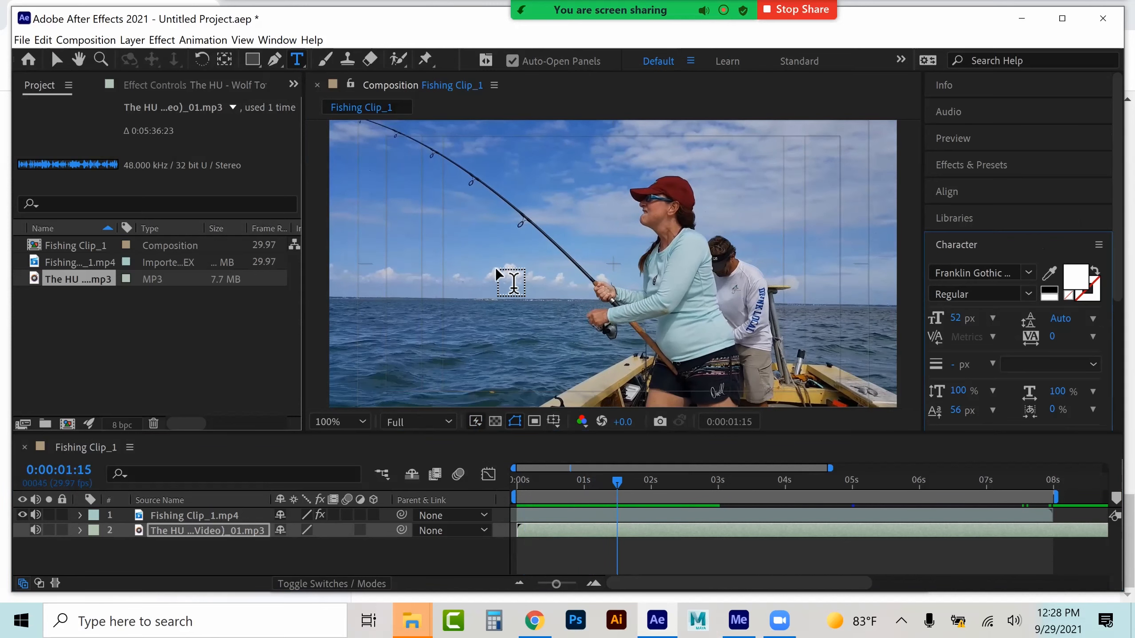
left_click(493, 262)
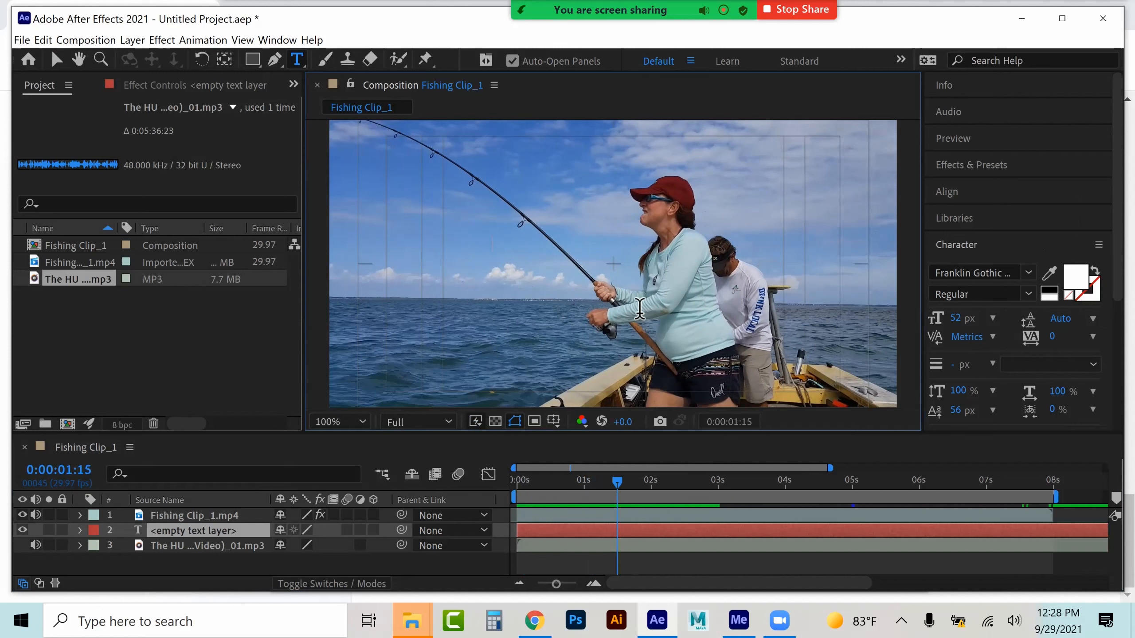
type("Inshore Fishing")
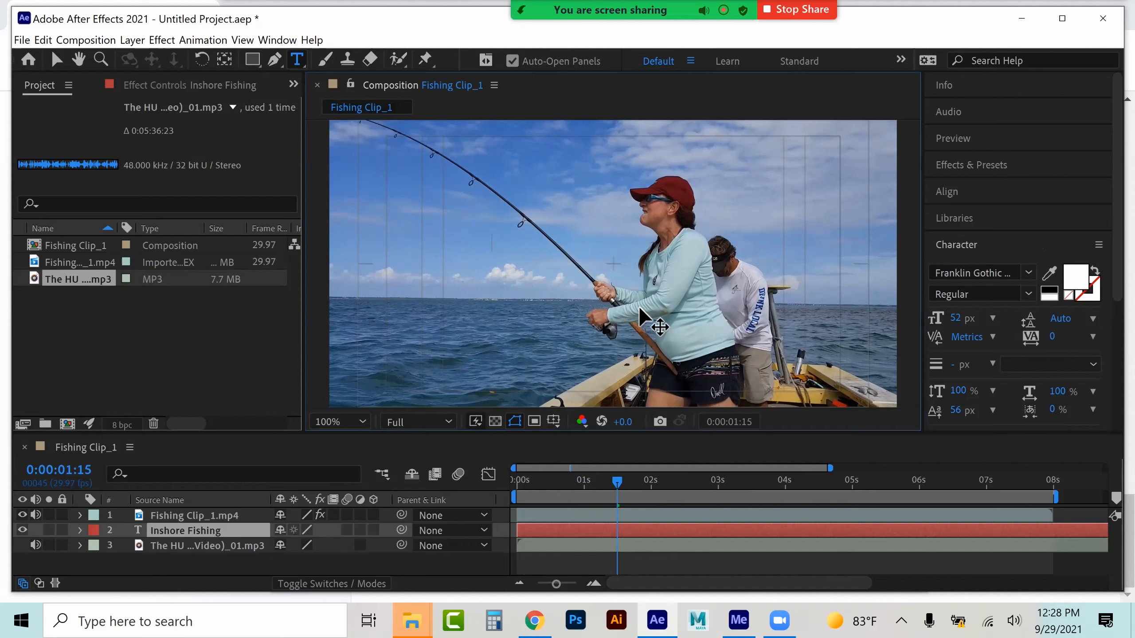
type(" Deligh")
Move the text layer to the top of the layer stack and set its font size to 156 px
left_click_drag(204, 531, 203, 511)
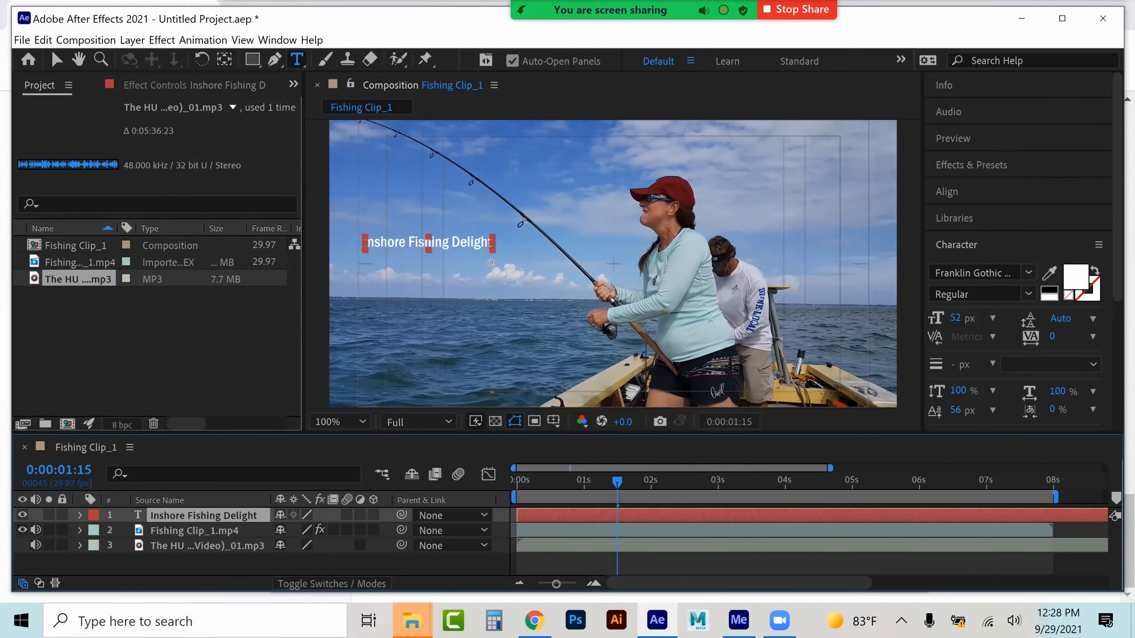
double_click(203, 516)
left_click_drag(955, 318, 1001, 318)
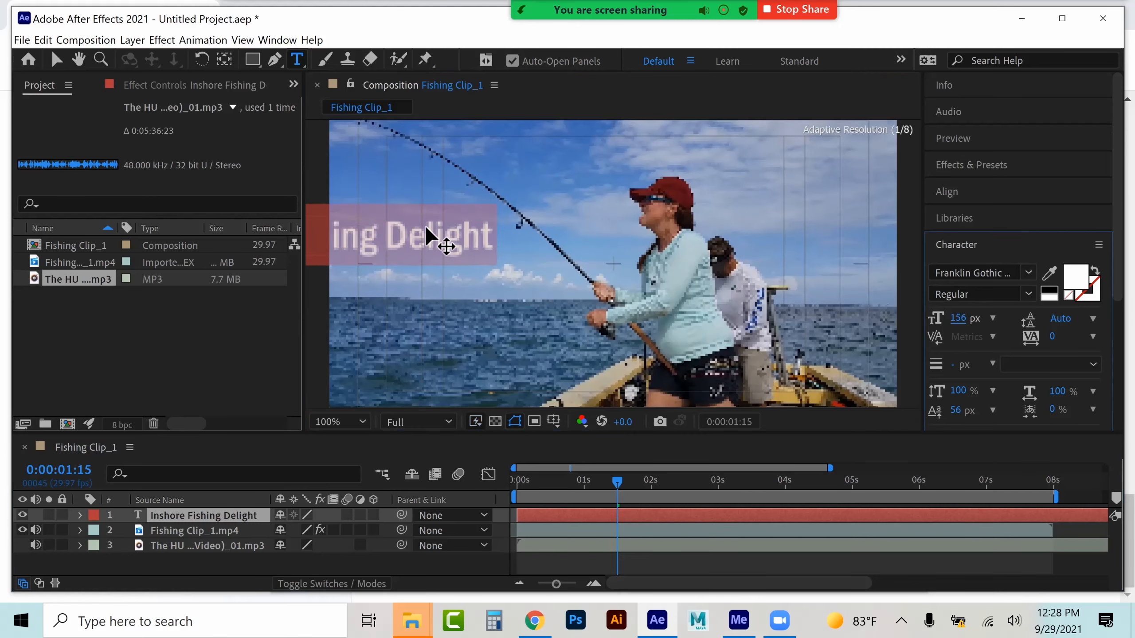
Break the title into three lines: Inshore, Fishing, Delight
left_click(382, 246)
key("BackSpace")
key("Return")
left_click(377, 240)
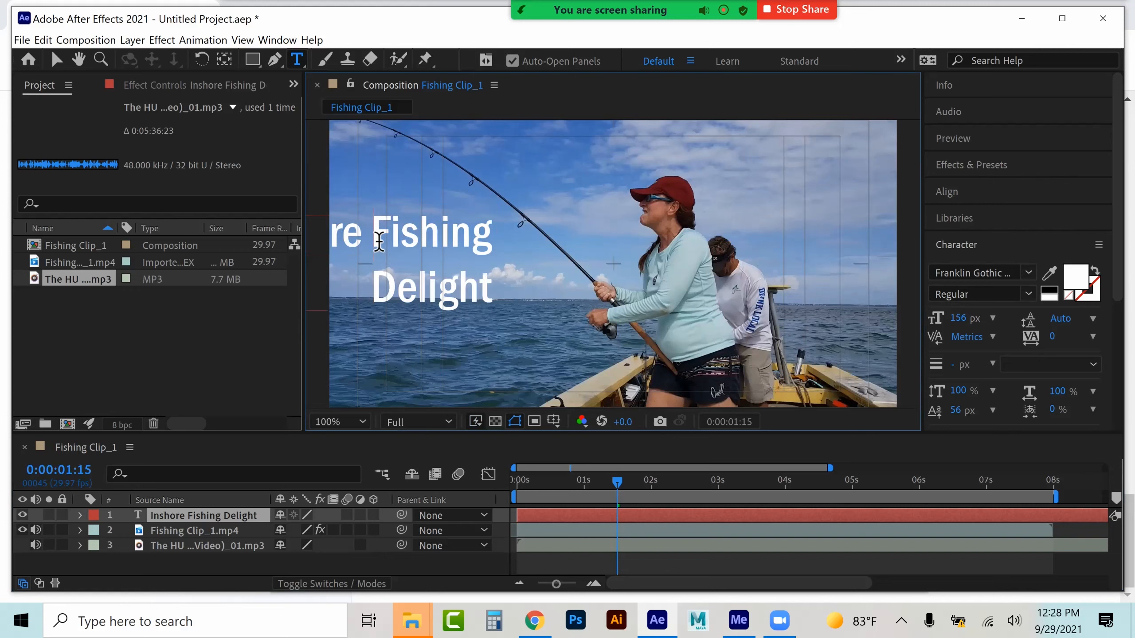
key("BackSpace")
key("Return")
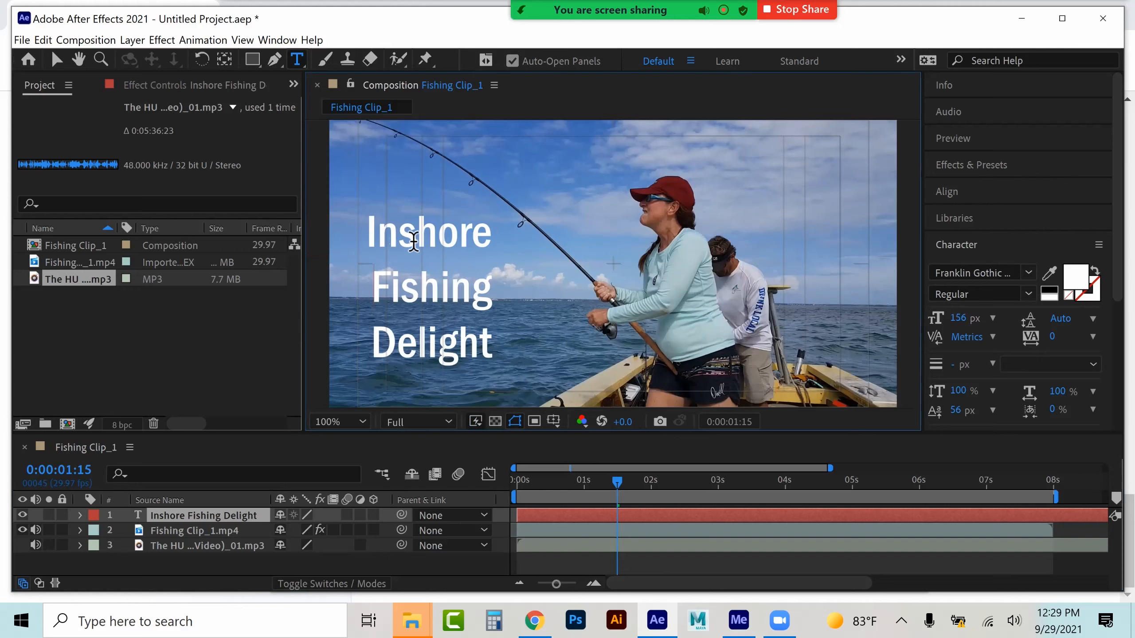
Move the title toward the upper center of the frame
left_click(56, 60)
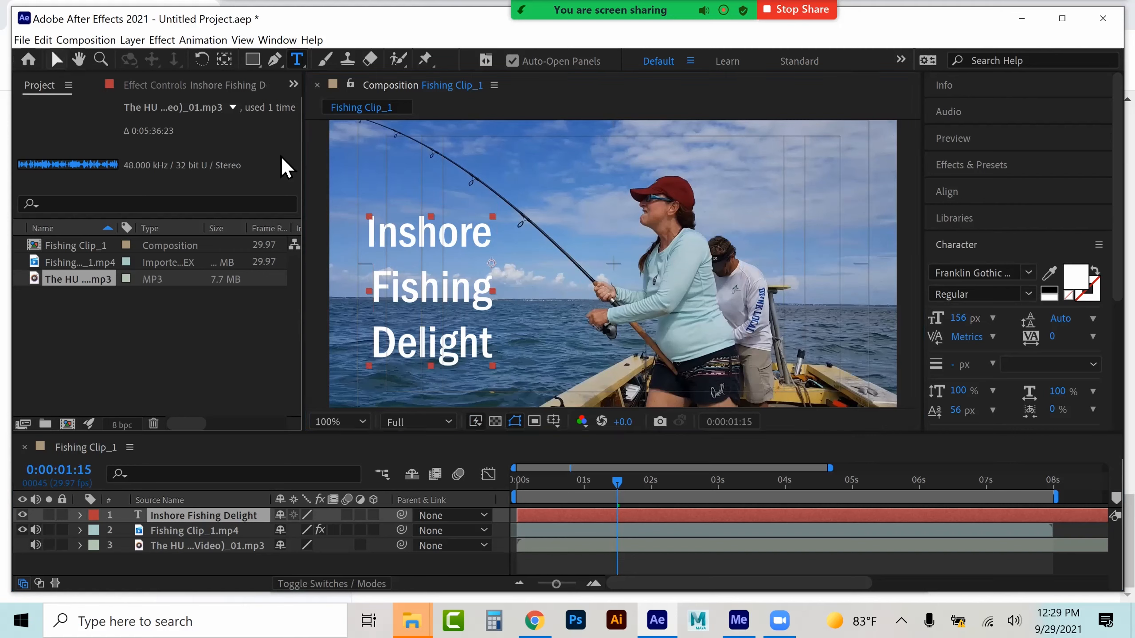
left_click_drag(434, 236, 626, 151)
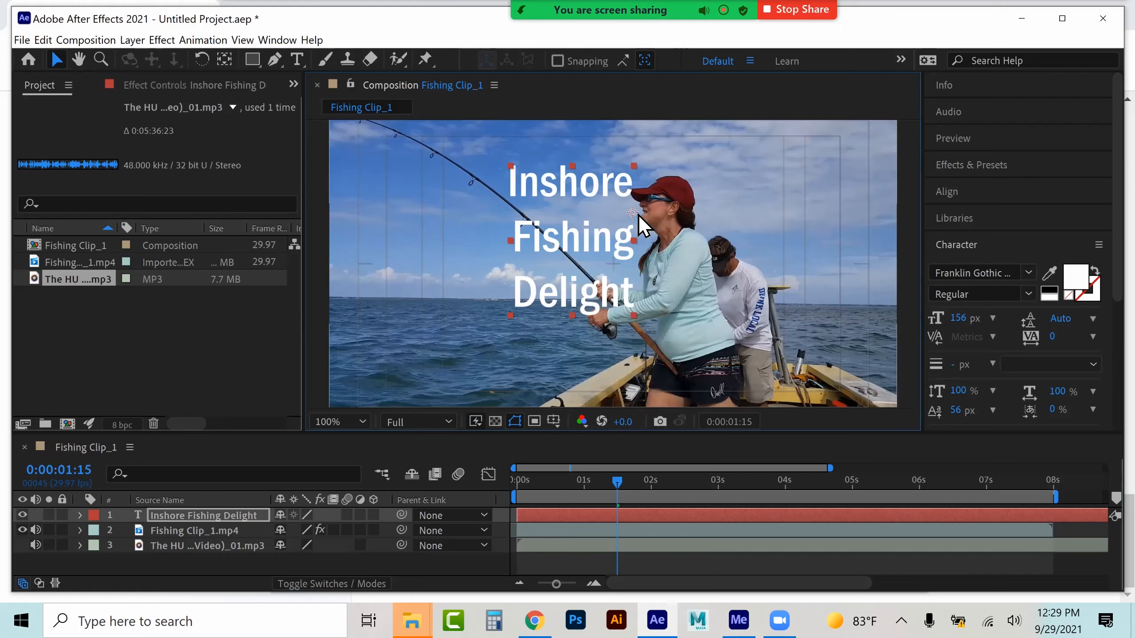
Center-align the title's paragraph text
scroll(1018, 250, "down", 5)
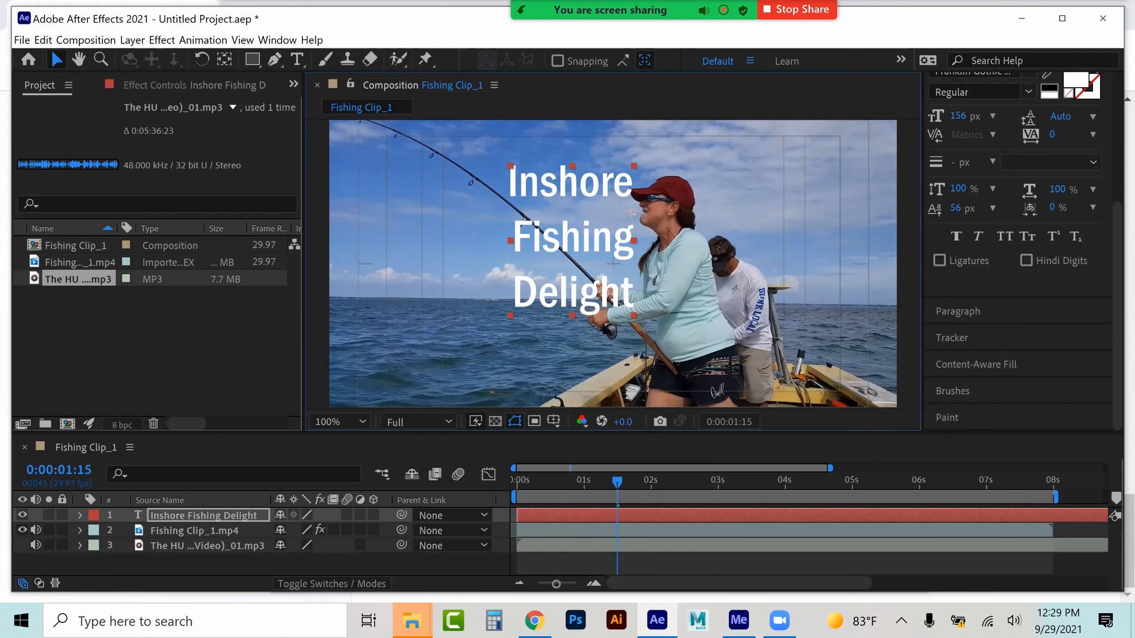
left_click(957, 311)
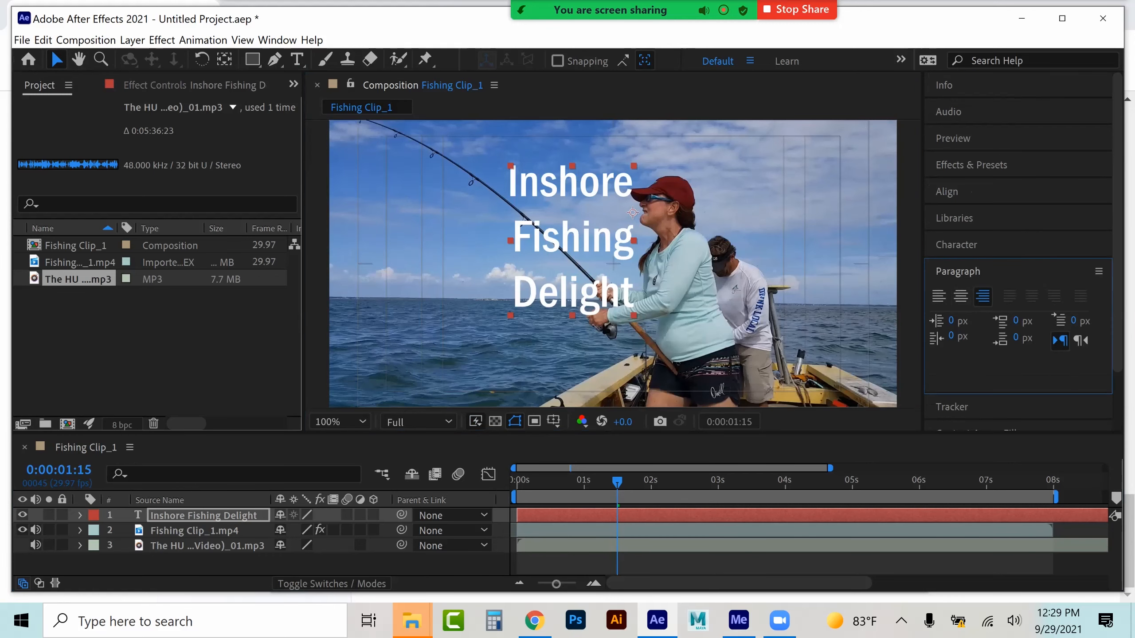
left_click(960, 296)
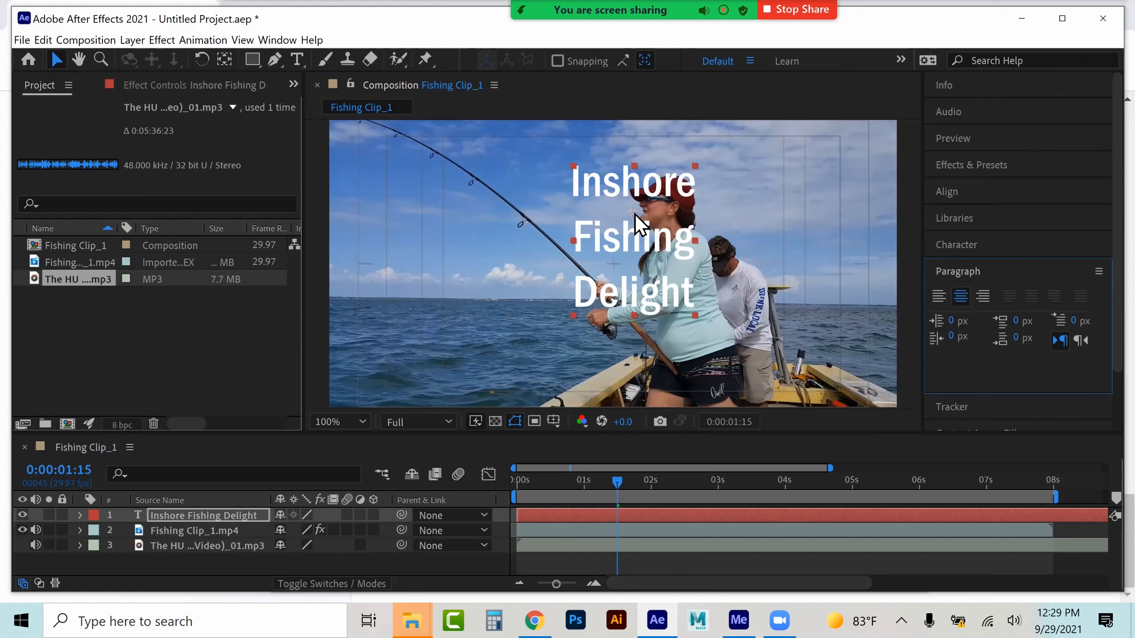
Stretch the title wider and reposition it over the upper middle of the frame
left_click_drag(578, 243, 466, 255)
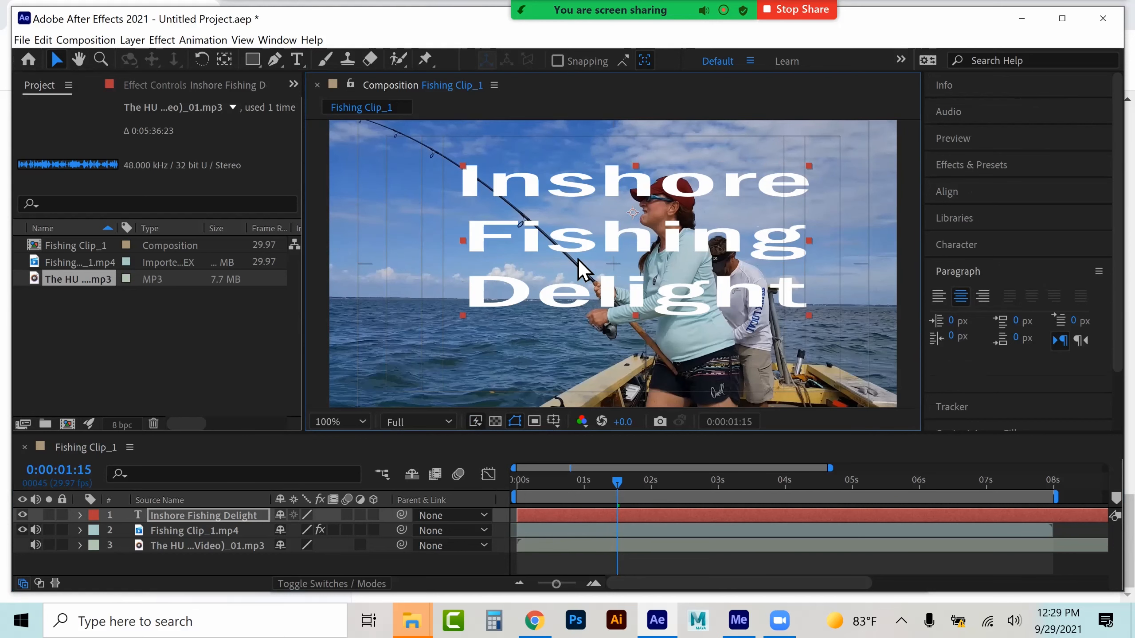
scroll(580, 262, "down", 2)
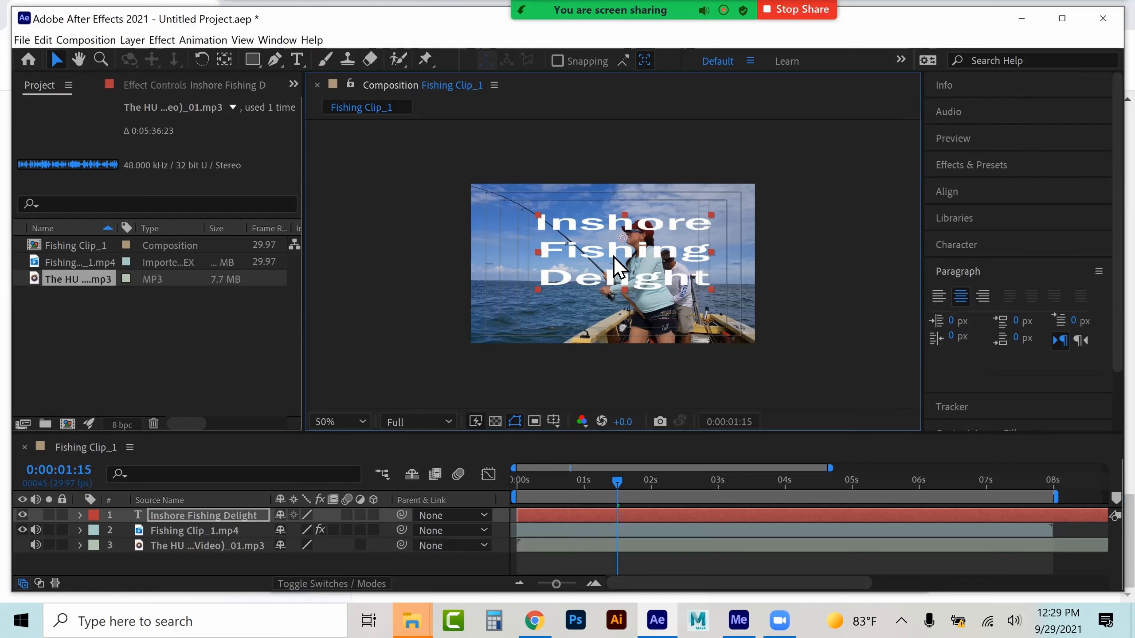
left_click_drag(606, 246, 597, 238)
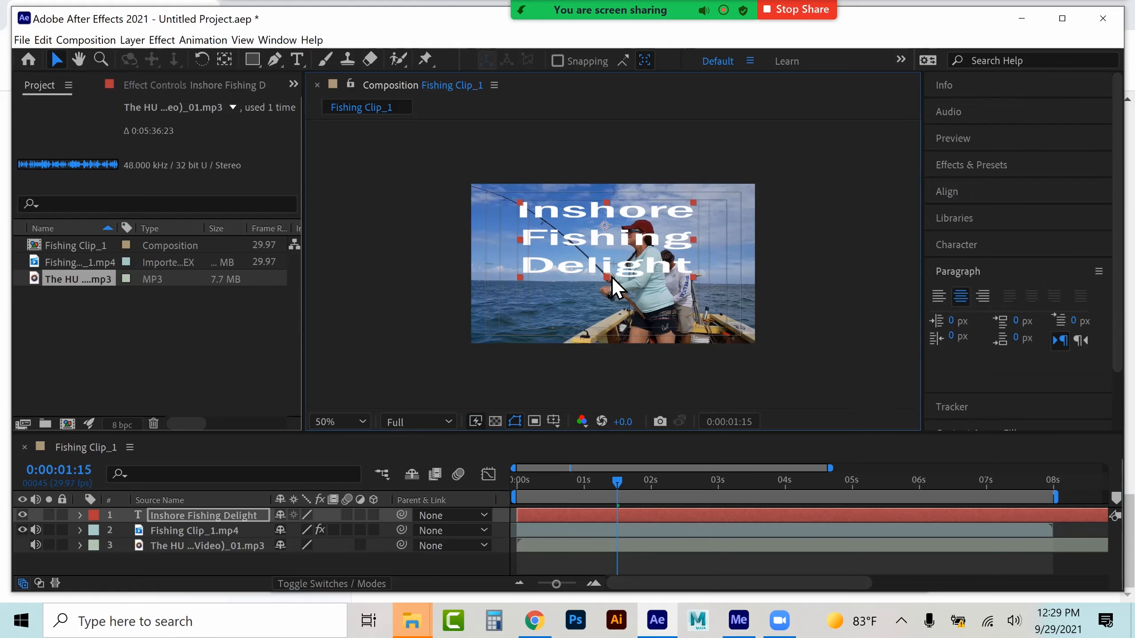
left_click_drag(610, 280, 609, 299)
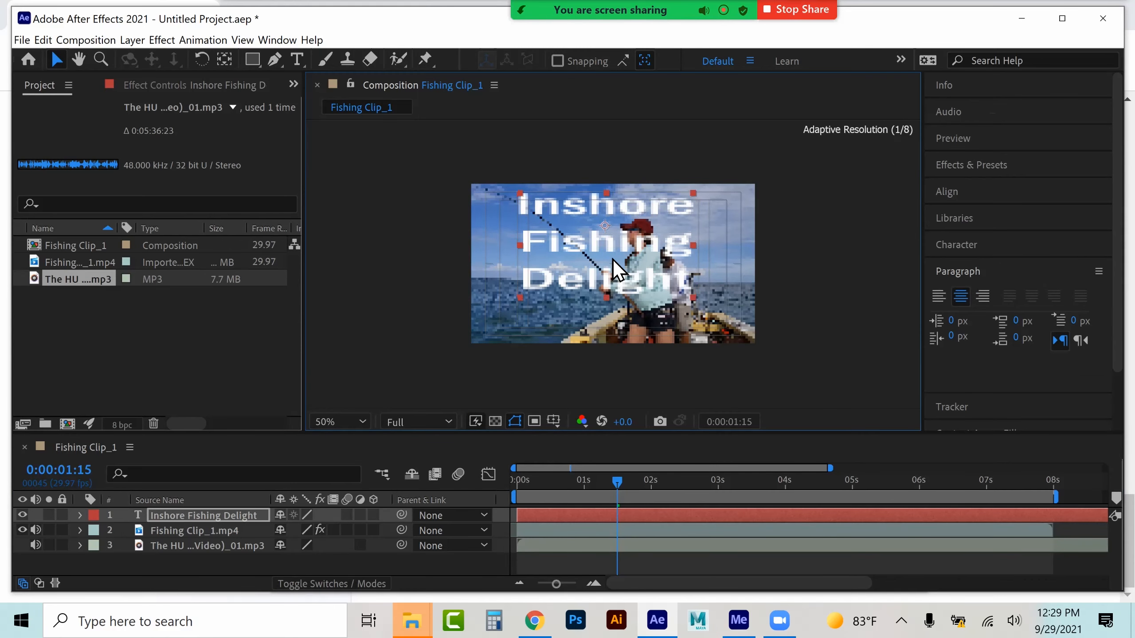
left_click_drag(613, 249, 622, 264)
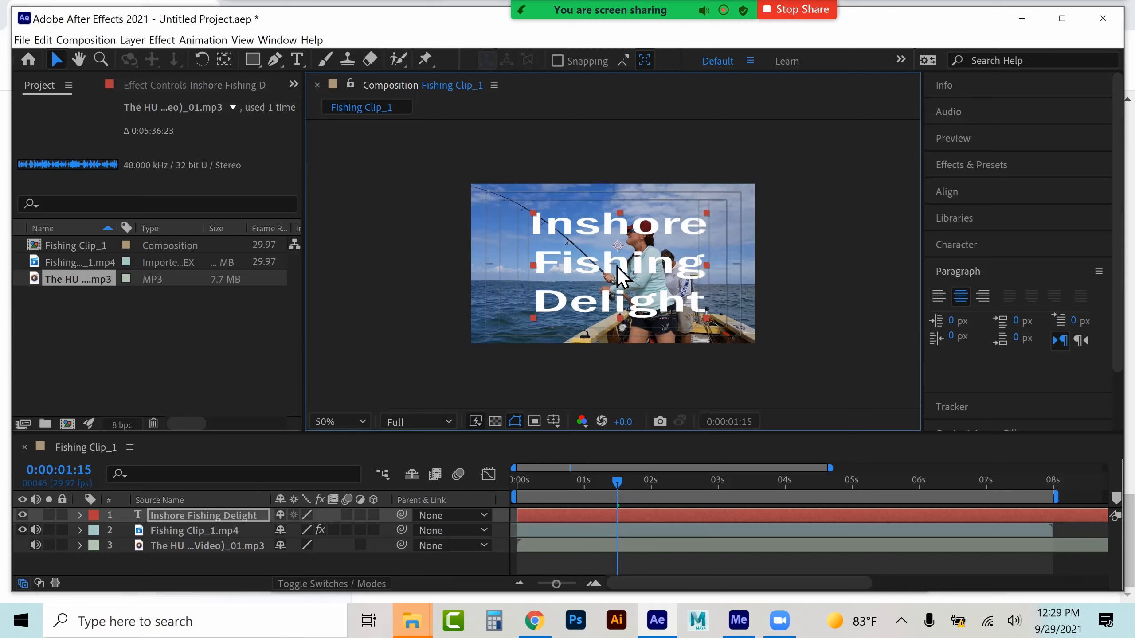
Change the title's font to Gill Sans Ultra Bold
double_click(204, 515)
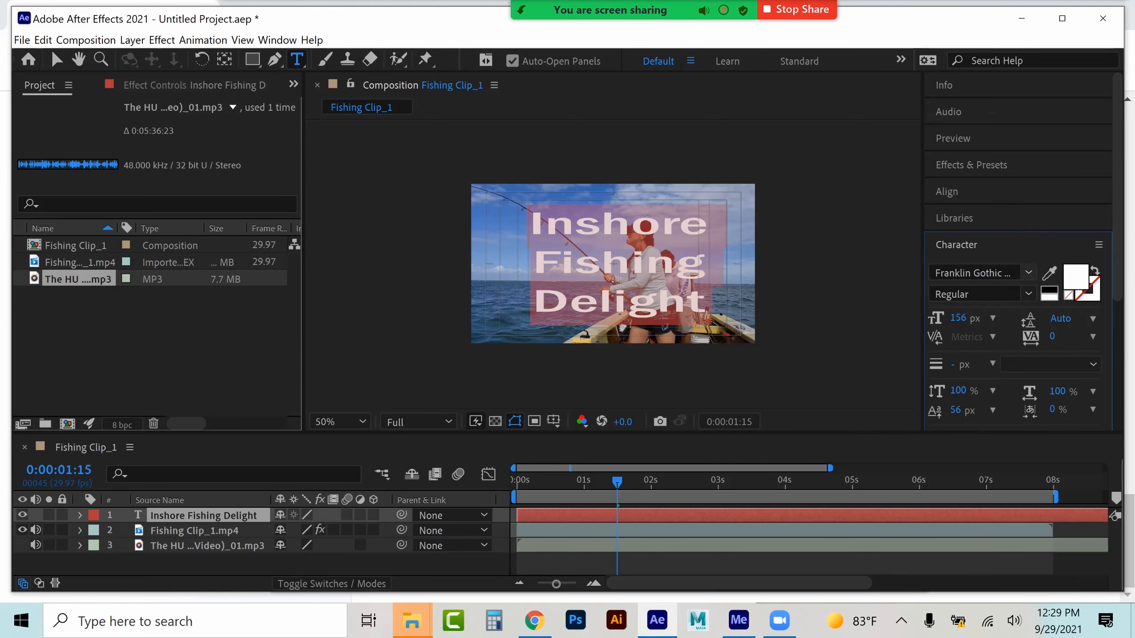
left_click(1028, 272)
scroll(939, 447, "down", 6)
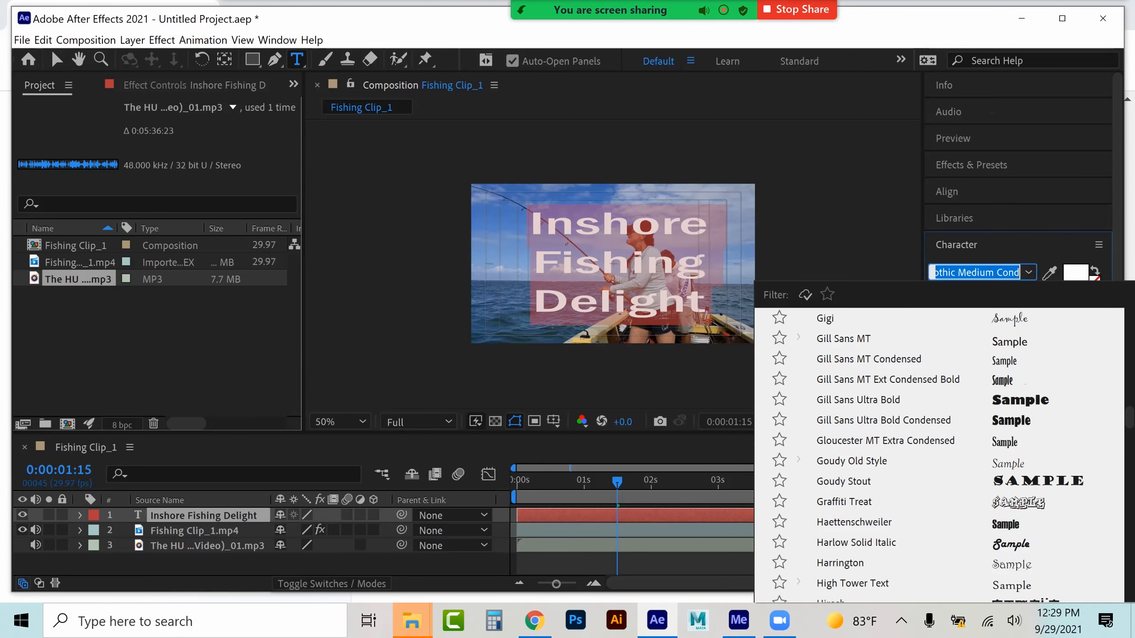
left_click(857, 400)
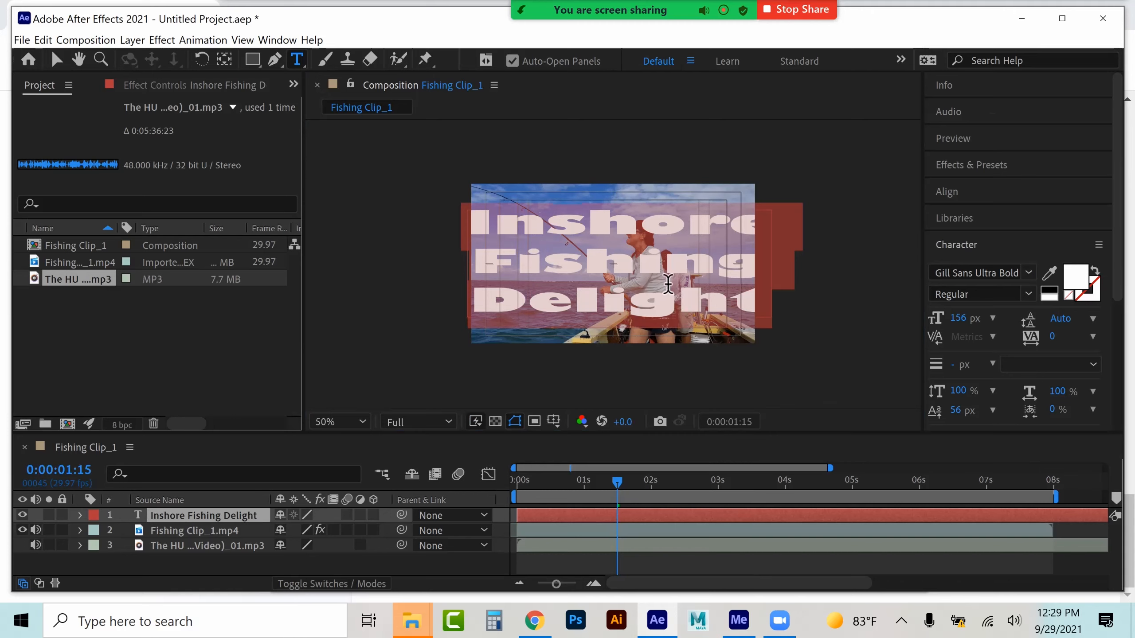
Nudge the title text slightly to the right within the frame
left_click(49, 58)
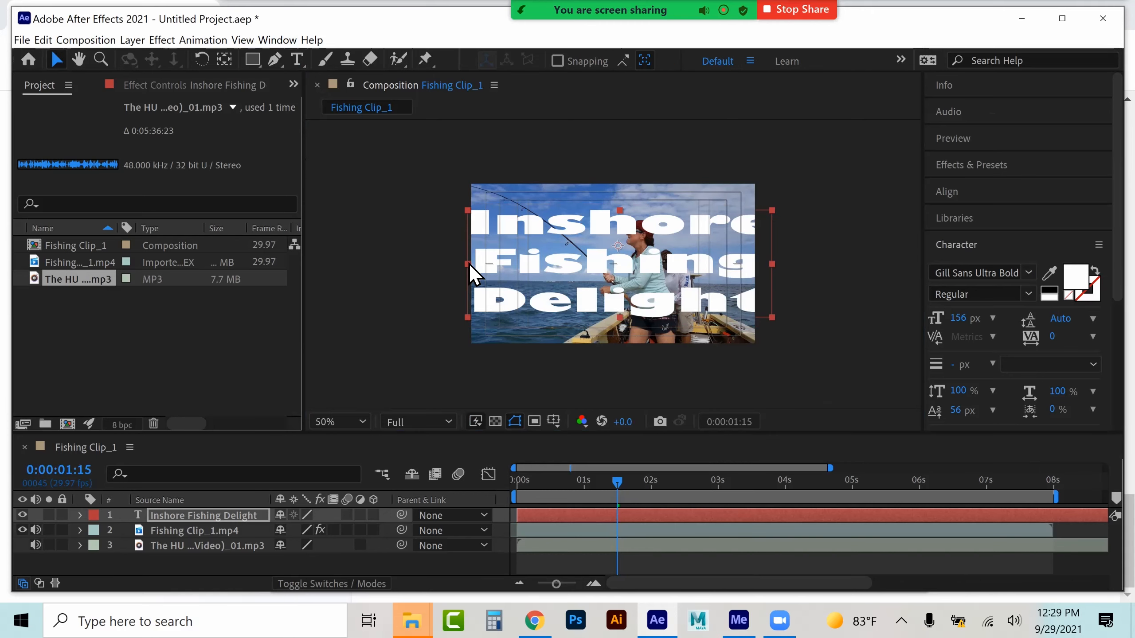
left_click_drag(493, 268, 507, 266)
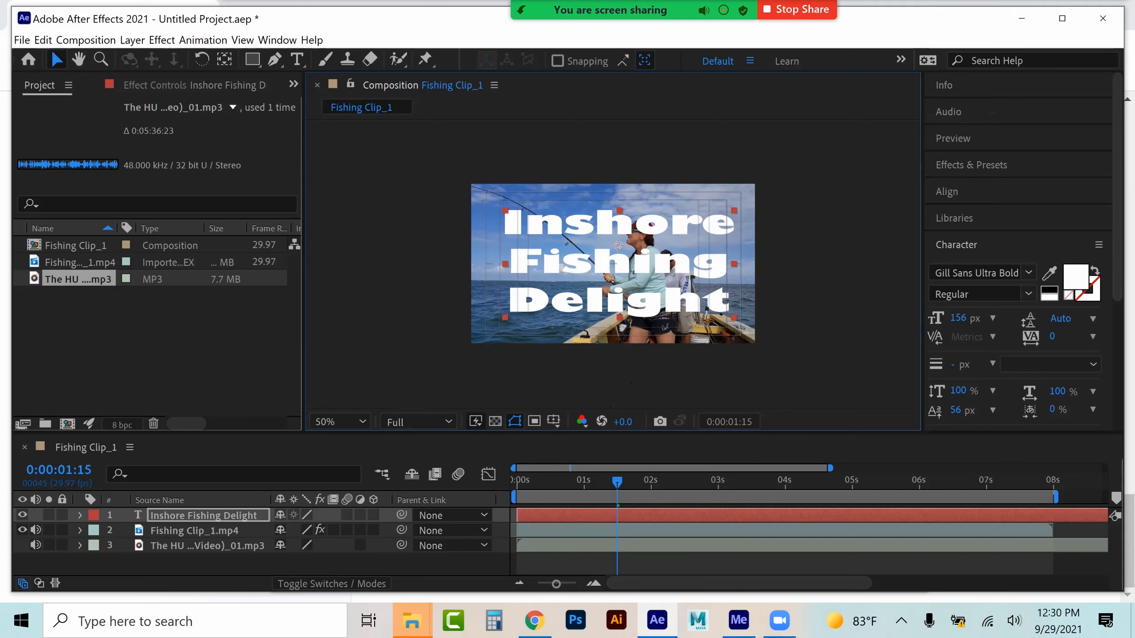
Apply the Boomerang preset from the Text > Organic animation presets to the title layer and preview it
left_click(956, 245)
left_click(971, 164)
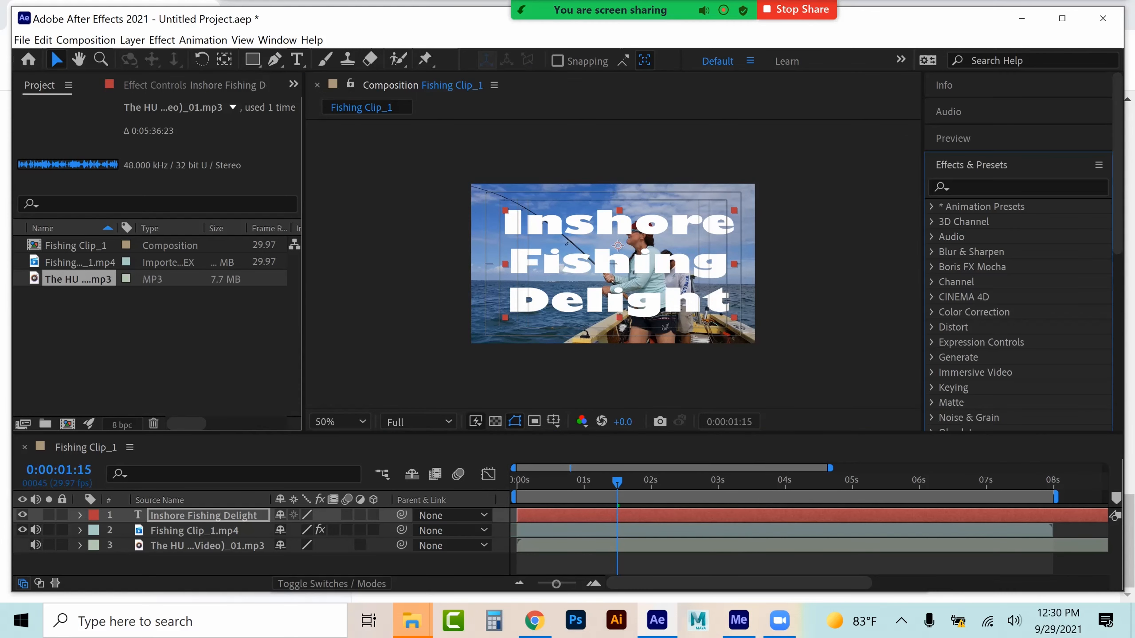
left_click(931, 206)
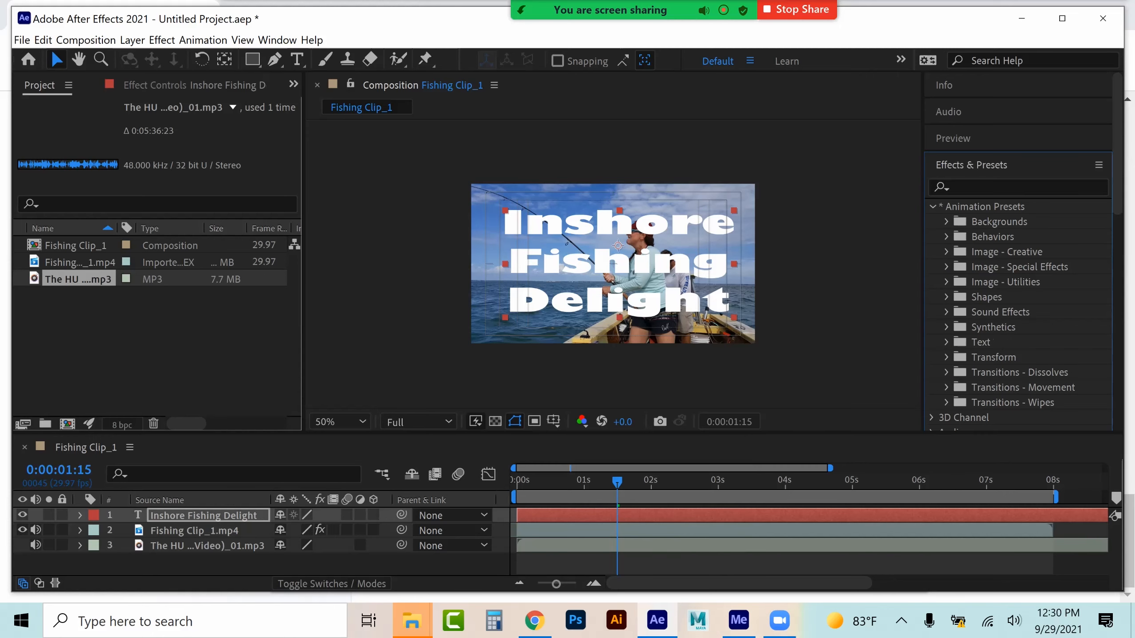
left_click(946, 341)
scroll(1018, 250, "down", 3)
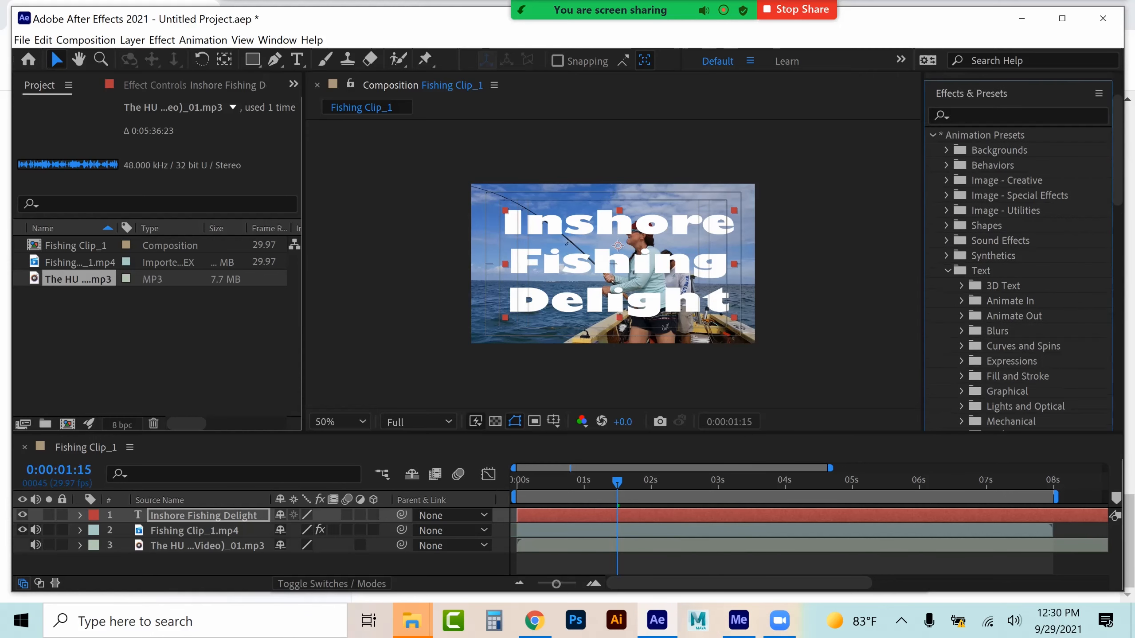
scroll(1019, 251, "down", 2)
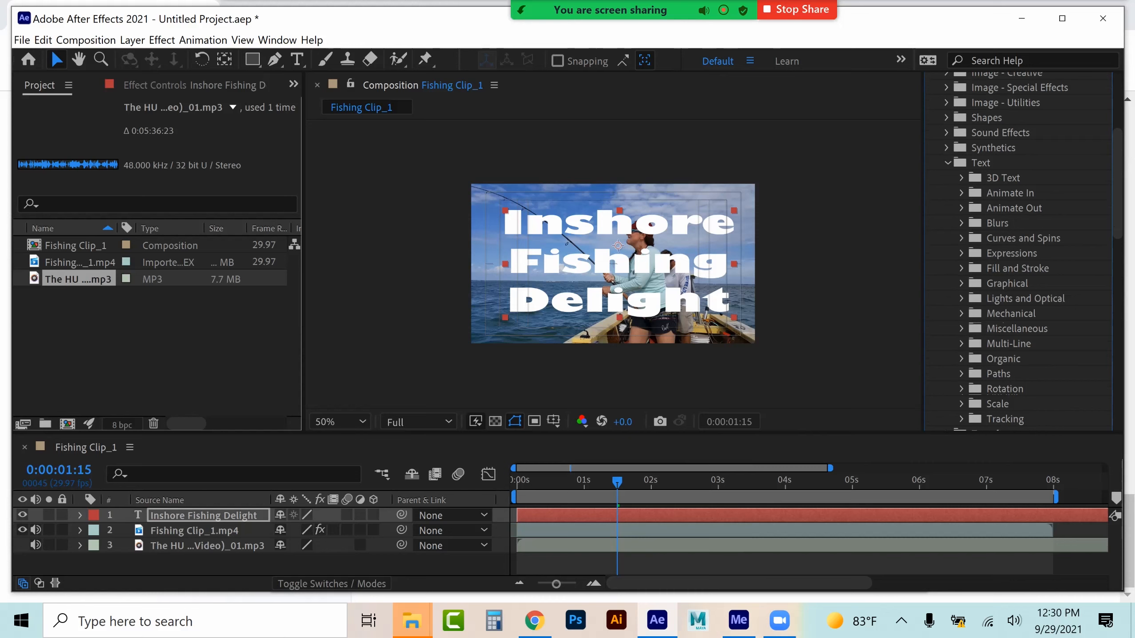
scroll(1018, 251, "down", 3)
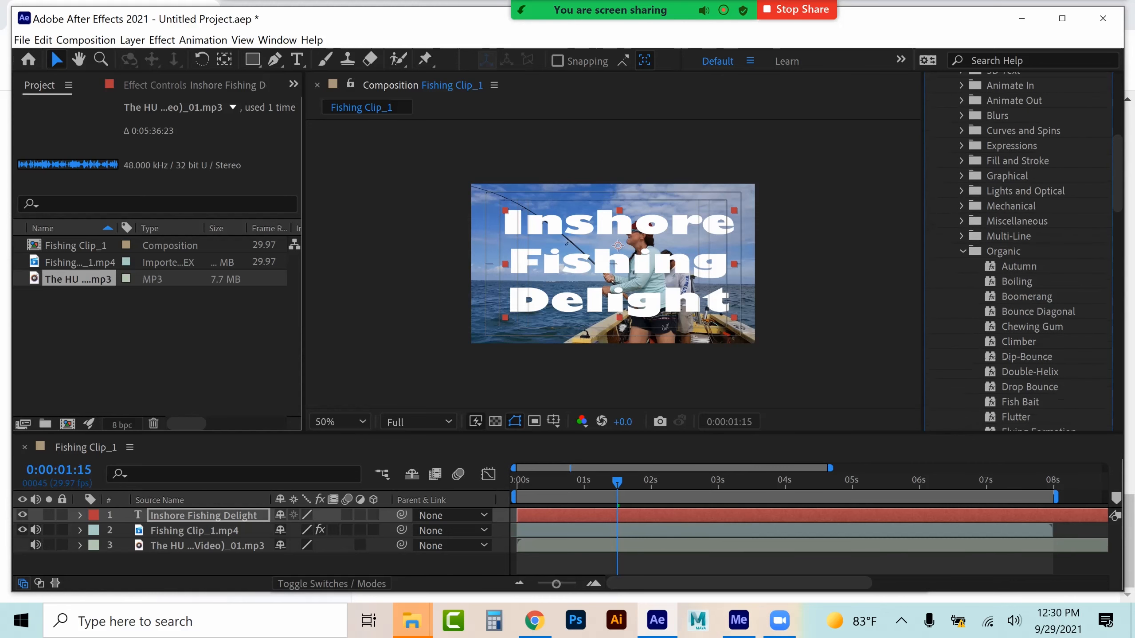
left_click_drag(1027, 296, 203, 516)
key("space")
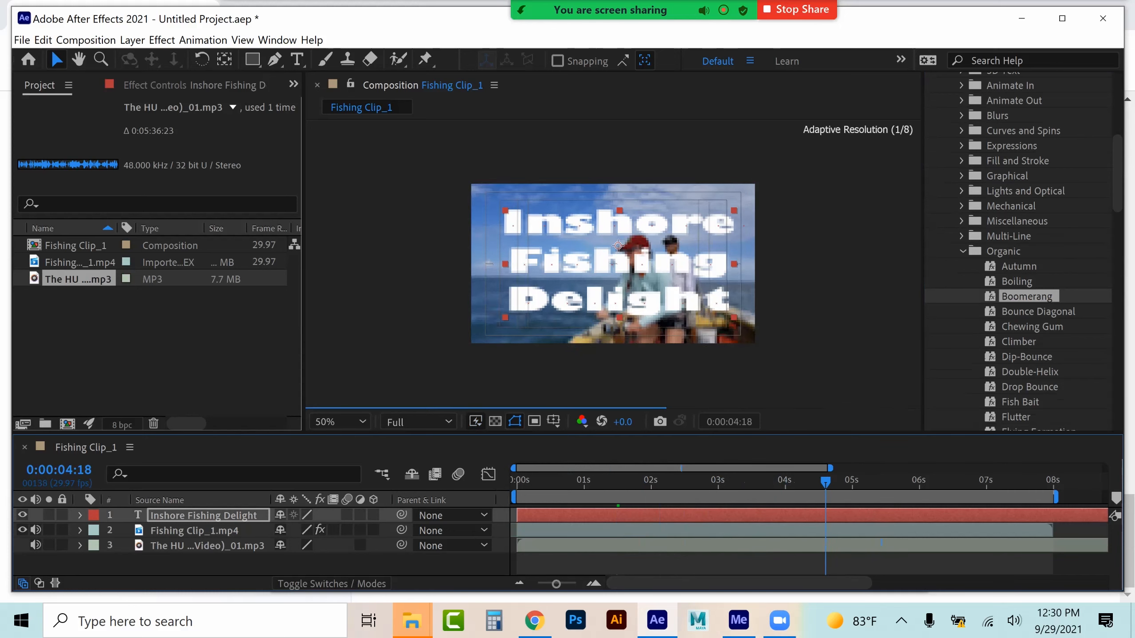
Expand the title layer's Text animators and scrub the timeline to examine the Boomerang animation
left_click(80, 516)
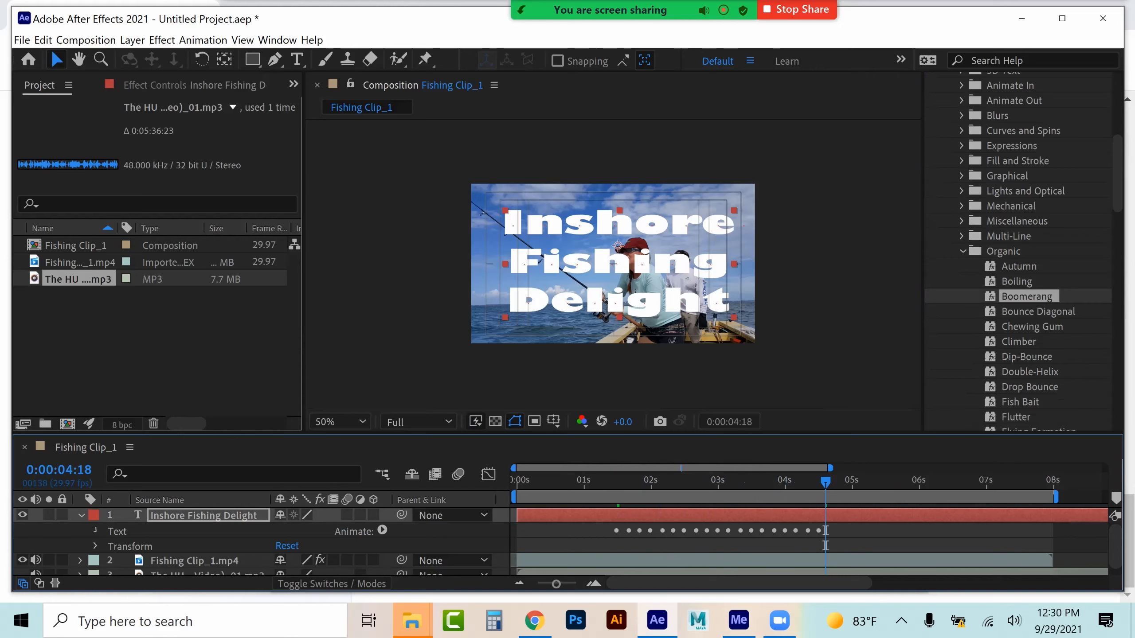
left_click(94, 531)
scroll(94, 532, "down", 1)
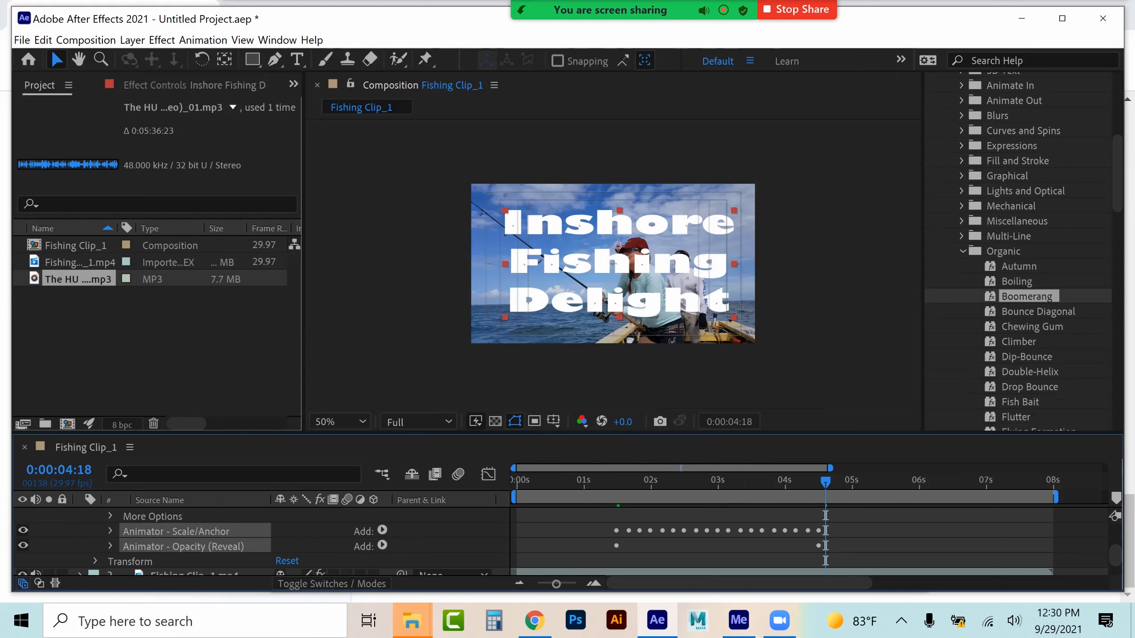
left_click(111, 531)
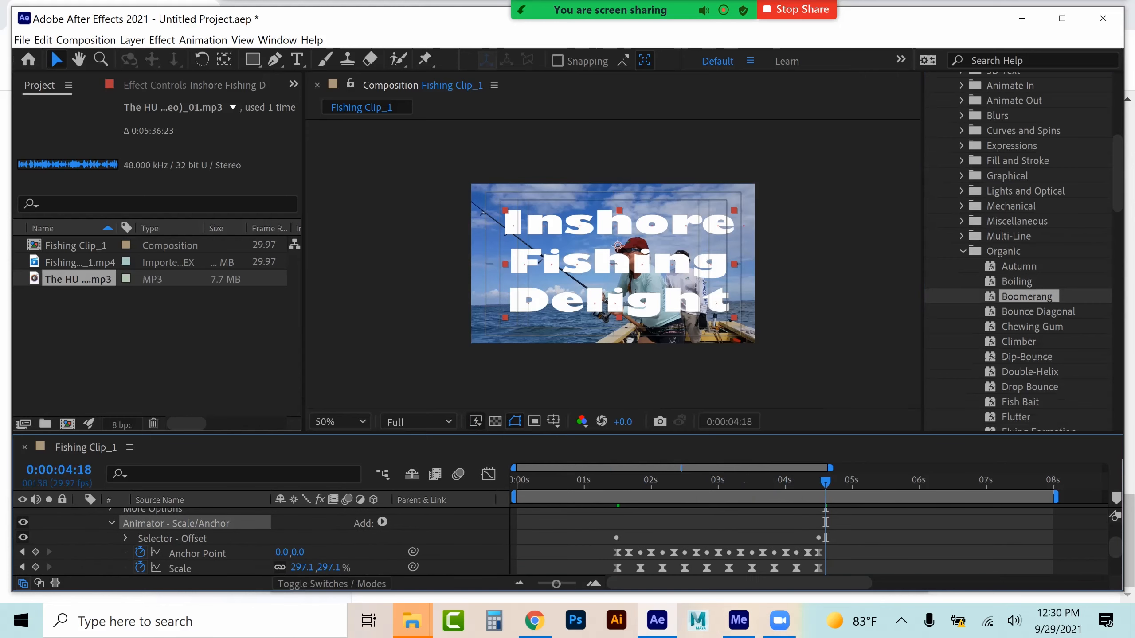
scroll(179, 541, "down", 1)
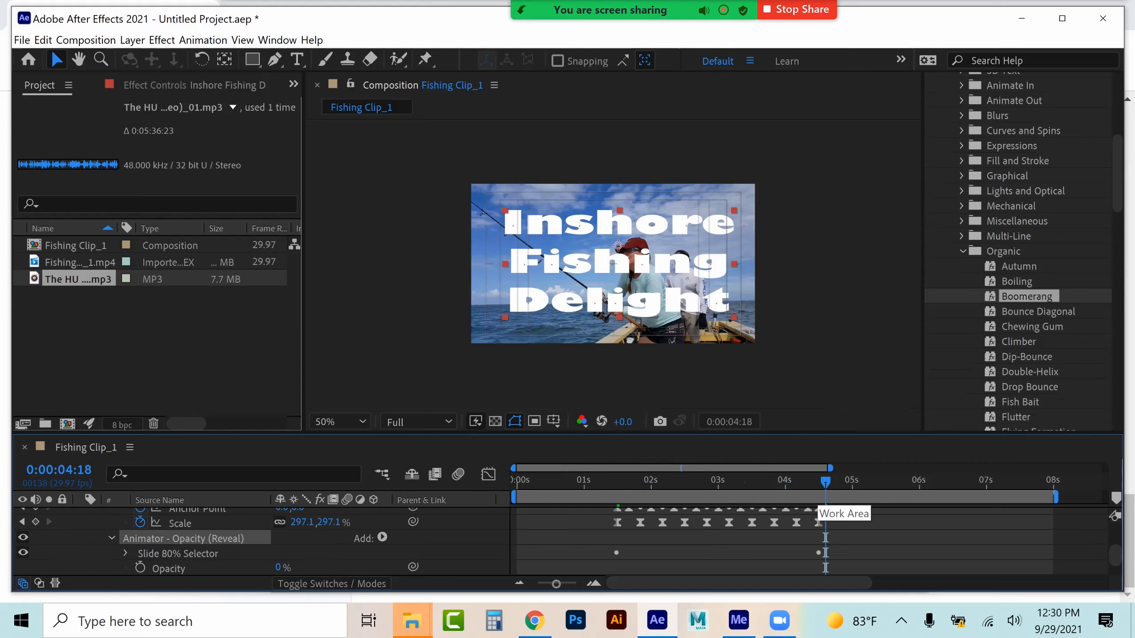
left_click(112, 538)
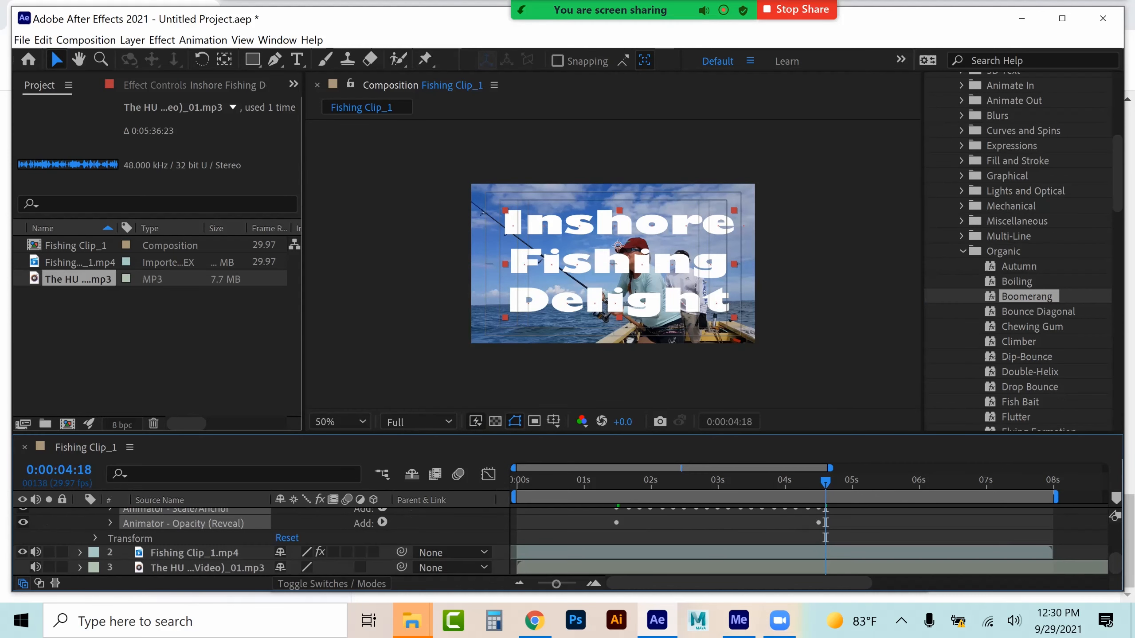
scroll(178, 540, "up", 4)
mouse_move(645, 481)
left_mouse_down()
mouse_move(570, 481)
mouse_move(624, 481)
left_mouse_up()
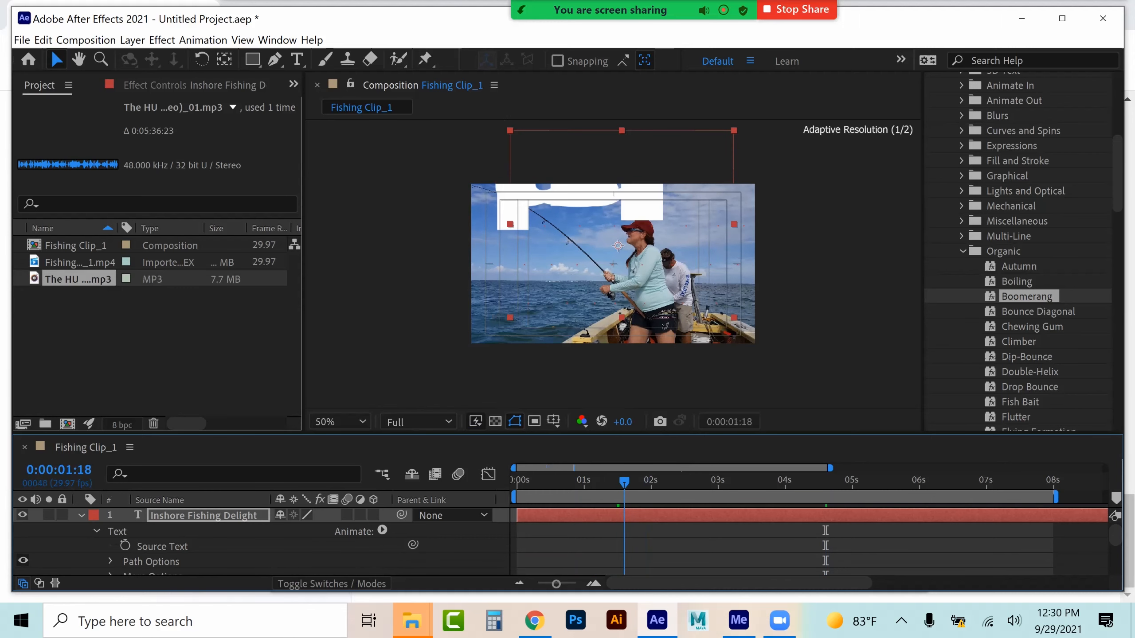
left_click_drag(624, 481, 628, 481)
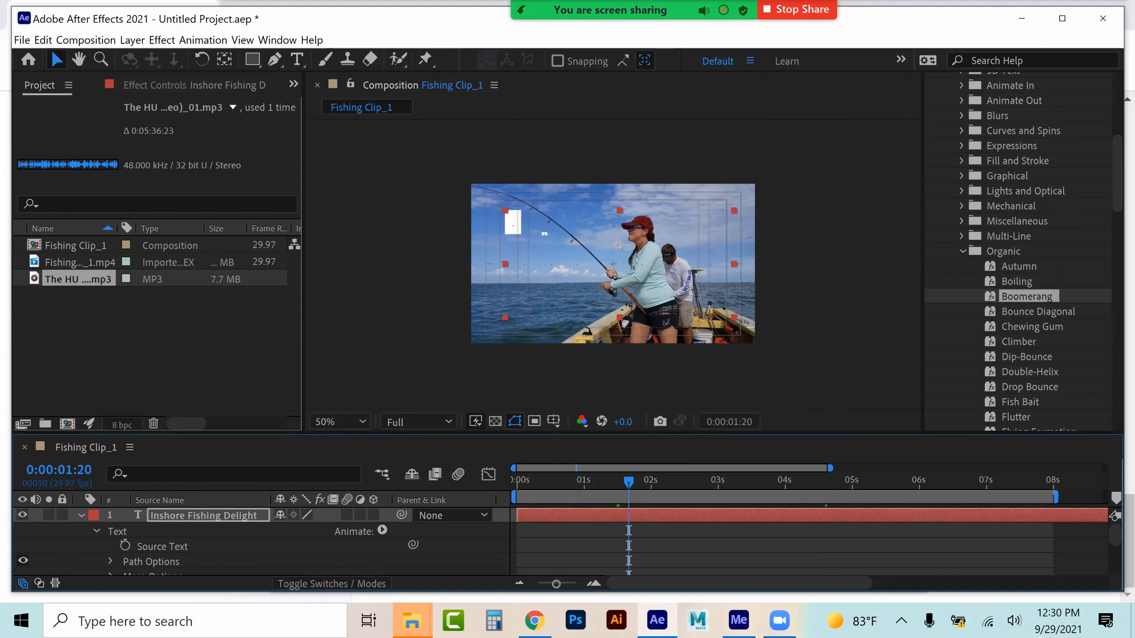
Keyframe the title's Opacity at 100% at 0:00:01:20 and 0% at 0:00:01:14 so it fades in
scroll(259, 541, "down", 3)
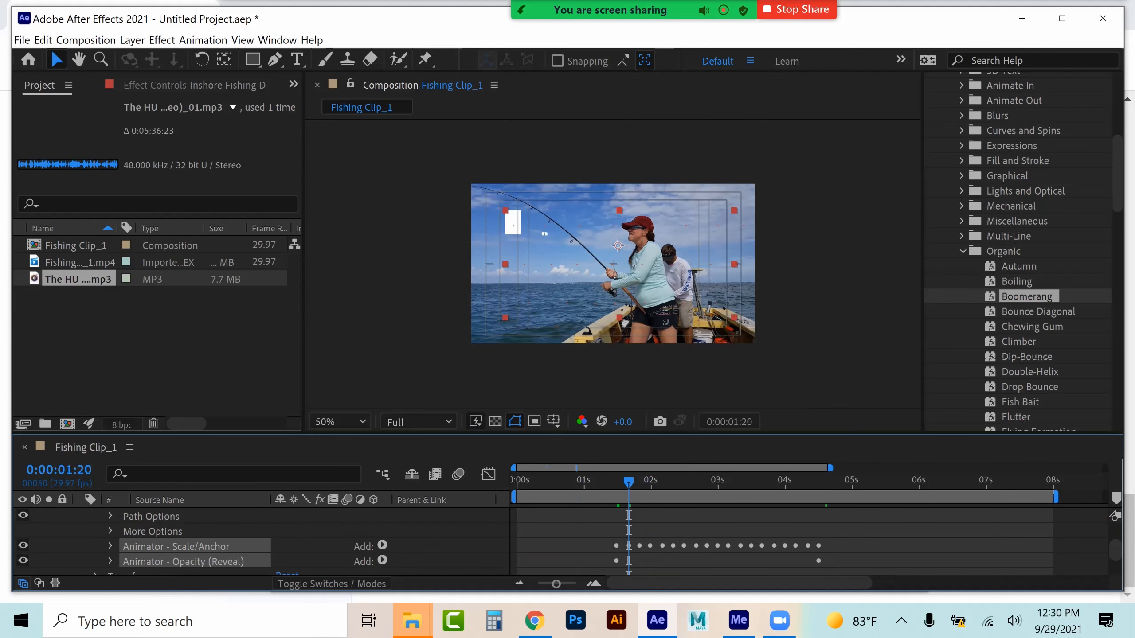
scroll(259, 540, "down", 3)
left_click(95, 538)
scroll(95, 539, "down", 3)
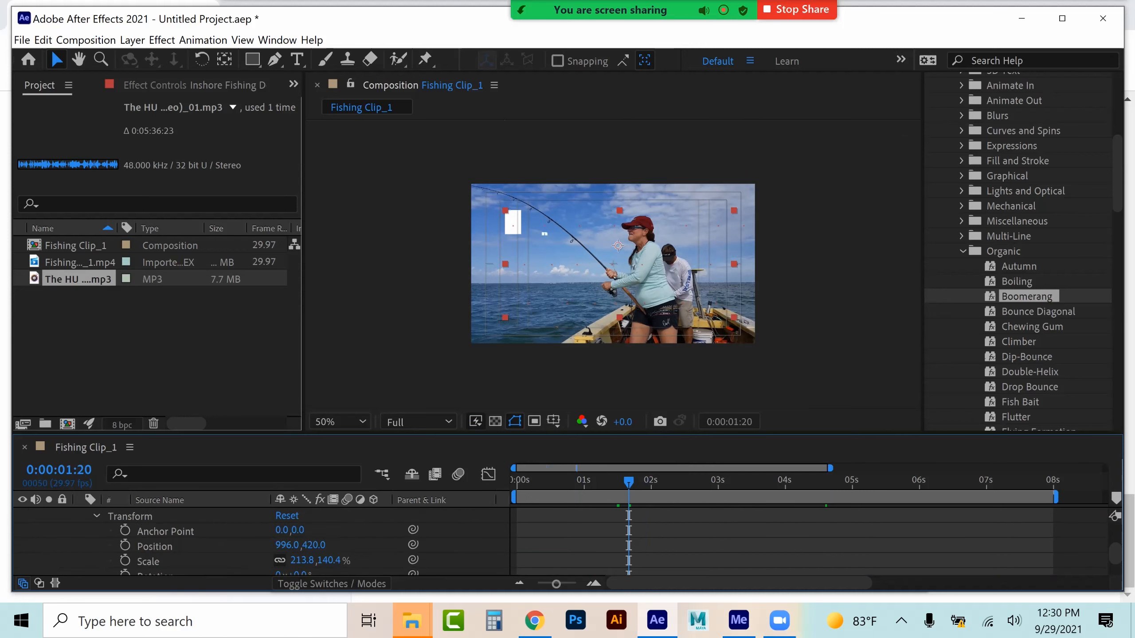
left_click(125, 545)
left_click_drag(628, 482, 615, 482)
left_click(284, 545)
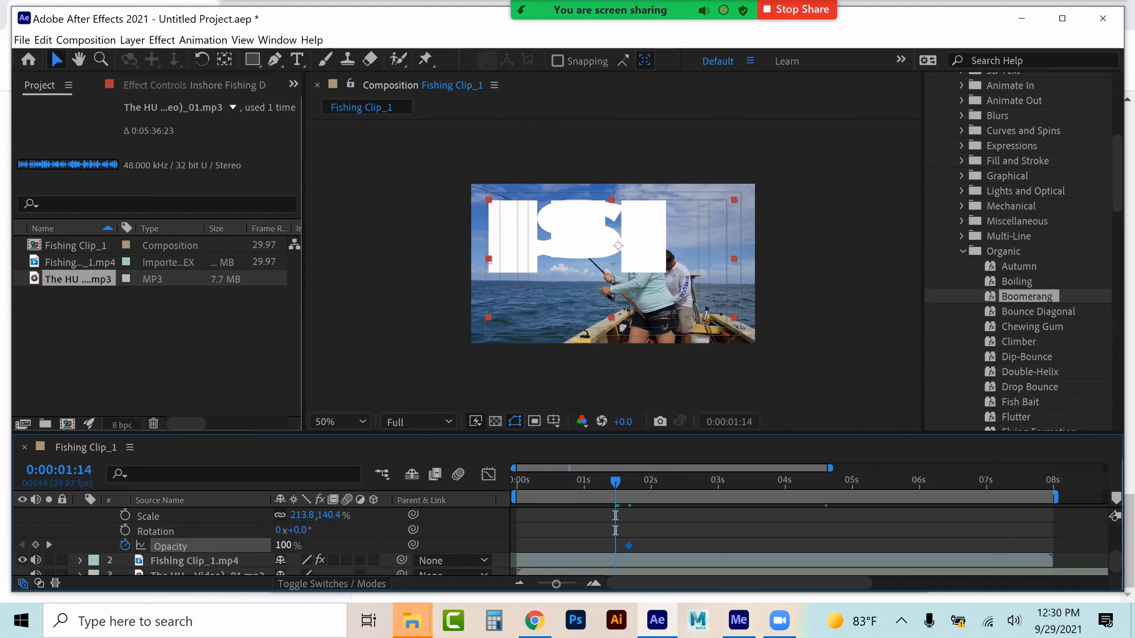
type("0")
key("Return")
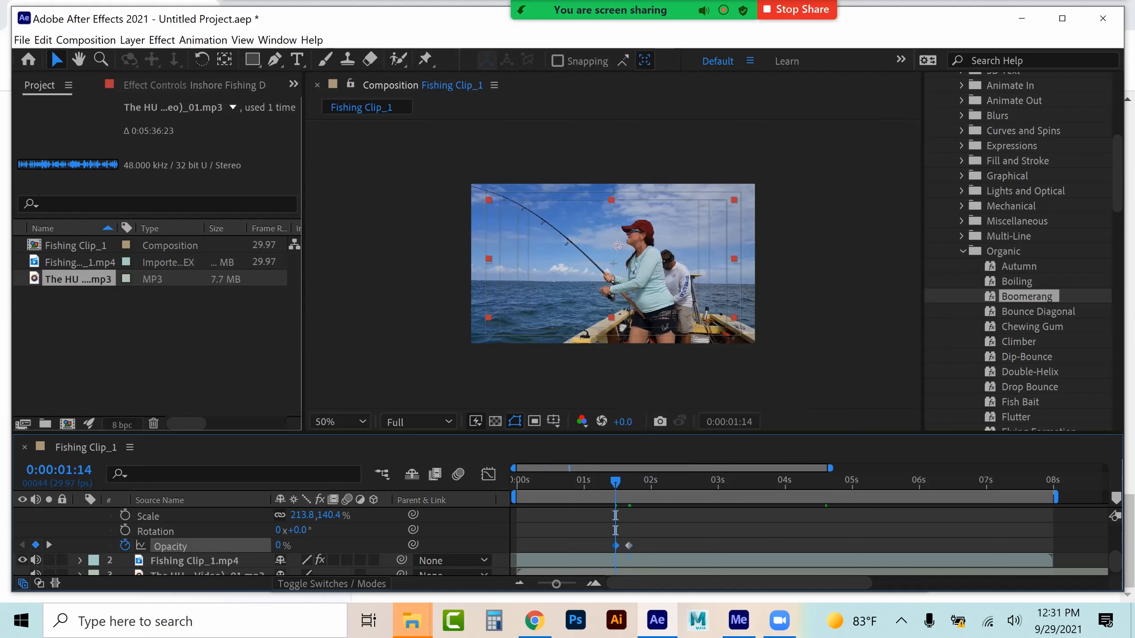
Preview the title fade-in and collapse the title layer's properties
left_click_drag(615, 546, 620, 545)
key("space")
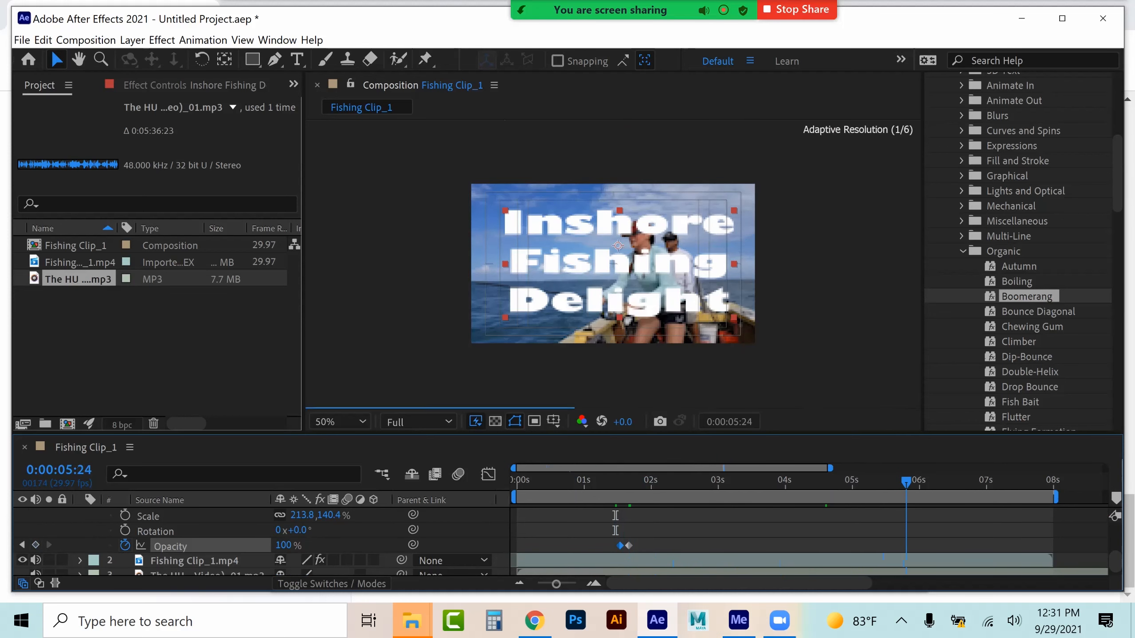
left_click_drag(906, 483, 903, 483)
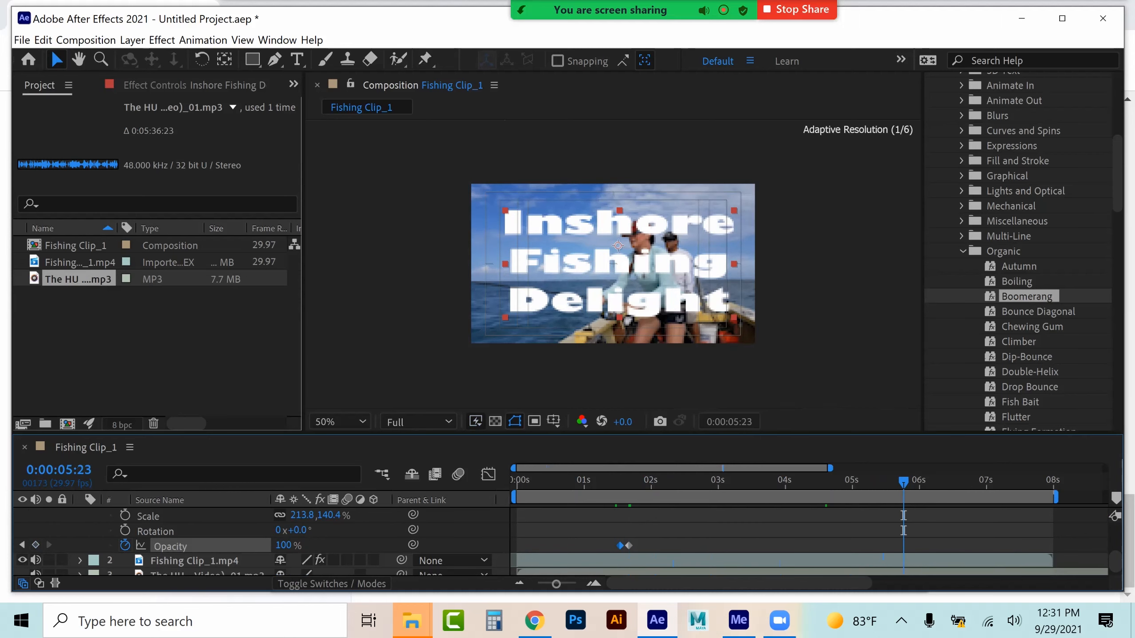
scroll(561, 541, "up", 1)
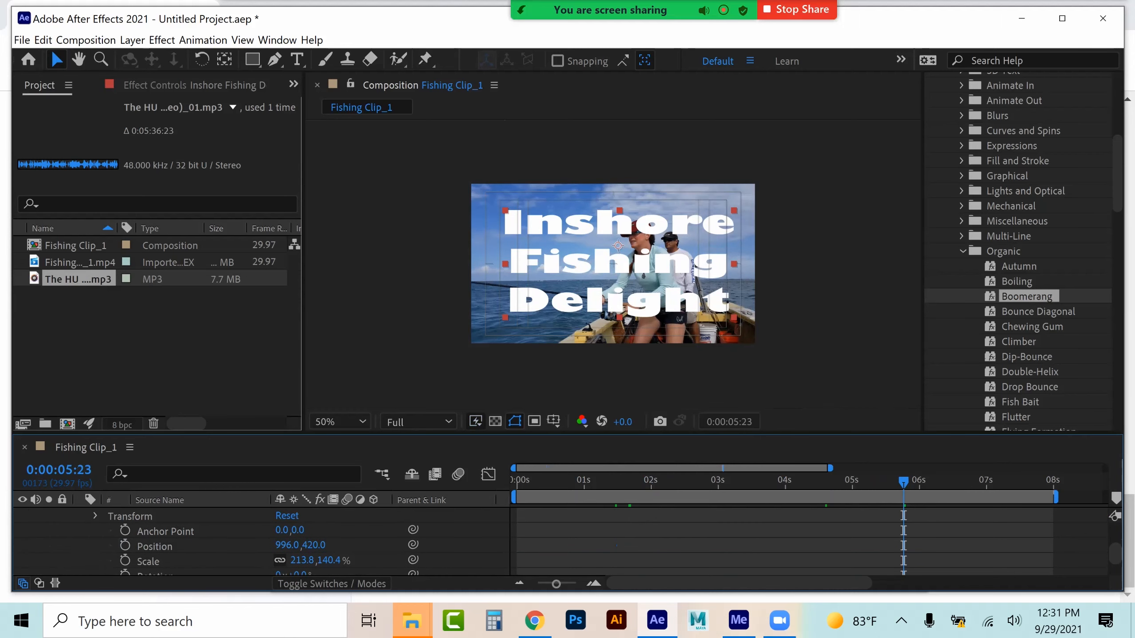
scroll(560, 541, "up", 5)
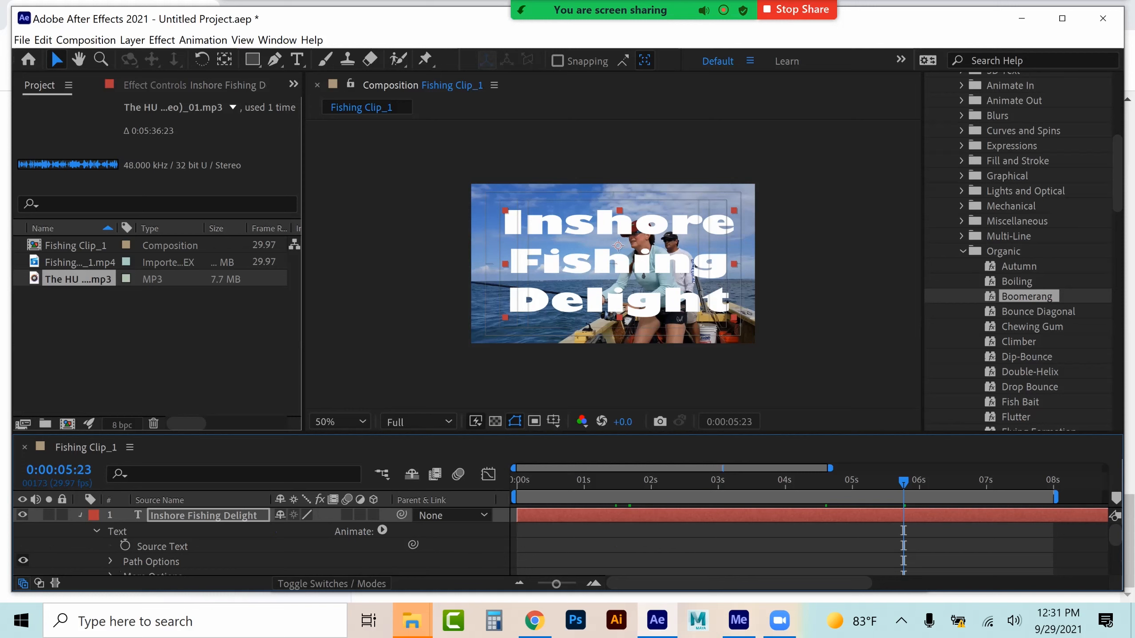
left_click(80, 515)
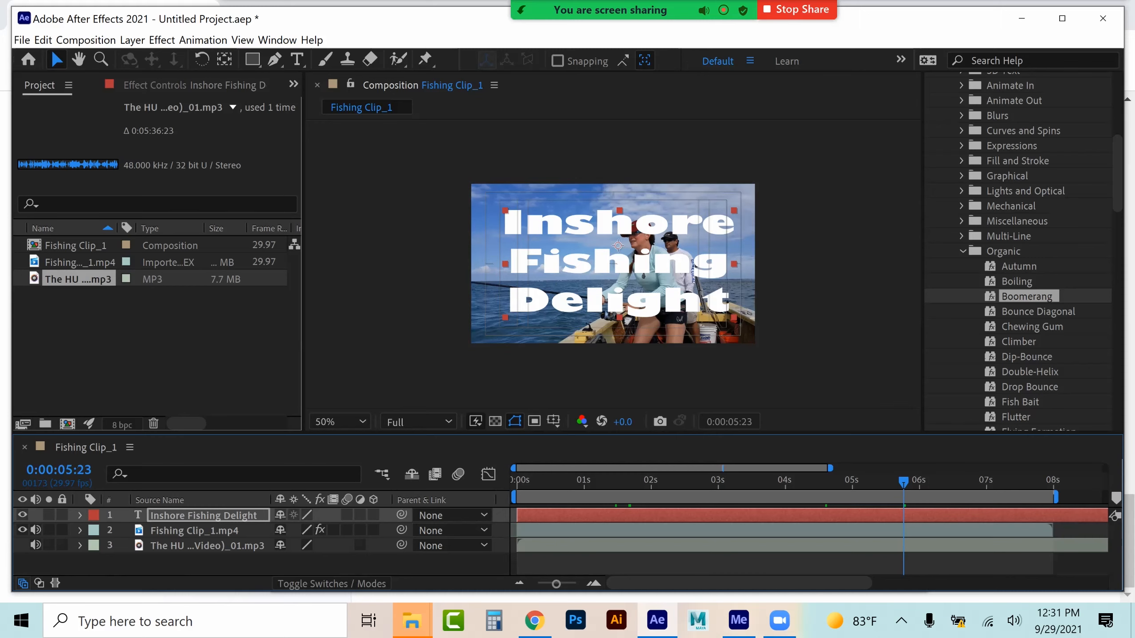
Create a new HDTV 1080 29.97 composition with a duration of 0:00:08:00
left_click(96, 40)
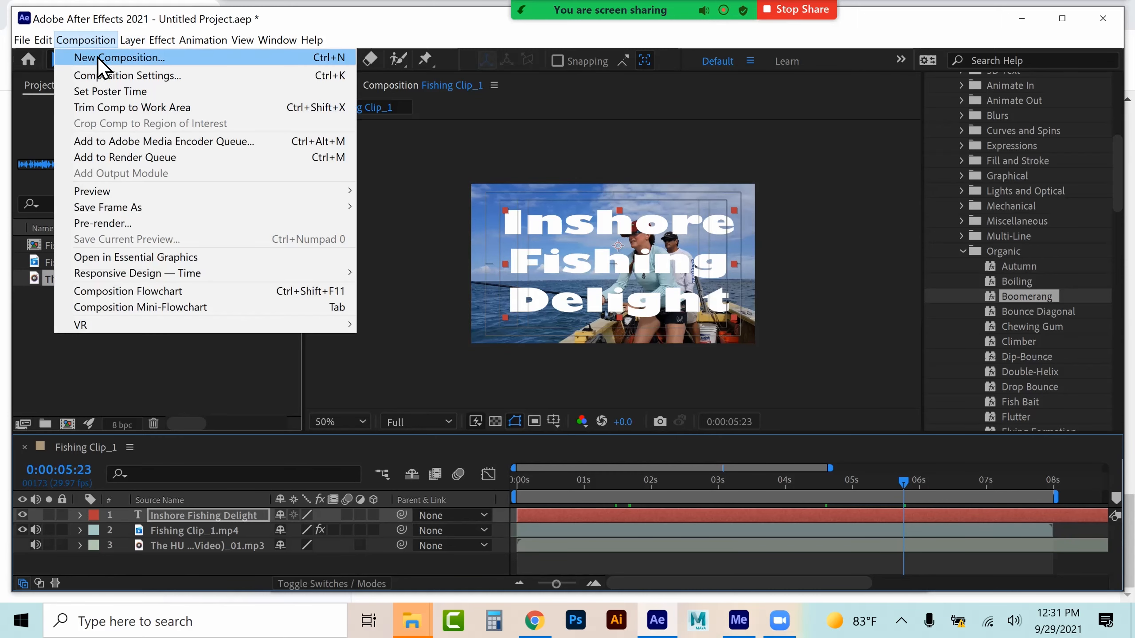
left_click(97, 56)
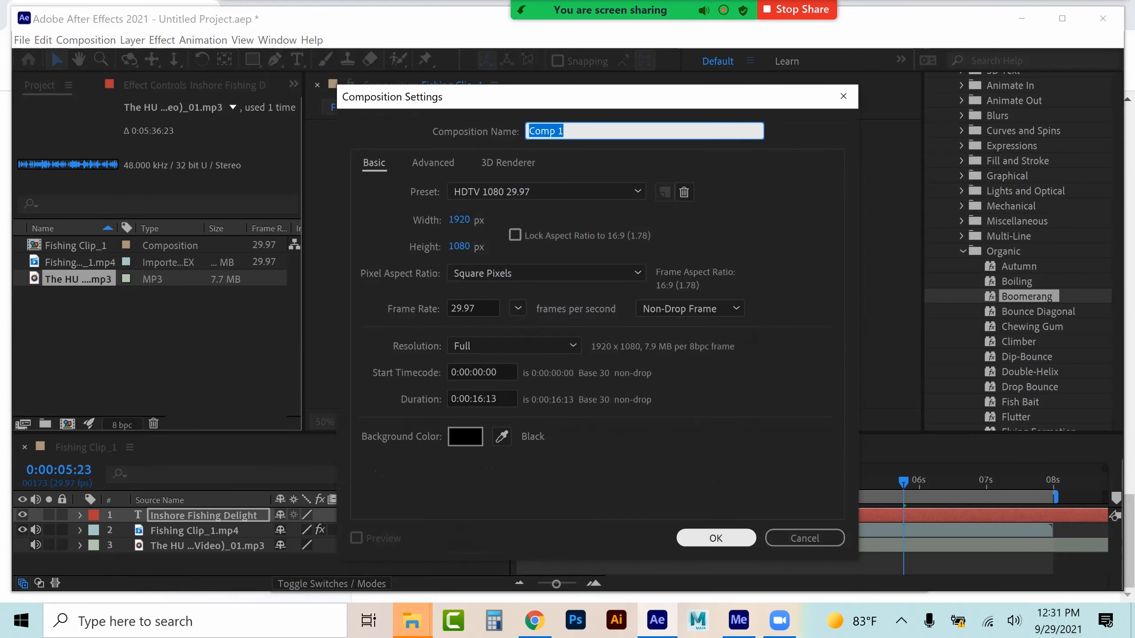
double_click(477, 398)
type("08")
double_click(492, 398)
type("00")
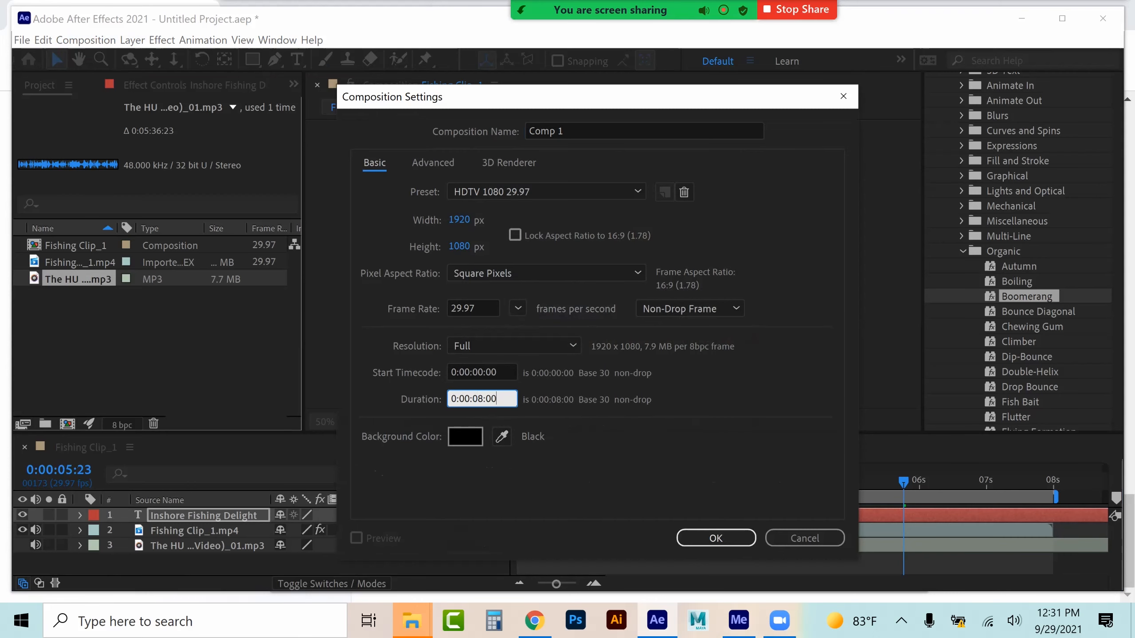
left_click(715, 537)
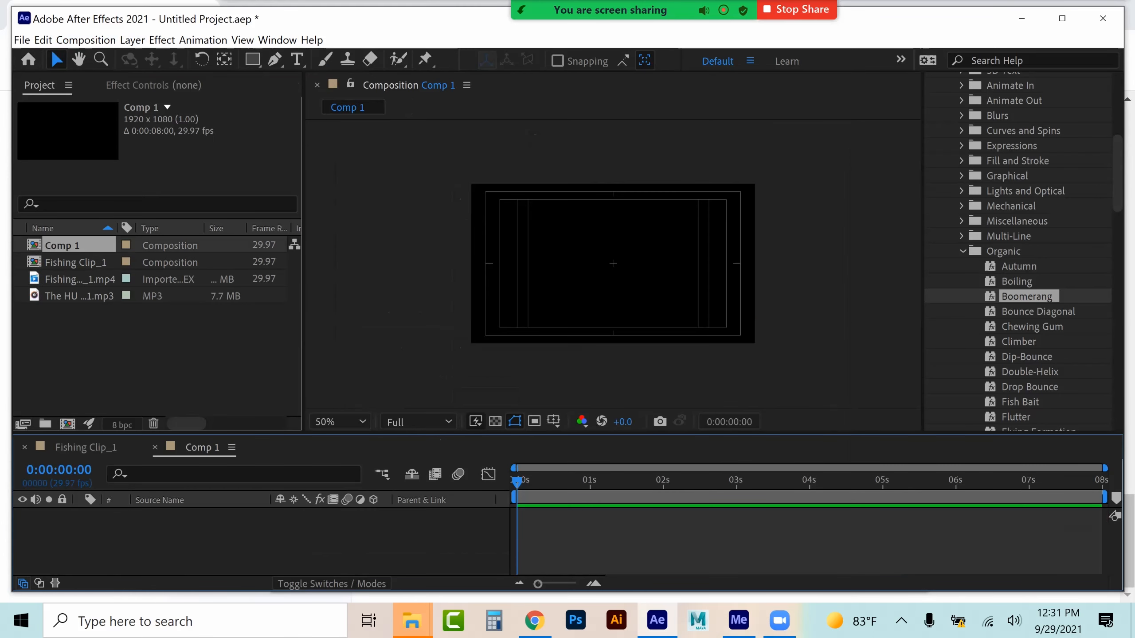
Add the Fishing Clip_1.mp4 footage to the new composition and preview it
left_click(86, 447)
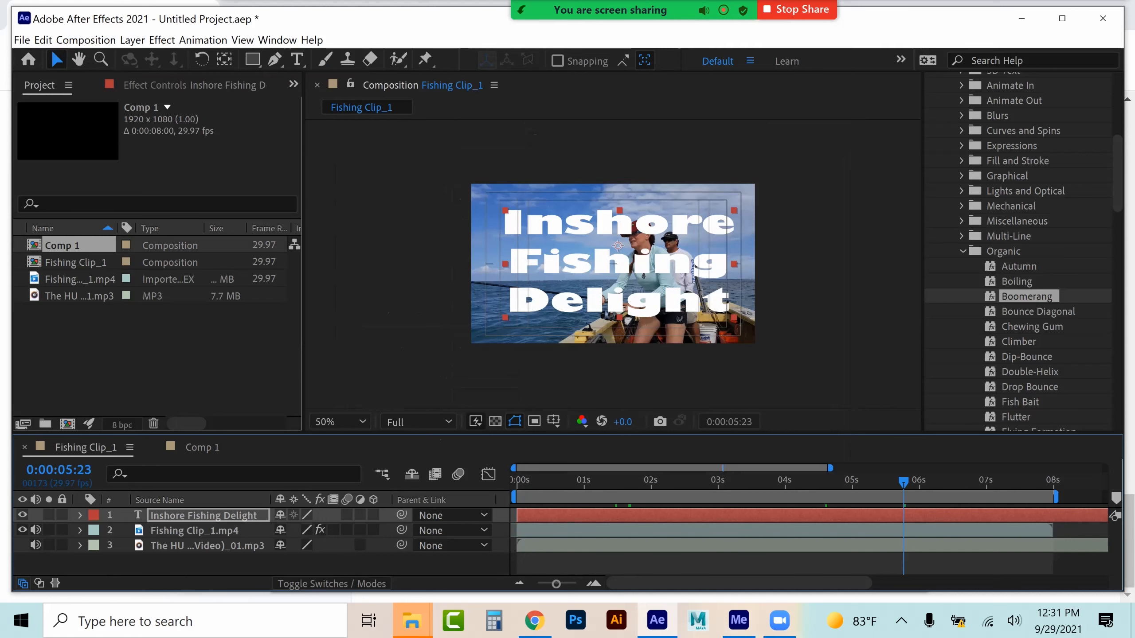
left_click(202, 447)
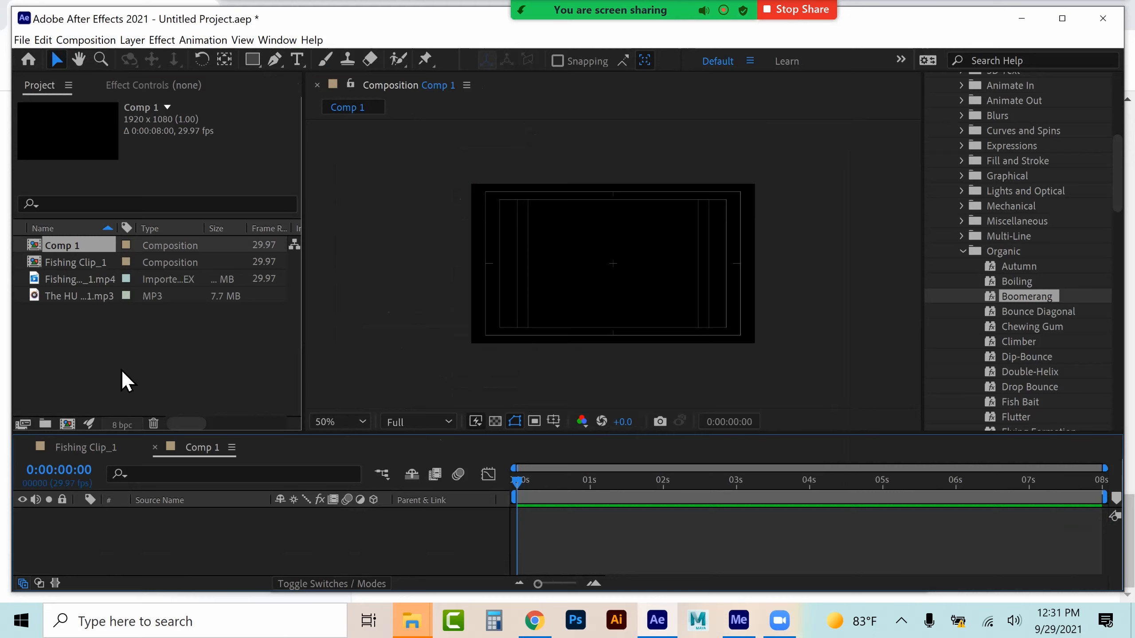
left_click(61, 280)
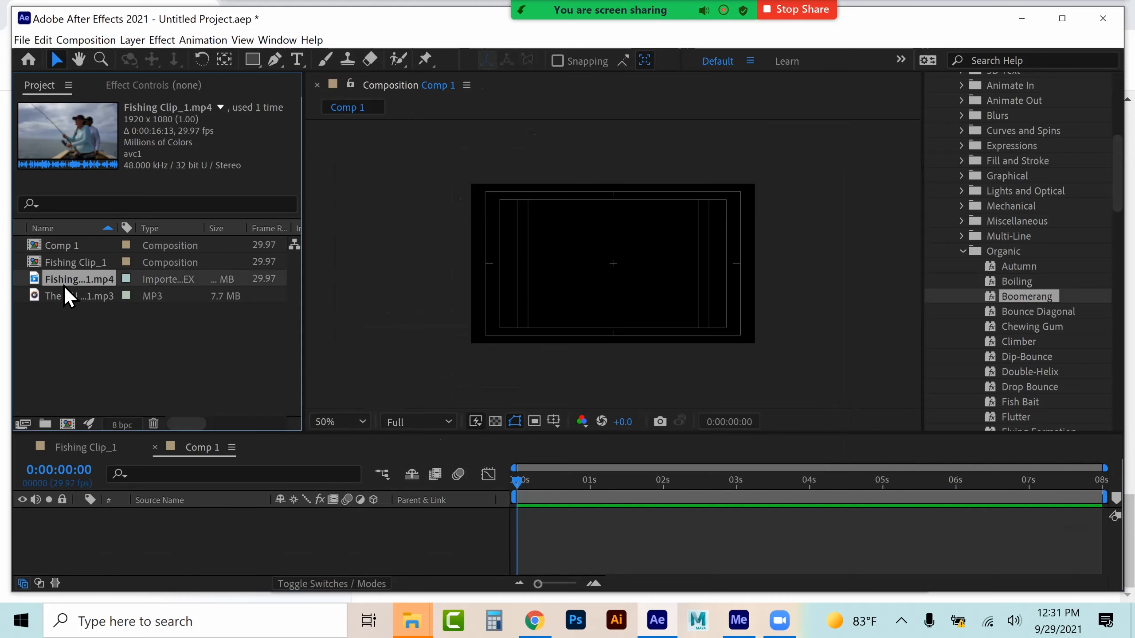
left_click_drag(71, 275, 53, 548)
key("space")
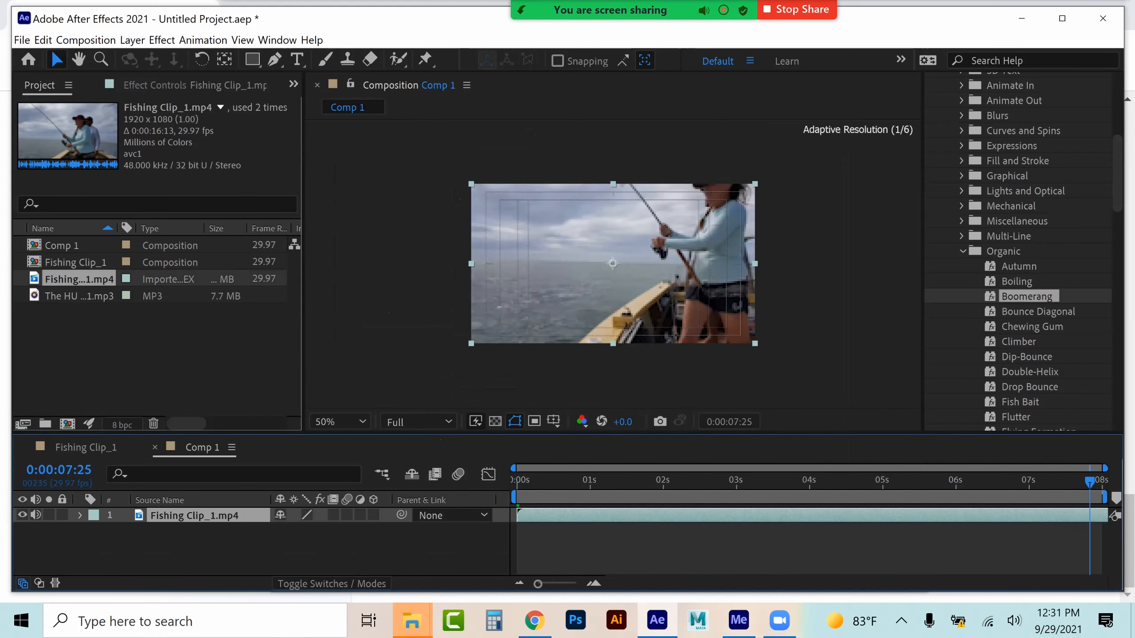
Mute the footage layer's audio in the new composition and go back to the title layer in Fishing Clip_1
left_click_drag(1099, 482, 563, 482)
left_click(36, 516)
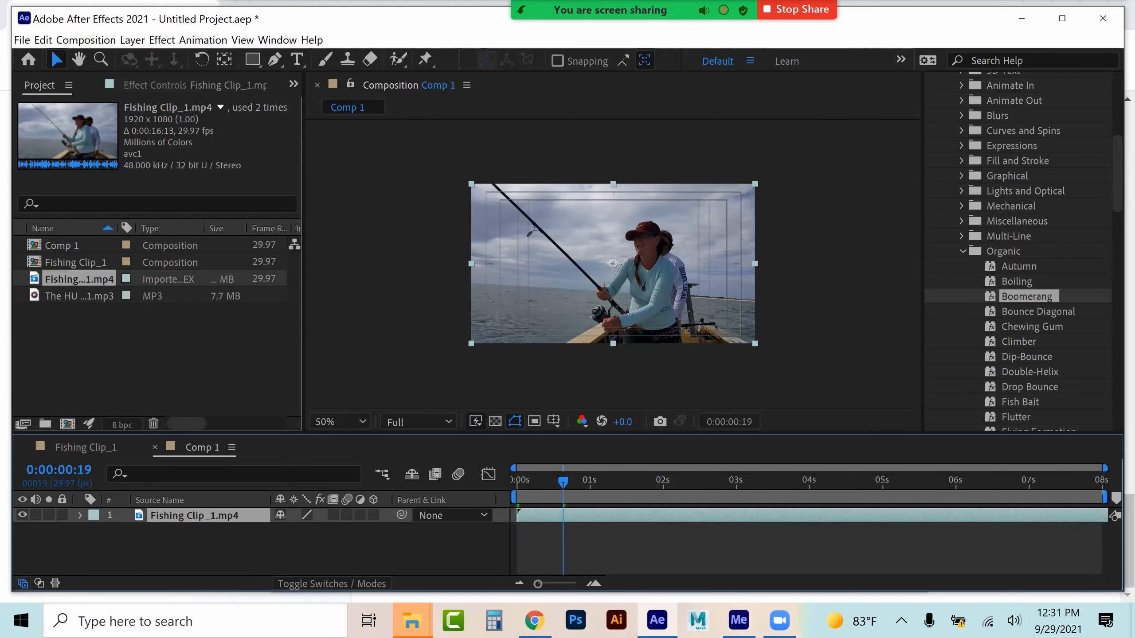
left_click(86, 447)
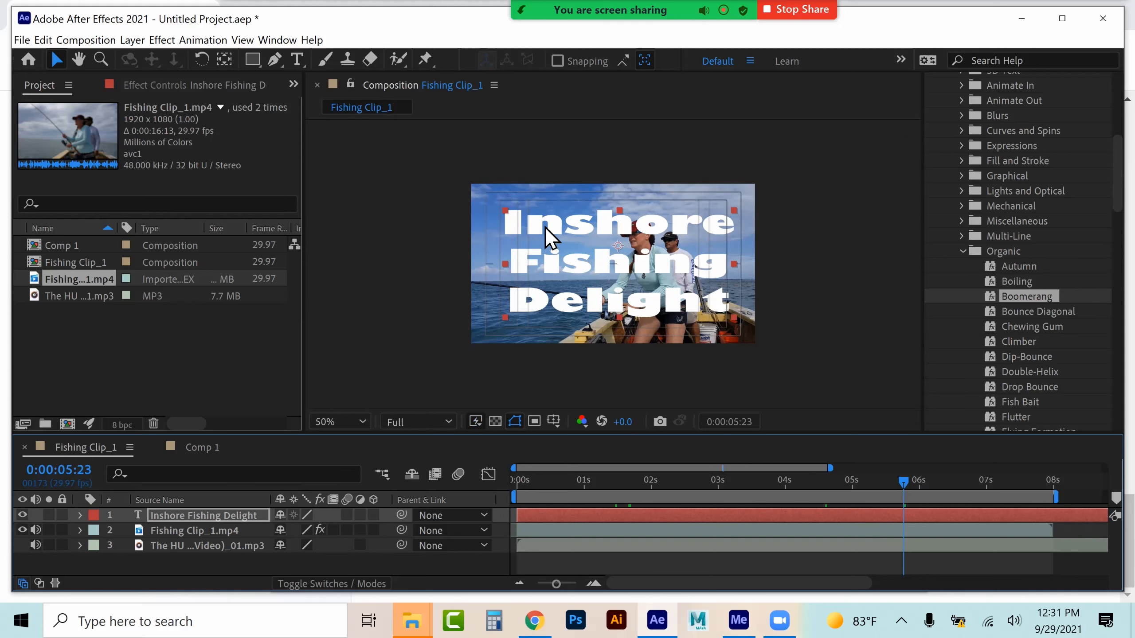
left_click(204, 516)
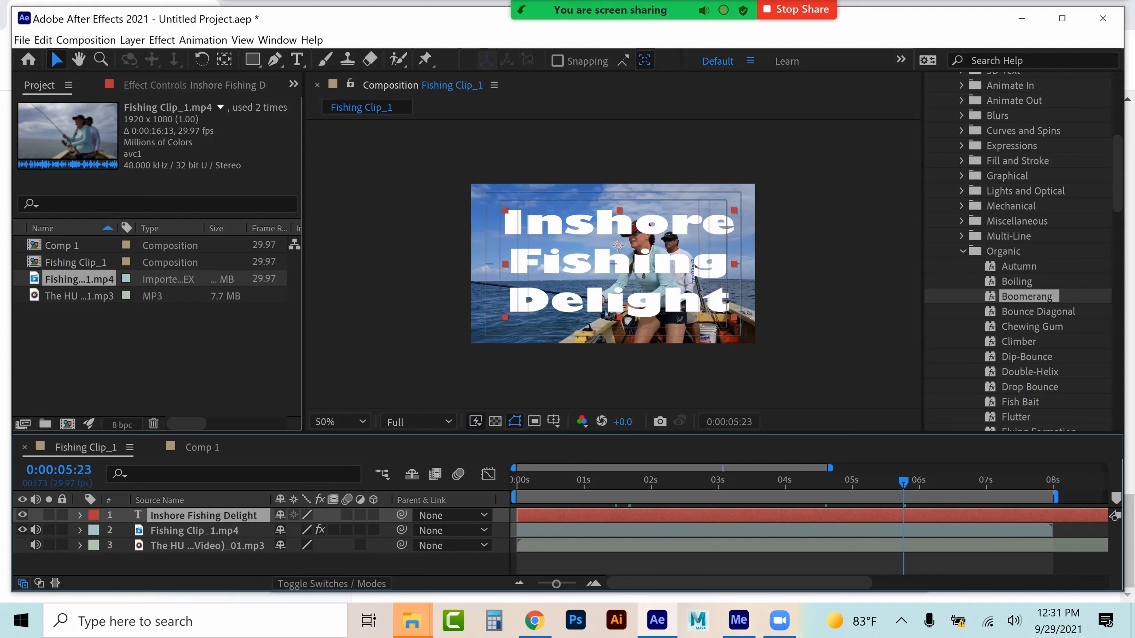
Edit the title text and set its fill colour to EEAD27
left_click(133, 40)
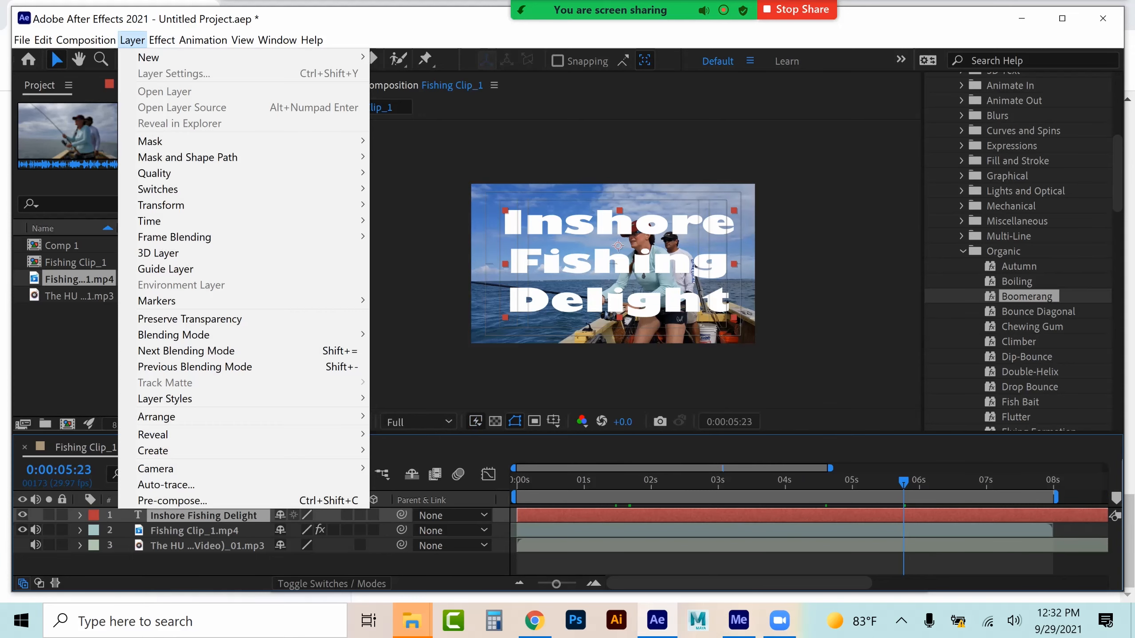
left_click(204, 516)
double_click(204, 516)
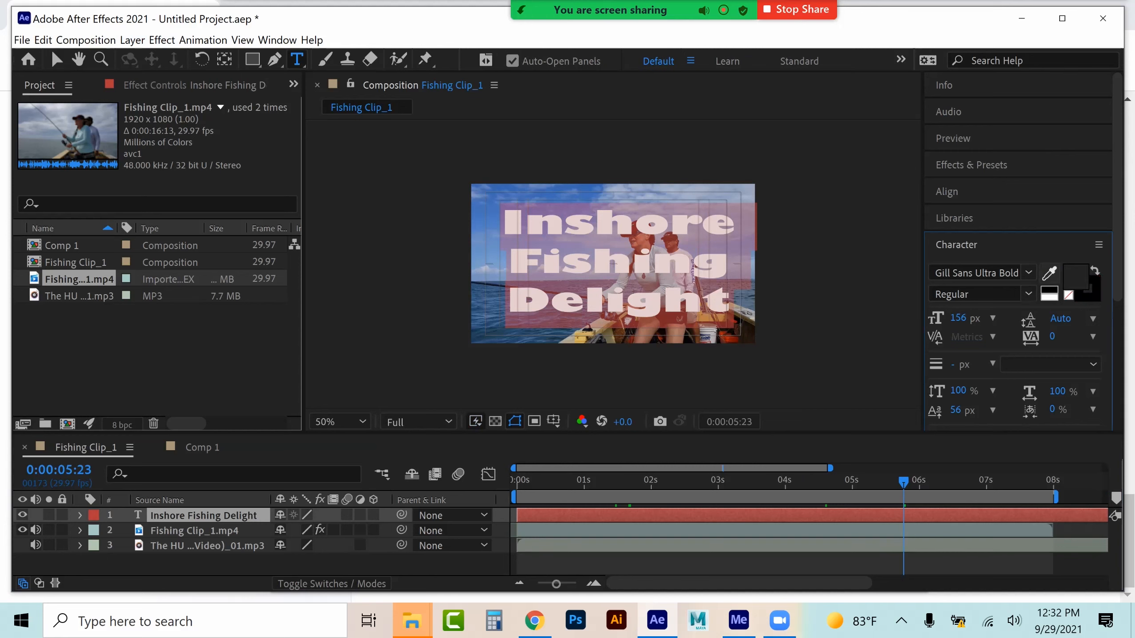
left_click(581, 341)
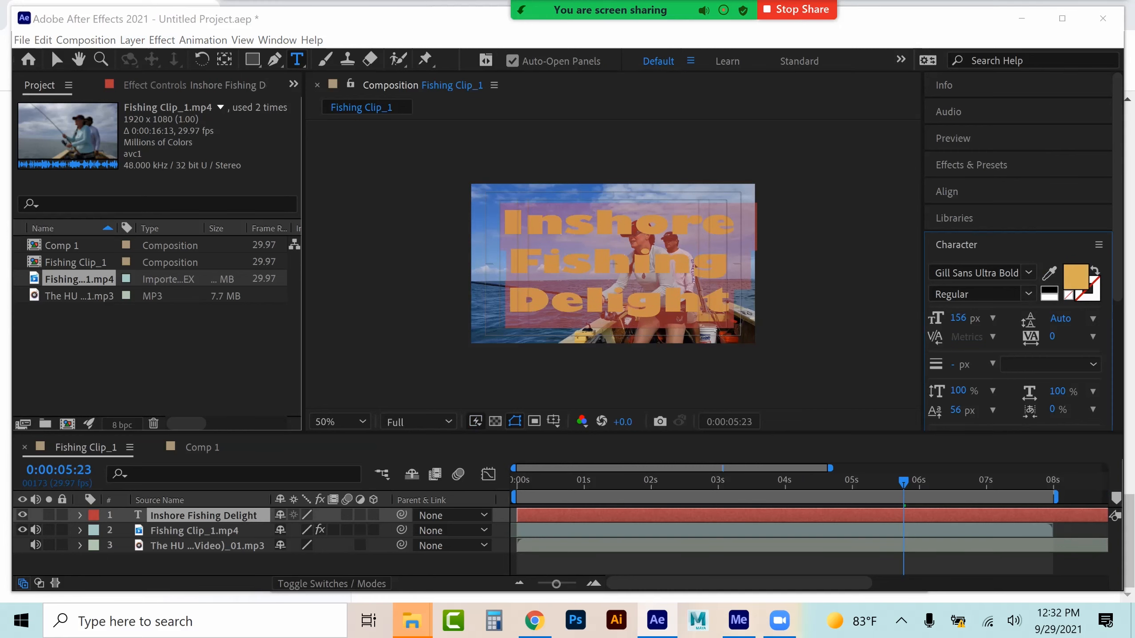
left_click(1076, 276)
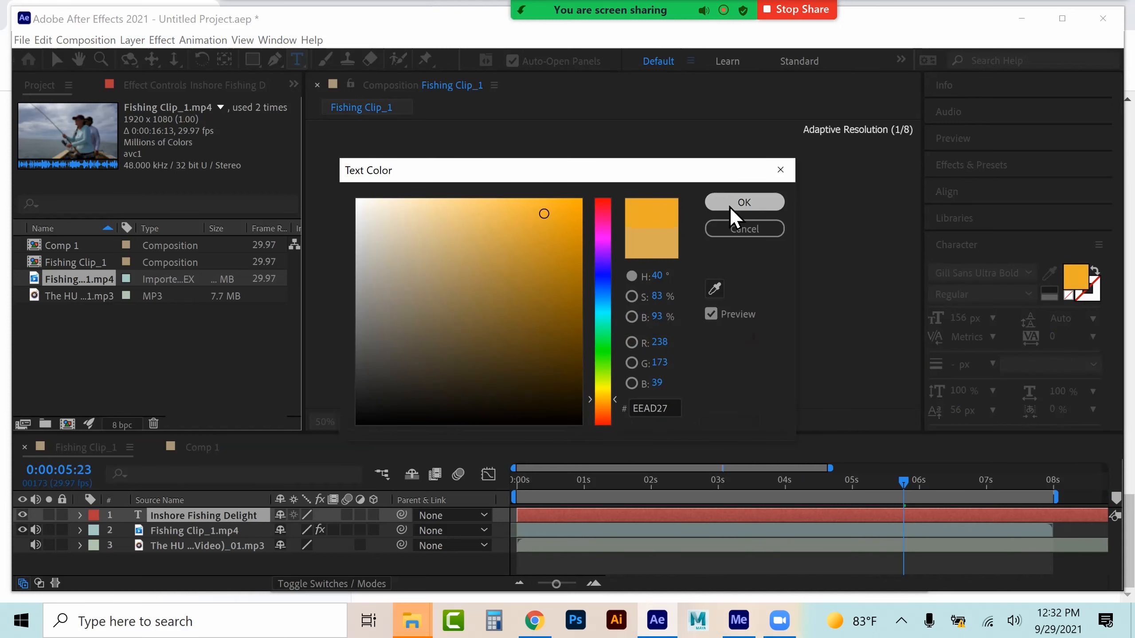
left_click(742, 203)
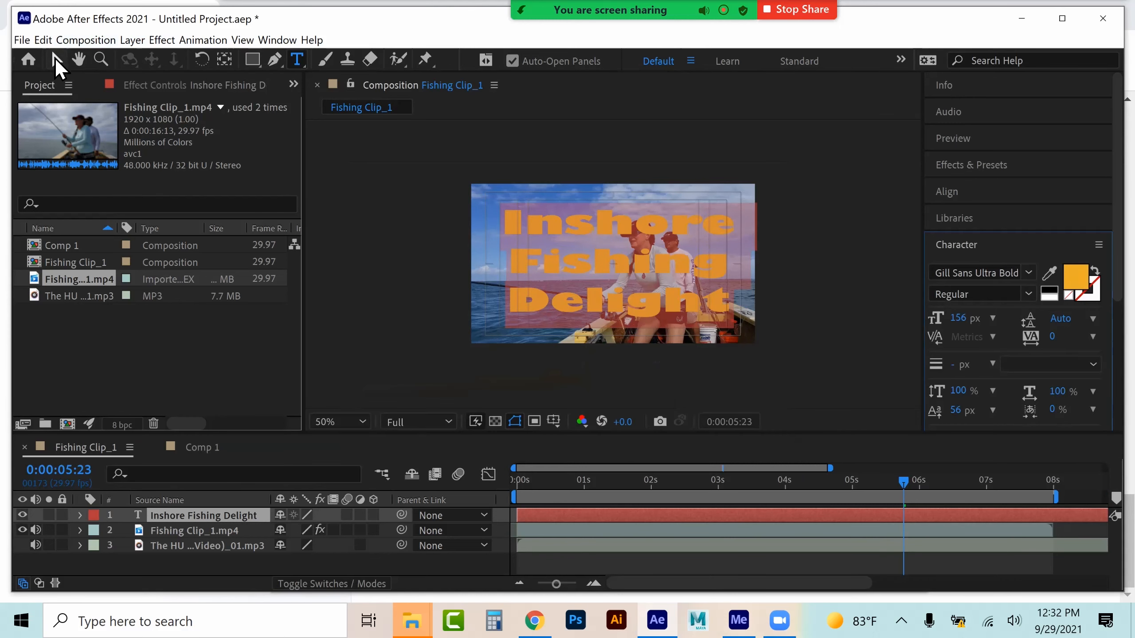
left_click(55, 61)
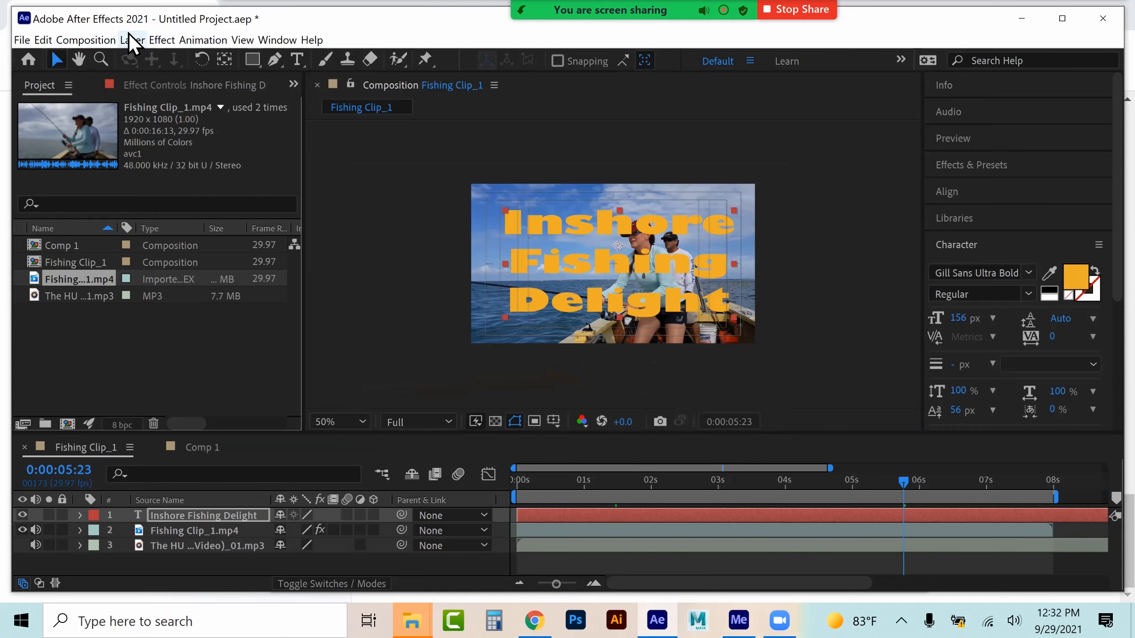
Apply a Drop Shadow effect to the title layer and set its distance to 37
left_click(161, 40)
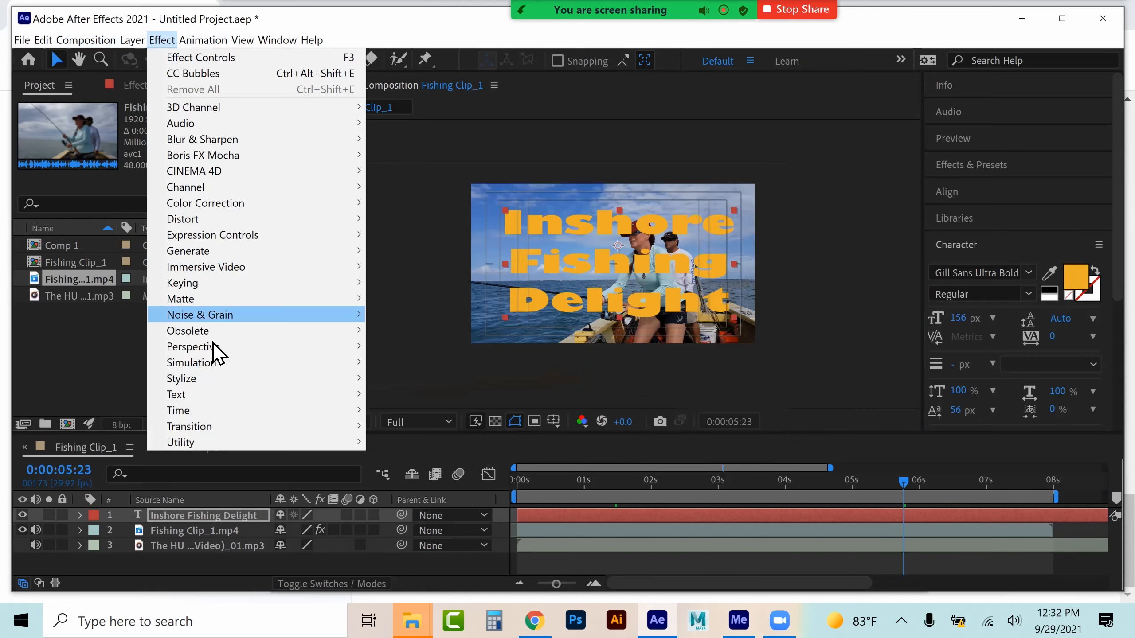
mouse_move(213, 347)
left_click(415, 474)
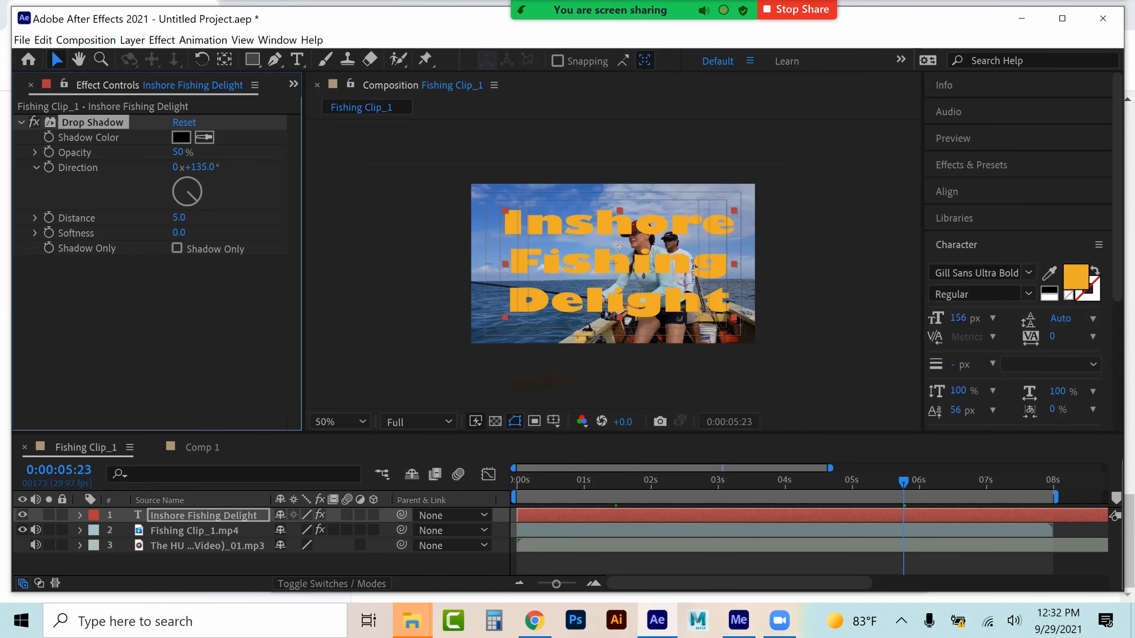
left_click_drag(185, 224, 209, 231)
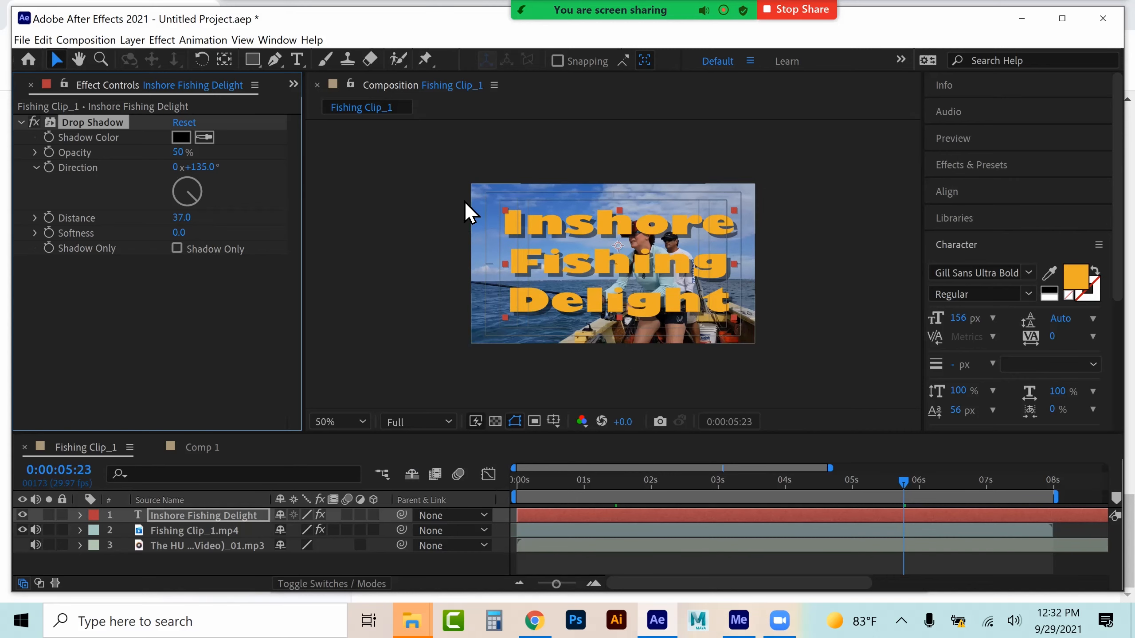
Reposition the title slightly to the left within the frame
left_click_drag(729, 265, 730, 268)
left_click_drag(649, 250, 615, 266)
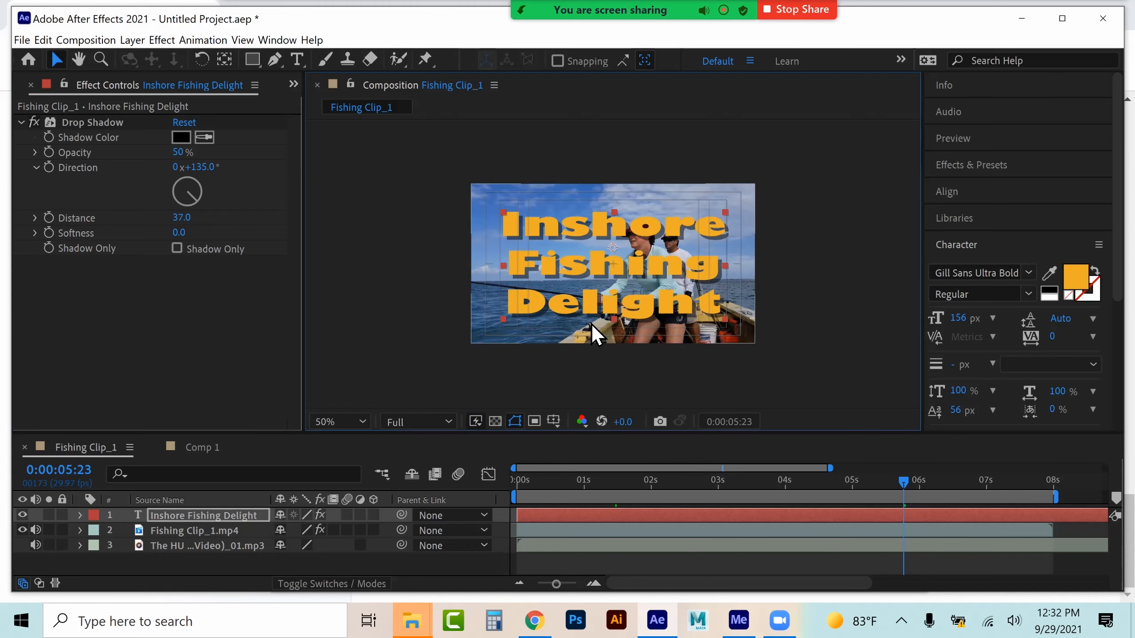
Try the Multiply and then Overlay blending modes on the title layer
left_click(138, 39)
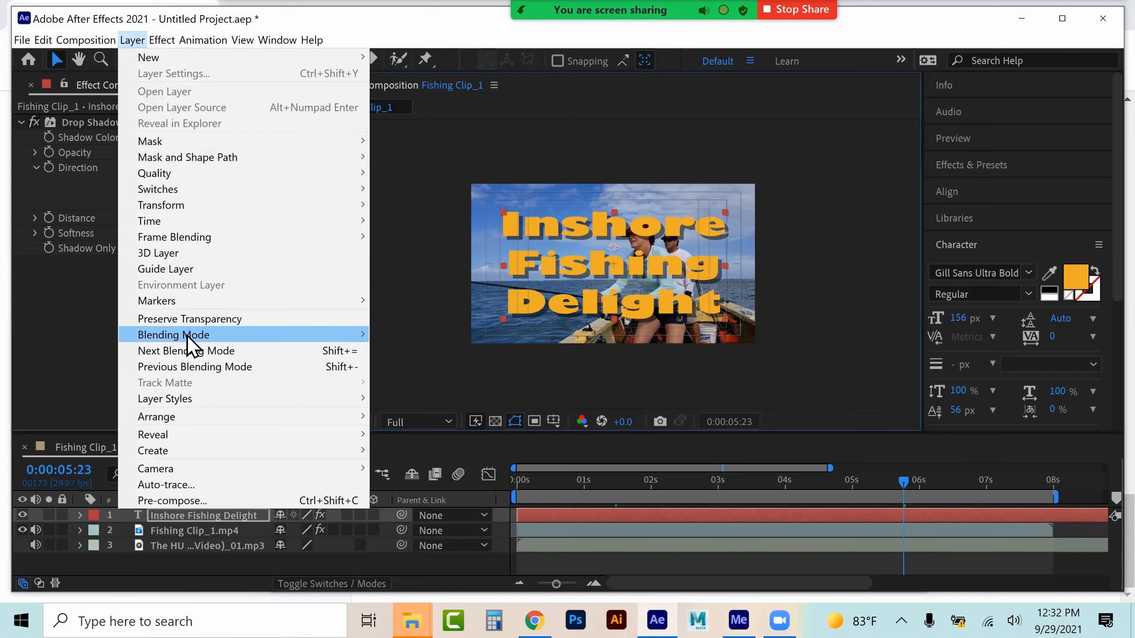
mouse_move(187, 335)
left_click(413, 213)
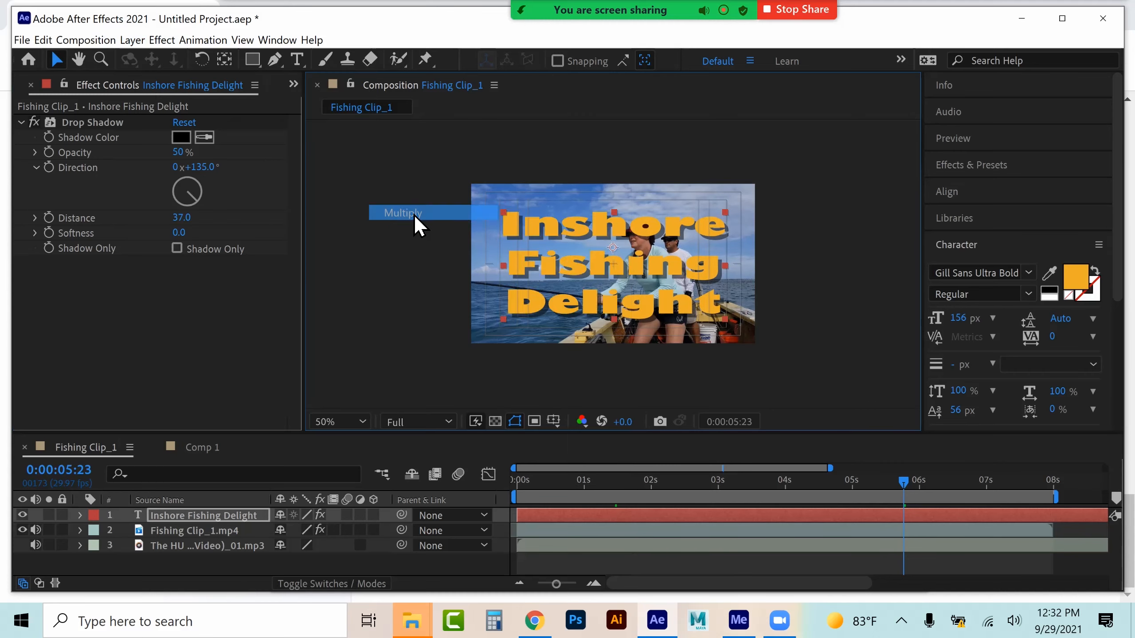
left_click(139, 40)
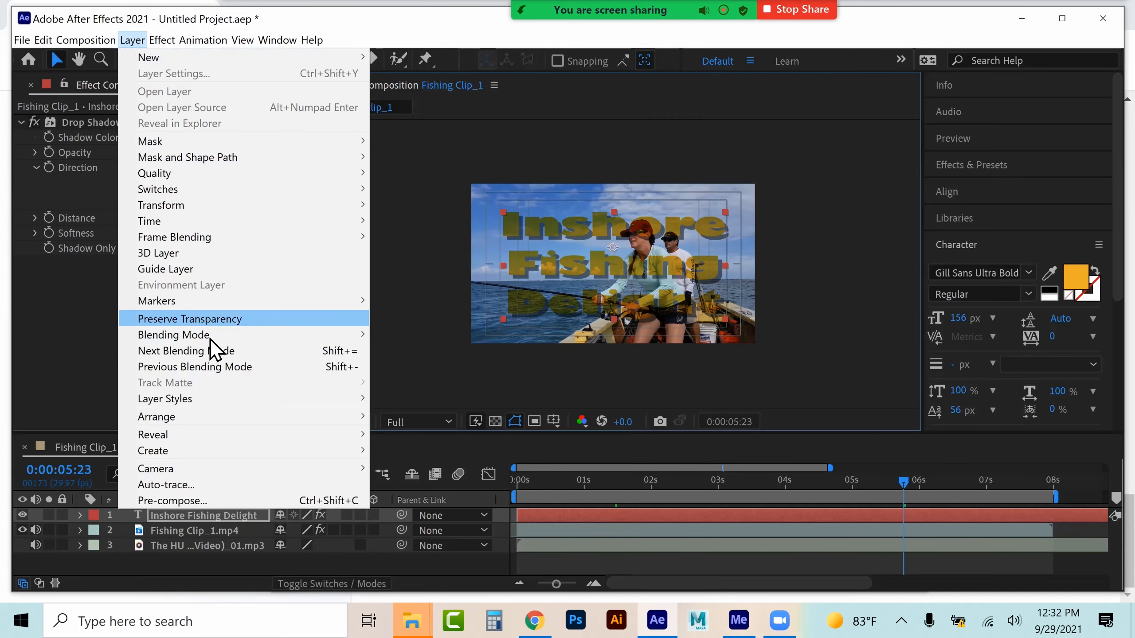
mouse_move(211, 337)
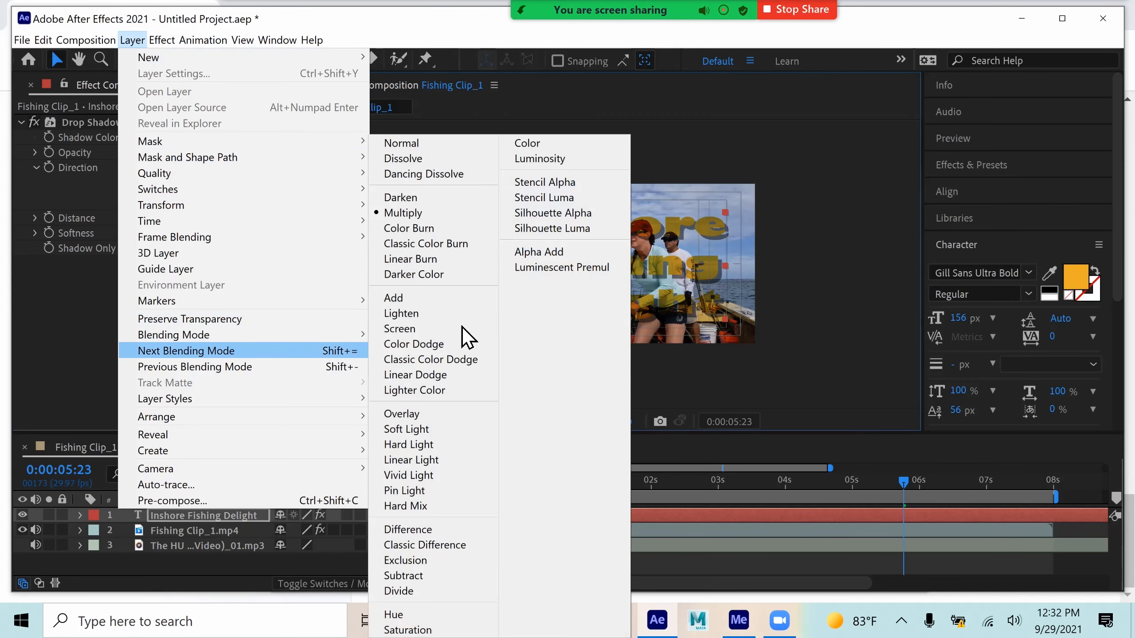
left_click(436, 399)
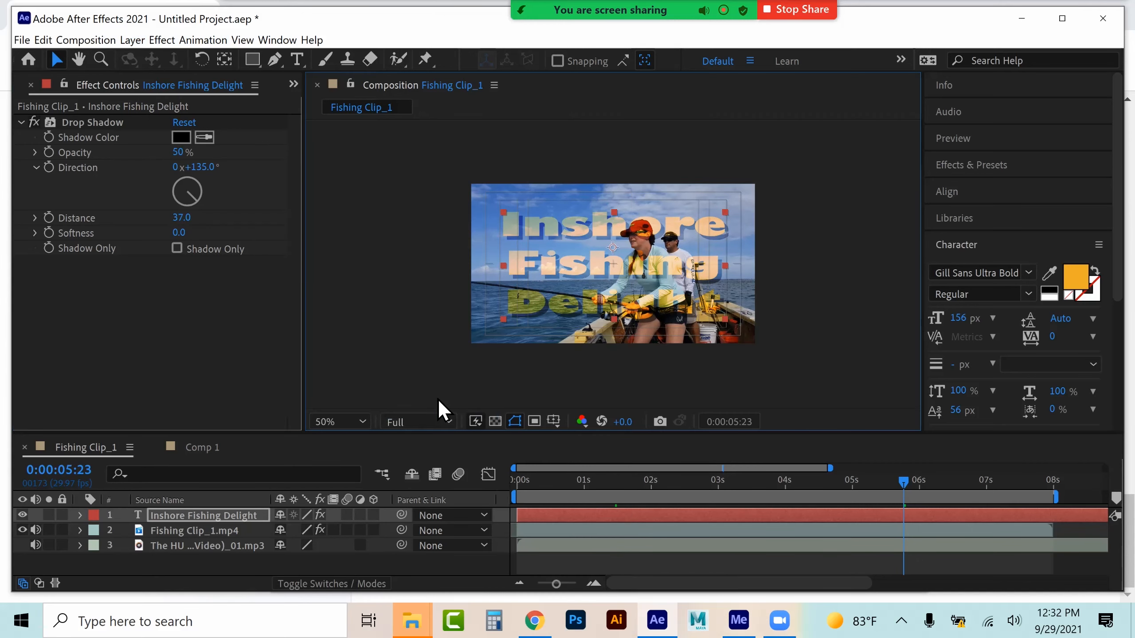
Set the title layer's blending mode to Stencil Alpha and scrub the timeline to preview the effect
left_click(131, 40)
mouse_move(213, 335)
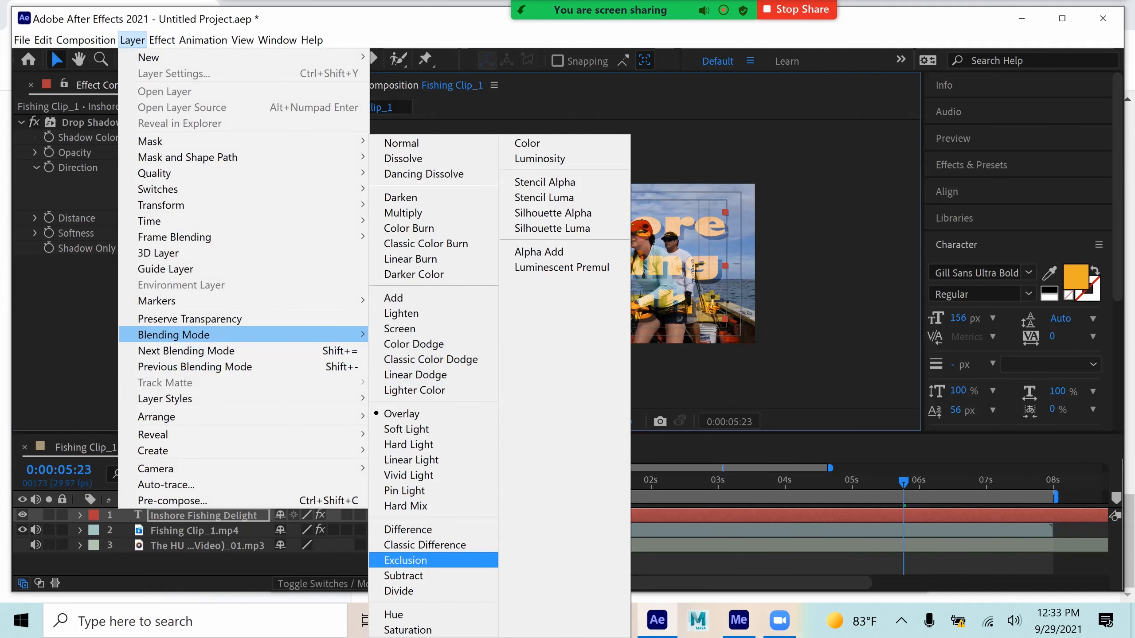
left_click(549, 185)
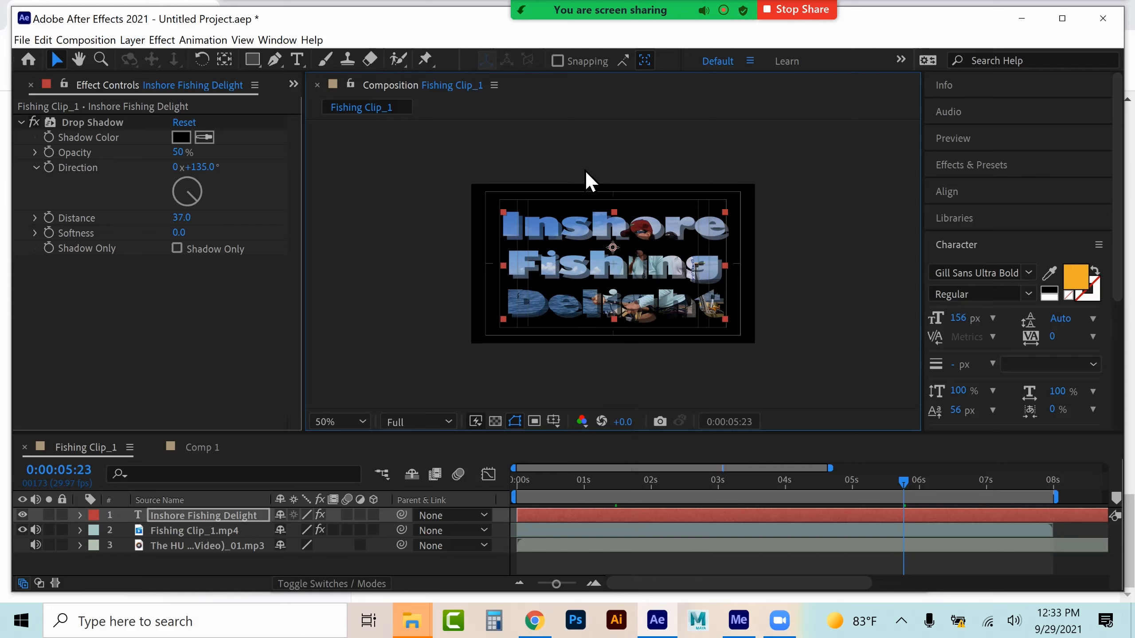
left_click(547, 481)
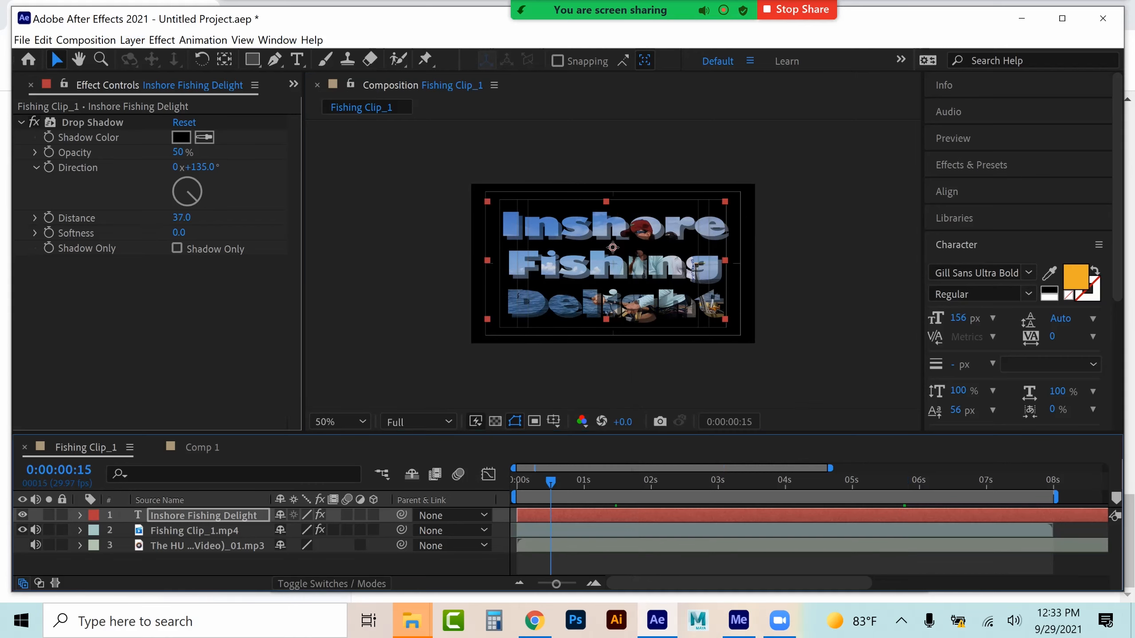
left_click(530, 480)
left_click_drag(530, 480, 1000, 480)
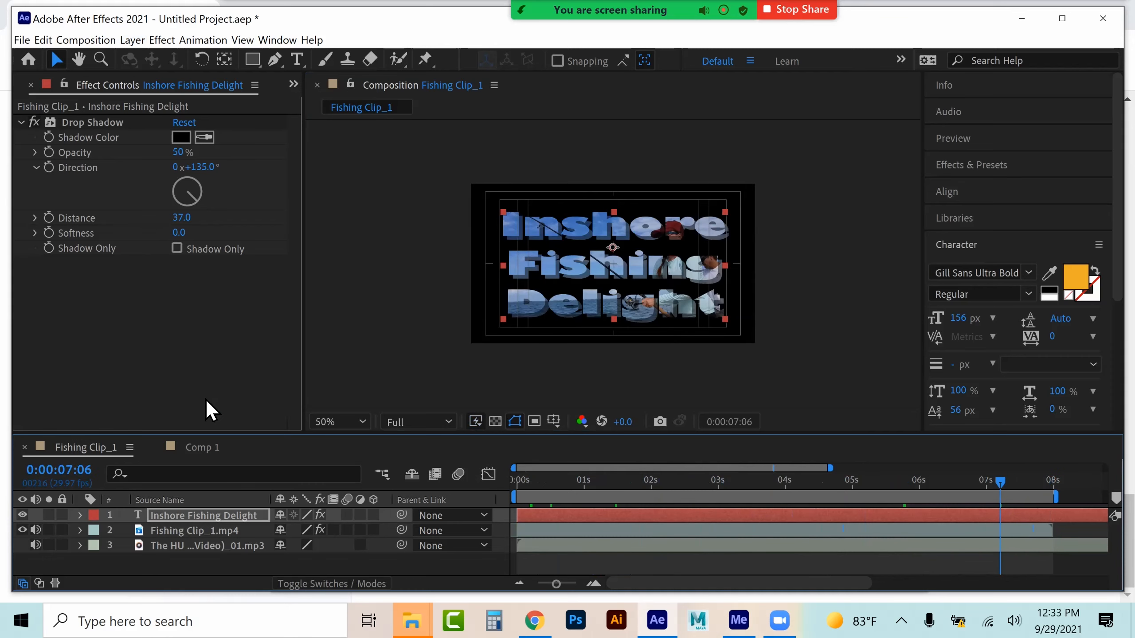
Nest the Fishing Clip_1 composition into Comp 1 at the start and preview it
left_click(203, 447)
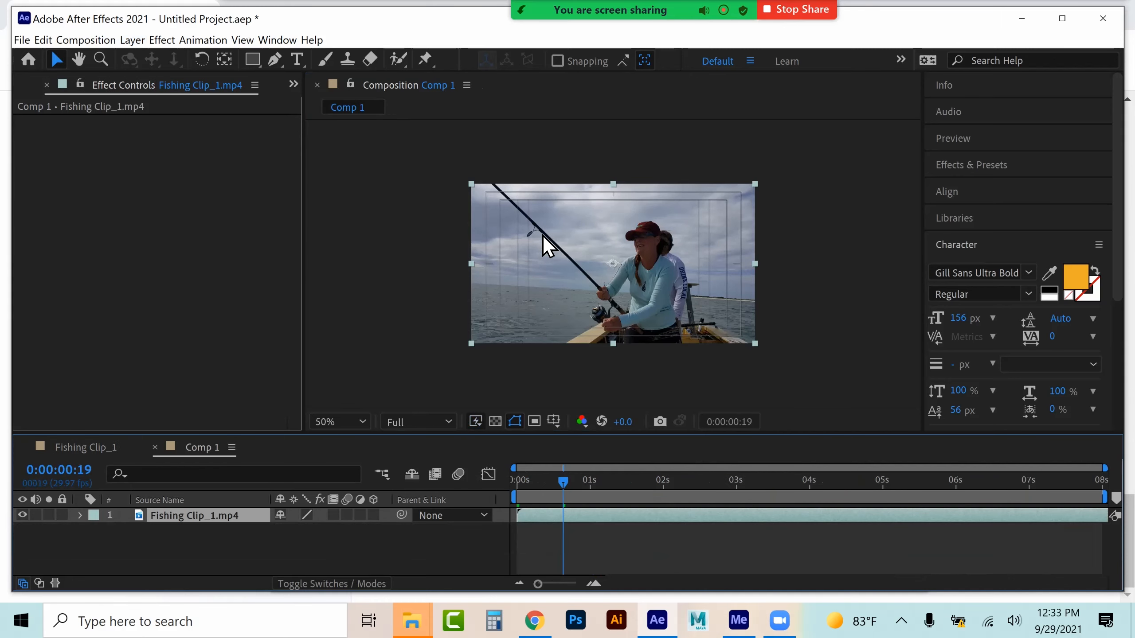
left_click(293, 85)
left_click(328, 111)
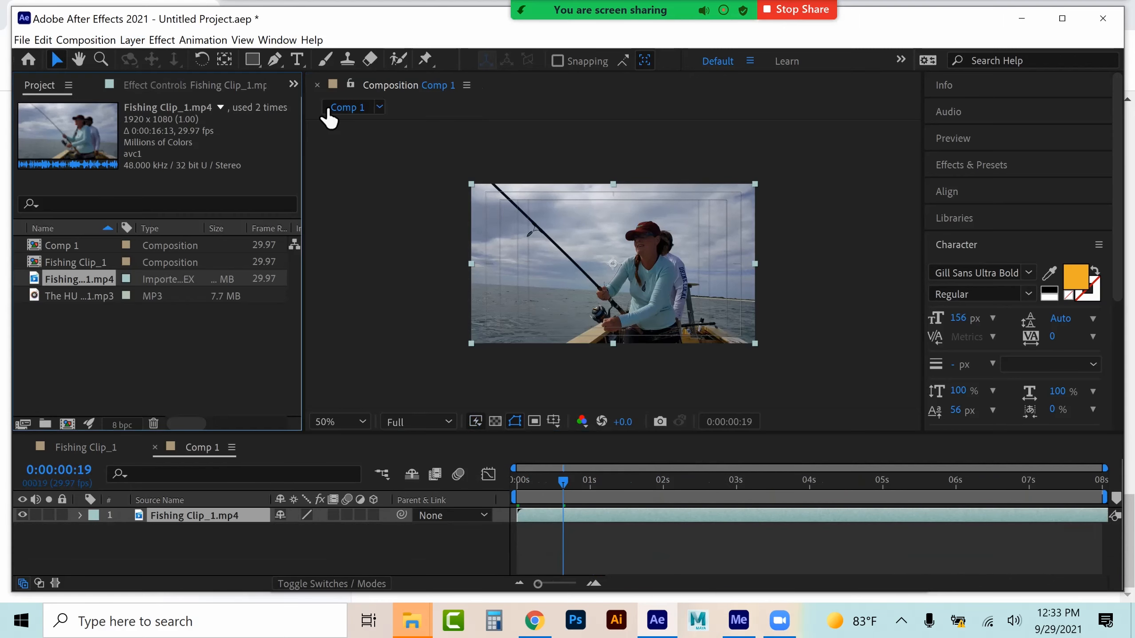
left_click(62, 262)
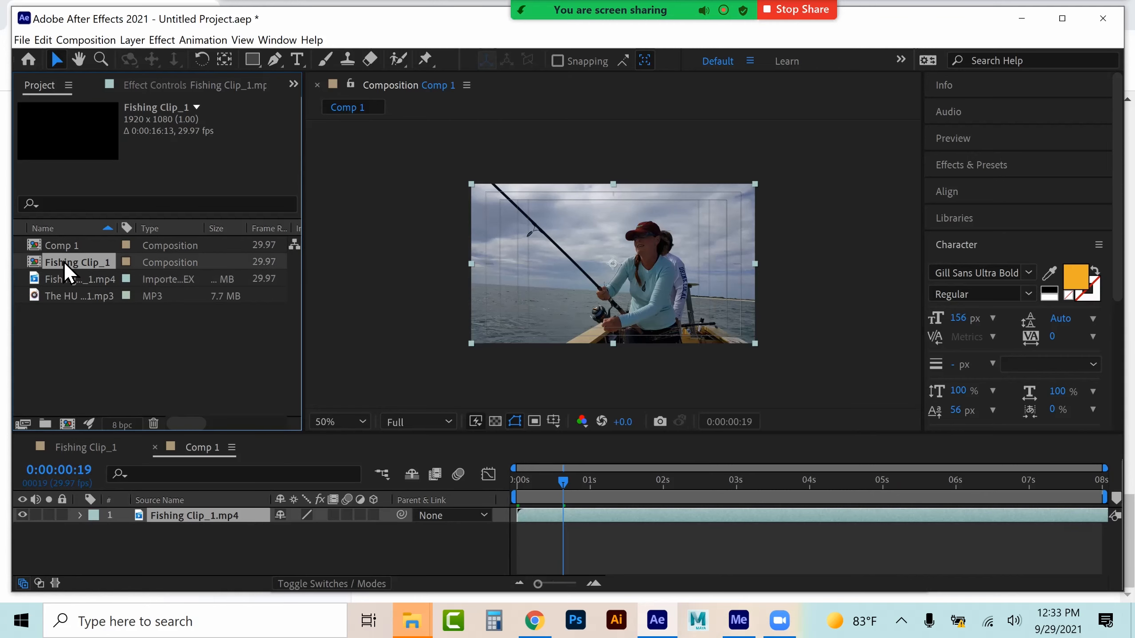
left_click_drag(63, 263, 163, 518)
left_click_drag(563, 481, 517, 481)
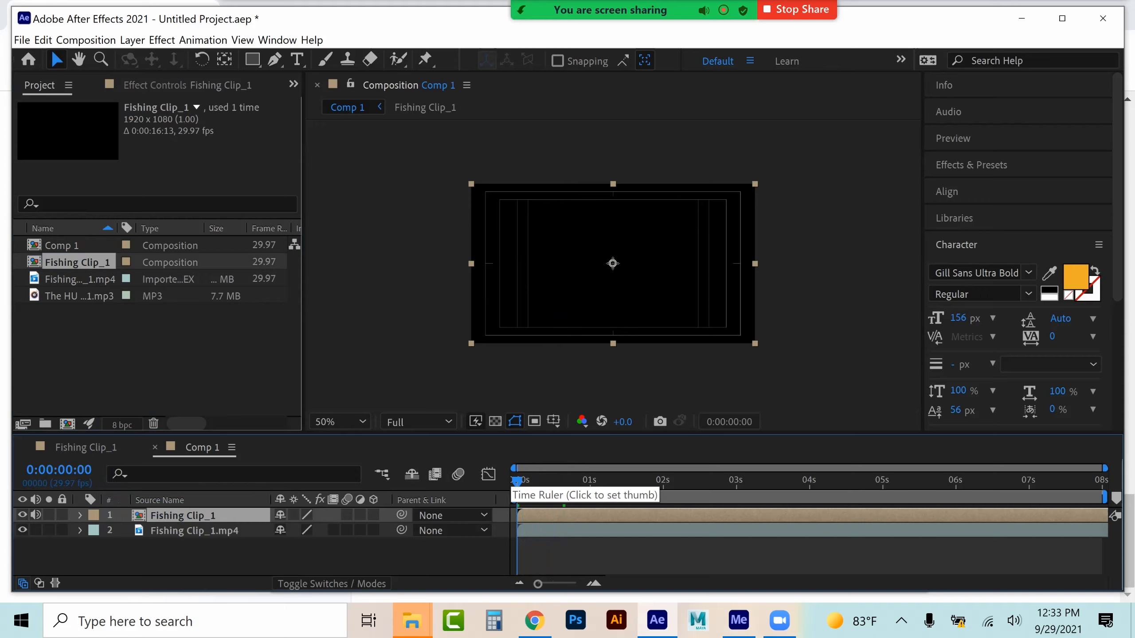
key("space")
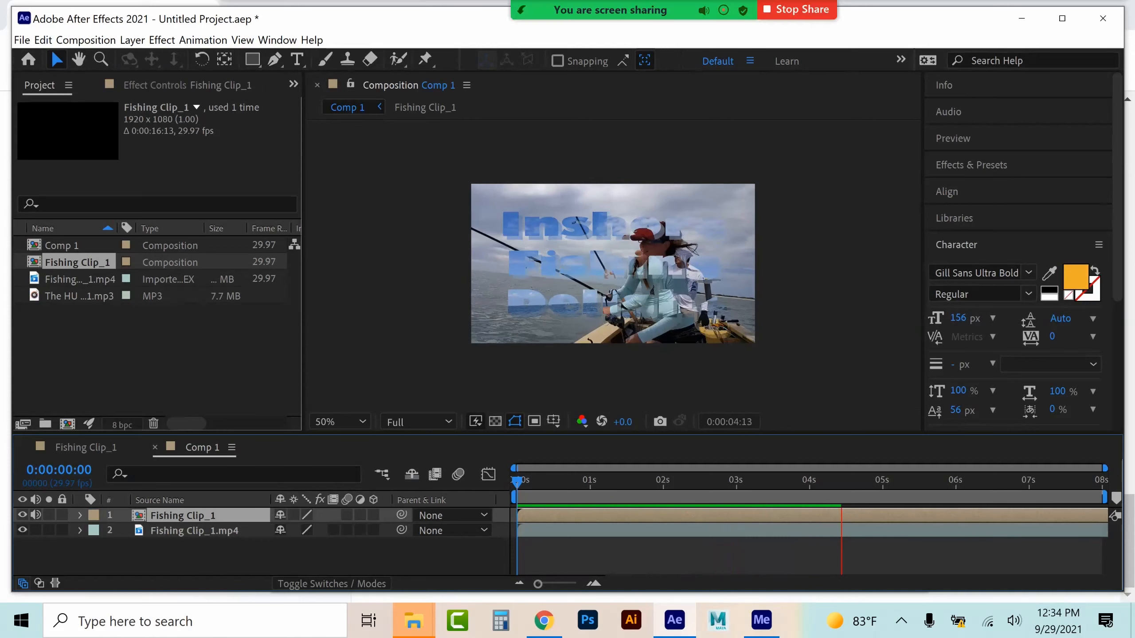
Copy the Inshore Fishing Delight title layer from Fishing Clip_1 and paste it into Comp 1 at 0:00:00:00
left_click(86, 447)
left_click(204, 515)
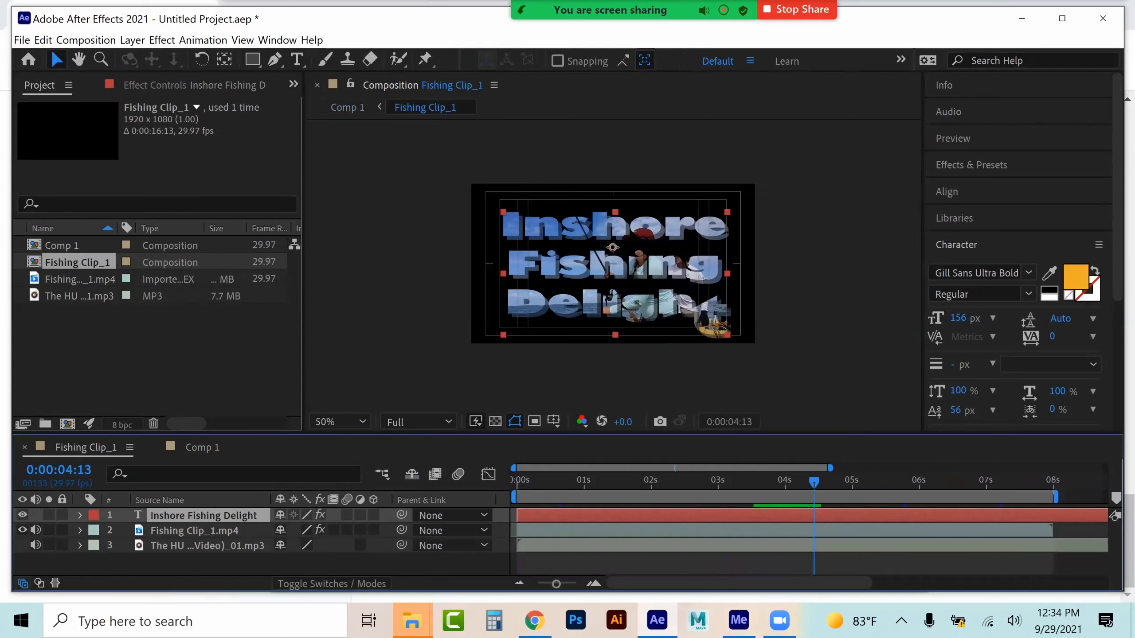
left_click(202, 447)
left_click_drag(544, 482, 517, 481)
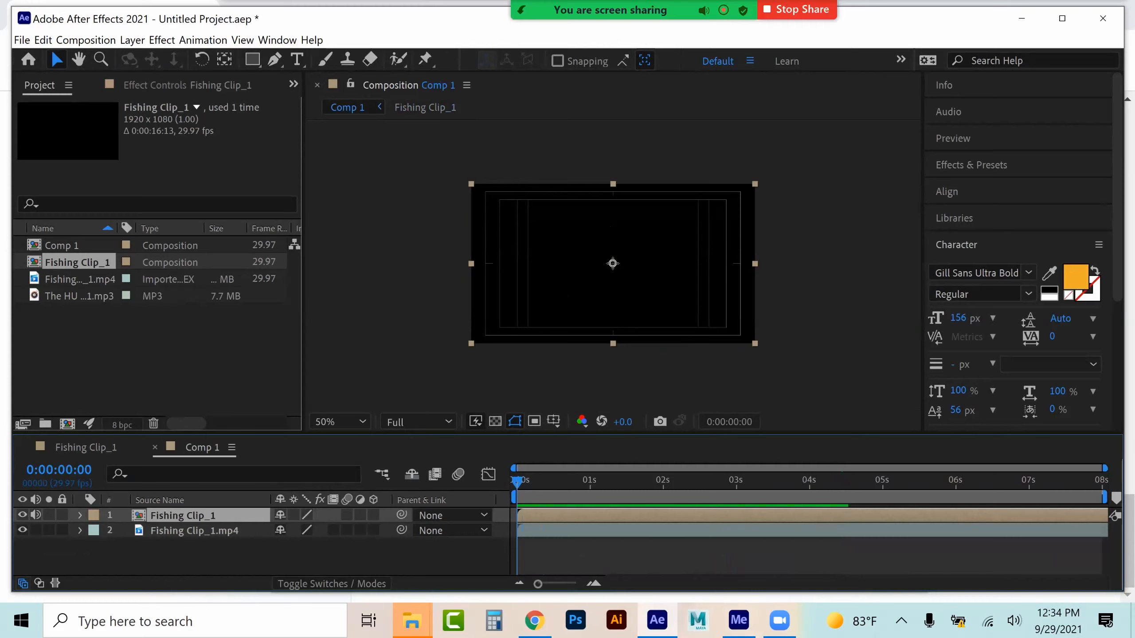
key("ctrl+v")
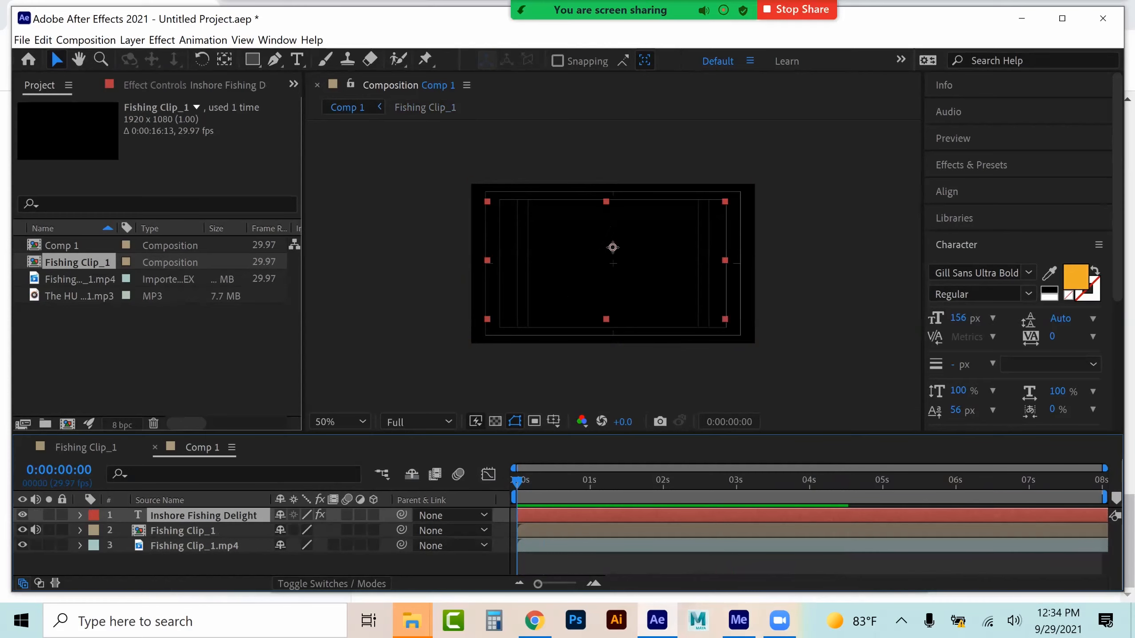
Set the pasted title's blending mode to Normal and jump to about 0:00:02:29 to view it
left_click(130, 40)
mouse_move(170, 334)
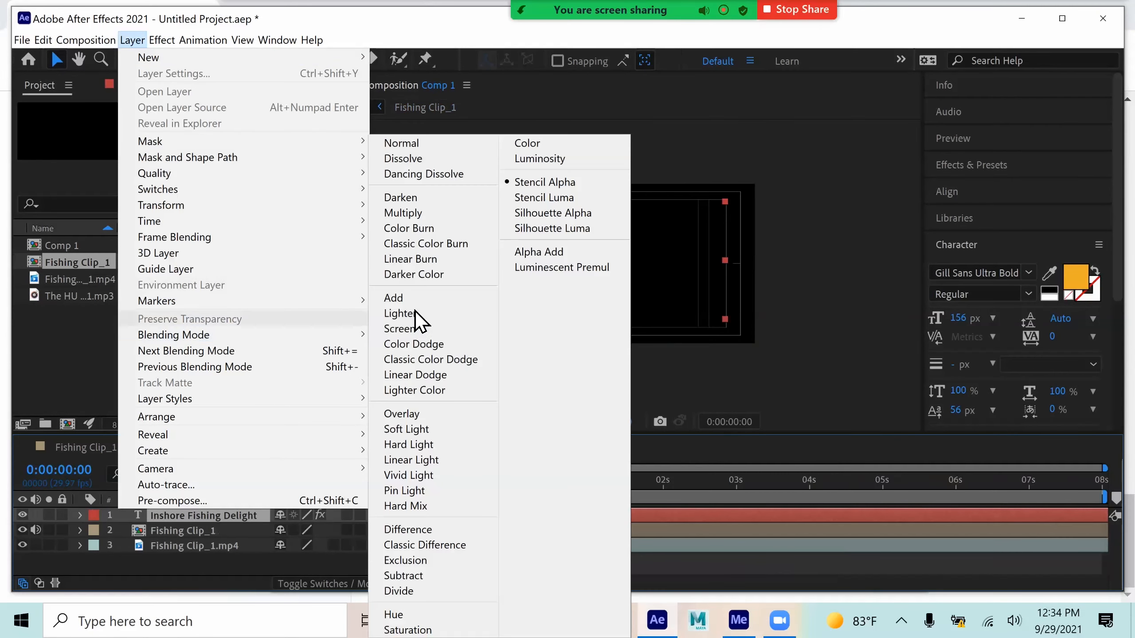
left_click(419, 149)
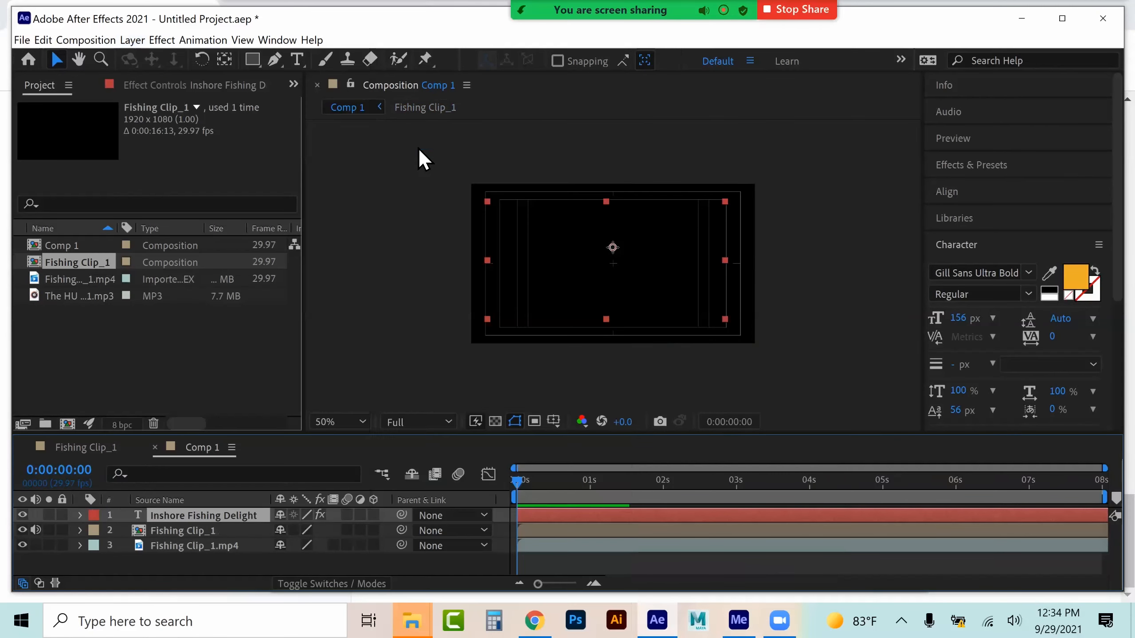
left_click(734, 482)
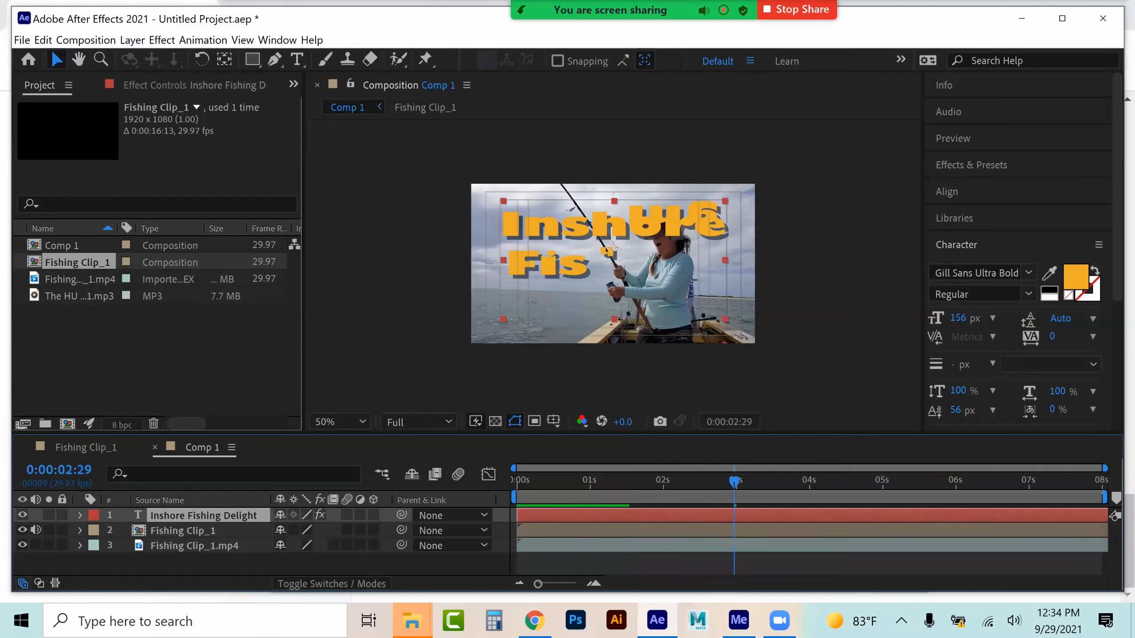
Turn the pasted title into outlined text by swapping fill and stroke and setting the fill to none
left_click(1094, 295)
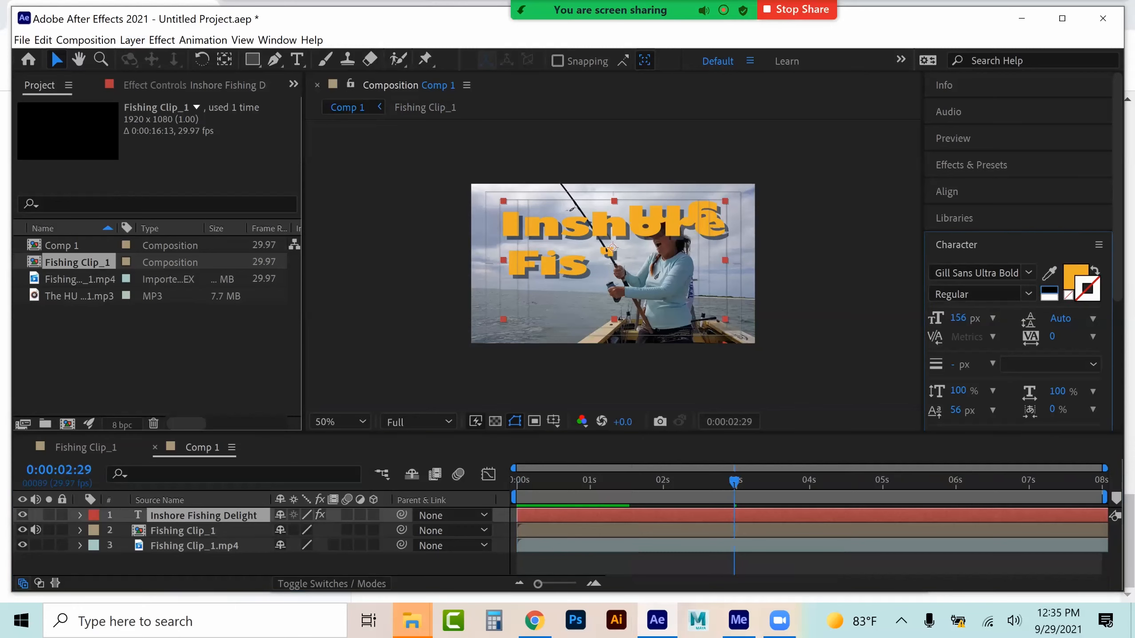
left_click(1048, 294)
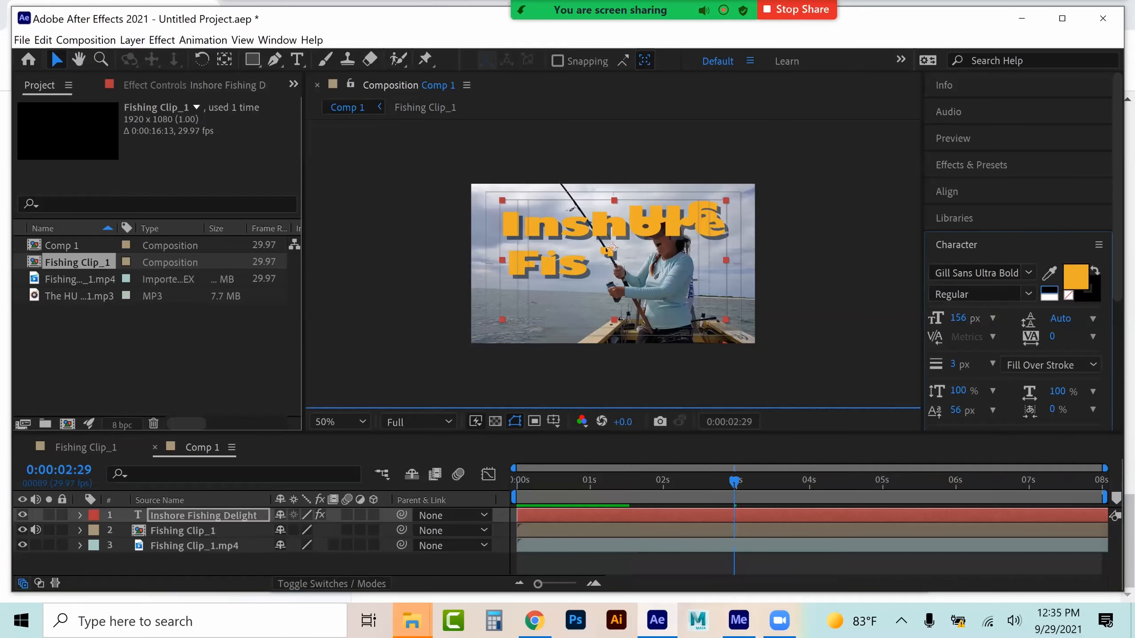
left_click(1069, 295)
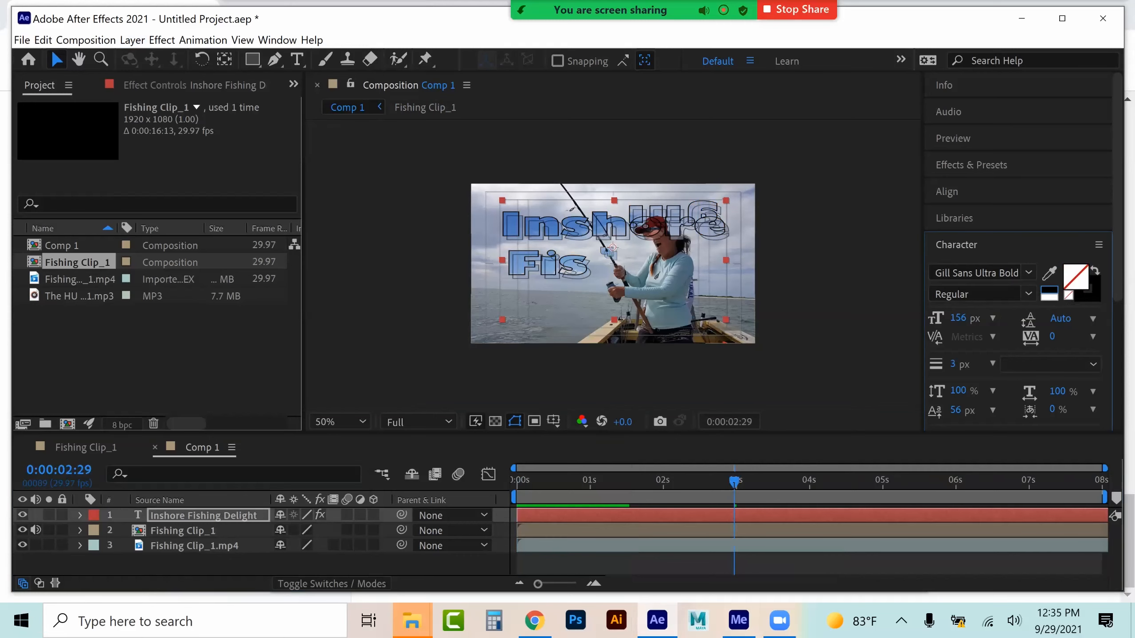
left_click(793, 481)
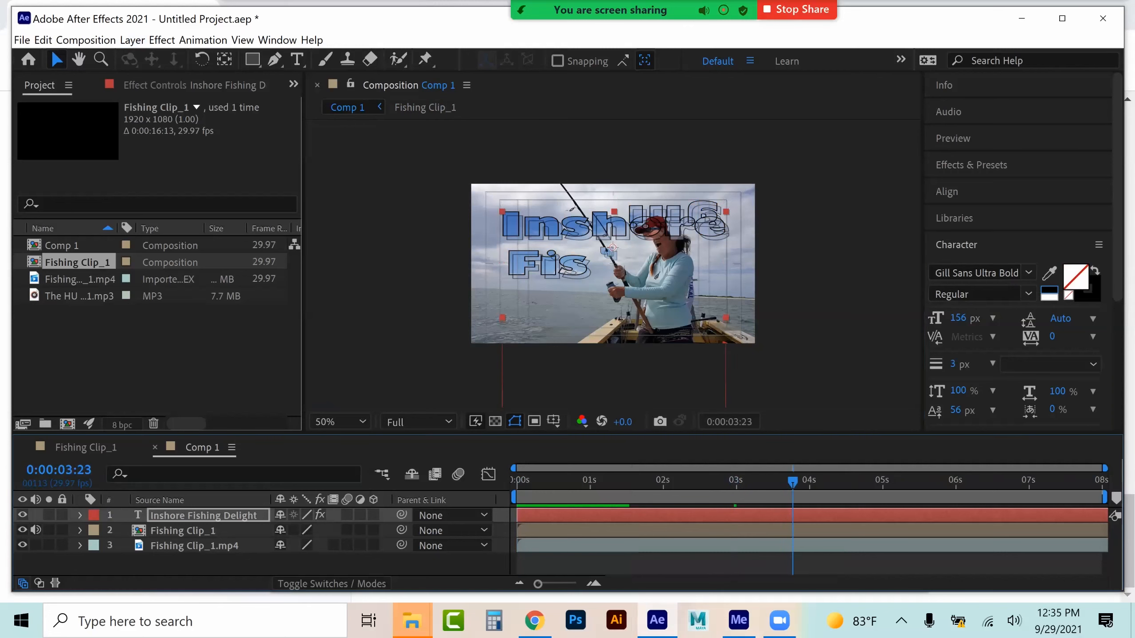
left_click(834, 481)
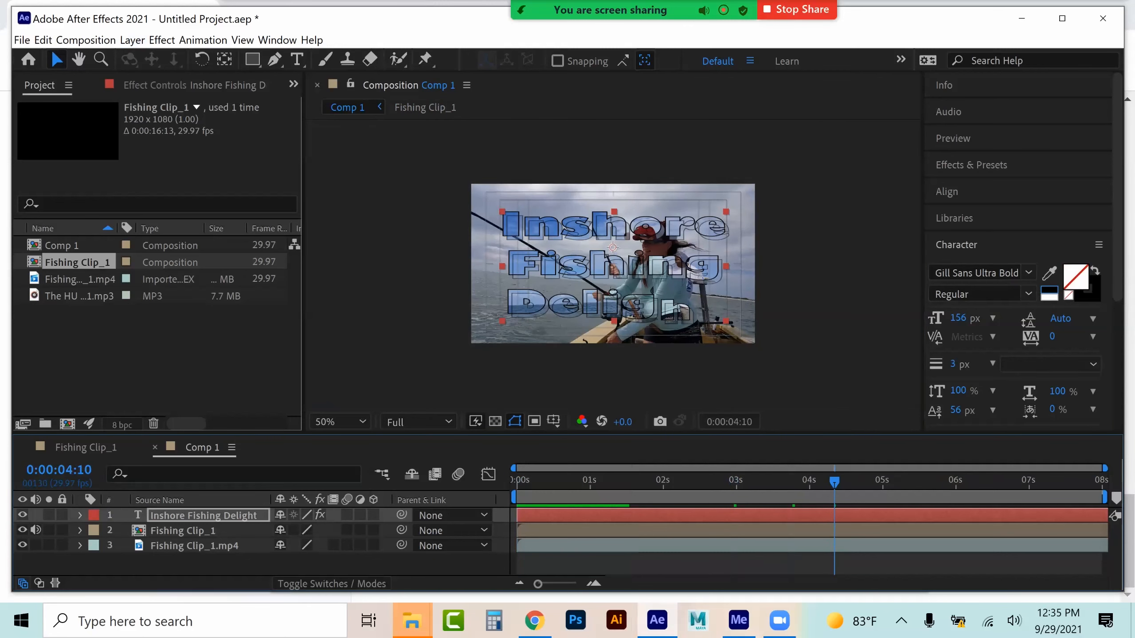
Try the Fill Over Stroke and Stroke Over Fill orders on the pasted title, then undo the change
left_click(1088, 290)
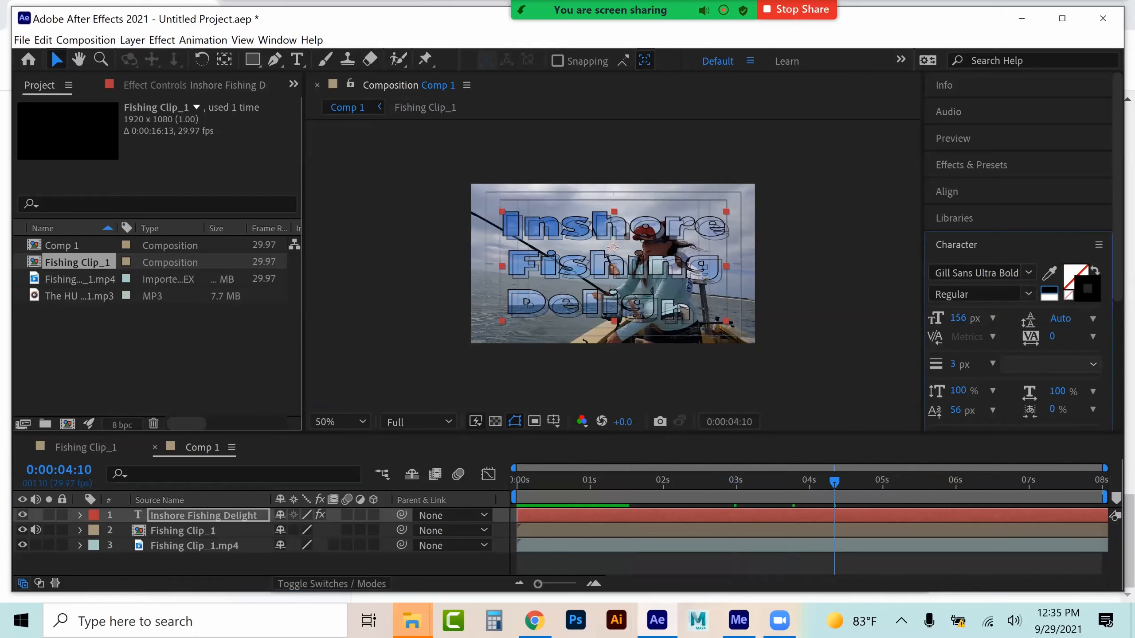
left_click(1050, 364)
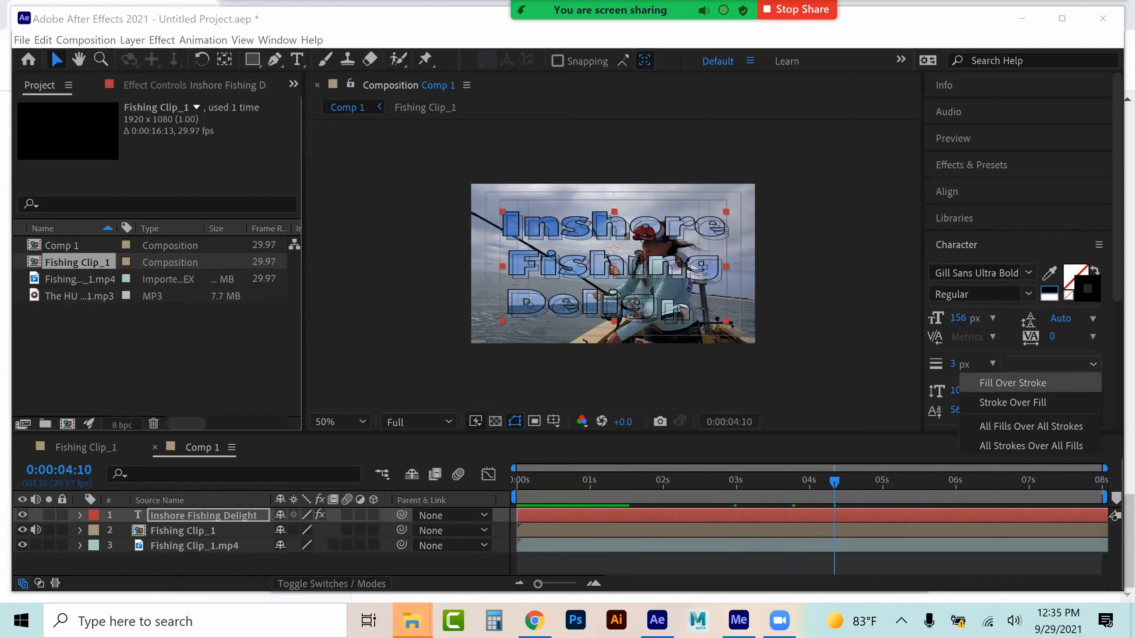
left_click(1012, 382)
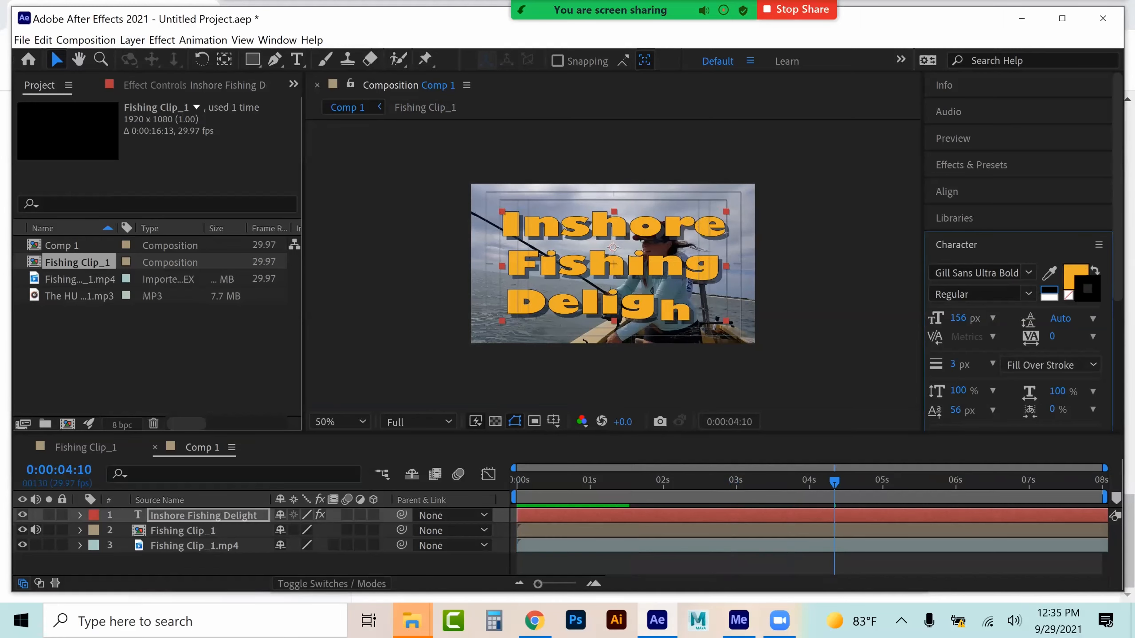
left_click(1068, 296)
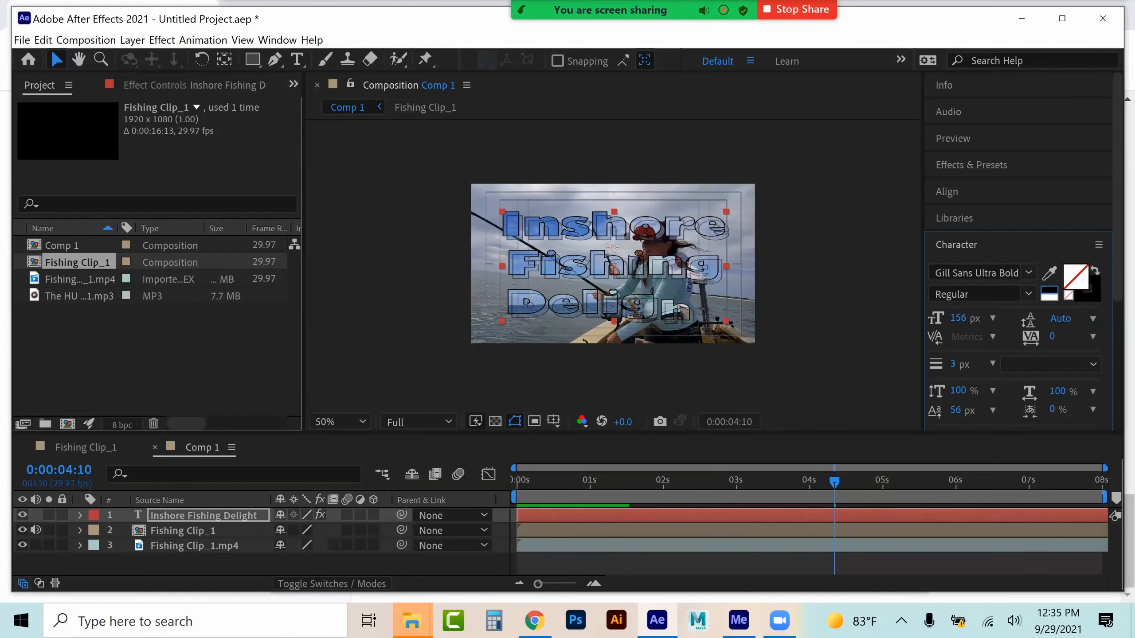
left_click(1050, 363)
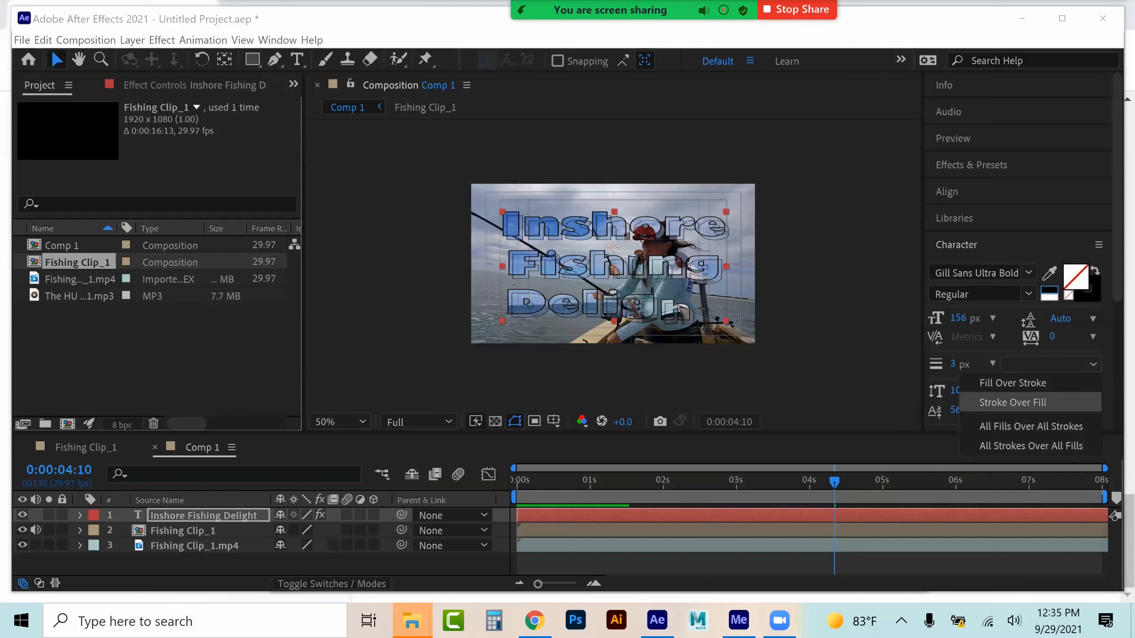
left_click(1013, 402)
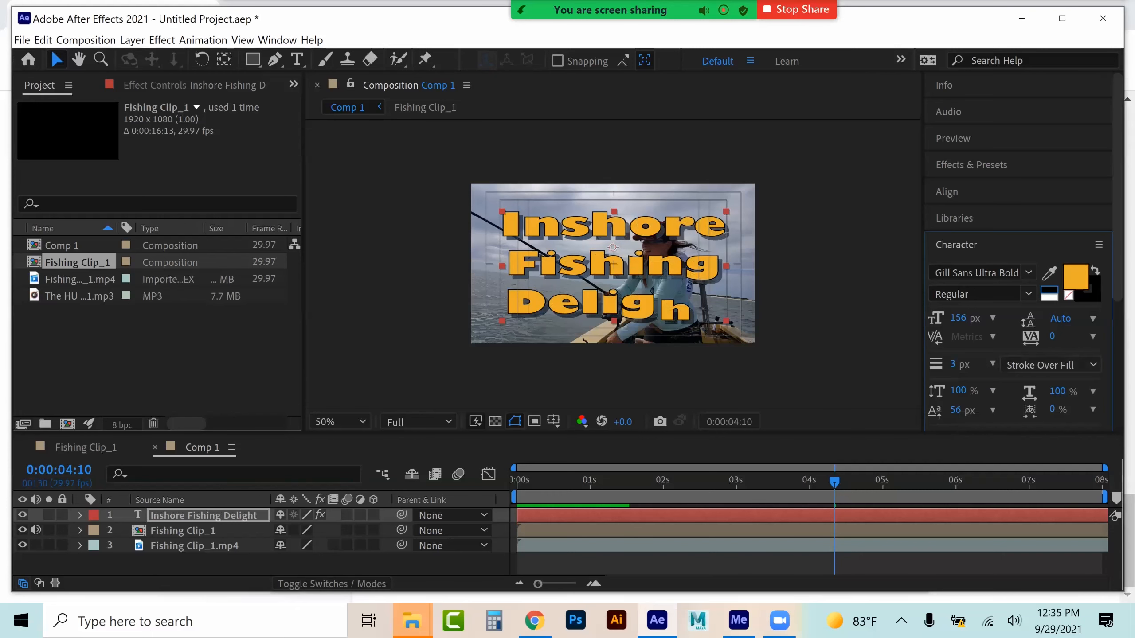
key("ctrl+z")
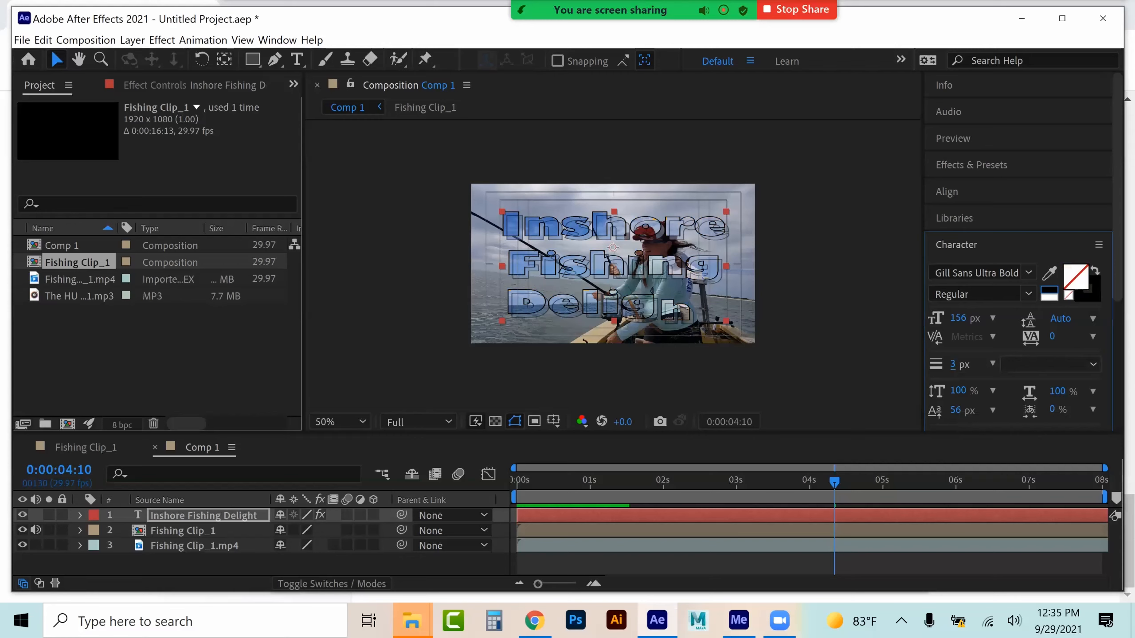
Set the pasted title's stroke width to 7 px
left_click_drag(953, 364, 954, 364)
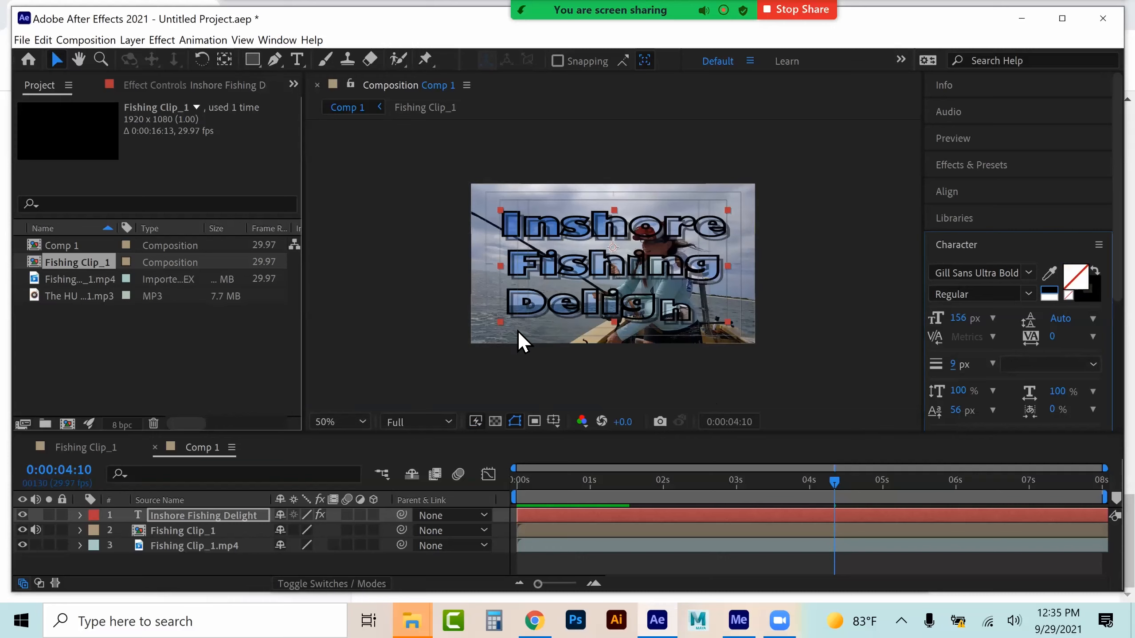
left_click(186, 86)
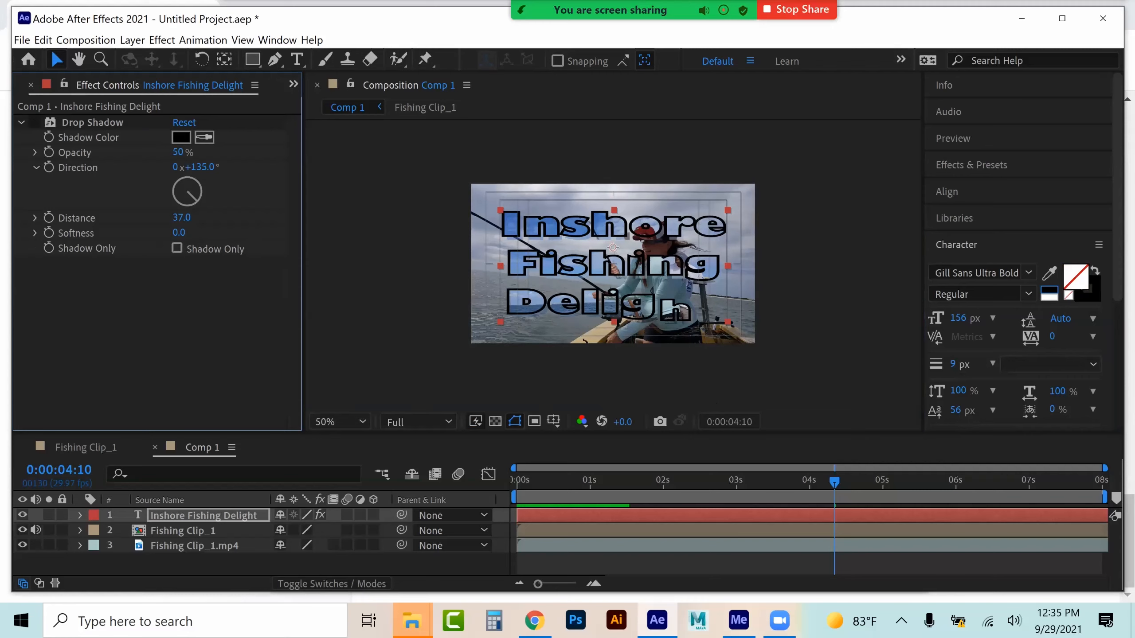
left_click(953, 364)
type("7")
key("Return")
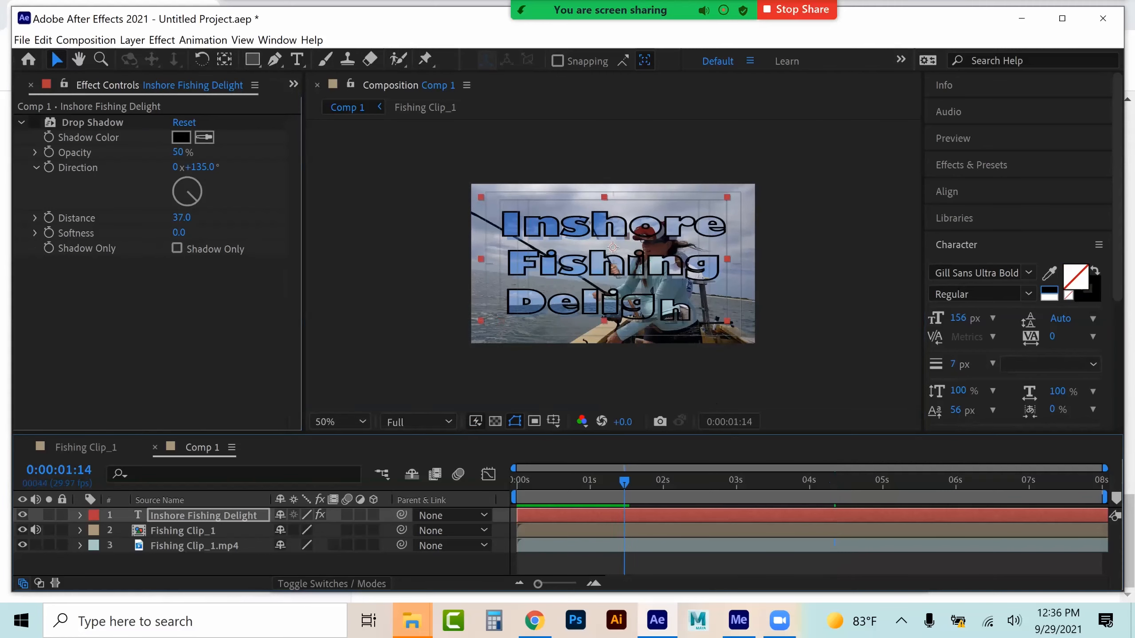
Preview Comp 1 and compare its outlined title against the original title in Fishing Clip_1
key("space")
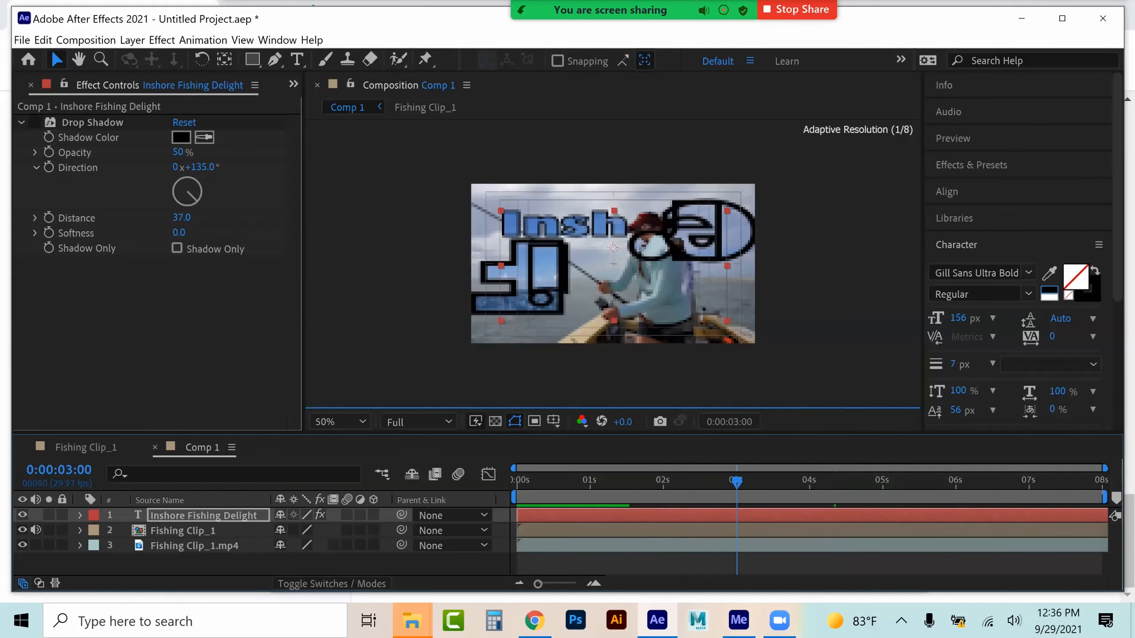
left_click_drag(844, 482, 889, 481)
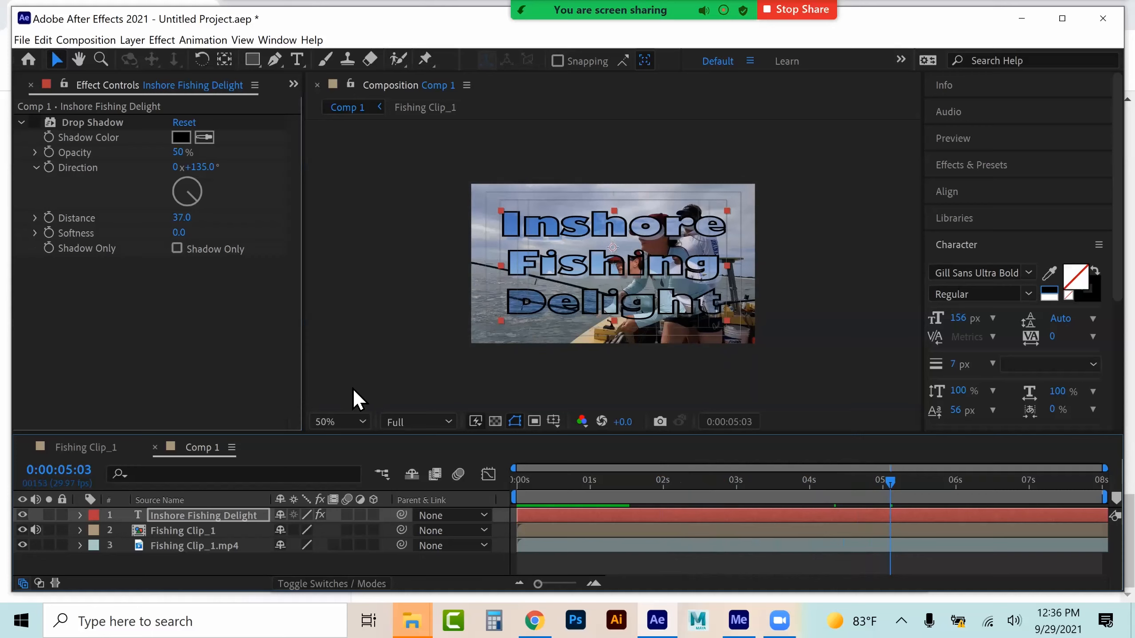
left_click(86, 447)
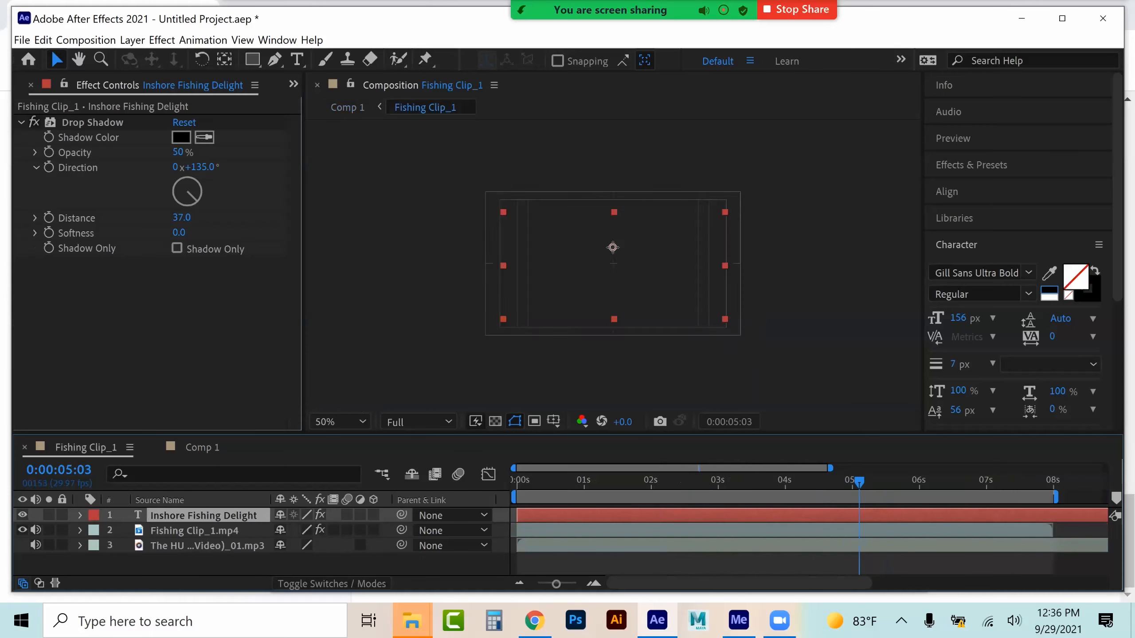
left_click(131, 39)
mouse_move(173, 335)
left_click(572, 214)
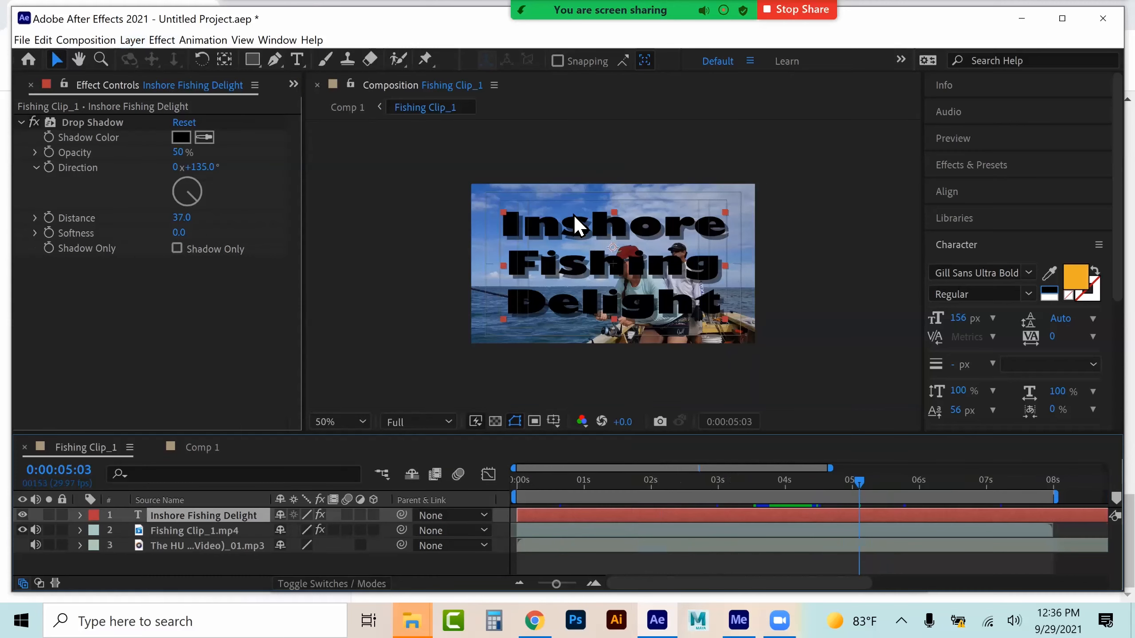
left_click(495, 421)
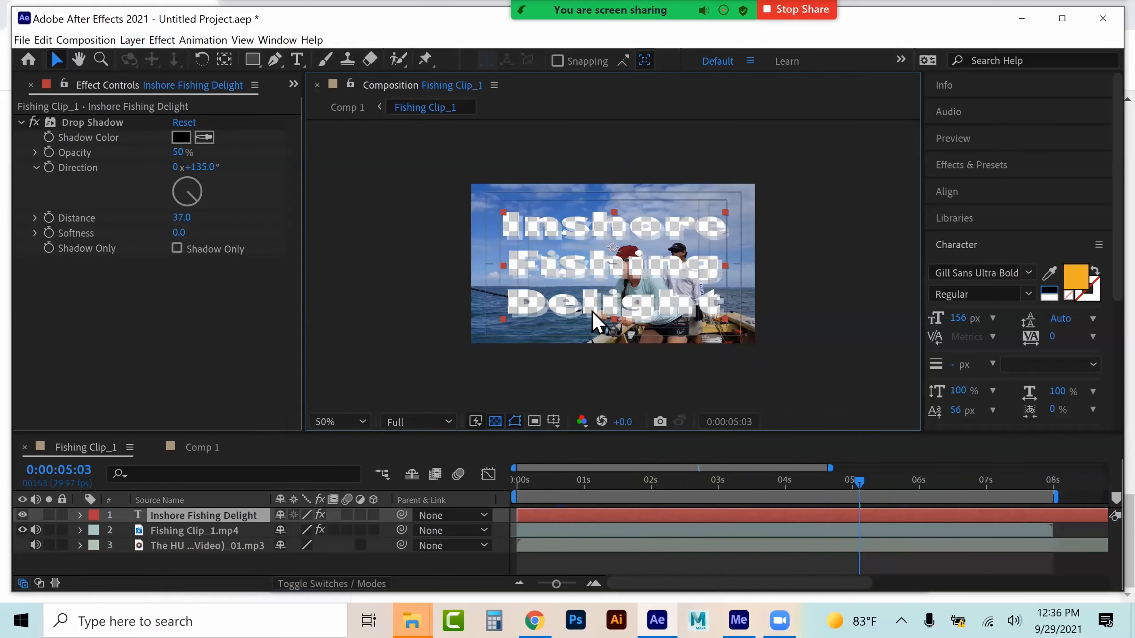
left_click(203, 447)
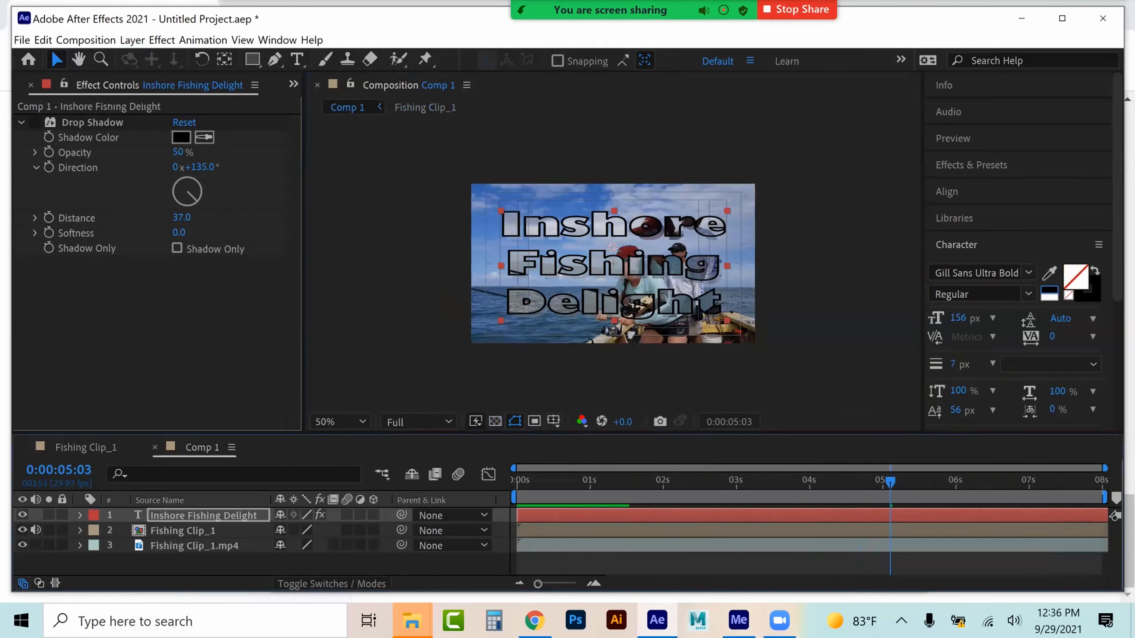
key("space")
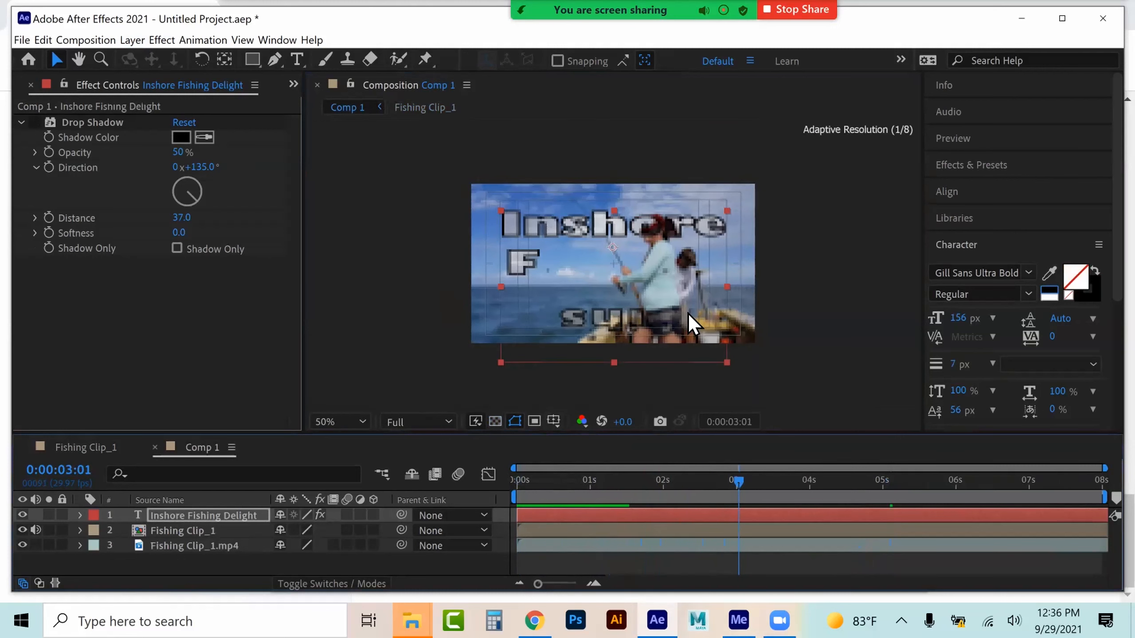
left_click(853, 480)
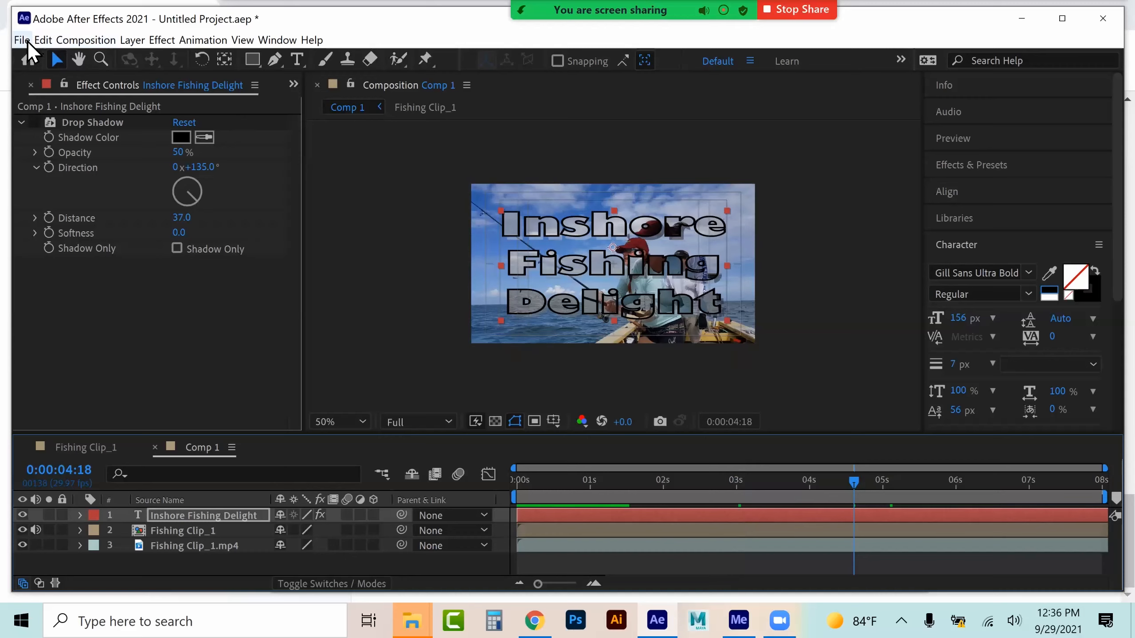
Save the project as Lastname_OpeningTitleb in the Project Folder
left_click(25, 42)
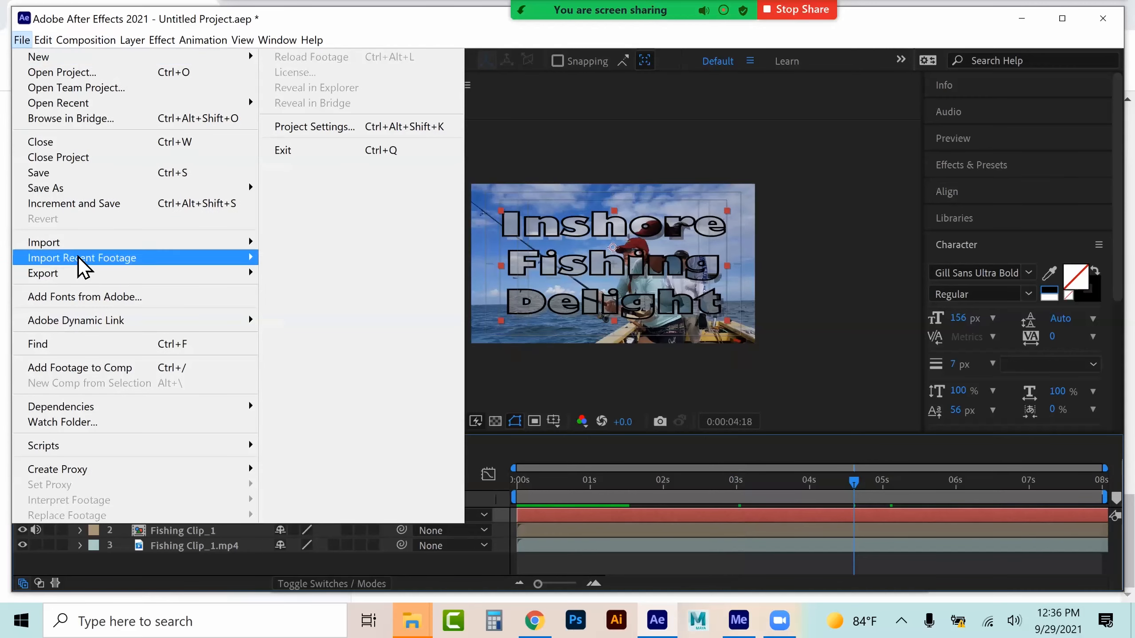
mouse_move(96, 188)
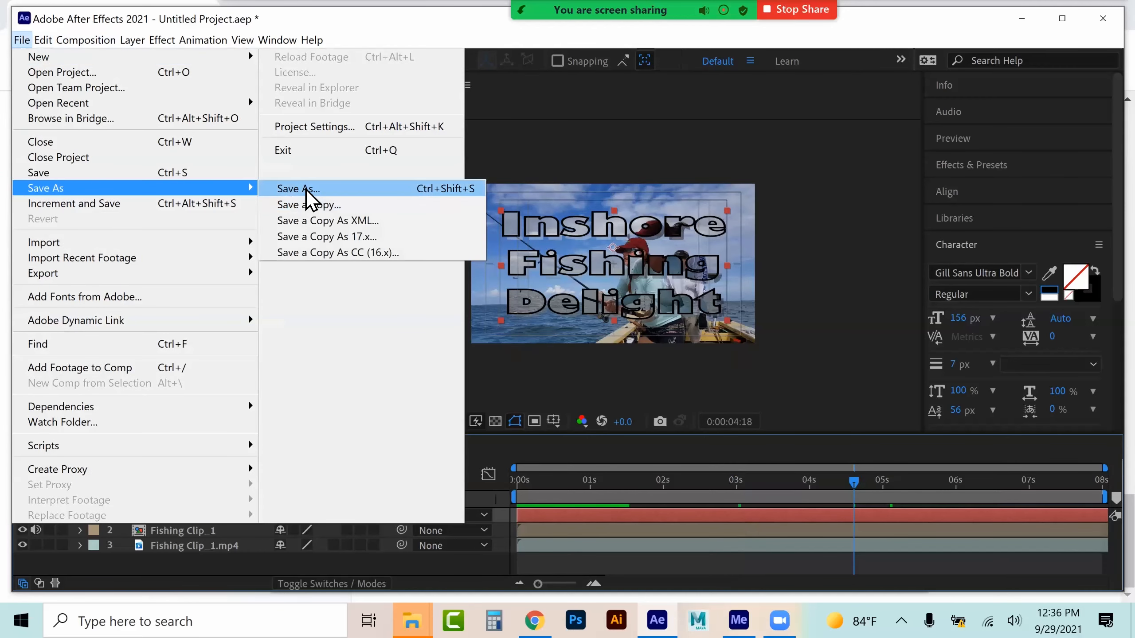
left_click(306, 190)
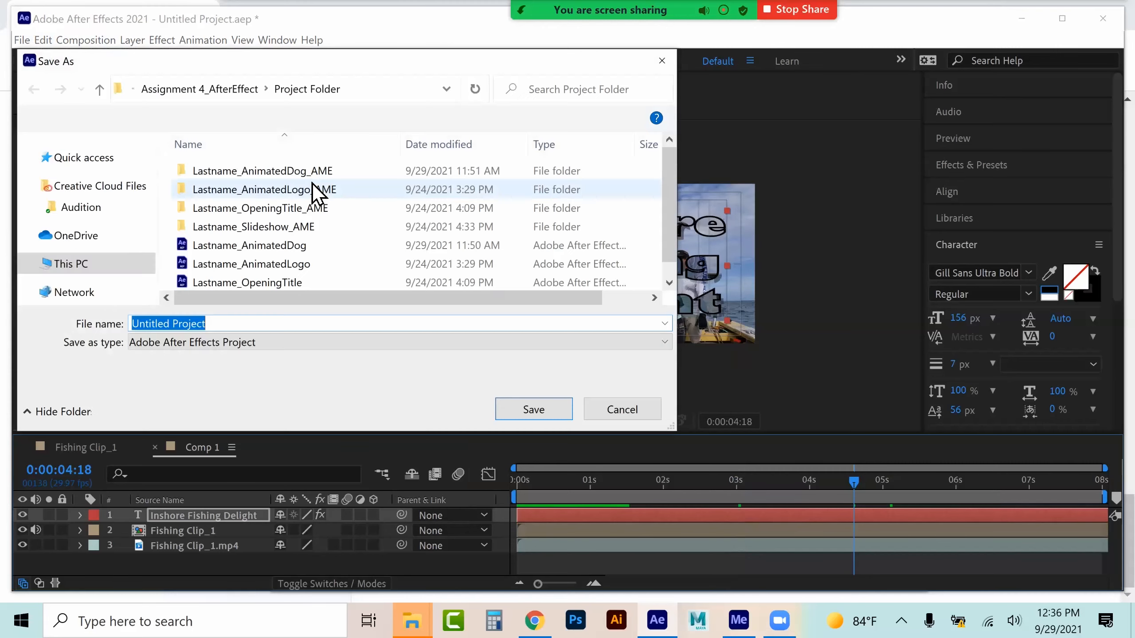
left_click(269, 281)
left_click(275, 331)
type("b")
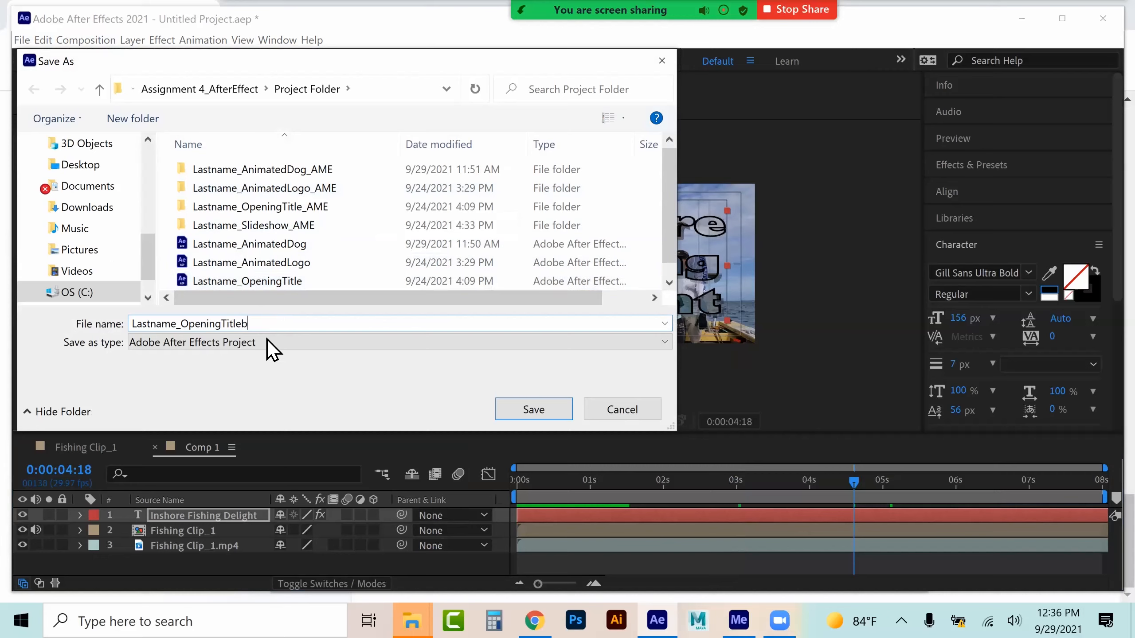
left_click(519, 404)
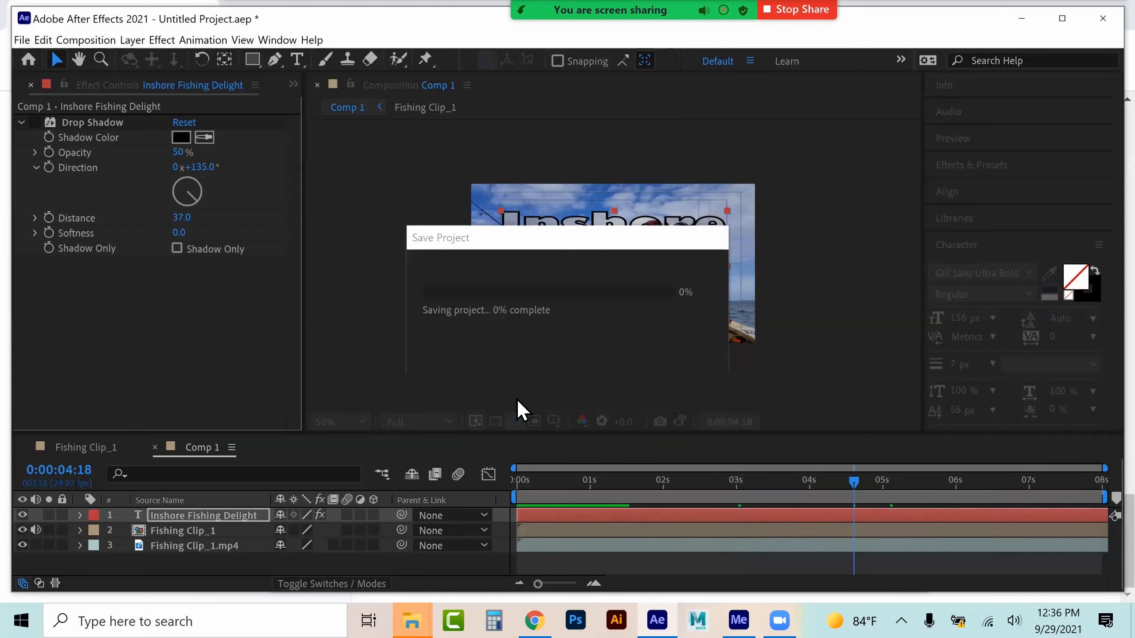
Review the opening title assignment requirements in the browser and return to After Effects
left_click(534, 620)
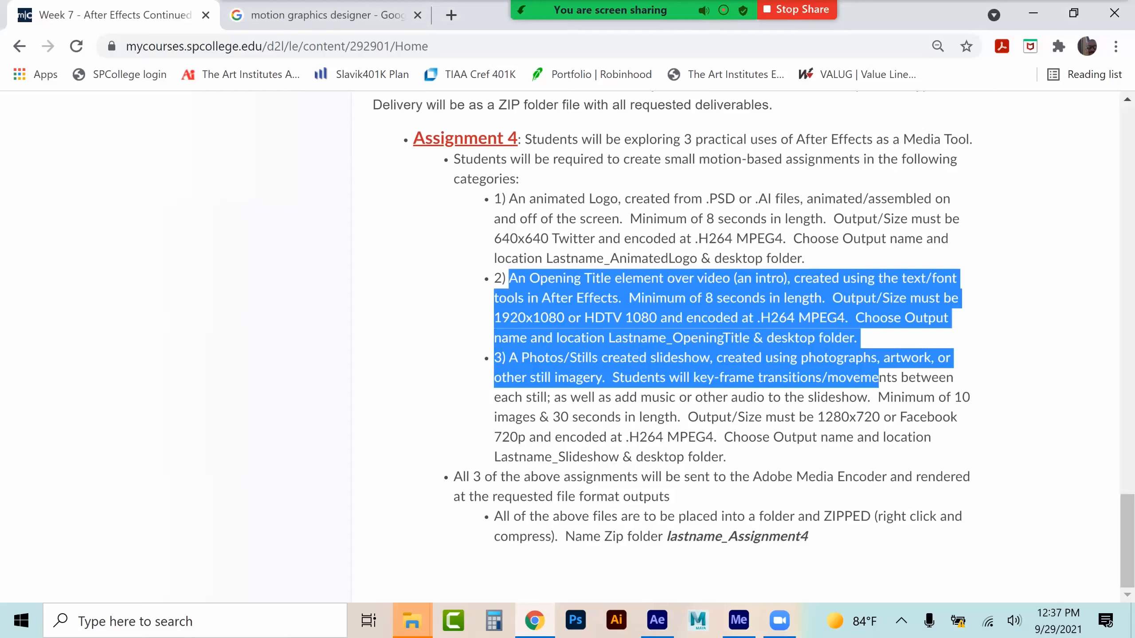
left_click(657, 621)
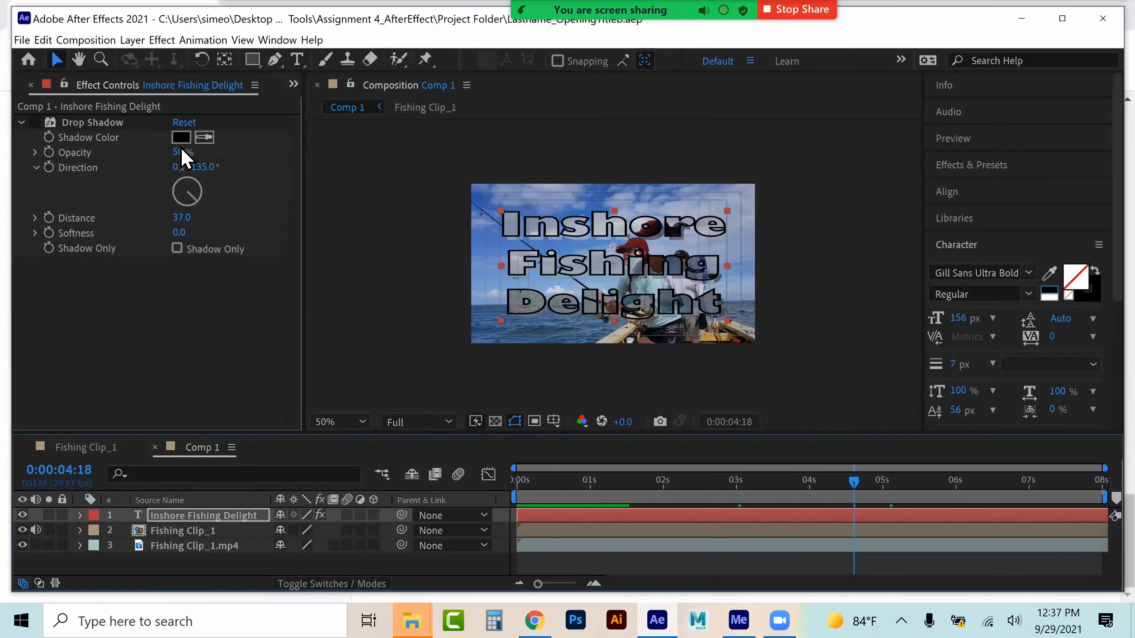
Add the Comp 1 composition to the Render Queue
left_click(27, 37)
mouse_move(202, 273)
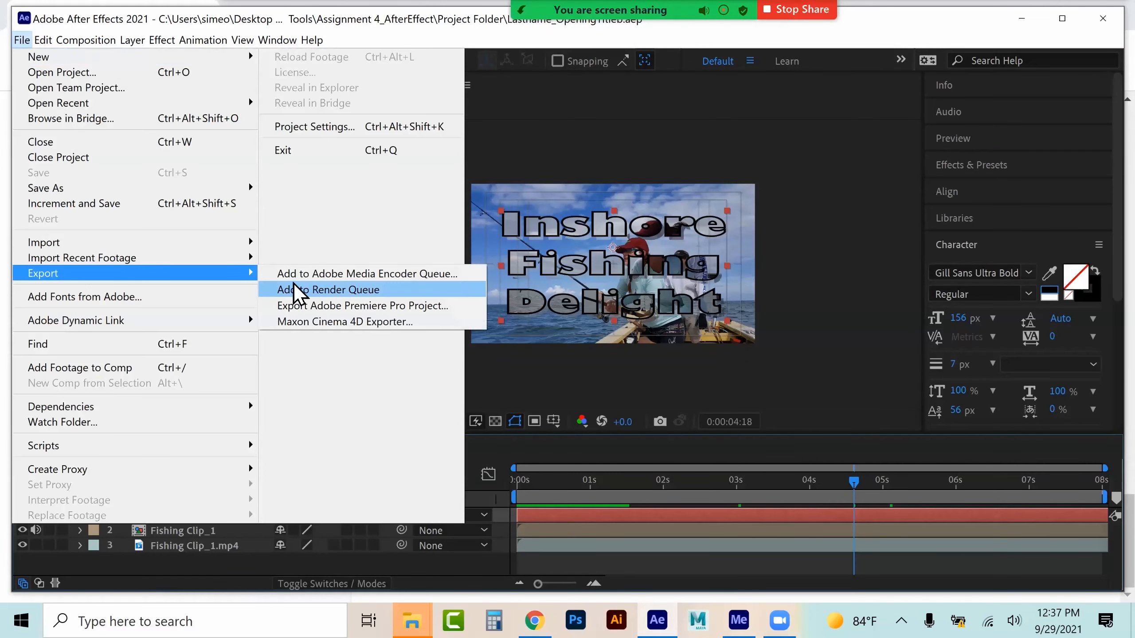
left_click(329, 273)
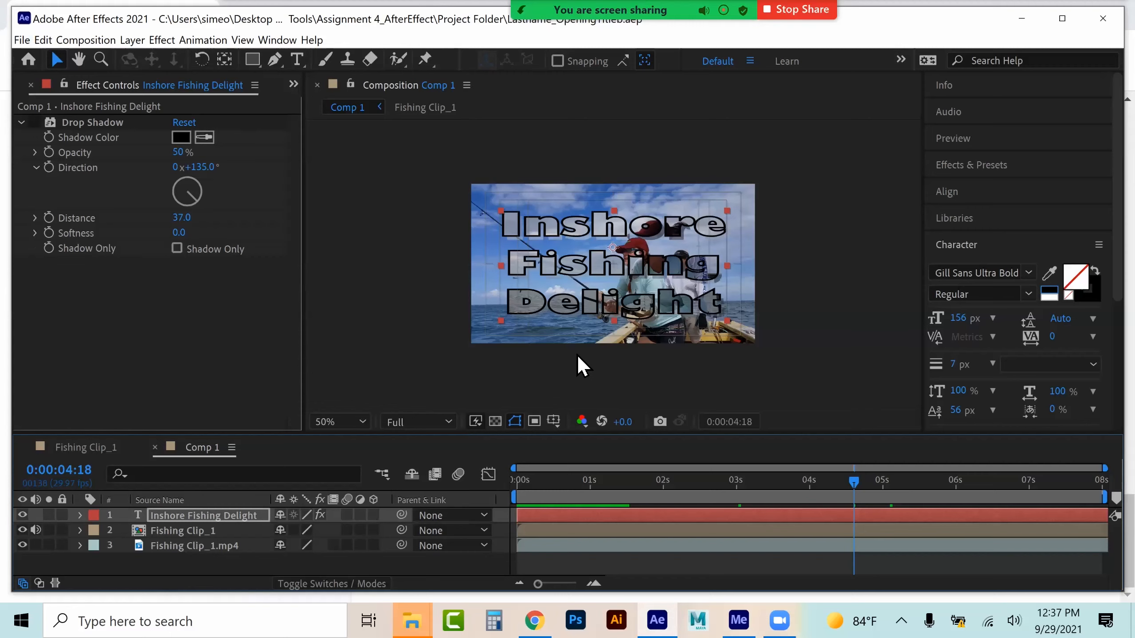
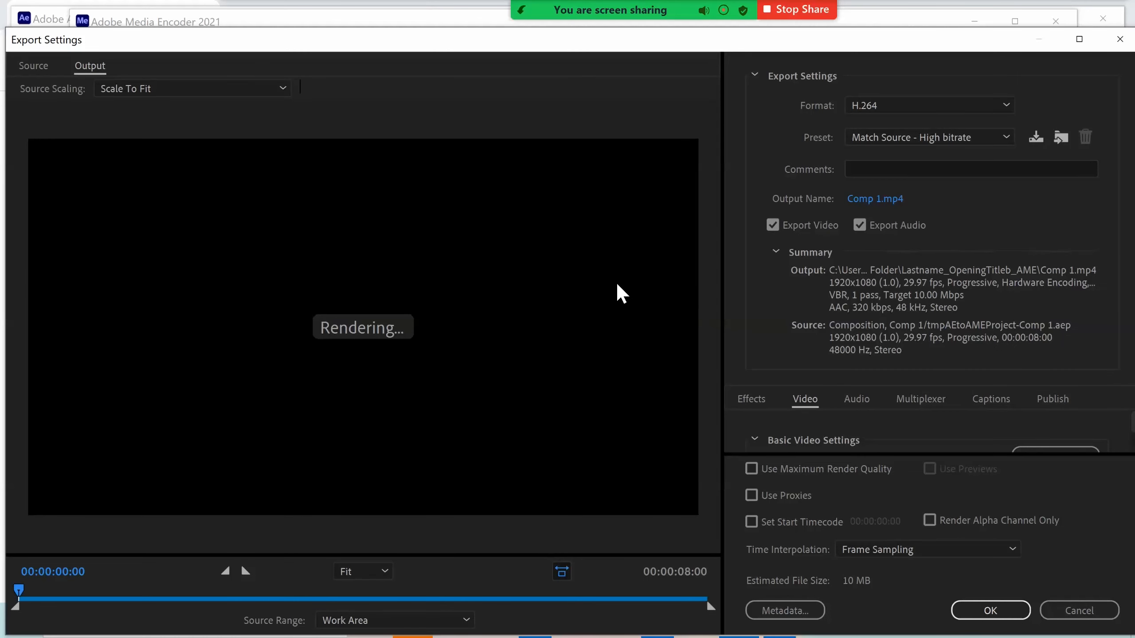
Set the export to H.264 with the Match Source - High bitrate preset and enable Use Maximum Render Quality
left_click_drag(30, 590, 372, 591)
left_click(928, 106)
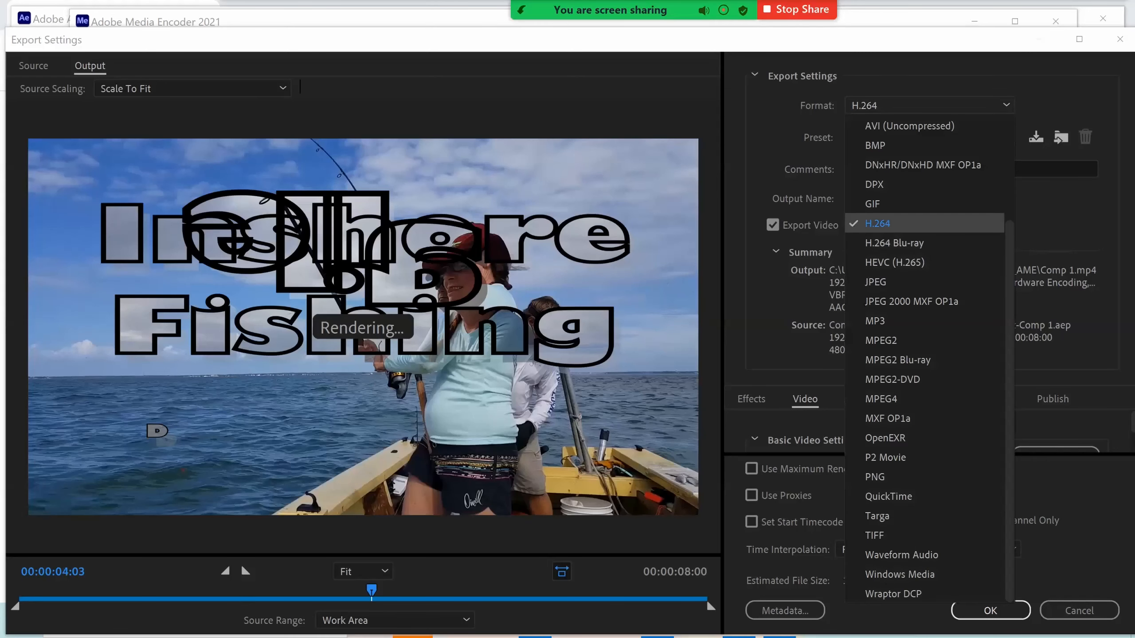
left_click(877, 224)
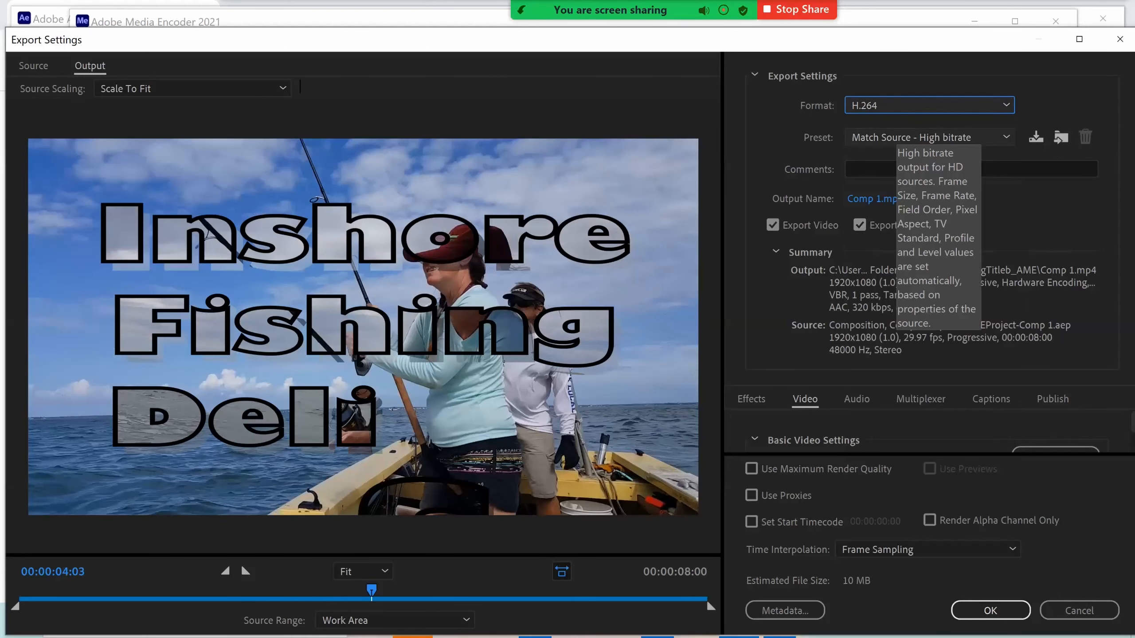
left_click(893, 138)
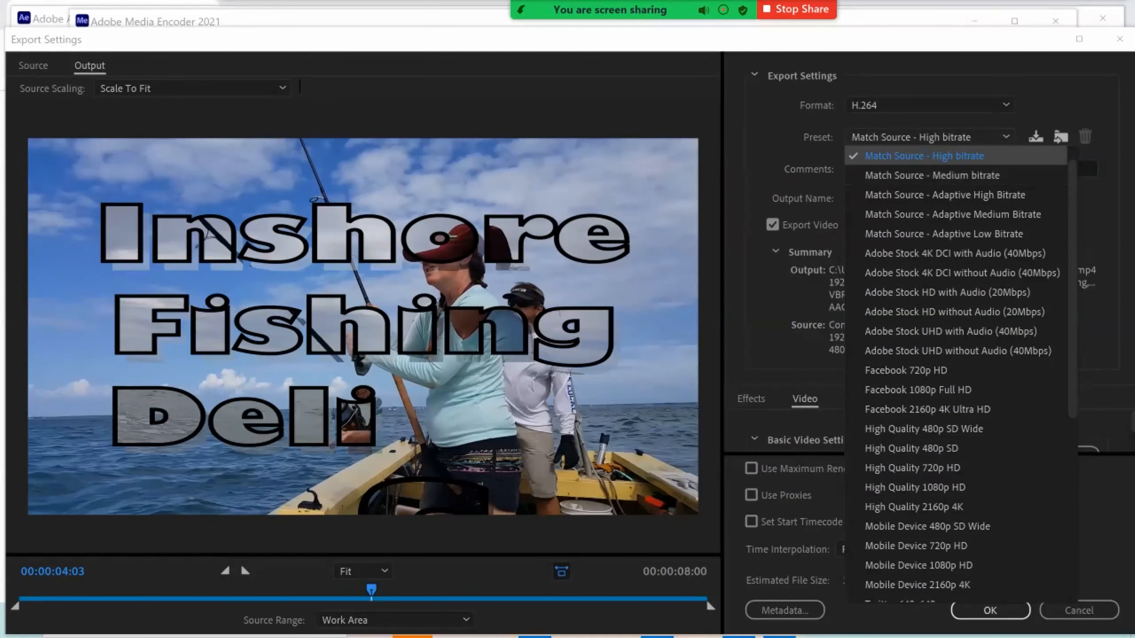
left_click(924, 156)
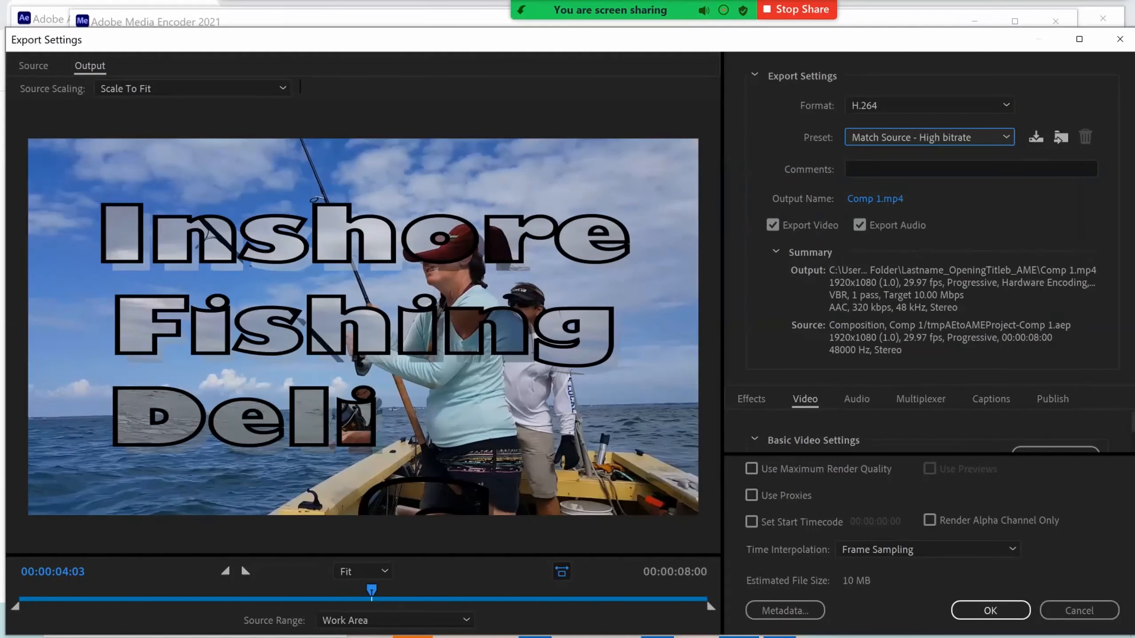
left_click(751, 468)
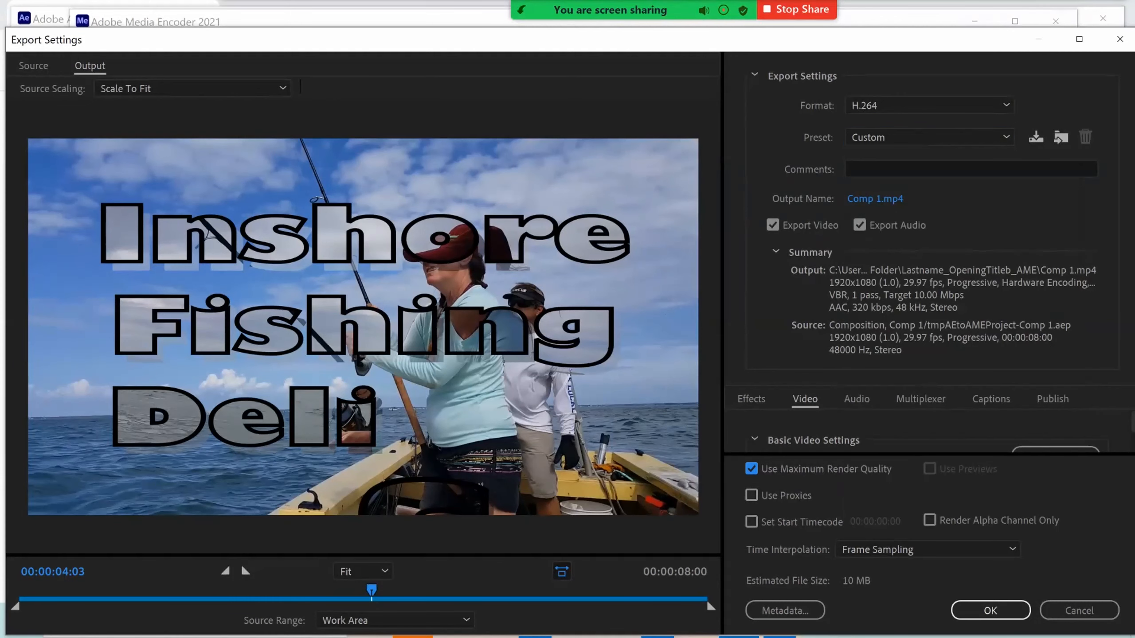
Set the output file to Lastname_OpeningTitleb in the Lastname_Assignment4 folder and accept the export settings
left_click(874, 199)
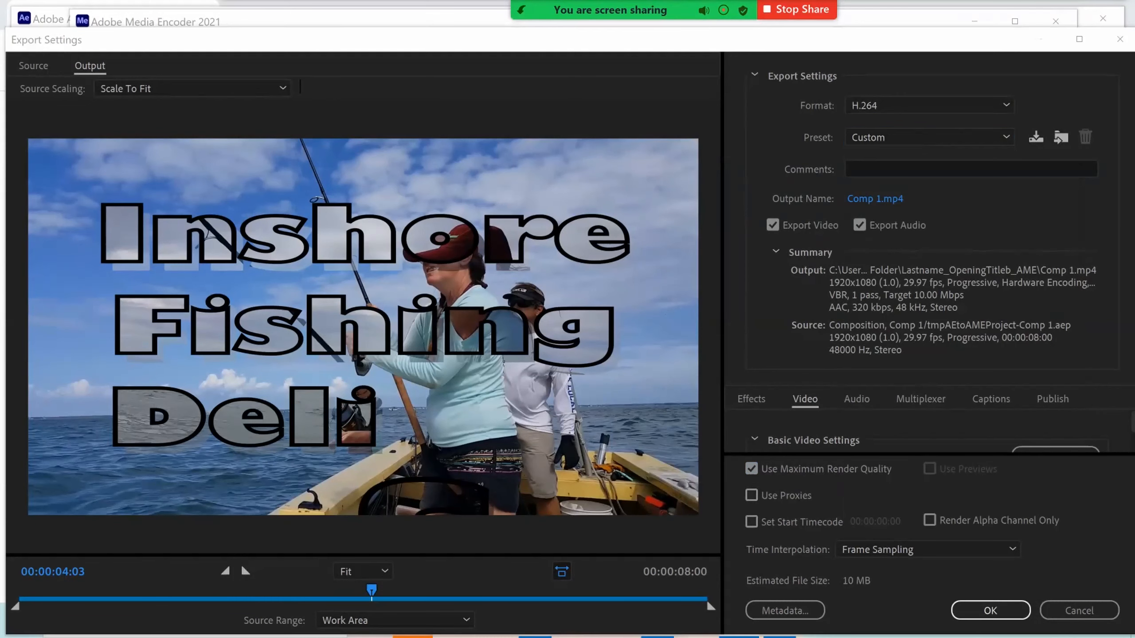
left_click(172, 93)
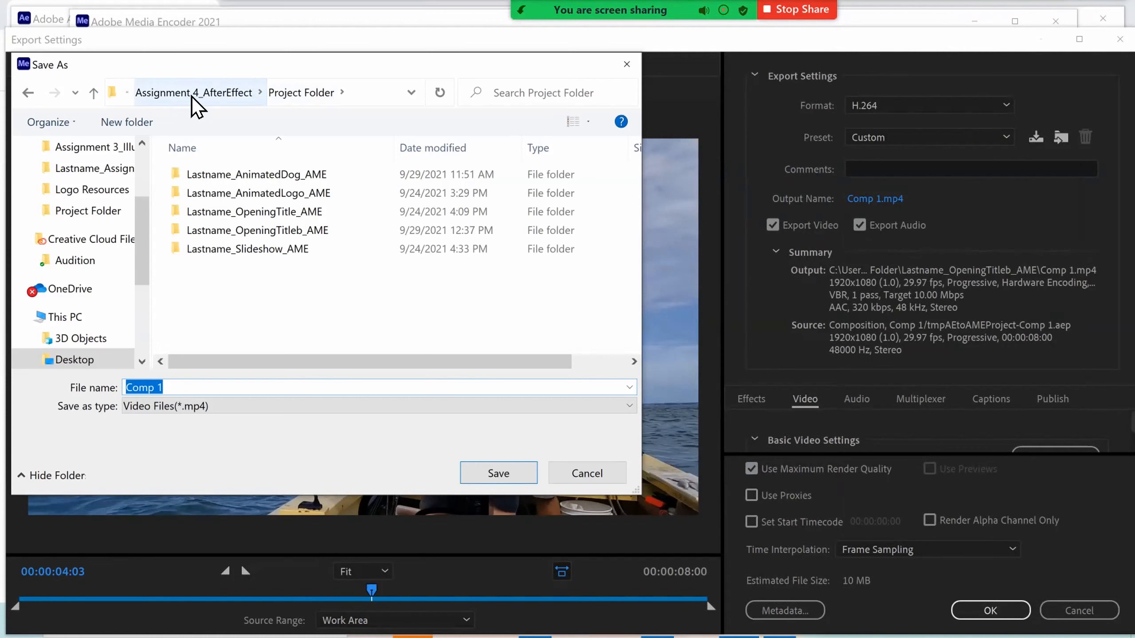
left_click(190, 92)
left_click(240, 194)
double_click(239, 196)
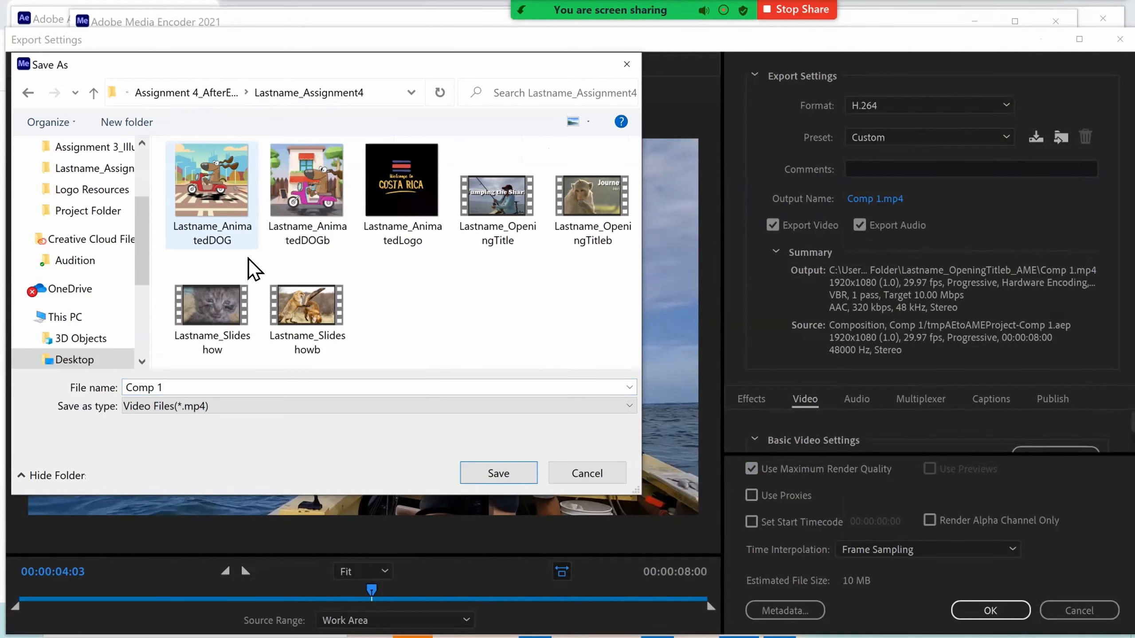
left_click(516, 242)
left_click(285, 390)
type("c")
key("Return")
left_click(989, 610)
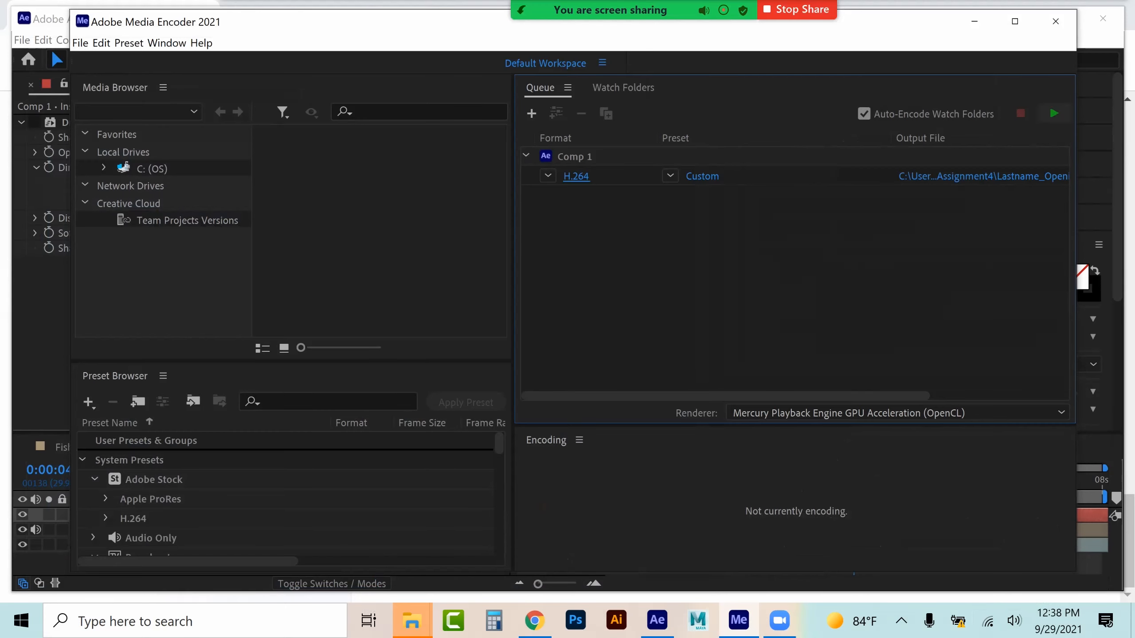
Start encoding the queue, then stop it without finishing the current file
left_click(1054, 113)
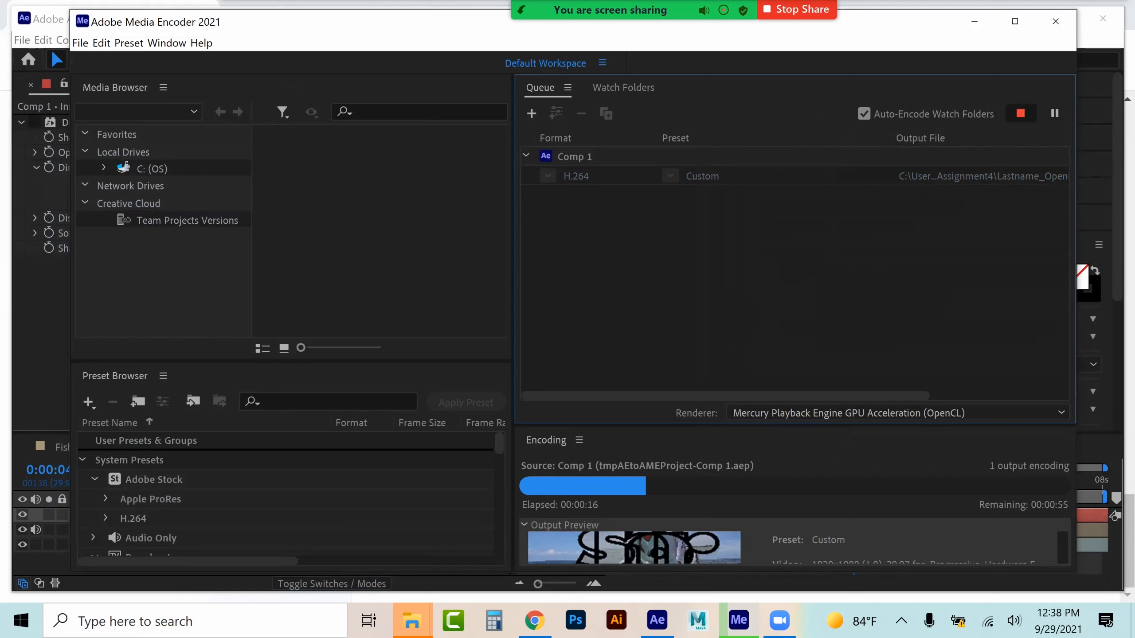
left_click(583, 336)
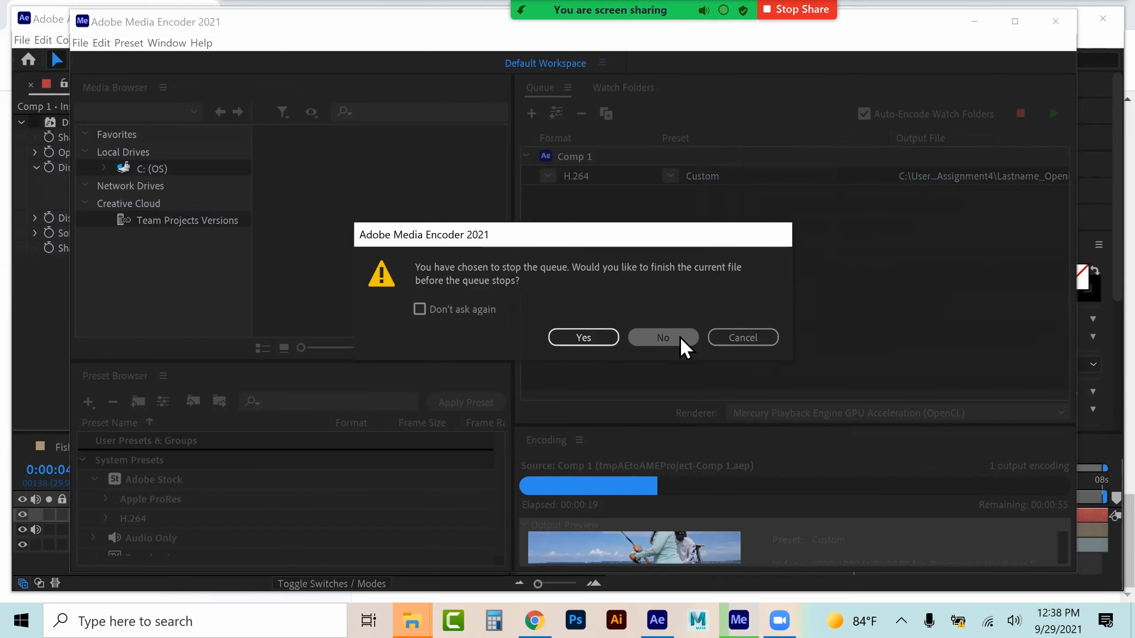
left_click(677, 338)
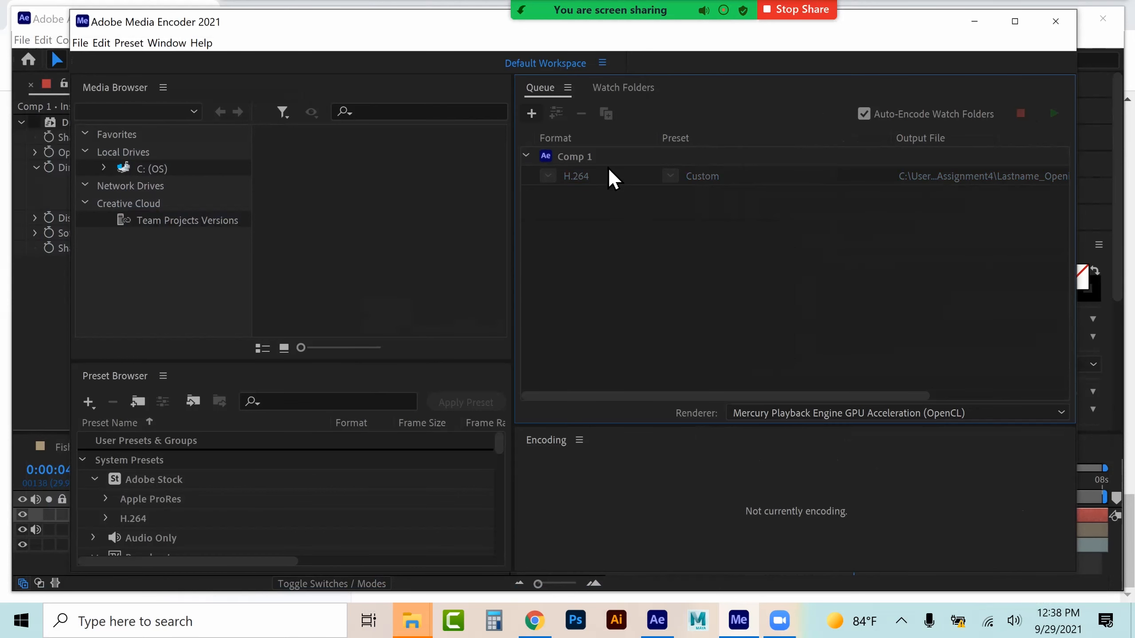
Remove the Comp 1 item from the Media Encoder queue and leave Media Encoder
left_click(611, 163)
key("Delete")
left_click(686, 358)
left_click(973, 21)
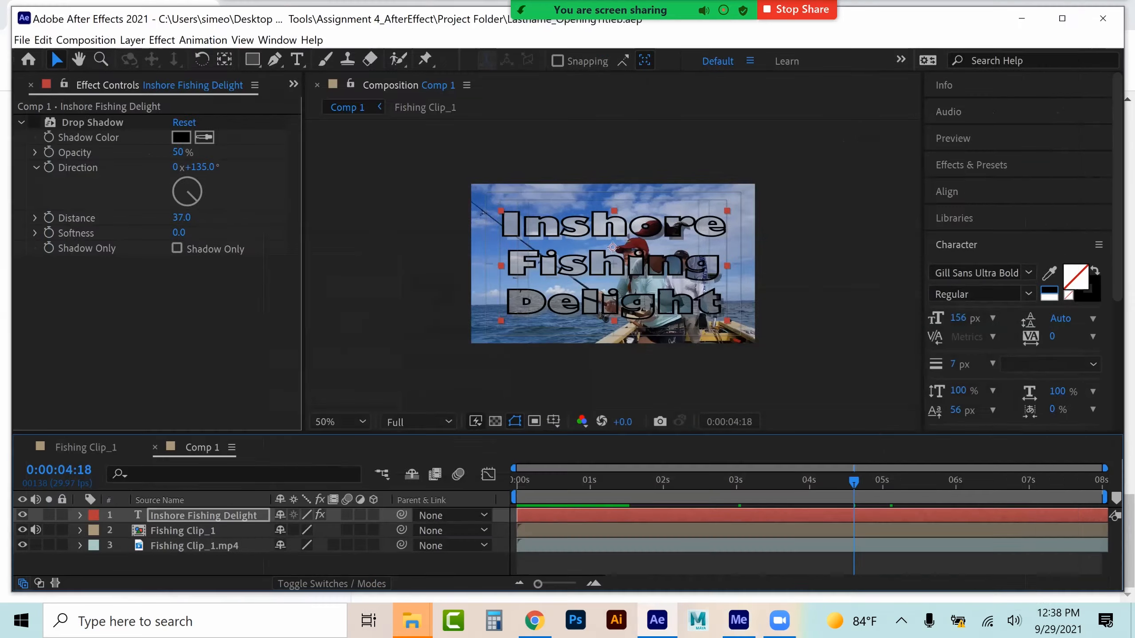
Create a new, empty After Effects project
left_click(22, 39)
mouse_move(43, 42)
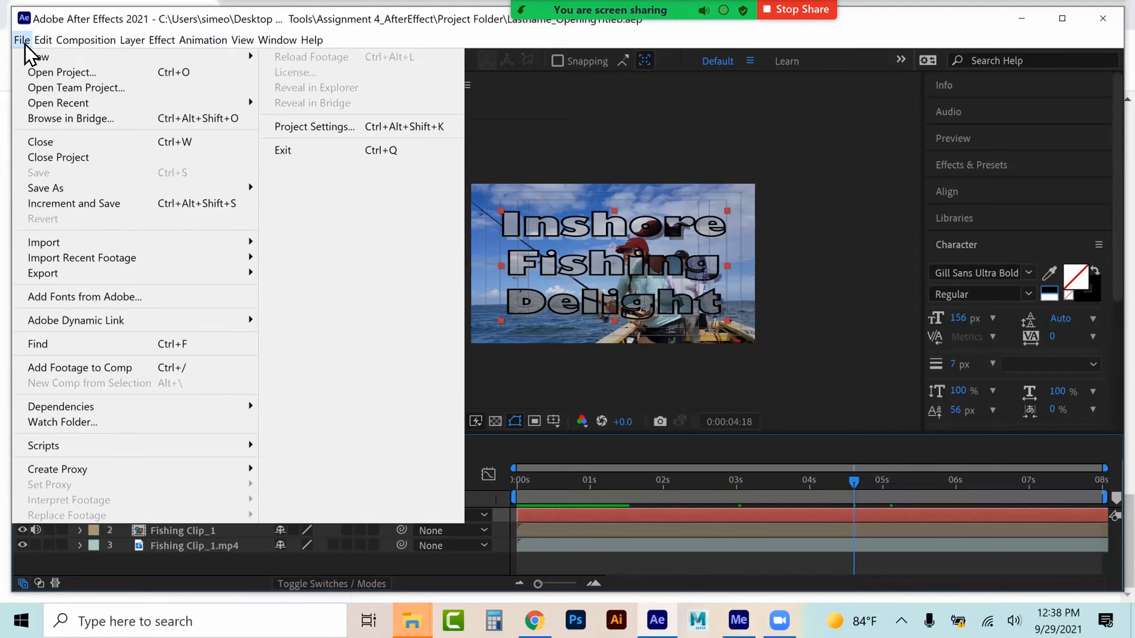
mouse_move(169, 57)
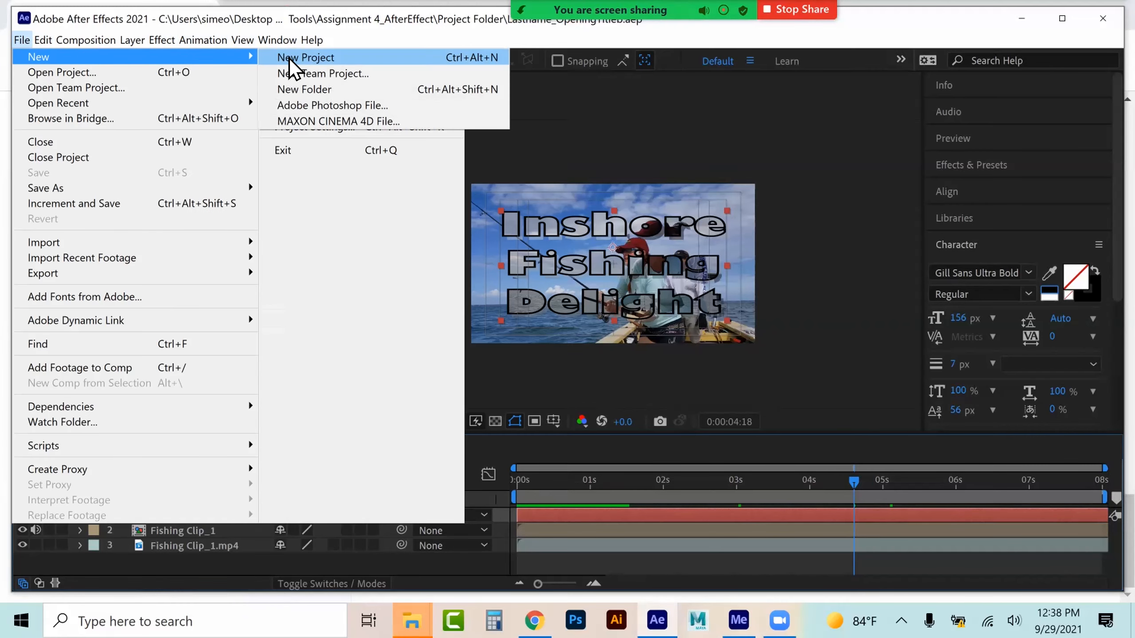
left_click(301, 56)
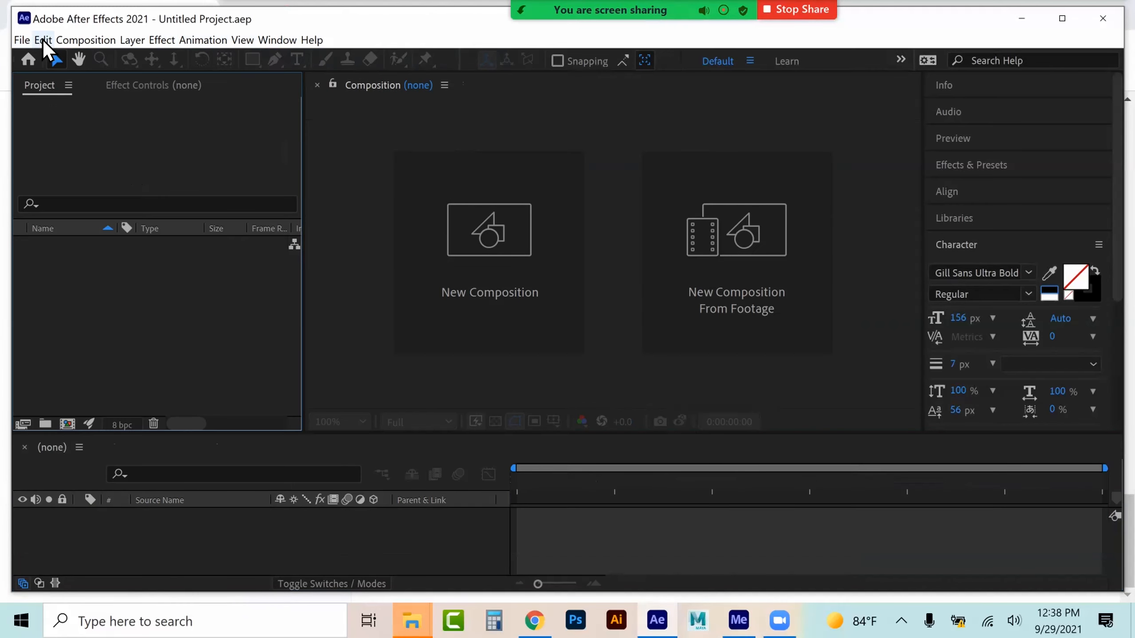
Purge all memory and disk cache, clearing the disk cache for all versions
left_click(43, 40)
mouse_move(174, 344)
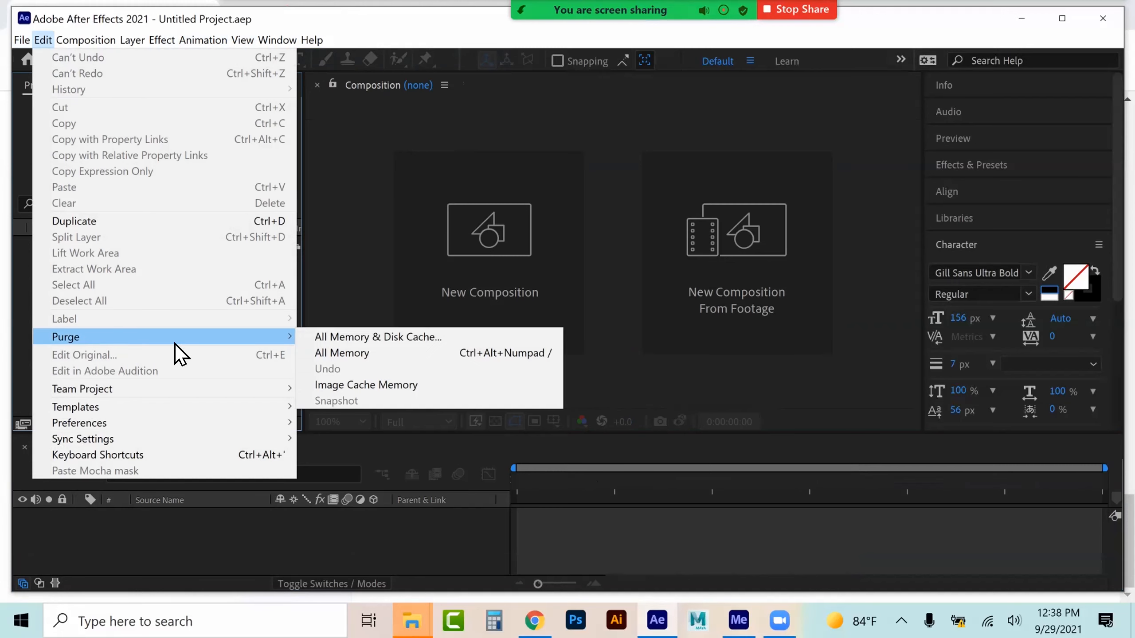
left_click(357, 340)
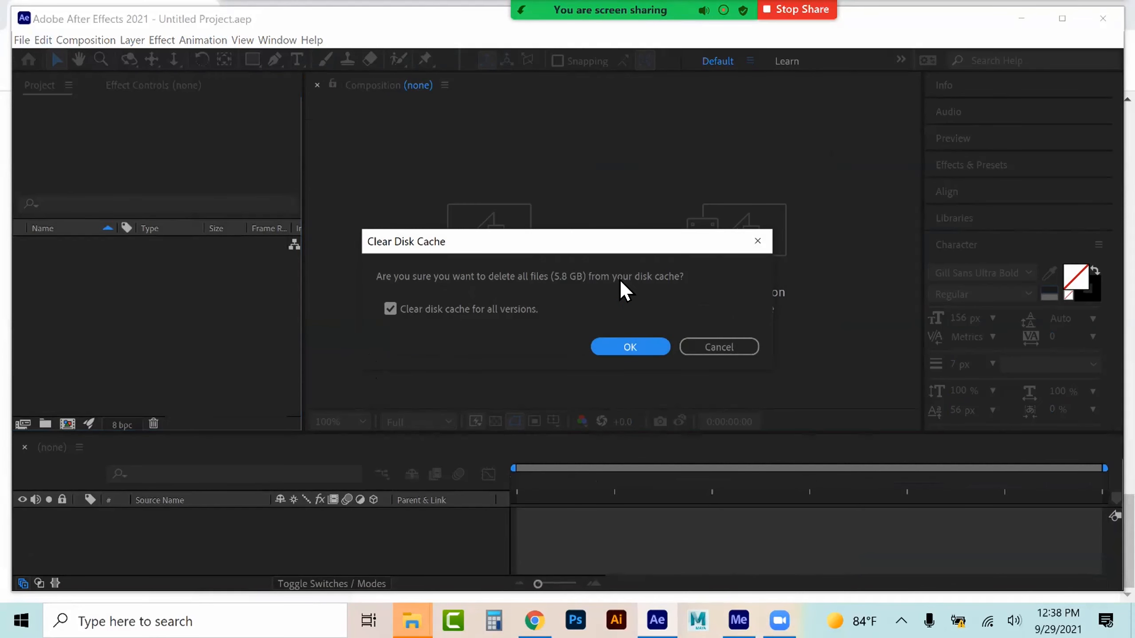
left_click(635, 352)
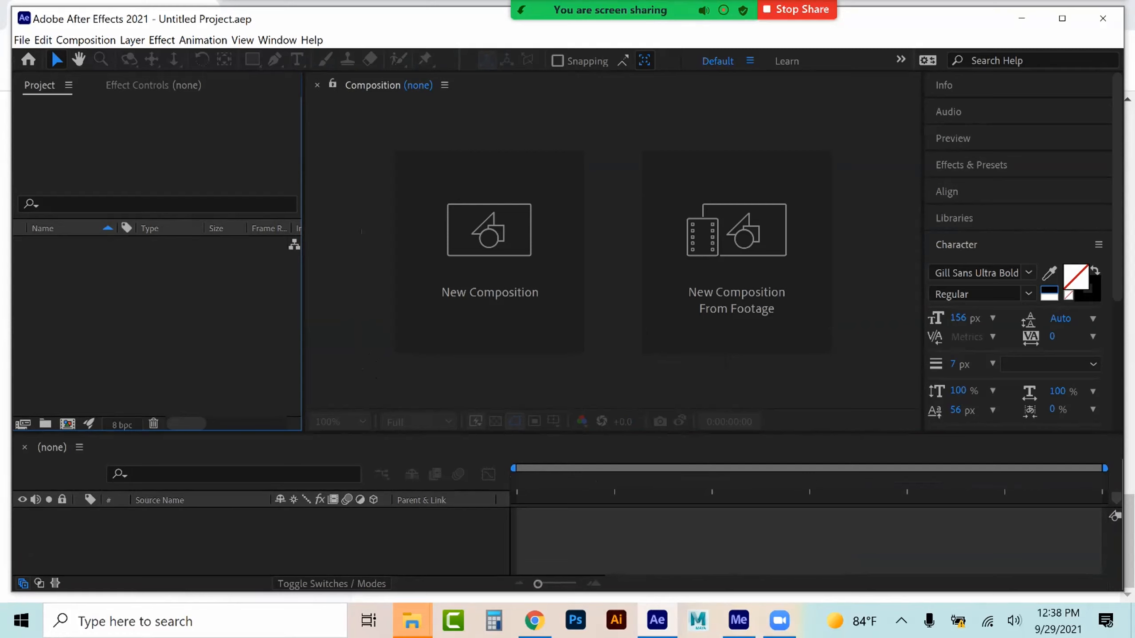
Review the slideshow requirements of the assignment in the browser and return to After Effects
left_click(534, 621)
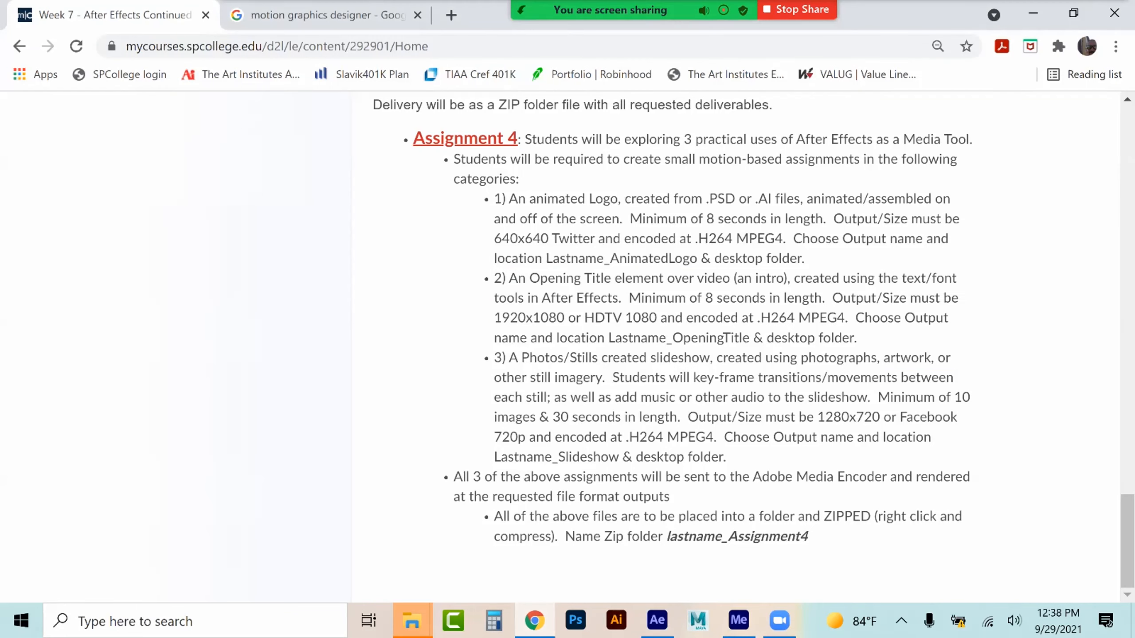
left_click_drag(509, 358, 726, 457)
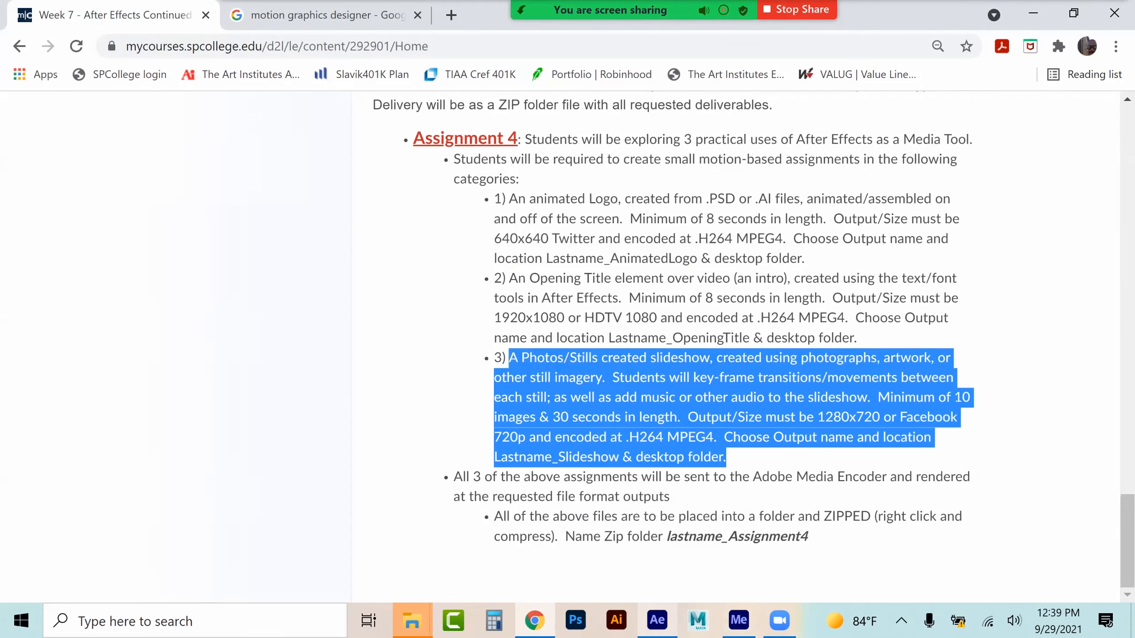
left_click(657, 620)
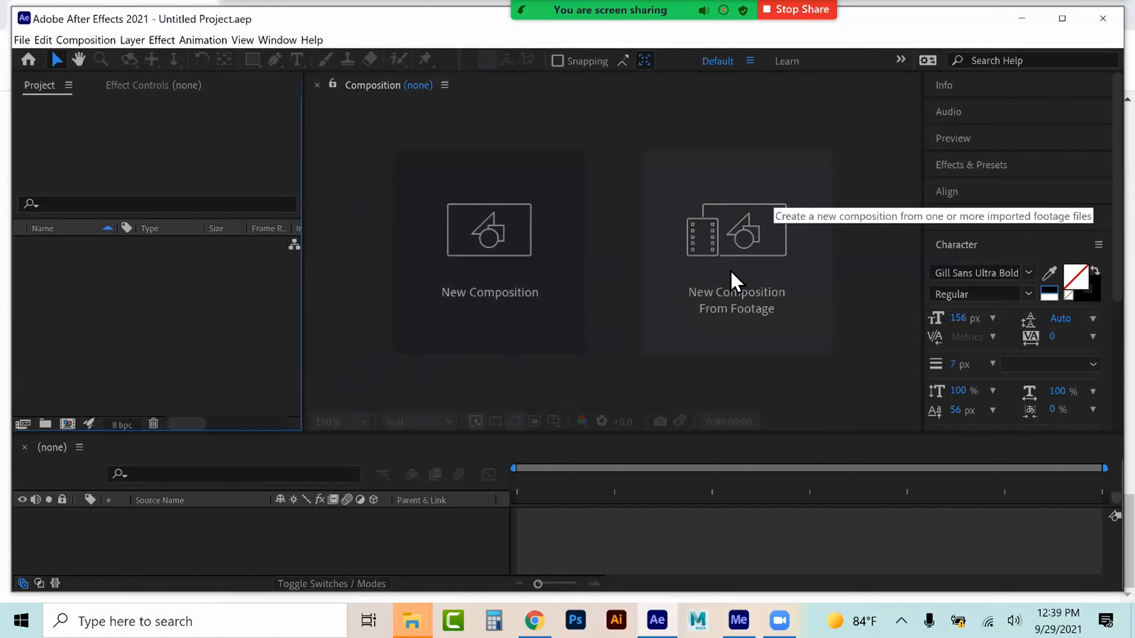
Open the Photos > CAts folder in File Explorer and select all ten Sad Cats images
mouse_move(411, 621)
left_click(342, 540)
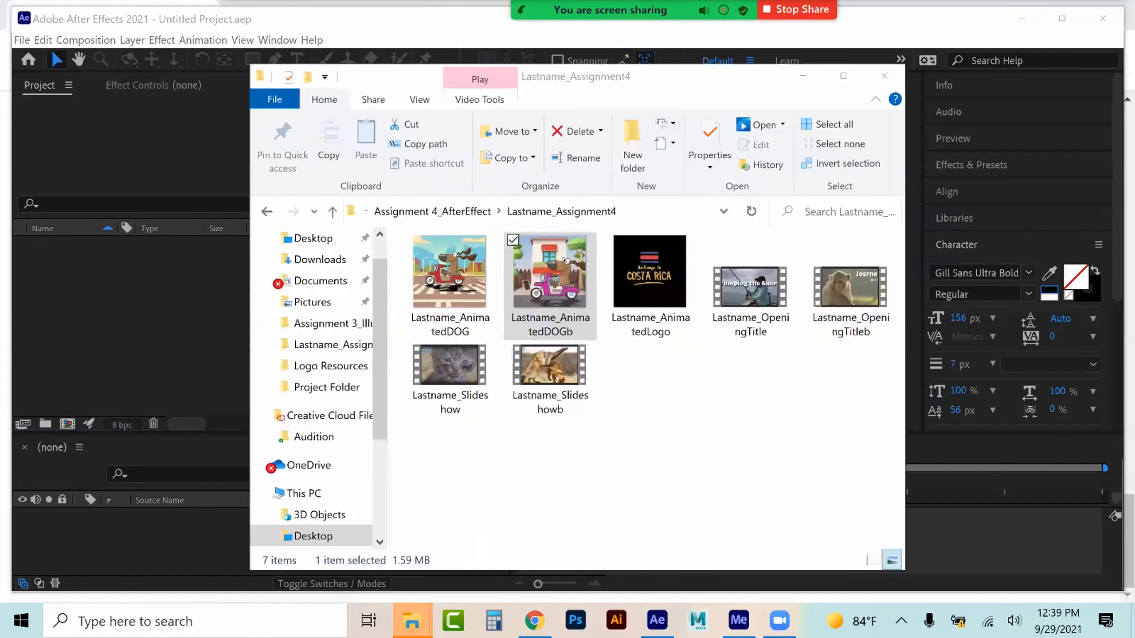
left_click(446, 214)
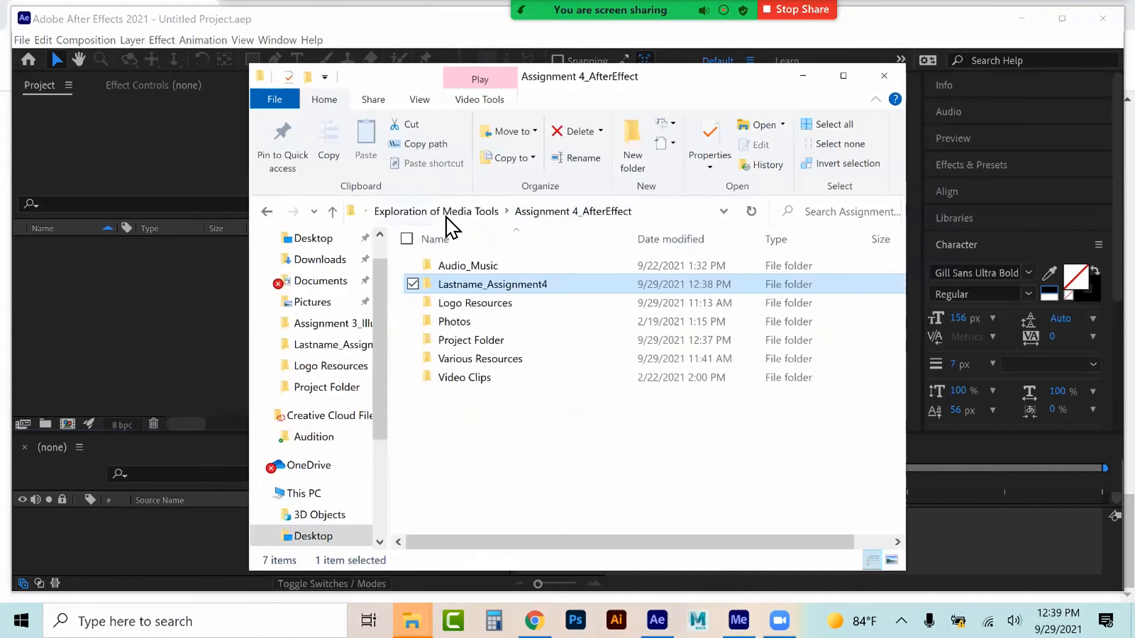
double_click(464, 313)
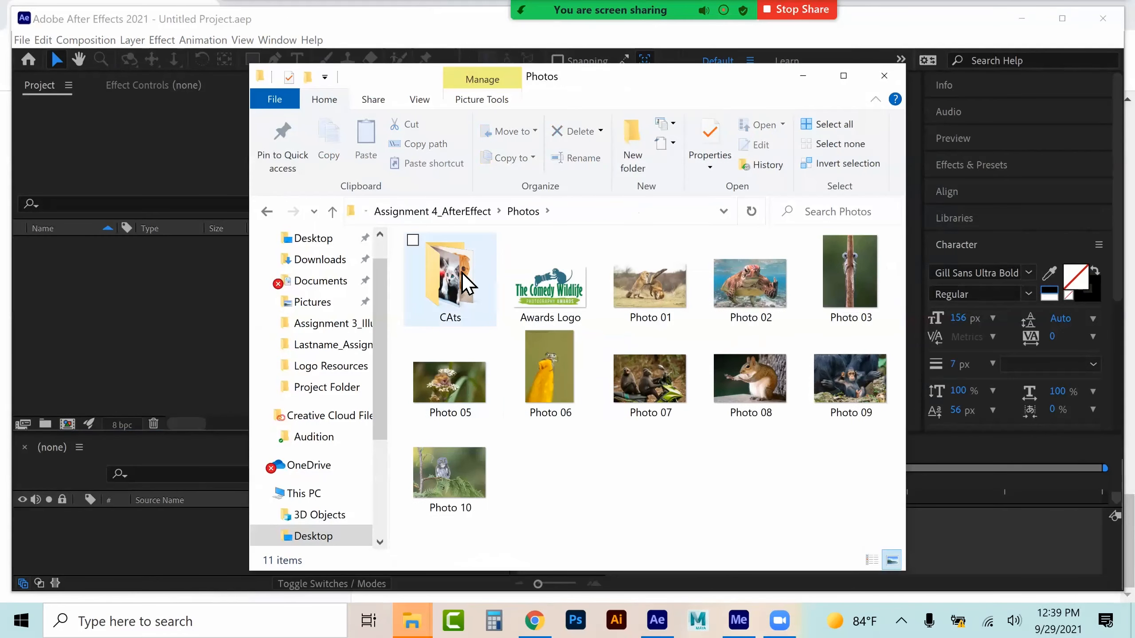
double_click(462, 273)
left_click_drag(856, 512, 466, 268)
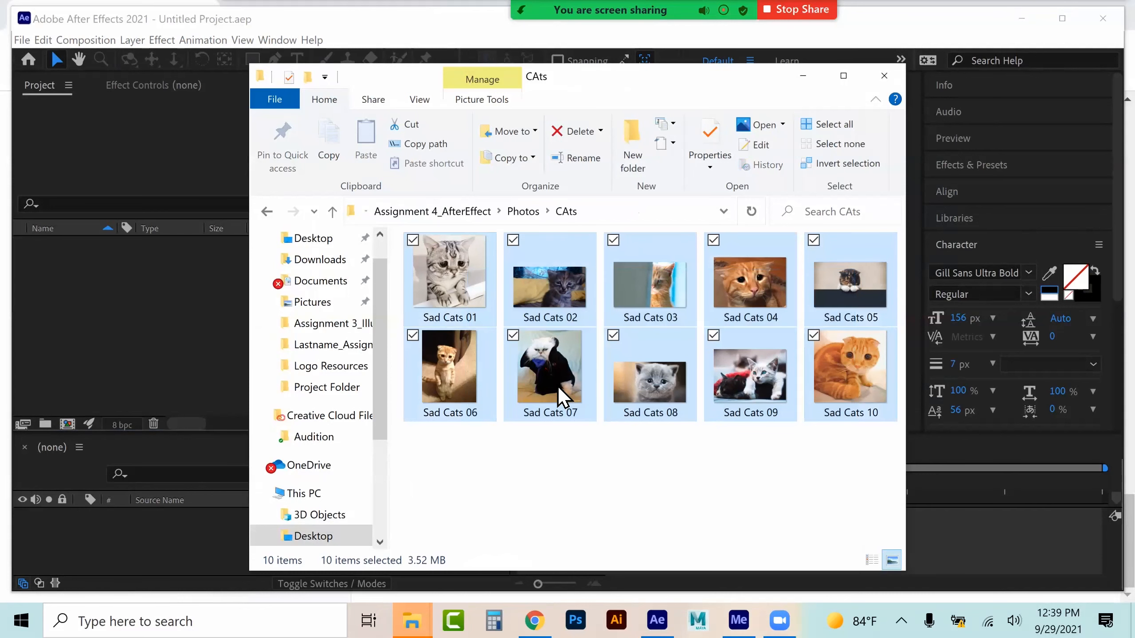
Import the ten Sad Cats images into the project
left_click_drag(459, 358, 116, 313)
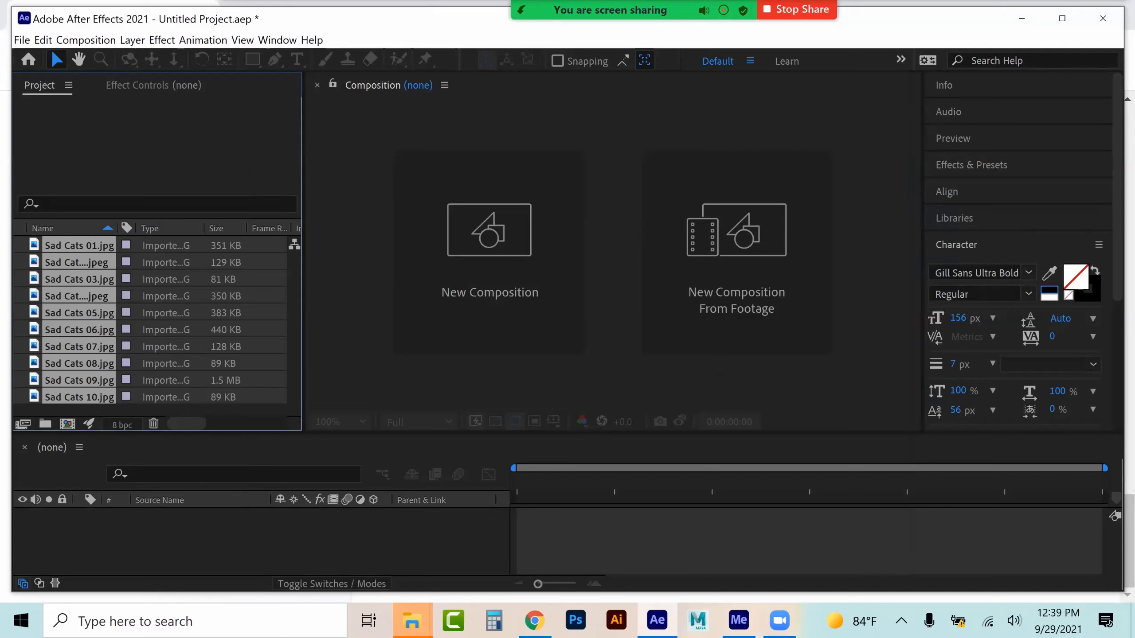
left_click_drag(545, 432, 542, 406)
Create a single sequenced composition from the images, sized from Sad Cats 01.jpg, with 4-second stills and 1-second cross-dissolve overlaps
left_click_drag(56, 246, 180, 537)
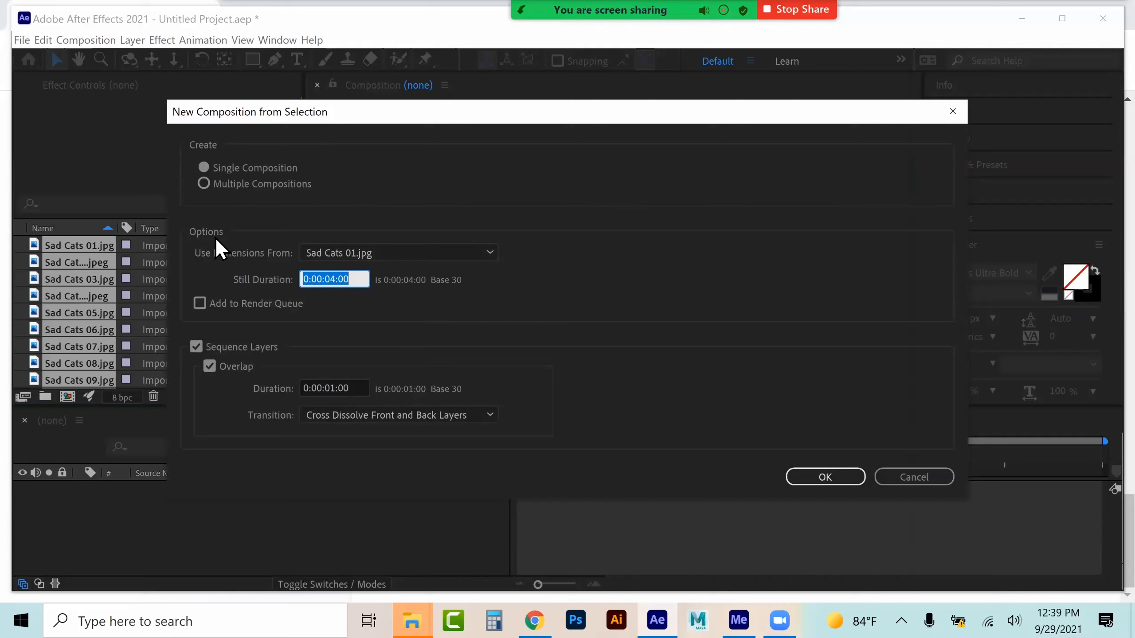
left_click(339, 255)
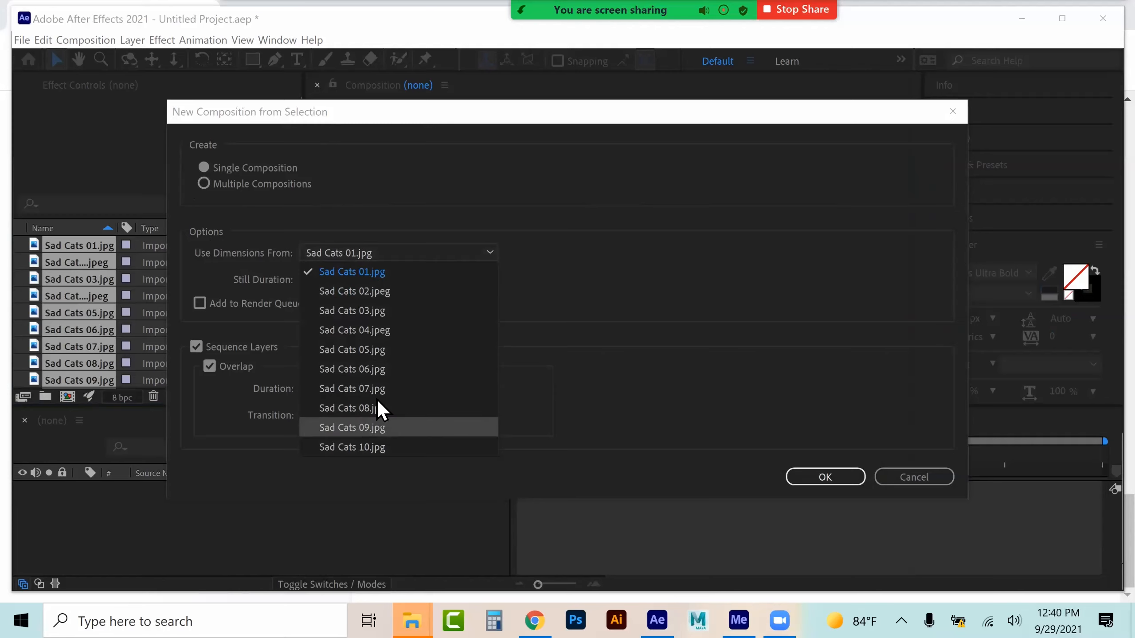
left_click(417, 236)
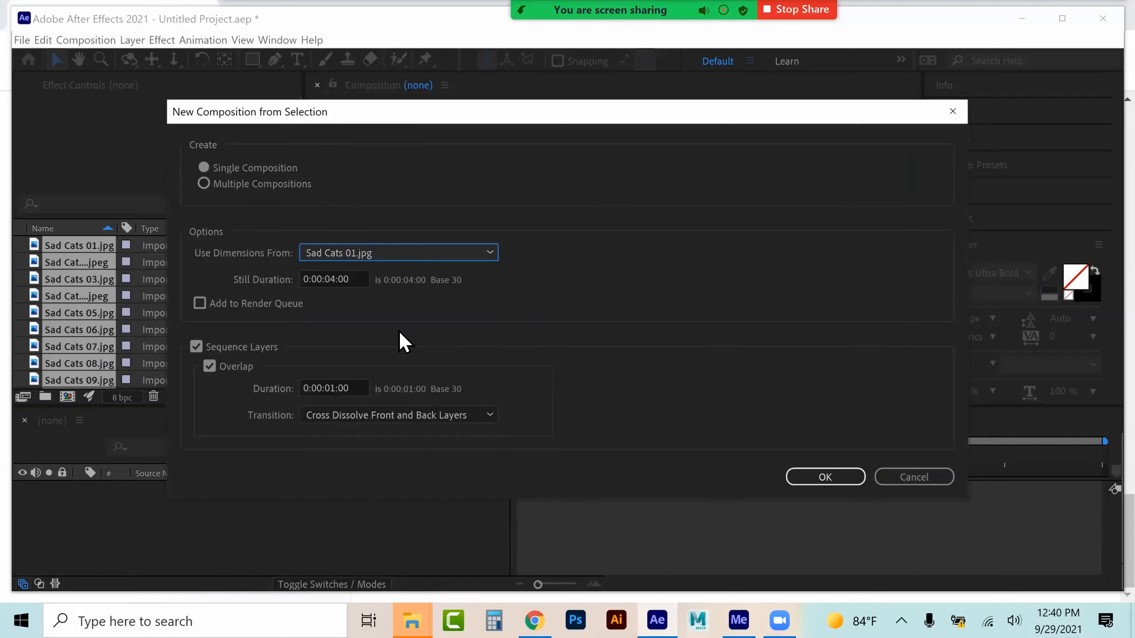
left_click(334, 279)
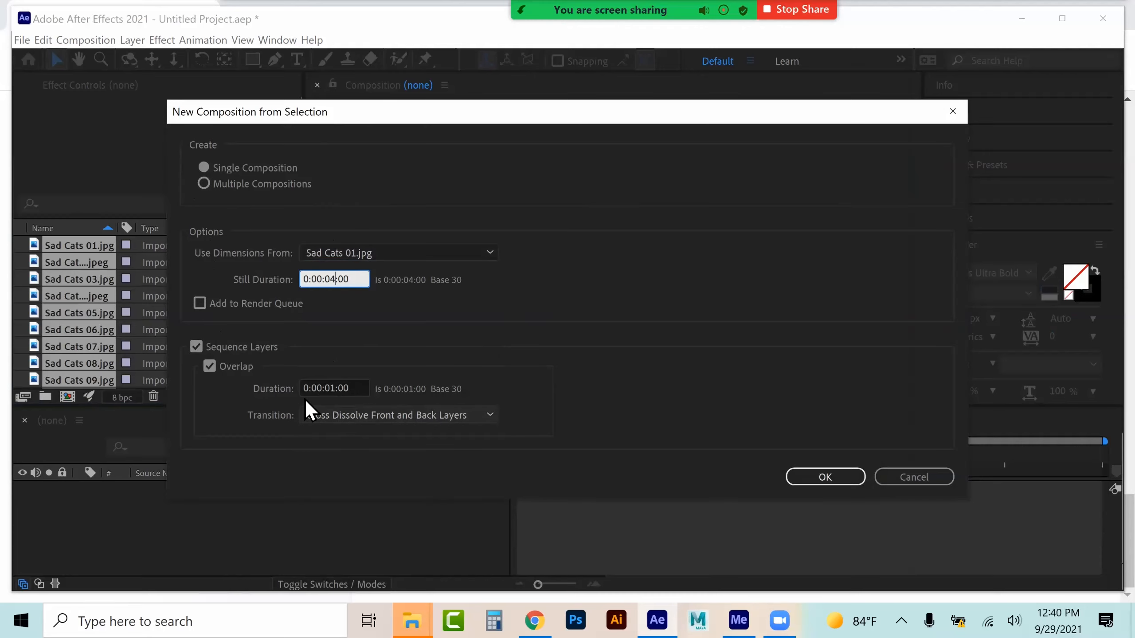
left_click(826, 476)
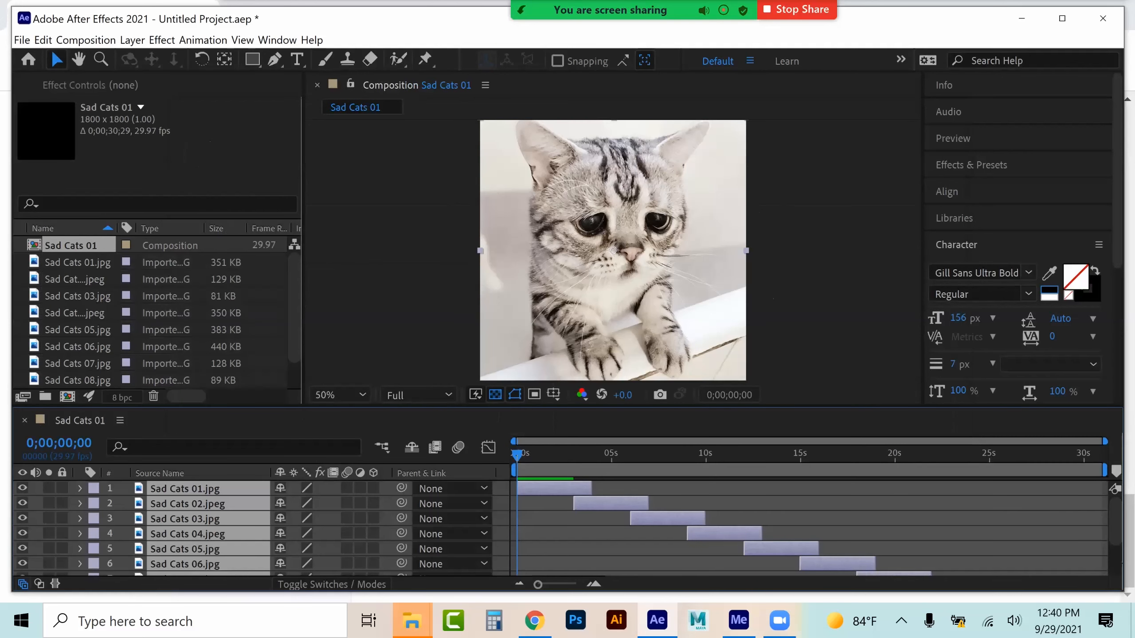
Move the time indicator to about 6 seconds and turn off the transparency grid
scroll(816, 529, "down", 2)
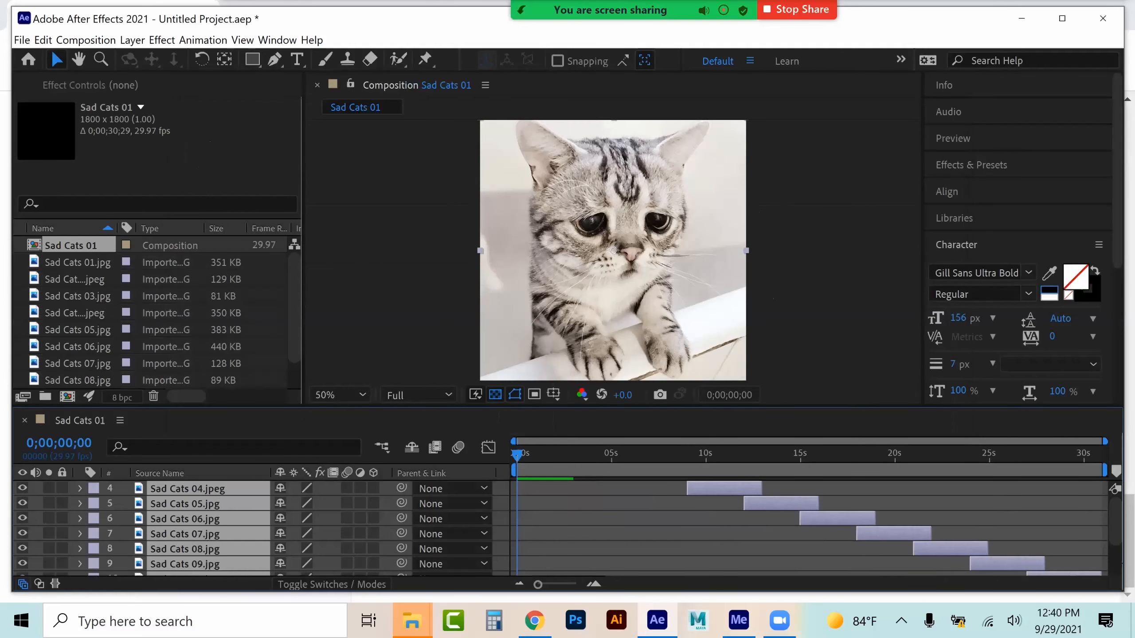
scroll(816, 528, "up", 2)
left_click(637, 454)
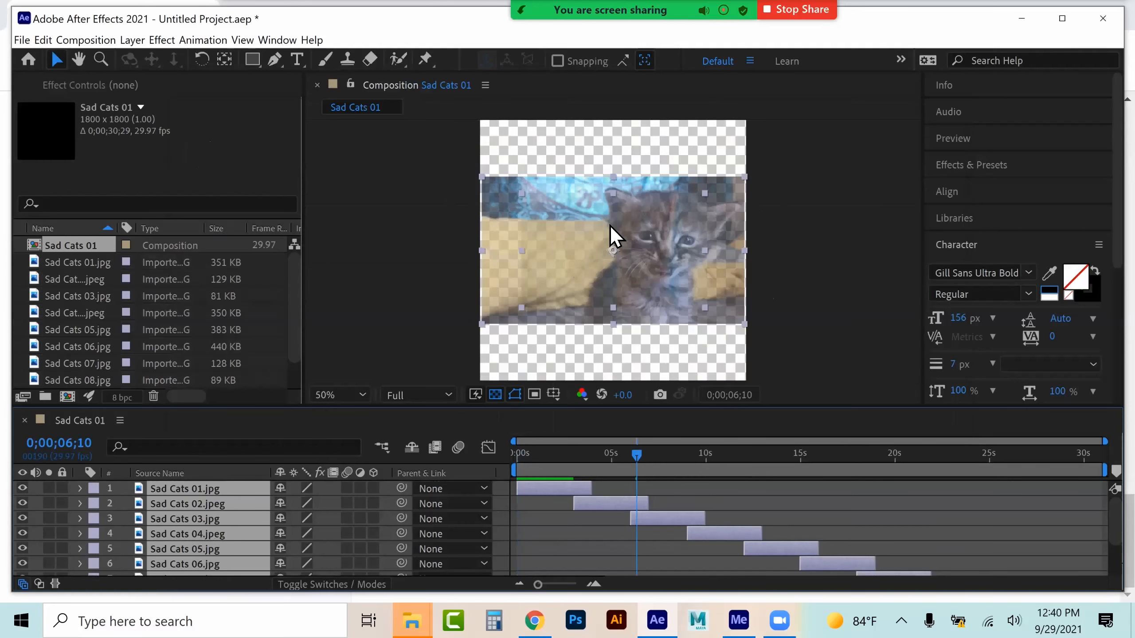
left_click(495, 394)
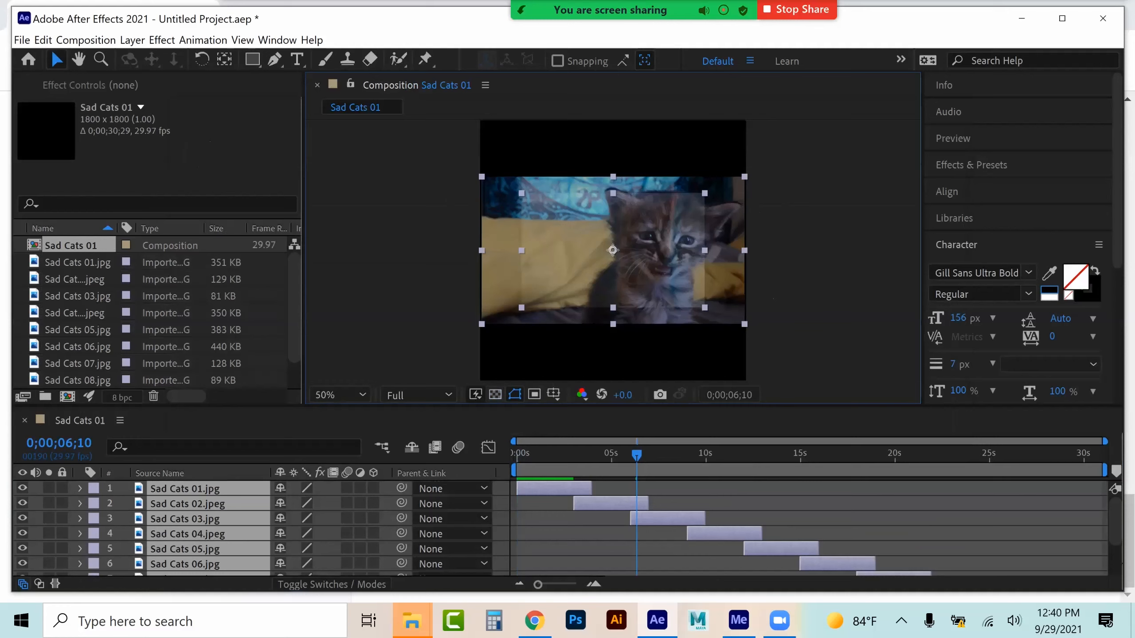
Change the slideshow composition's settings to the HDV/HDTV 720 29.97 preset
left_click_drag(636, 454, 570, 454)
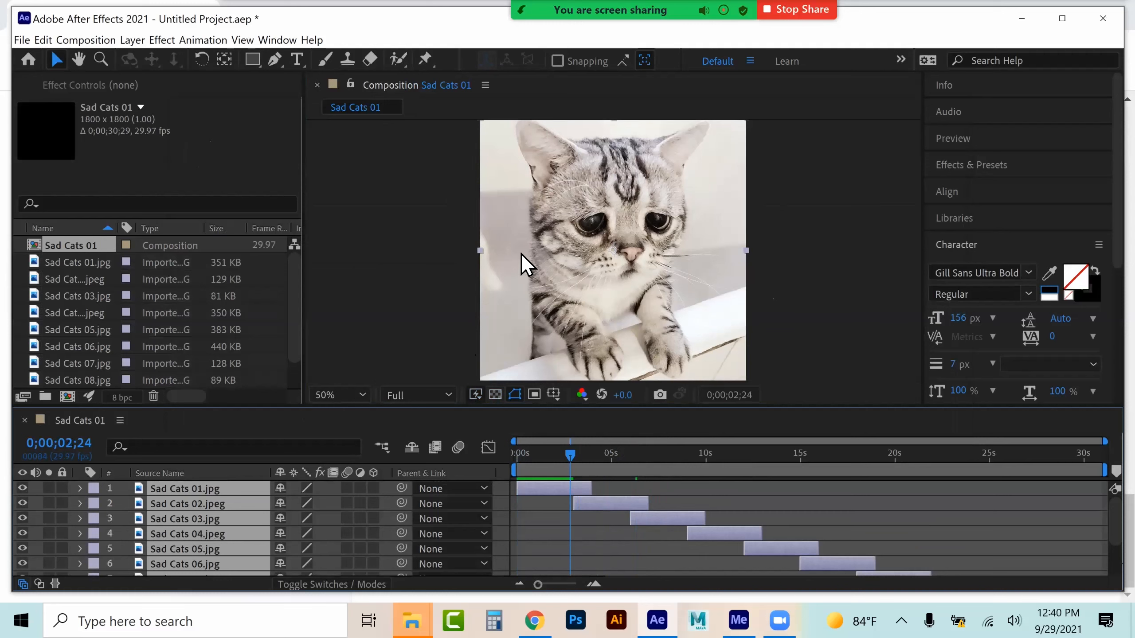
left_click(73, 244)
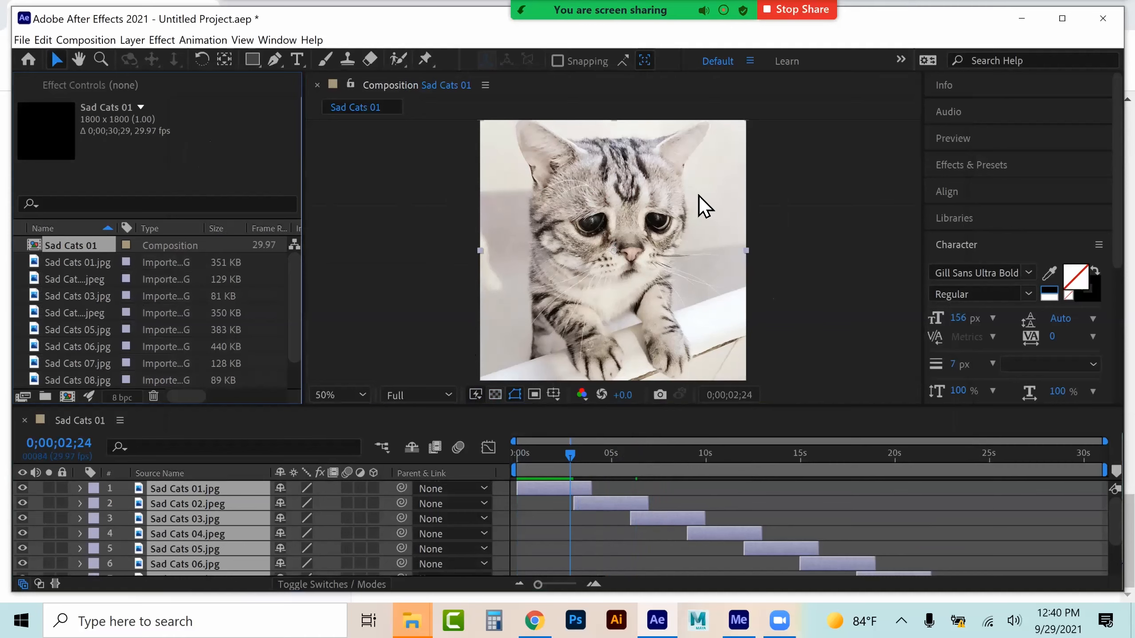
left_click(86, 40)
left_click(129, 76)
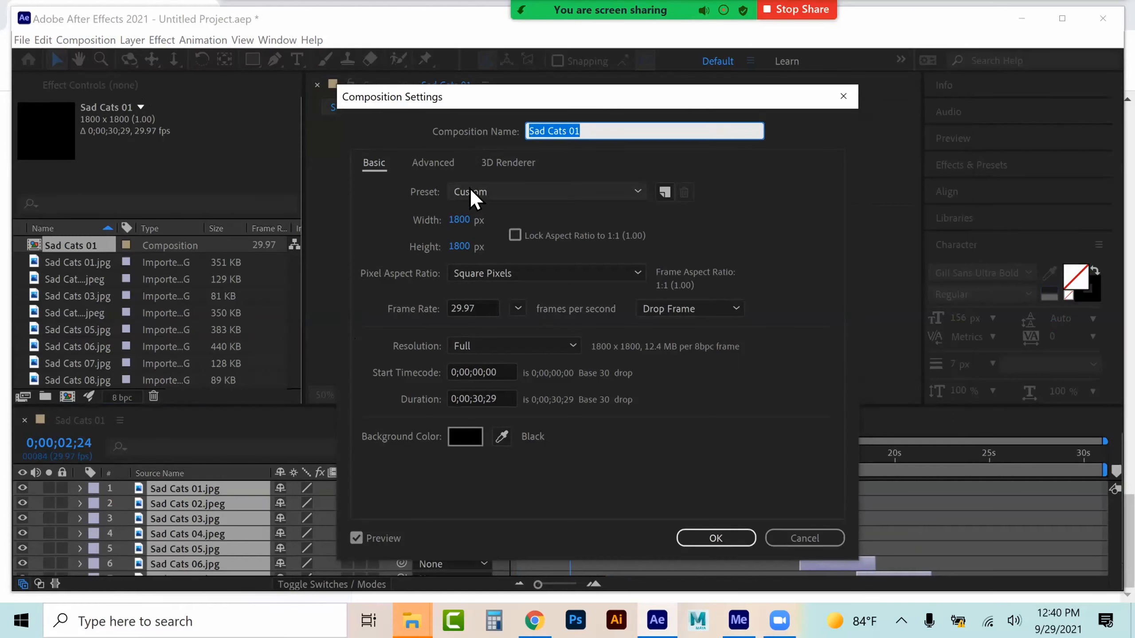
left_click(470, 190)
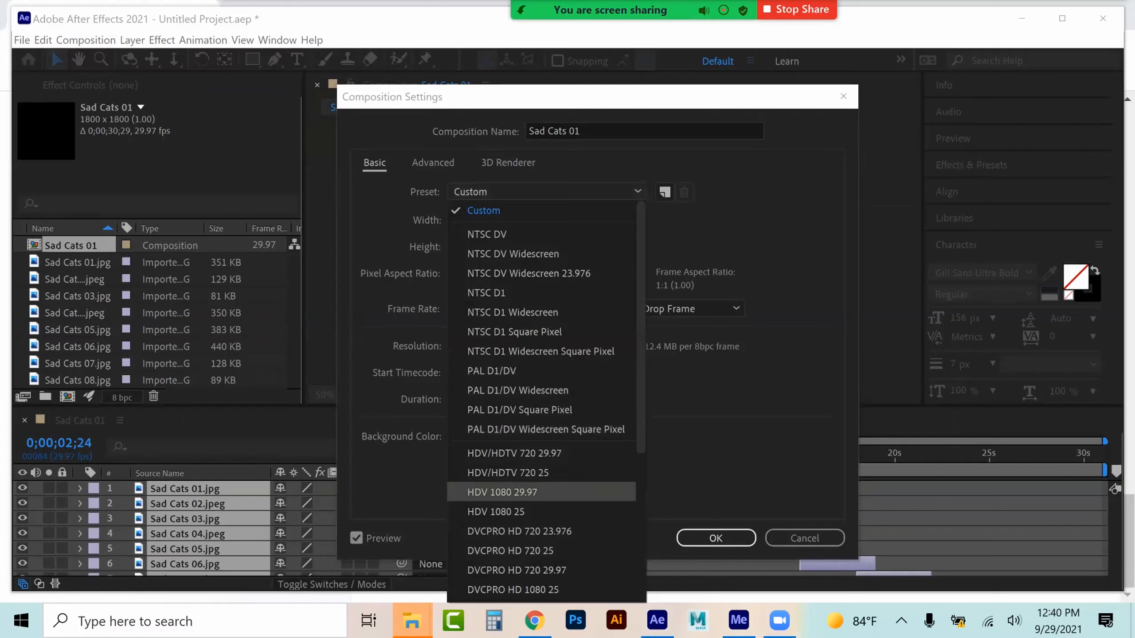
scroll(513, 527, "down", 2)
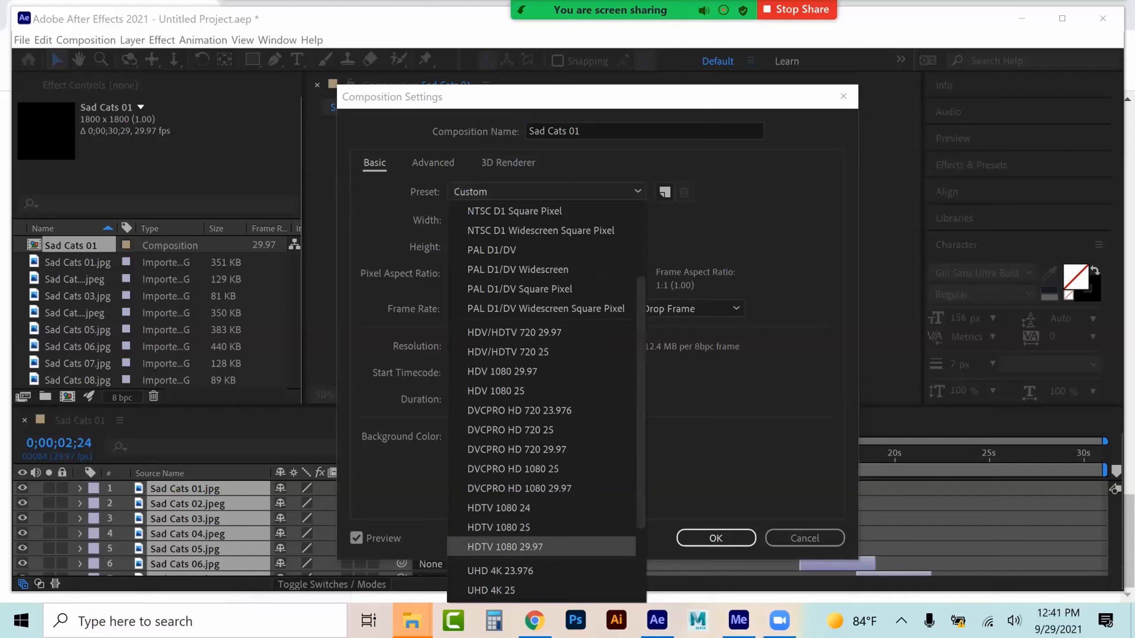
key("Return")
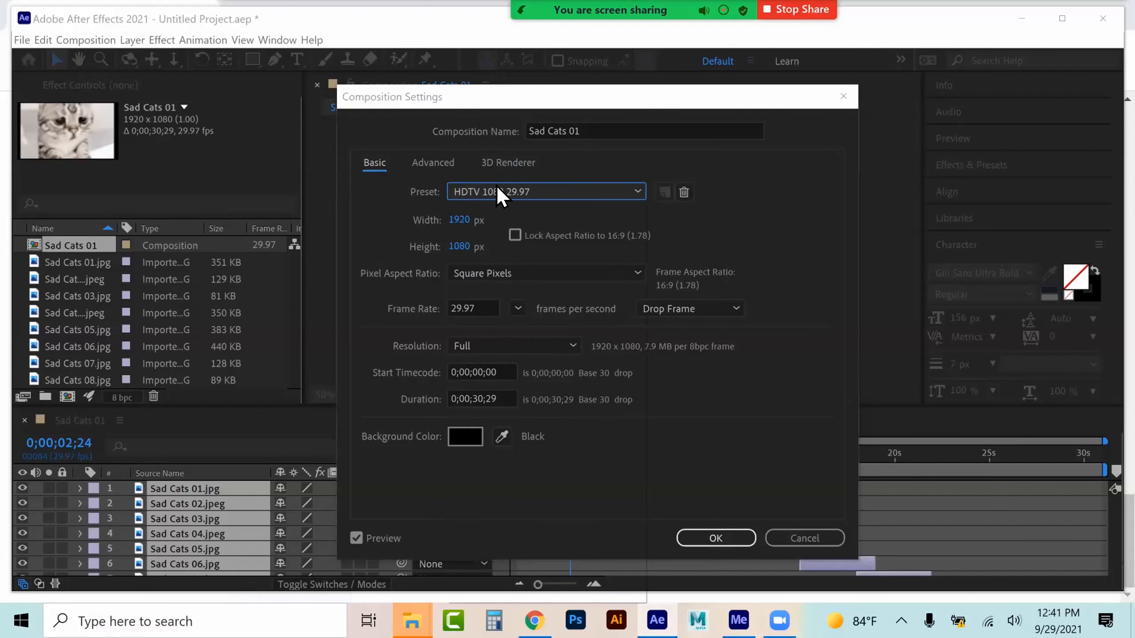
left_click(499, 192)
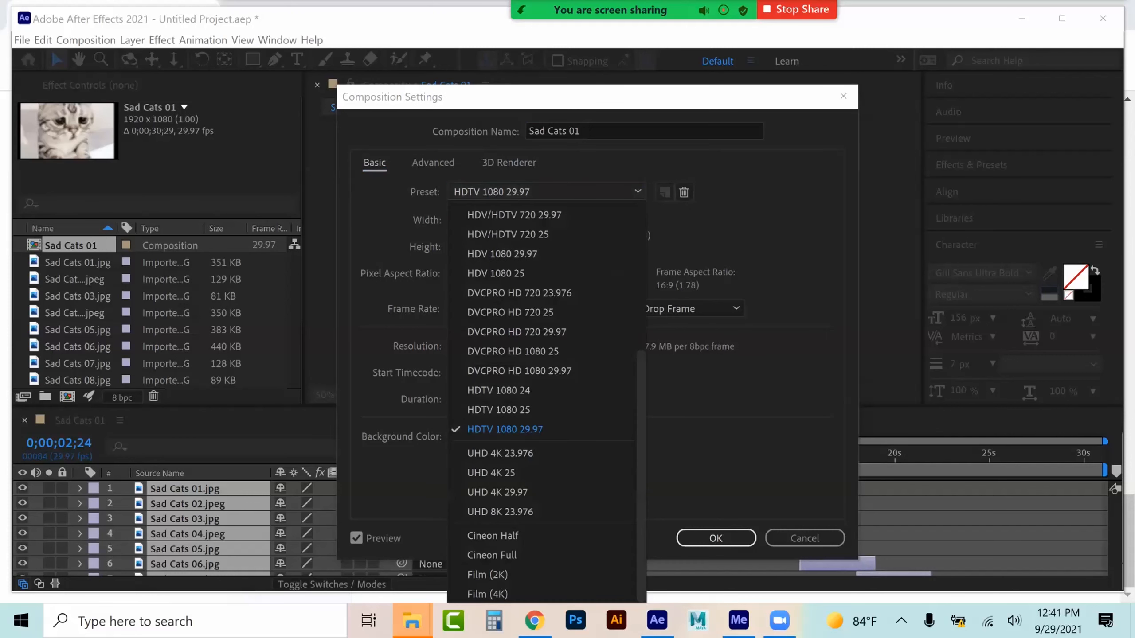
scroll(509, 433, "up", 3)
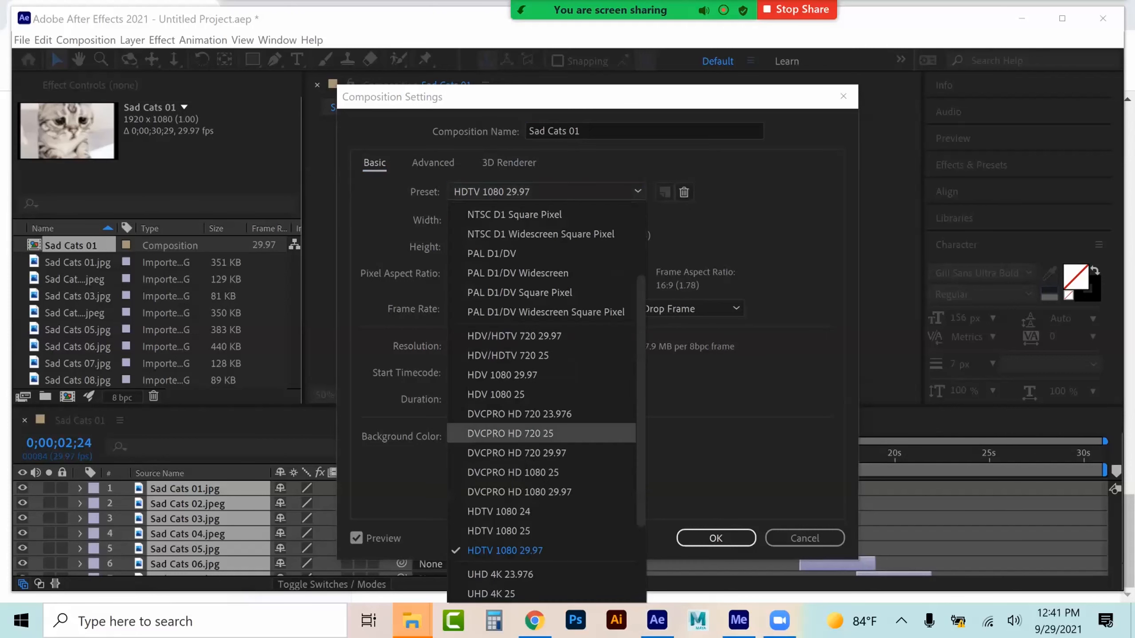
left_click(507, 337)
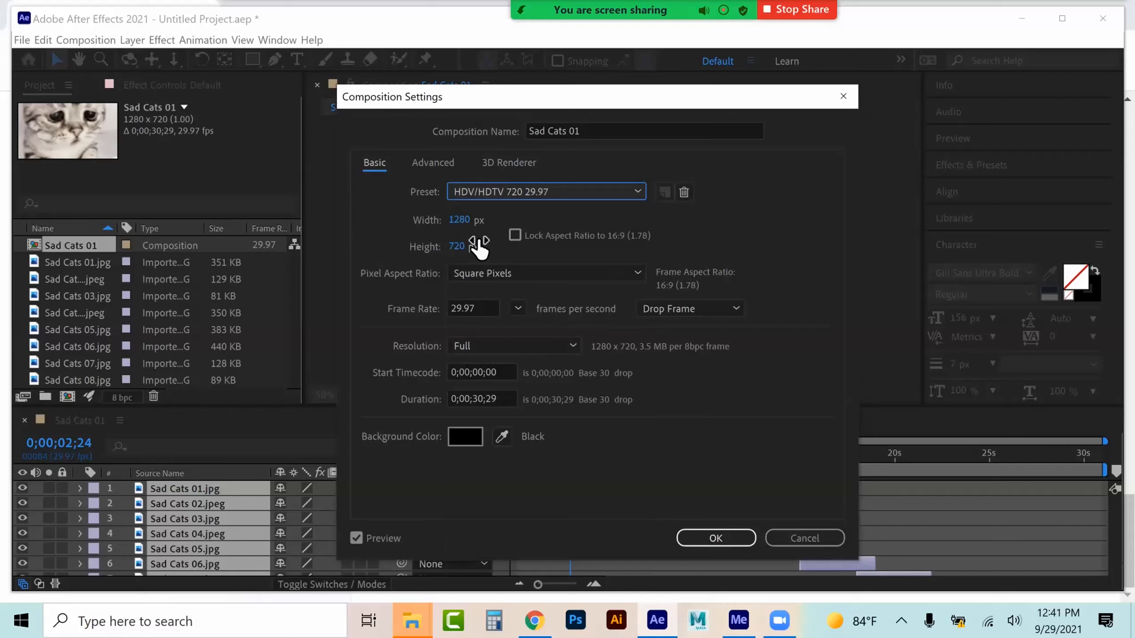
Rename the composition Lastname_Slideshow and apply the settings
left_click(592, 131)
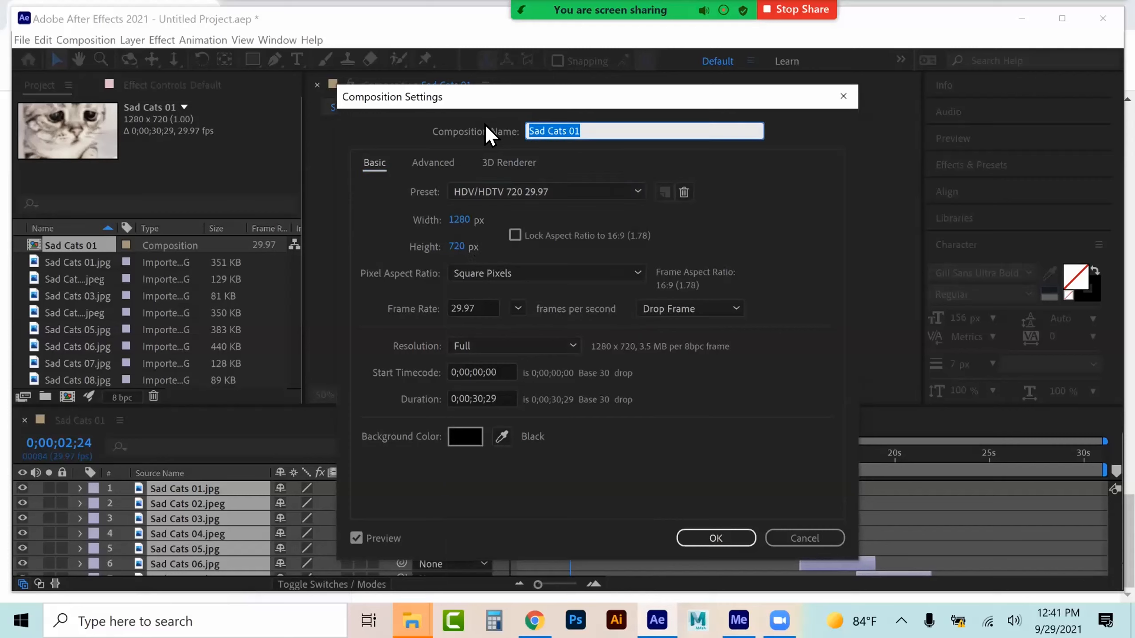
type("Lastna")
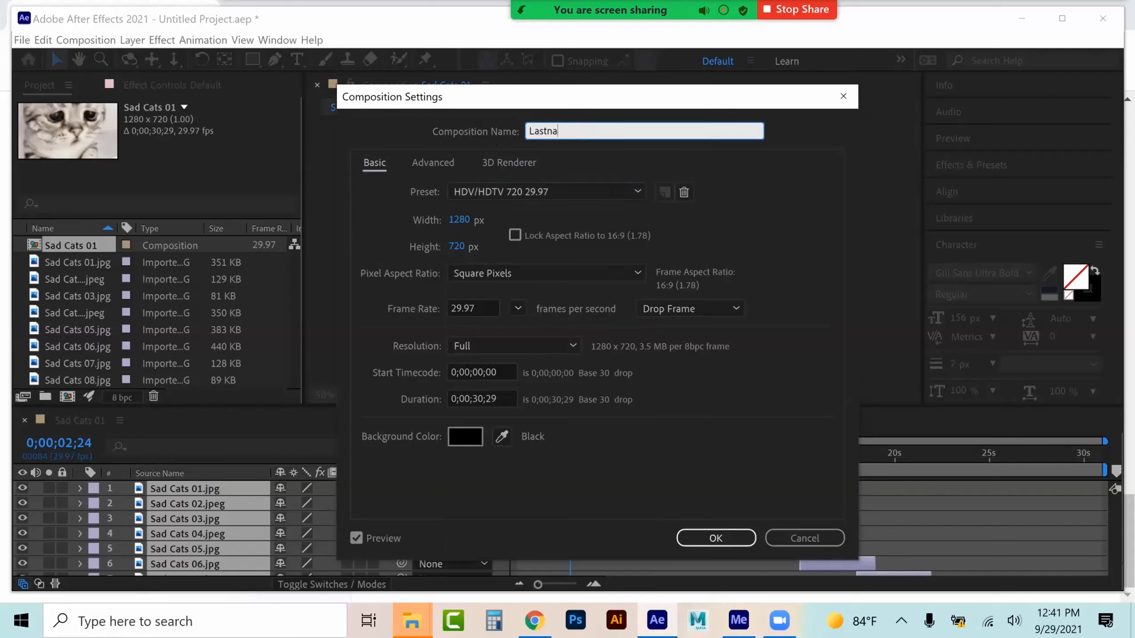
type("me_Slideshow")
key("Return")
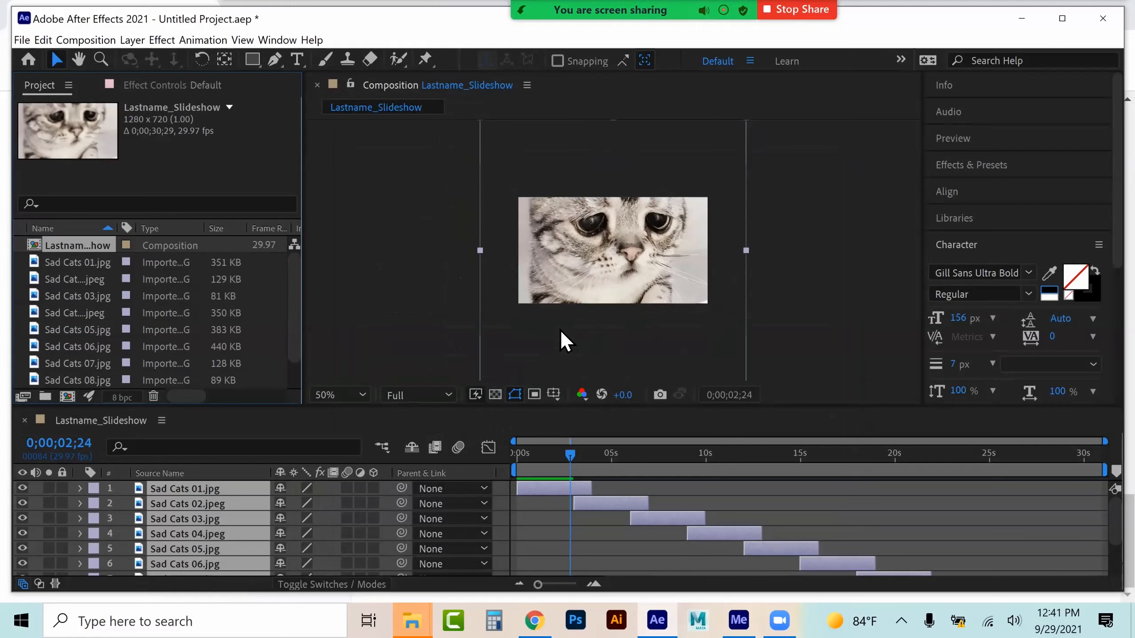
Fade in the first Sad Cats 01 layer by keyframing its opacity at 0% at the composition start
key("Home")
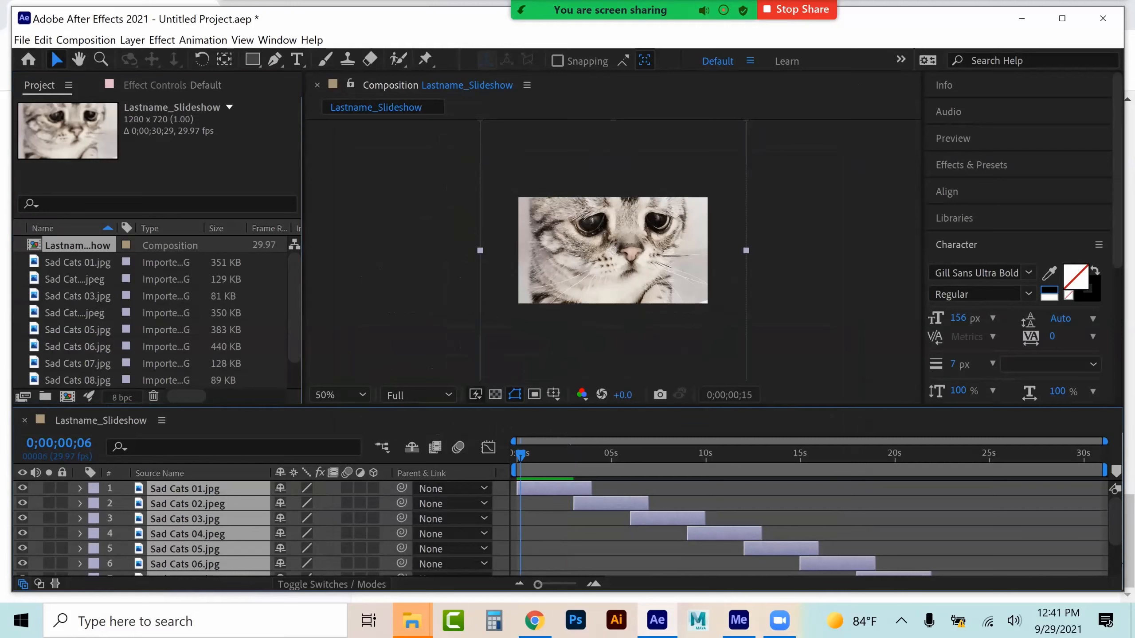
key("space")
left_click_drag(581, 455, 517, 455)
left_click(185, 488)
left_click(80, 488)
left_click(97, 503)
scroll(202, 536, "down", 1)
left_click(36, 568)
left_click_drag(283, 568, 239, 568)
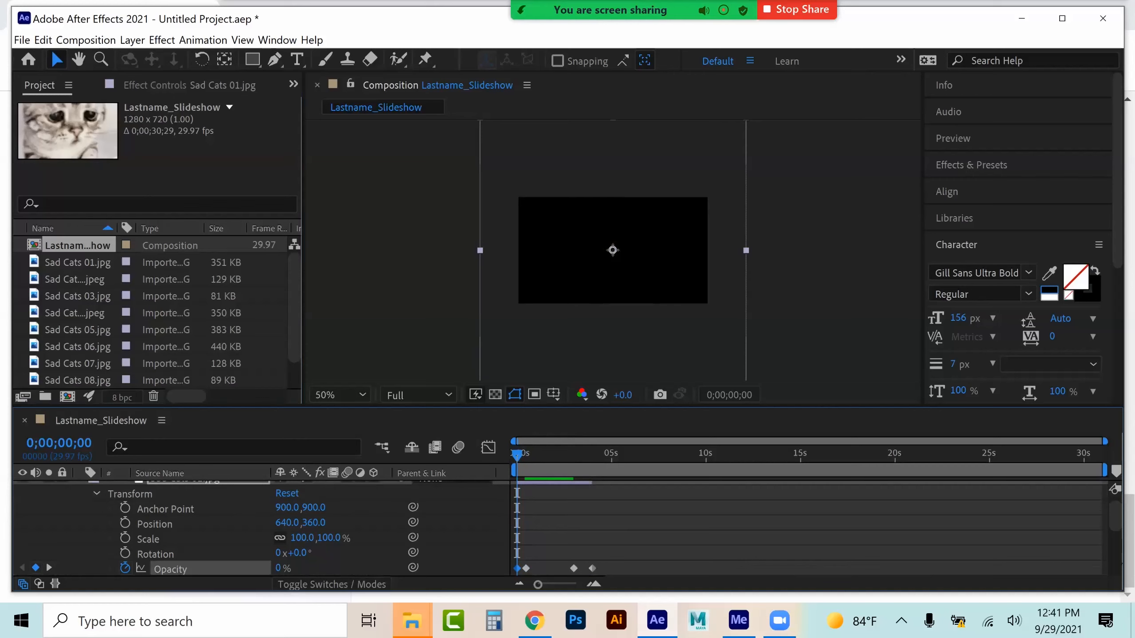
left_click(95, 493)
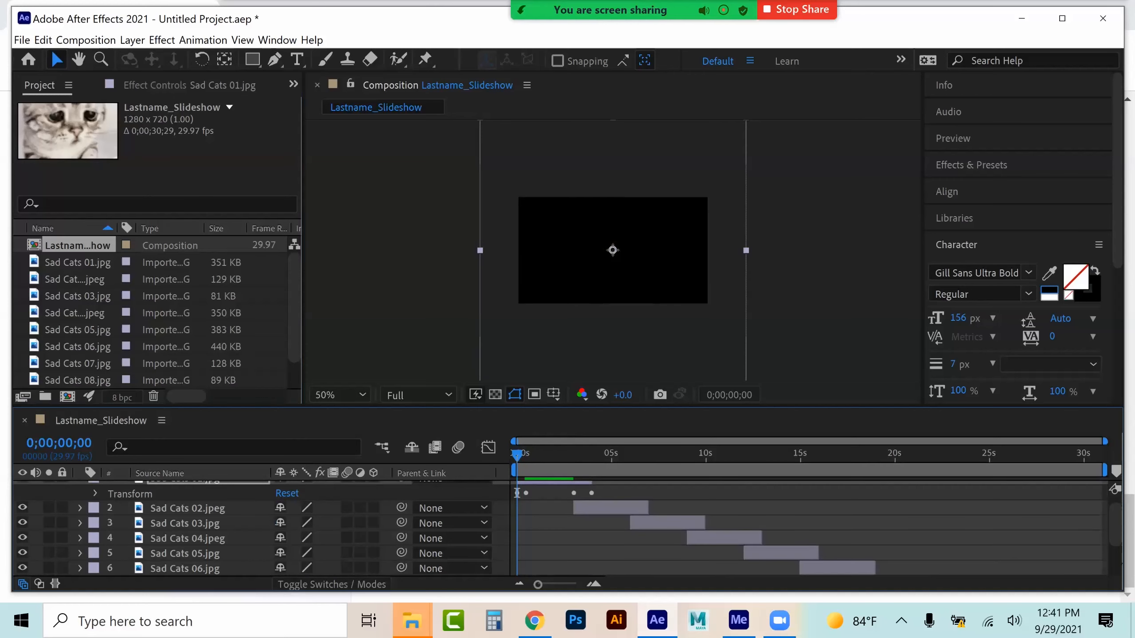
Fade out the Sad Cats 10 layer with an opacity keyframe of 100% near the end and 0% on the final frame
key("End")
scroll(268, 530, "down", 3)
left_click_drag(1083, 455, 1088, 455)
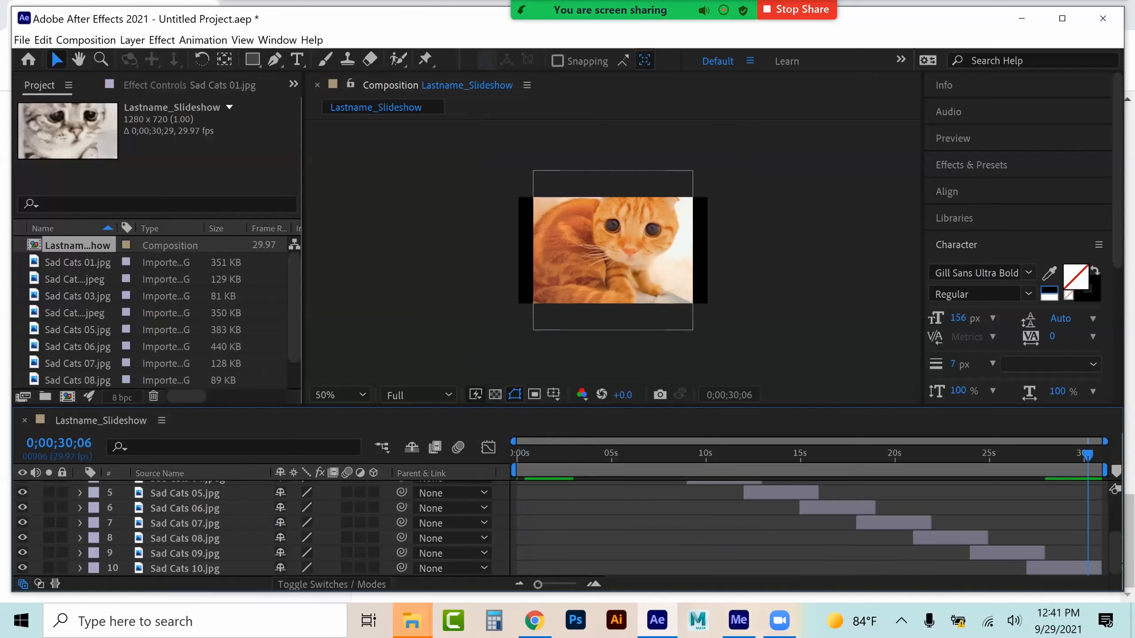
left_click(80, 569)
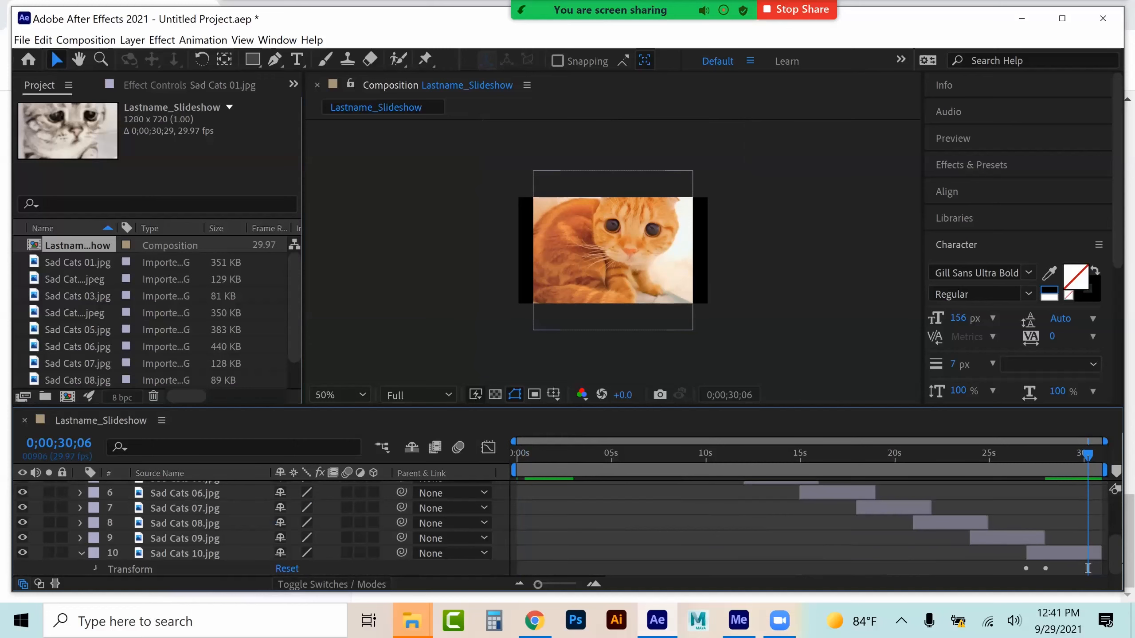
left_click(96, 569)
left_click(36, 568)
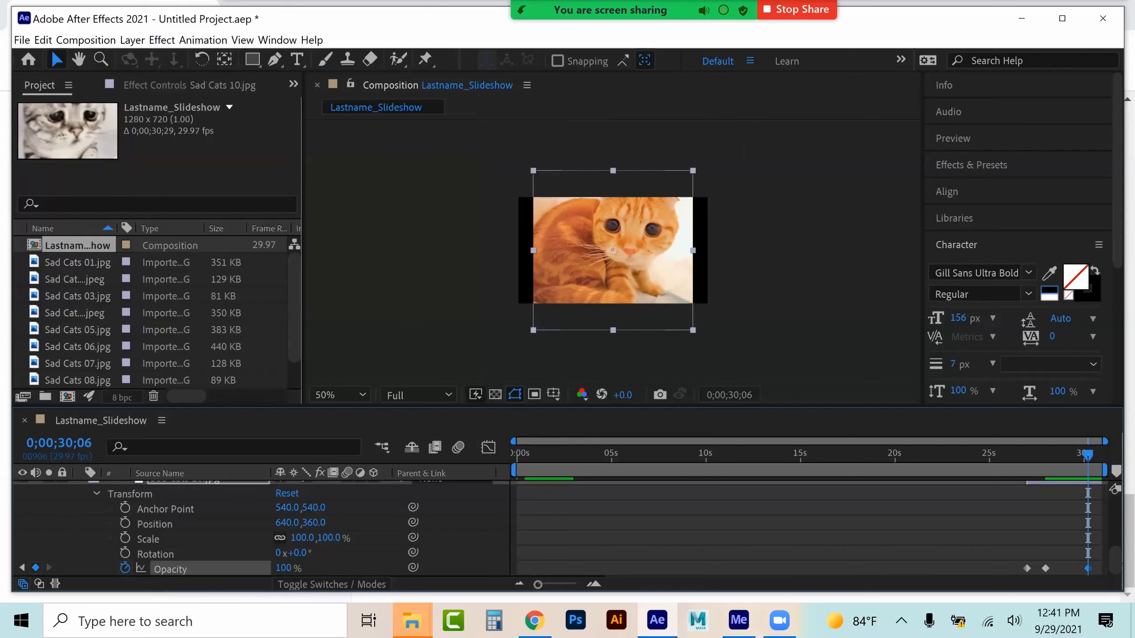
key("End")
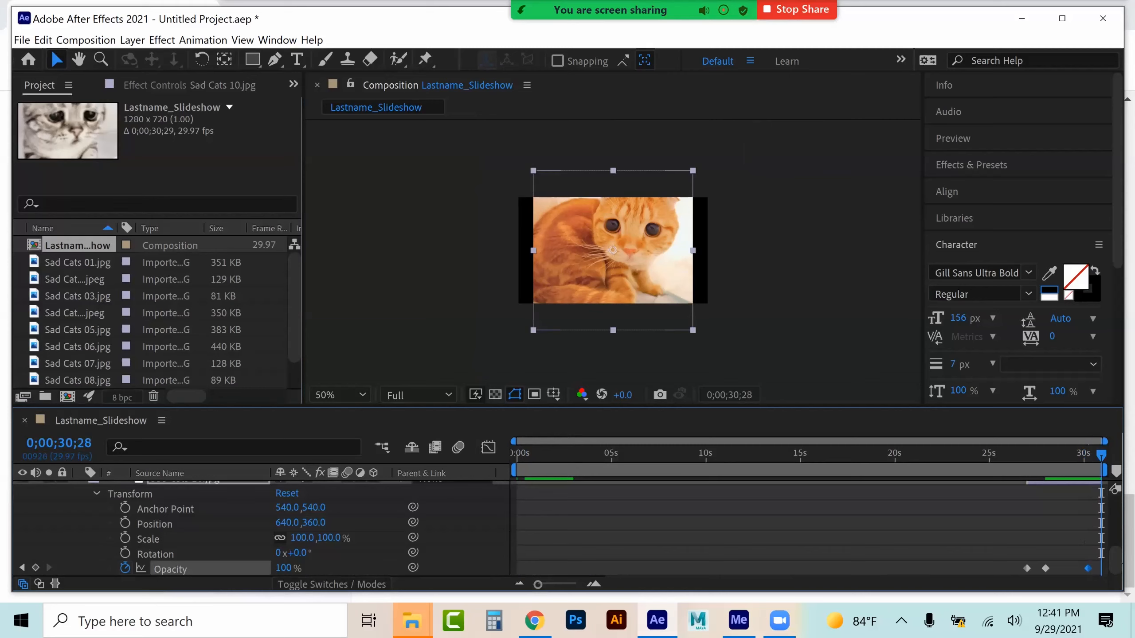
left_click_drag(283, 568, 234, 568)
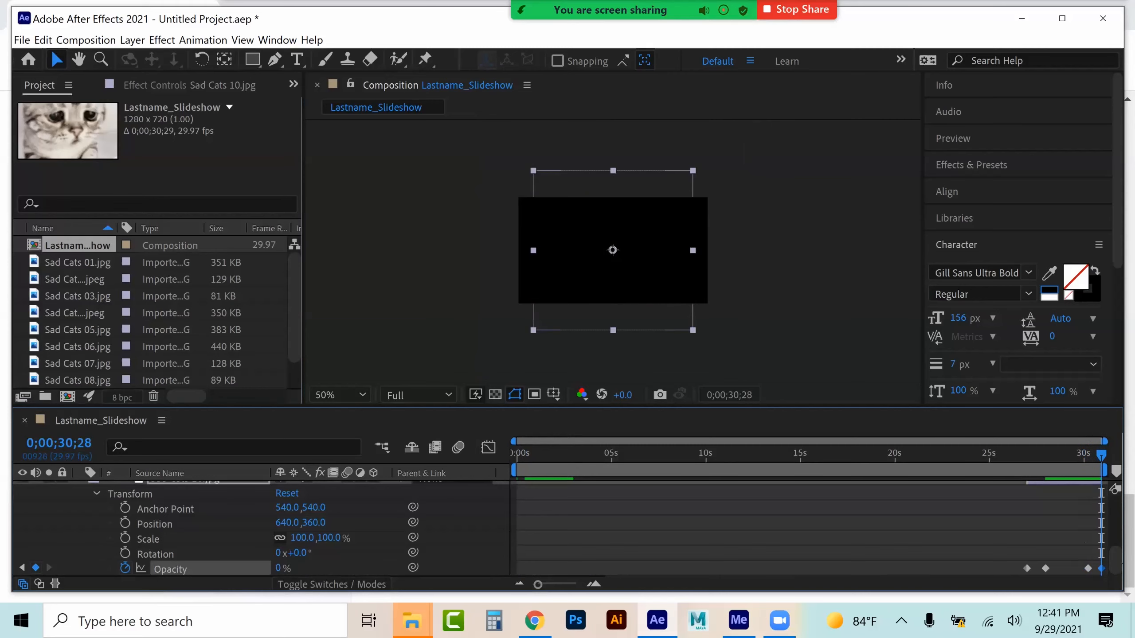
Duplicate the Sad Cats 01 layer at about 1 second 22 frames
left_click(530, 454)
scroll(562, 527, "up", 2)
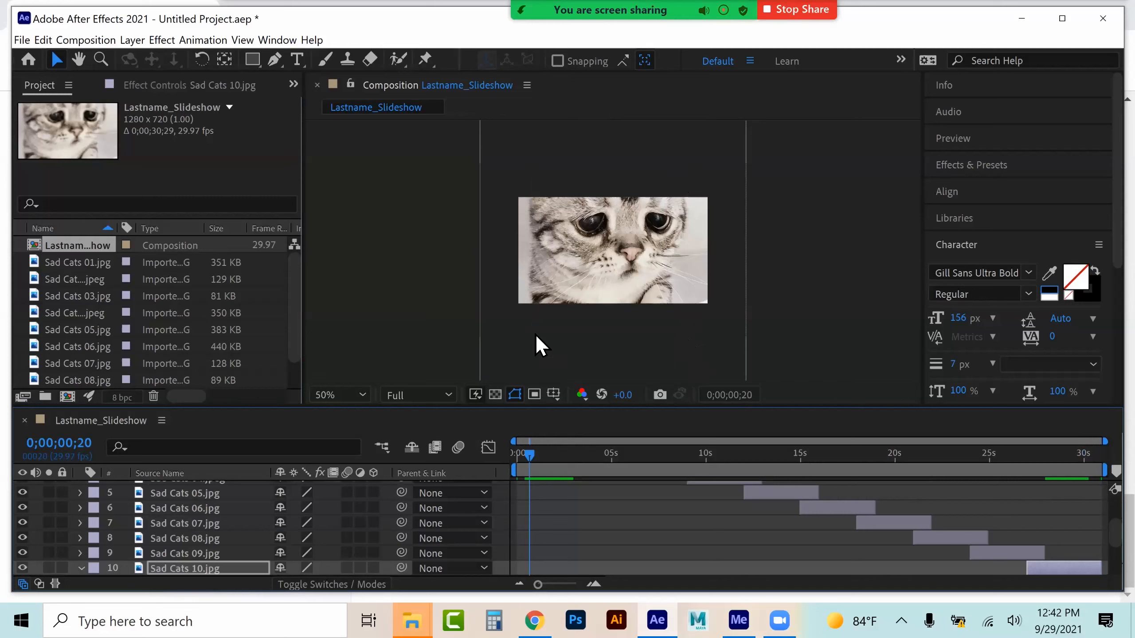
scroll(528, 503, "up", 5)
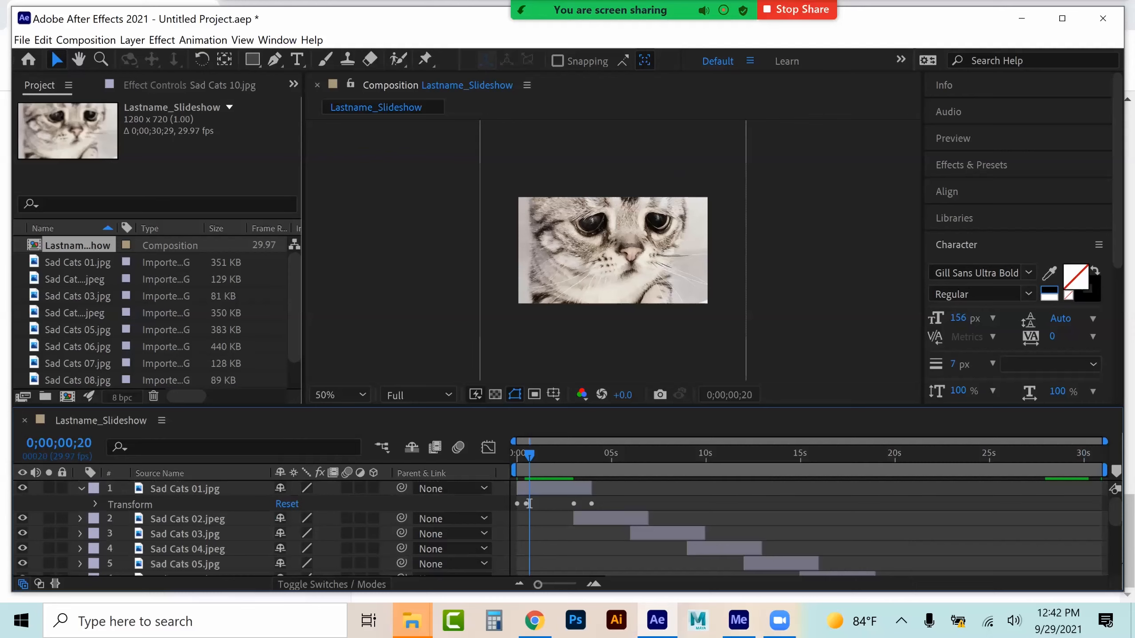
left_click(185, 488)
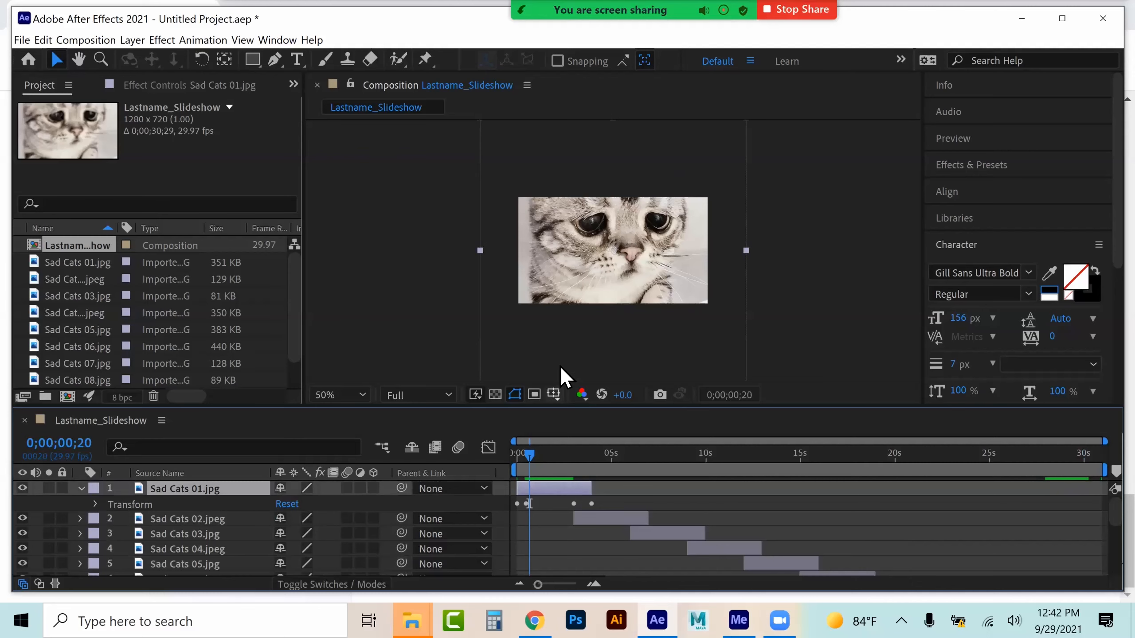
scroll(560, 366, "up", 1)
left_click_drag(528, 503, 550, 503)
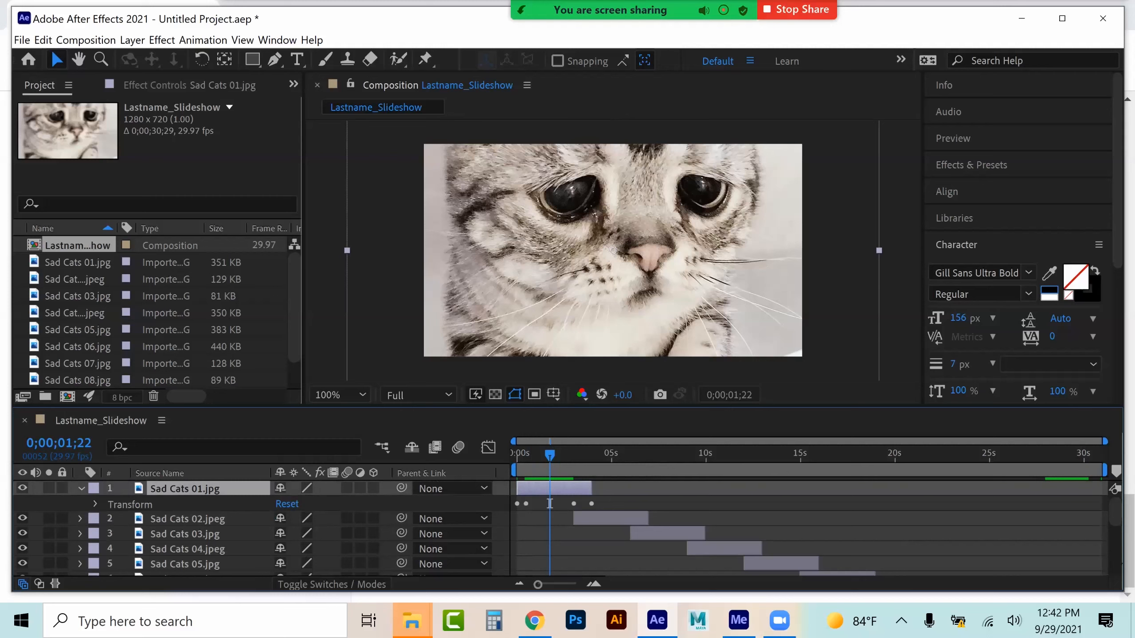
key("ctrl+d")
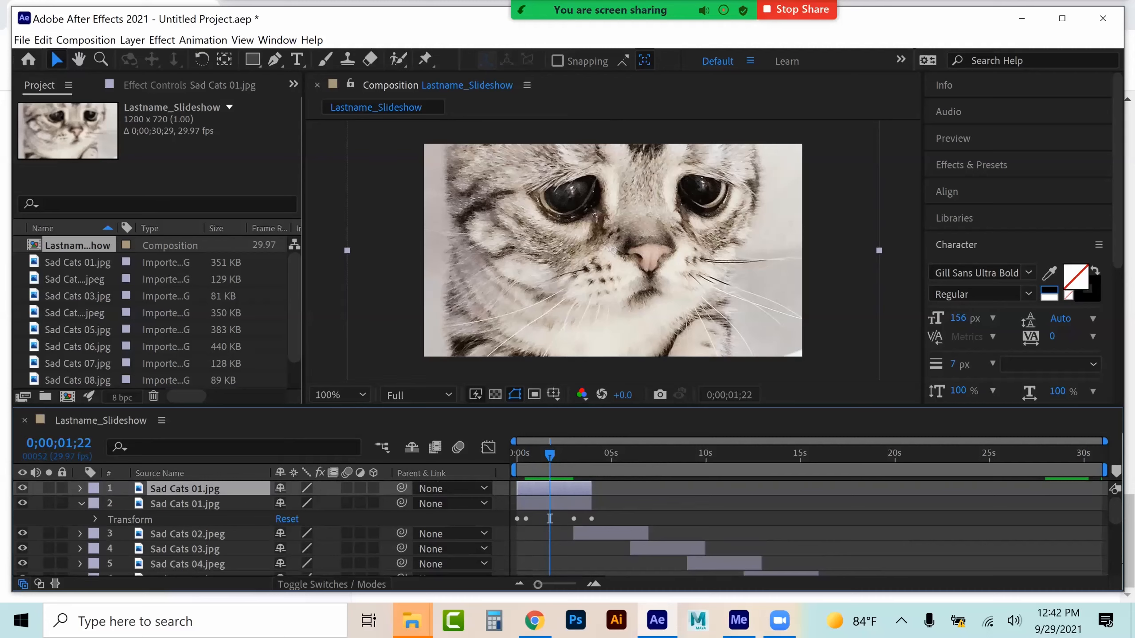
Scale the top Sad Cats 01 copy down to 37%
left_click(79, 503)
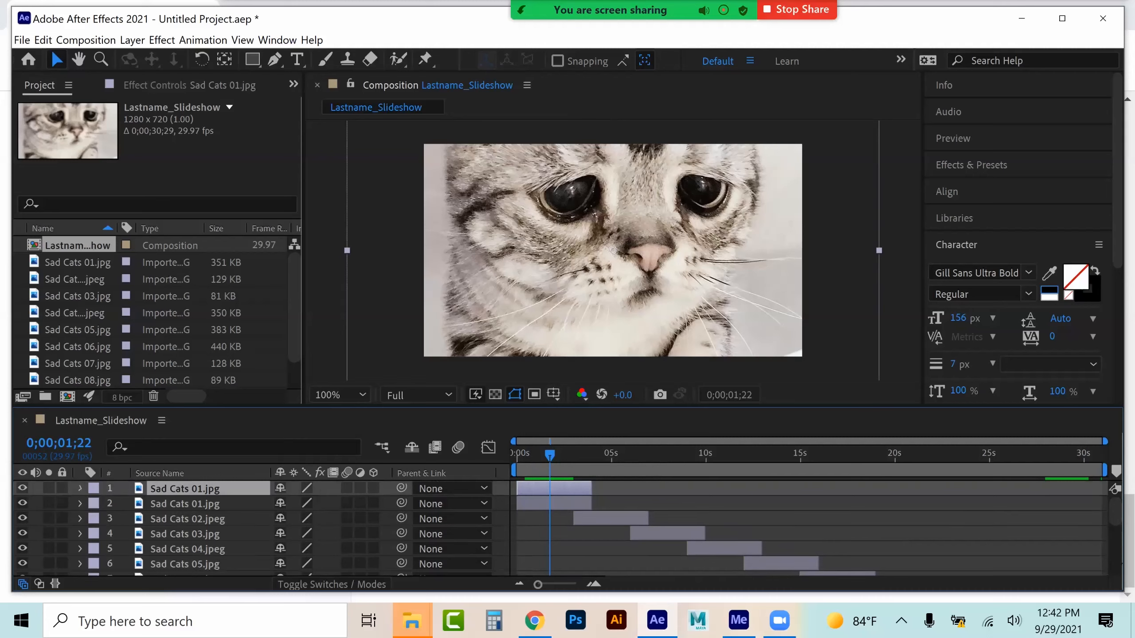
left_click(80, 488)
left_click(95, 504)
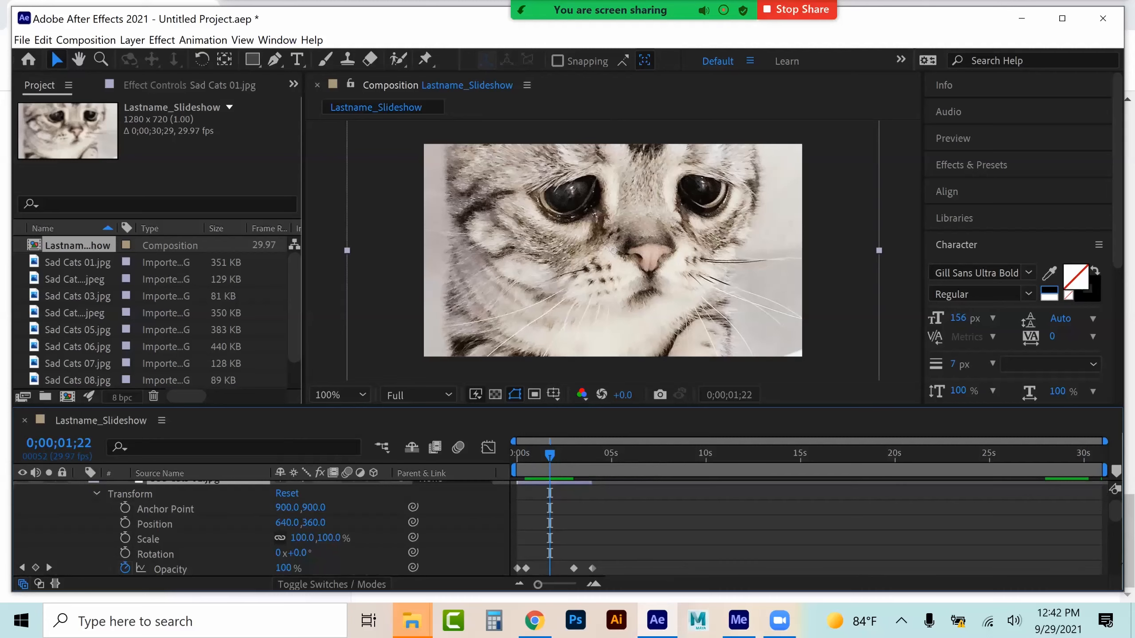
left_click_drag(302, 538, 272, 538)
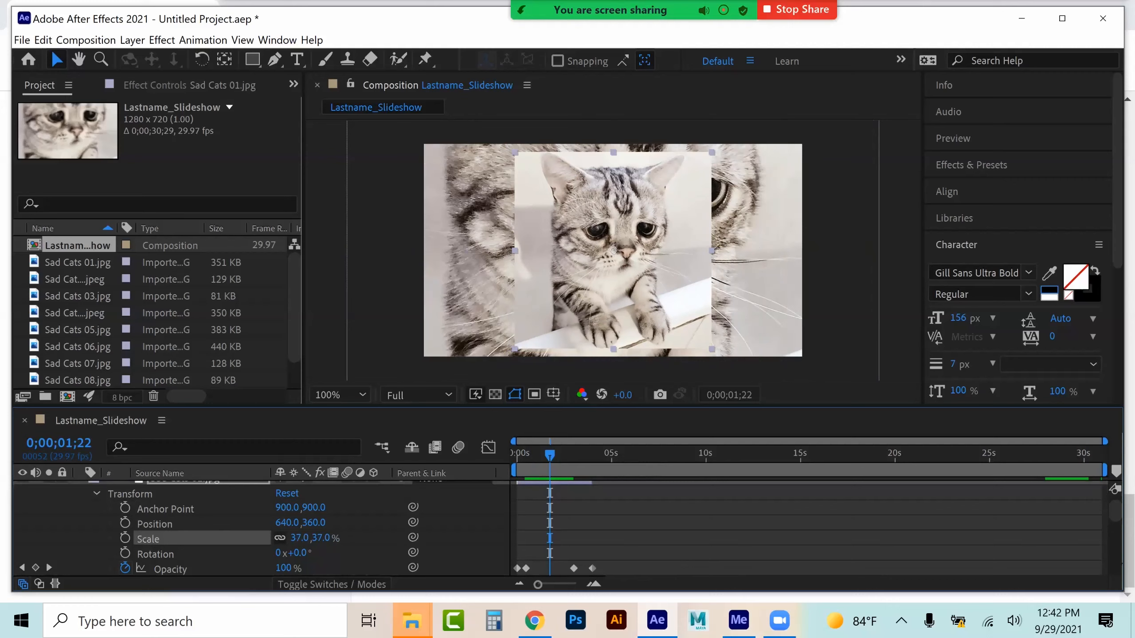
Apply a Gaussian Blur with blurriness 47.3 to the lower Sad Cats 01 copy
scroll(185, 538, "down", 1)
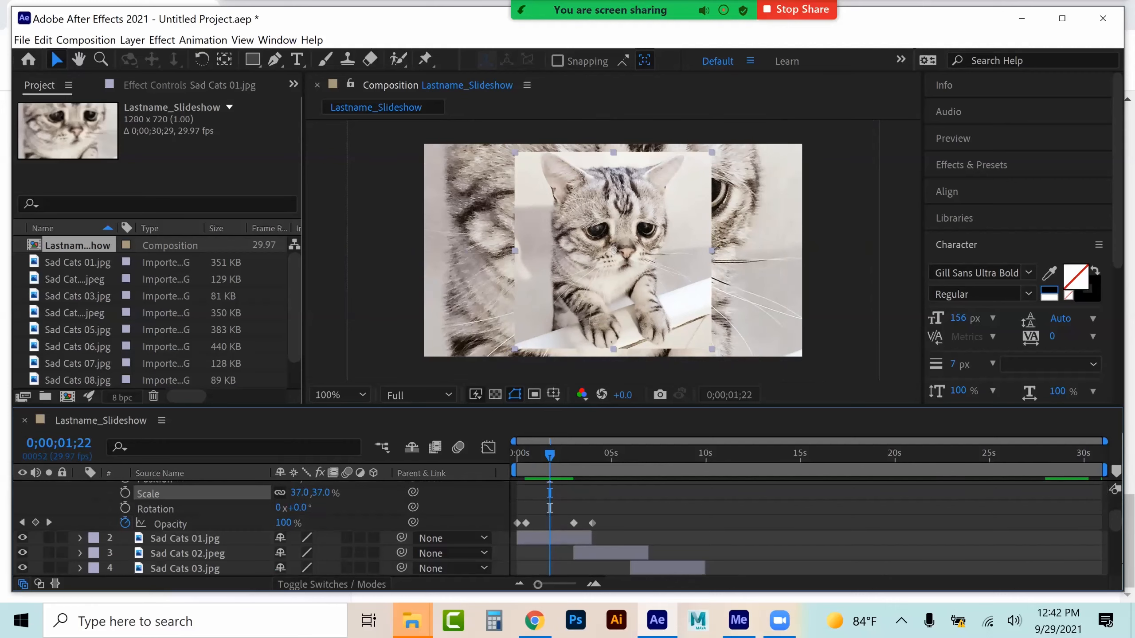
left_click(185, 538)
left_click(162, 40)
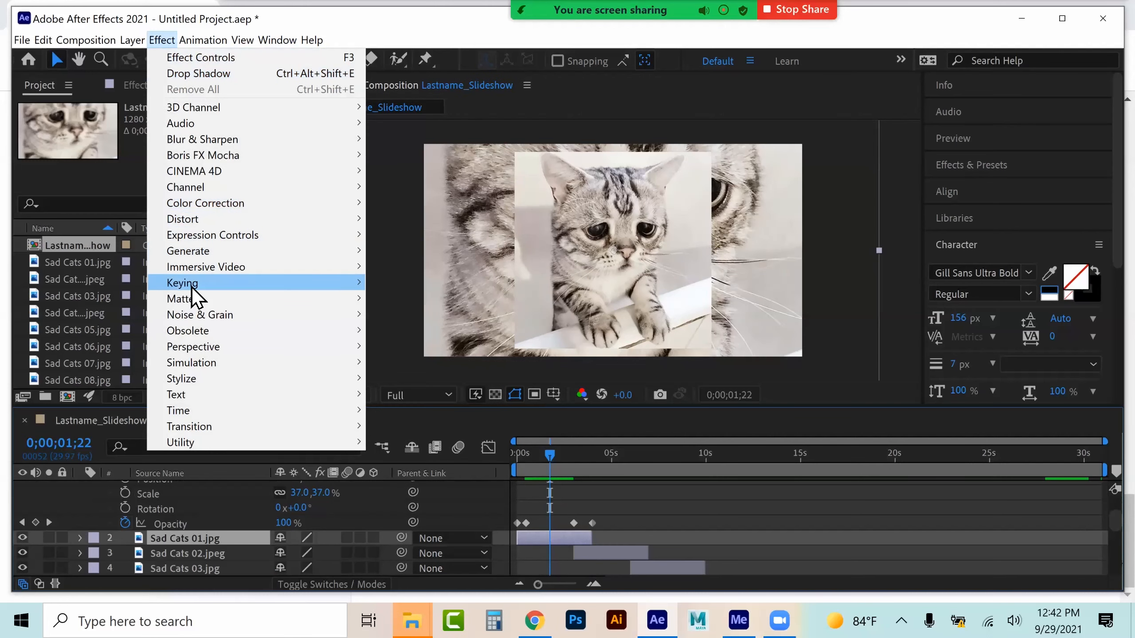
mouse_move(258, 139)
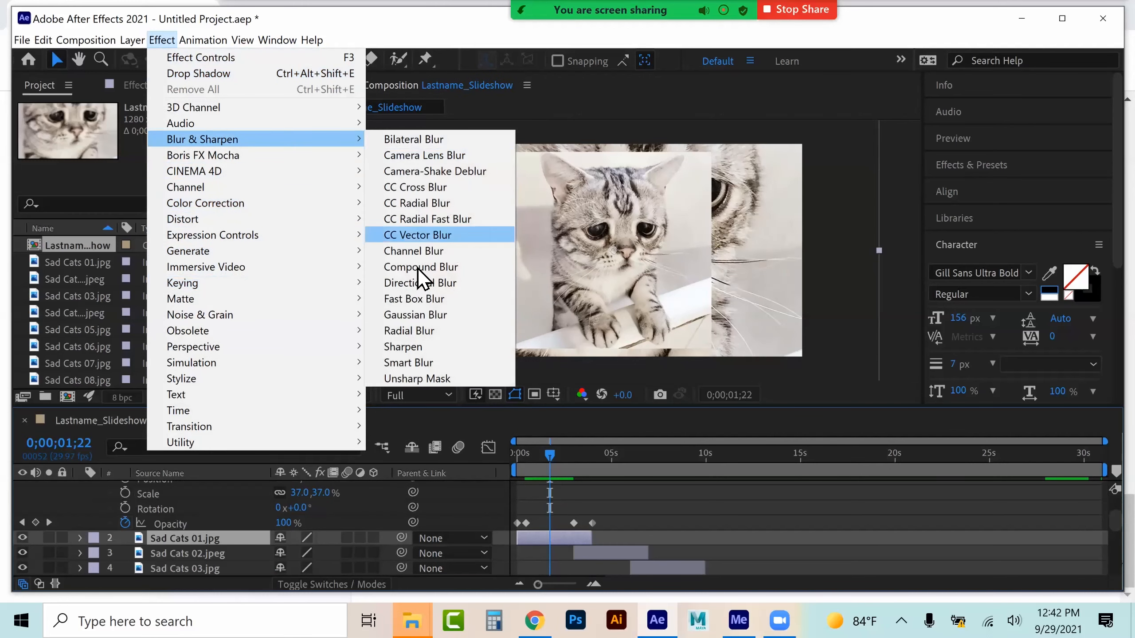
left_click(417, 315)
left_click_drag(185, 139, 597, 160)
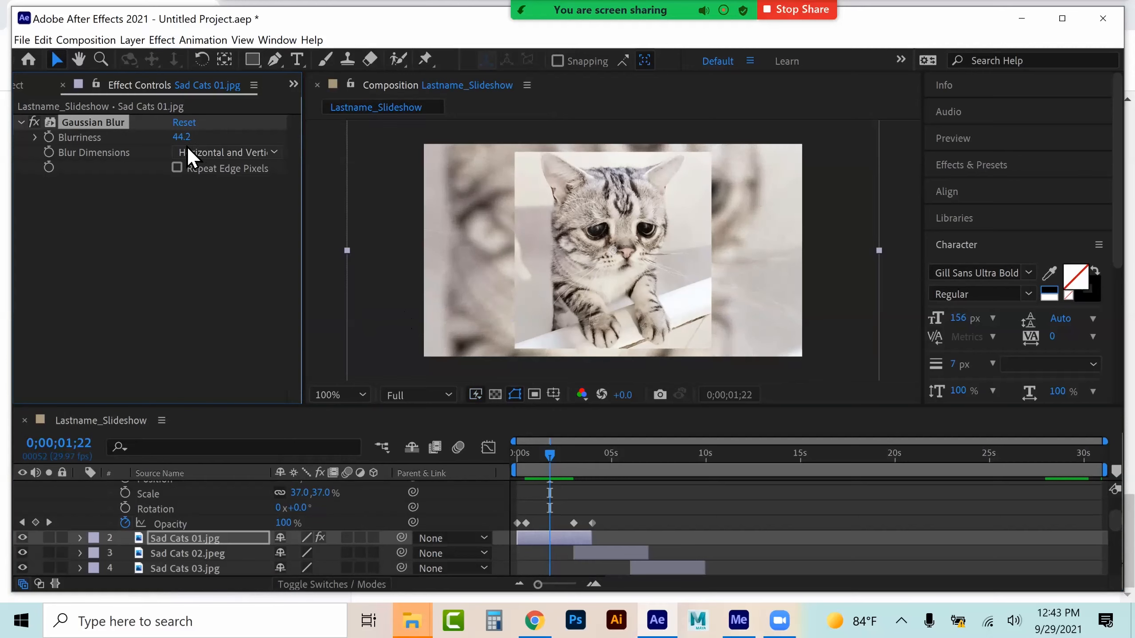
left_click_drag(182, 137, 213, 139)
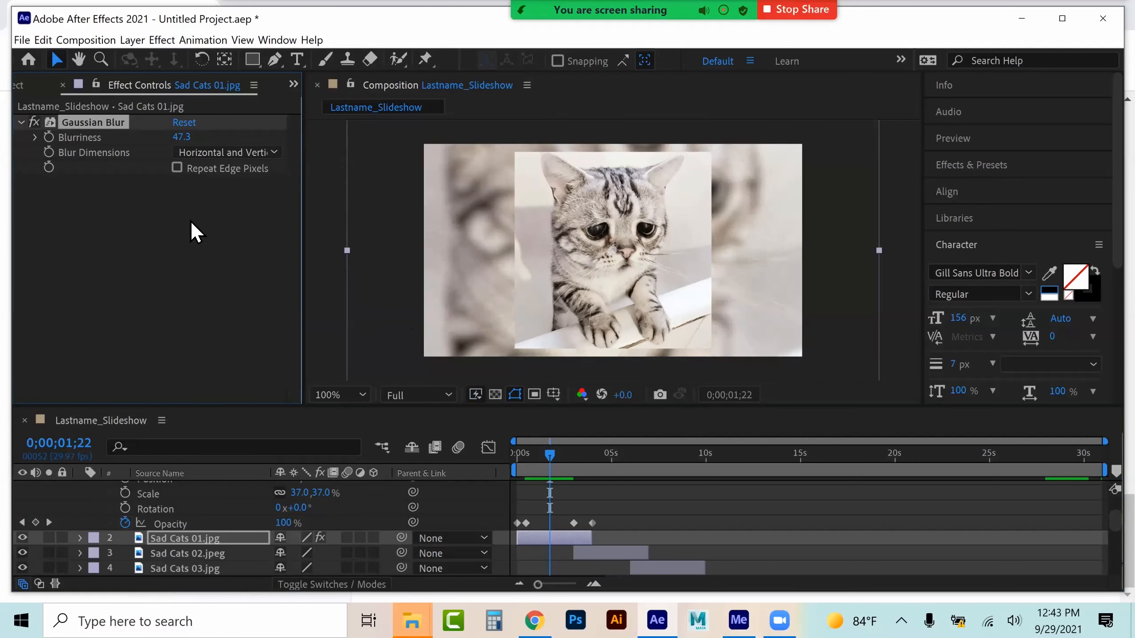
Apply Bevel Alpha to the top Sad Cats 01 layer with edge thickness 33.10 and light intensity 1.00
scroll(260, 530, "up", 3)
left_click(197, 488)
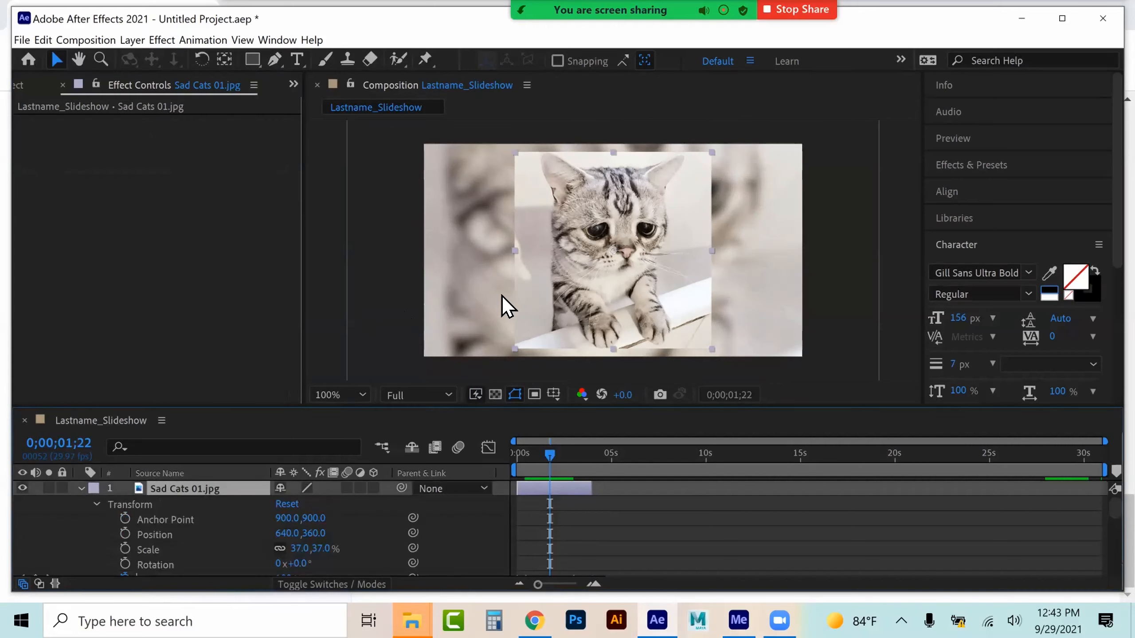
left_click(134, 39)
mouse_move(160, 40)
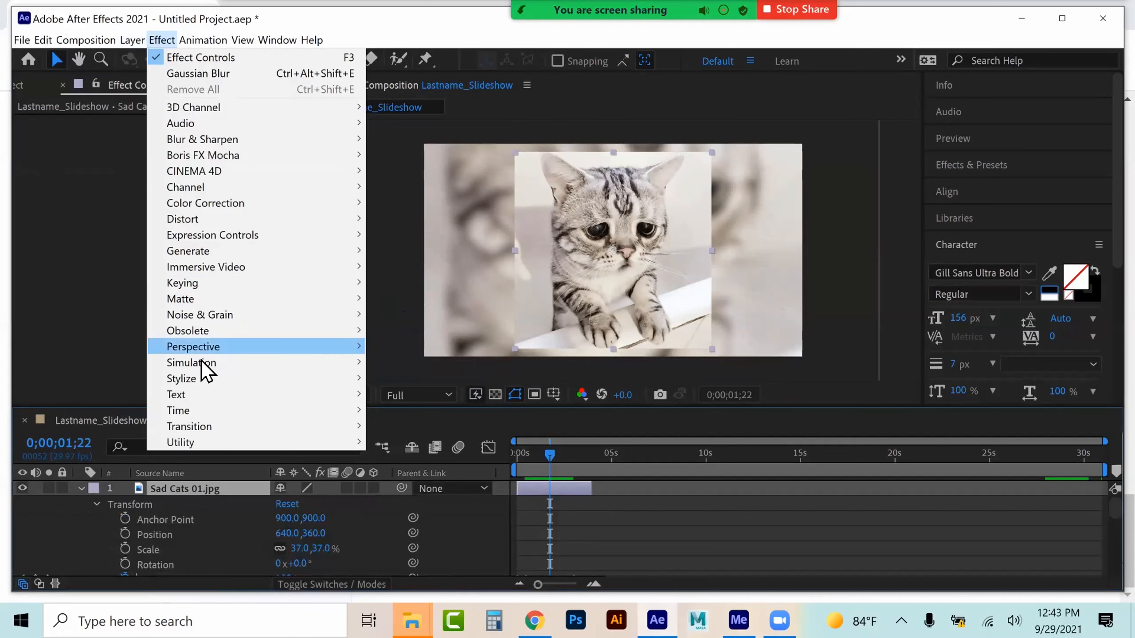
mouse_move(204, 351)
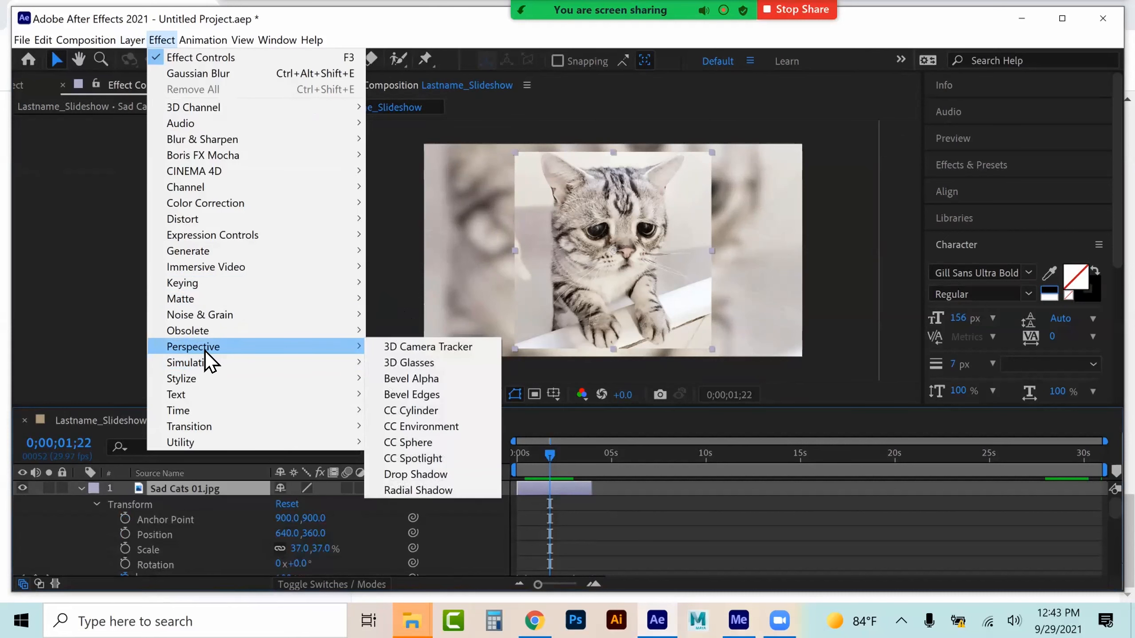
left_click(406, 379)
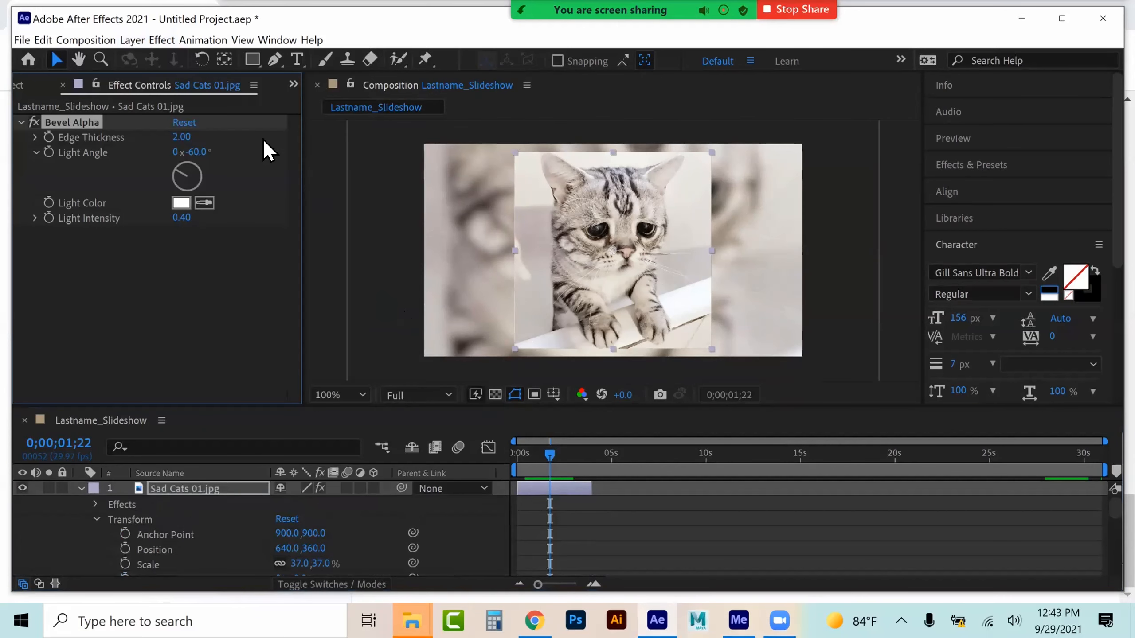
left_click_drag(183, 137, 499, 167)
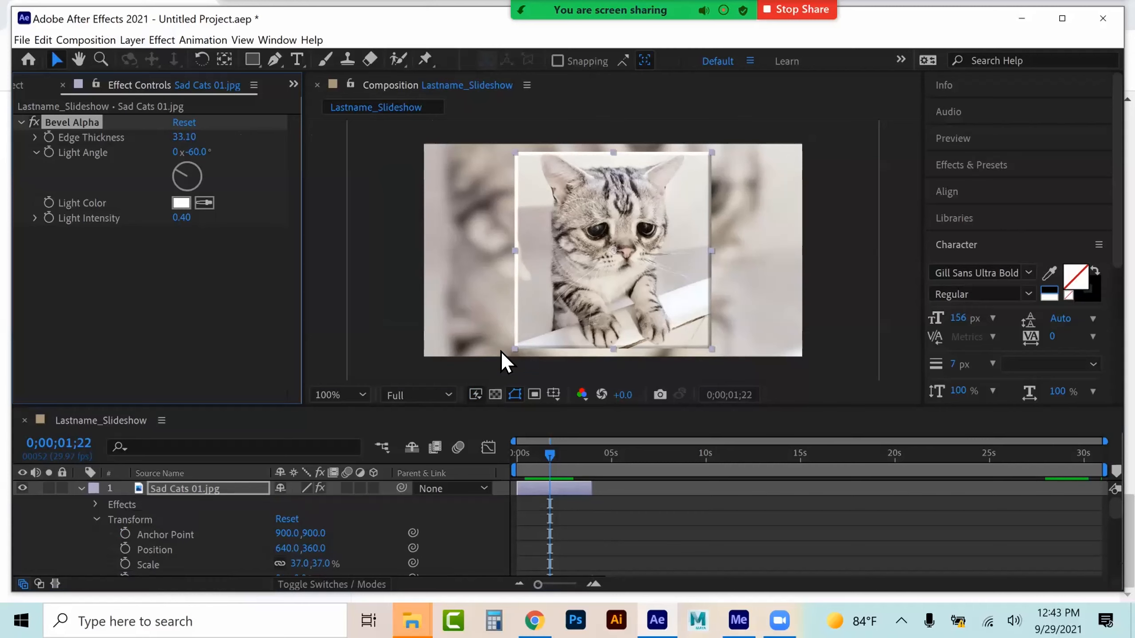
left_click_drag(181, 218, 314, 221)
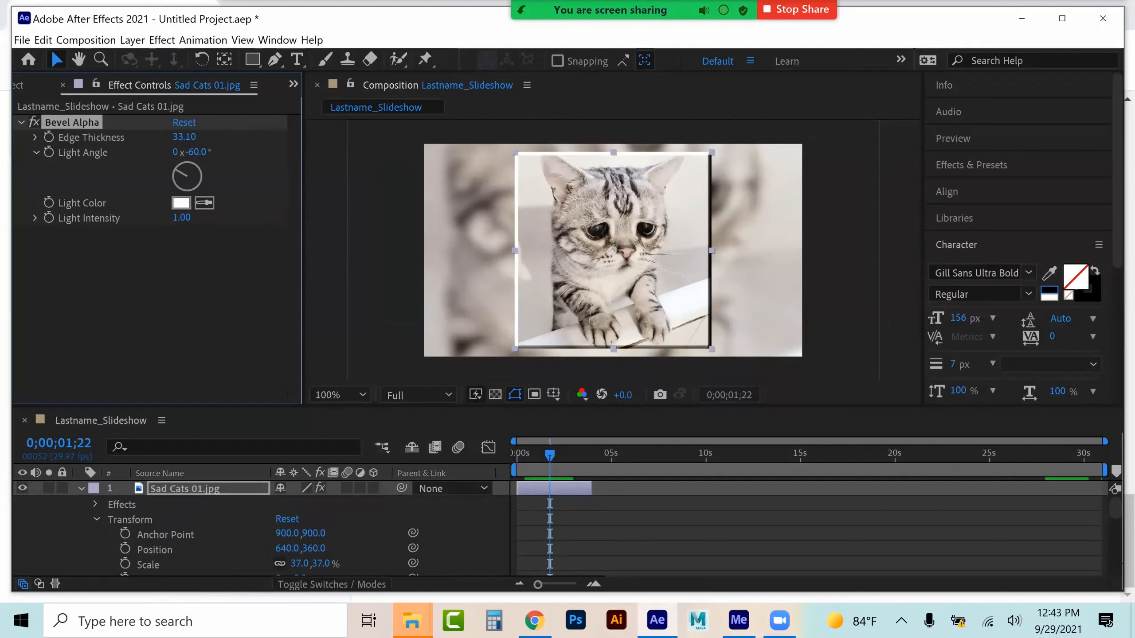
Make the top Sad Cats 01 layer a 3D layer
scroll(259, 527, "down", 1)
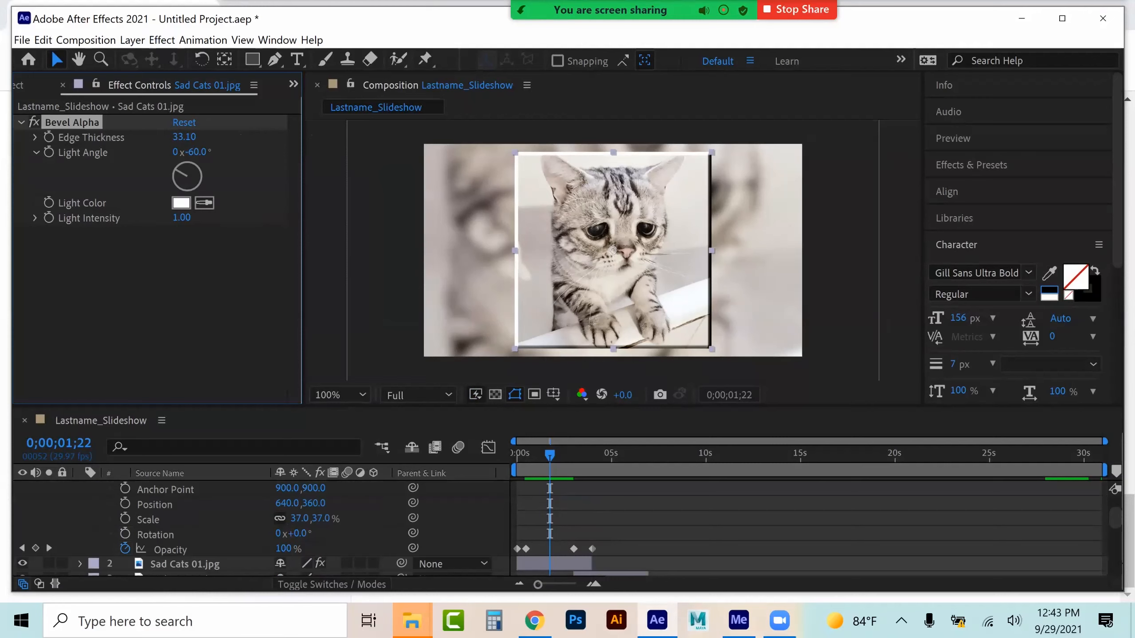
scroll(259, 527, "up", 1)
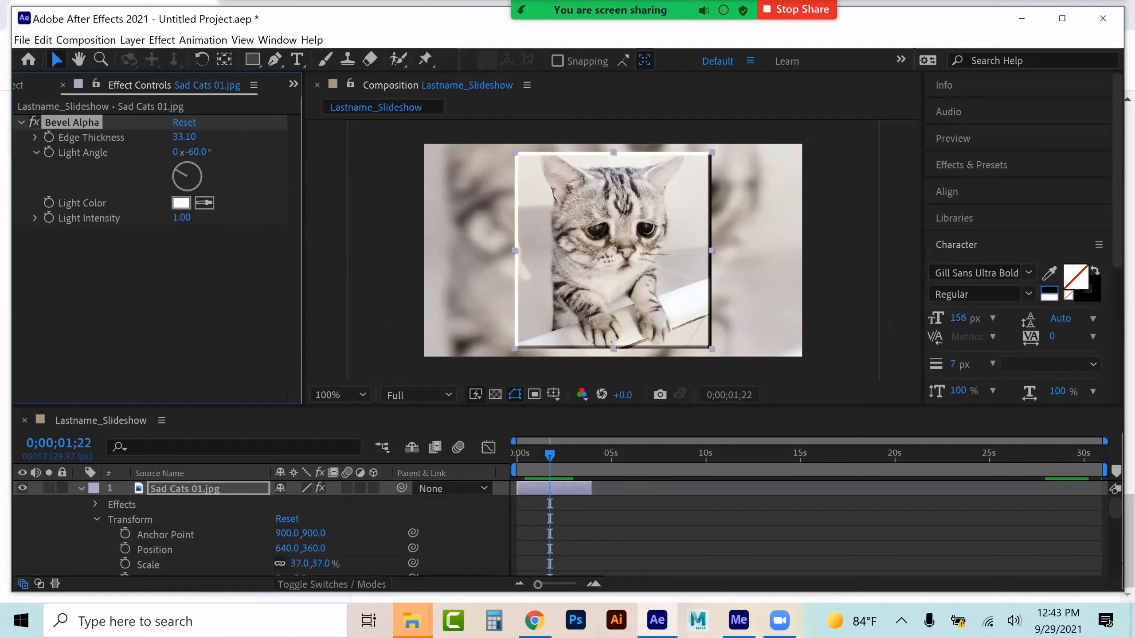
left_click(373, 488)
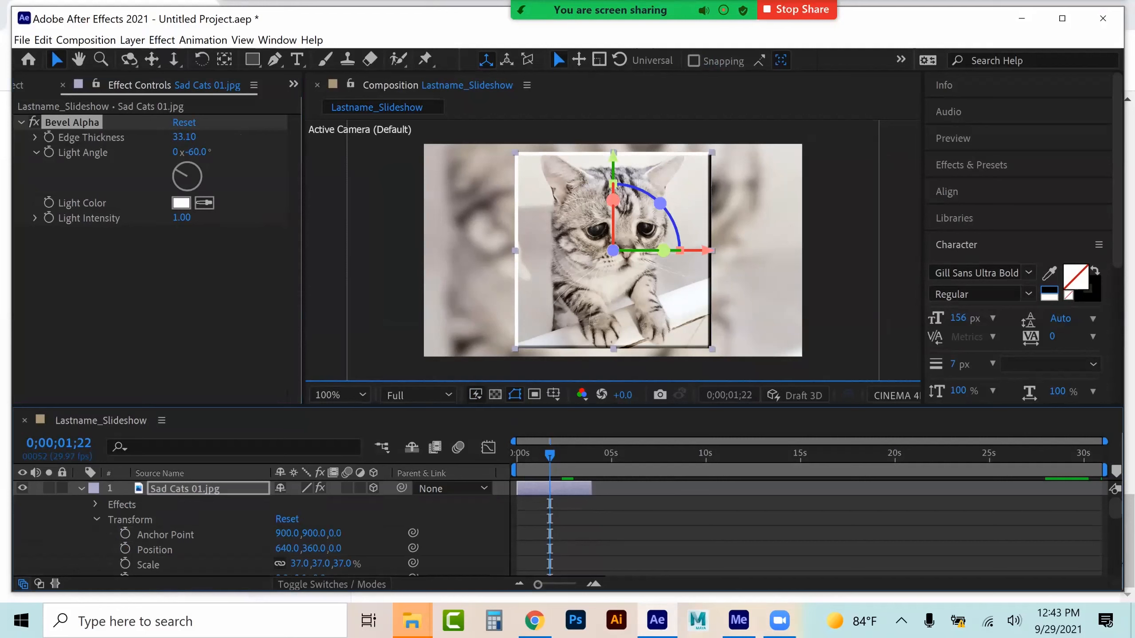
Rotate the layer to X -24°, Y 22°, Z 12° and add keyframes for all three rotations
scroll(259, 527, "down", 1)
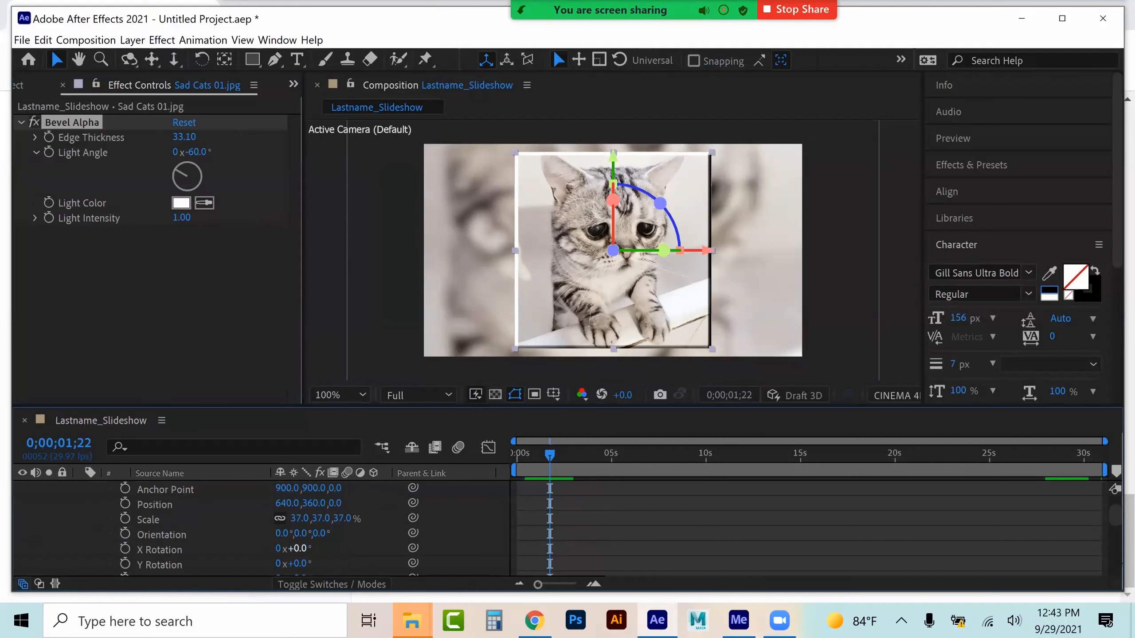
scroll(259, 527, "down", 1)
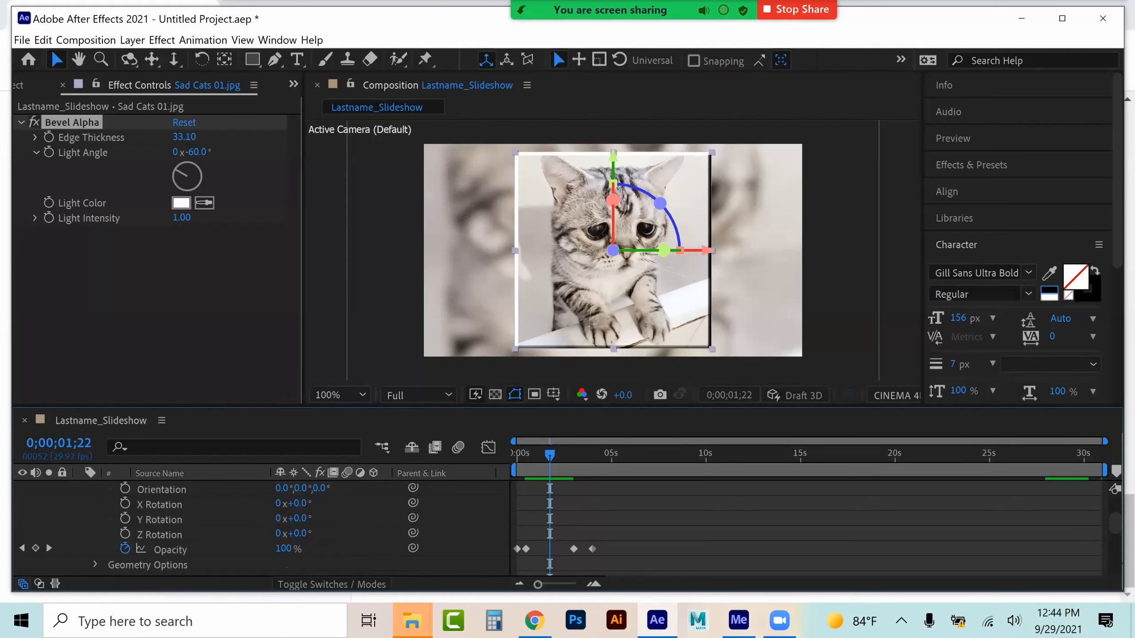
left_click_drag(300, 503, 303, 533)
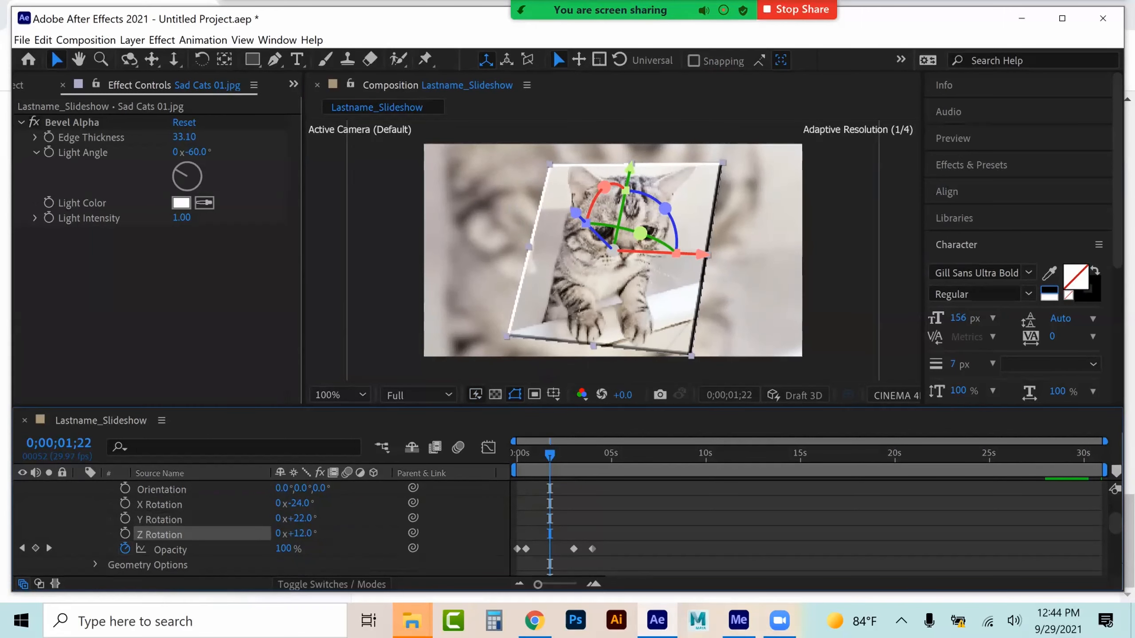
left_click(125, 533)
left_click(125, 518)
left_click(125, 503)
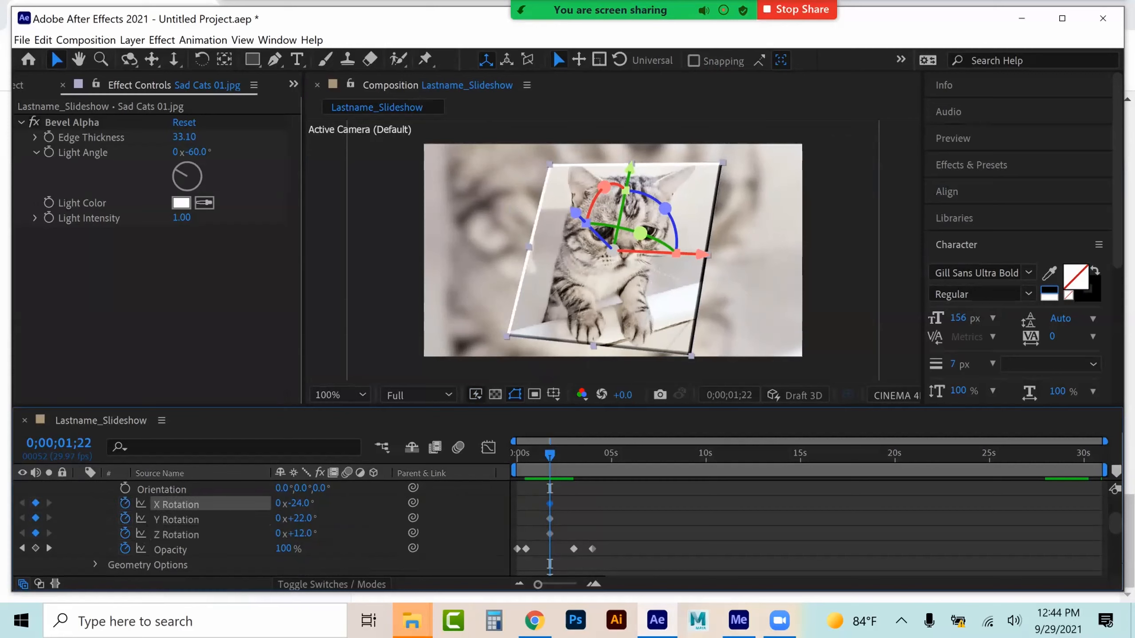
Move the rotation keyframes to the start and add ending rotation keyframes of X -21°, Y -28°, Z -10° at about 4 seconds
left_click_drag(565, 493, 518, 534)
mouse_move(298, 503)
left_mouse_down()
mouse_move(314, 503)
mouse_move(271, 519)
mouse_move(299, 534)
mouse_move(291, 503)
mouse_move(280, 503)
left_mouse_up()
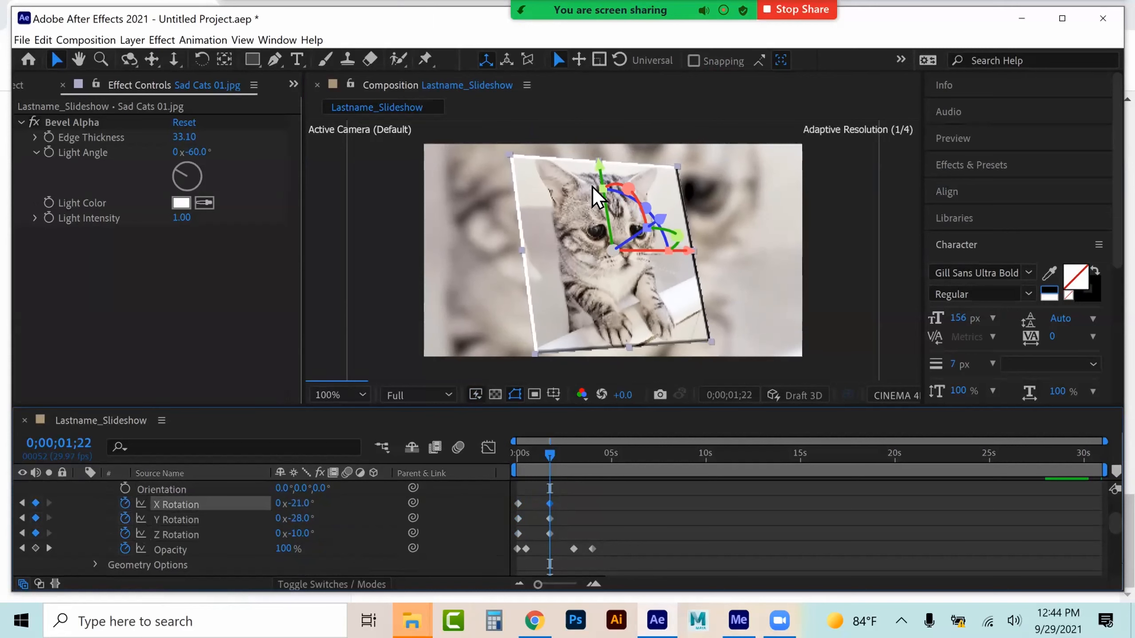
left_click_drag(562, 497, 589, 535)
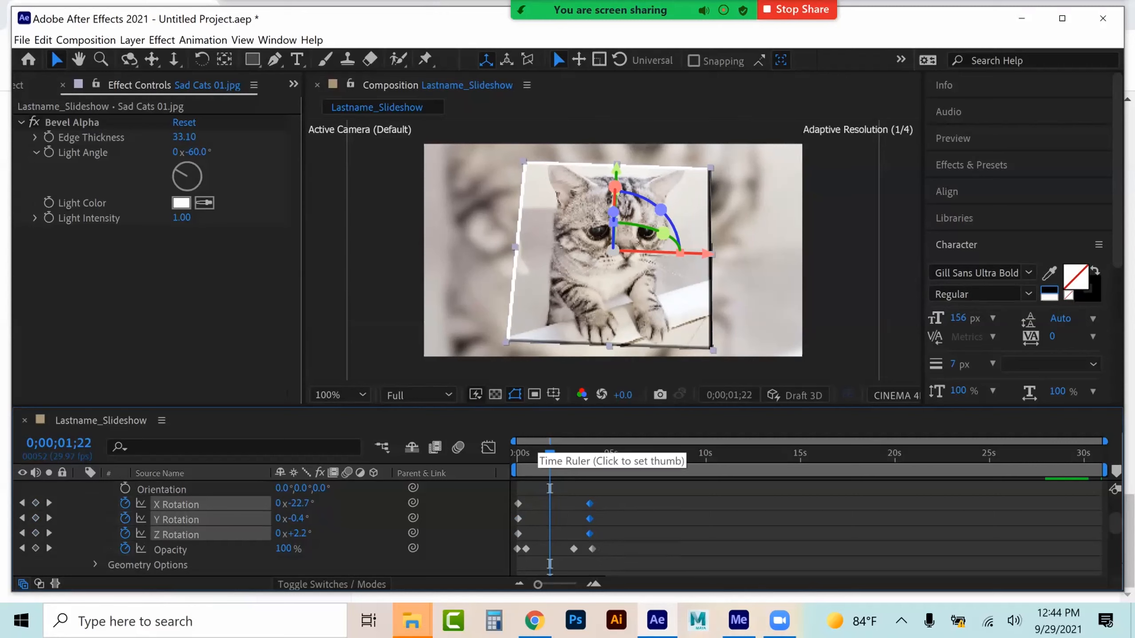
Preview the rotation animation from the start of the composition
left_click(538, 455)
left_click_drag(538, 454, 515, 454)
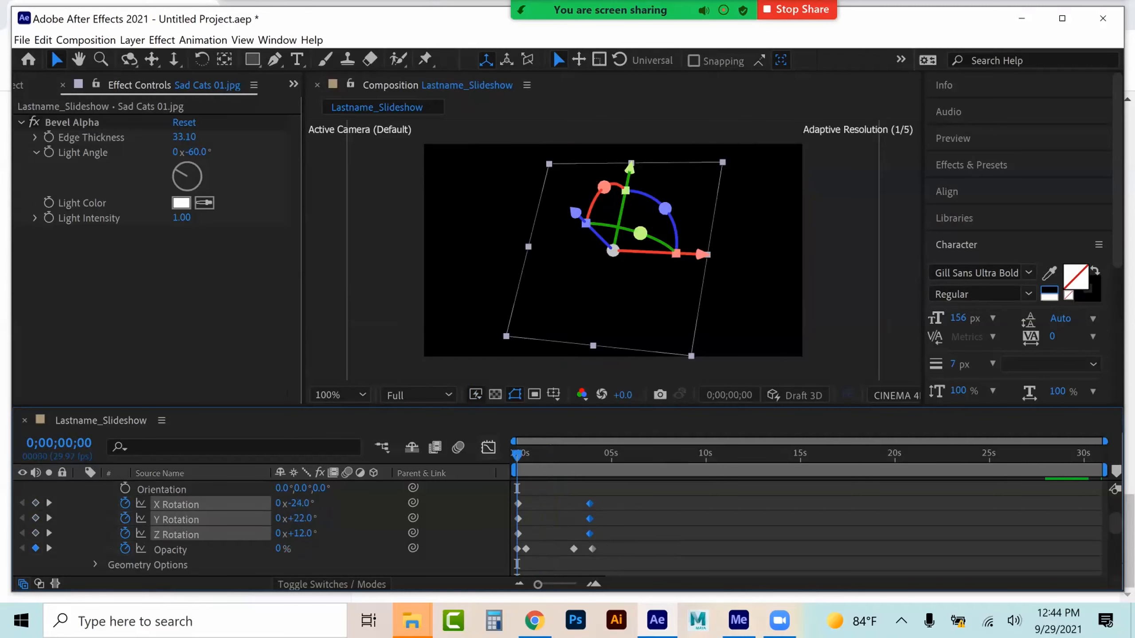
left_click(462, 514)
key("space")
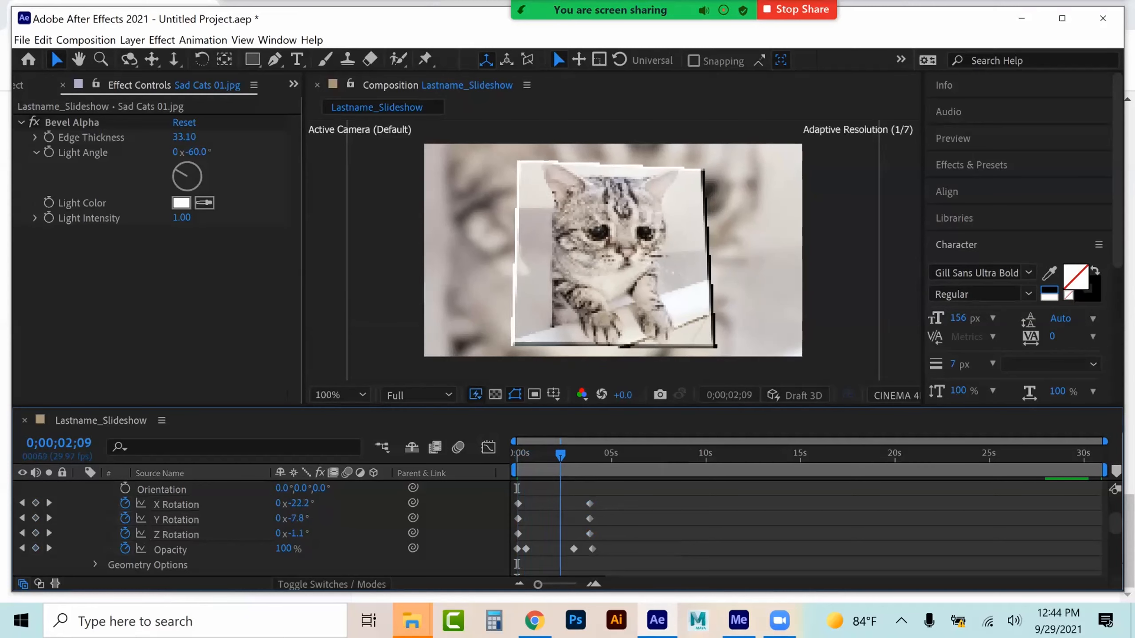
mouse_move(580, 455)
left_mouse_down()
mouse_move(514, 455)
mouse_move(576, 455)
left_mouse_up()
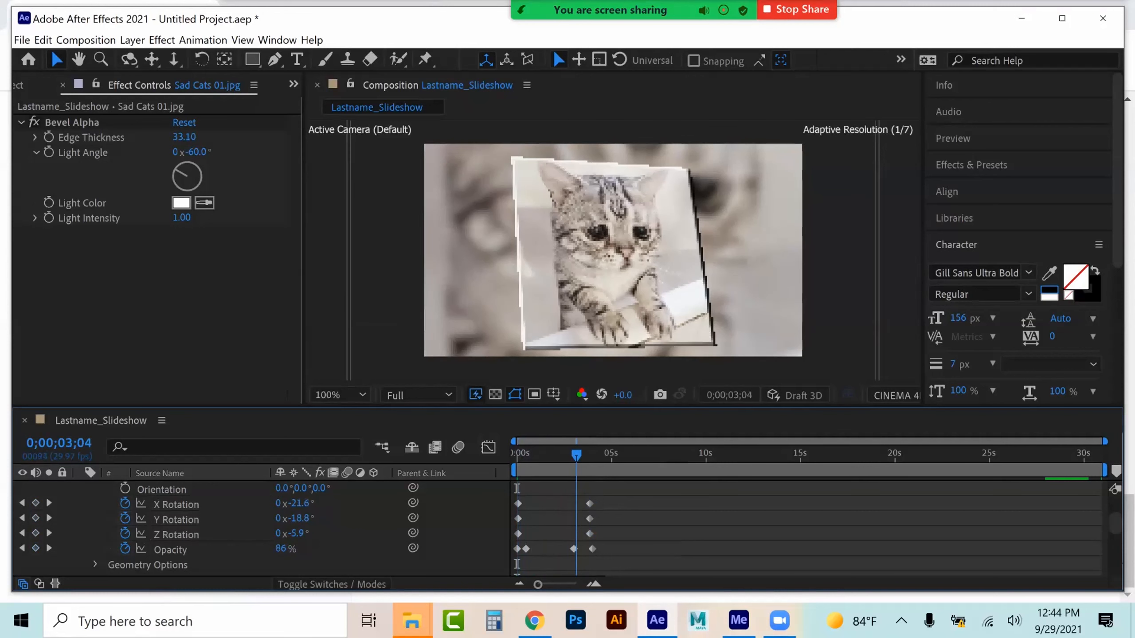
Apply the Levels effect to the Sad Cats 02 layer at about 4 seconds 29 frames
scroll(261, 527, "up", 3)
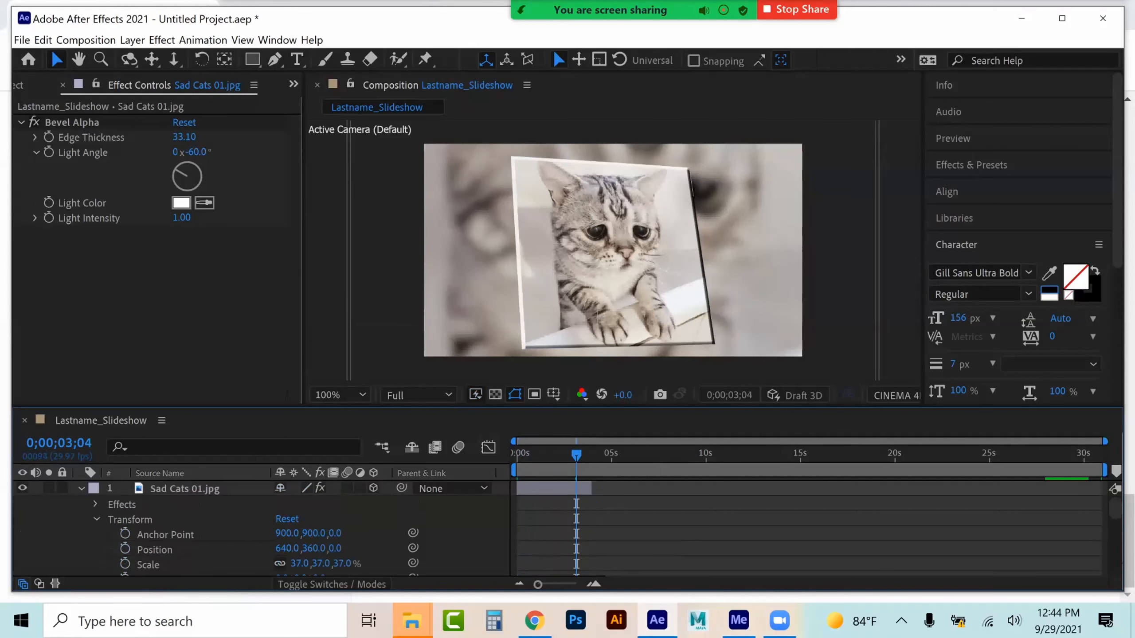
left_click(95, 519)
left_click(81, 488)
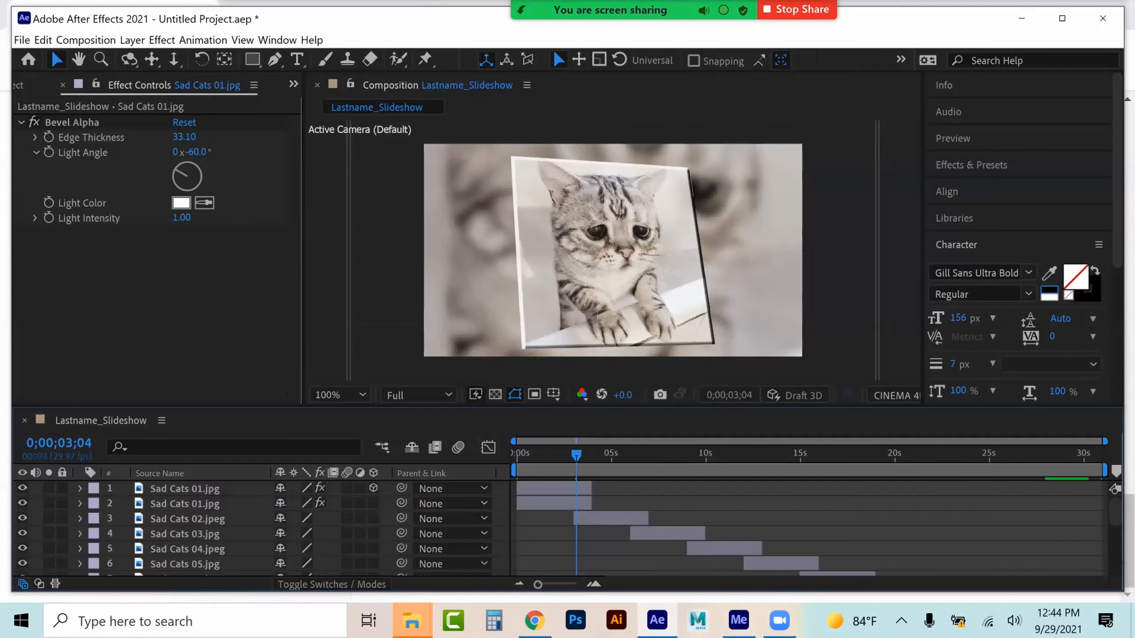
left_click(610, 454)
left_click(618, 518)
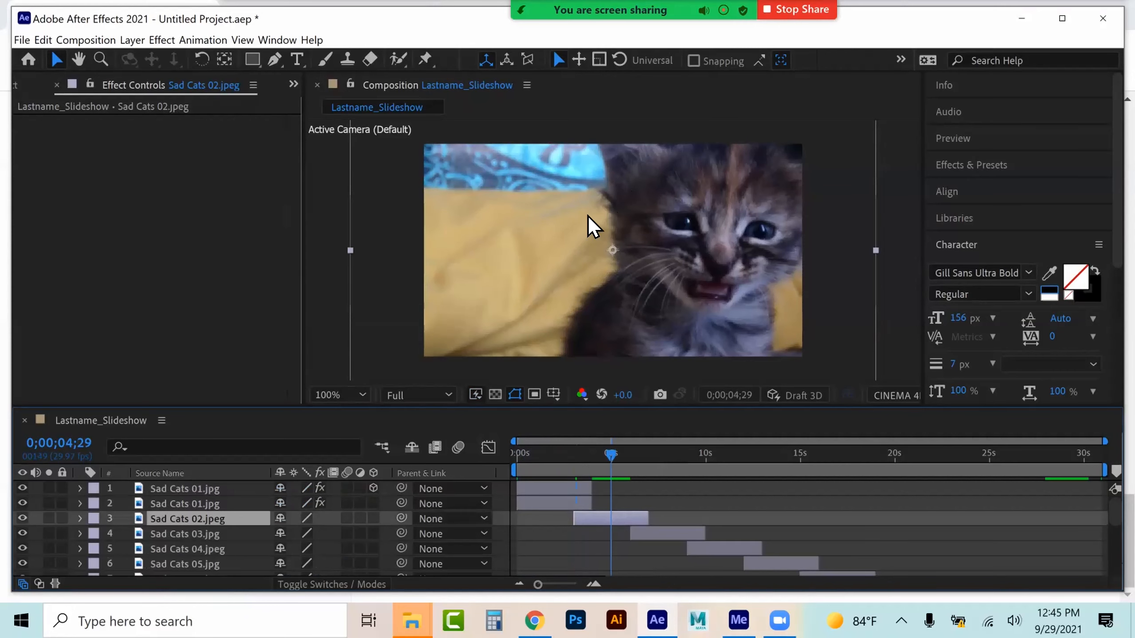
left_click(156, 40)
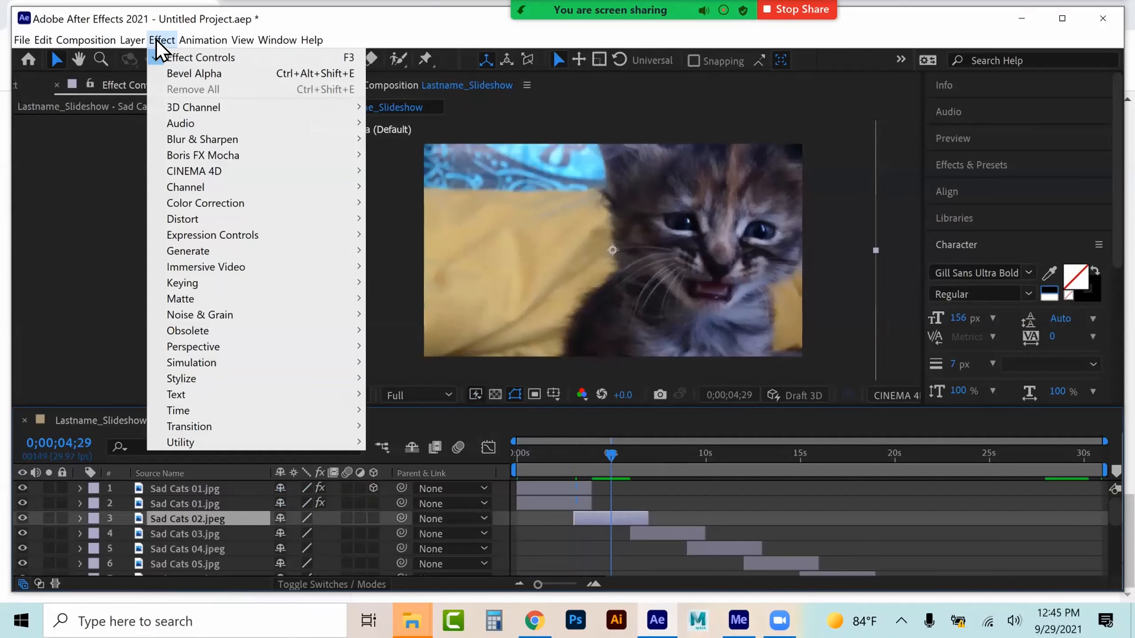
mouse_move(257, 202)
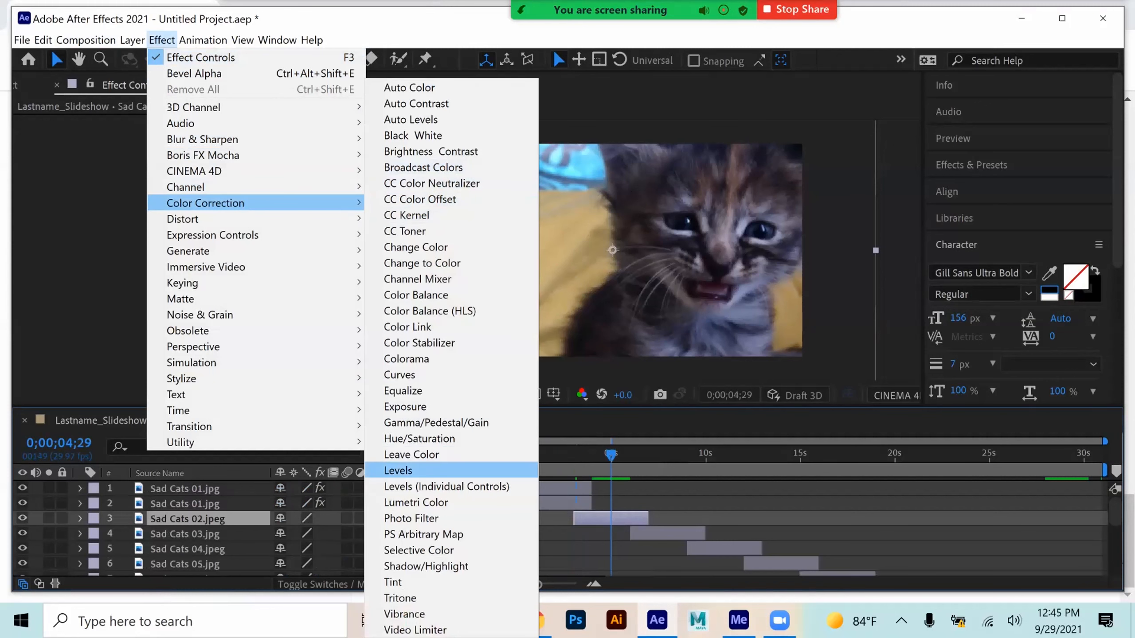
left_click(431, 471)
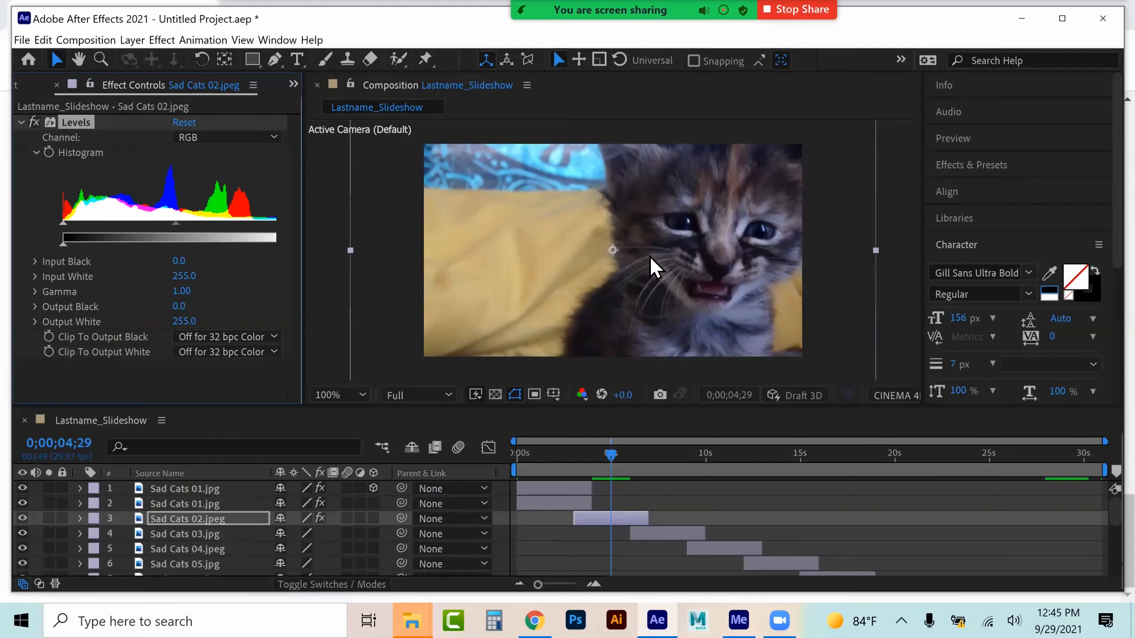
Set the Levels gamma of Sad Cats 02 to 1.55
left_click_drag(179, 223, 141, 224)
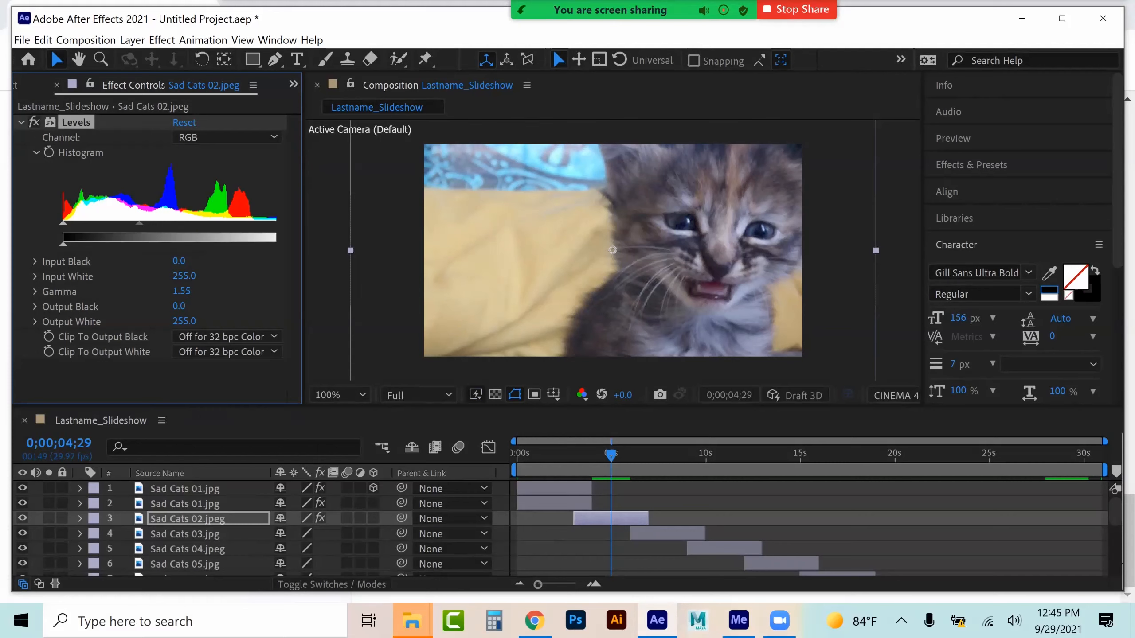
key("ctrl+d")
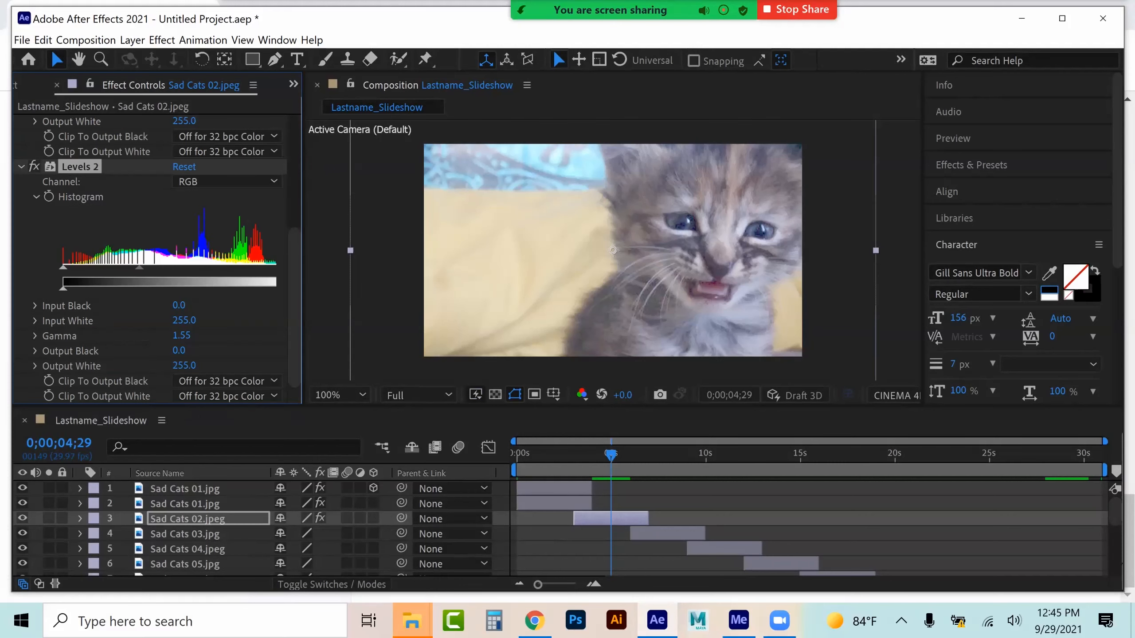
key("Delete")
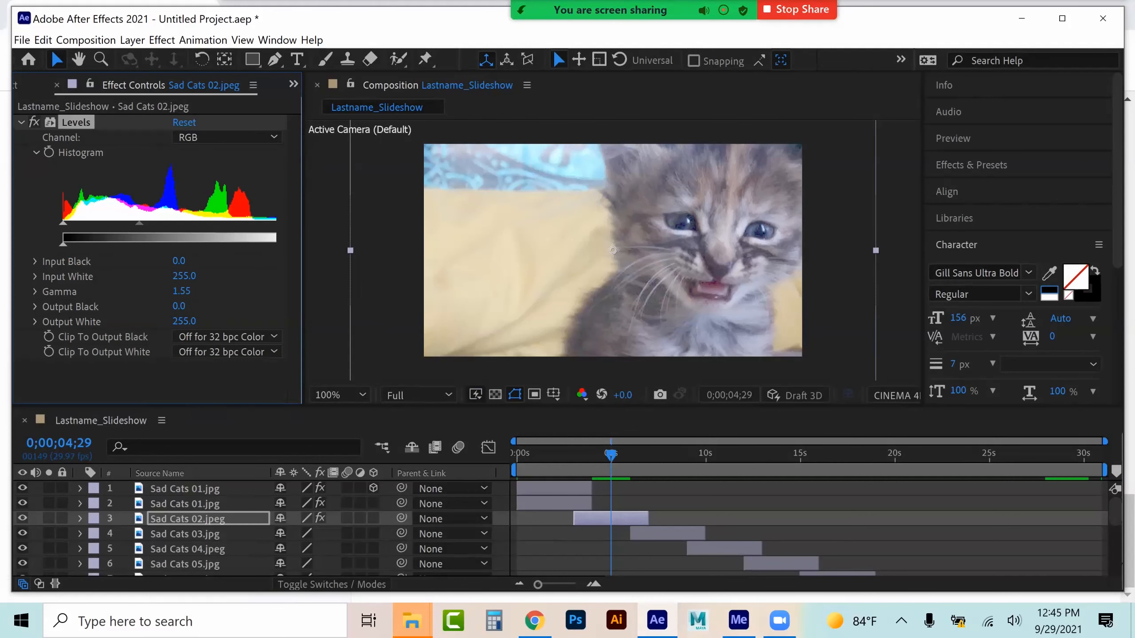
Duplicate the Sad Cats 02 layer and select the lower copy
left_click(187, 519)
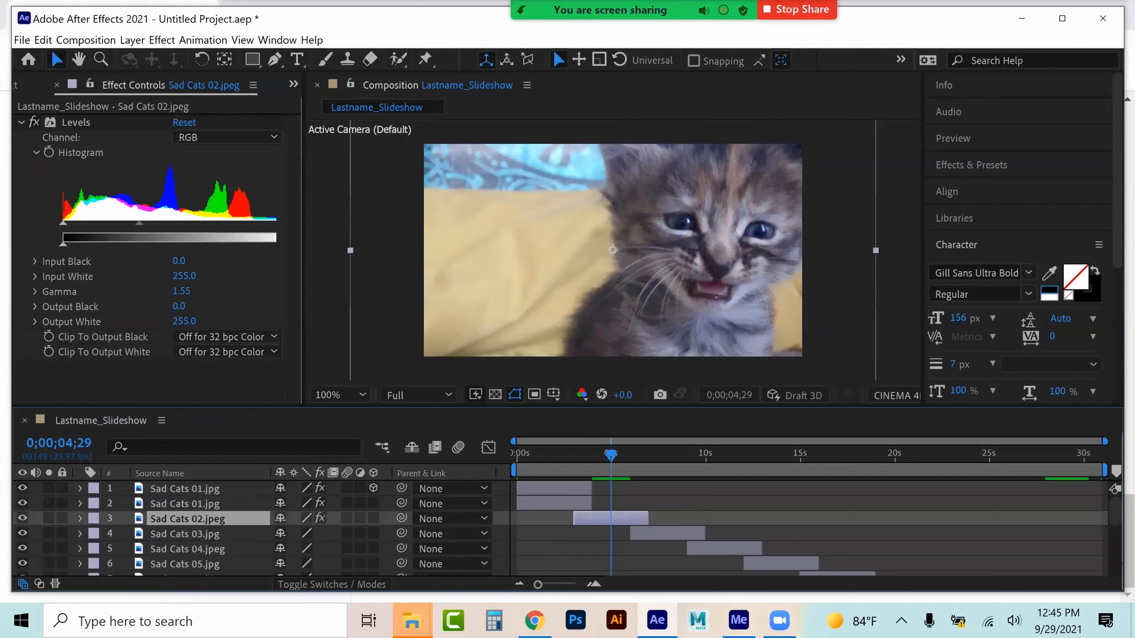
key("ctrl+d")
left_click(187, 534)
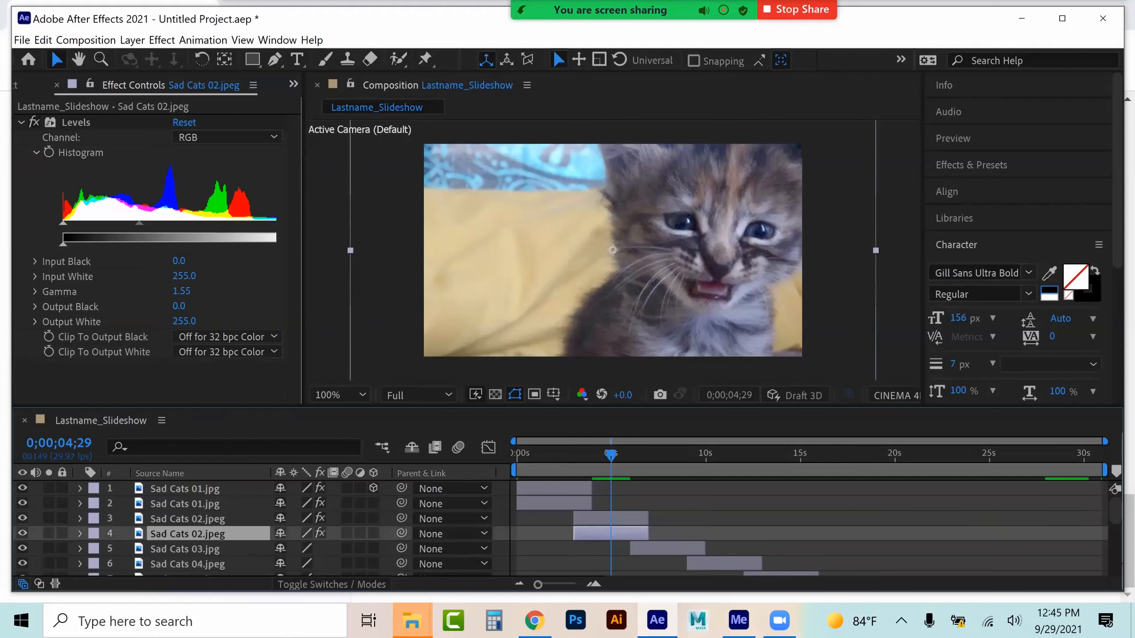
Copy the Gaussian Blur from the lower Sad Cats 01 layer and paste it onto the lower Sad Cats 02 copy
left_click(185, 503)
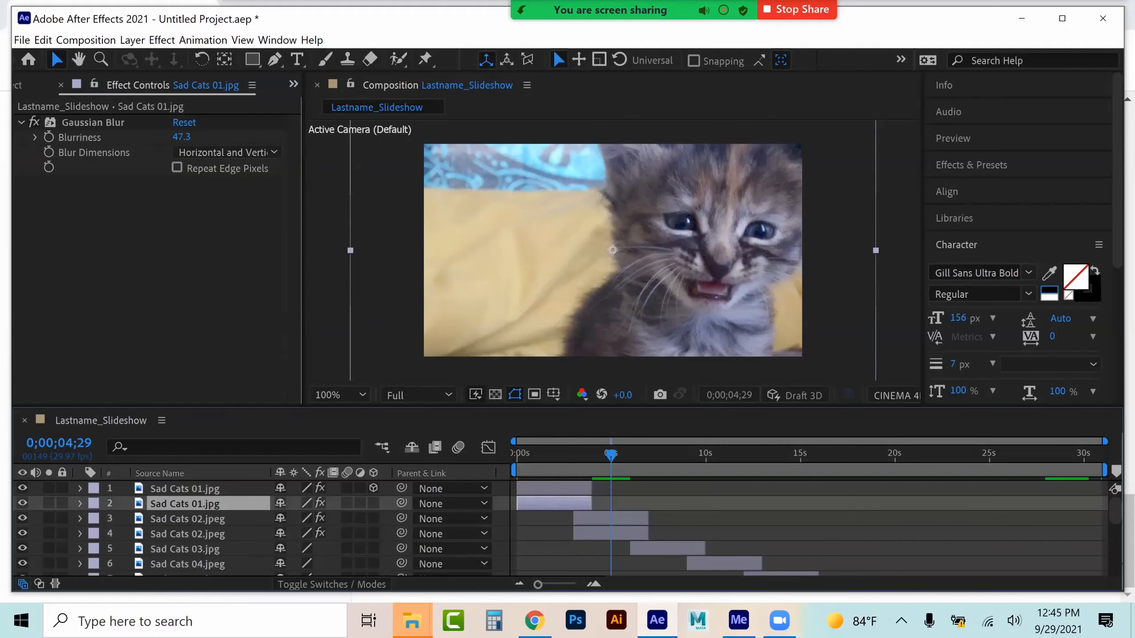
left_click(96, 125)
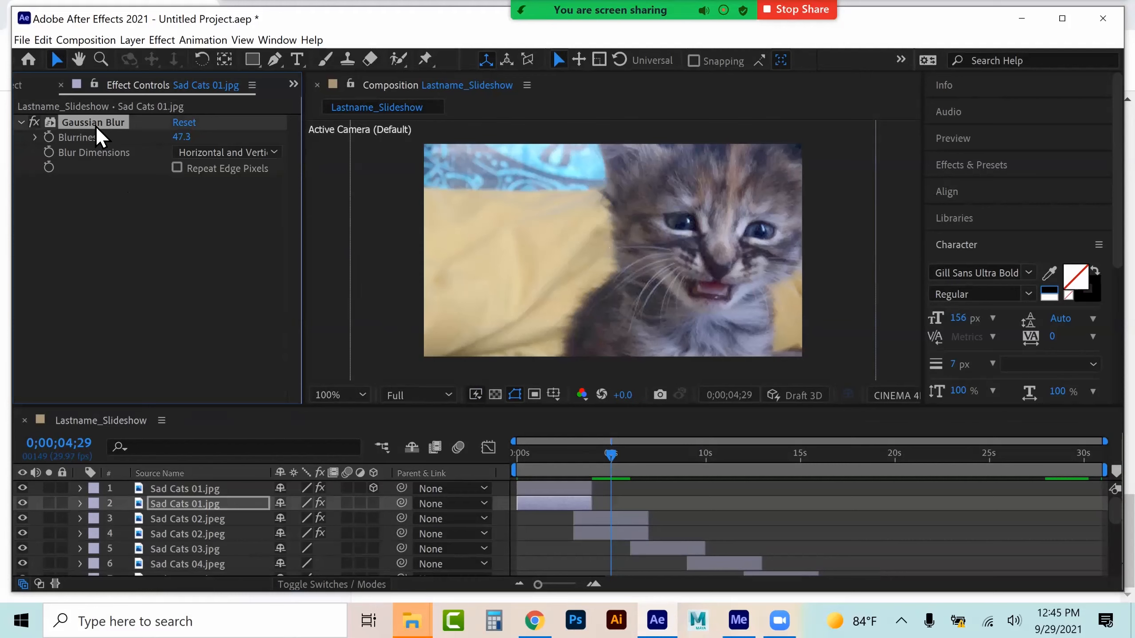
left_click(601, 533)
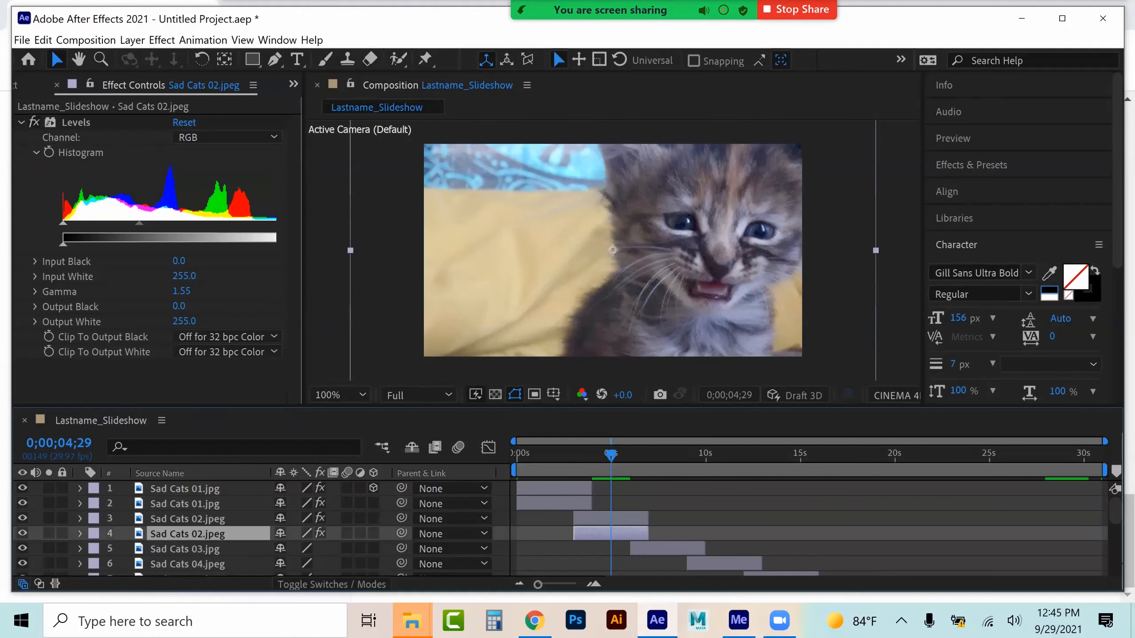
key("ctrl+v")
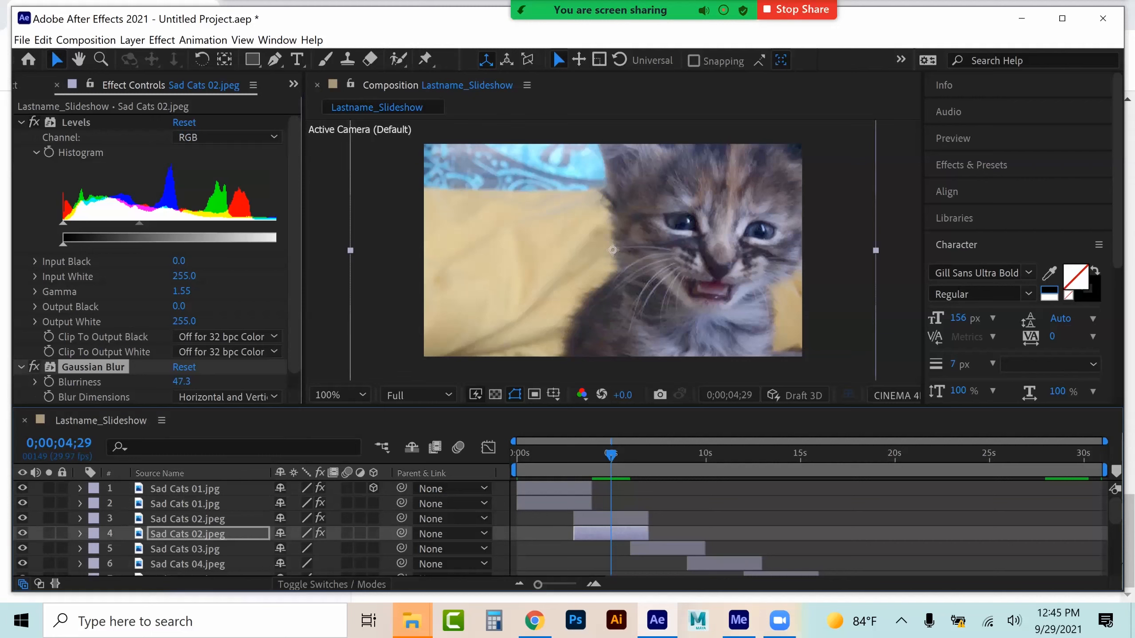
Scale the upper Sad Cats 02 layer down to 56%
left_click(22, 518)
left_click(22, 518)
left_click(187, 519)
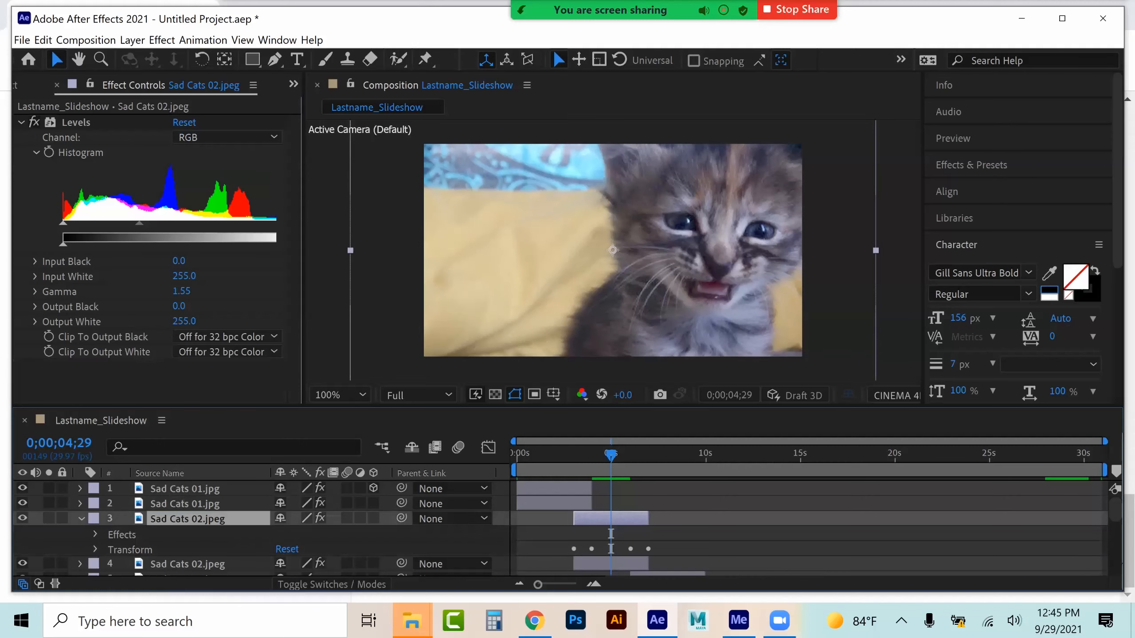
left_click(96, 550)
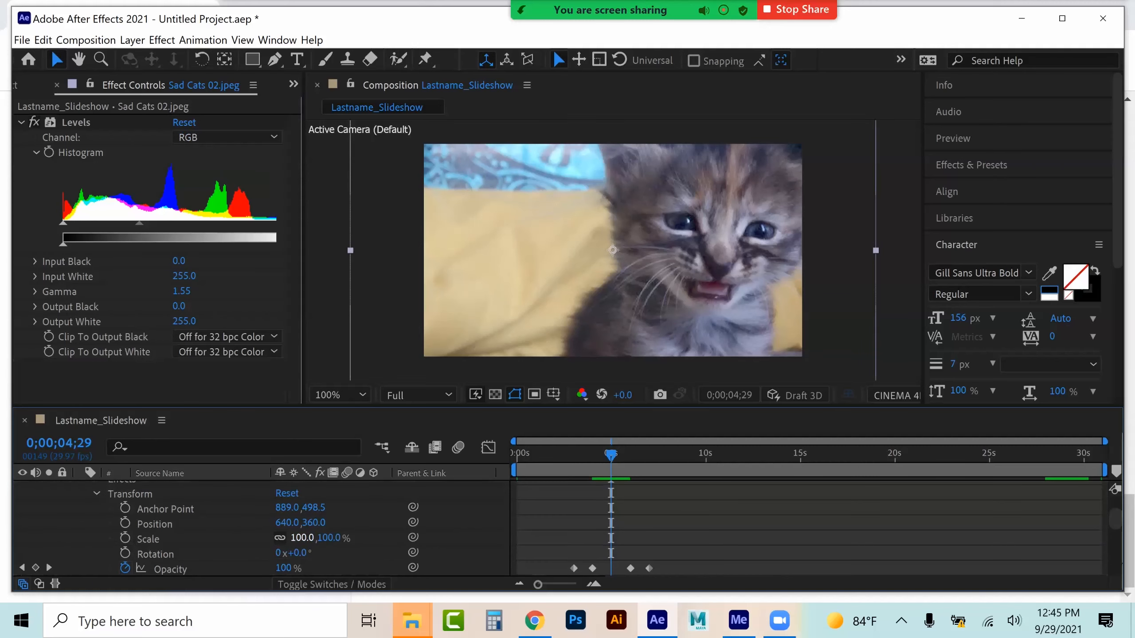
left_click_drag(302, 538, 278, 538)
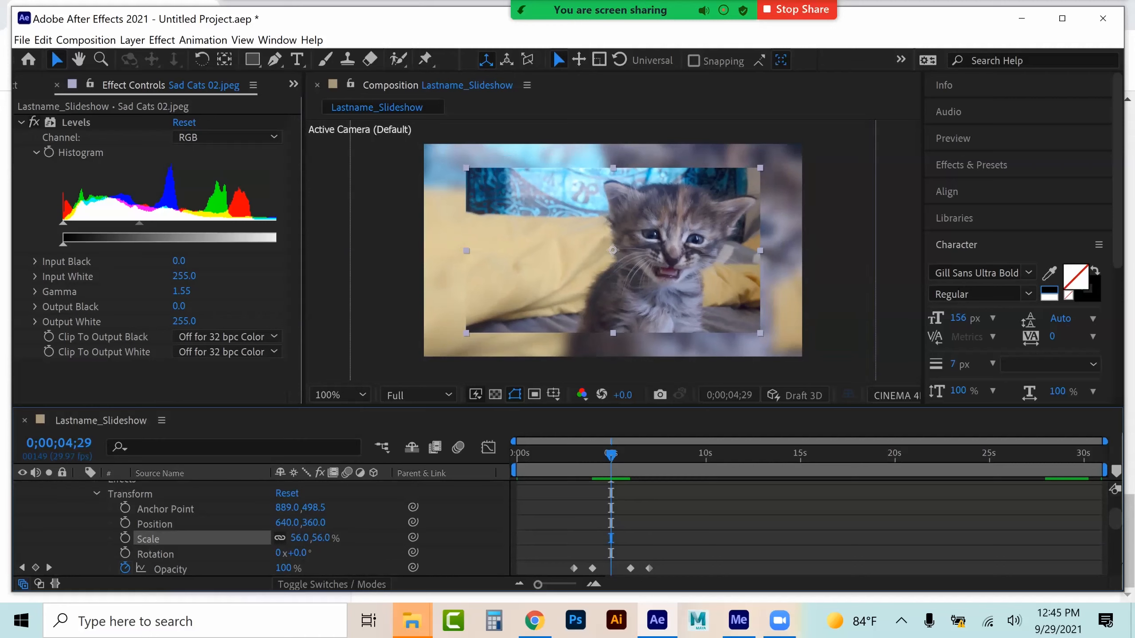
Copy the Bevel Alpha effect from the top Sad Cats 01 layer and paste it onto the upper Sad Cats 02 layer
scroll(261, 527, "up", 3)
left_click(185, 488)
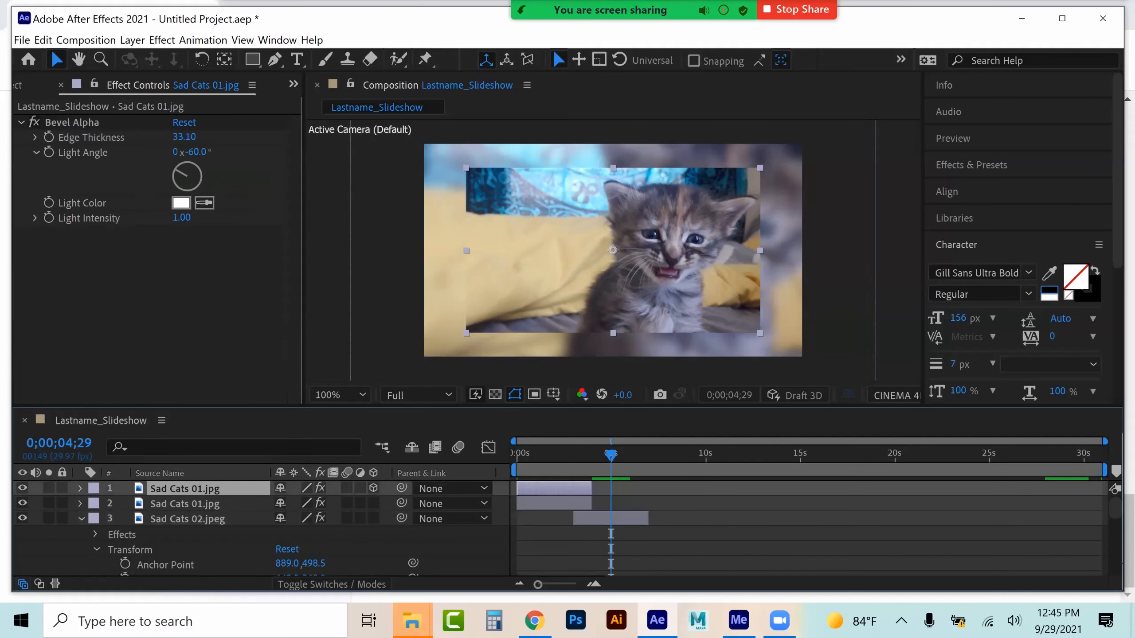
left_click(81, 124)
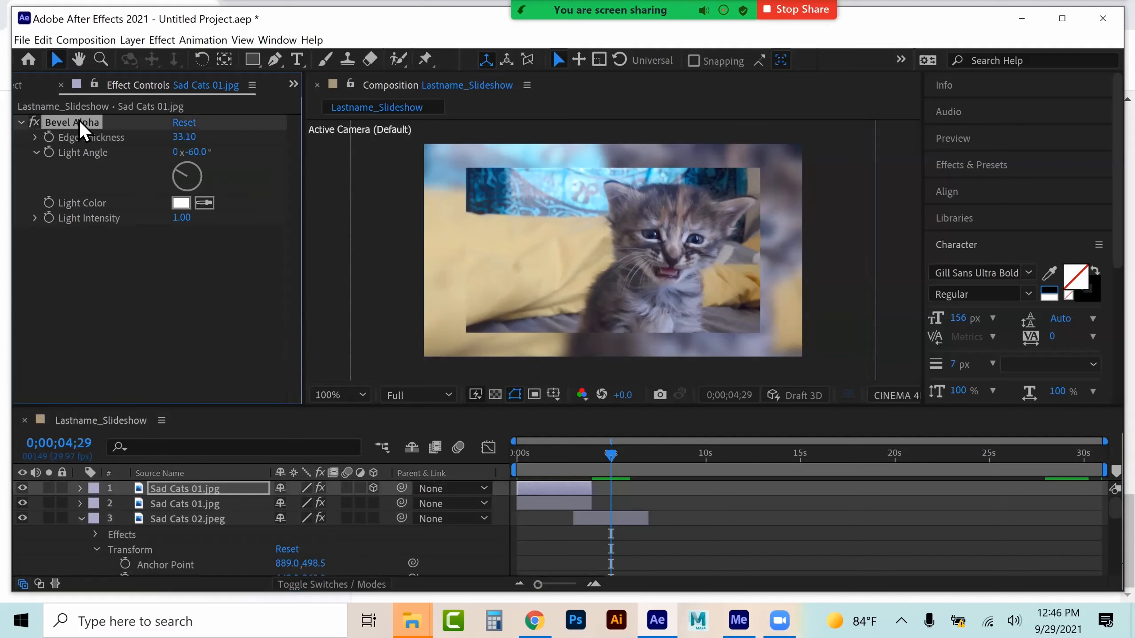
left_click(188, 519)
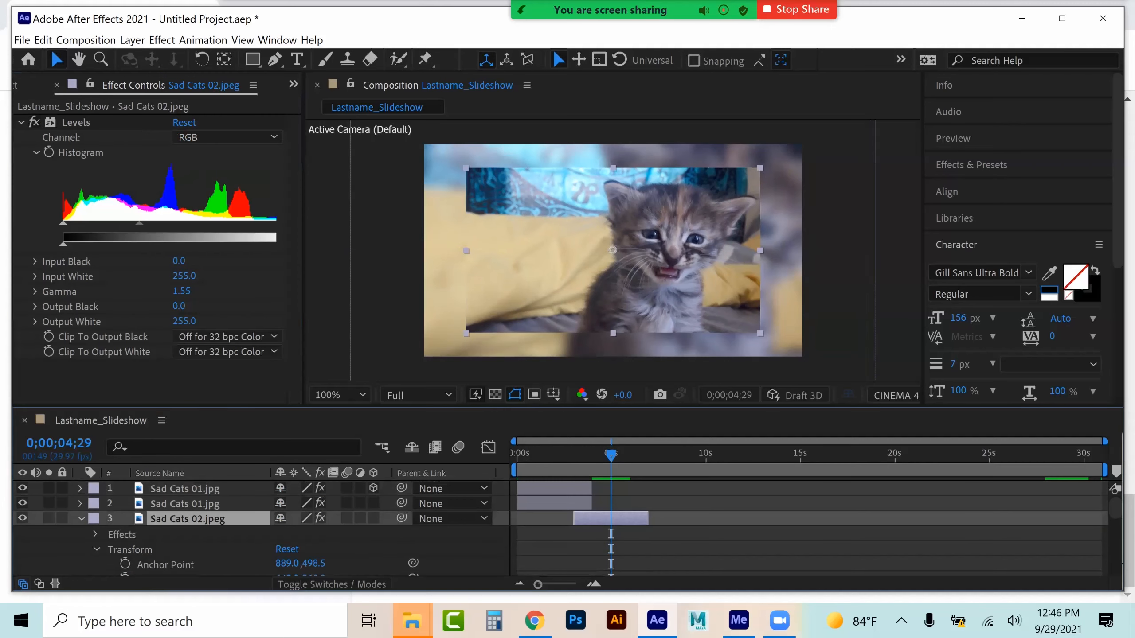
key("ctrl+v")
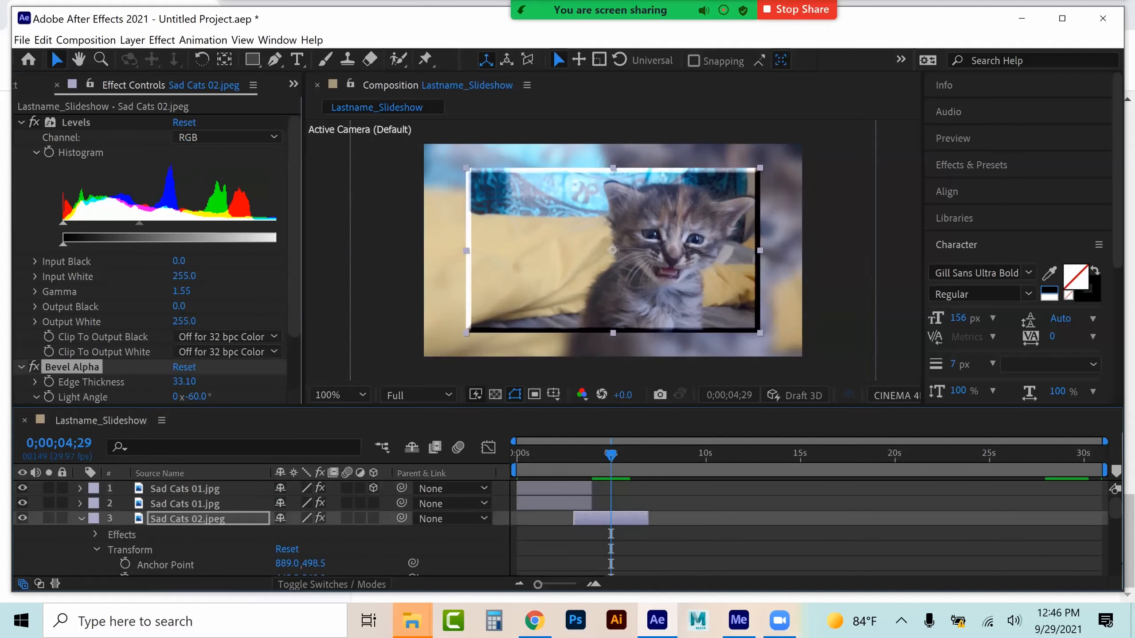
Browse the Animation Presets folders in the Effects & Presets panel
left_click(970, 165)
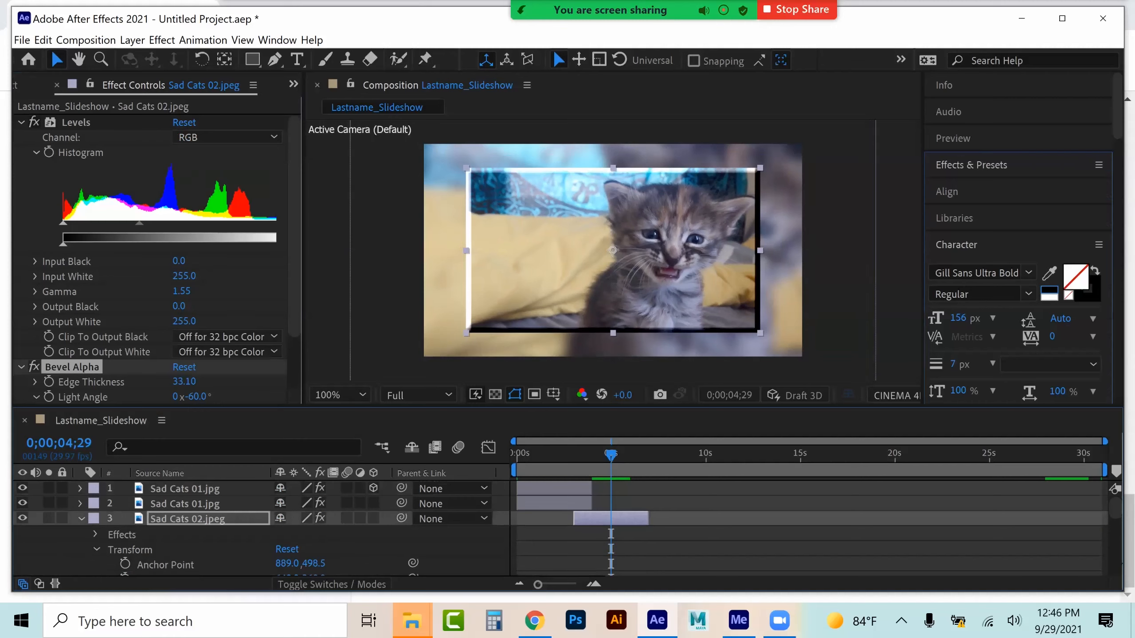
left_click(948, 343)
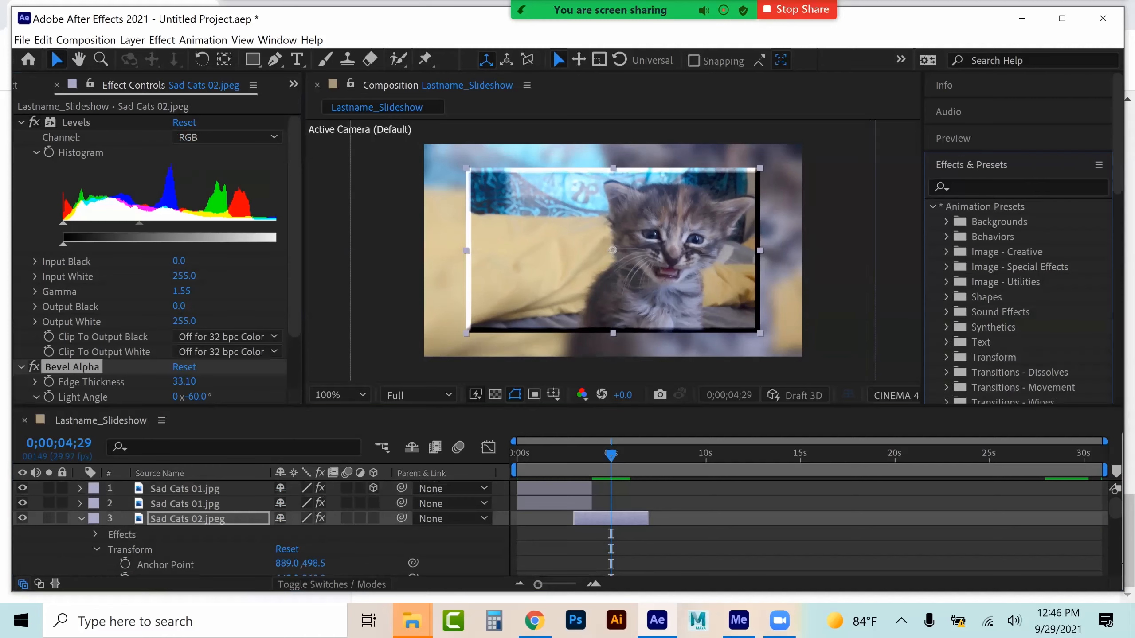
scroll(1018, 237, "down", 1)
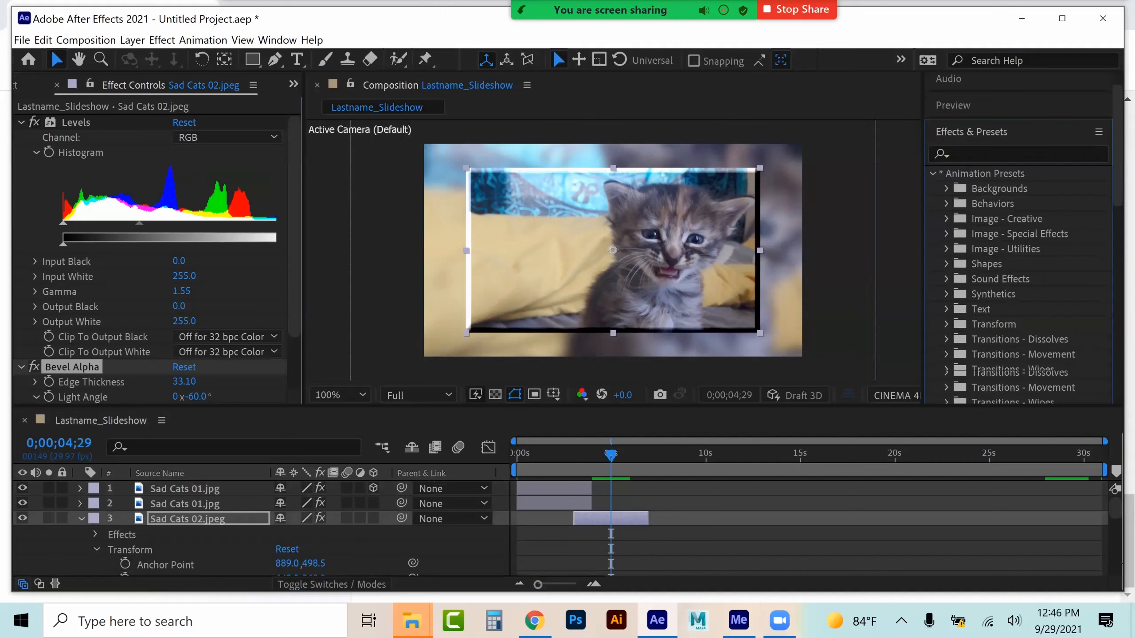
left_click(946, 324)
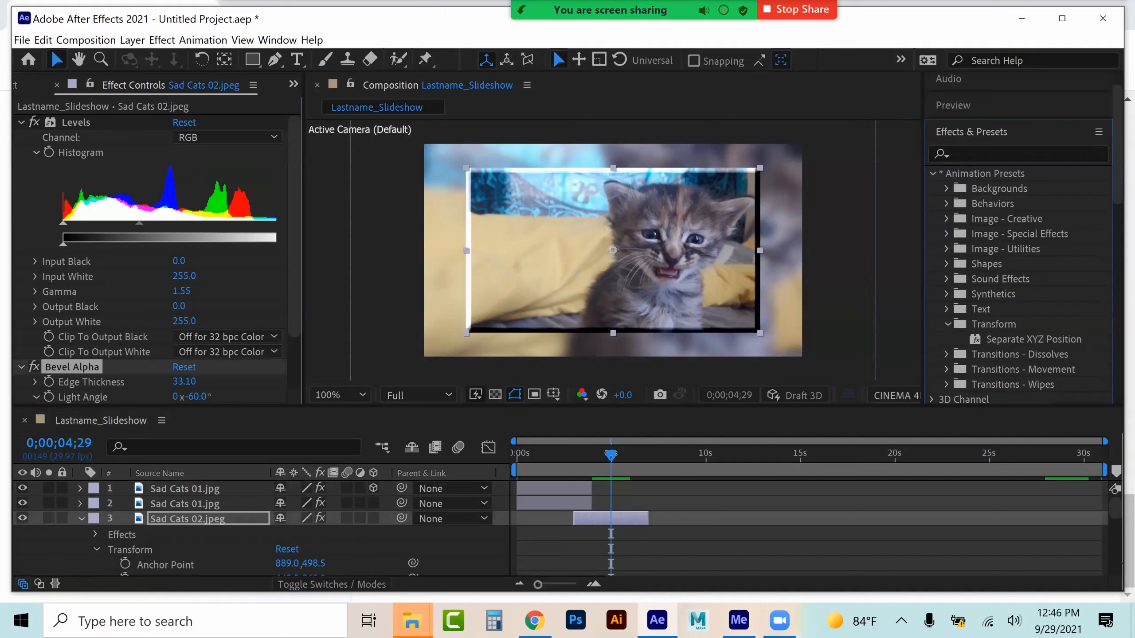
left_click(947, 324)
left_click(946, 338)
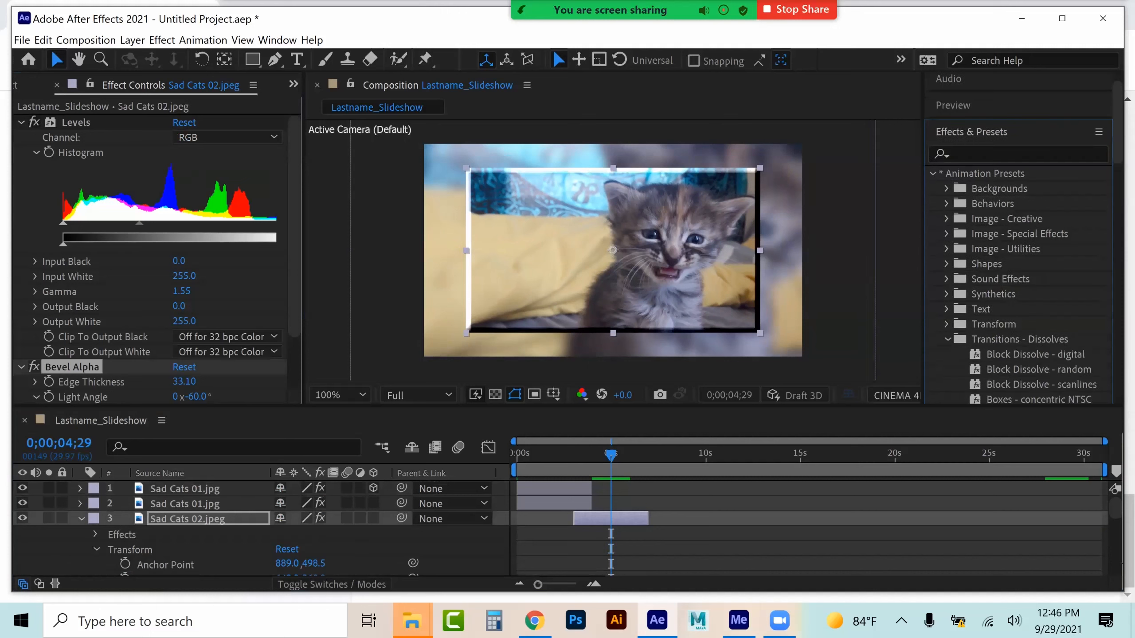
left_click(947, 339)
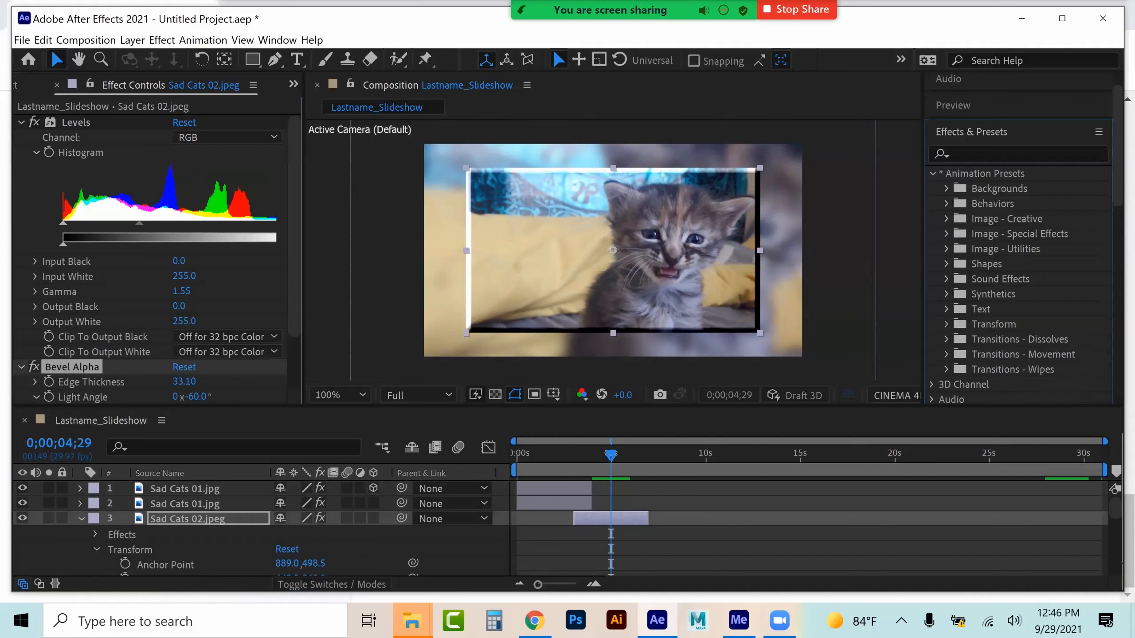
Search the presets for wiggle and apply Wiggle - position to the upper Sad Cats 02 layer
left_click(985, 154)
type("wiggle")
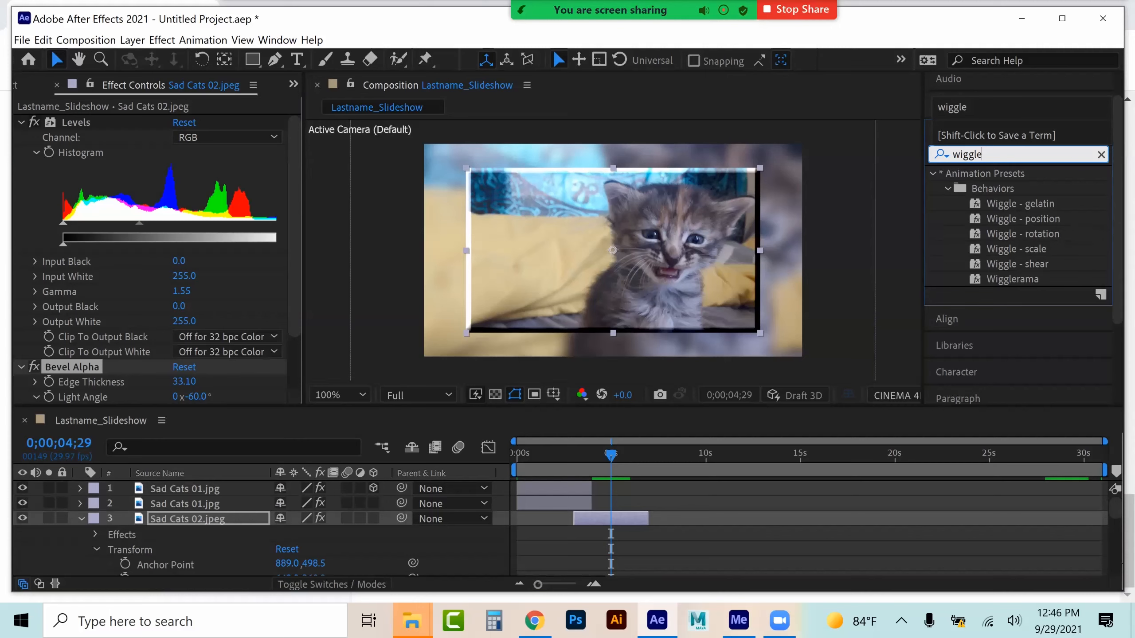
left_click_drag(1023, 219, 626, 519)
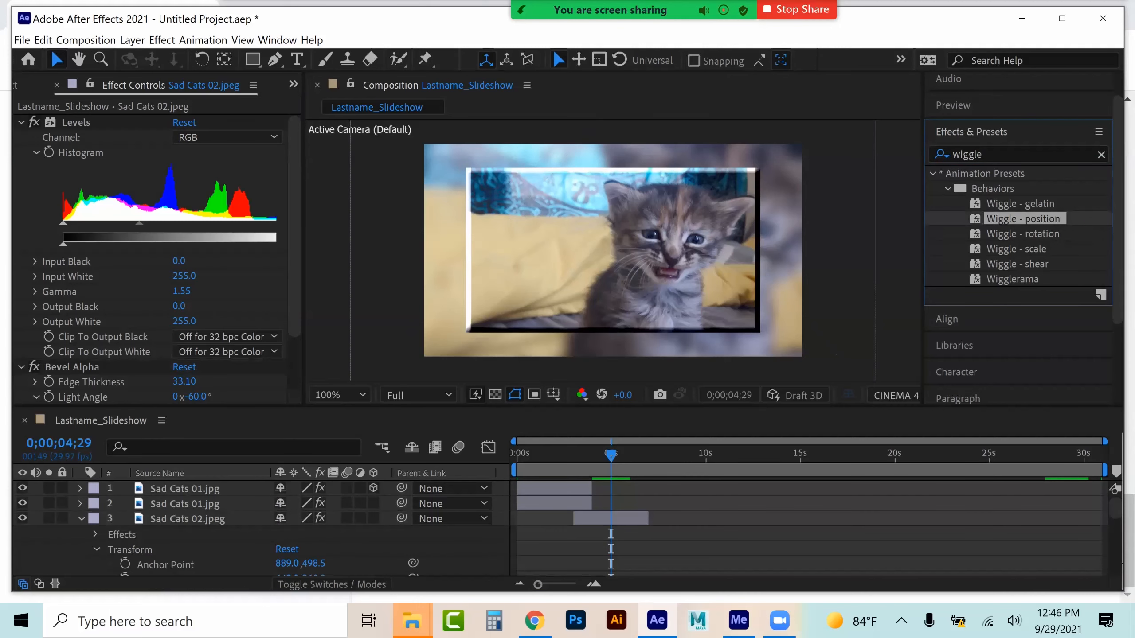
Set the Wiggle - position speed to 0.25 wigs/sec
key("space")
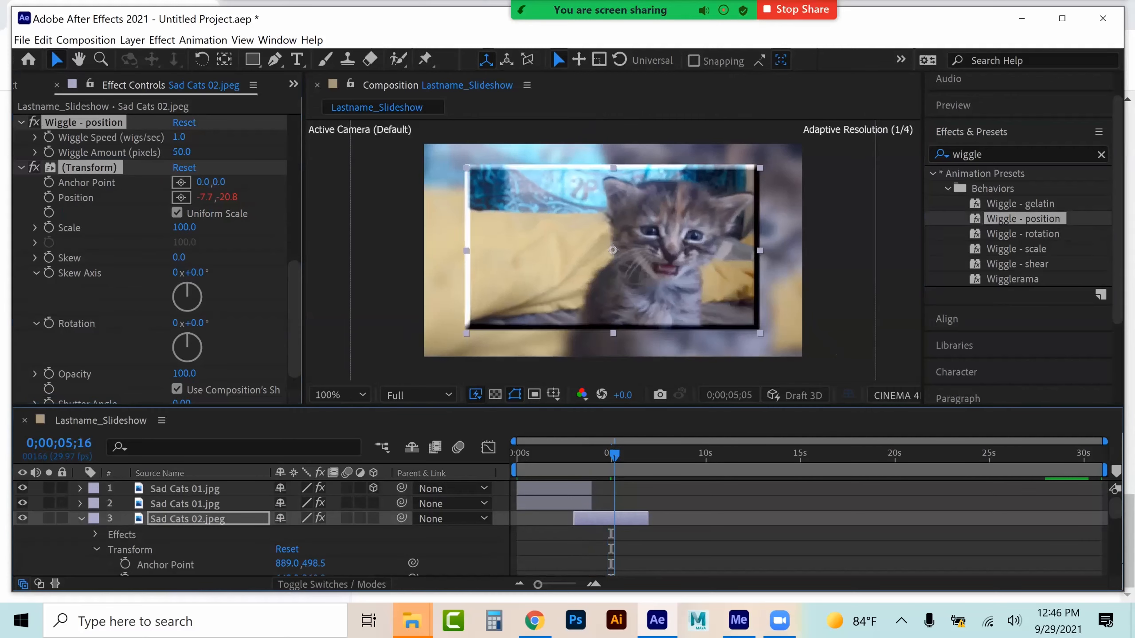
left_click_drag(627, 455, 616, 456)
left_click(180, 138)
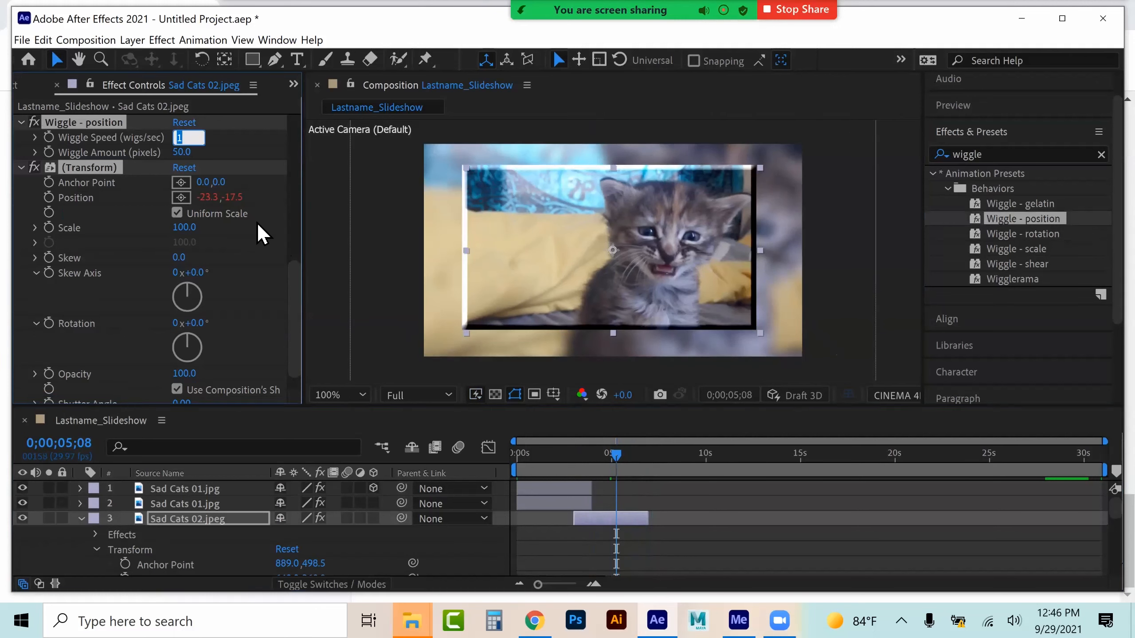
type(".25")
left_click(262, 216)
Set the preview resolution to Quarter and play back the wiggling Sad Cats 02 section
left_click(569, 455)
left_click_drag(569, 455, 573, 456)
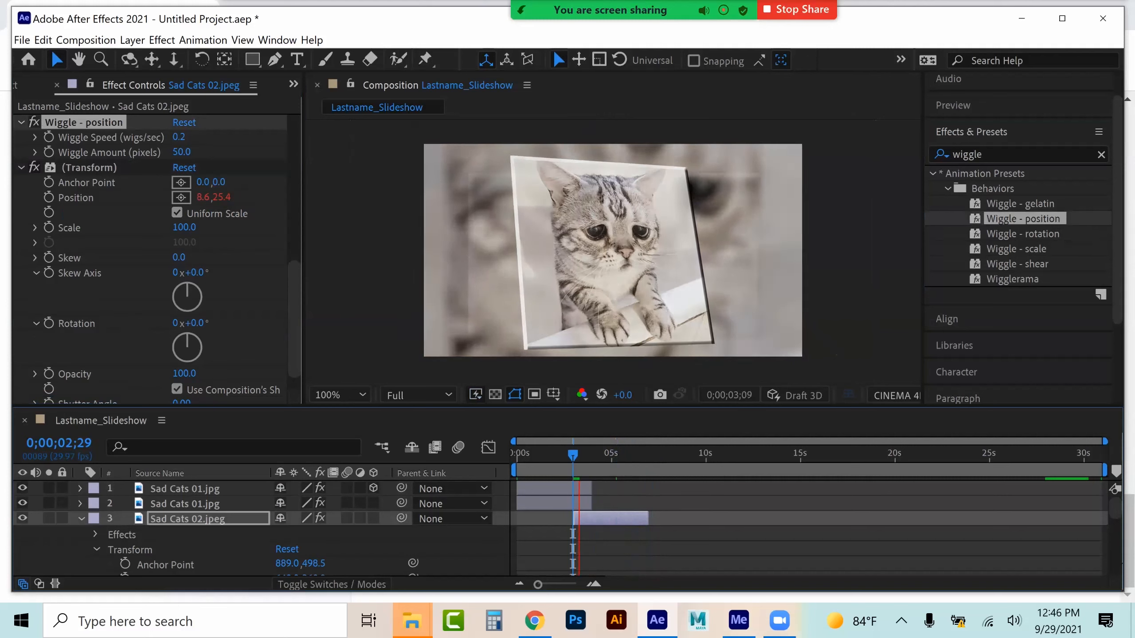
key("space")
left_click(394, 394)
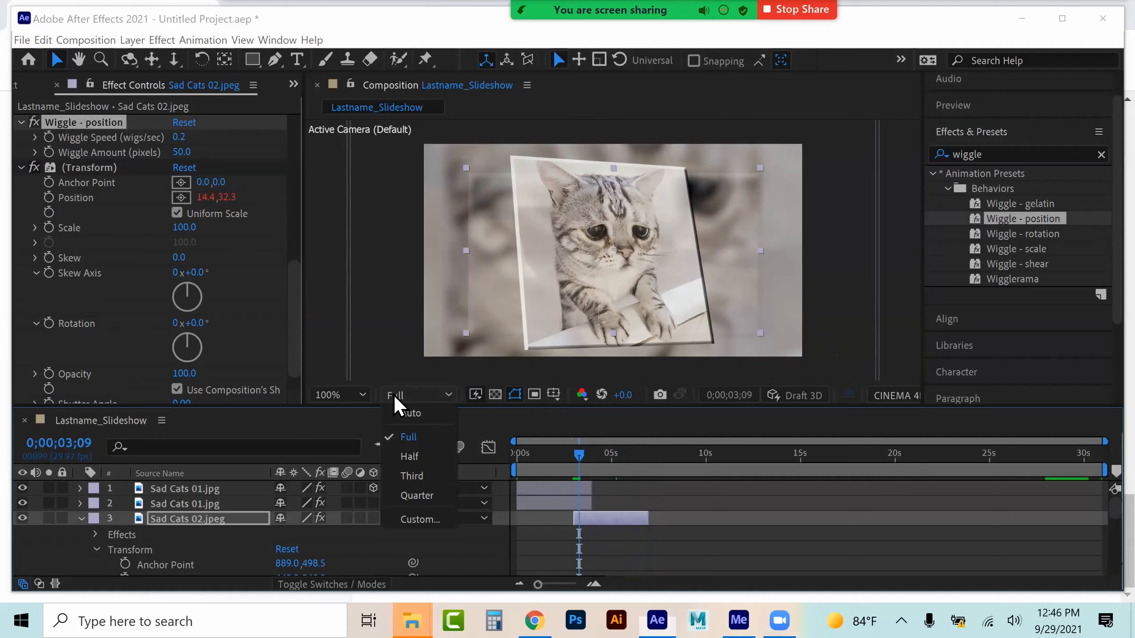
left_click(416, 495)
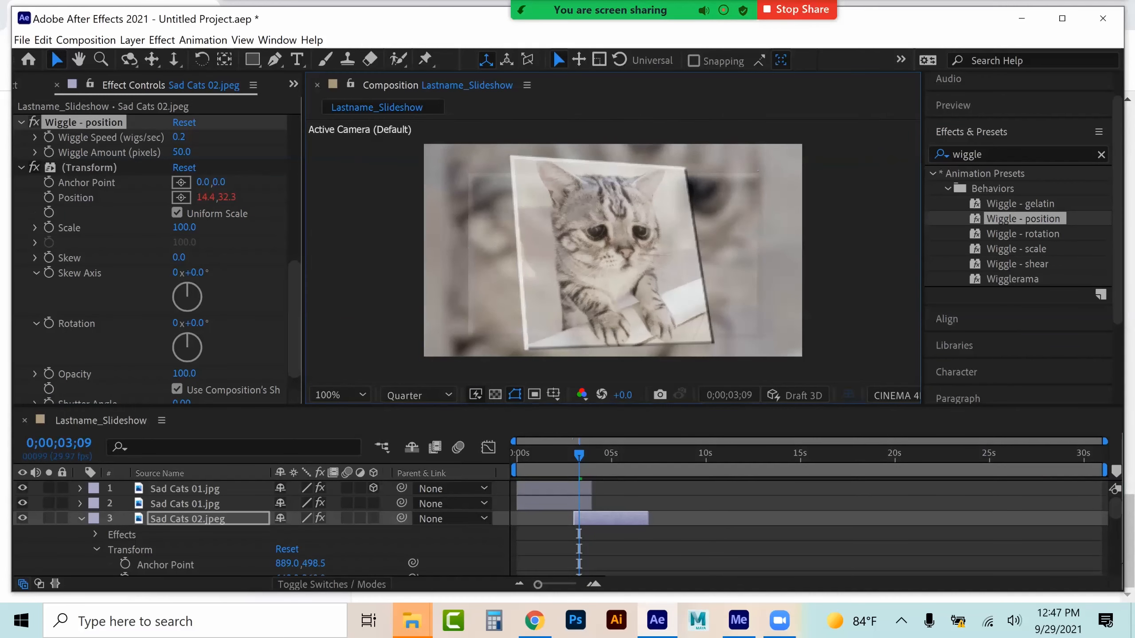
key("space")
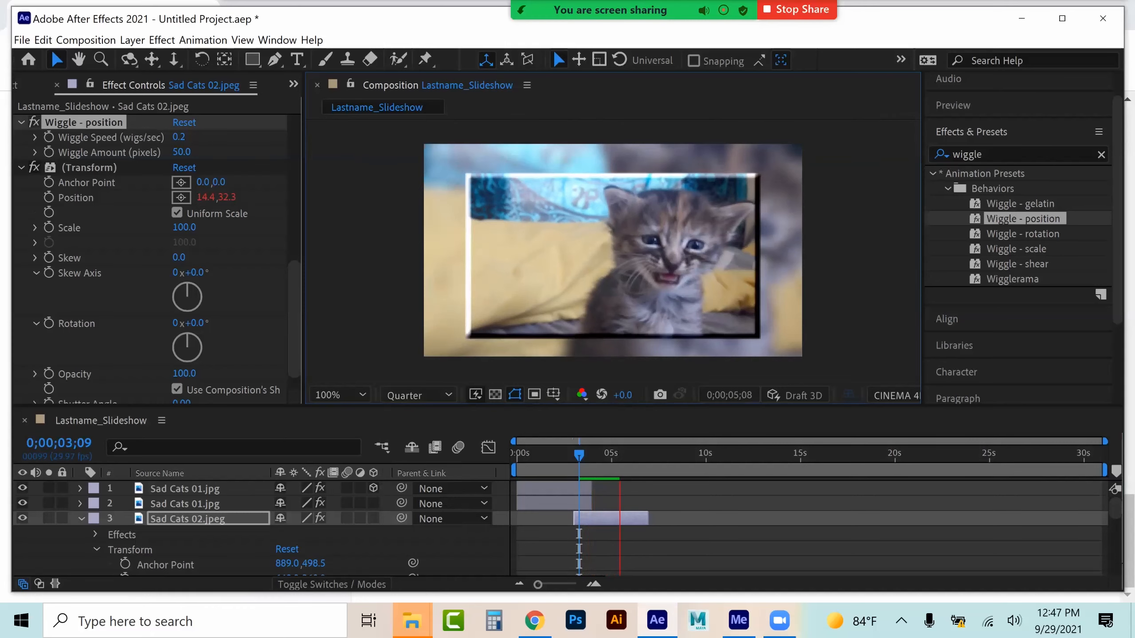
key("space")
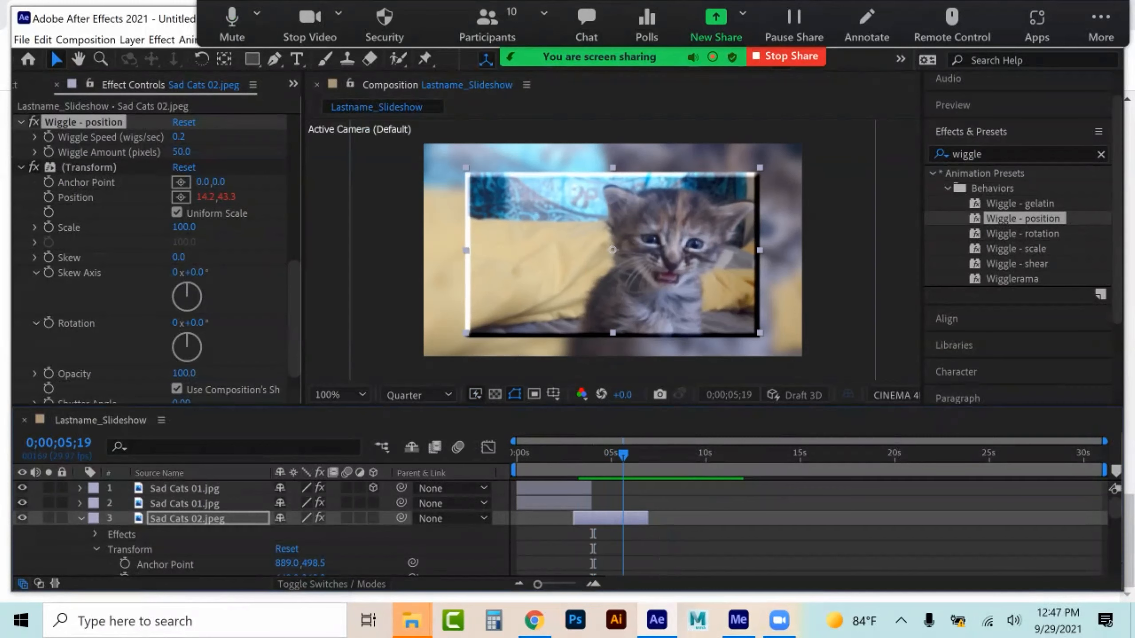
At 3 seconds, set the Transform effect's Rotation on Sad Cats 02 to -20° and add a keyframe
mouse_move(623, 455)
left_mouse_down()
mouse_move(582, 455)
mouse_move(607, 455)
left_mouse_up()
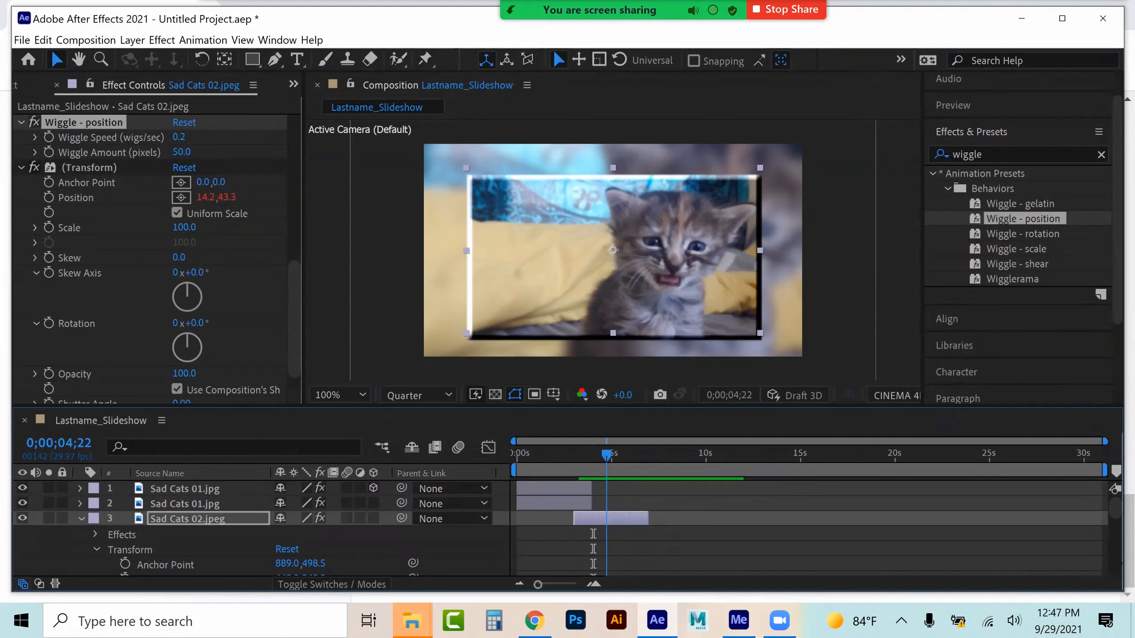
key("space")
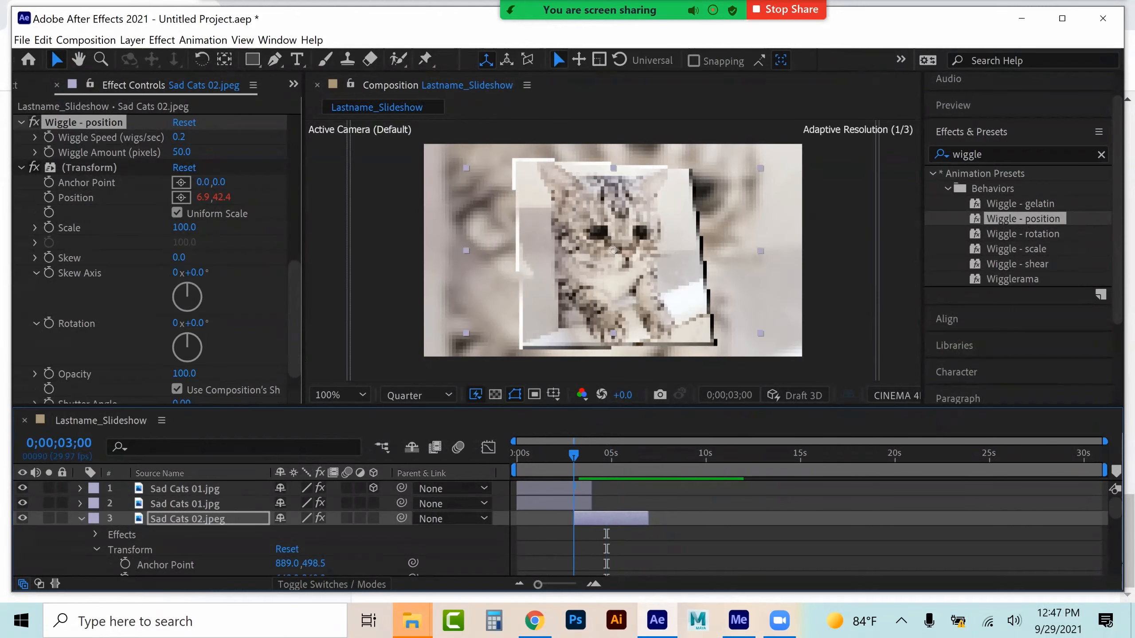
key("space")
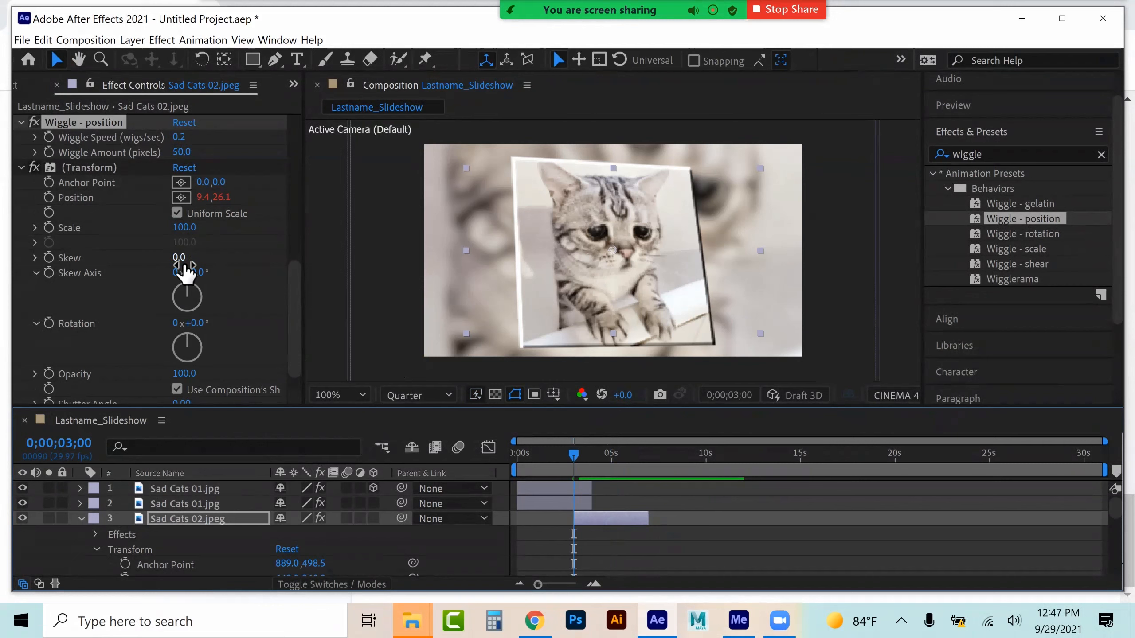
left_click_drag(197, 330, 184, 335)
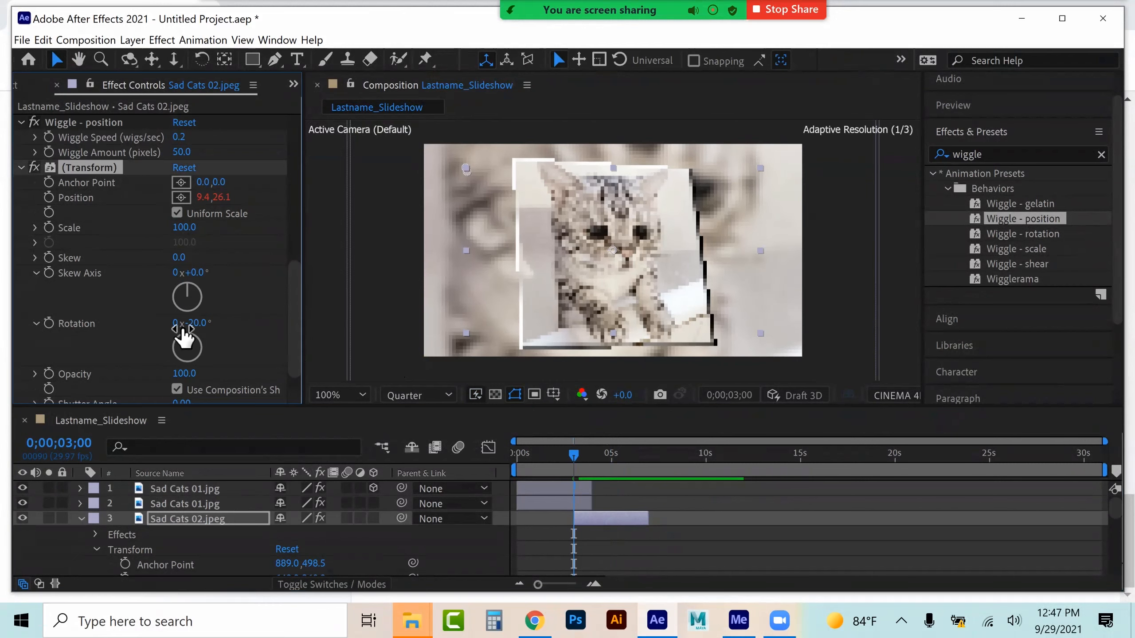
left_click(50, 325)
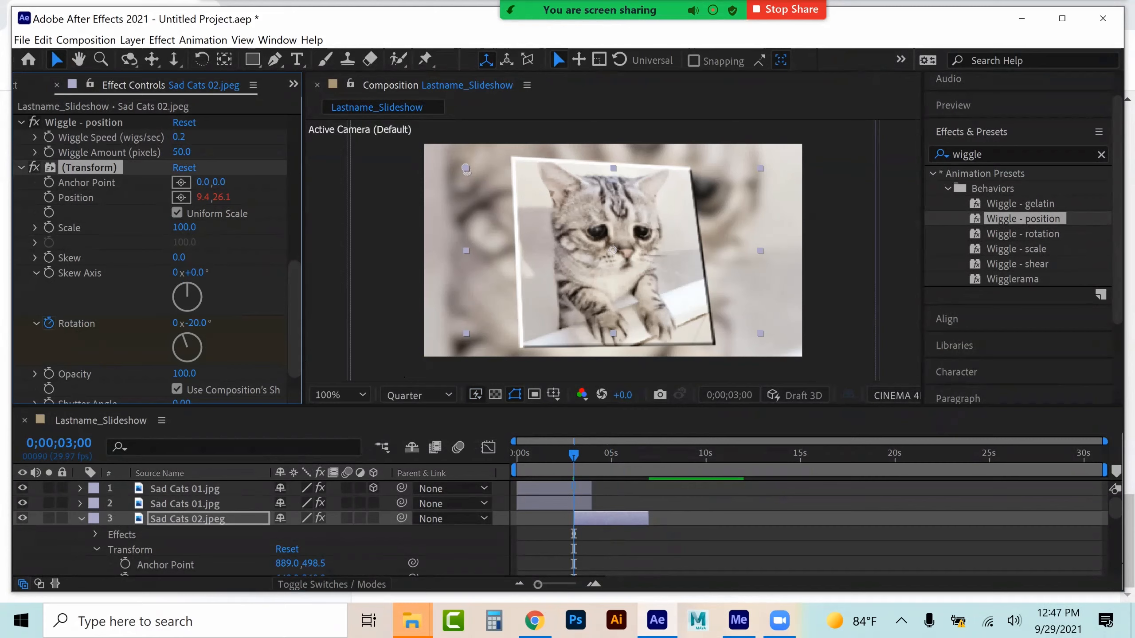
key("space")
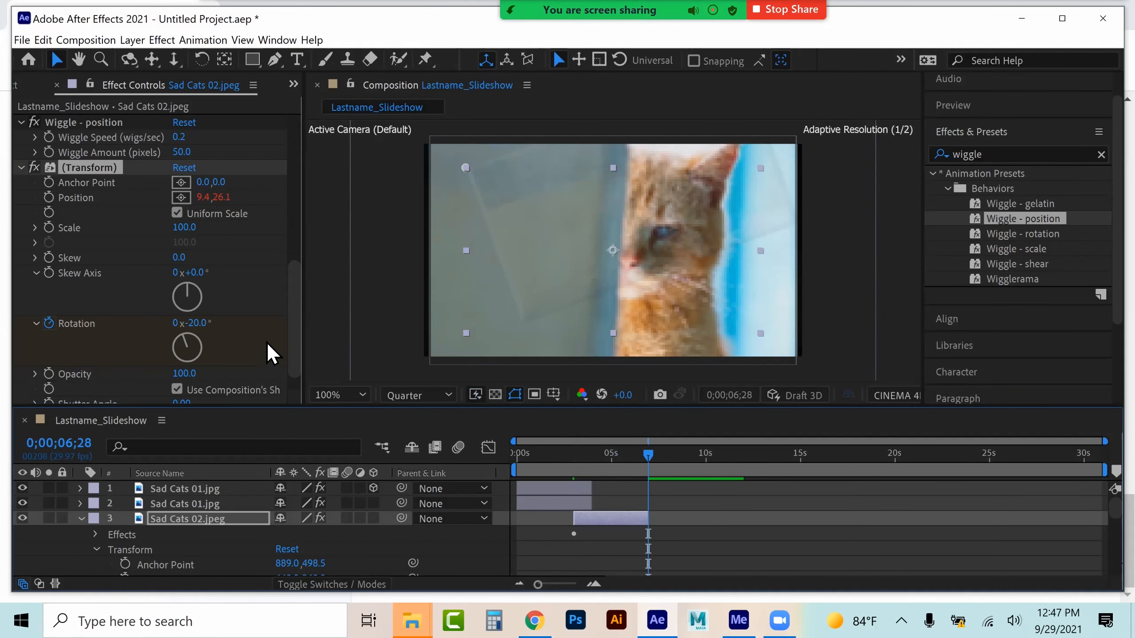
At about 6 seconds 28 frames, set the Rotation to +5° for a second keyframe and preview it
left_click_drag(206, 326, 231, 329)
left_click(572, 454)
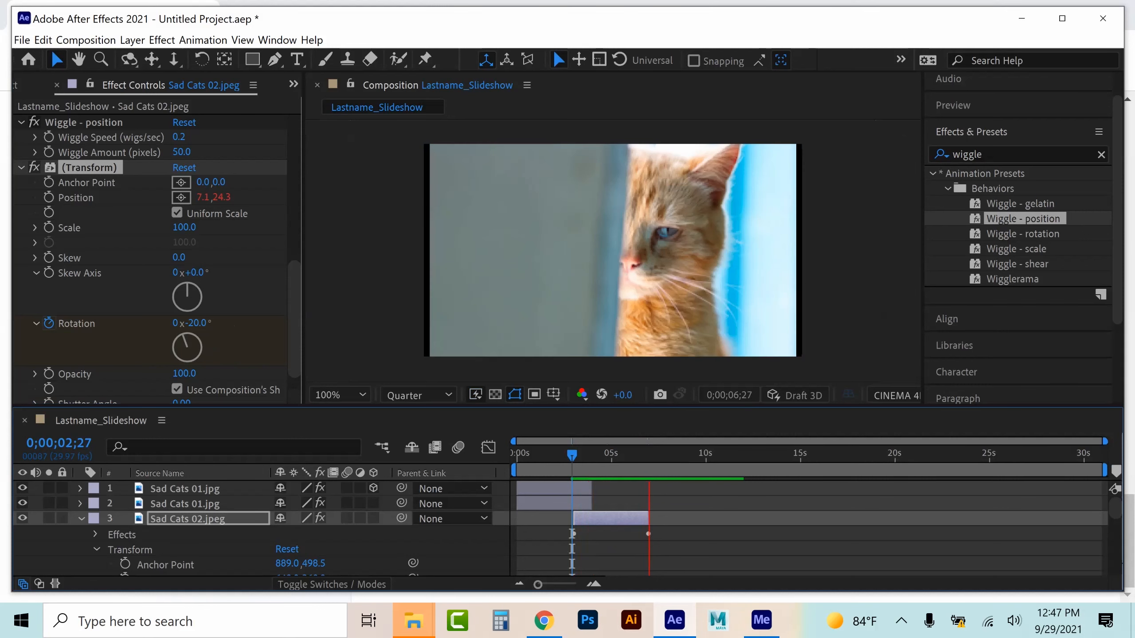
key("space")
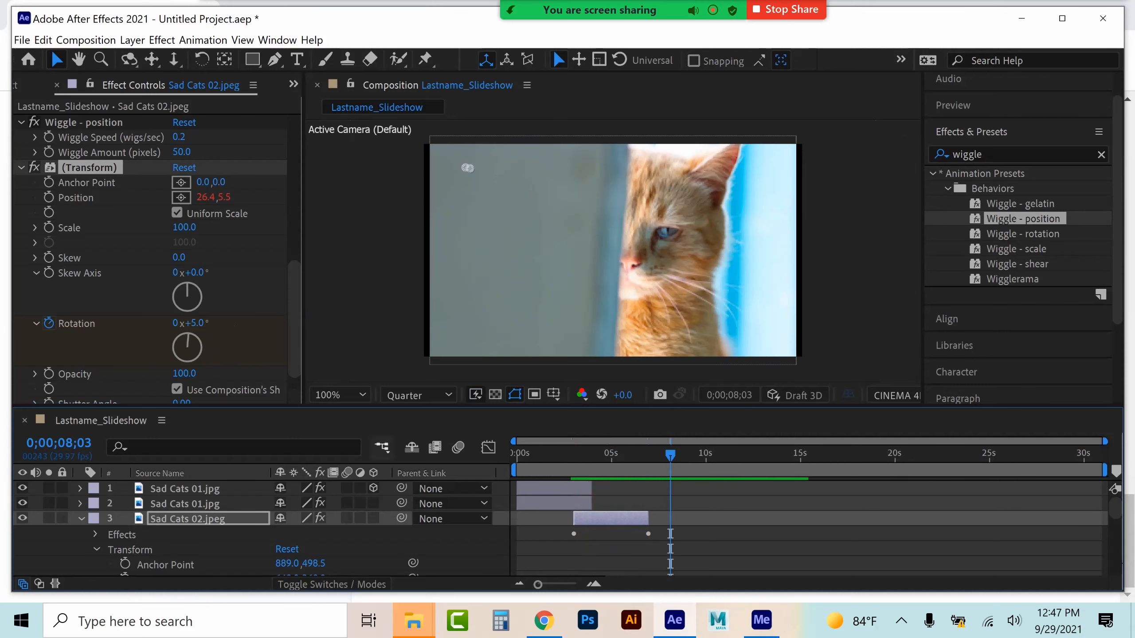
Scale the Sad Cats 03 layer to 139% and duplicate it
left_click(81, 519)
left_click(185, 549)
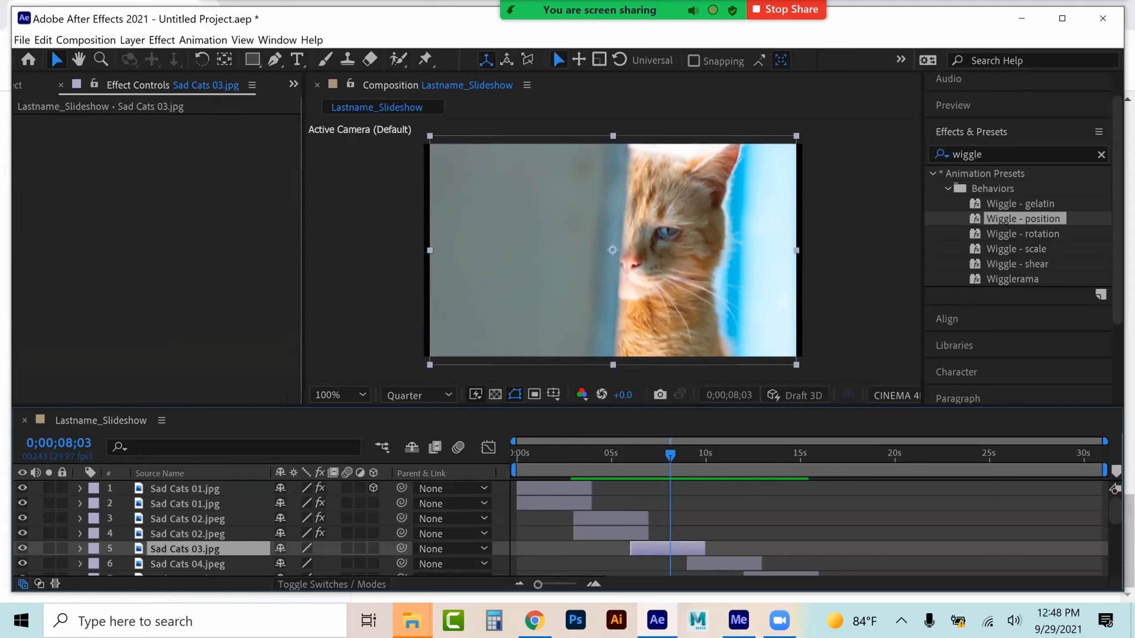
left_click(96, 564)
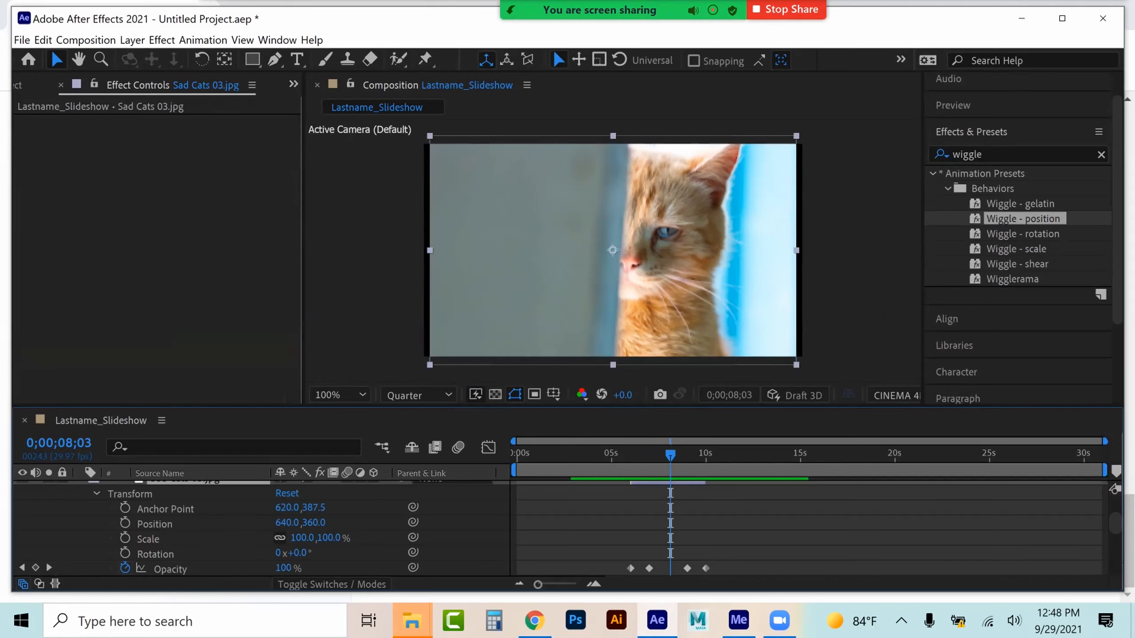
left_click_drag(301, 538, 324, 538)
key("ctrl+d")
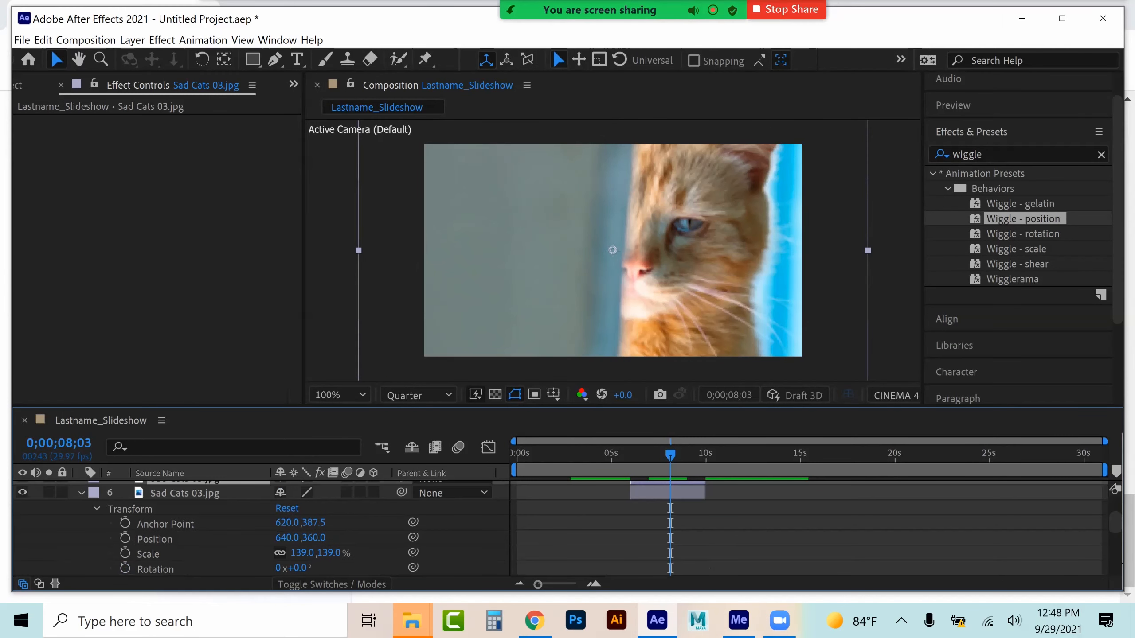
left_click(81, 492)
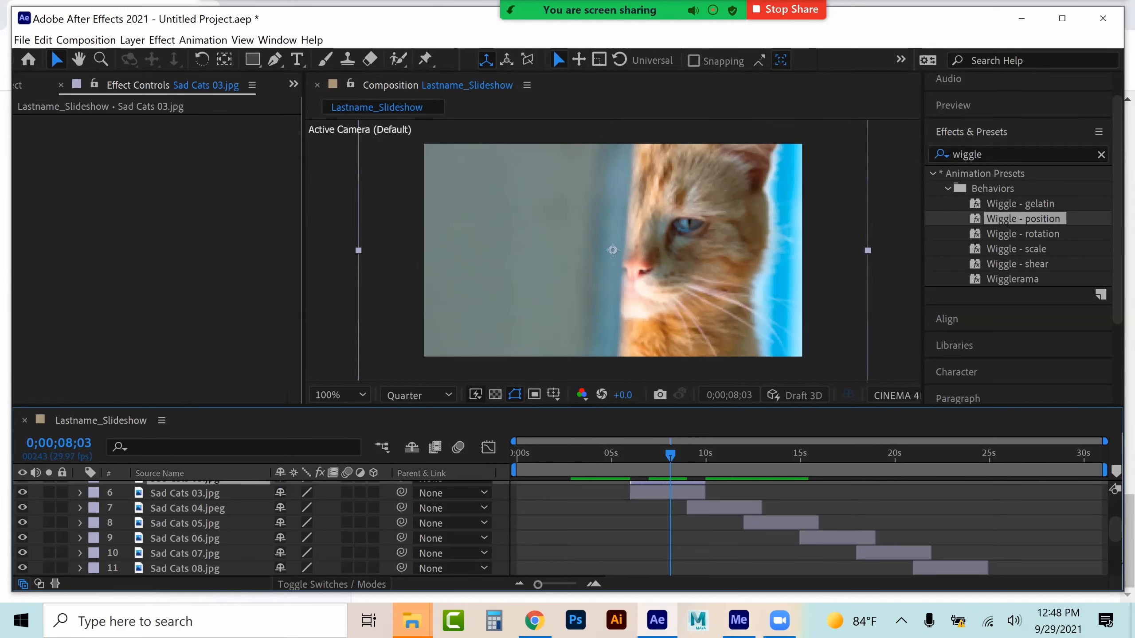
scroll(259, 527, "up", 3)
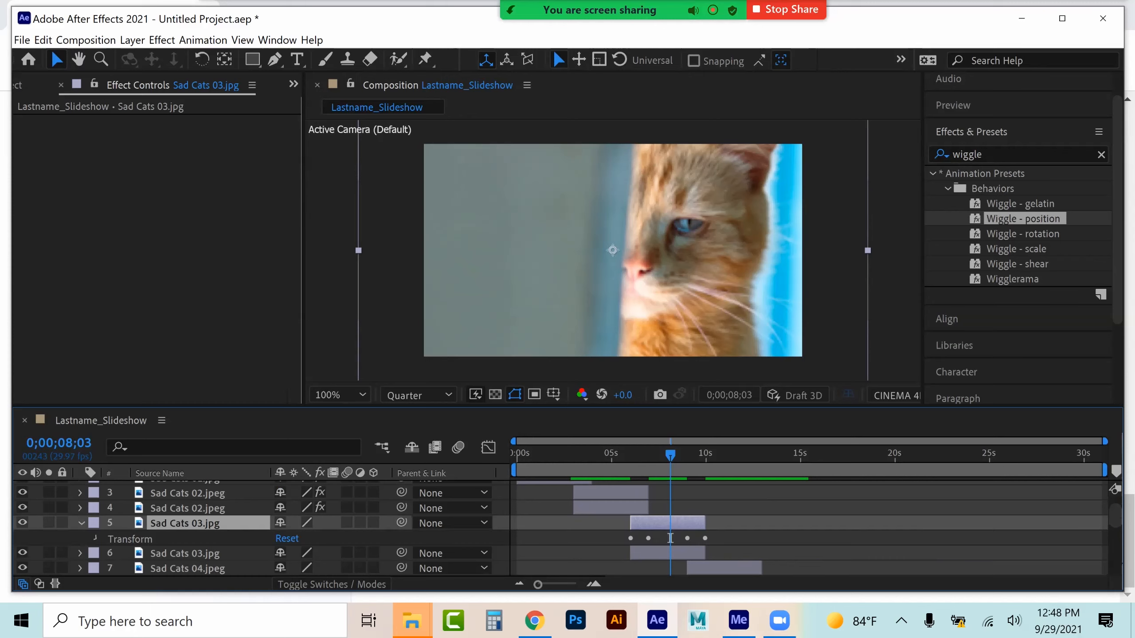
Set the Scale of the upper Sad Cats 03 layer to 71%
left_click(96, 538)
scroll(179, 537, "down", 1)
left_click_drag(298, 538, 219, 538)
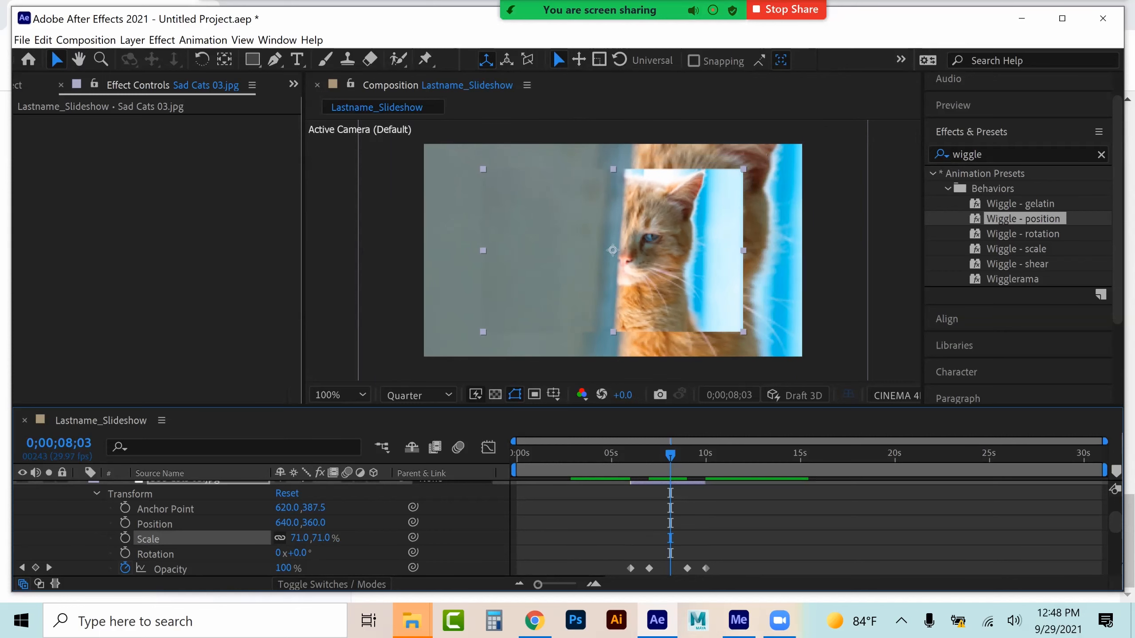
Copy the Bevel Alpha effect from the upper Sad Cats 02 layer and paste it onto the upper Sad Cats 03 layer
left_click(96, 493)
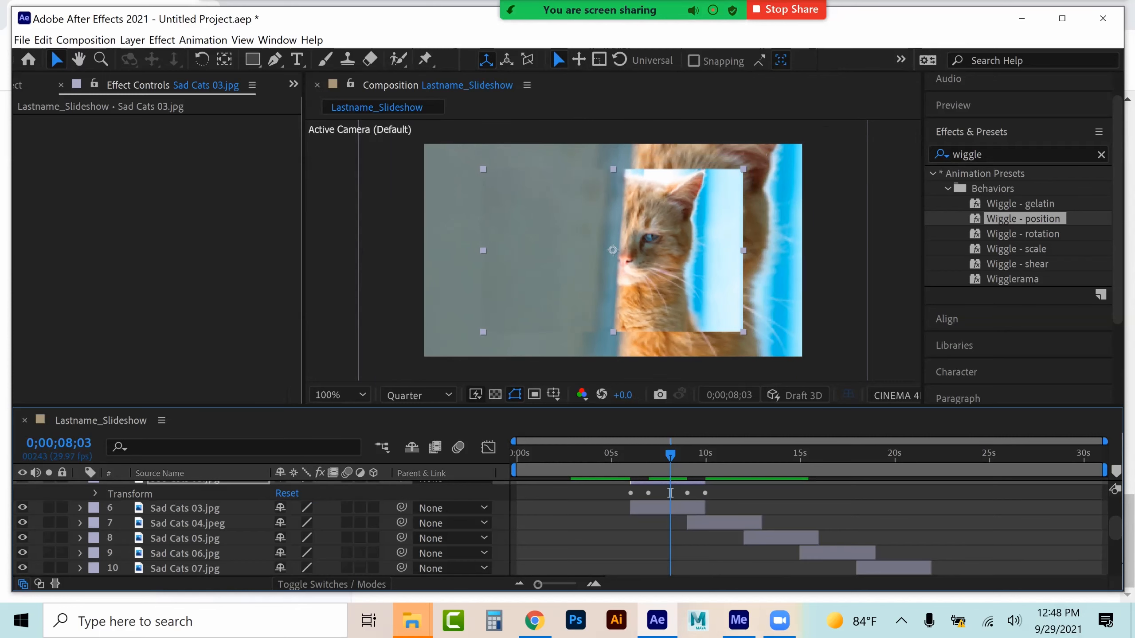
scroll(97, 495, "up", 1)
left_click(188, 492)
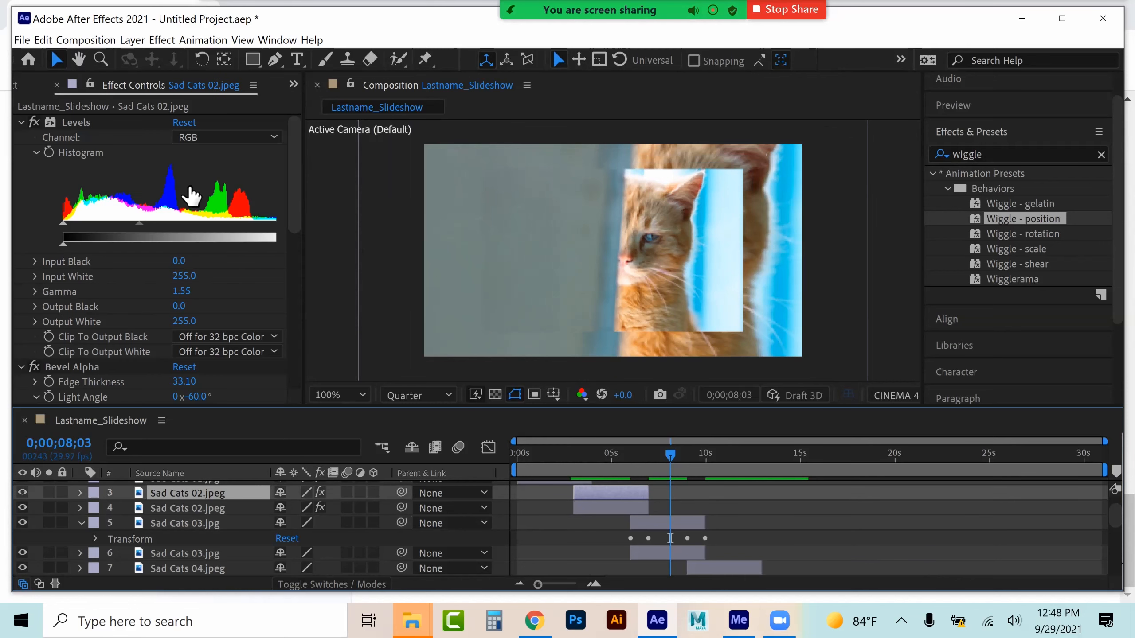
left_click(87, 366)
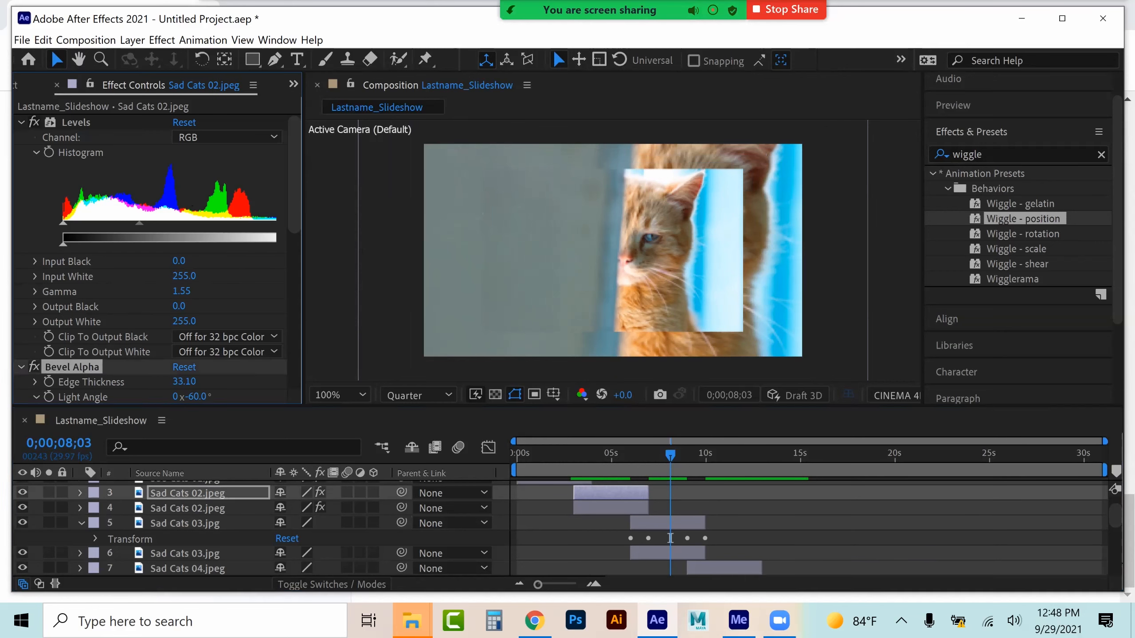
left_click(187, 568)
left_click_drag(670, 538, 724, 538)
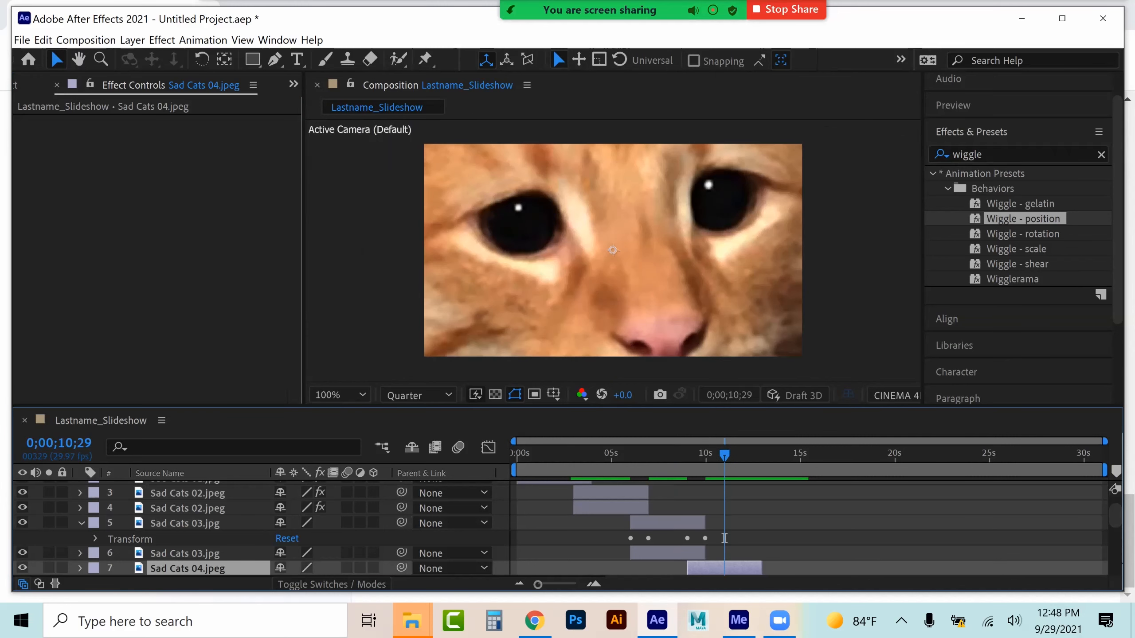
left_click(667, 455)
left_click(185, 524)
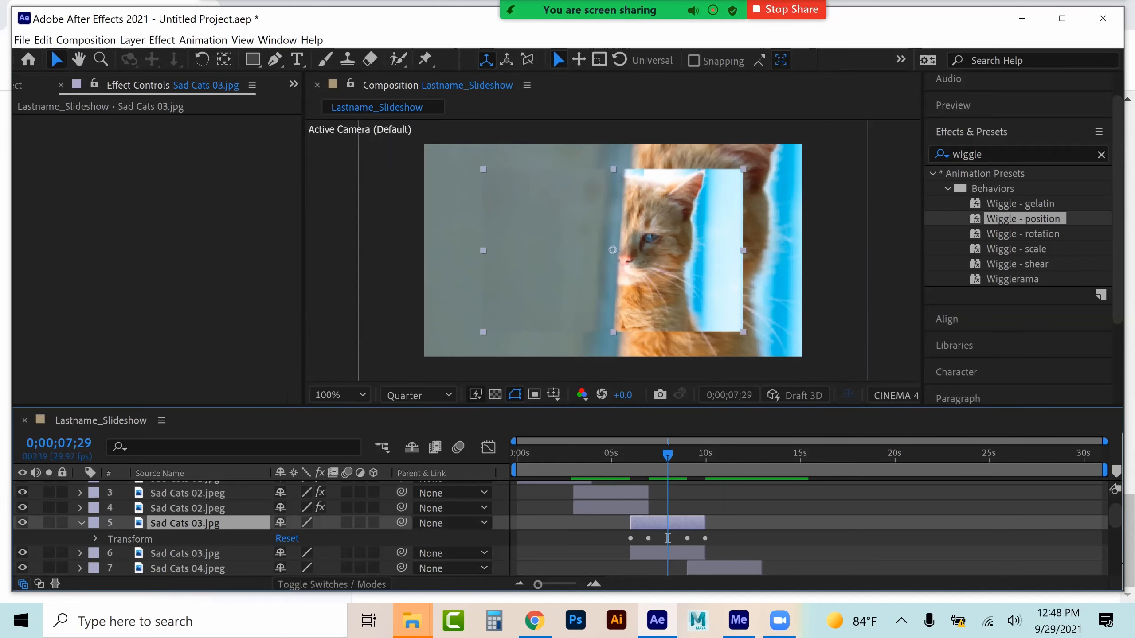
key("ctrl+v")
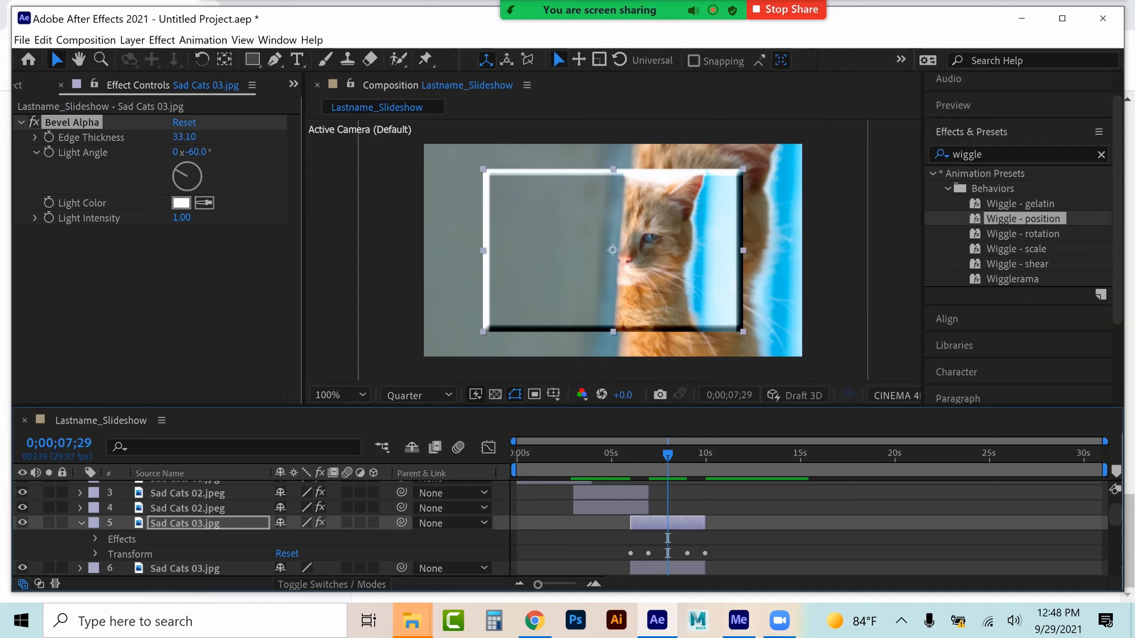
Copy the Gaussian Blur effect from the lower Sad Cats 02 layer and paste it onto the lower Sad Cats 03 layer
left_click(620, 508)
left_click(83, 367)
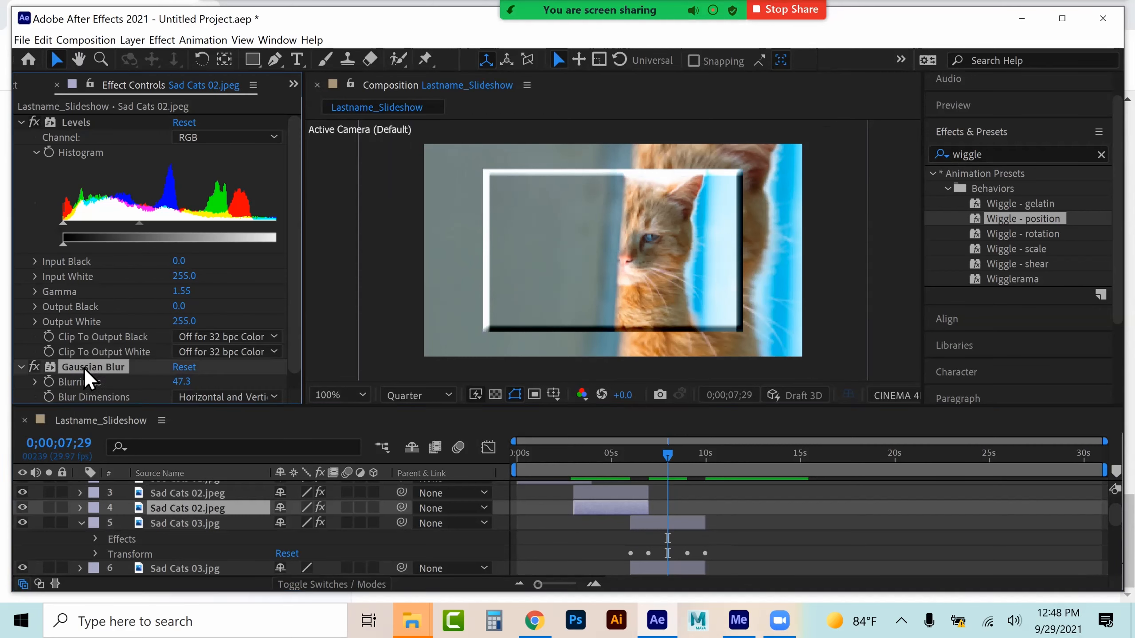
left_click(657, 568)
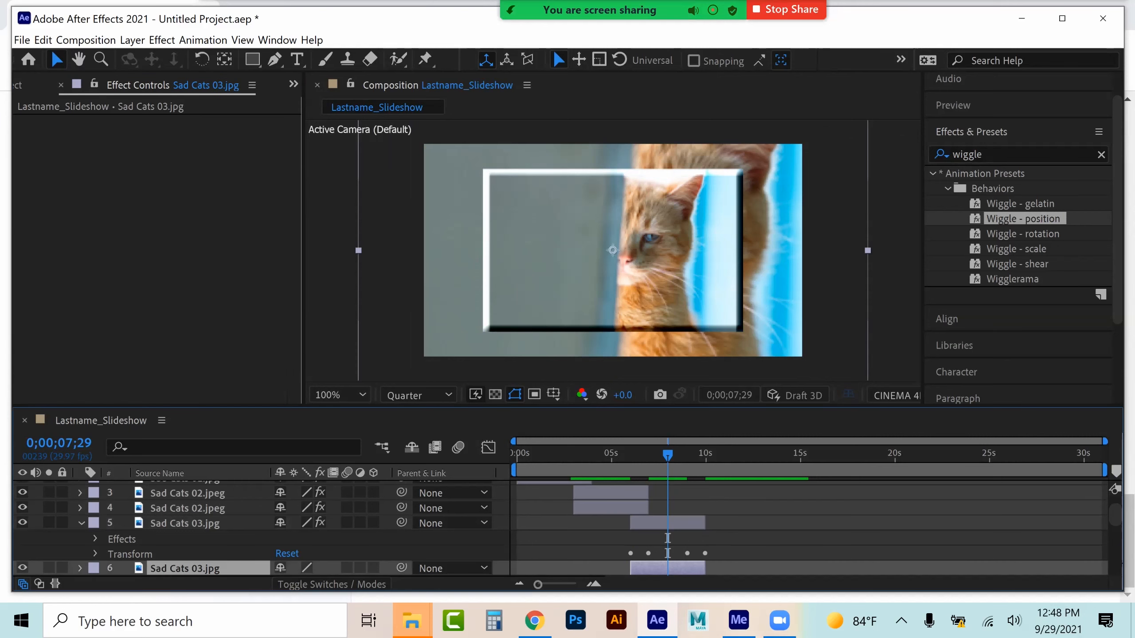
key("ctrl+v")
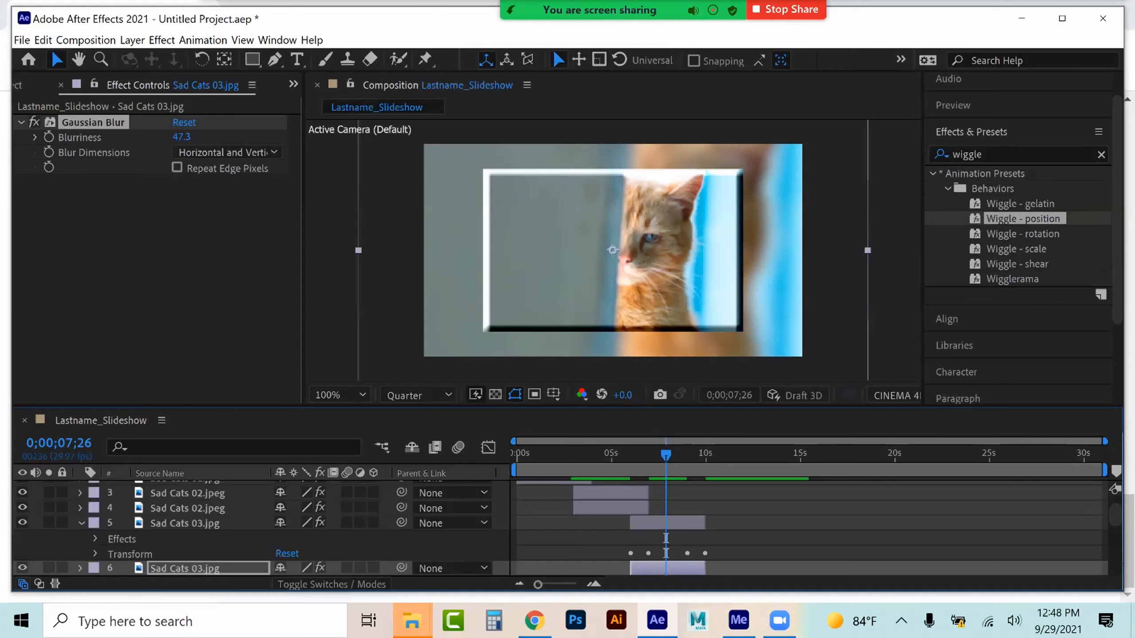
At the start of the timeline, copy the X, Y and Z Rotation keyframes of the Sad Cats 01 layer
scroll(626, 527, "up", 2)
left_click(553, 454)
left_click(554, 488)
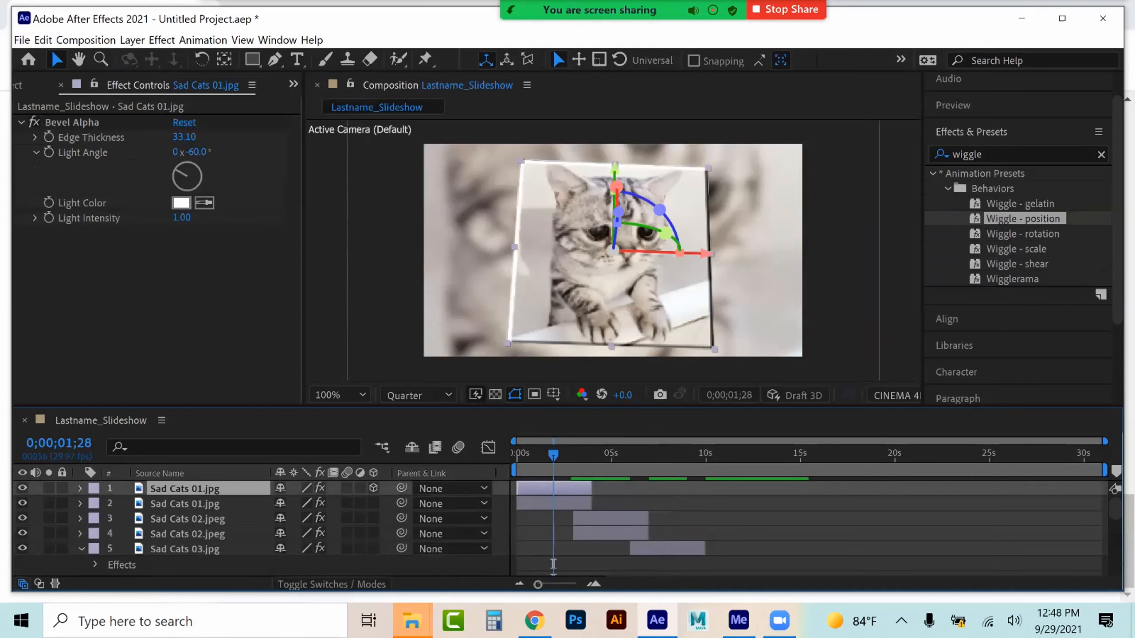
left_click(80, 489)
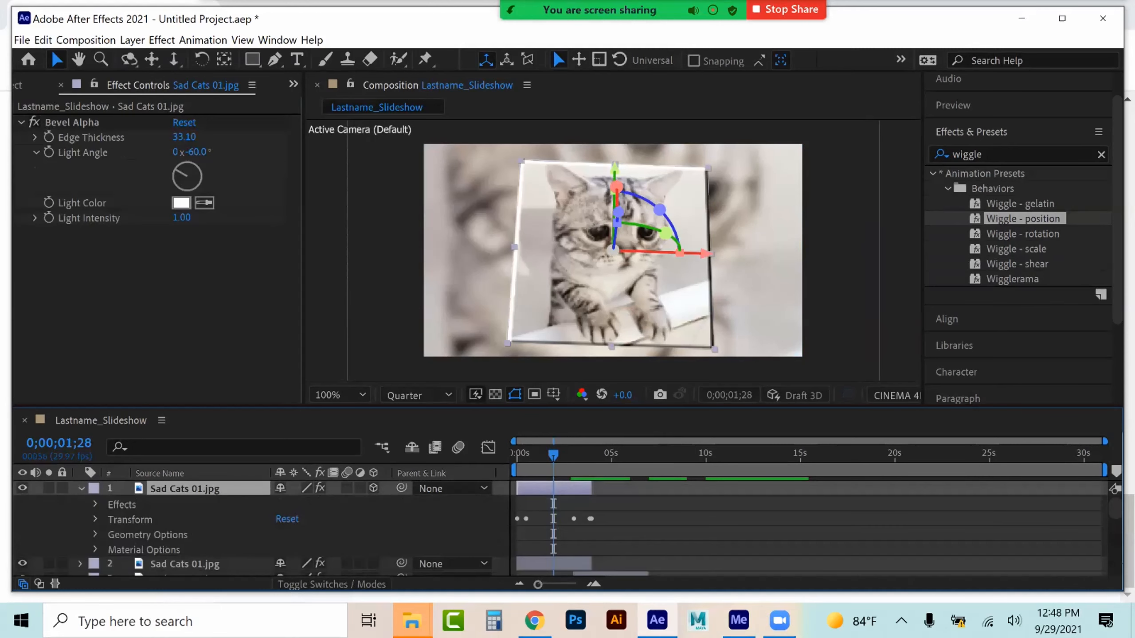
left_click(96, 520)
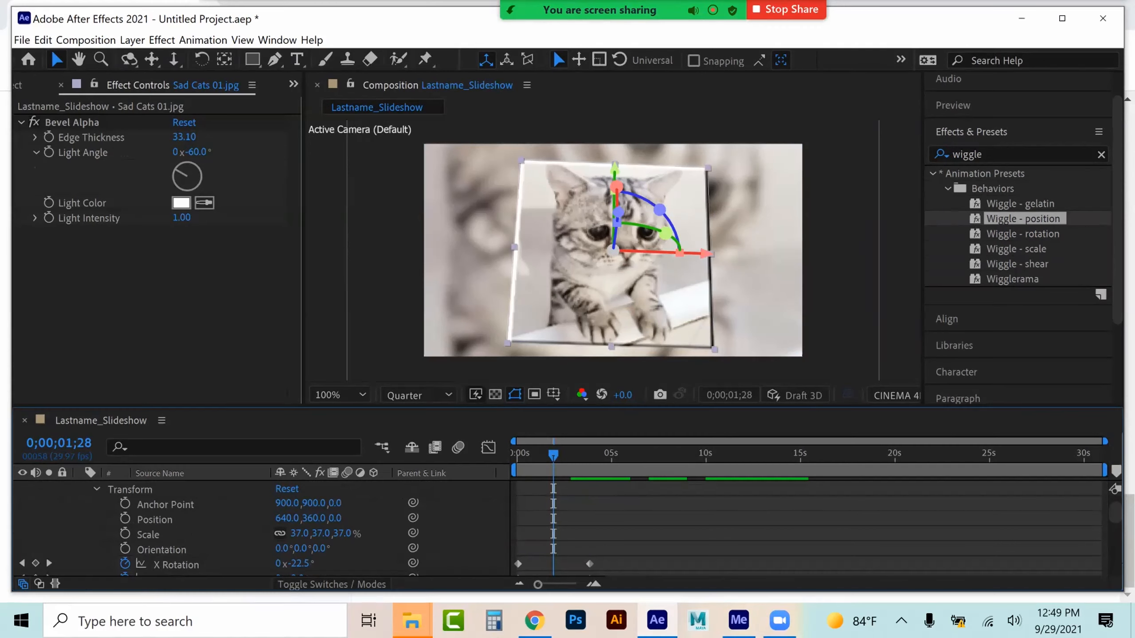
scroll(260, 527, "down", 1)
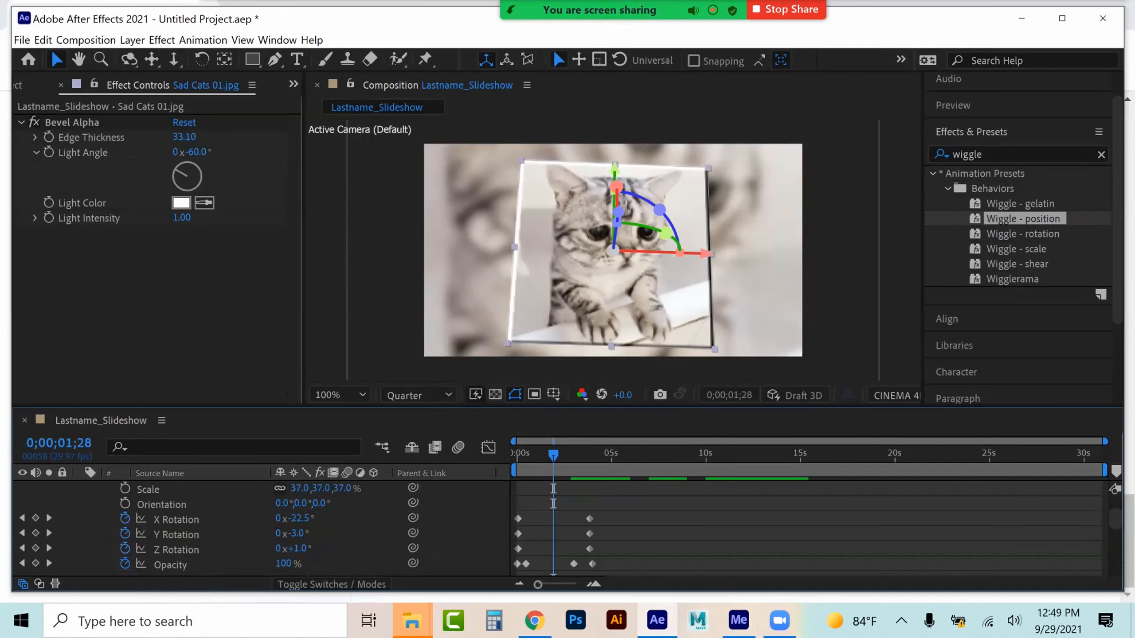
left_click_drag(553, 455, 516, 455)
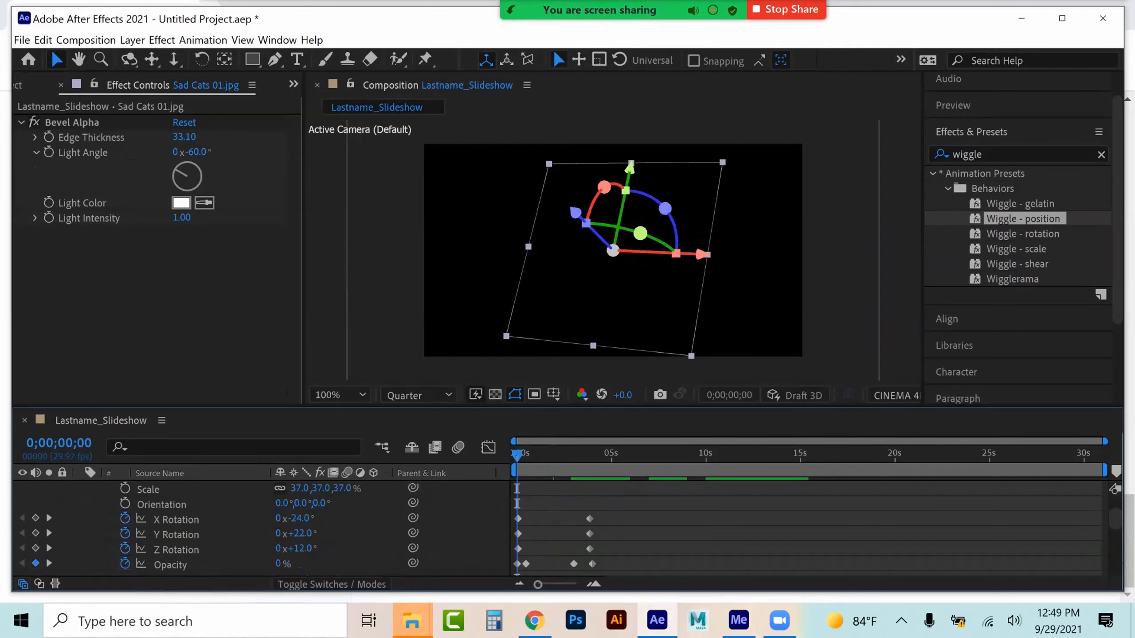
left_click(176, 519)
left_click(176, 534, "shift")
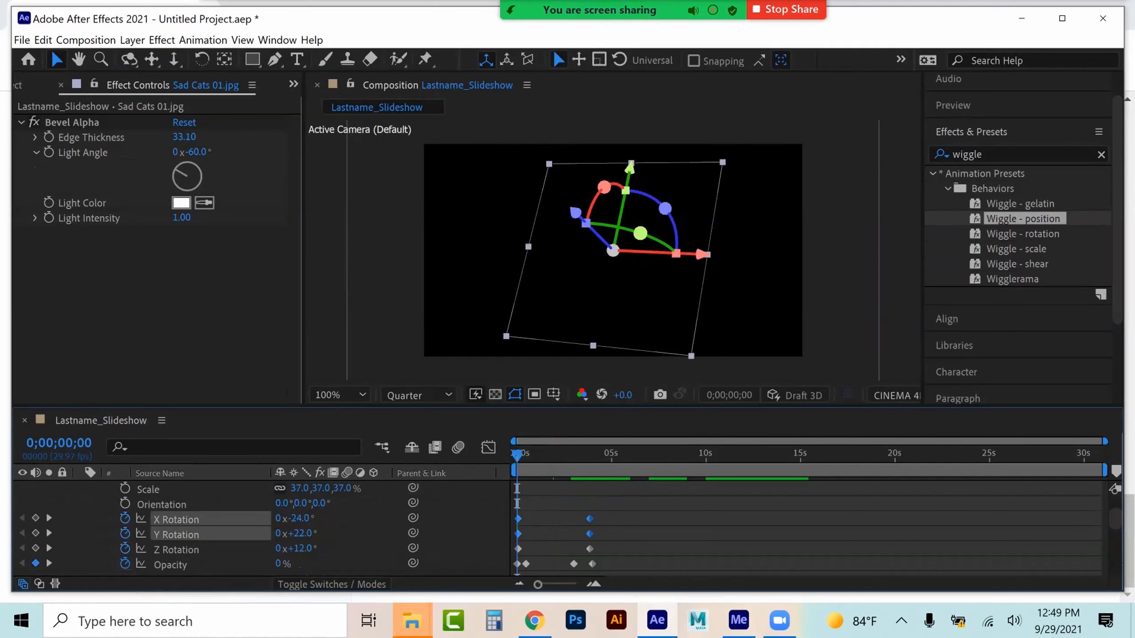
left_click(176, 550, "shift")
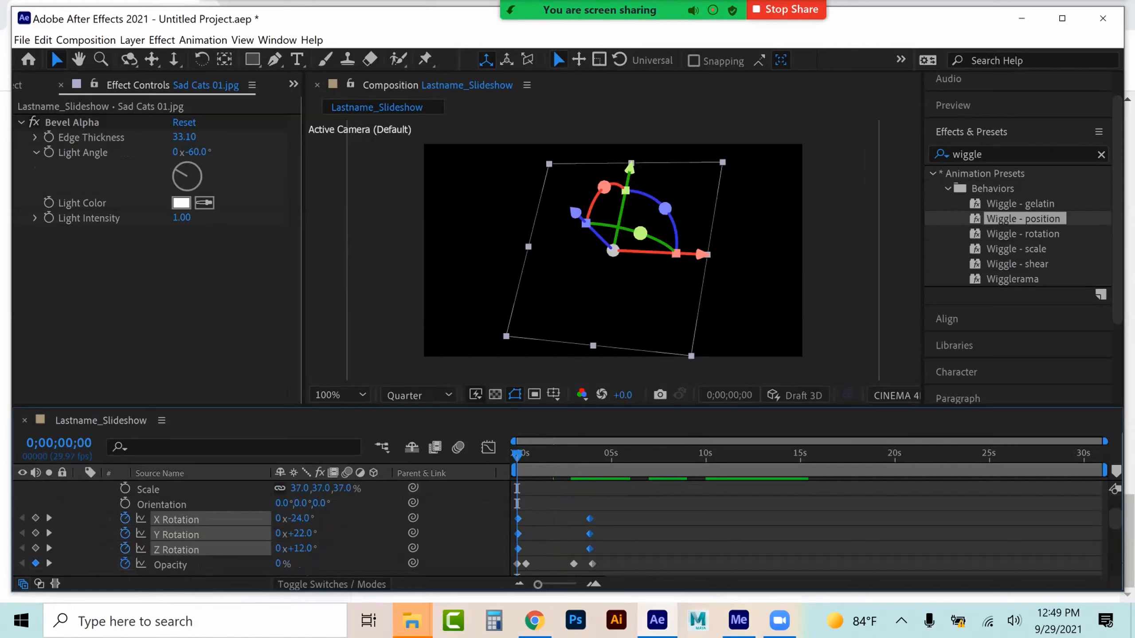
Make the upper Sad Cats 03 layer a 3D layer
scroll(260, 528, "up", 2)
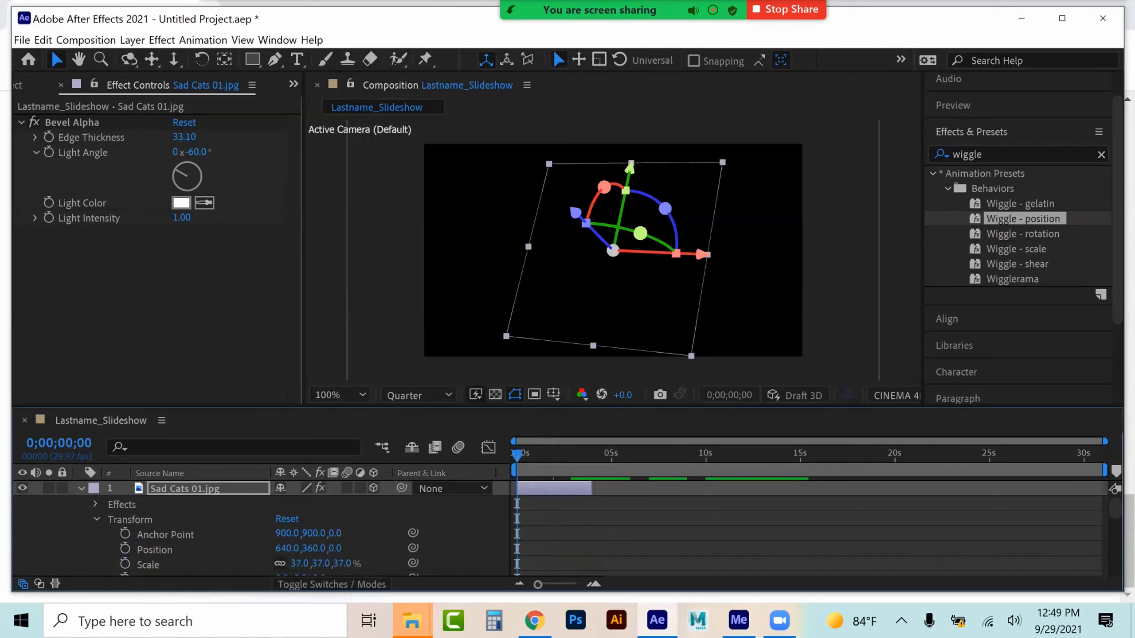
left_click(81, 489)
left_click(184, 549)
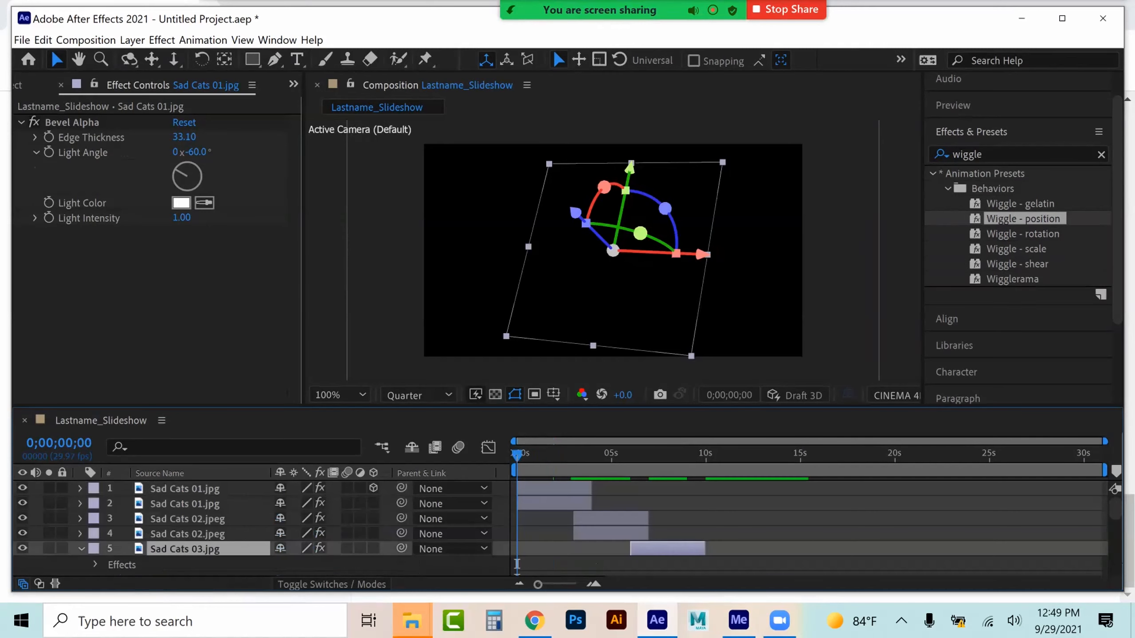
left_click(373, 548)
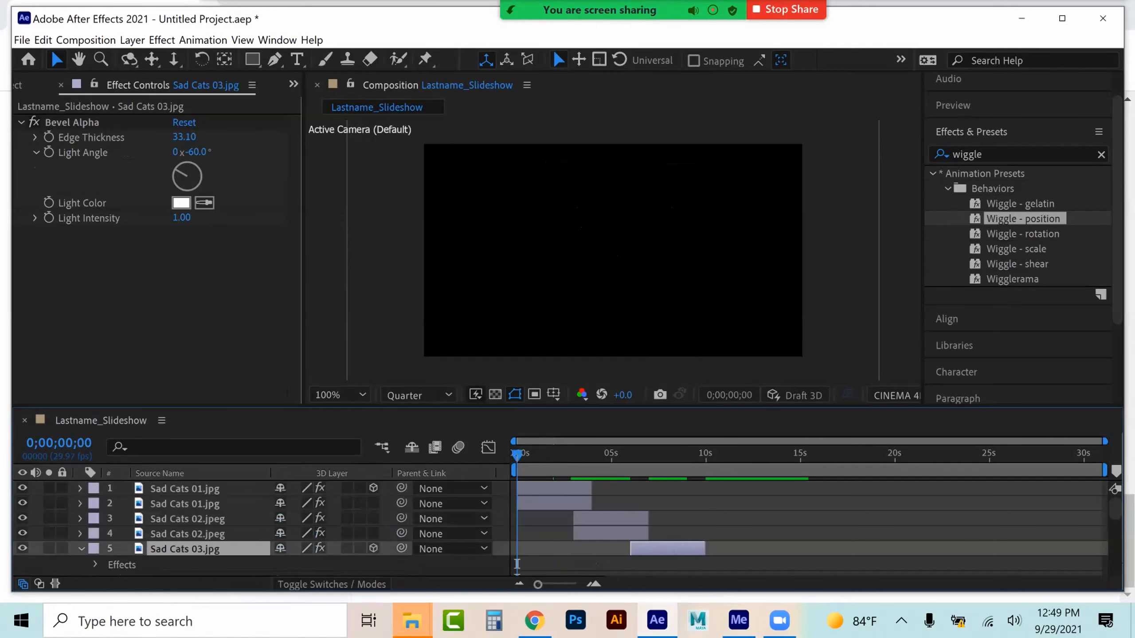
At 6 seconds, paste the rotation keyframes into the upper Sad Cats 03 layer's X, Y and Z Rotation
left_click_drag(516, 455, 630, 455)
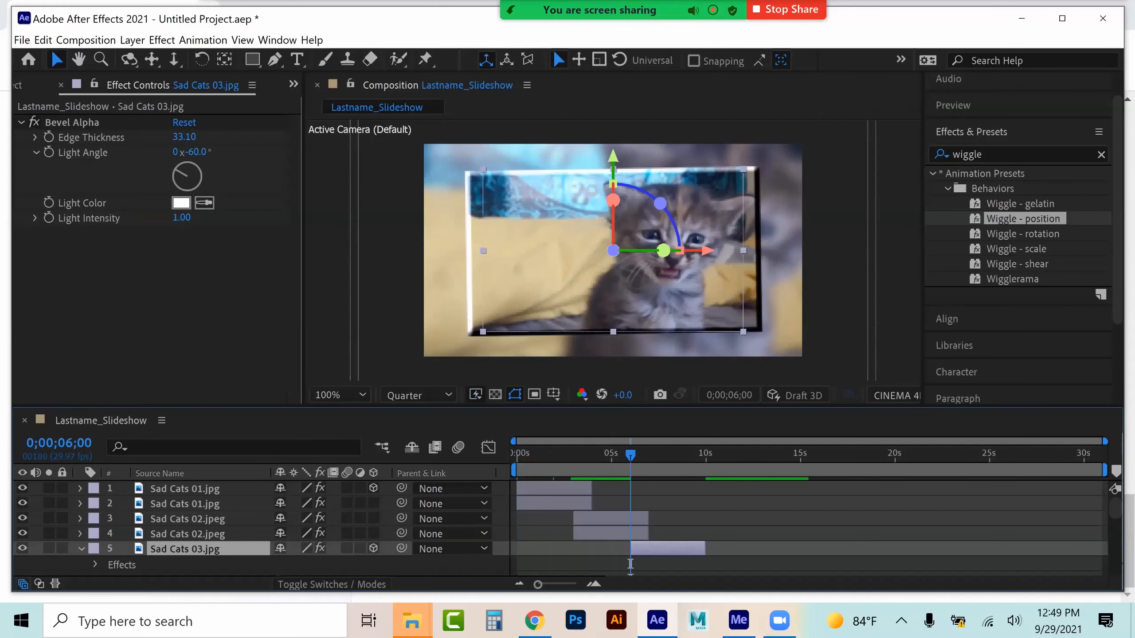
left_click(95, 509)
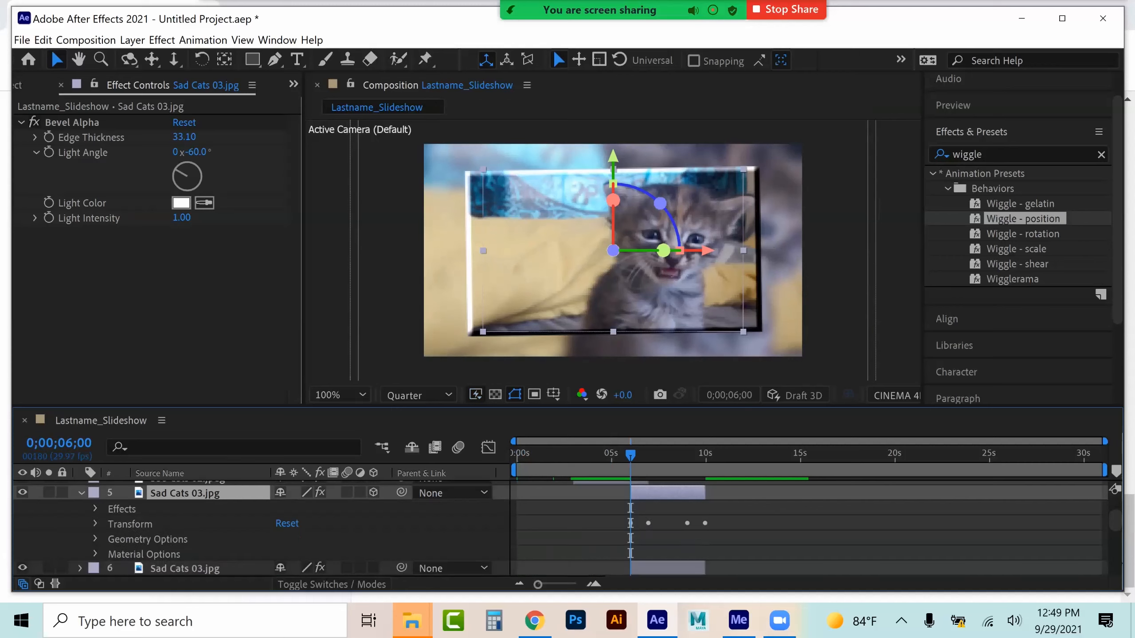
left_click(96, 523)
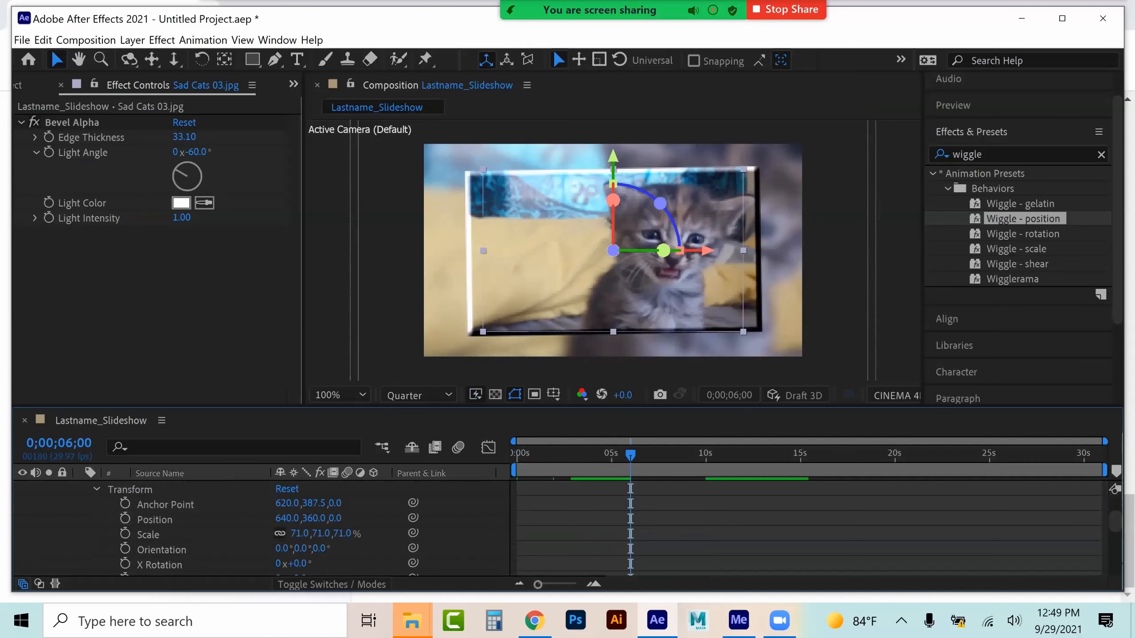
scroll(261, 527, "down", 1)
left_click(160, 520)
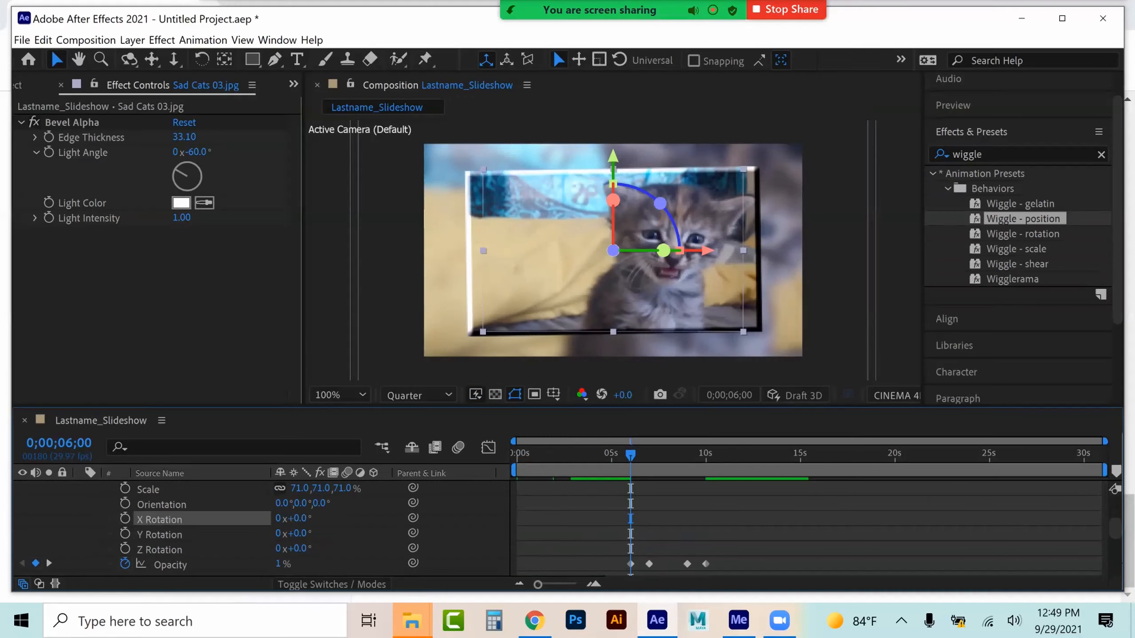
left_click(159, 535, "ctrl")
left_click(159, 549, "ctrl")
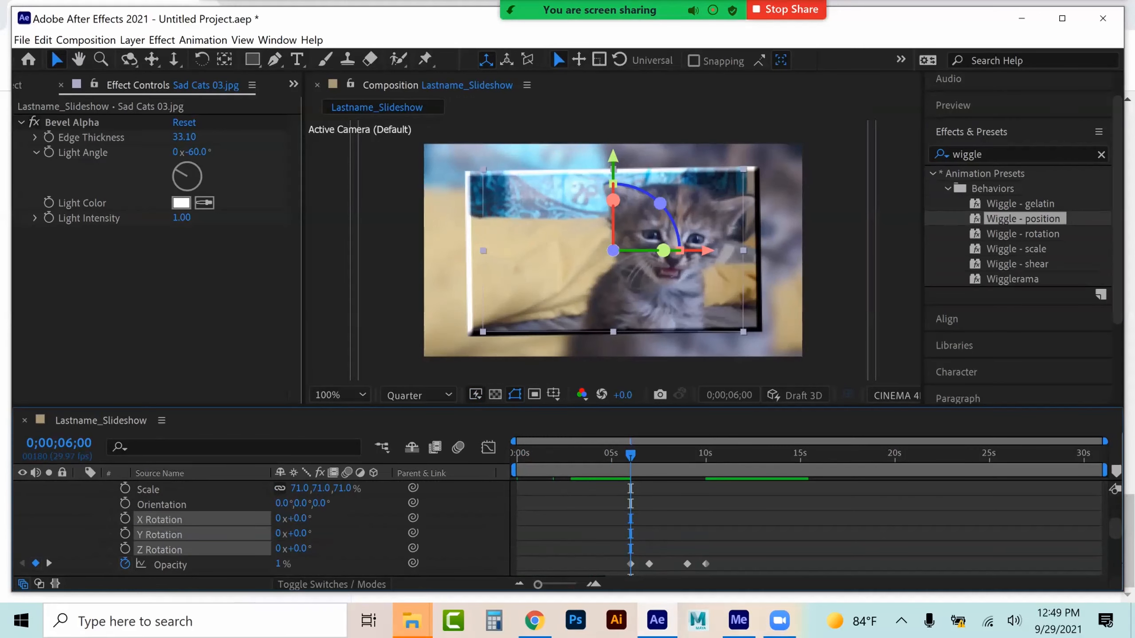
key("ctrl+v")
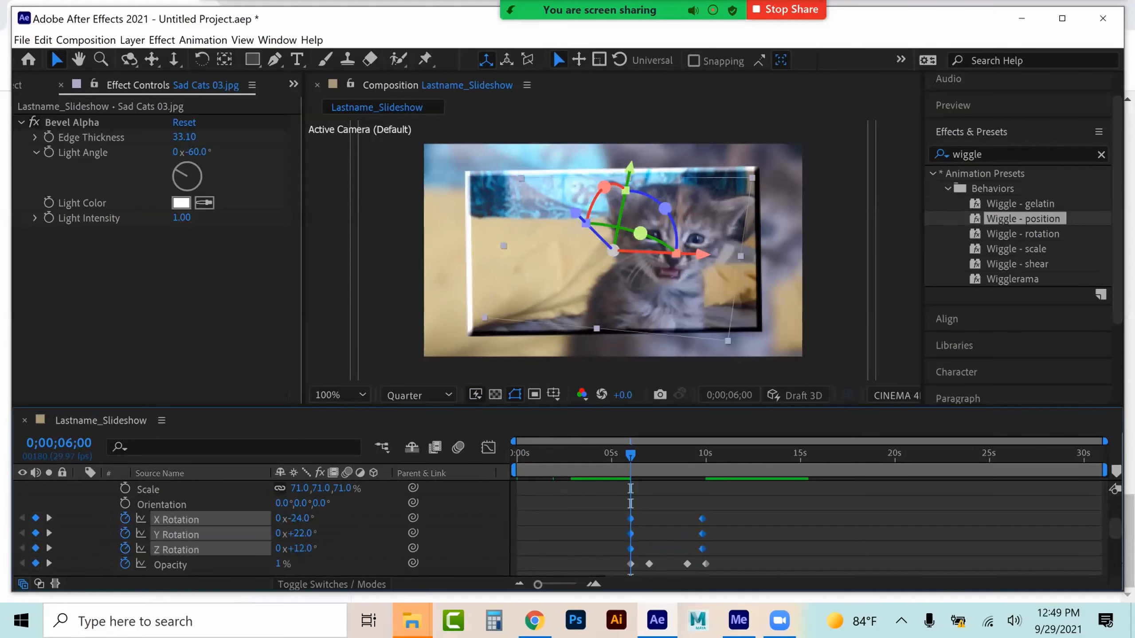
Play back the rotating Sad Cats 03 section of the composition
key("space")
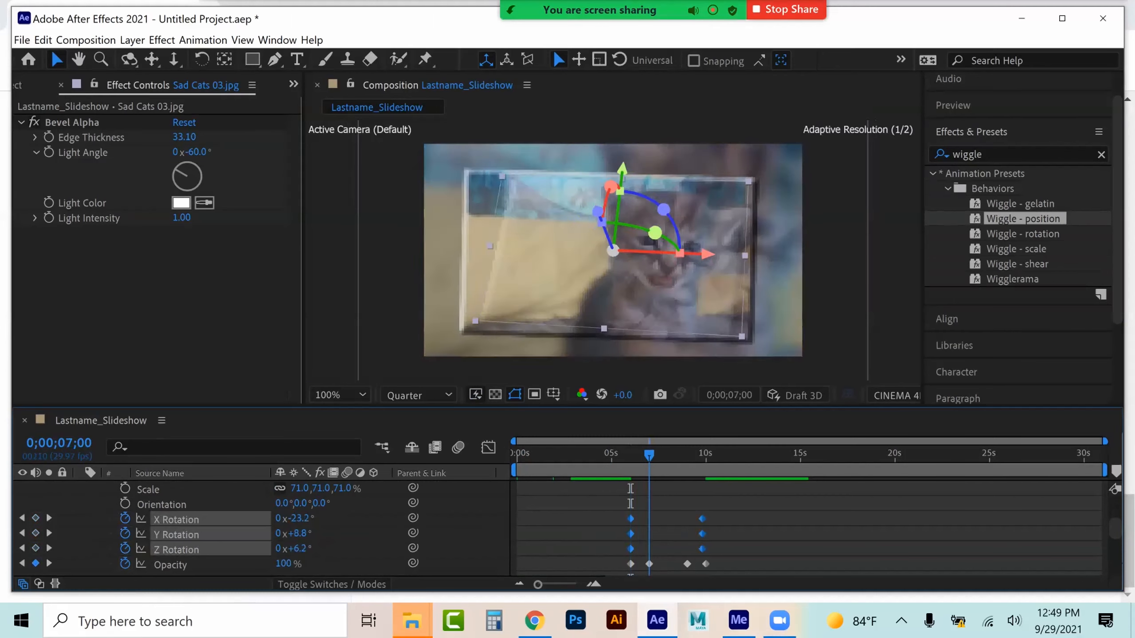
left_click_drag(676, 455, 683, 455)
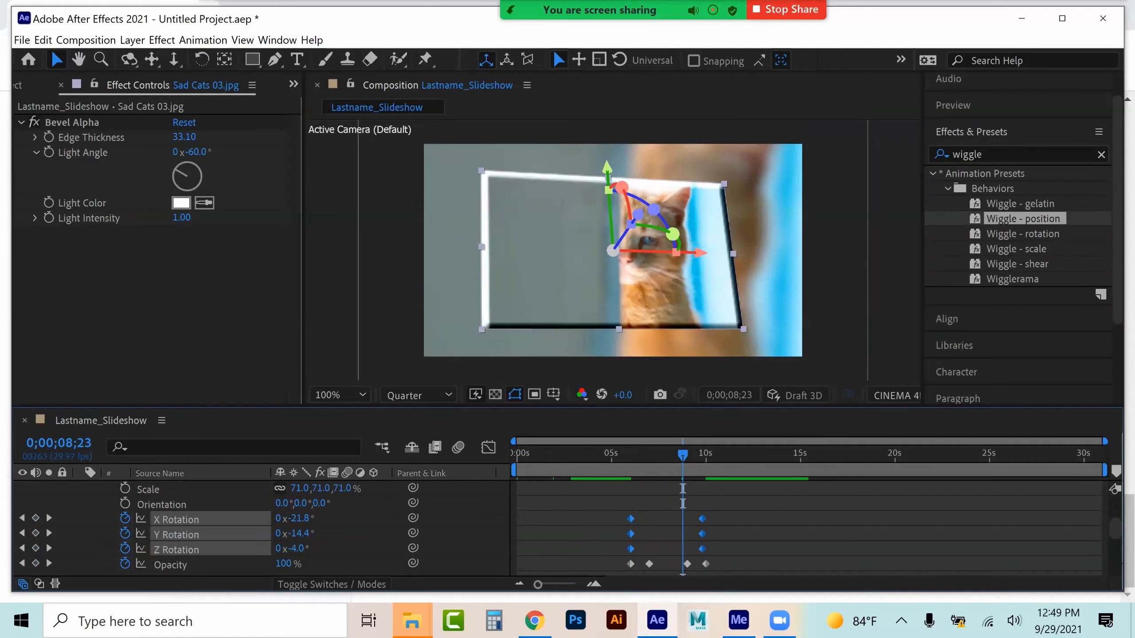
scroll(262, 527, "up", 3)
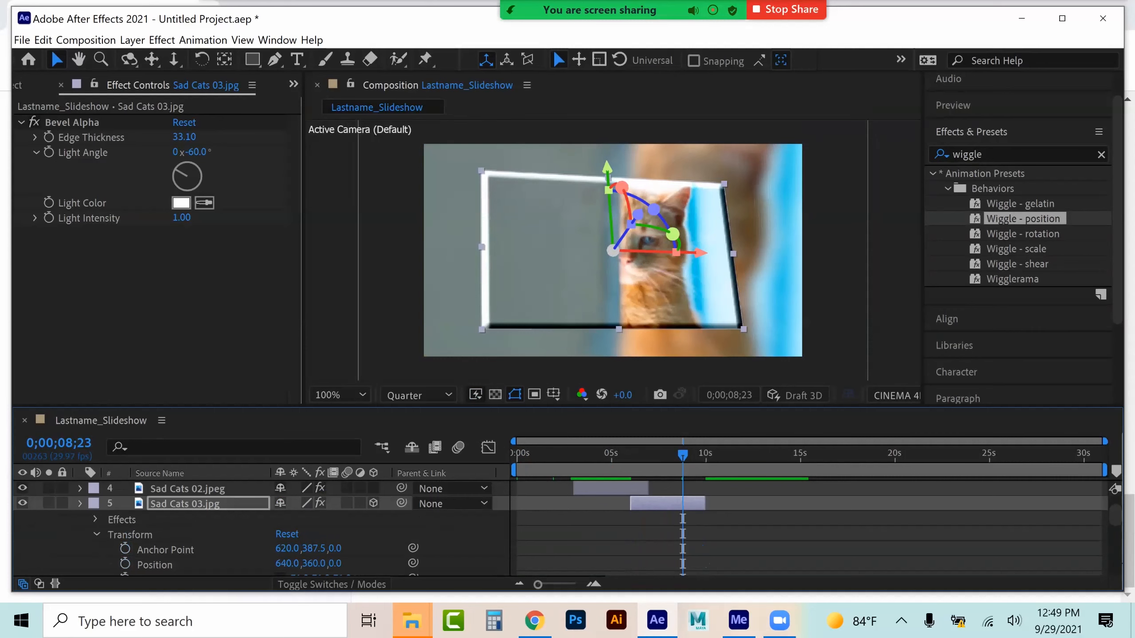
left_click(80, 503)
Reset the upper Sad Cats 02 layer's Transform and set its Scale to 51%
scroll(80, 505, "up", 2)
left_click_drag(610, 519, 611, 519)
left_click(610, 454)
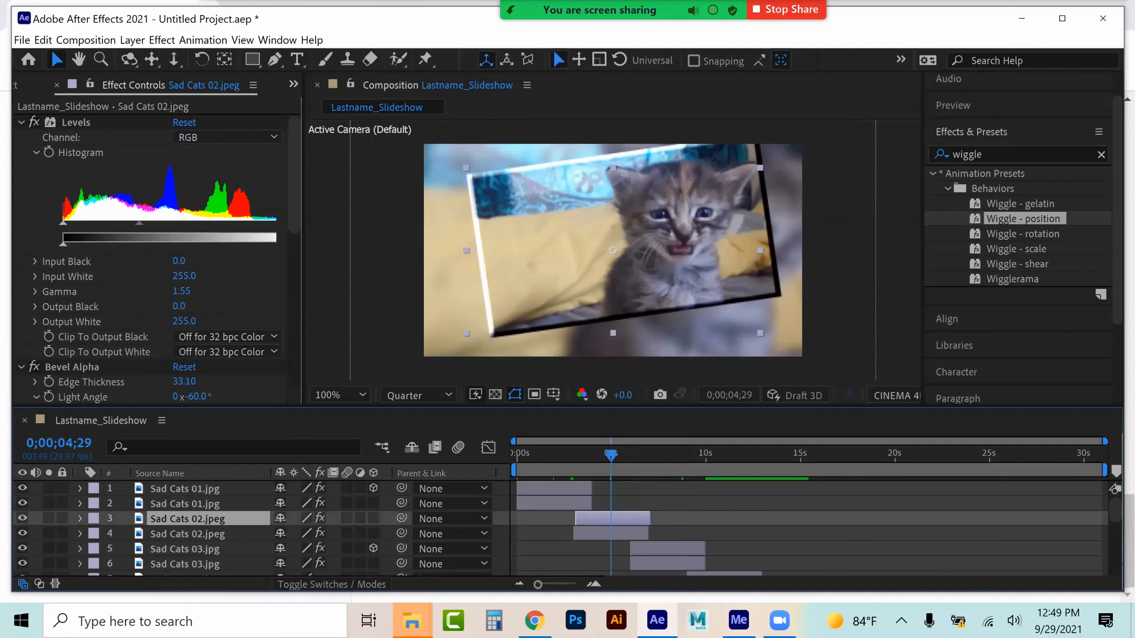
left_click(79, 519)
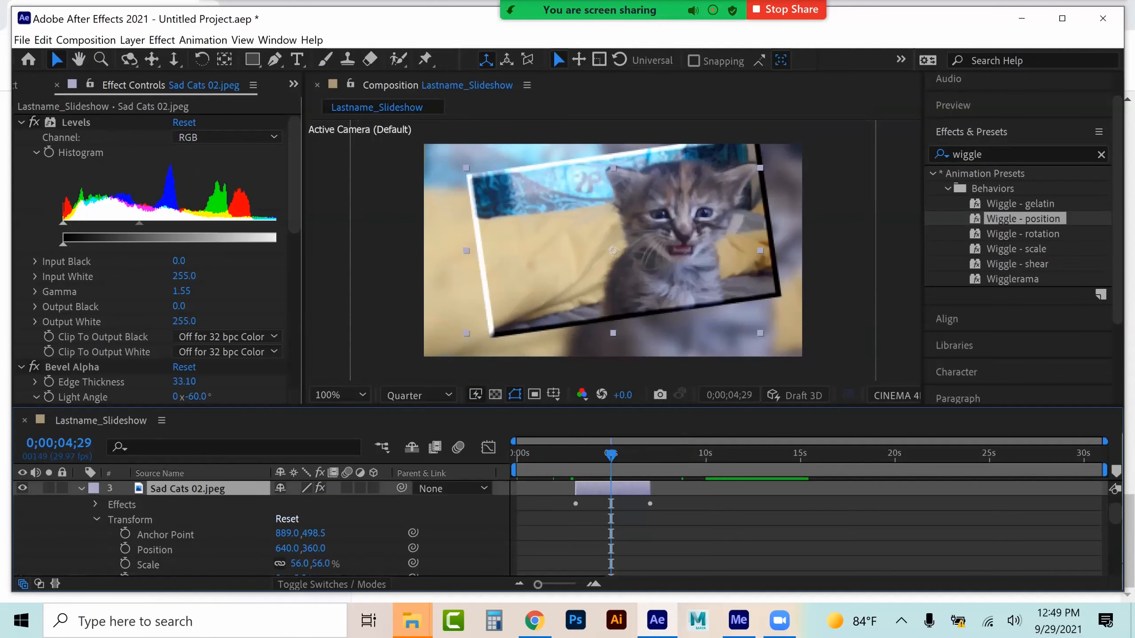
left_click(287, 519)
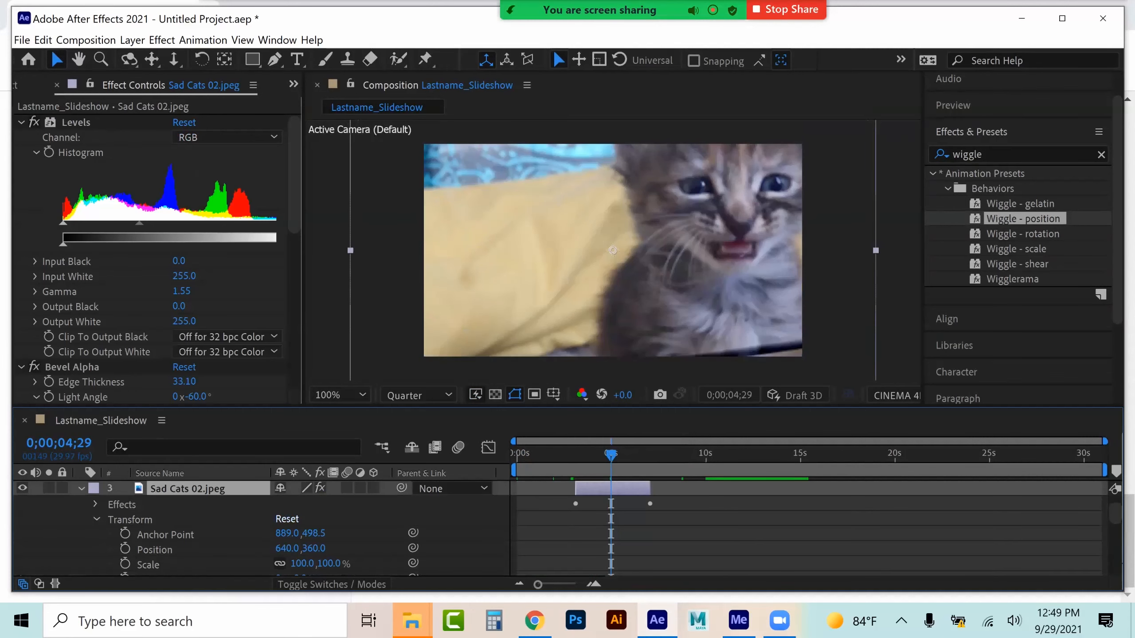
scroll(287, 518, "down", 1)
left_click_drag(302, 519, 273, 519)
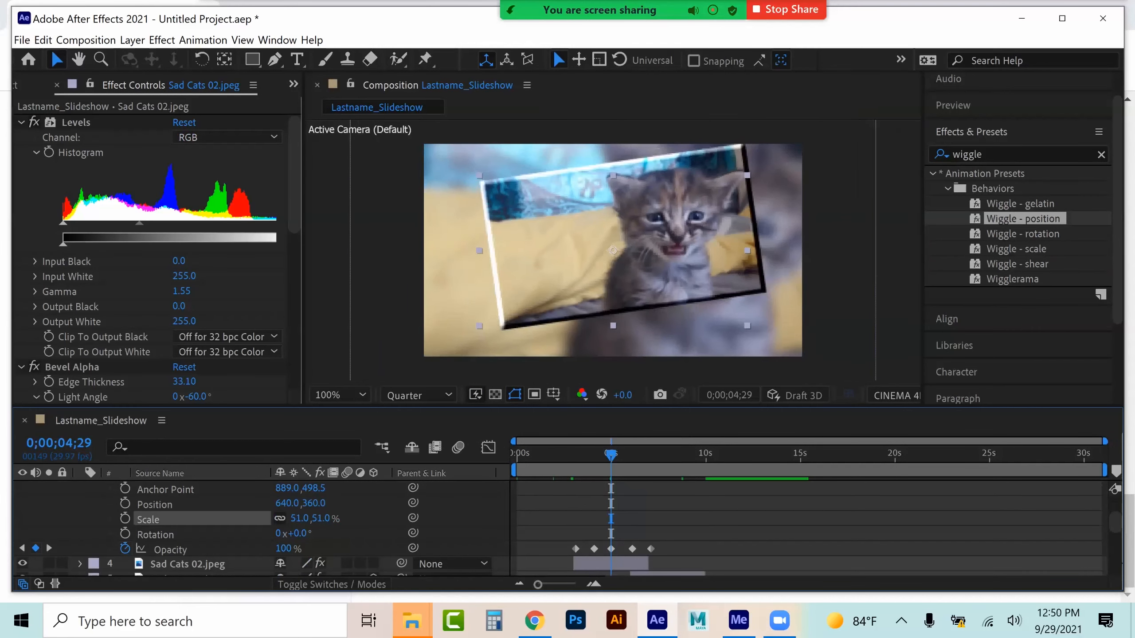
scroll(268, 527, "up", 1)
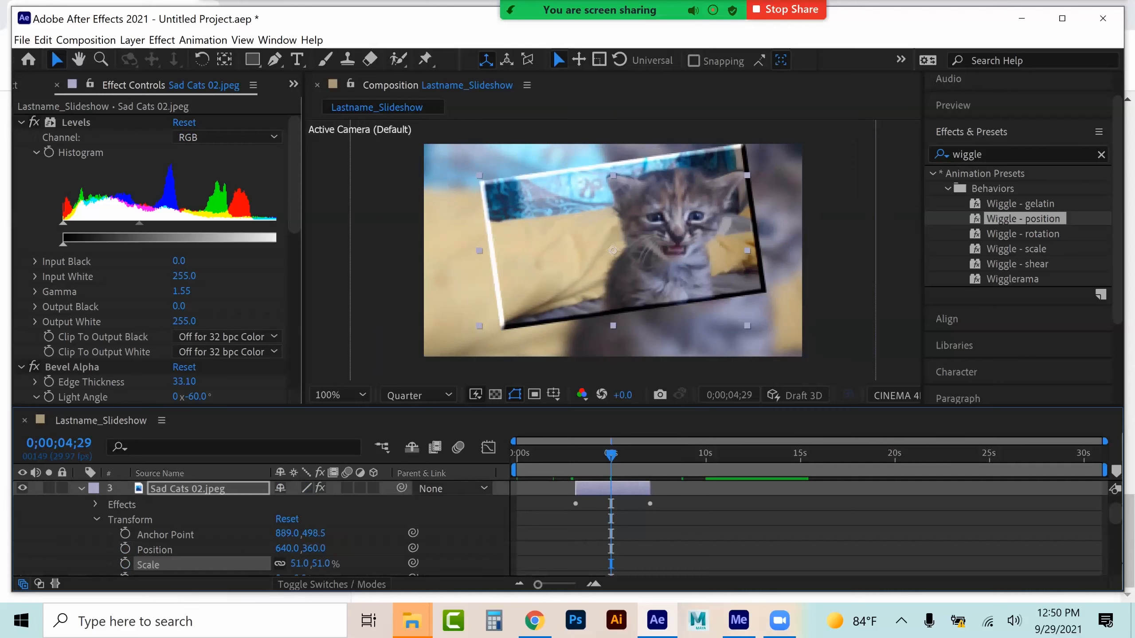
scroll(268, 527, "down", 1)
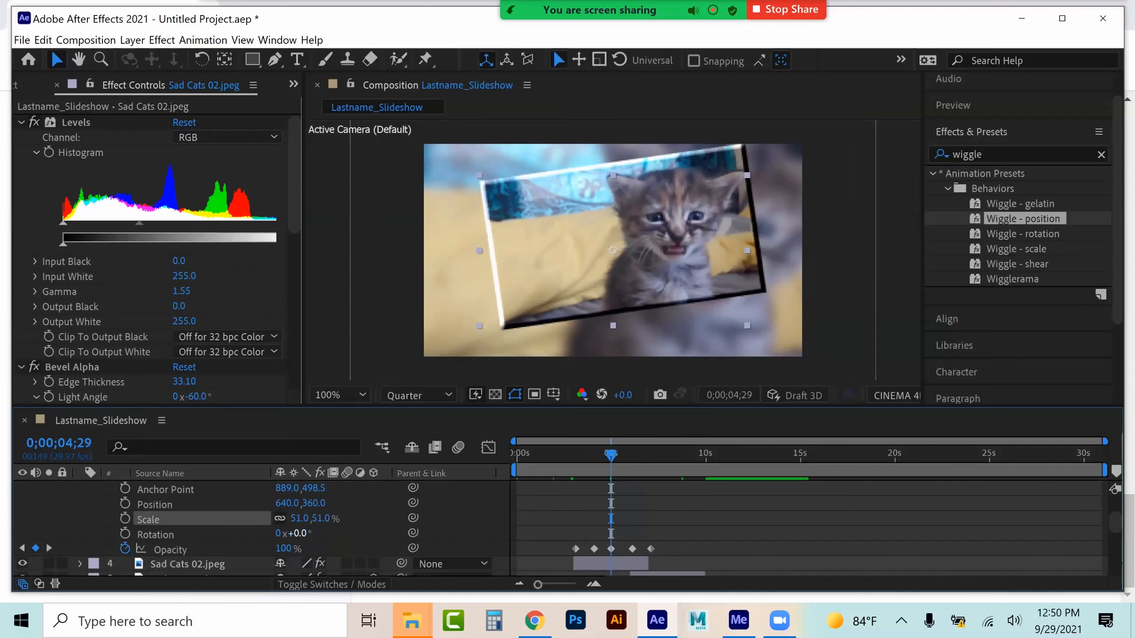
Rotate the upper Sad Cats 02 layer 8° and move it down to about 644, 398, then preview it
left_click_drag(297, 534, 302, 533)
left_click_drag(582, 244, 579, 260)
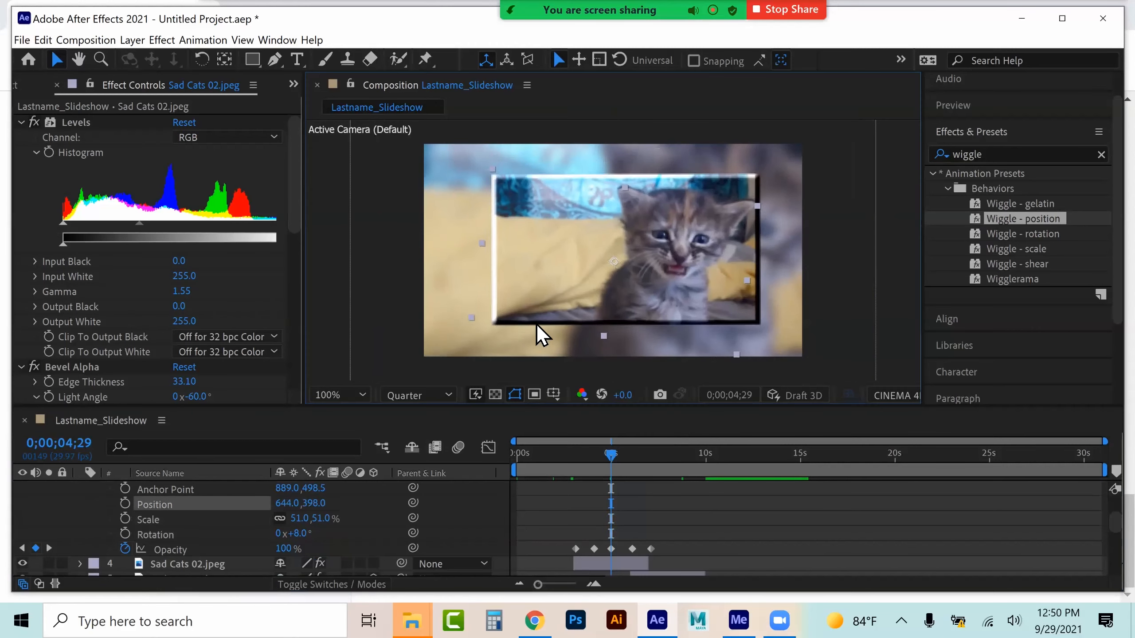
key("space")
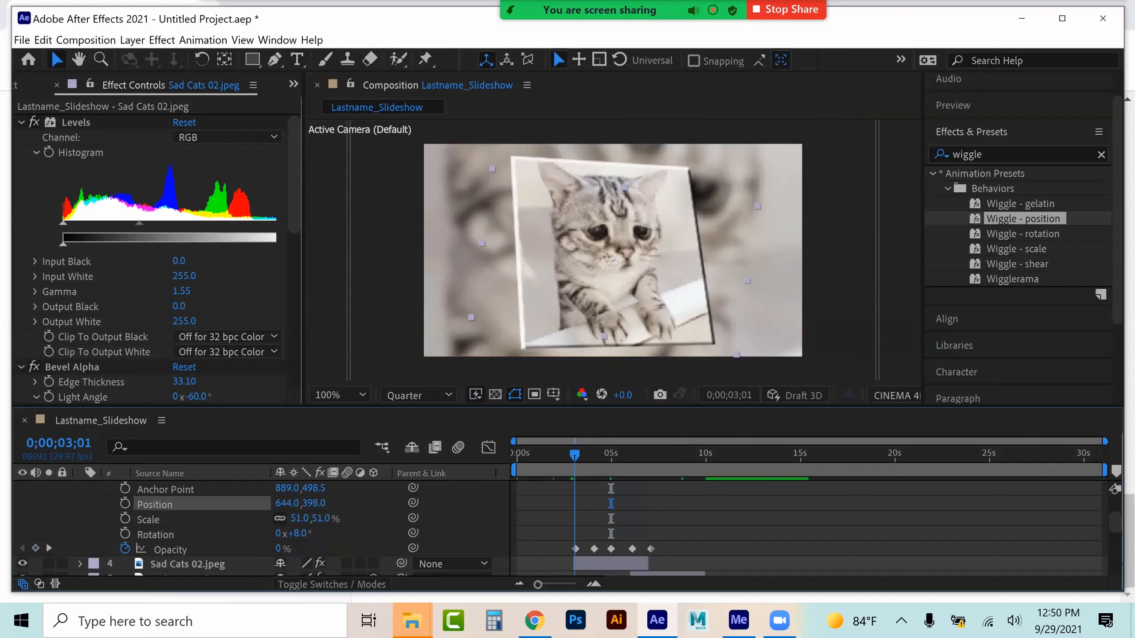
At 3 seconds, paste the rotation keyframes into the upper Sad Cats 02 layer's X, Y and Z Rotation
left_click_drag(602, 455, 573, 455)
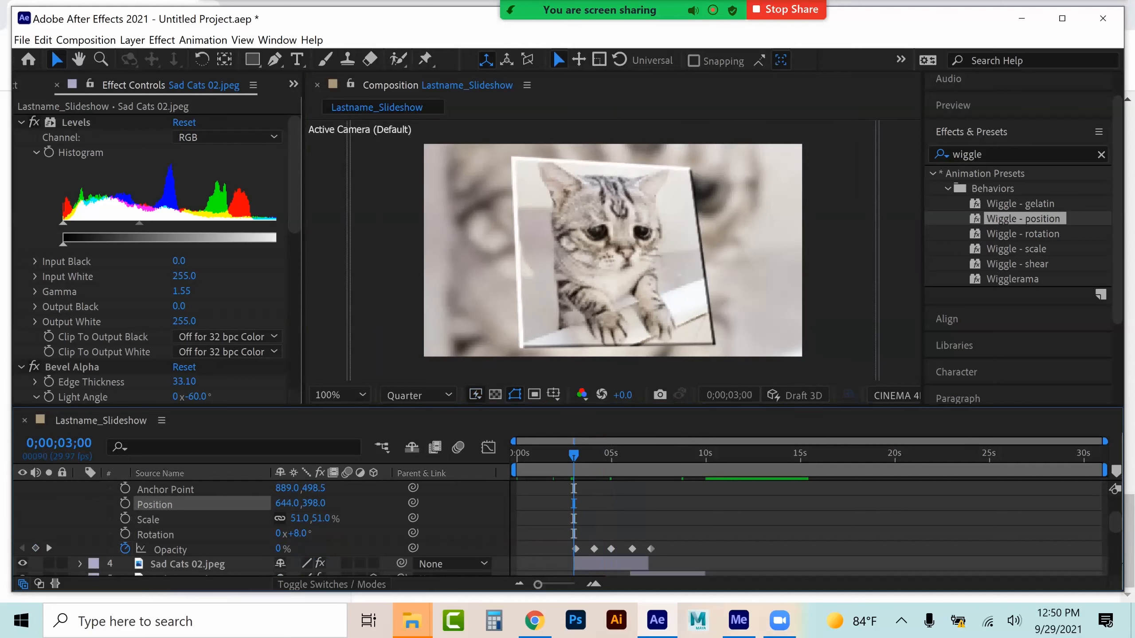
scroll(259, 527, "up", 3)
left_click(373, 518)
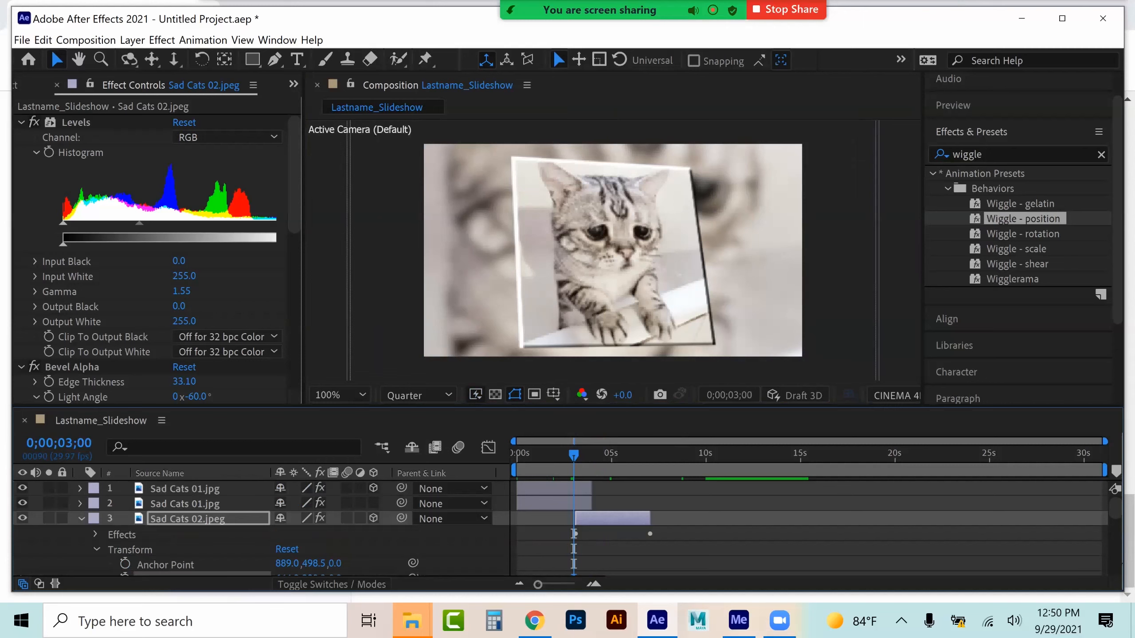
scroll(259, 528, "down", 3)
scroll(259, 527, "down", 3)
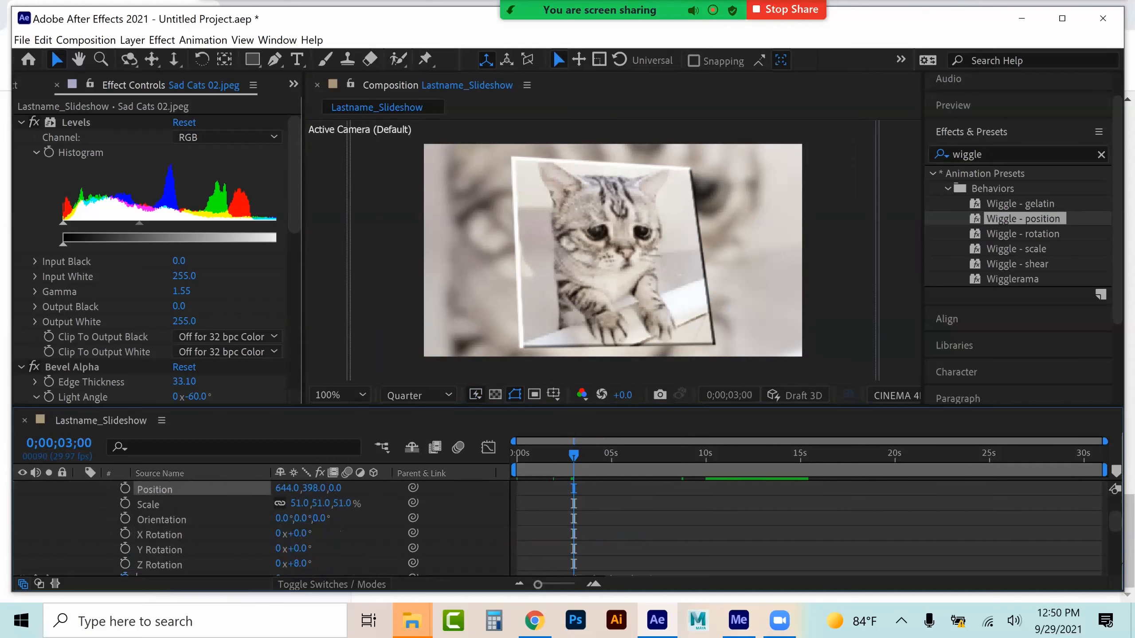
left_click(160, 535)
left_click(160, 565, "shift")
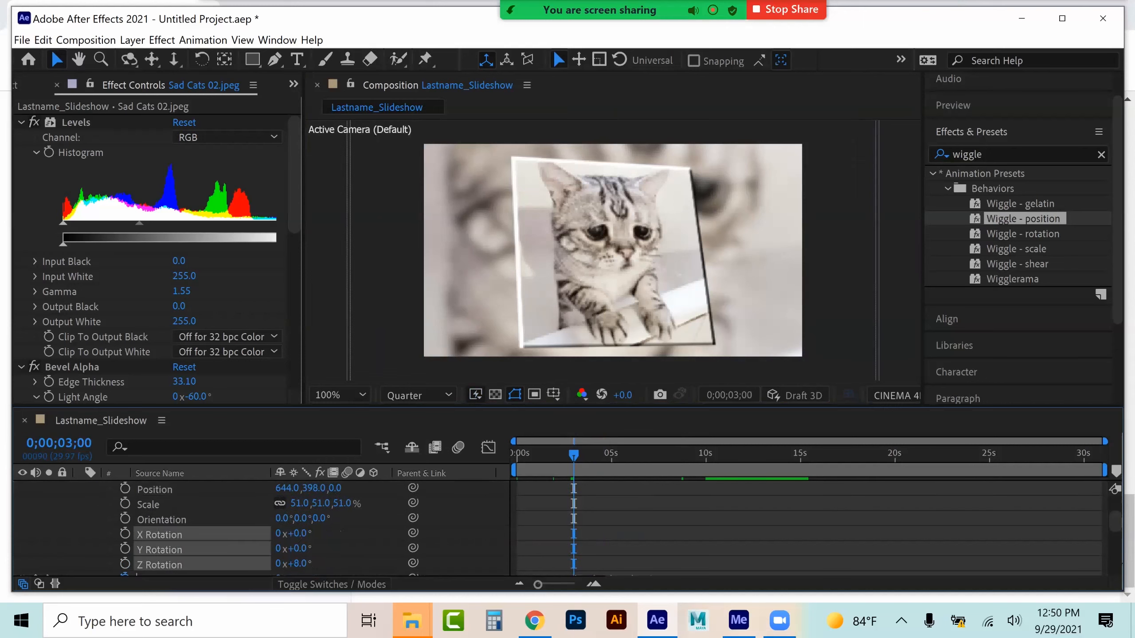
key("ctrl+v")
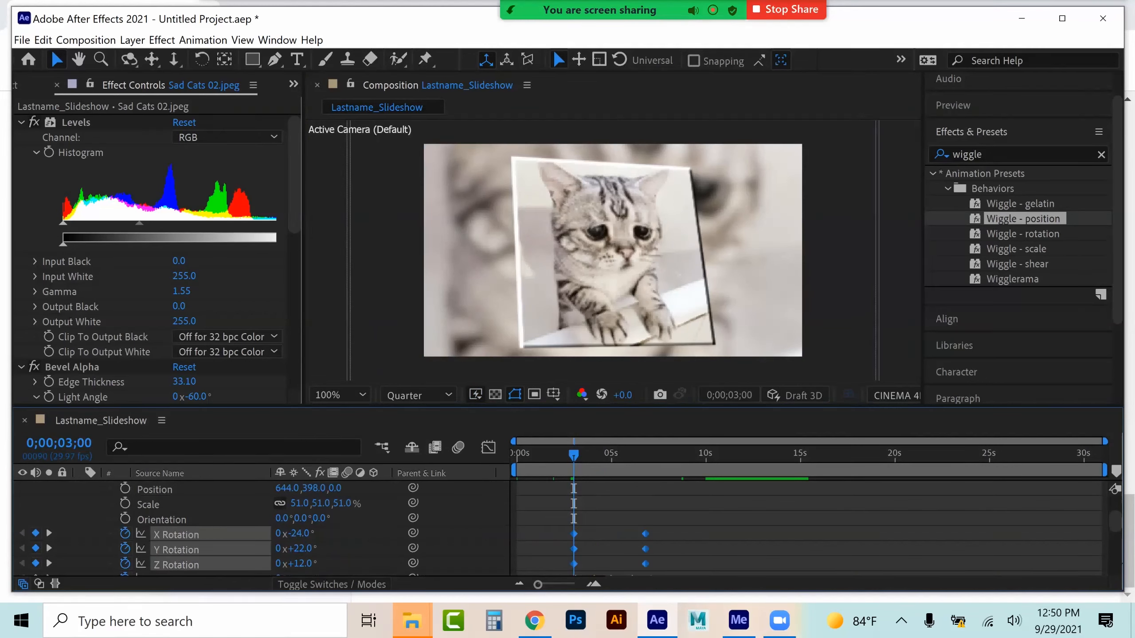
Retime the pasted rotation keyframes of the upper Sad Cats 02 layer
scroll(268, 528, "down", 2)
scroll(268, 528, "up", 2)
left_click_drag(555, 527, 709, 564)
scroll(268, 527, "up", 2)
scroll(268, 527, "down", 4)
left_click_drag(708, 519, 573, 518)
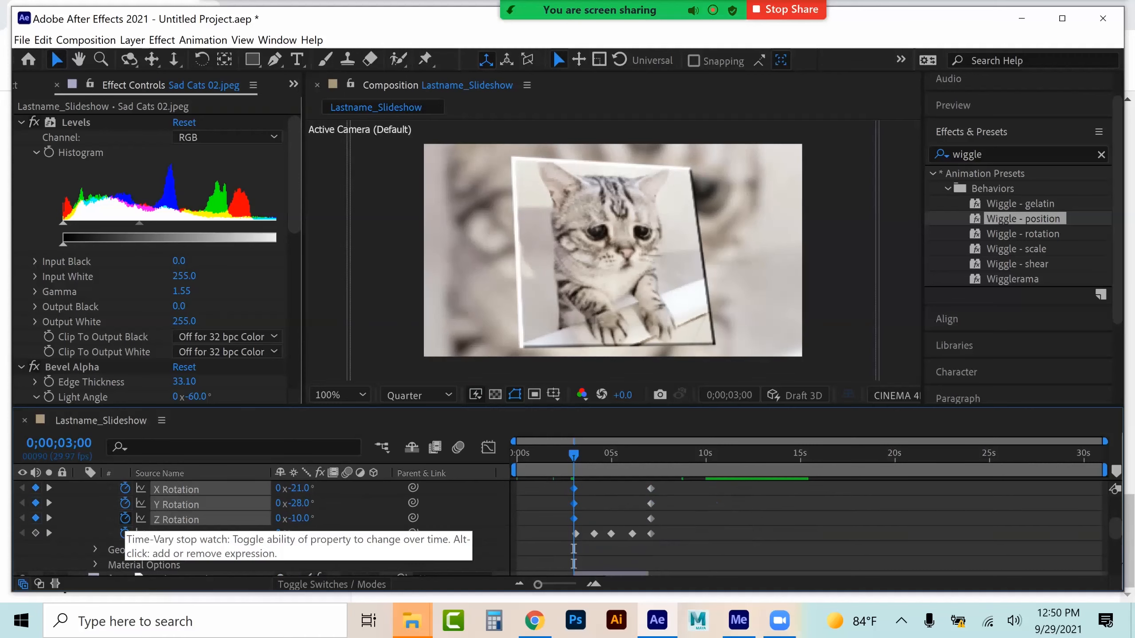
Collapse the Sad Cats 02 layer and play back the composition from the start
scroll(125, 518, "up", 5)
left_click(81, 518)
left_click_drag(574, 454, 520, 455)
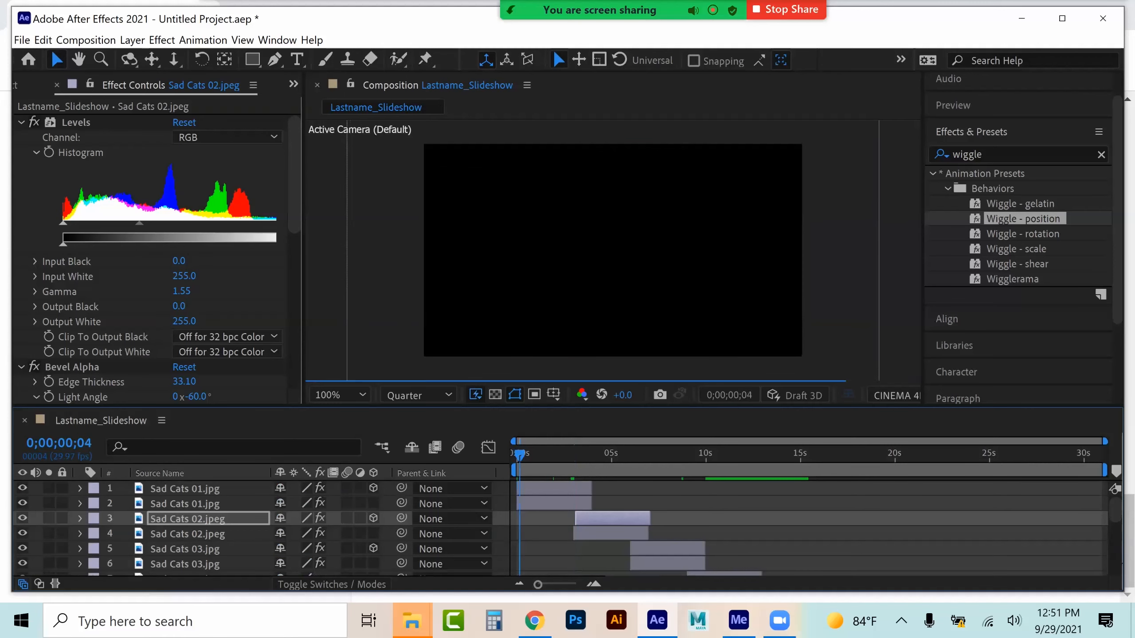
key("space")
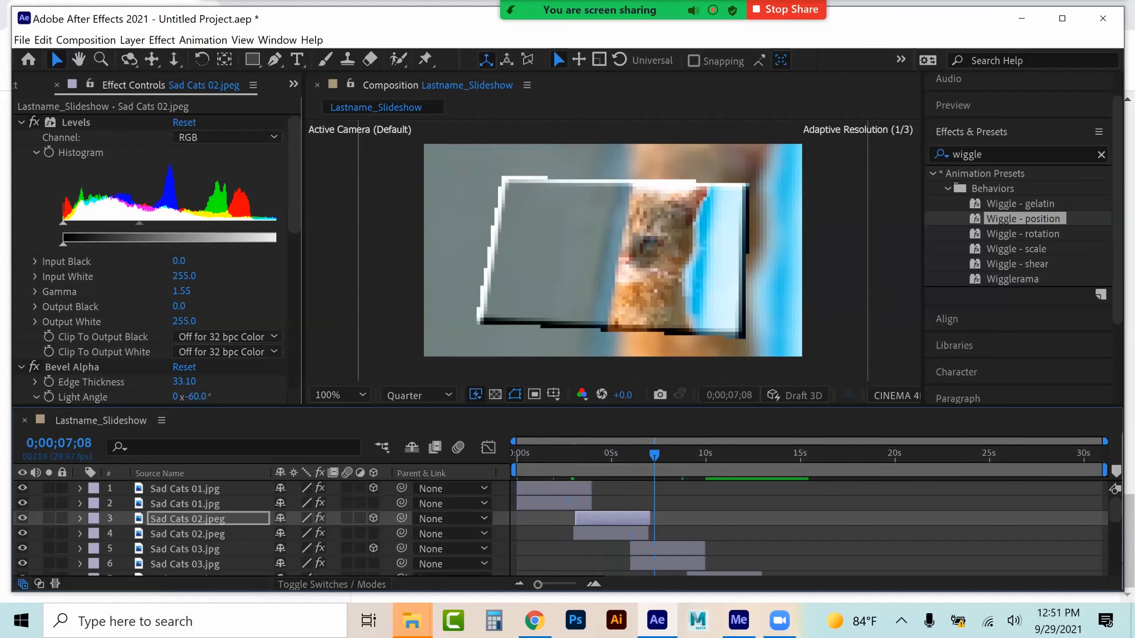
Delete the Wiggle - position effect from the upper Sad Cats 02 layer
left_click_drag(689, 455, 608, 456)
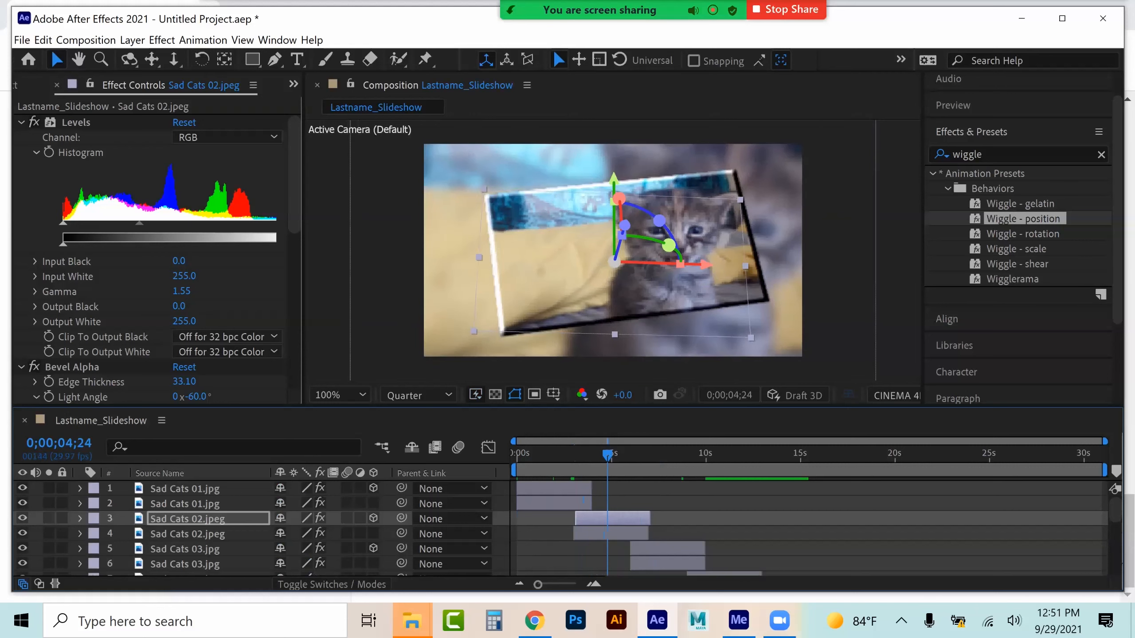
scroll(215, 317, "down", 4)
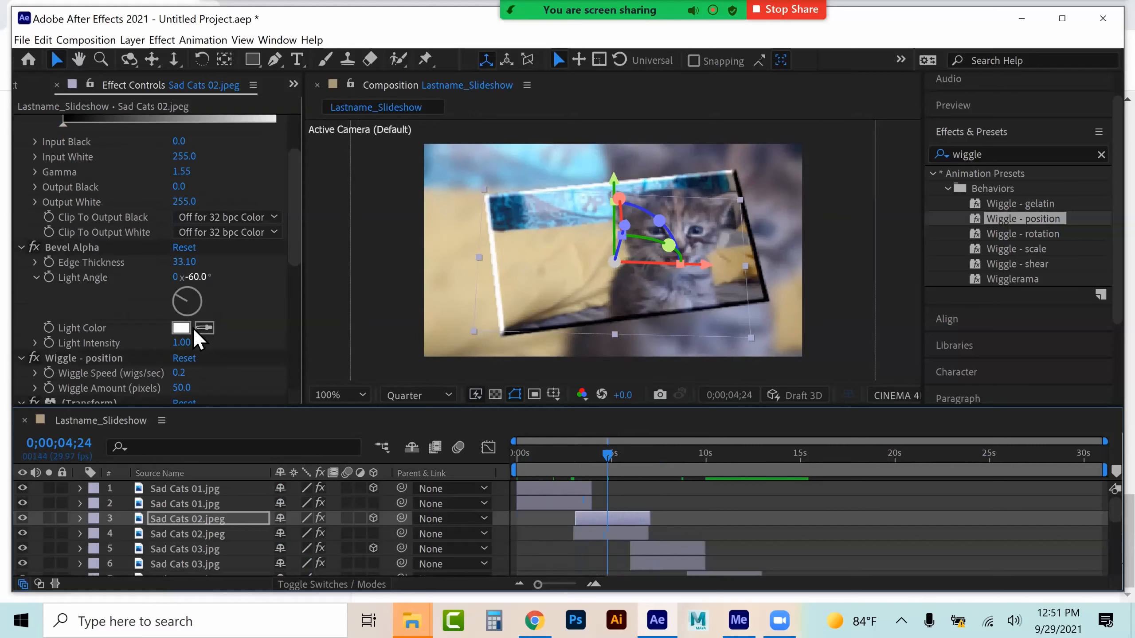
left_click(105, 319)
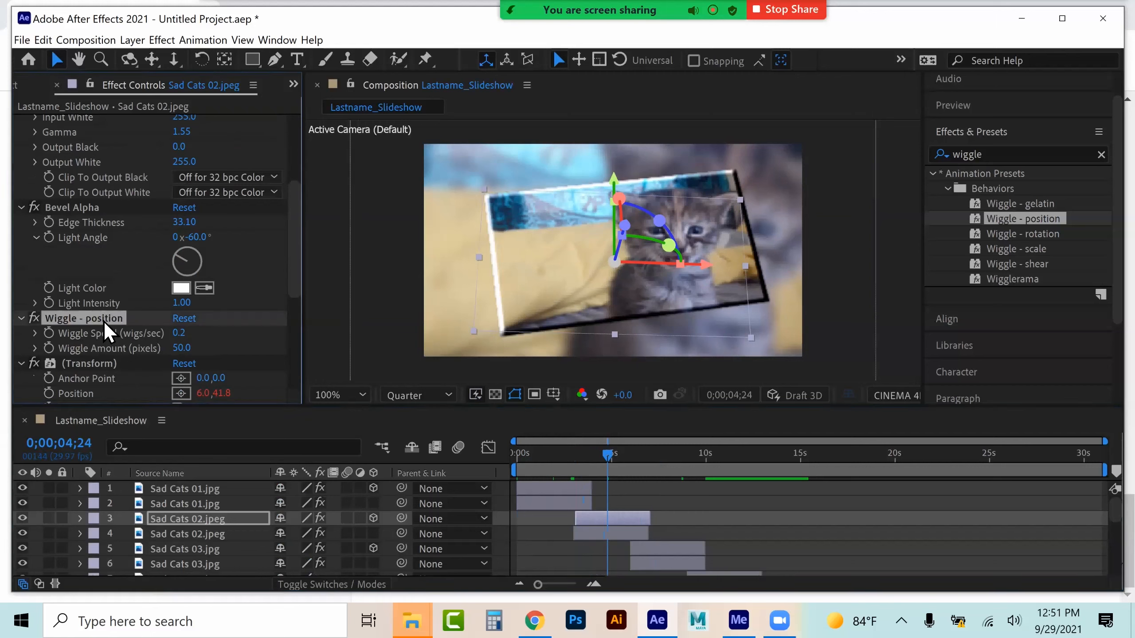
key("Delete")
key("Delete")
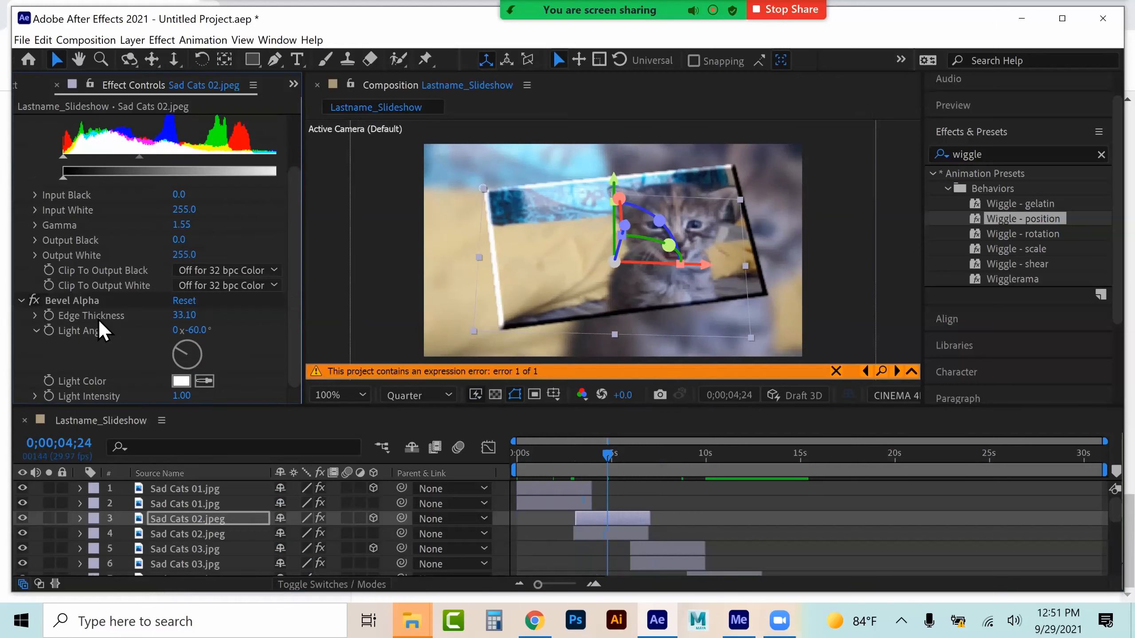
Play back the Sad Cats 02 section of the composition
mouse_move(608, 455)
left_mouse_down()
mouse_move(579, 455)
mouse_move(598, 455)
left_mouse_up()
key("space")
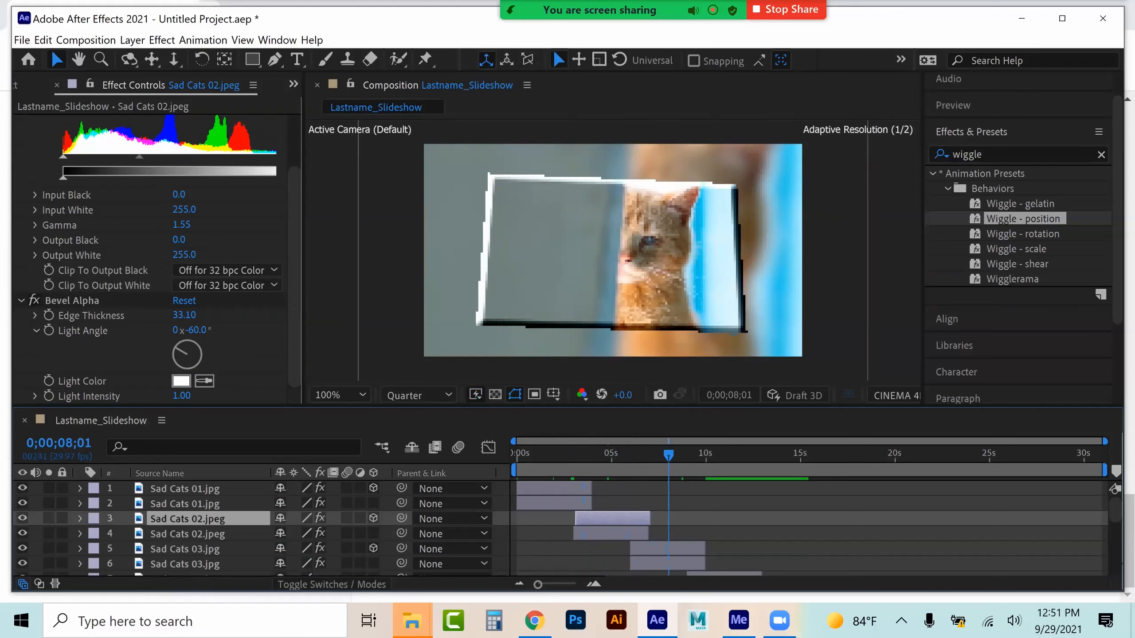
left_click_drag(599, 519, 599, 519)
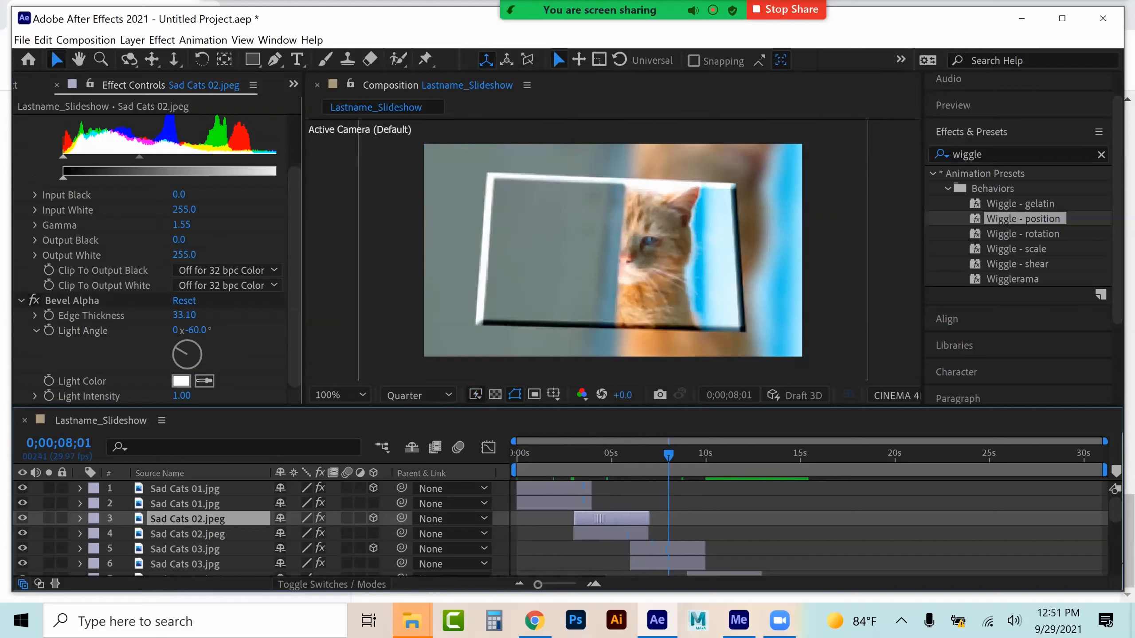
At about 11 seconds, duplicate the Sad Cats 04 layer
scroll(568, 527, "down", 2)
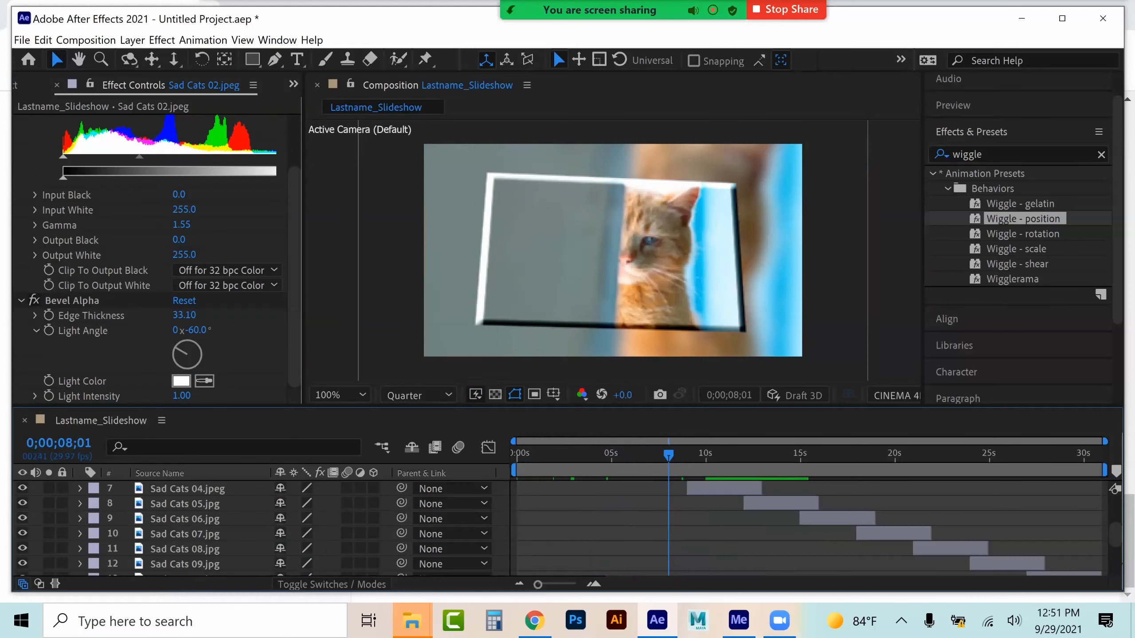
left_click_drag(730, 406, 739, 355)
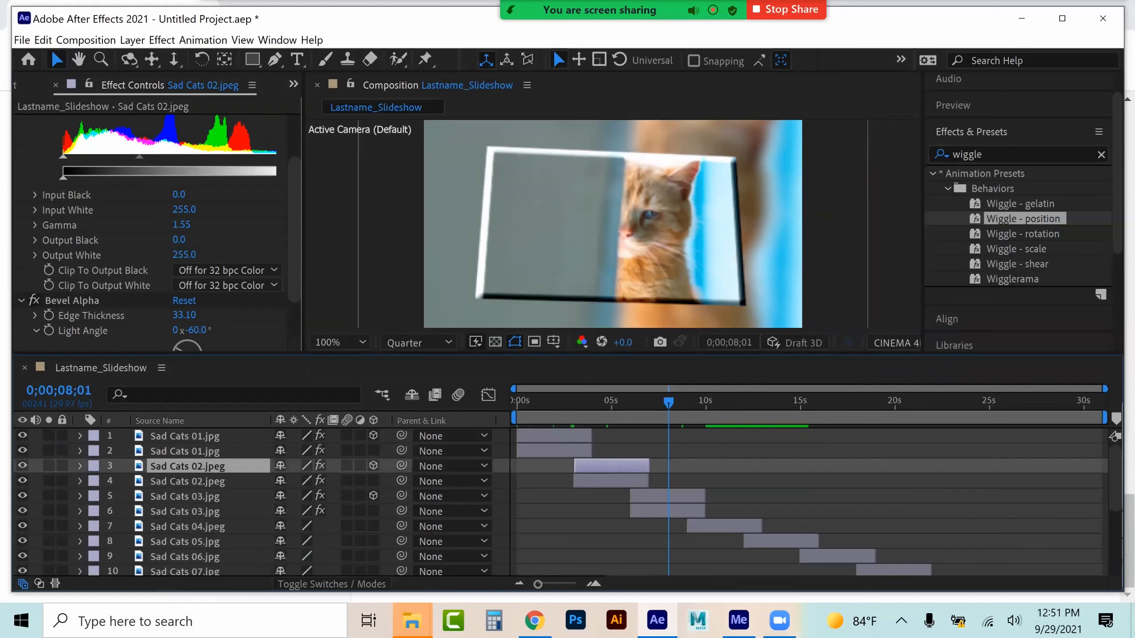
left_click(728, 526)
left_click(727, 402)
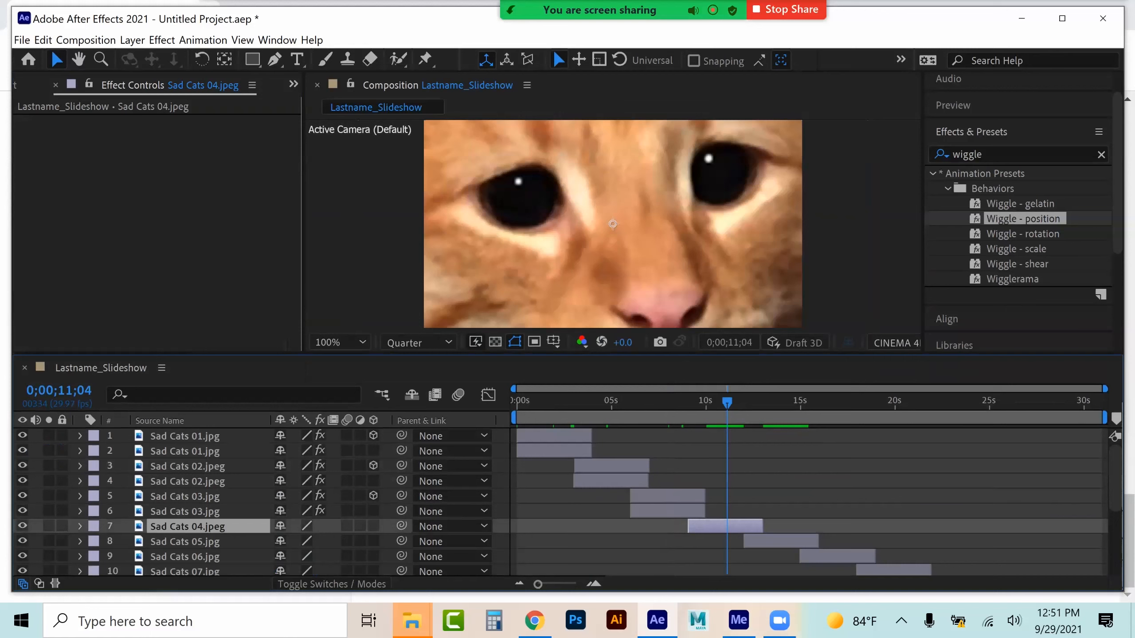
key("ctrl+d")
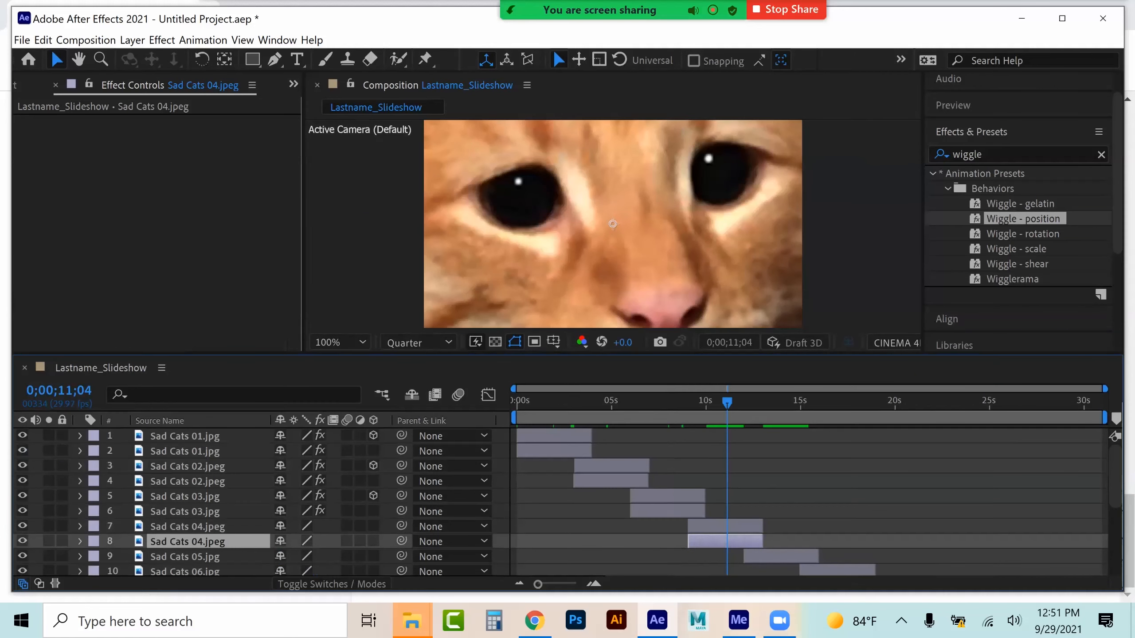
Set the upper Sad Cats 04 layer's Scale to 31%
left_click(188, 527)
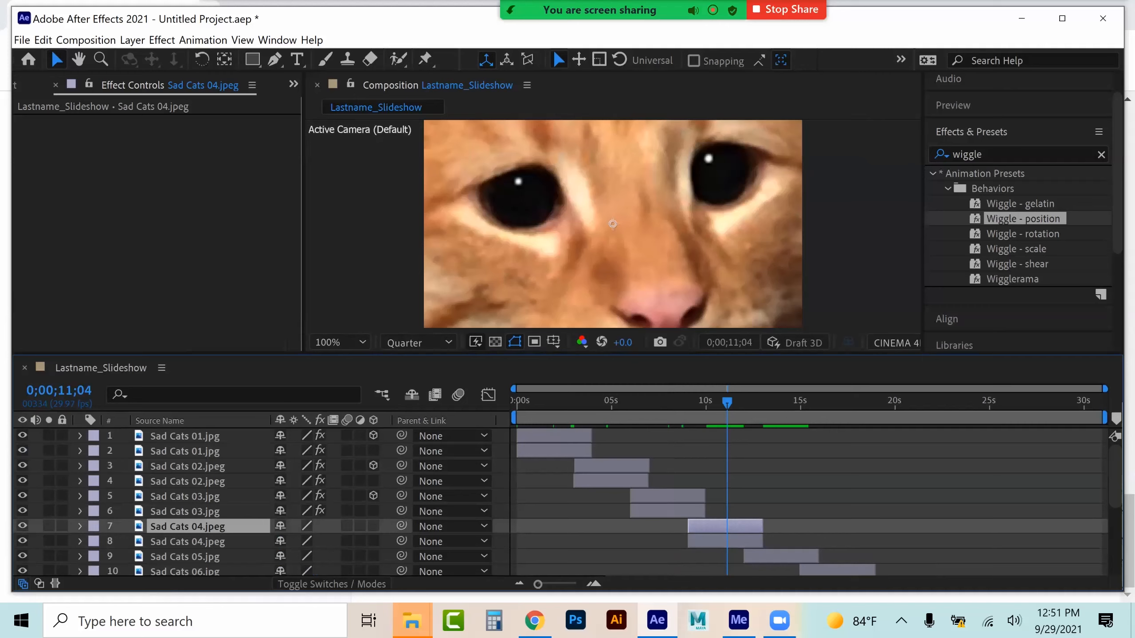
left_click(80, 526)
left_click(96, 542)
scroll(95, 542, "down", 2)
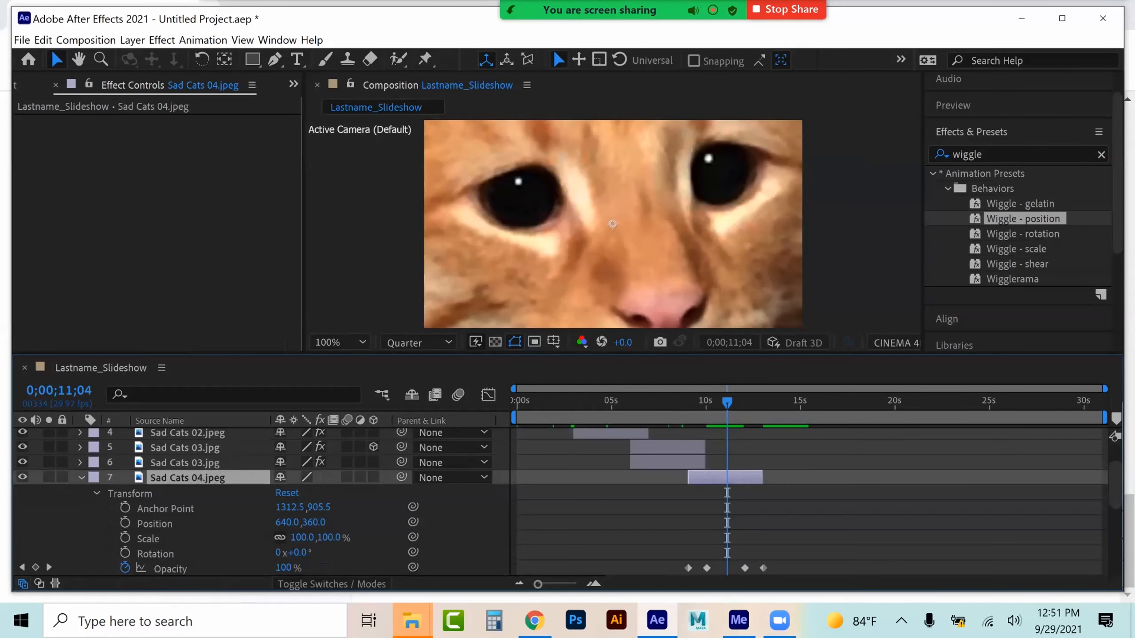
left_click_drag(302, 538, 259, 537)
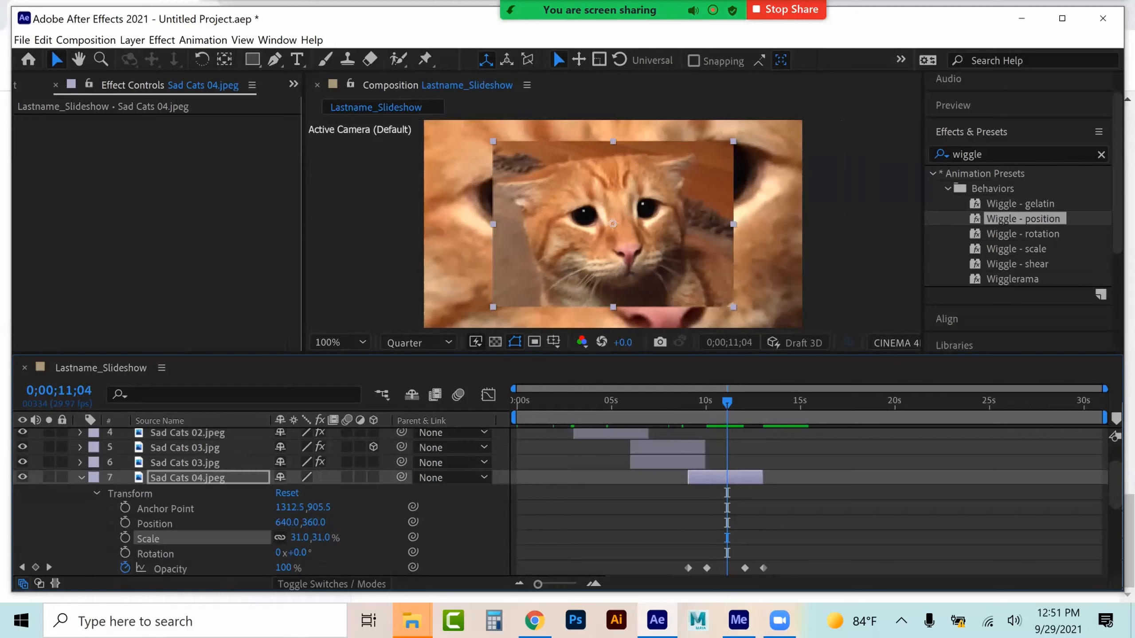
left_click(81, 477)
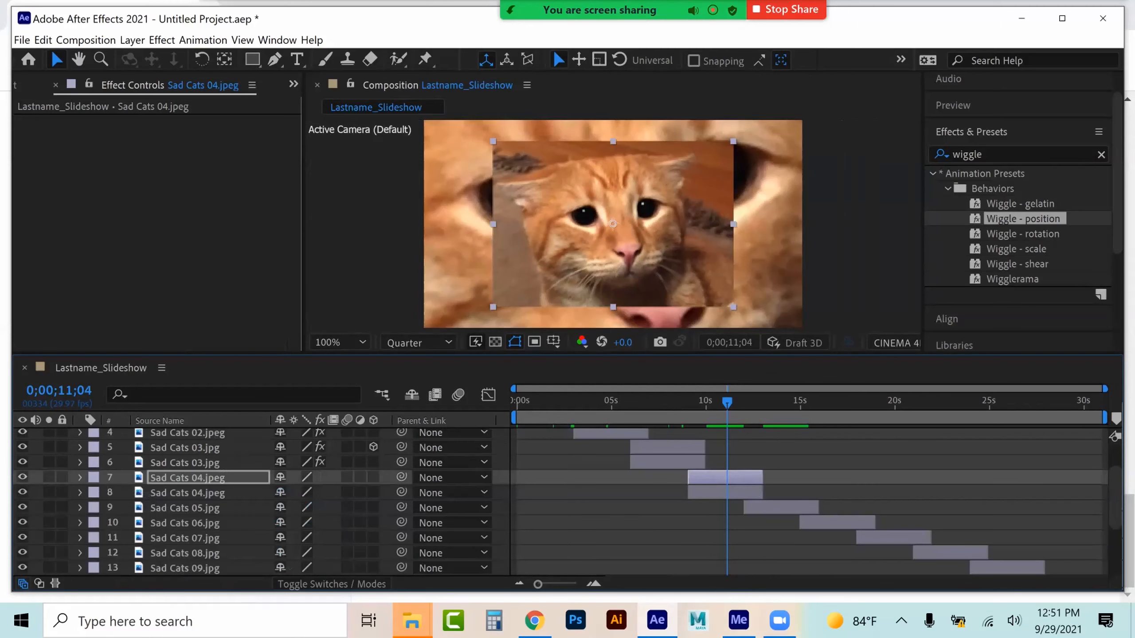
At about 14 seconds, set the Sad Cats 05 layer's Scale to 90% and duplicate the layer
left_click(184, 508)
left_click(783, 402)
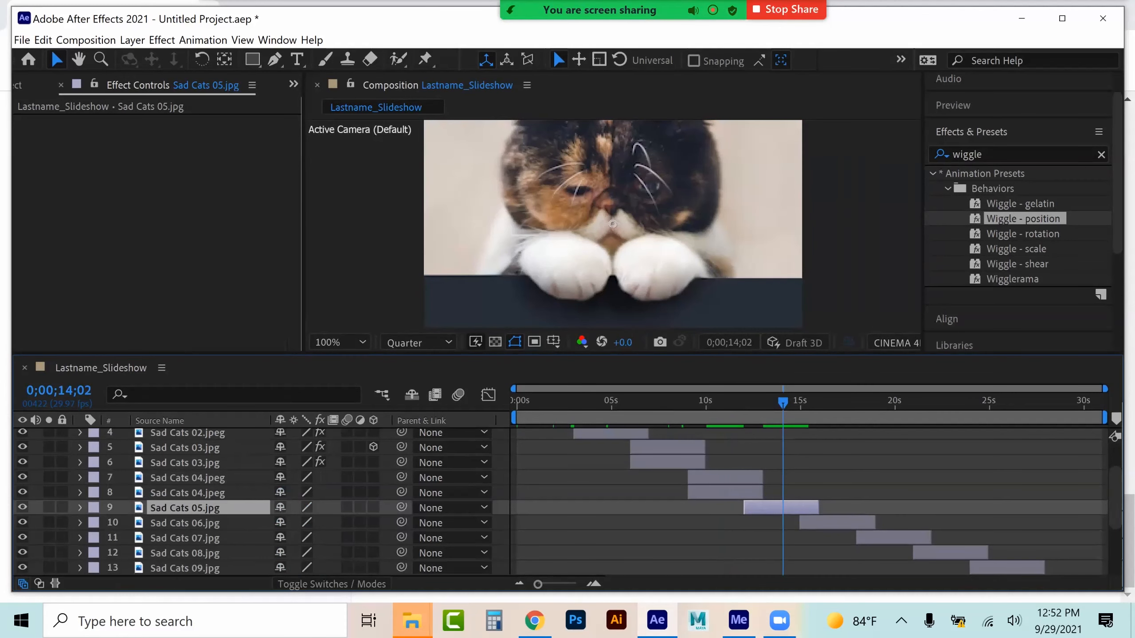
left_click(80, 508)
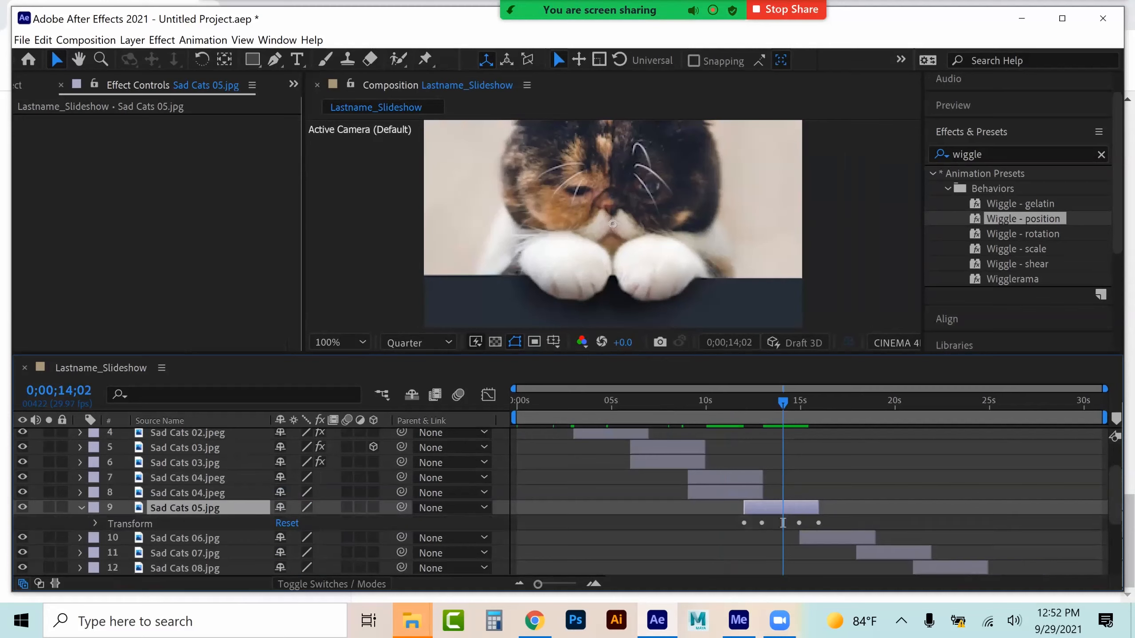
left_click(96, 524)
scroll(95, 524, "down", 1)
left_click_drag(302, 538, 297, 538)
key("ctrl+d")
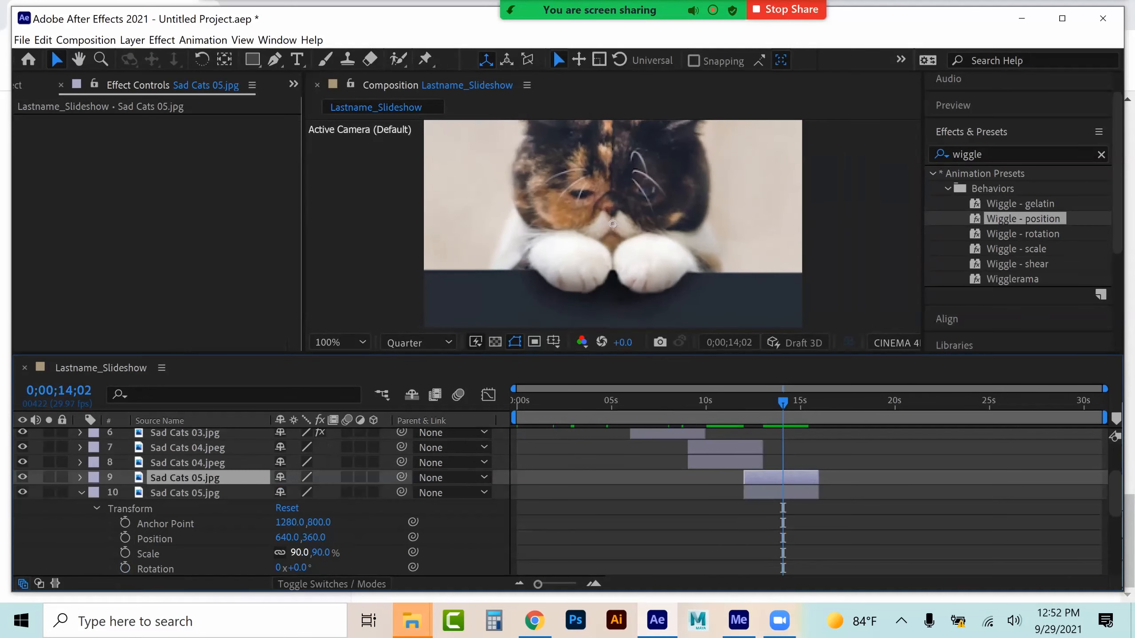
Set the upper Sad Cats 05 layer's Scale to 34%
left_click(81, 492)
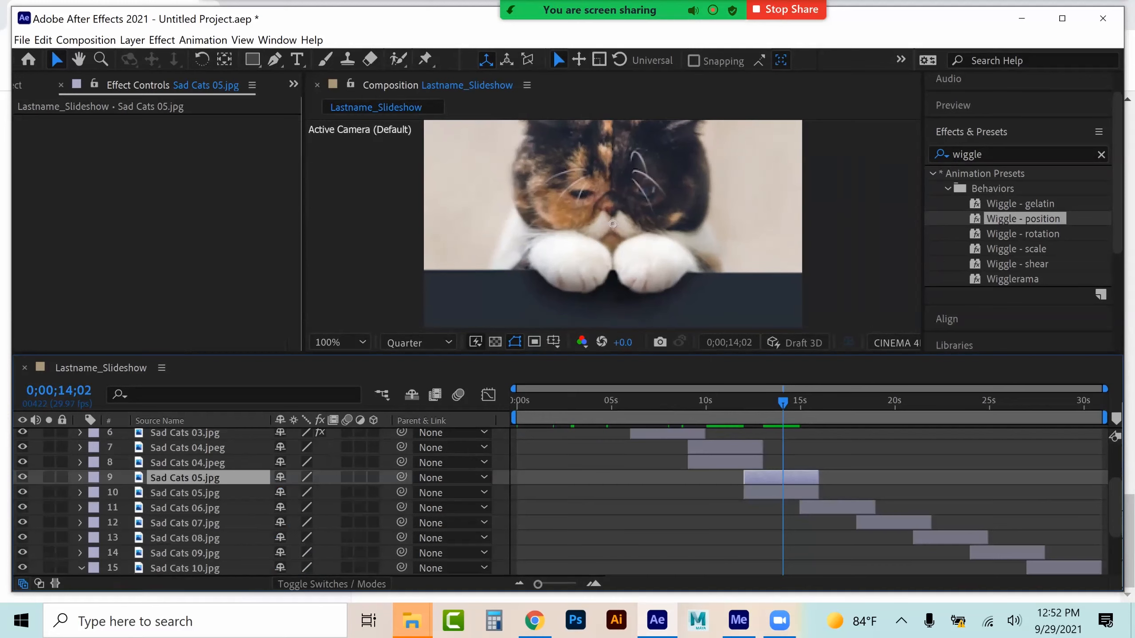
left_click(81, 477)
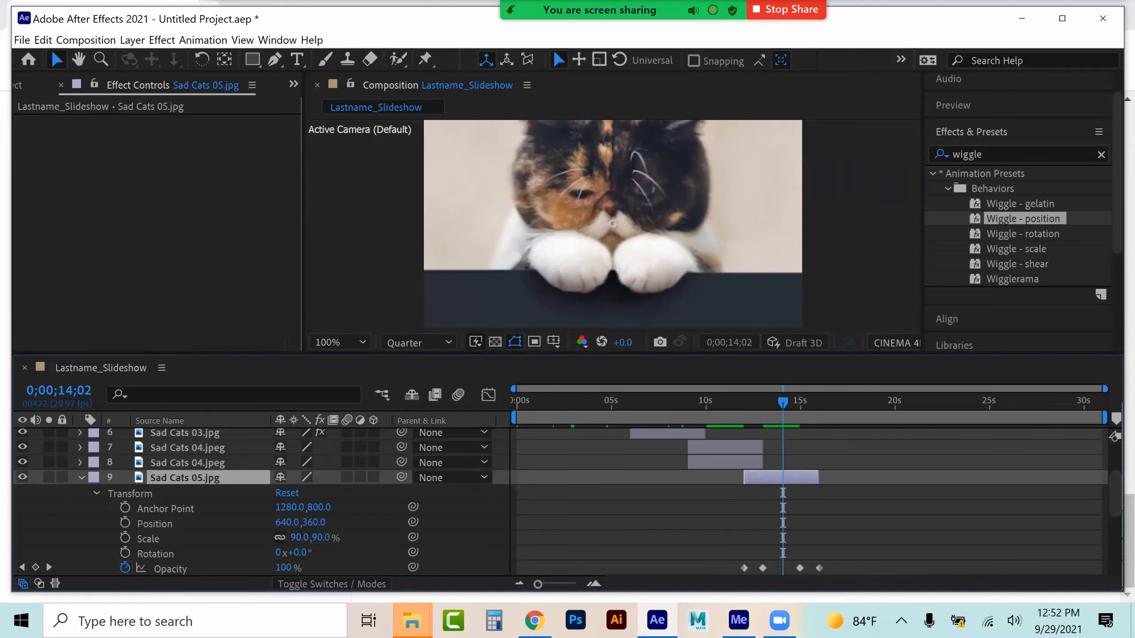
left_click_drag(299, 537, 273, 537)
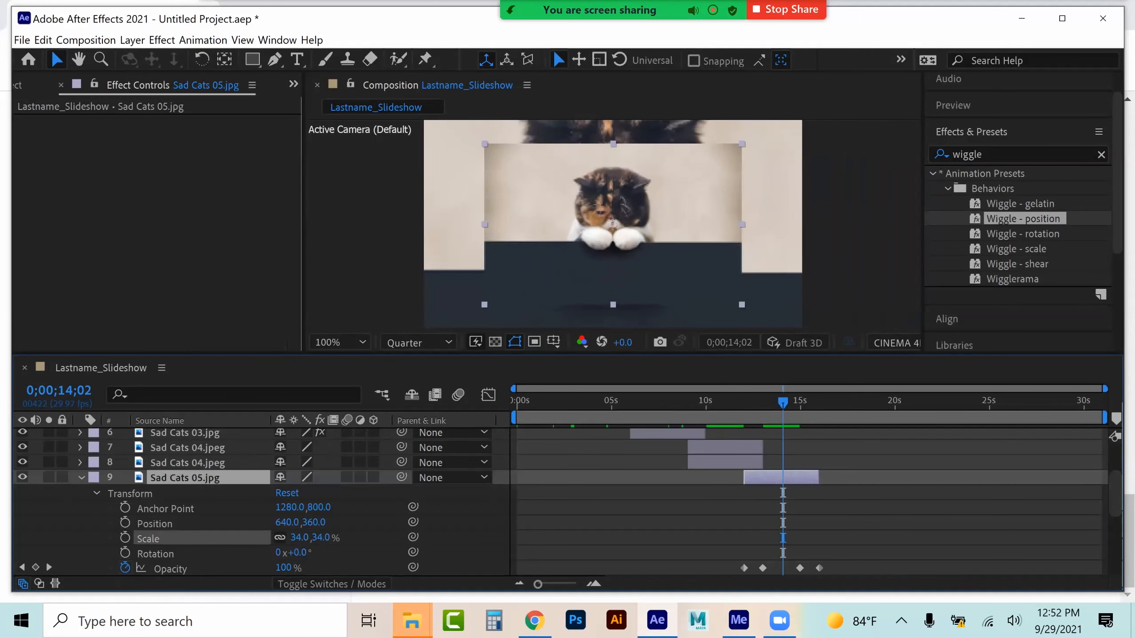
left_click(81, 478)
At about 17 seconds, duplicate the Sad Cats 06 layer
left_click(842, 401)
left_click(841, 508)
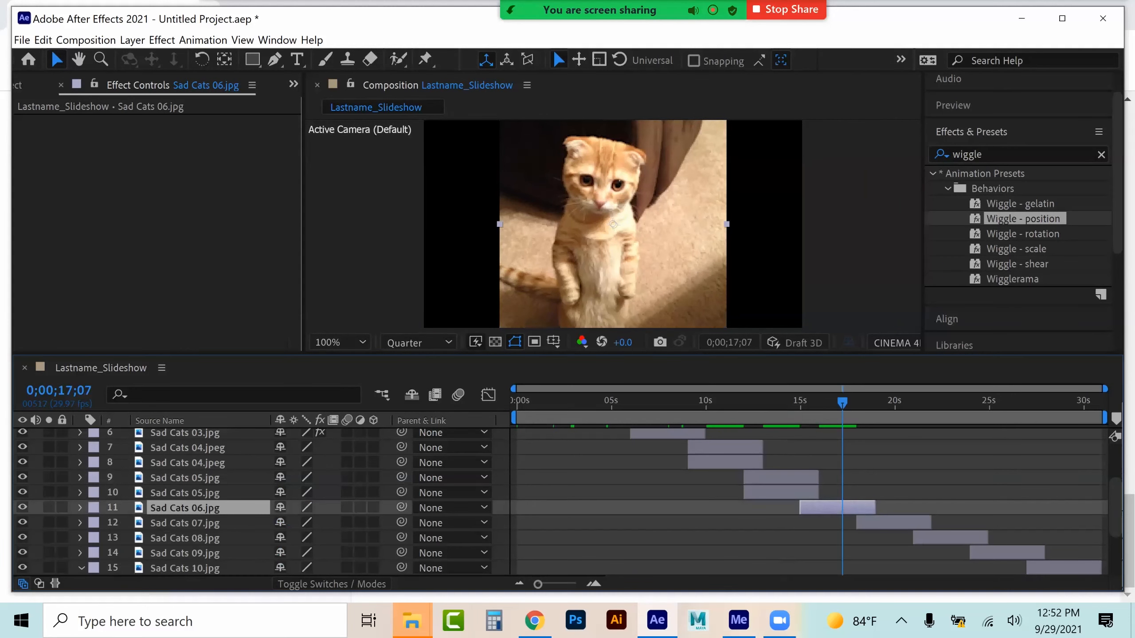
key("ctrl+d")
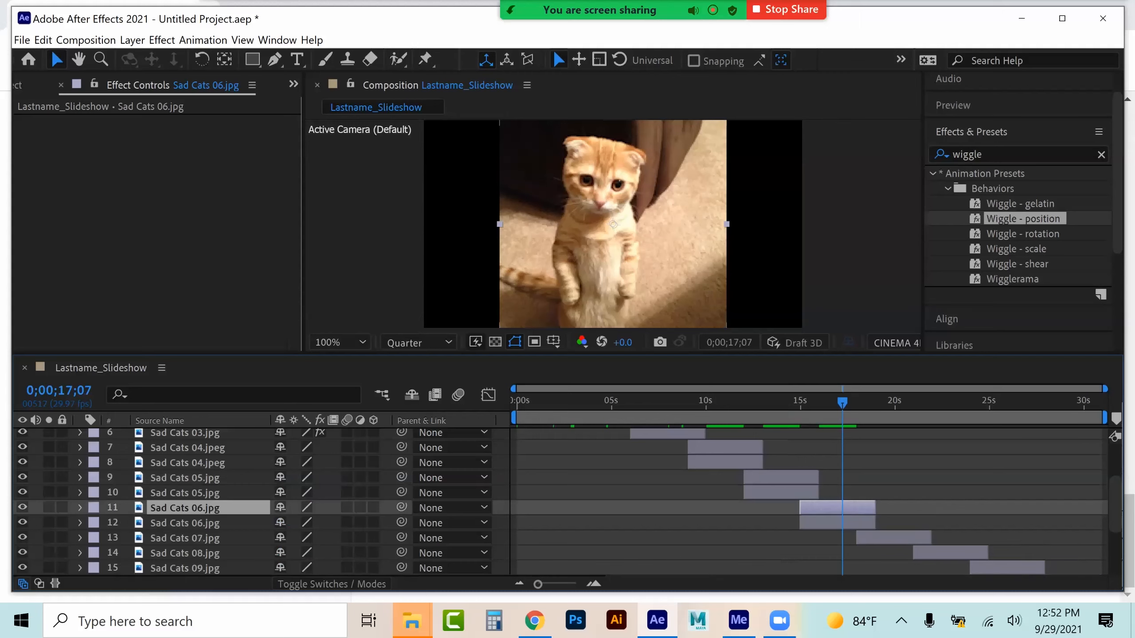
Set the lower Sad Cats 06 layer's Scale to 169% while the upper copy is temporarily hidden
left_click(840, 523)
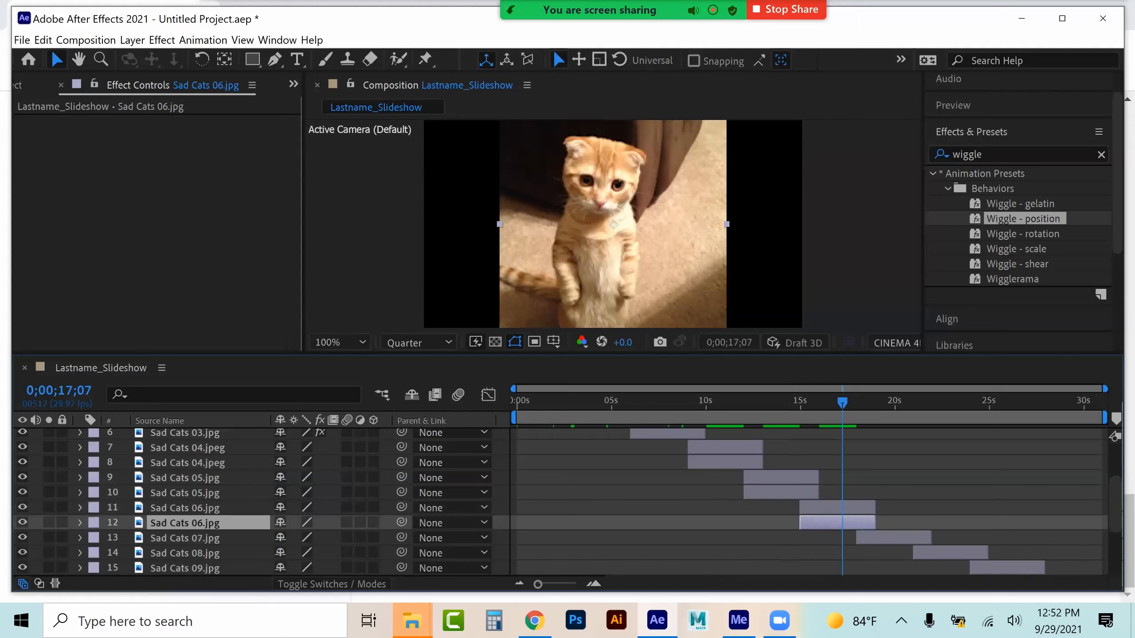
left_click(23, 508)
left_click(79, 522)
left_click(96, 538)
left_click_drag(304, 538, 335, 538)
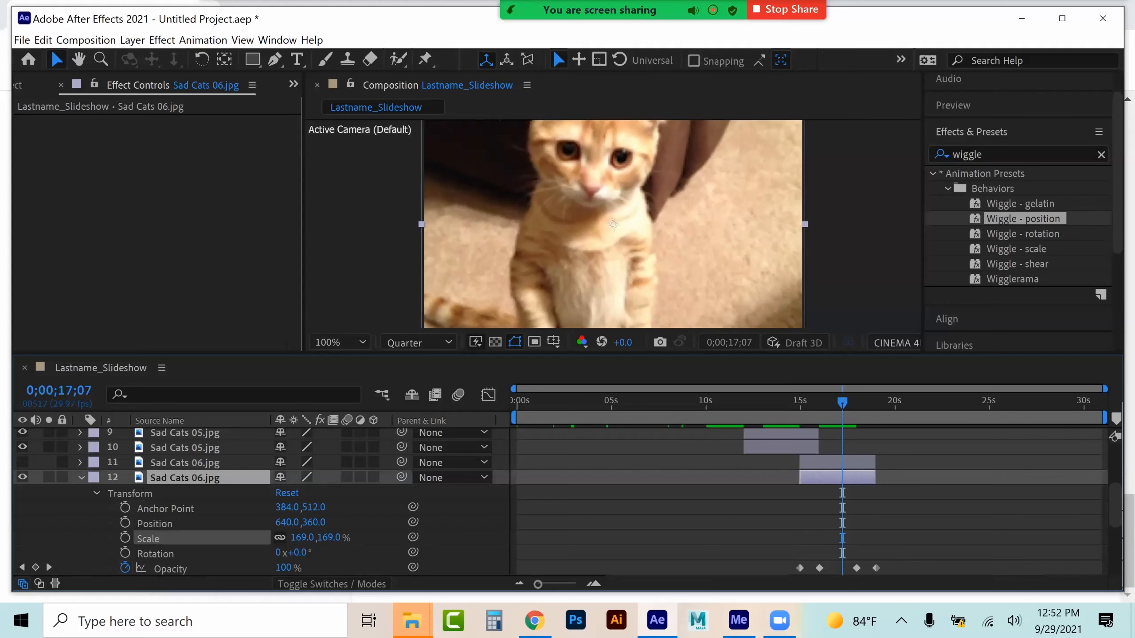
key("Return")
left_click(80, 478)
left_click(22, 463)
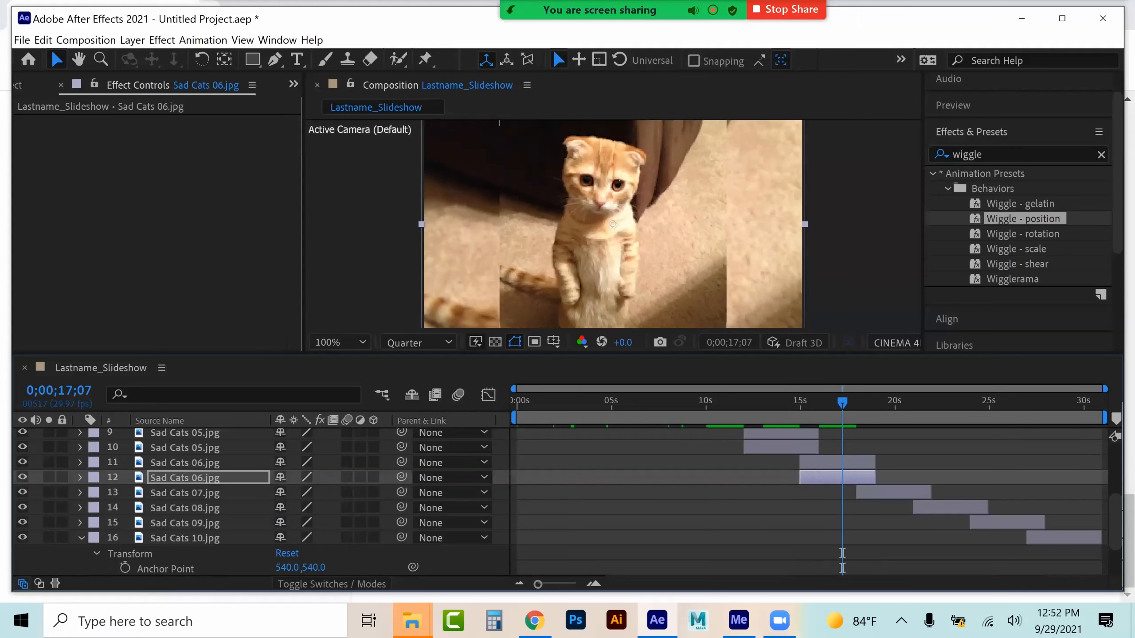
Set the upper Sad Cats 06 layer's Scale to 59%
left_click(79, 462)
left_click(96, 477)
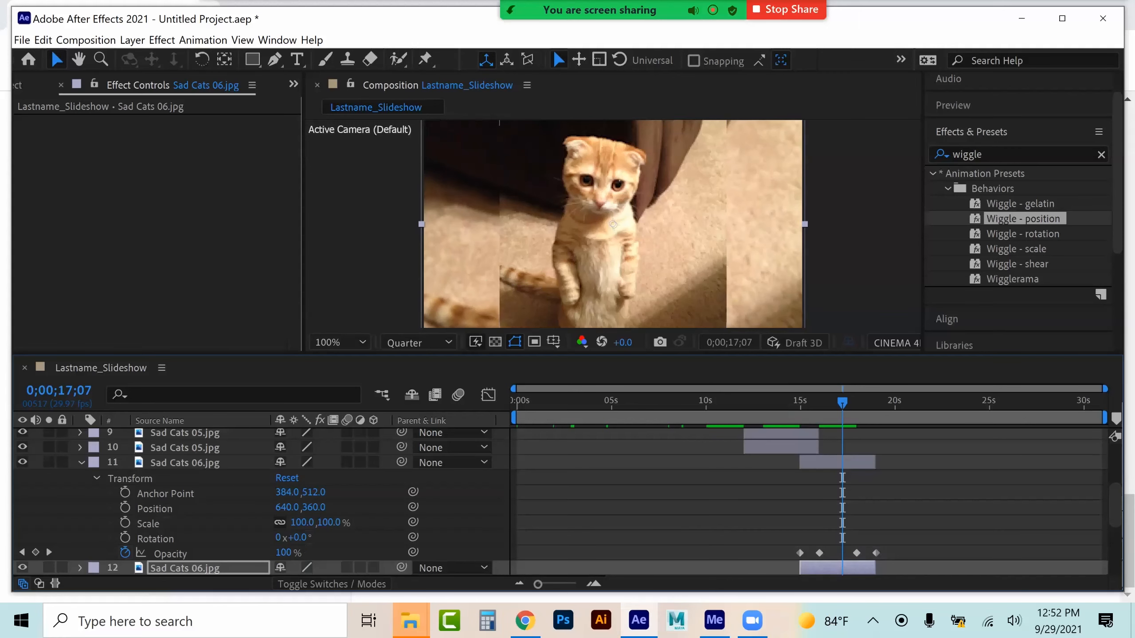
left_click_drag(302, 522, 284, 522)
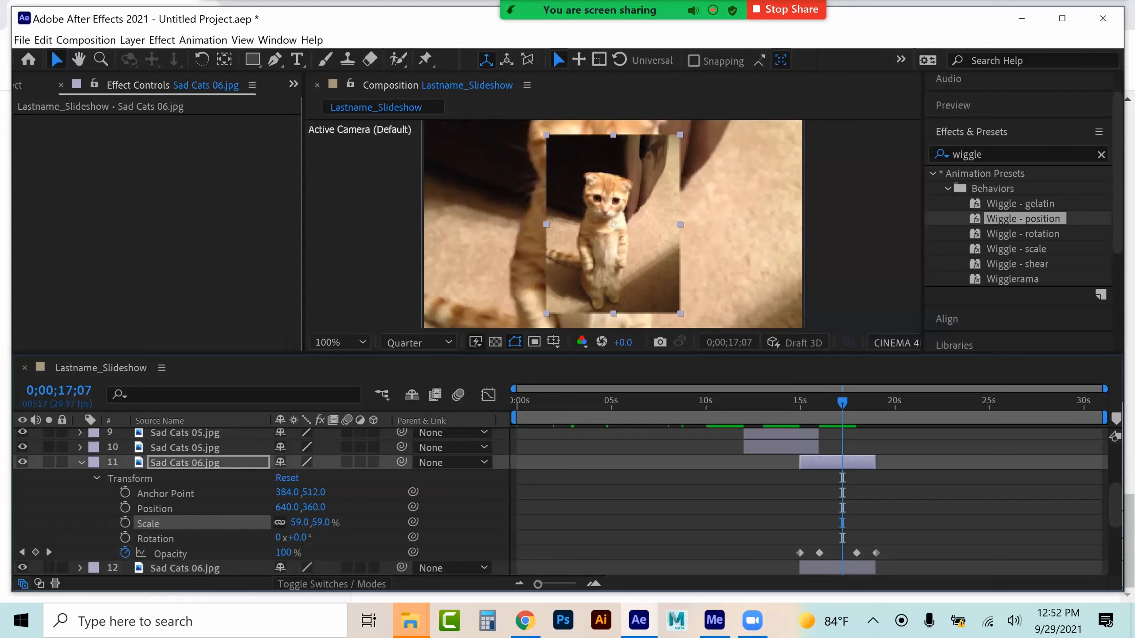
left_click(81, 463)
At about 19 seconds, set the Sad Cats 07 layer's Scale to 59%
left_click(887, 402)
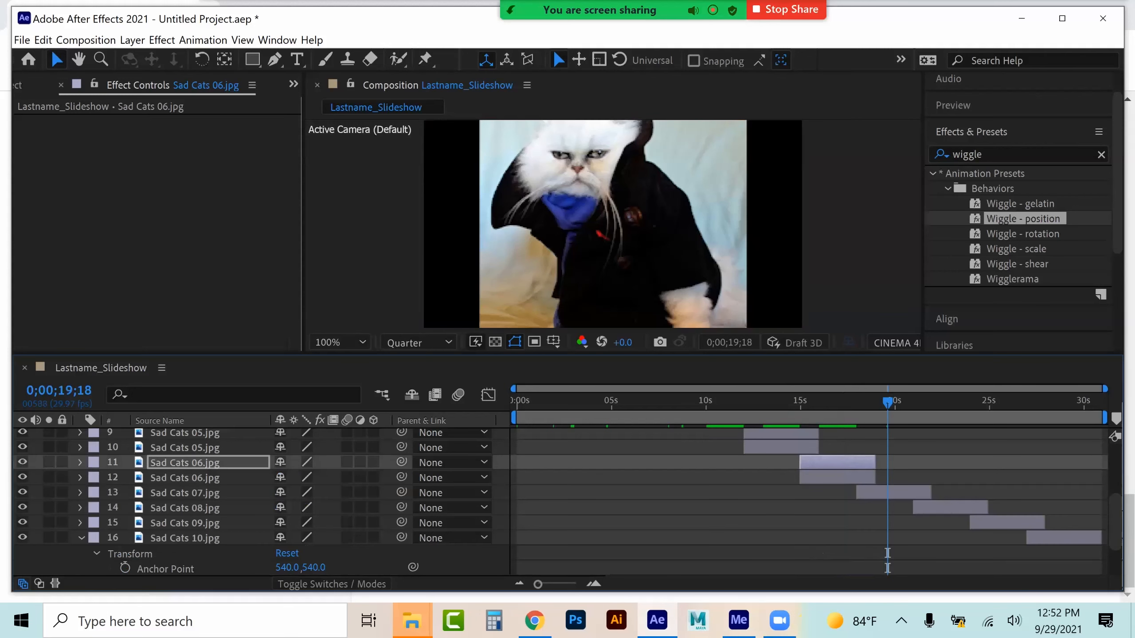
left_click(887, 492)
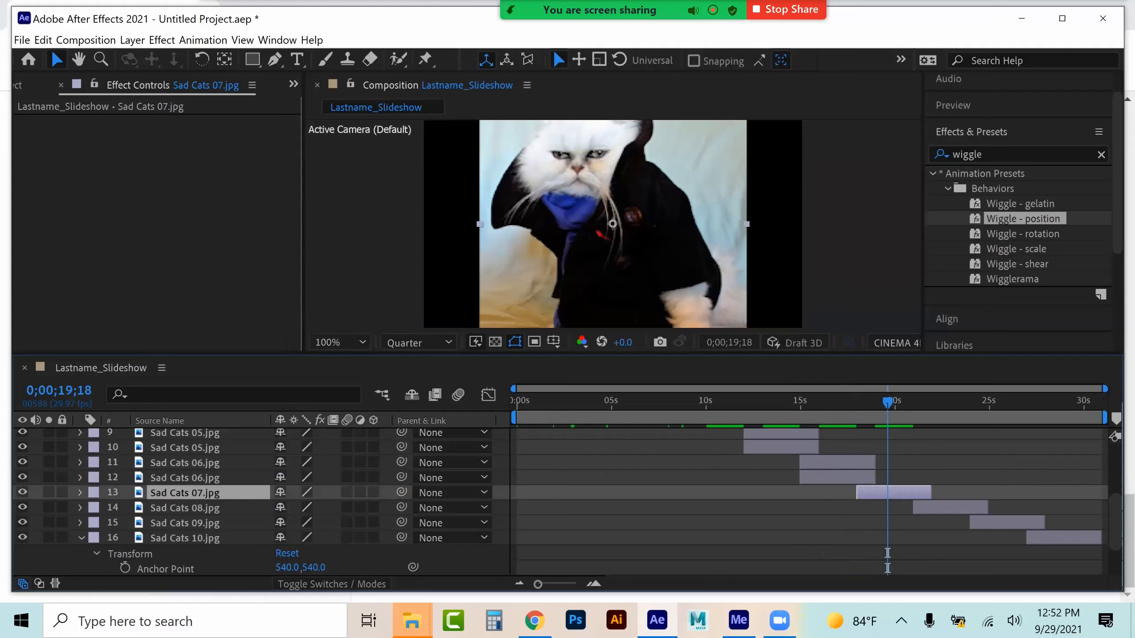
left_click(81, 492)
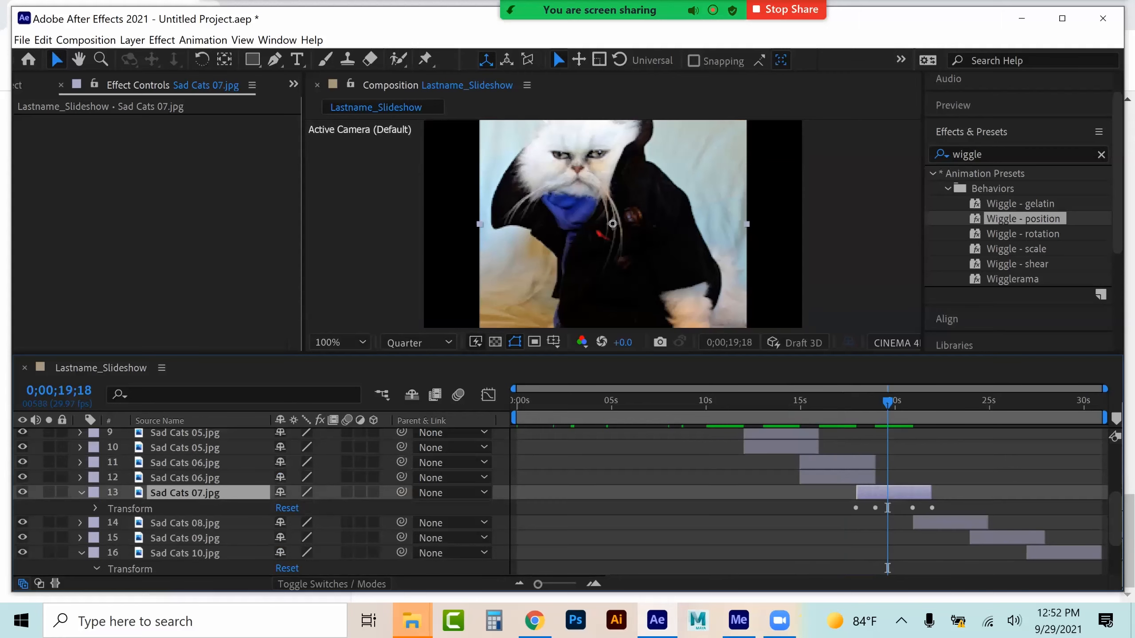
left_click(97, 508)
scroll(179, 514, "down", 1)
left_click_drag(302, 538, 283, 537)
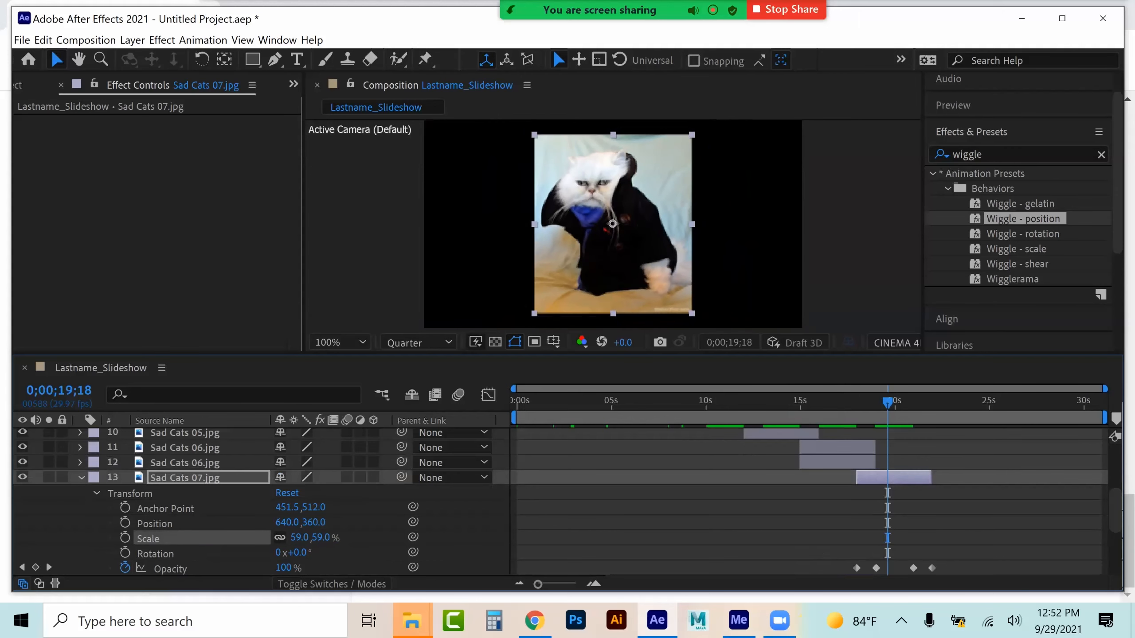
Duplicate the Sad Cats 07 layer and enlarge the lower copy's Scale
key("ctrl+d")
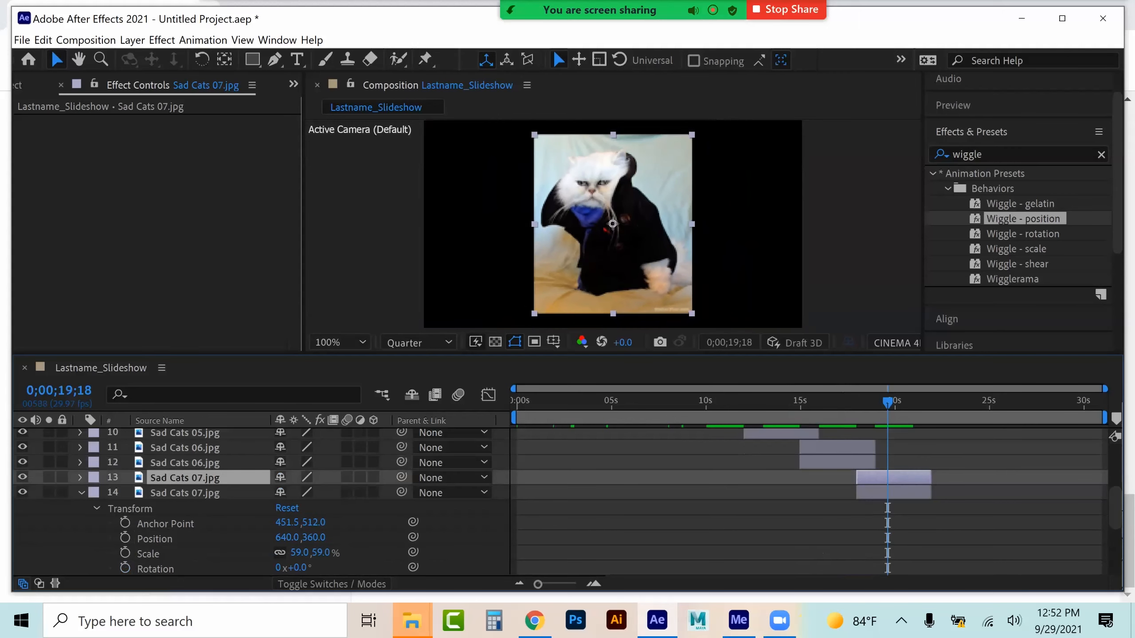
left_click(81, 493)
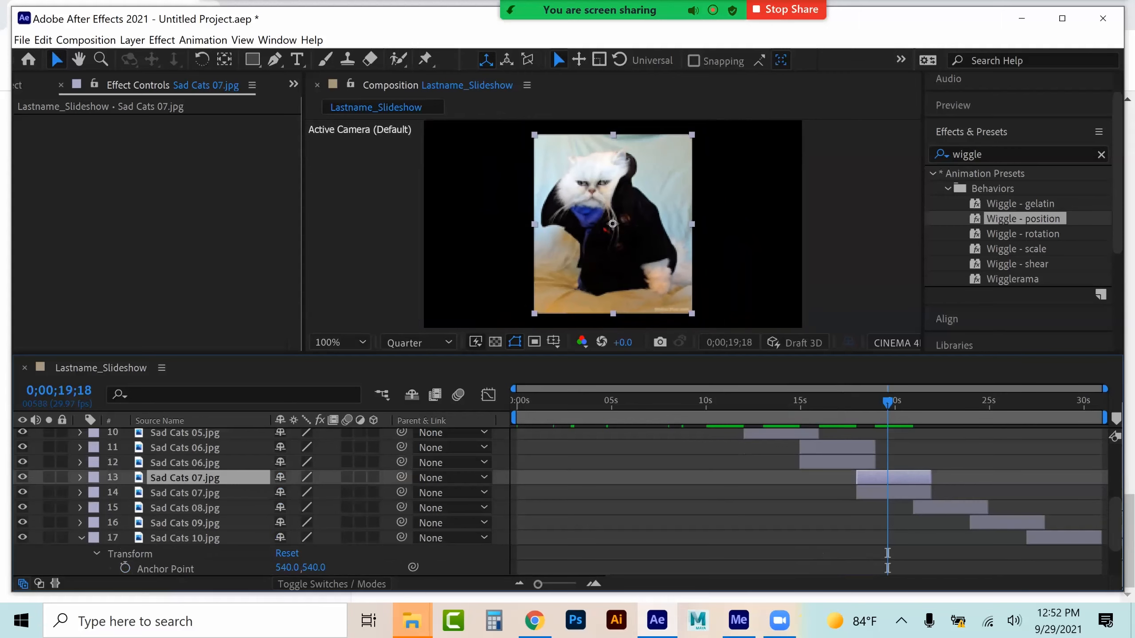
left_click(80, 493)
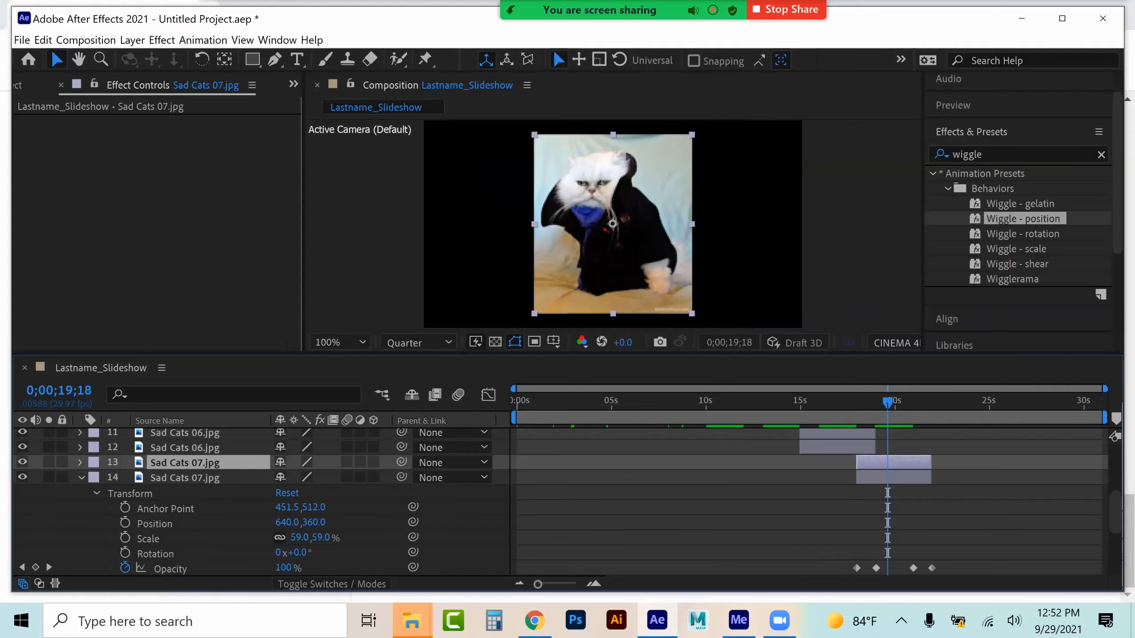
left_click_drag(297, 537, 333, 537)
left_click(81, 477)
At about 22 seconds, set the Sad Cats 08 layer's Scale to 131% and duplicate the layer
left_click(948, 402)
left_click(949, 492)
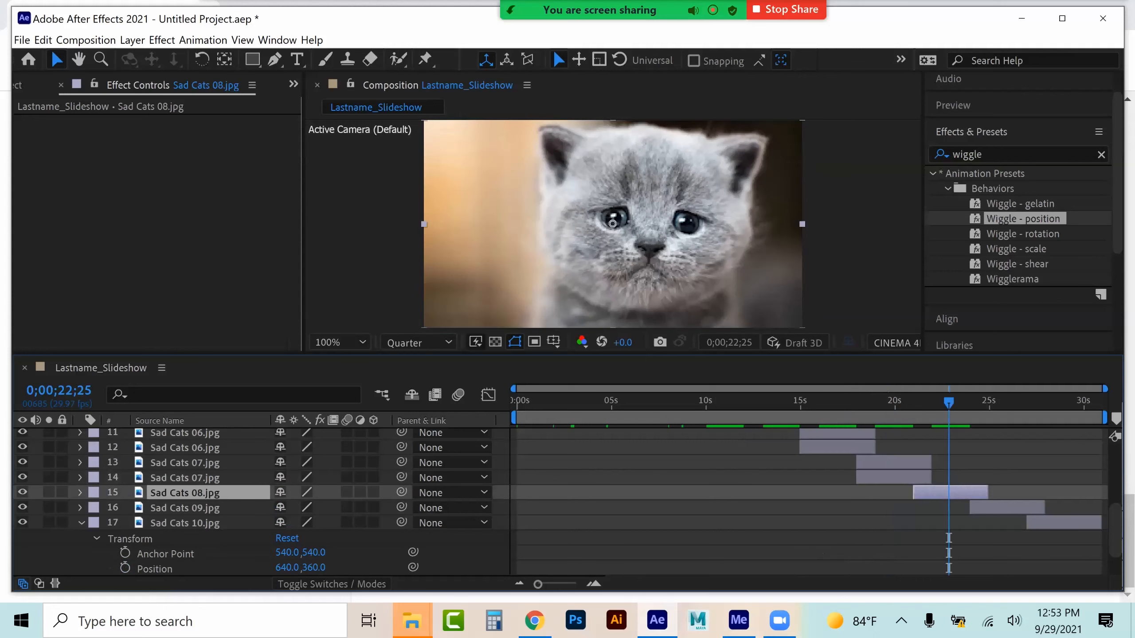
left_click(81, 492)
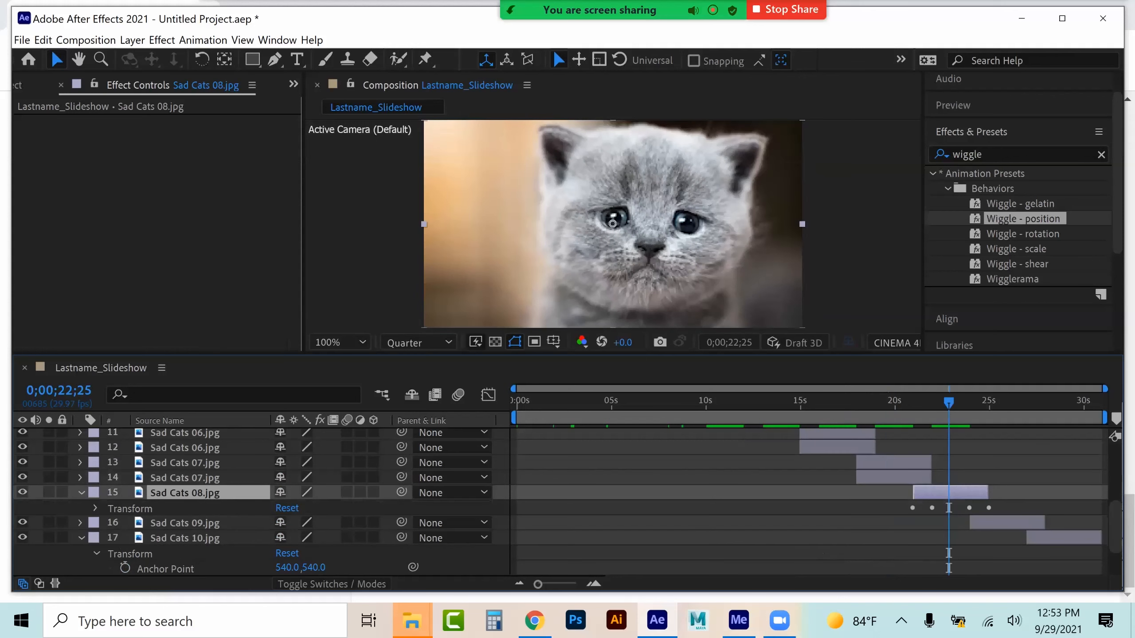
left_click(95, 508)
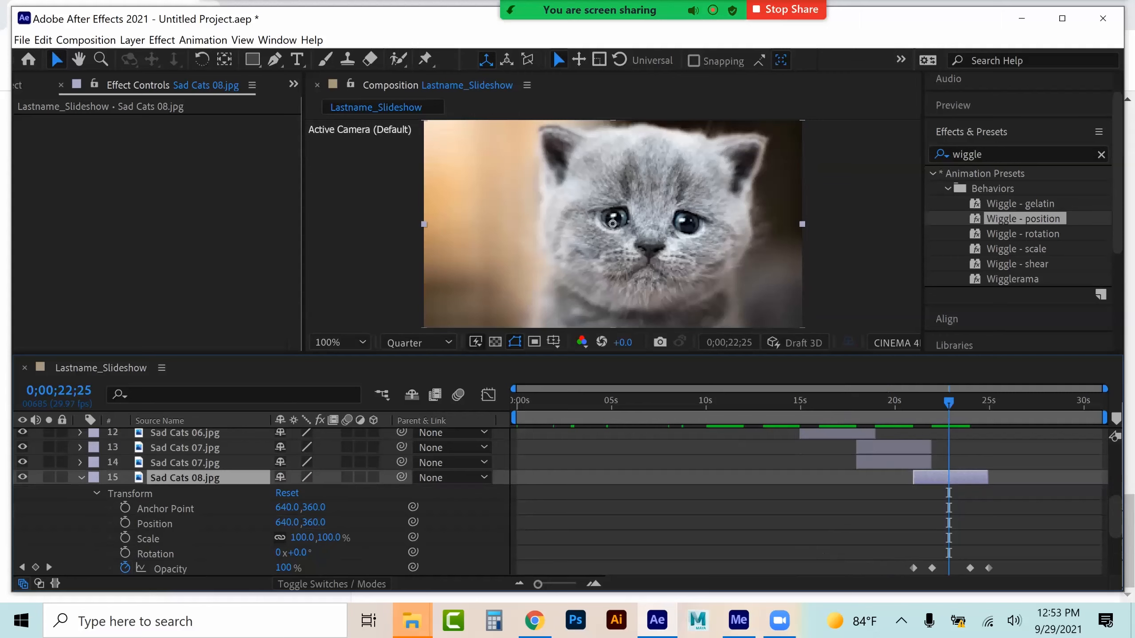
left_click_drag(303, 538, 329, 538)
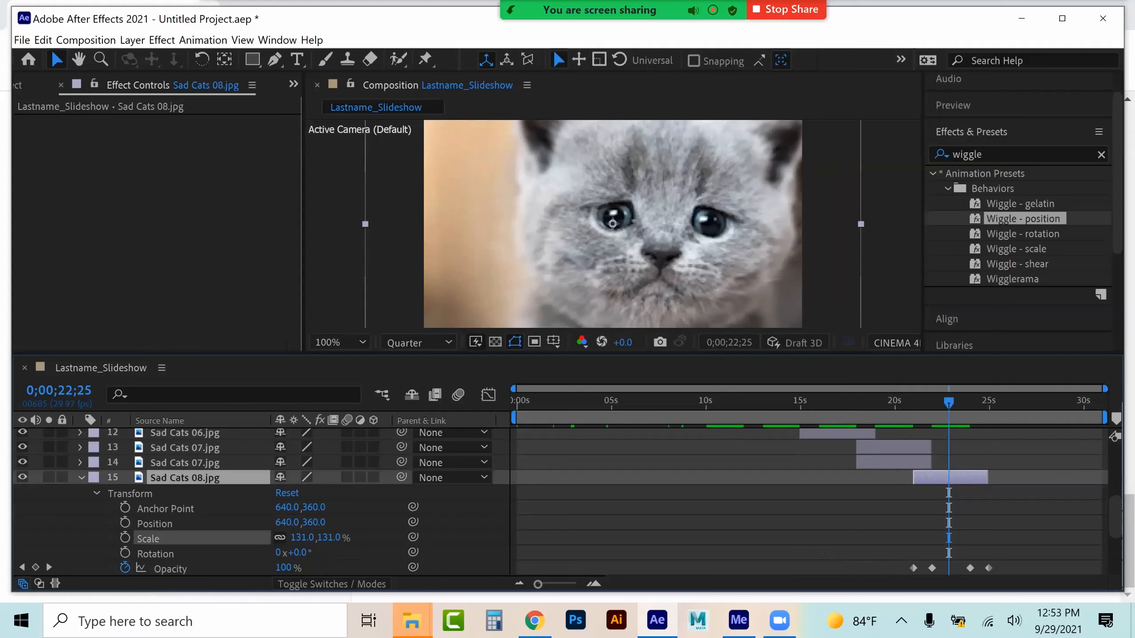
key("ctrl+d")
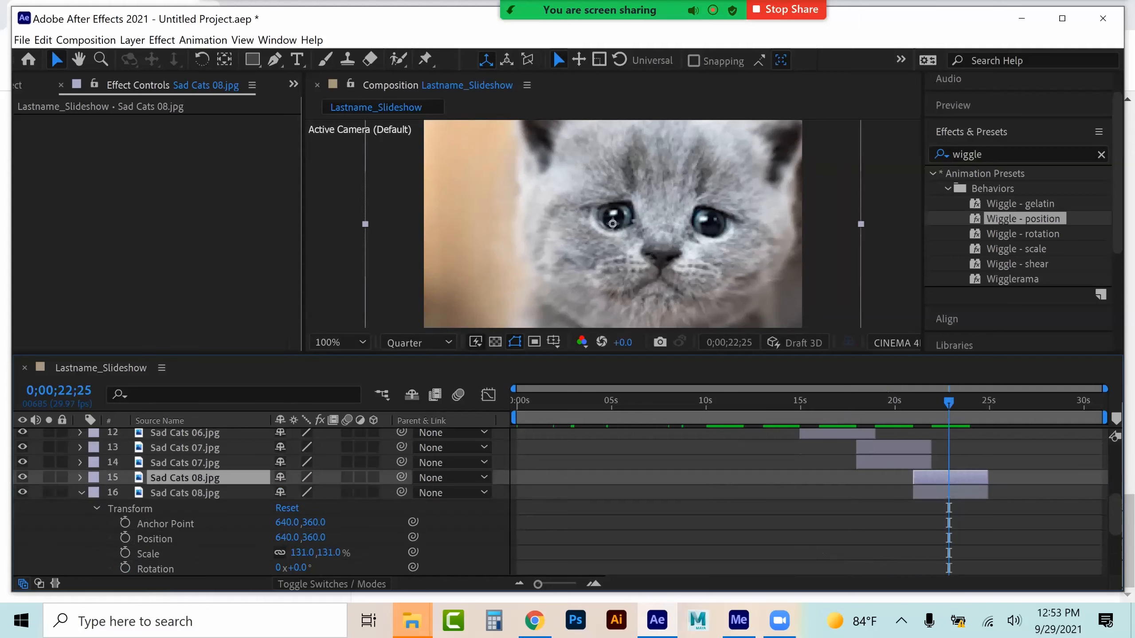
Reduce the upper Sad Cats 08 layer's Scale so it sits framed over the blurred copy
left_click(80, 493)
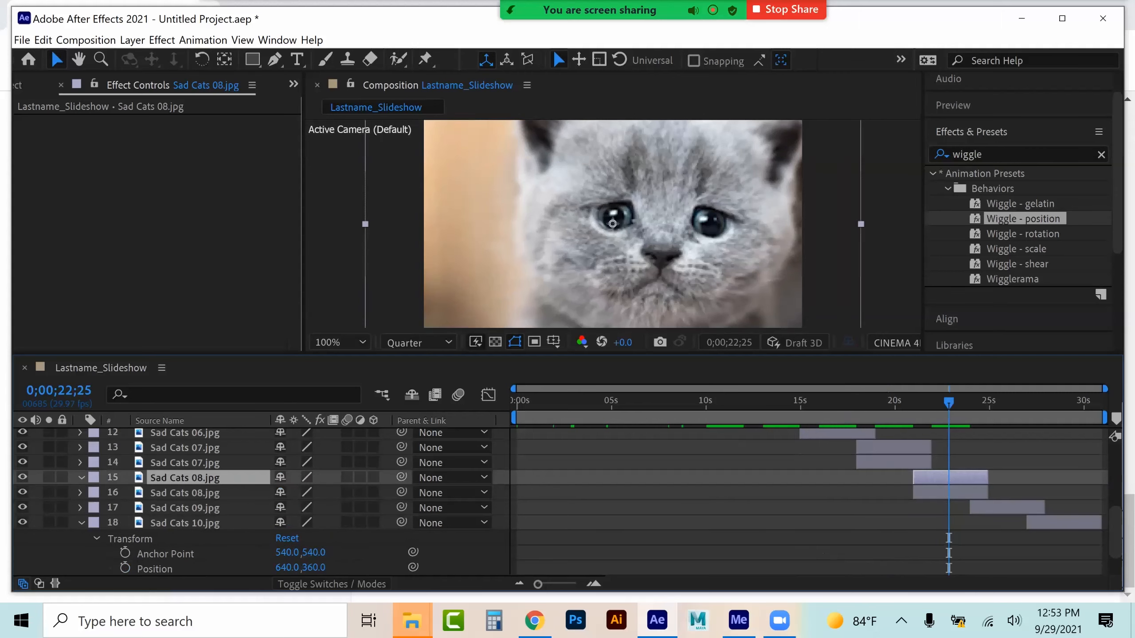
left_click(81, 477)
left_click(95, 493)
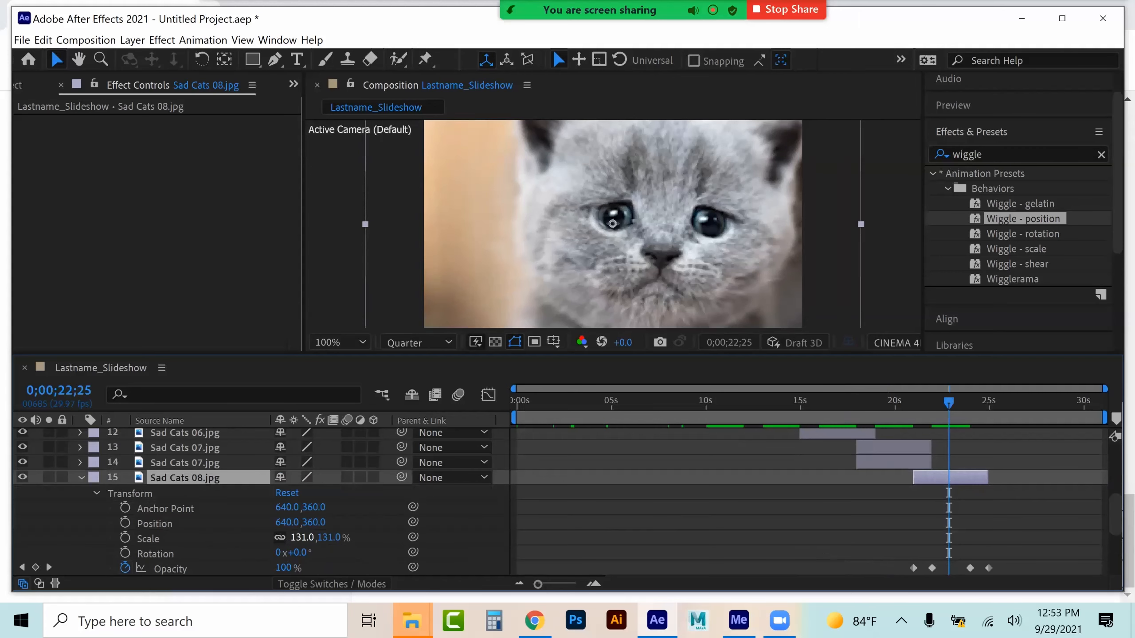
left_click_drag(303, 538, 275, 538)
left_click(81, 477)
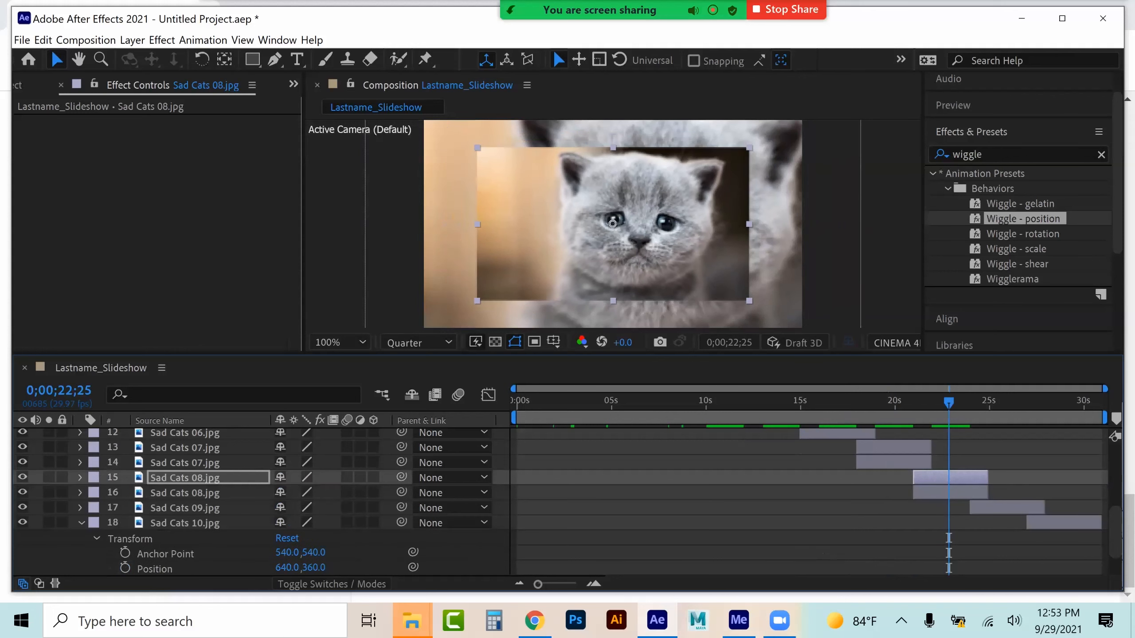
At about 25 seconds, set the Sad Cats 09 layer's Scale to 99% and duplicate the layer
left_click(1000, 402)
left_click(1000, 508)
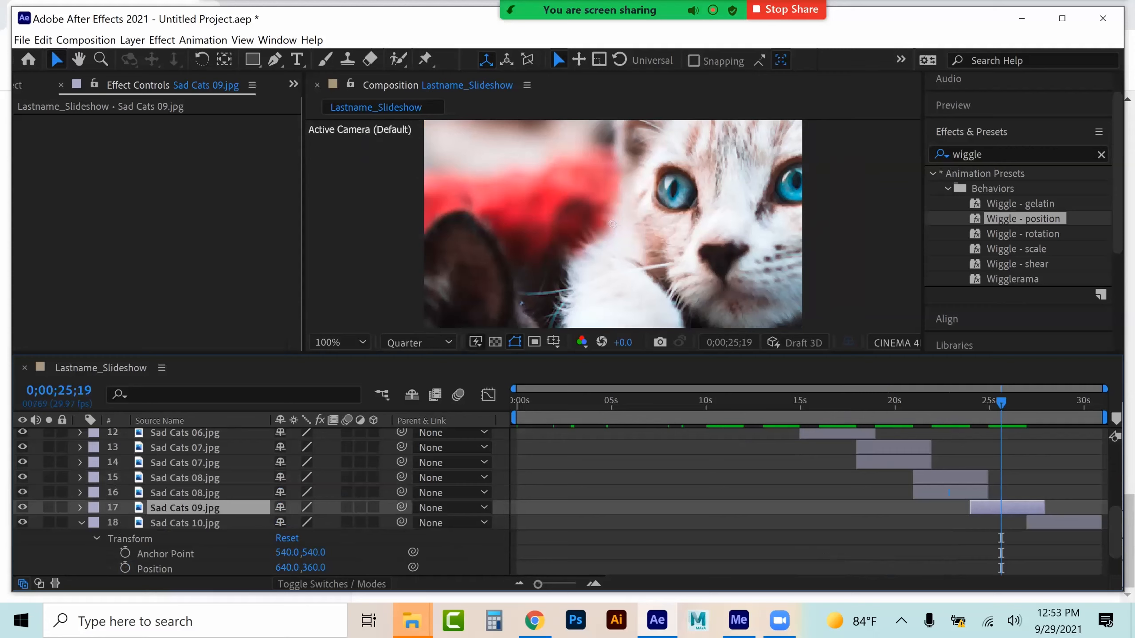
left_click(81, 508)
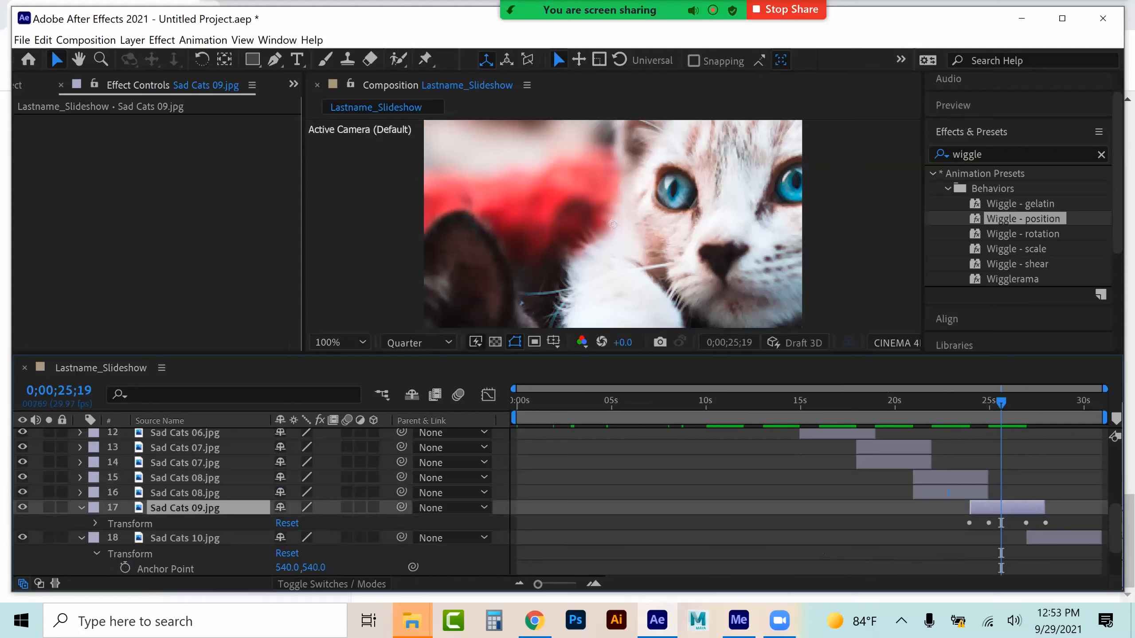
left_click(95, 523)
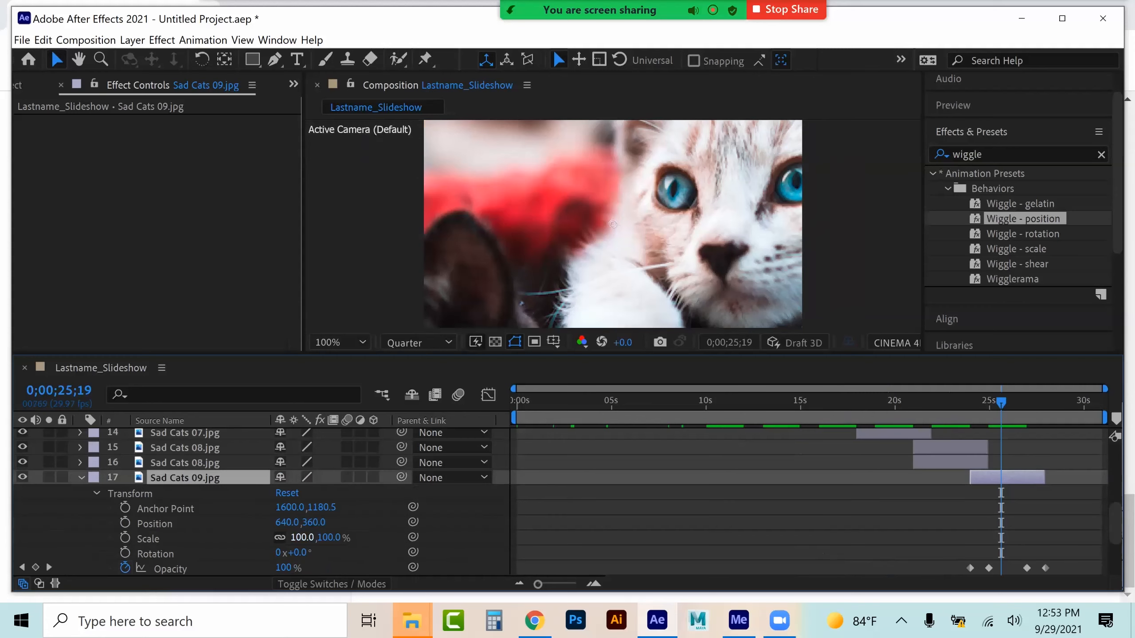
left_click_drag(302, 538, 301, 537)
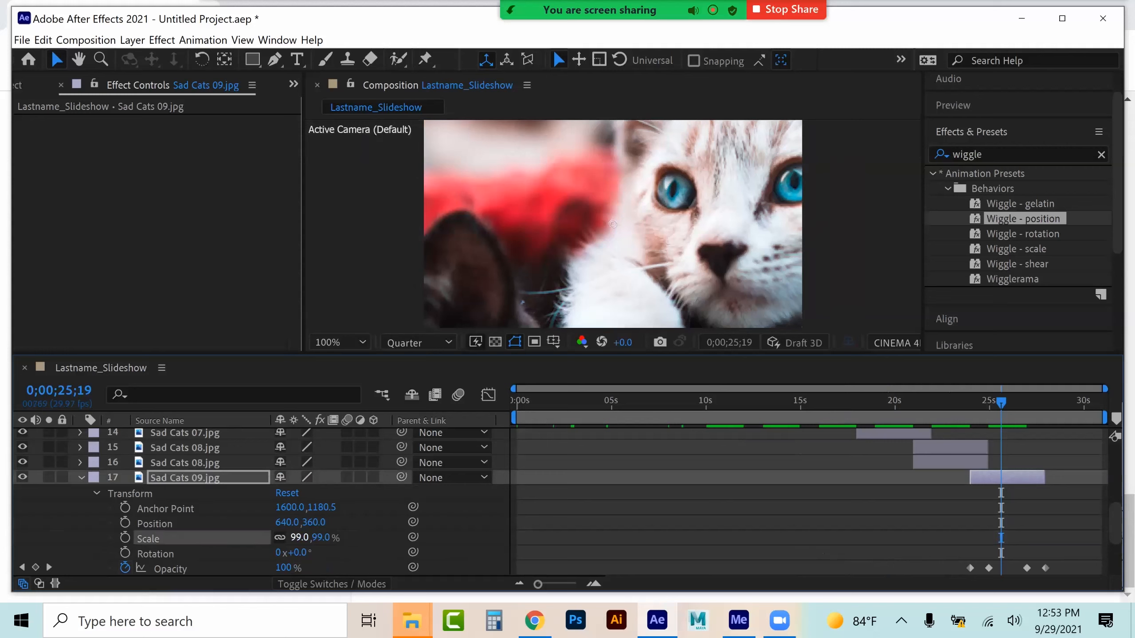
left_click_drag(1021, 477, 1021, 478)
key("ctrl+d")
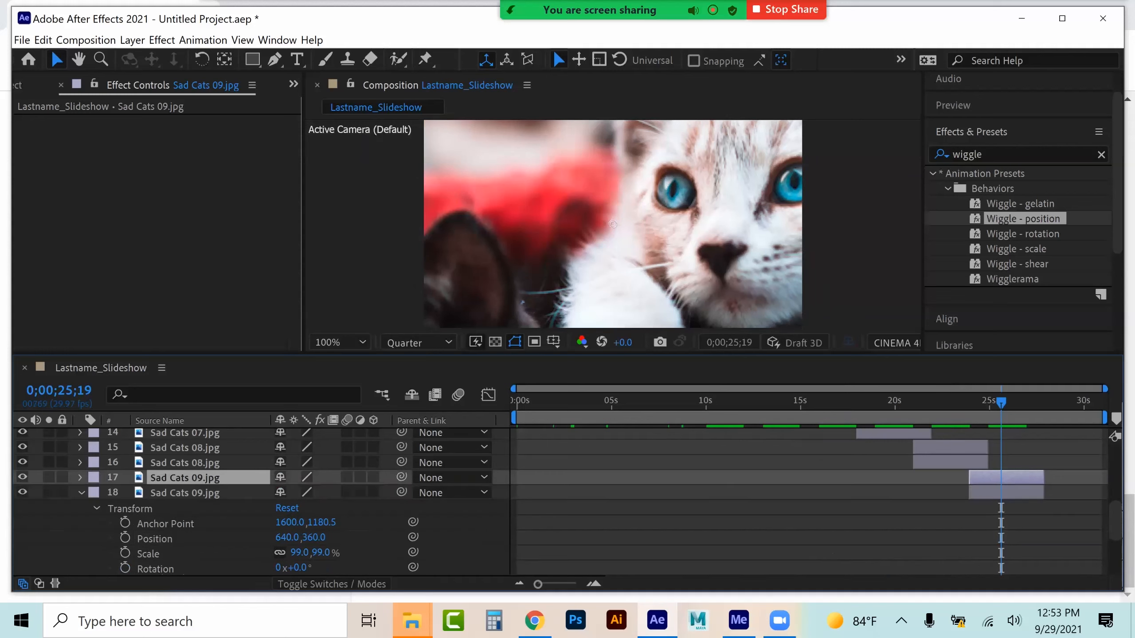
Set the upper Sad Cats 09 layer's Scale to 24%
left_click(81, 492)
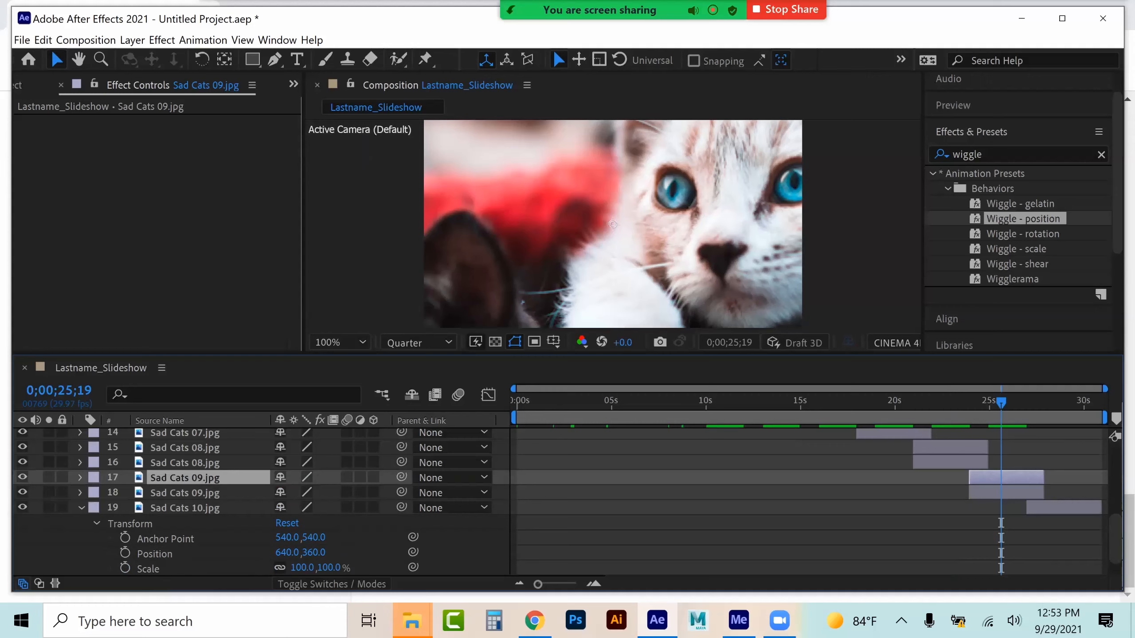
left_click(80, 477)
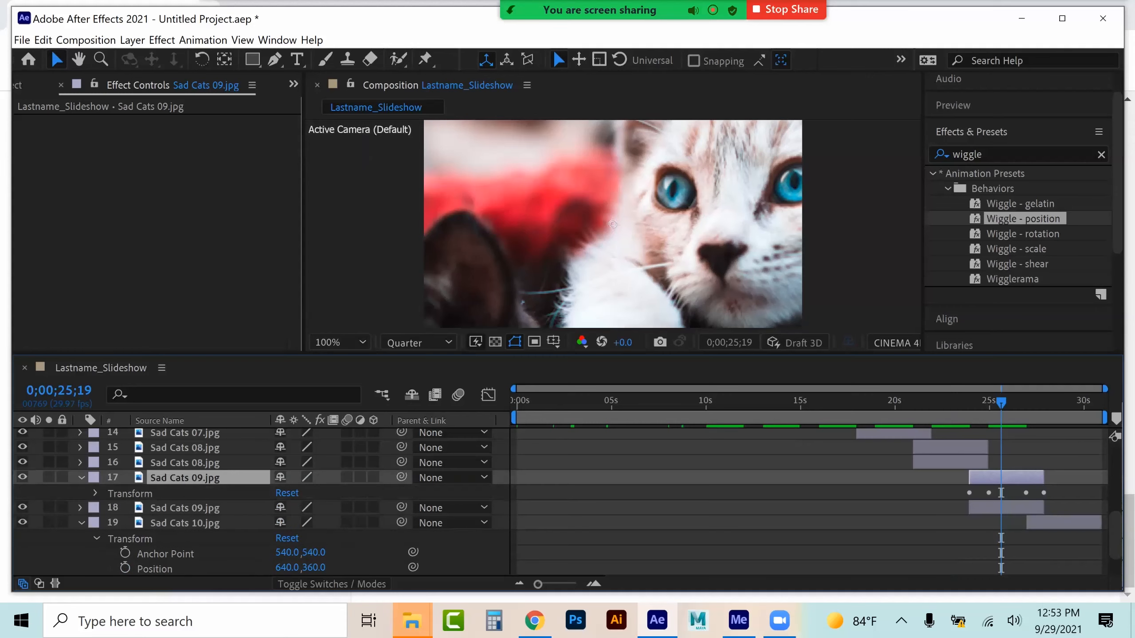
left_click(95, 492)
left_click_drag(299, 537, 261, 538)
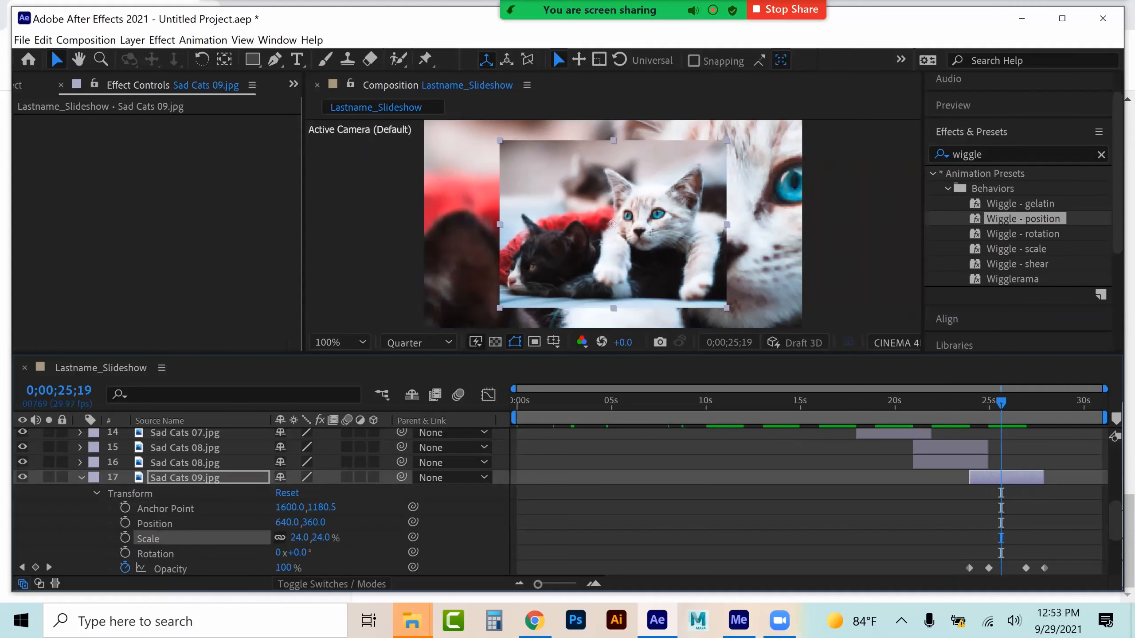
left_click(82, 478)
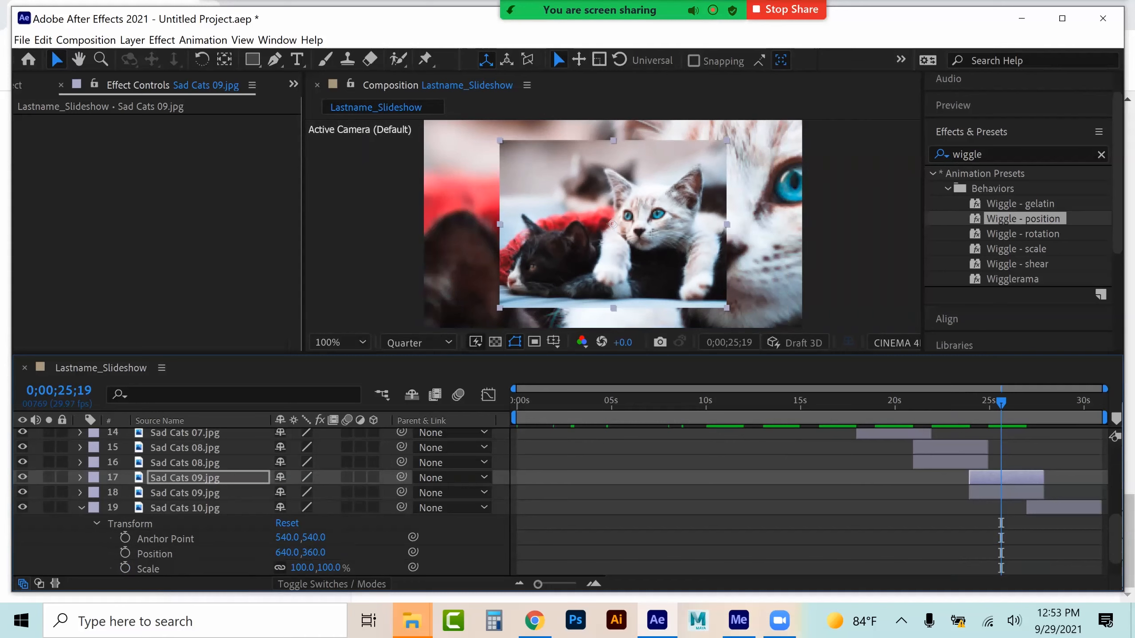
At about 29 seconds, set the Sad Cats 10 layer's Scale to 139% and duplicate the layer
left_click(1067, 402)
left_click(1065, 508)
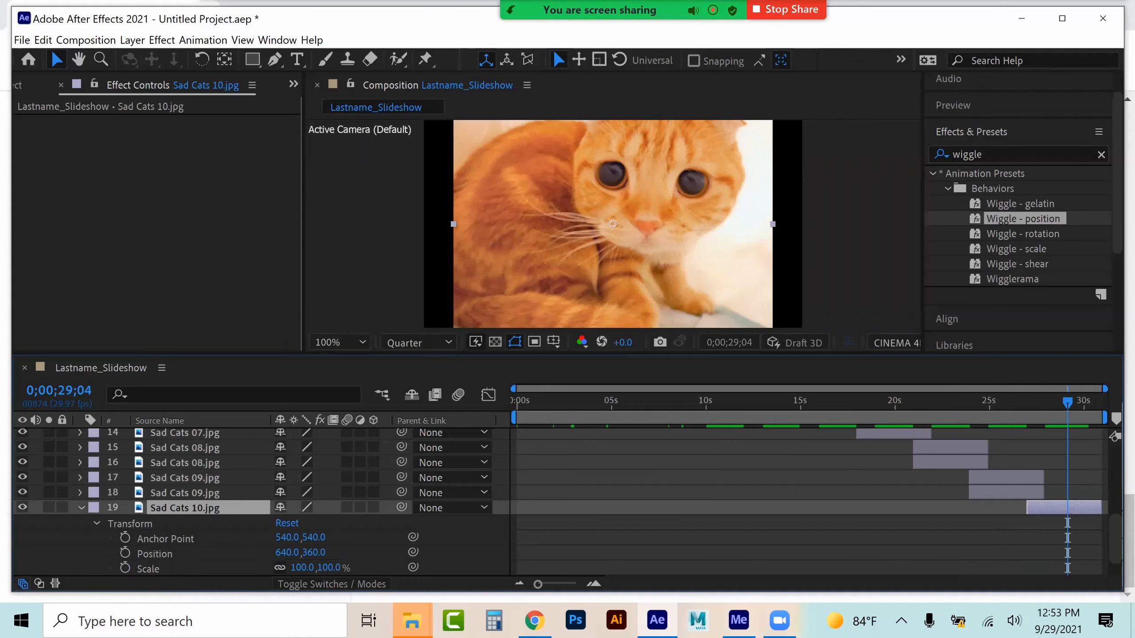
left_click_drag(302, 568, 320, 568)
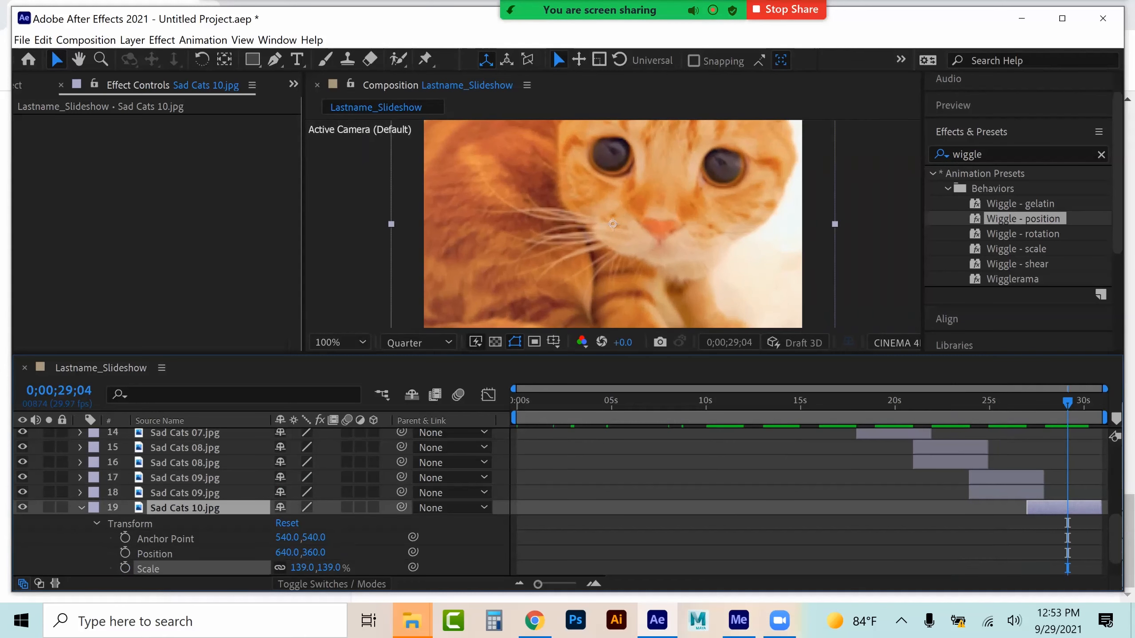
key("ctrl+d")
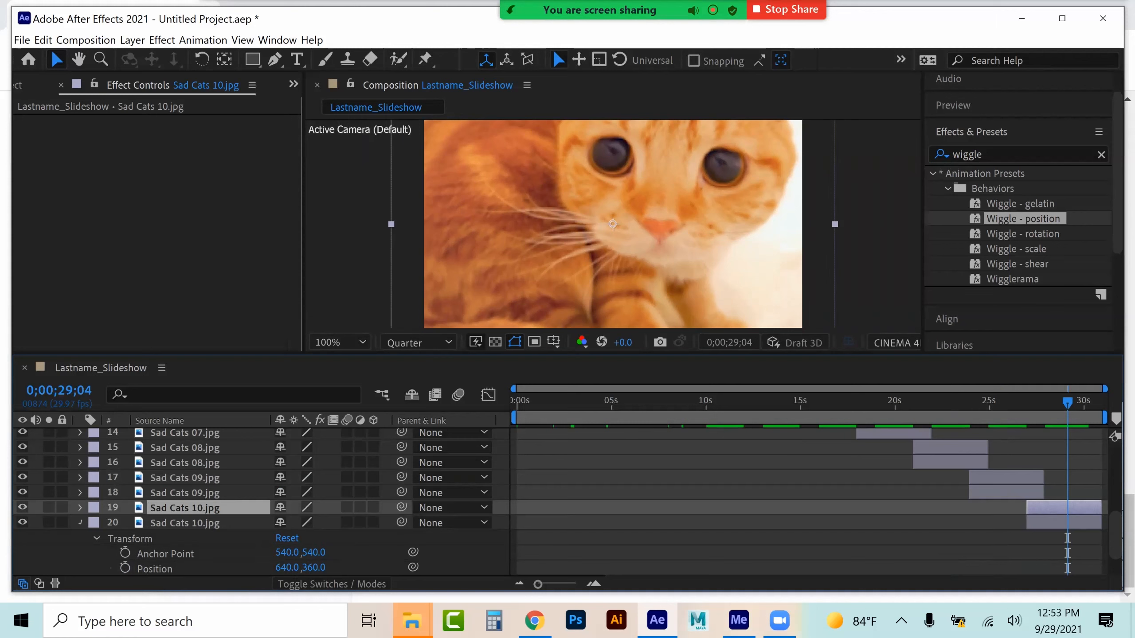
Set the upper Sad Cats 10 layer's Scale to 59%
left_click(81, 523)
left_click(80, 508)
scroll(80, 508, "down", 1)
left_click(81, 477)
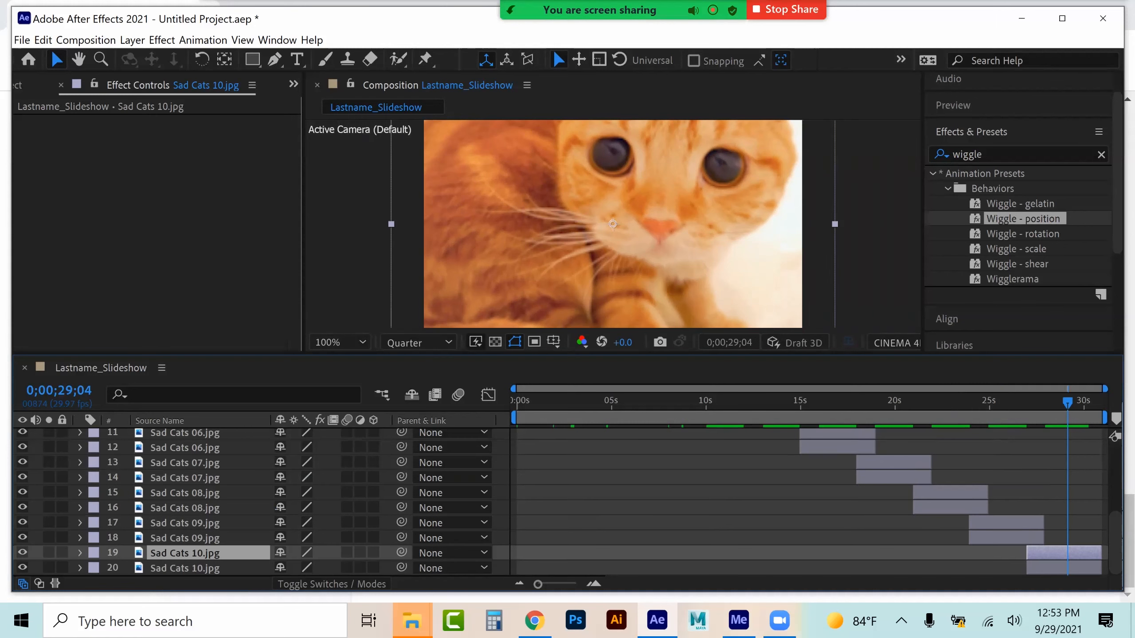
left_click(80, 552)
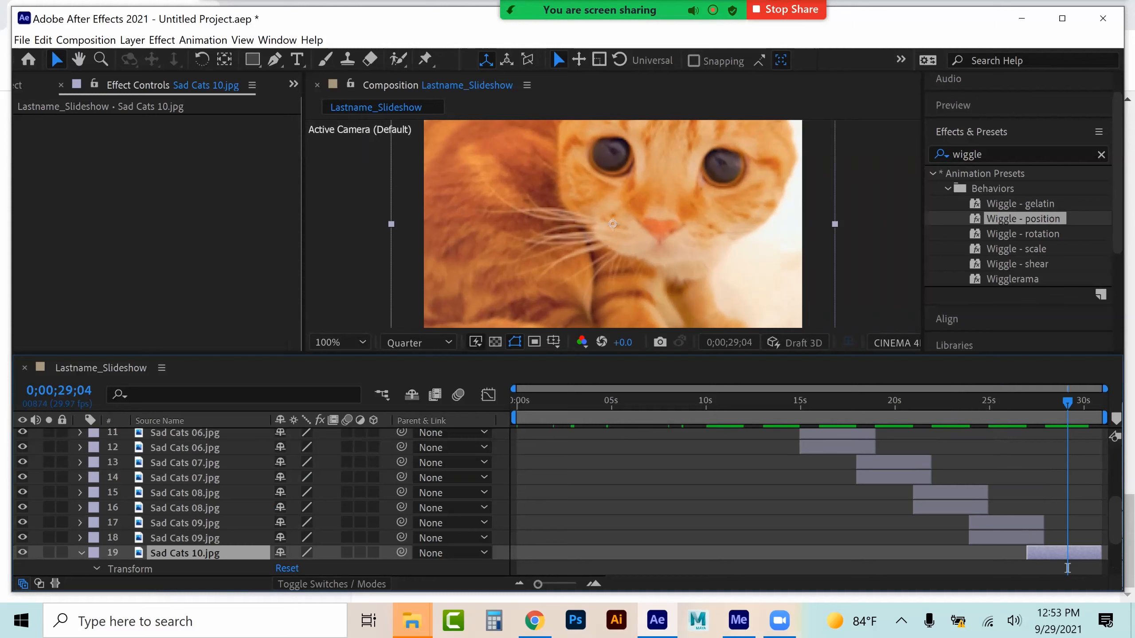
left_click(95, 568)
left_click(149, 538)
left_click_drag(301, 538, 268, 537)
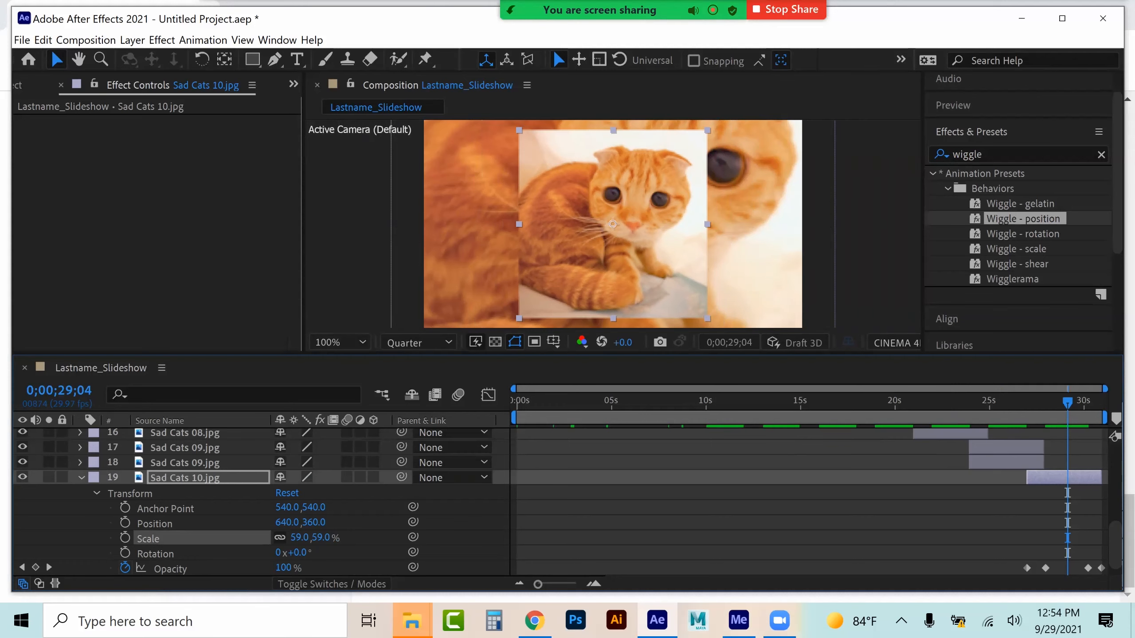
left_click(81, 478)
Return to about 1 second and inspect the effects applied to both Sad Cats 01 layers
left_click_drag(633, 398, 547, 398)
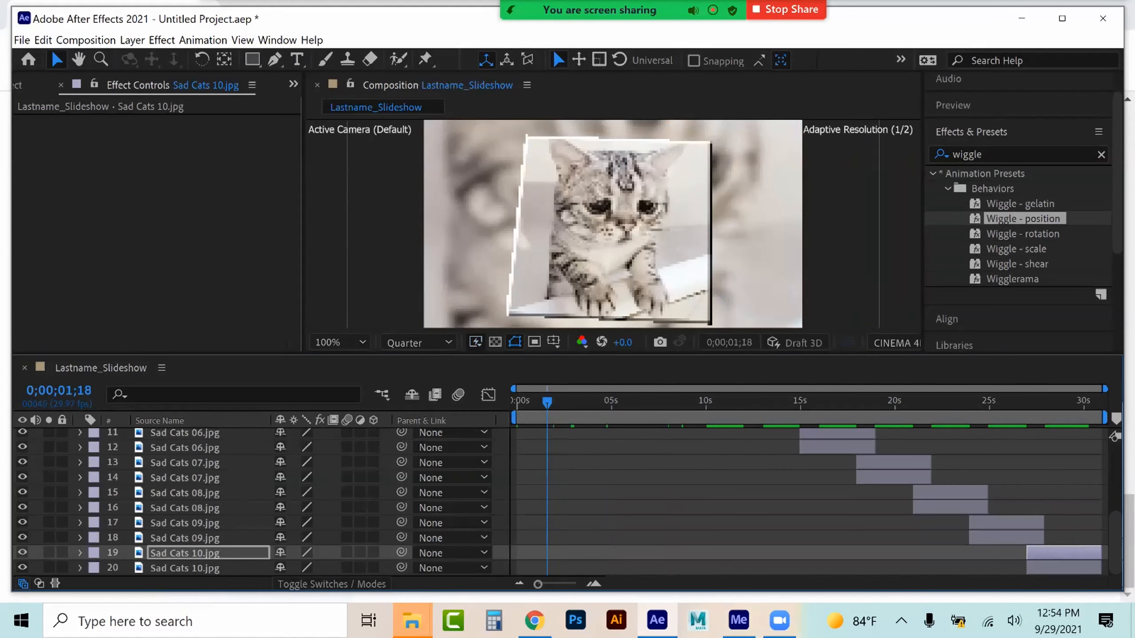
scroll(211, 496, "up", 4)
left_click(184, 436)
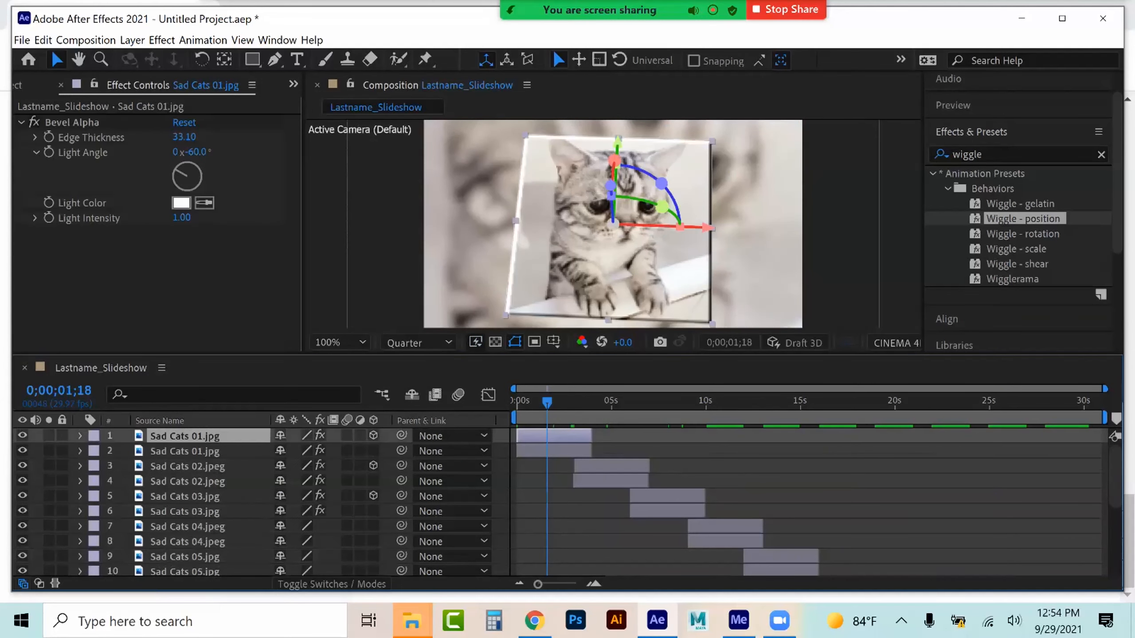
left_click(184, 451)
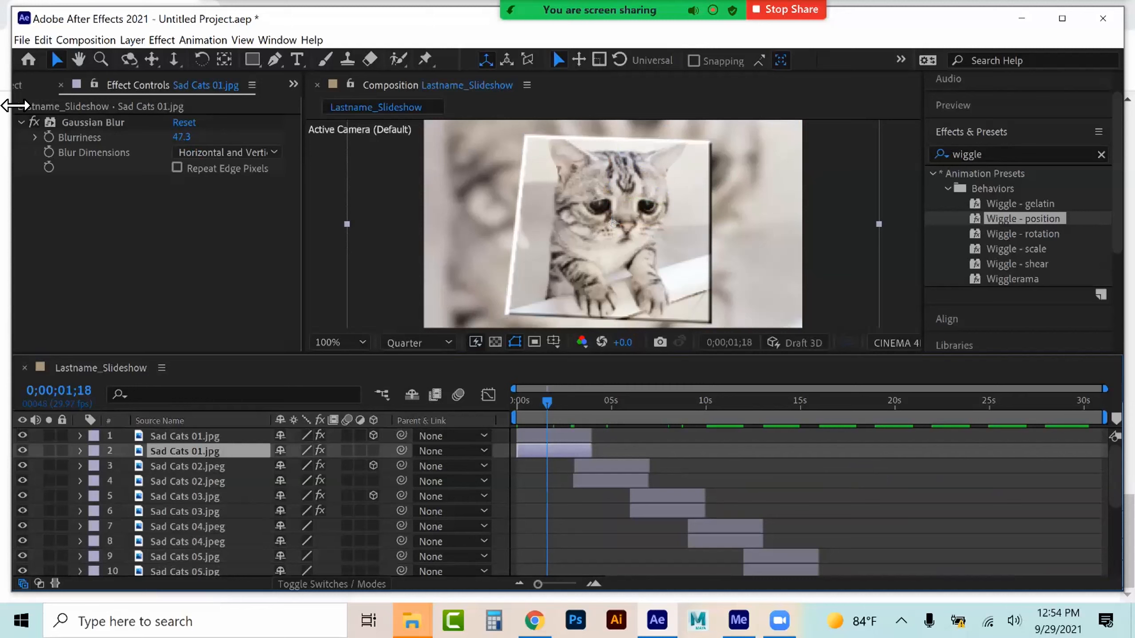
Copy the Gaussian Blur from the lower Sad Cats 01 layer and paste it onto the lower Sad Cats 04 layer
left_click(90, 120)
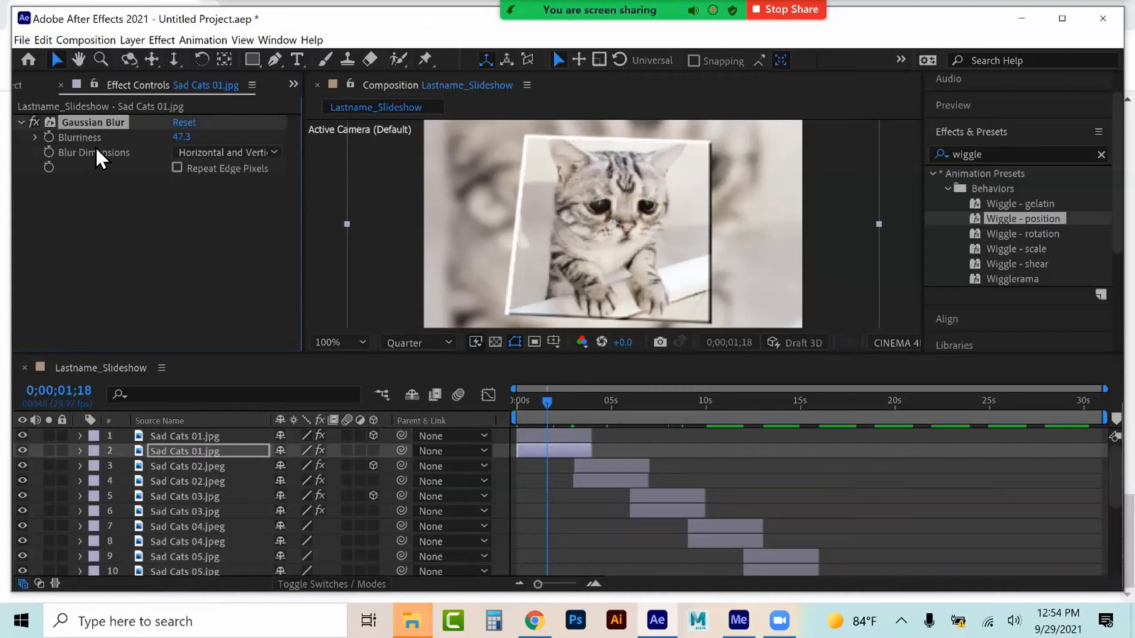
left_click_drag(665, 405, 720, 400)
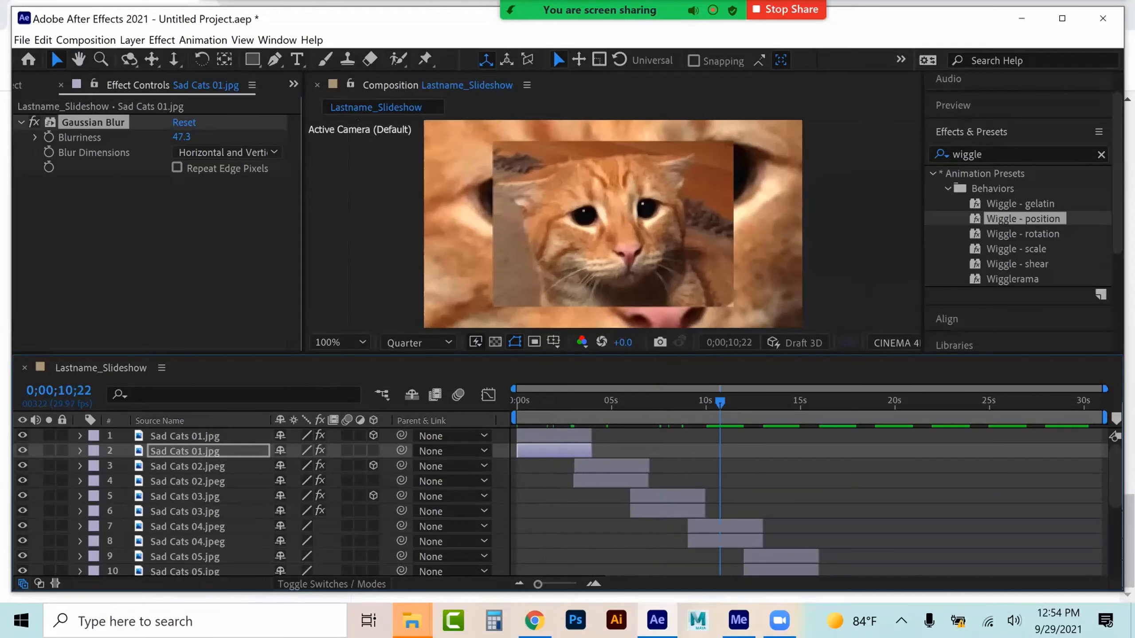
left_click(720, 541)
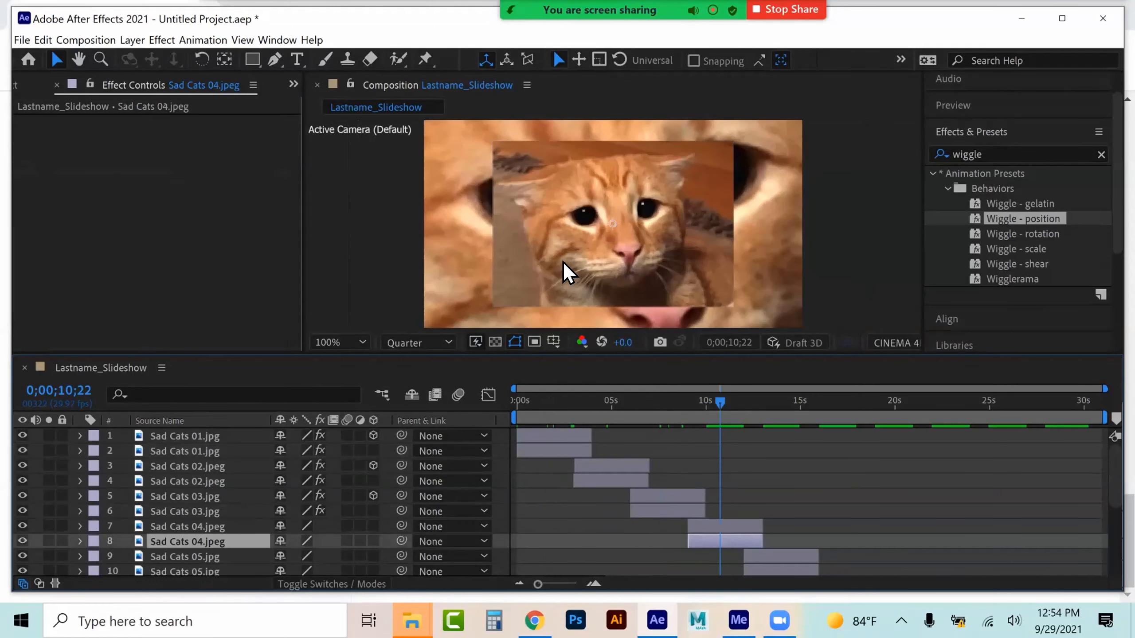
key("ctrl+v")
Paste the same Gaussian Blur onto the lower Sad Cats 05 and Sad Cats 06 layers
scroll(567, 502, "down", 2)
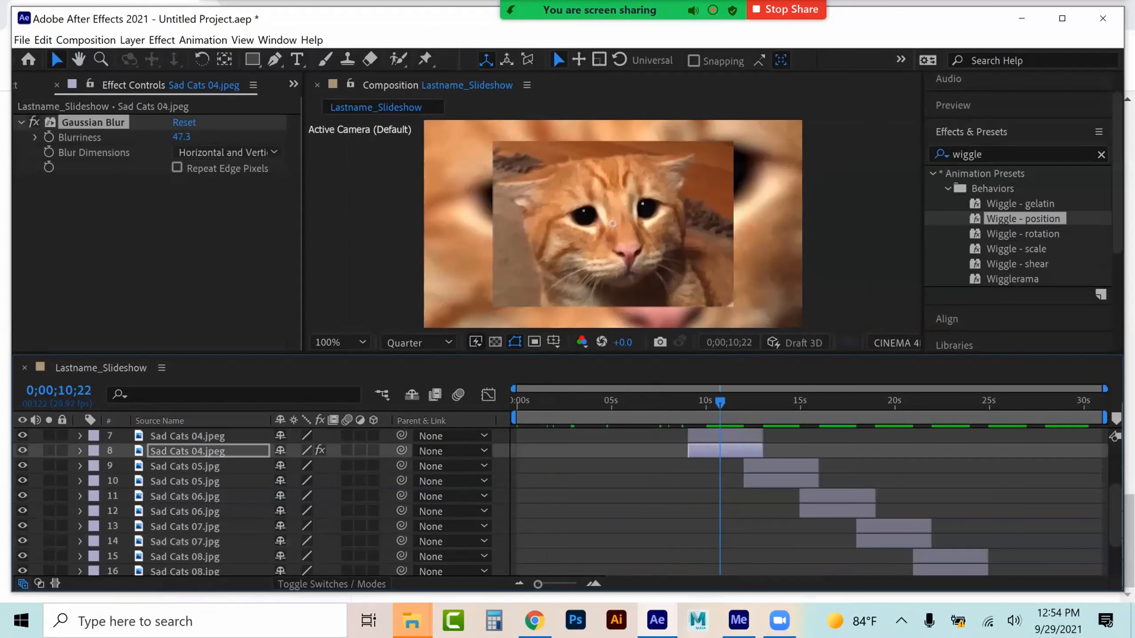
key("ctrl+Down")
key("ctrl+Down")
key("ctrl+v")
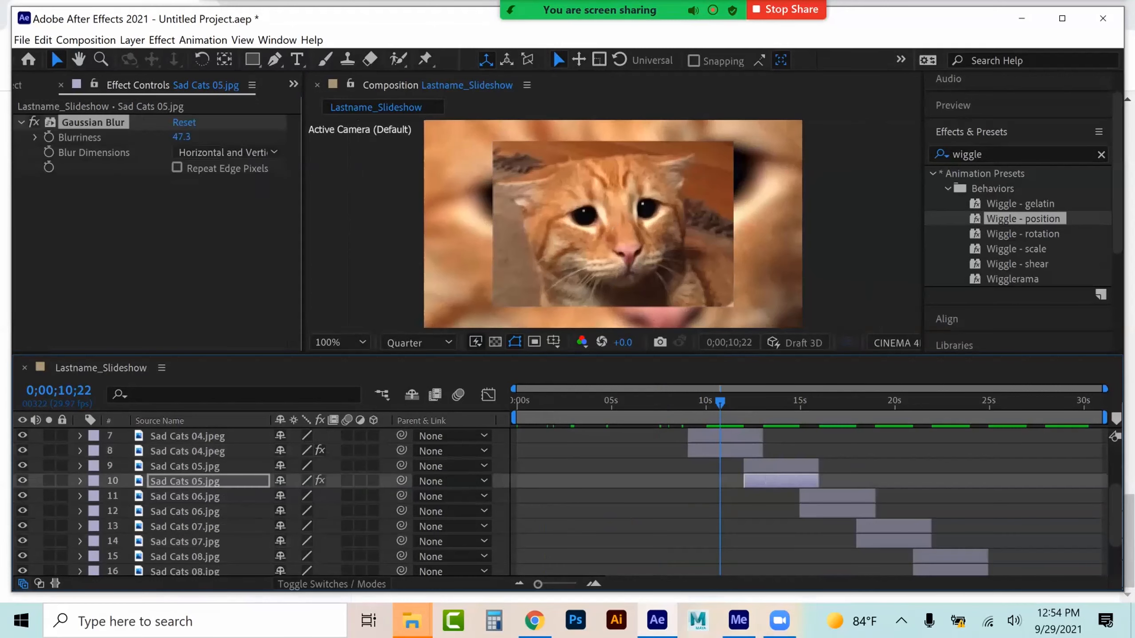
left_click(776, 401)
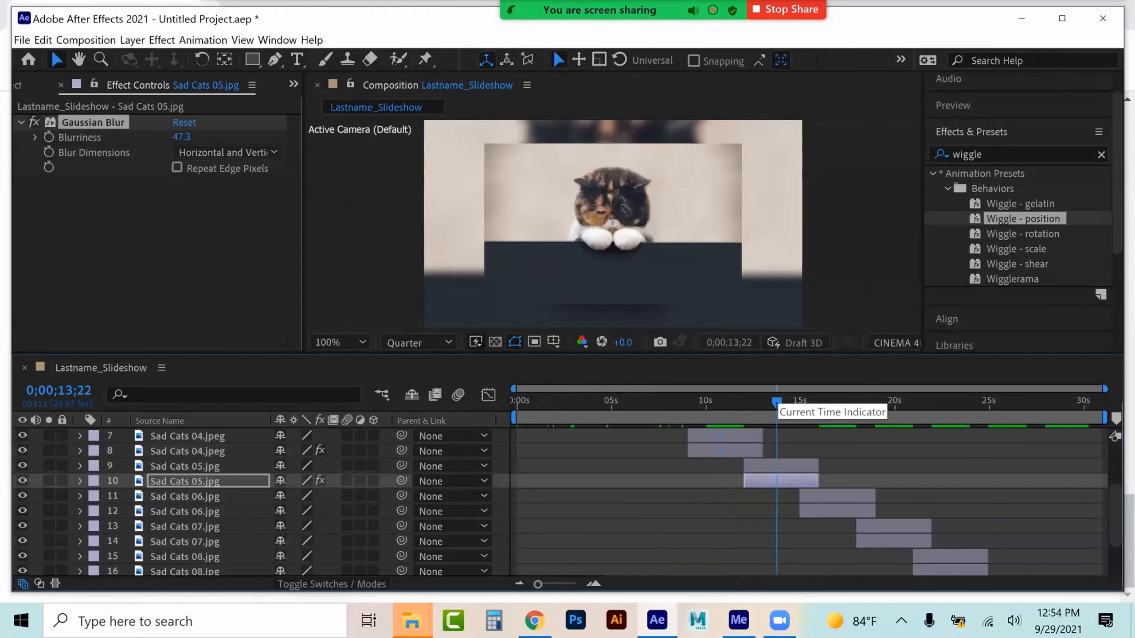
key("ctrl+Down")
key("ctrl+Down")
left_click(842, 402)
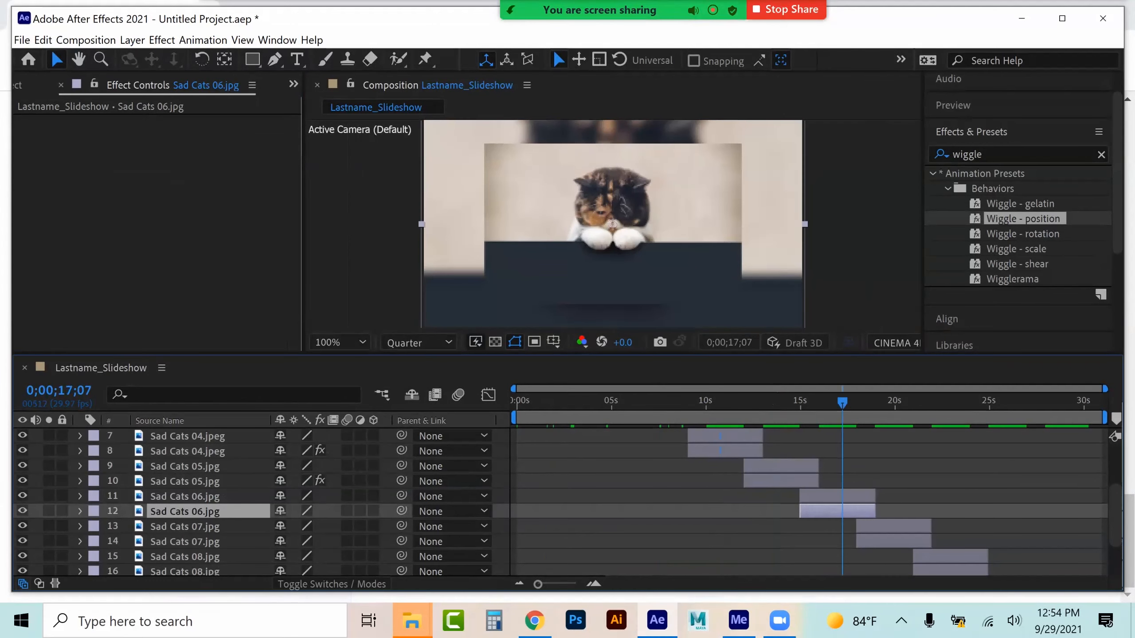
key("ctrl+v")
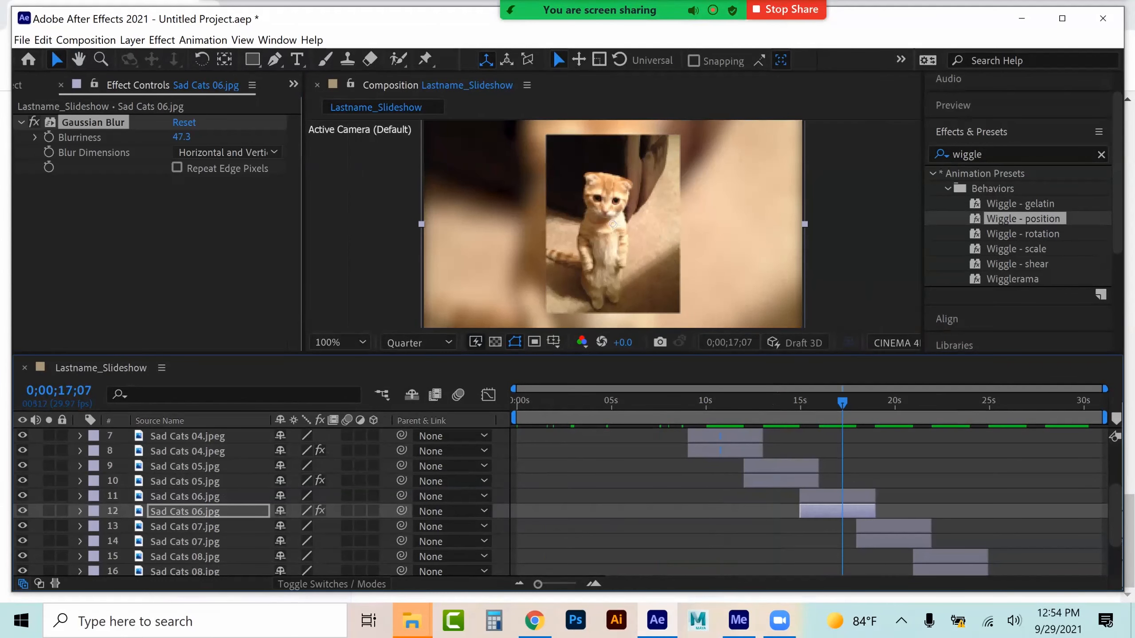
Paste the Gaussian Blur onto the lower Sad Cats 07 and Sad Cats 08 layers
key("ctrl+Down")
key("ctrl+Down")
left_click(893, 402)
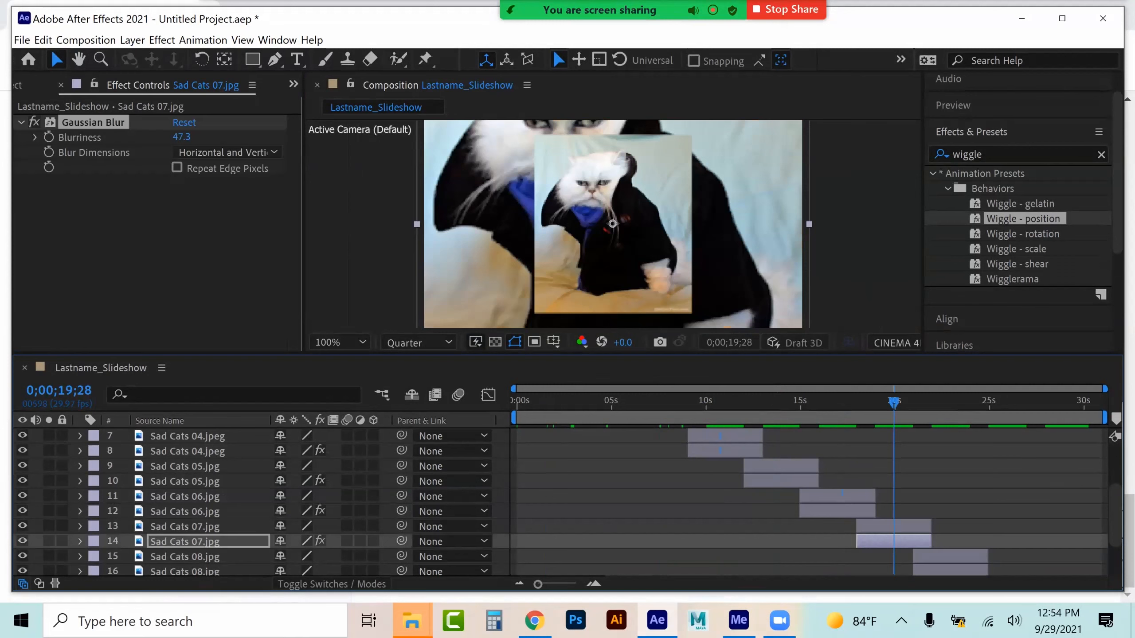
key("ctrl+Down")
key("ctrl+Down")
left_click(953, 402)
key("ctrl+v")
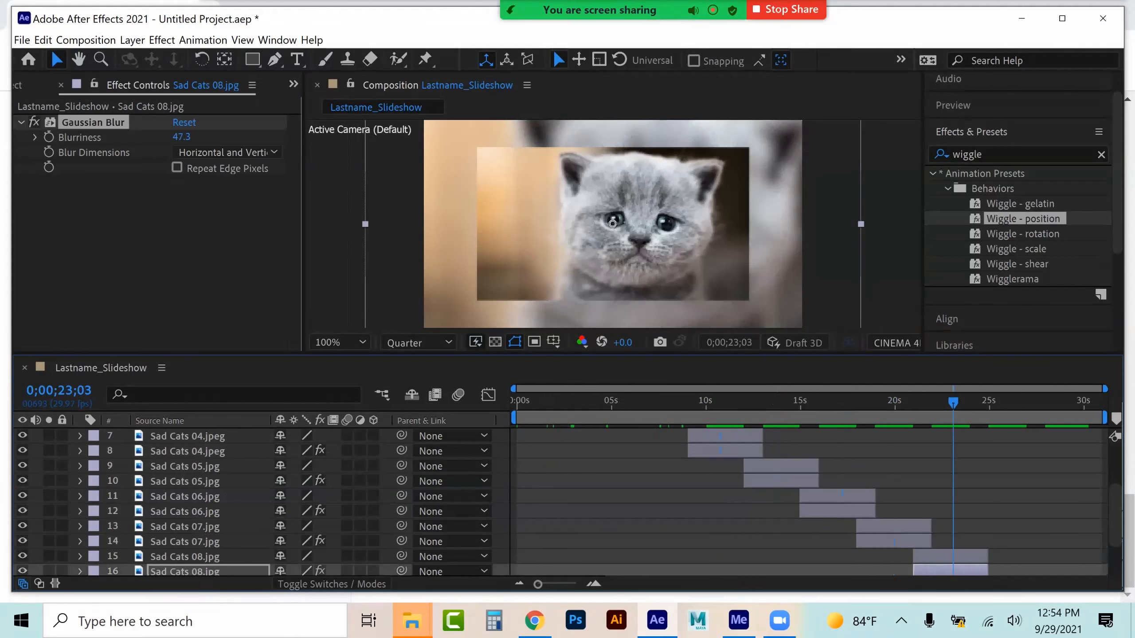
Paste the Gaussian Blur onto the lower Sad Cats 09 and Sad Cats 10 layers
key("ctrl+Down")
key("ctrl+Down")
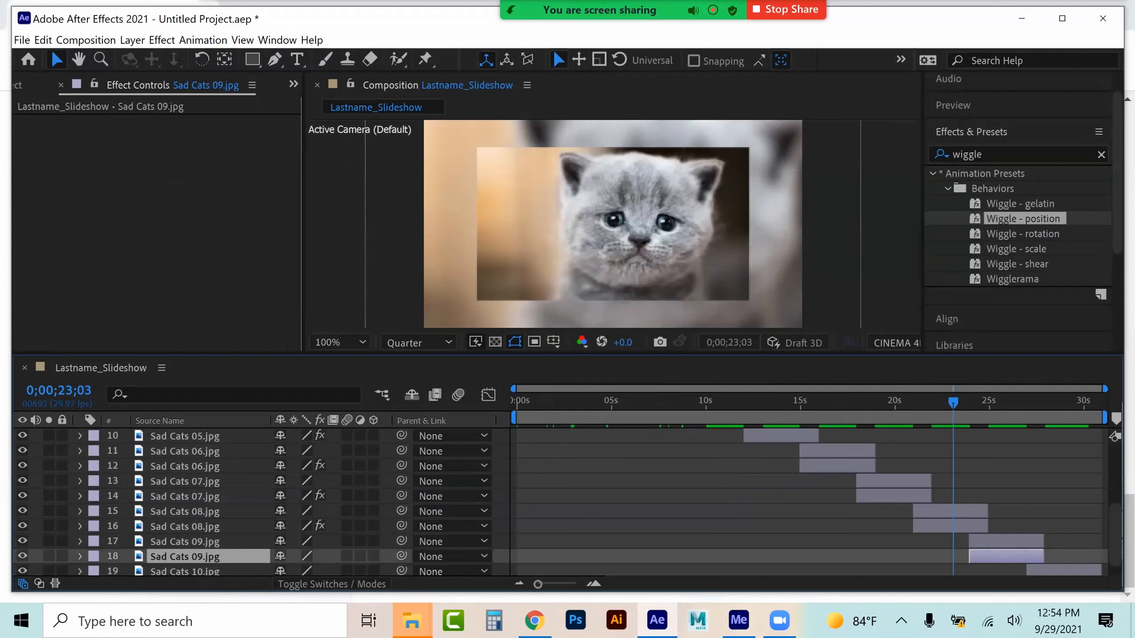
left_click(1006, 402)
key("ctrl+v")
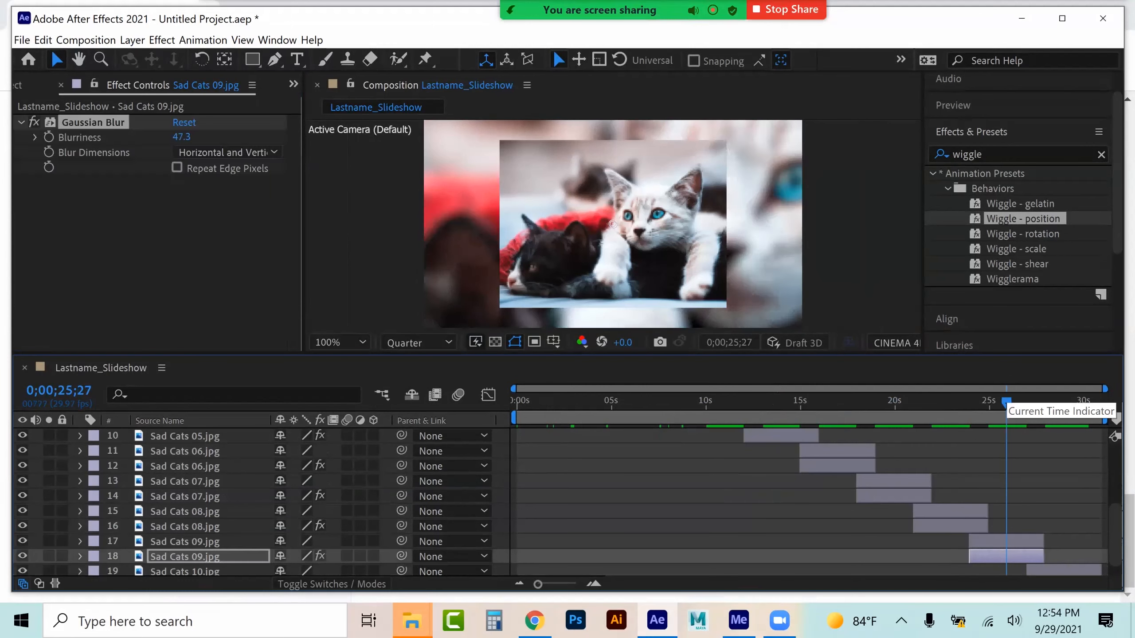
scroll(567, 501, "down", 1)
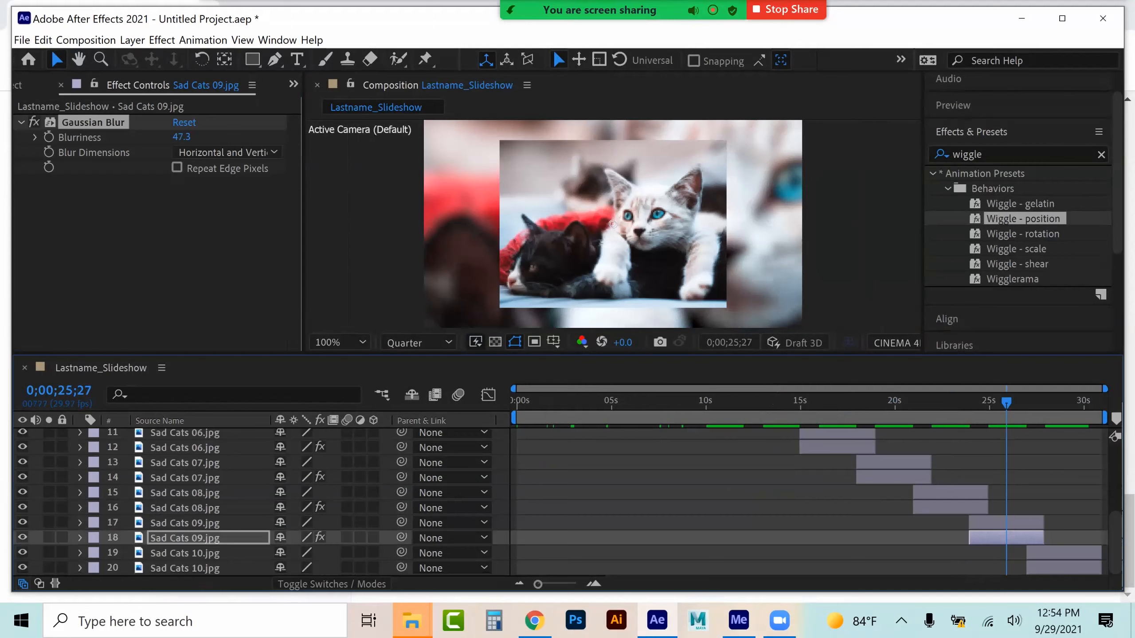
key("ctrl+Down")
key("ctrl+Down")
left_click(1066, 401)
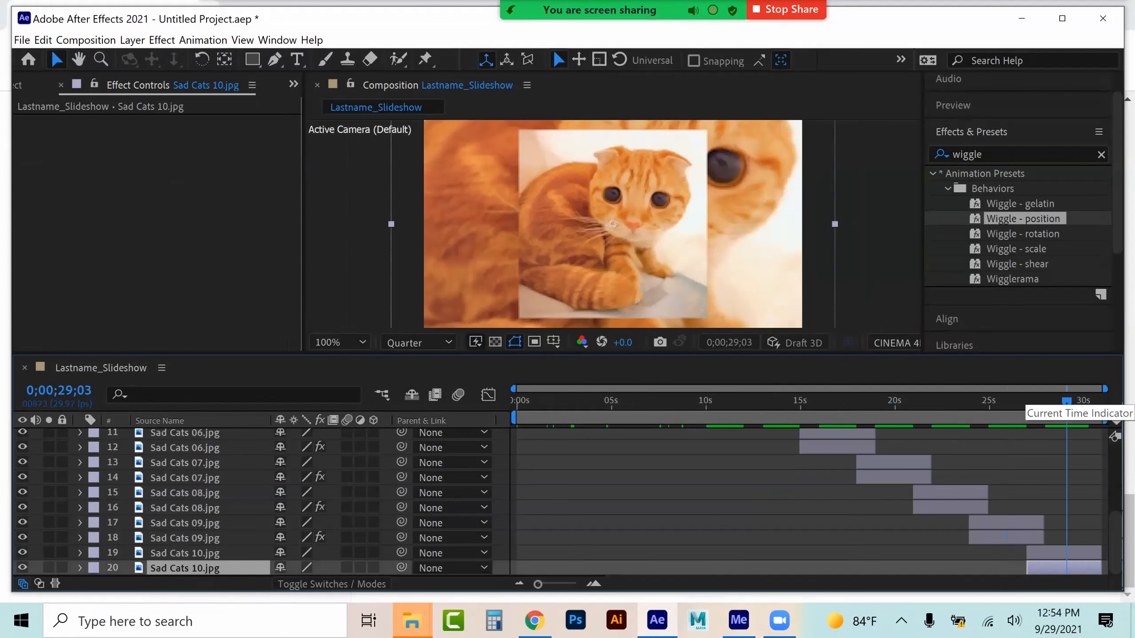
key("ctrl+v")
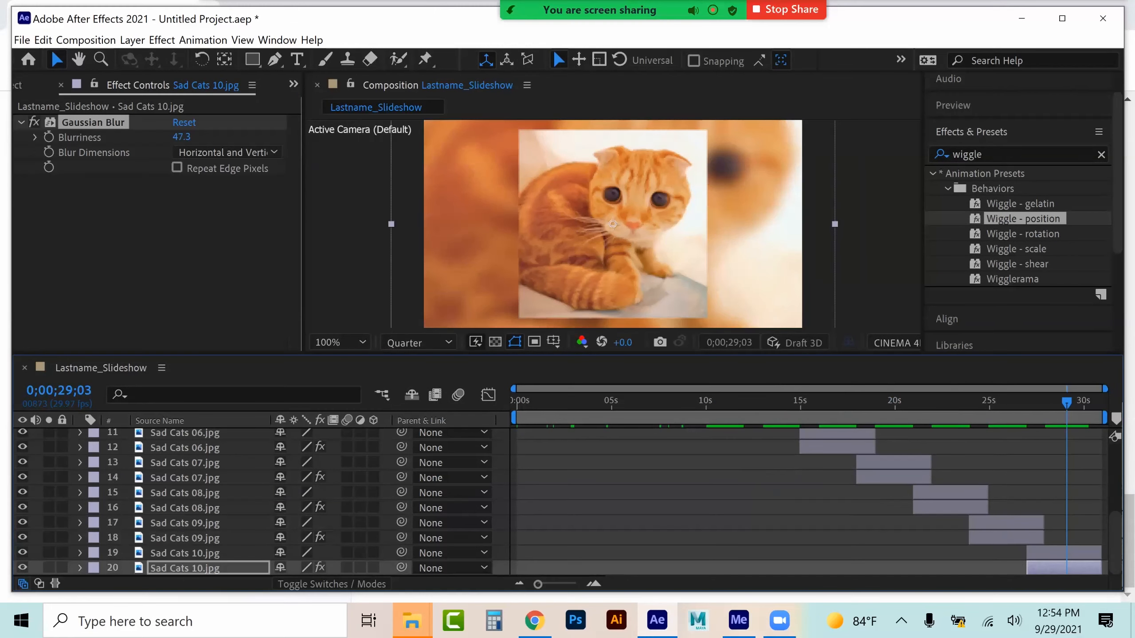
Open the project's footage list and inspect the Sad Cats 01, 02 and 03 items
left_click(20, 85)
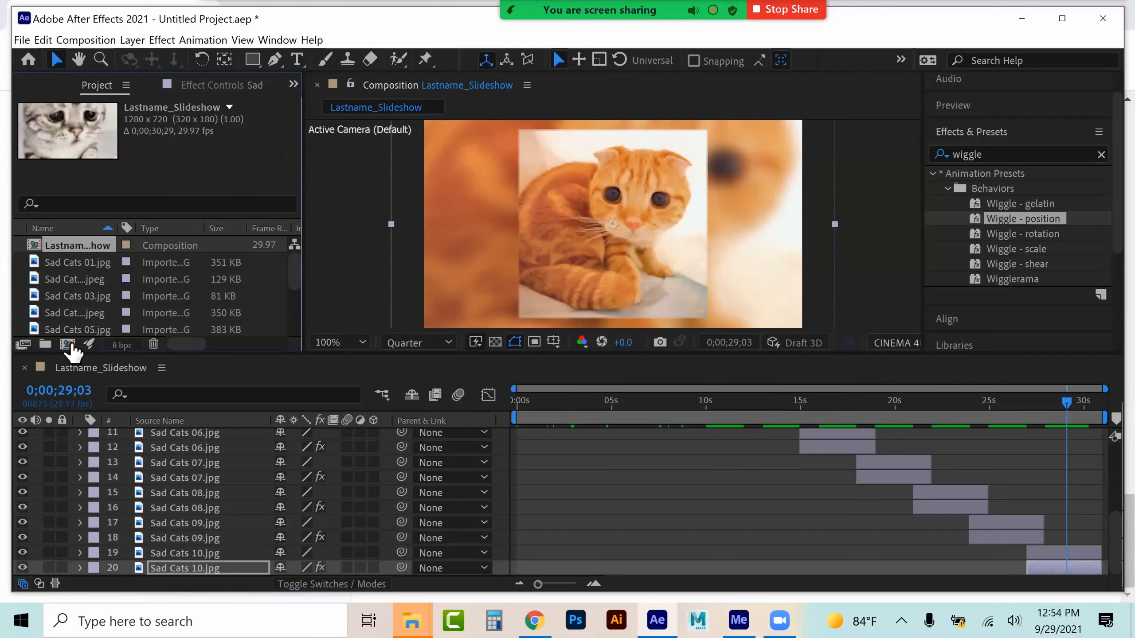
right_click(69, 295)
mouse_move(117, 415)
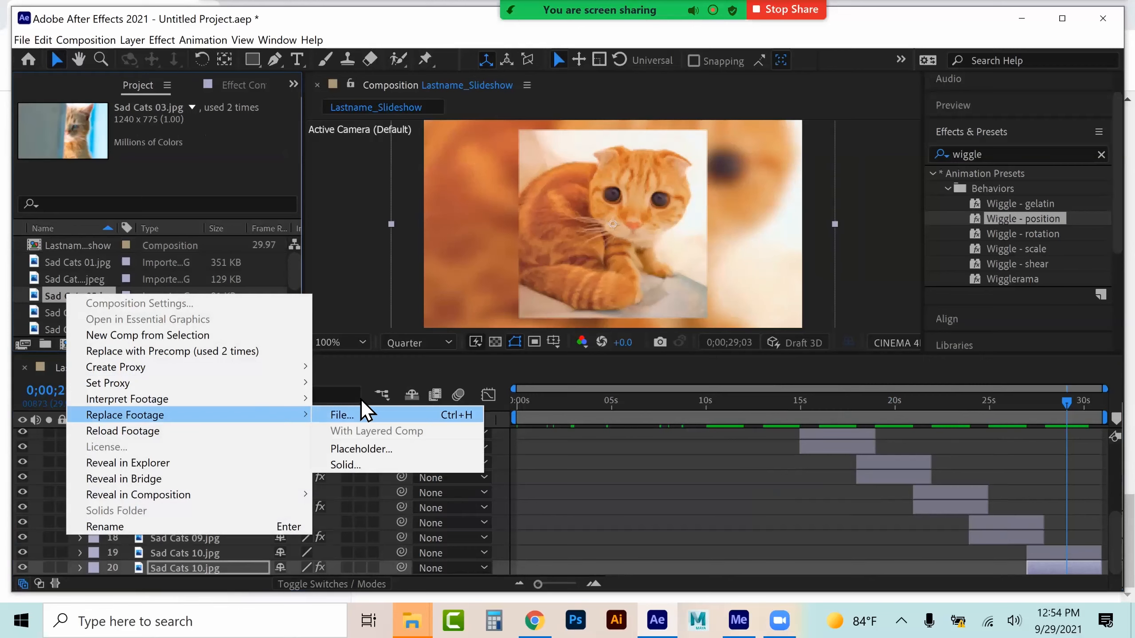
left_click(63, 268)
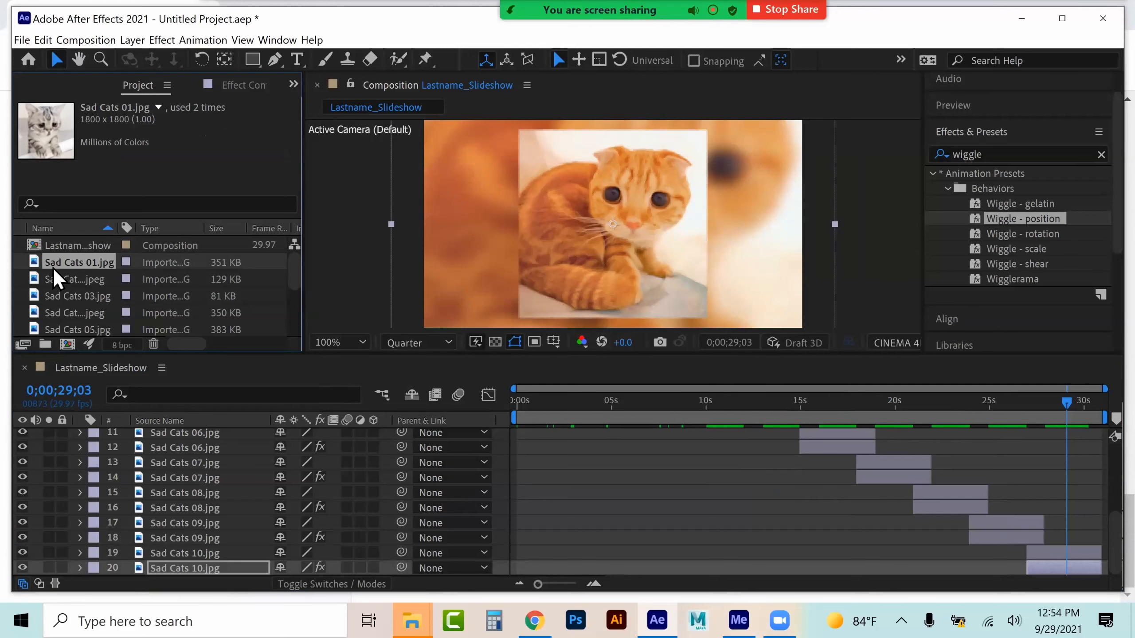
left_click(54, 281)
left_click(54, 296)
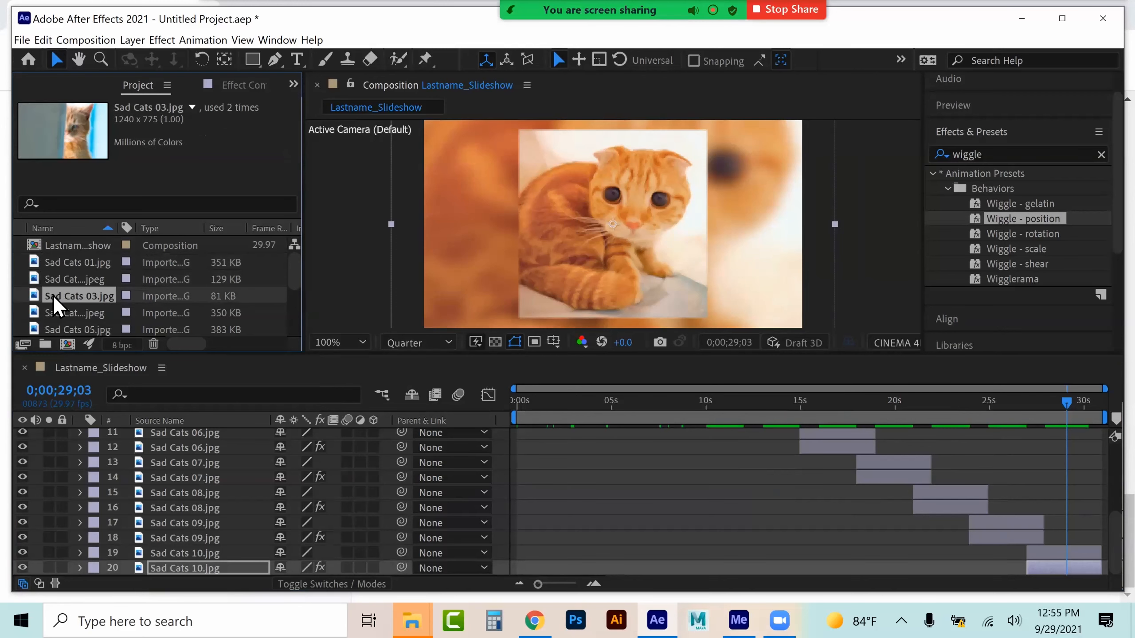
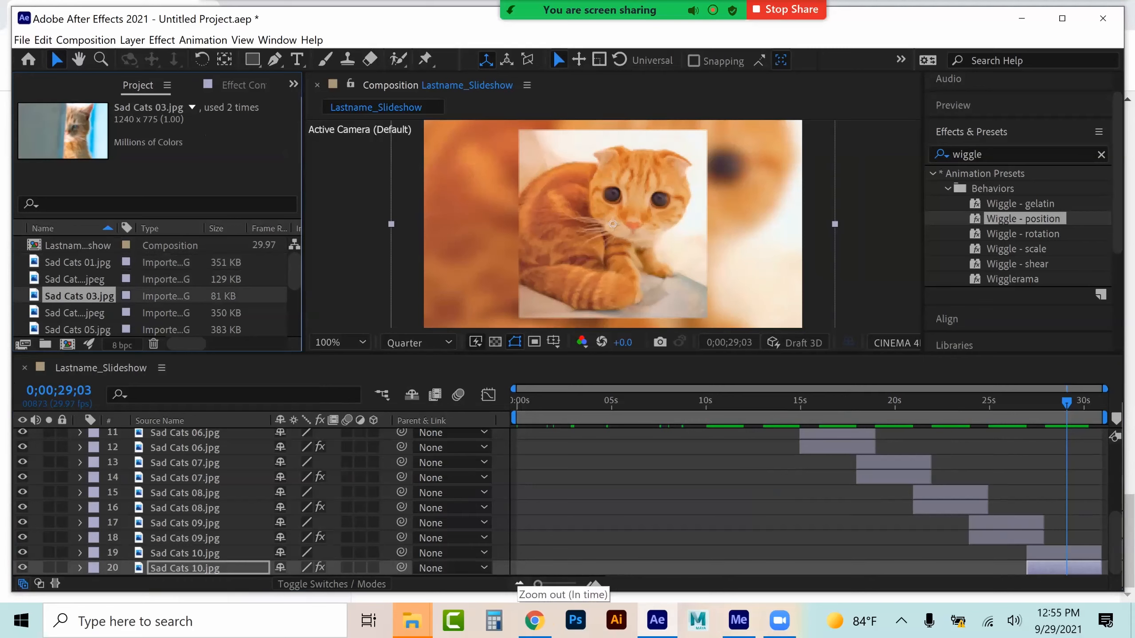
Copy the Bevel Alpha effect from the upper Sad Cats 01 layer
scroll(259, 500, "up", 5)
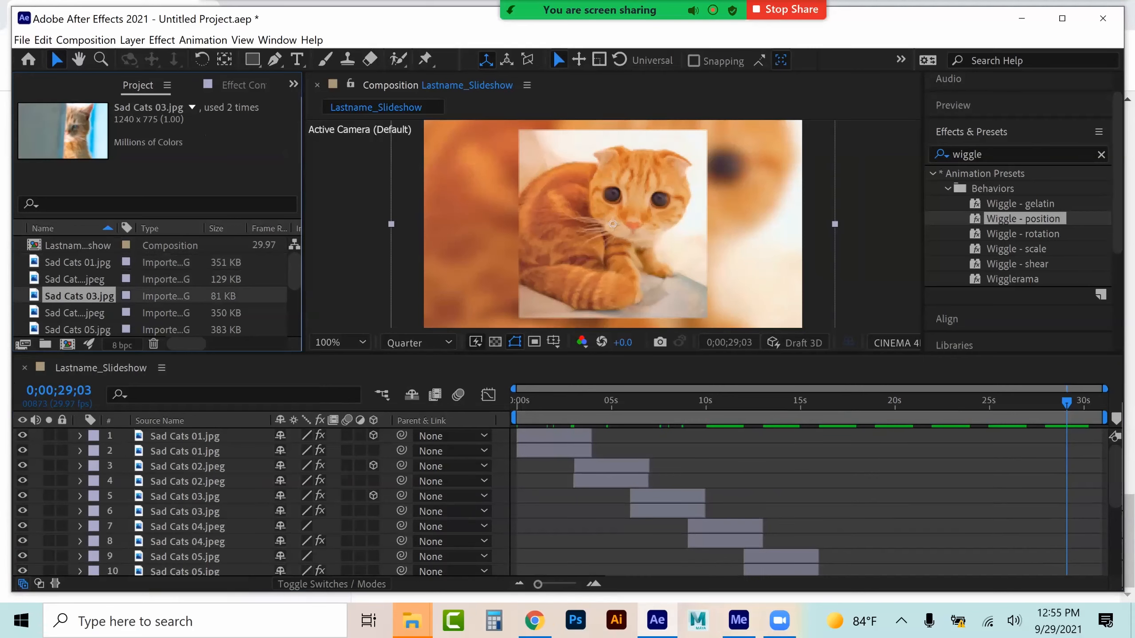
left_click(185, 437)
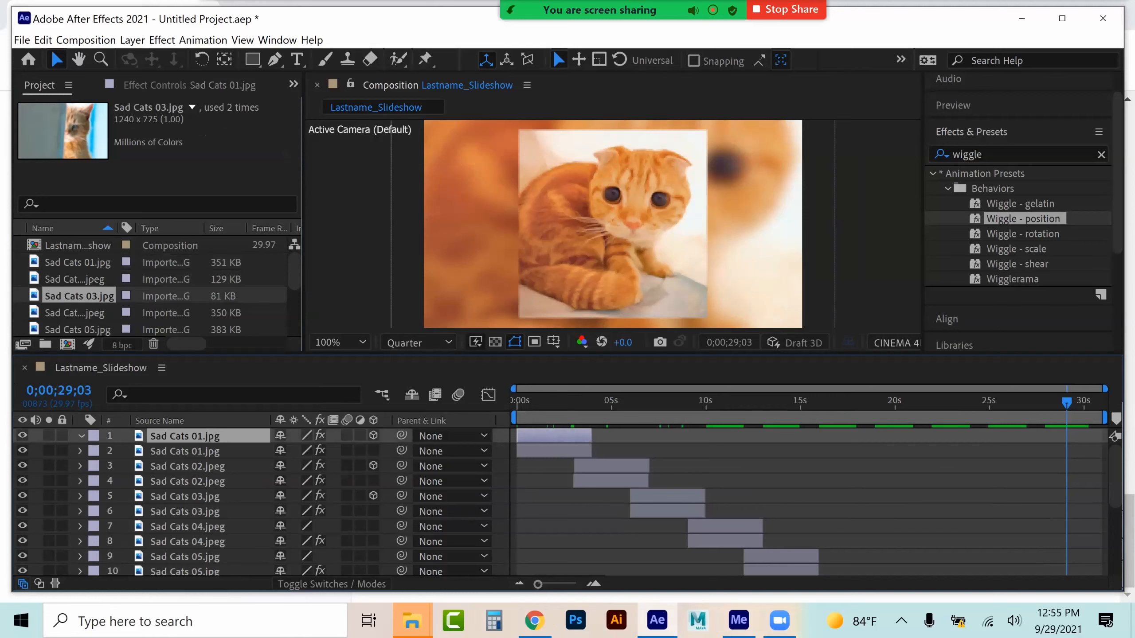
left_click(81, 436)
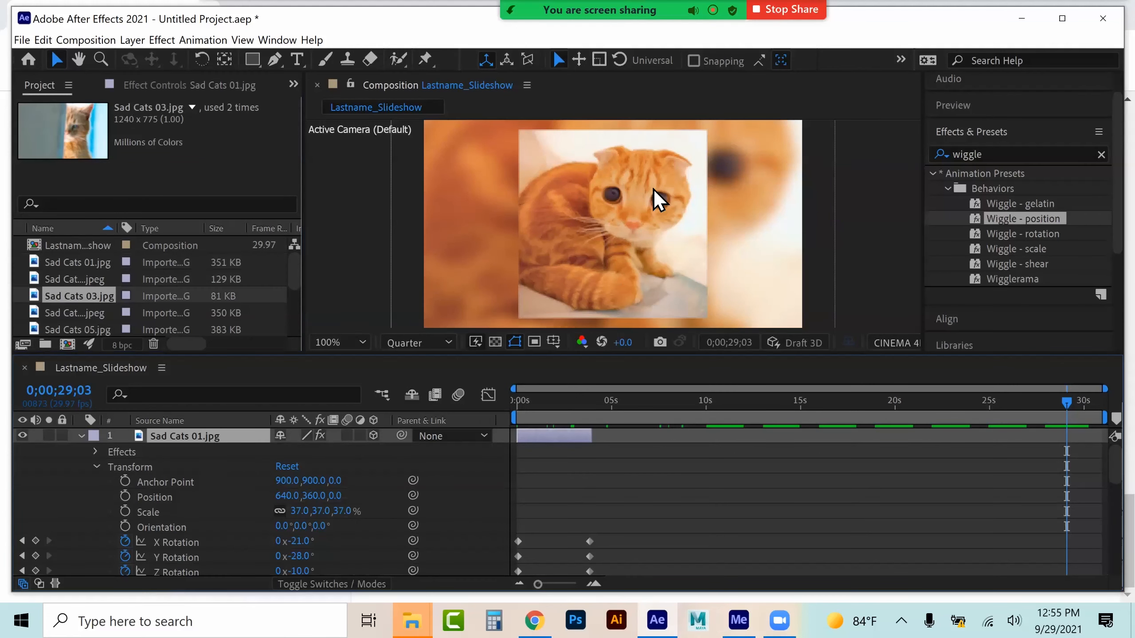
left_click(165, 86)
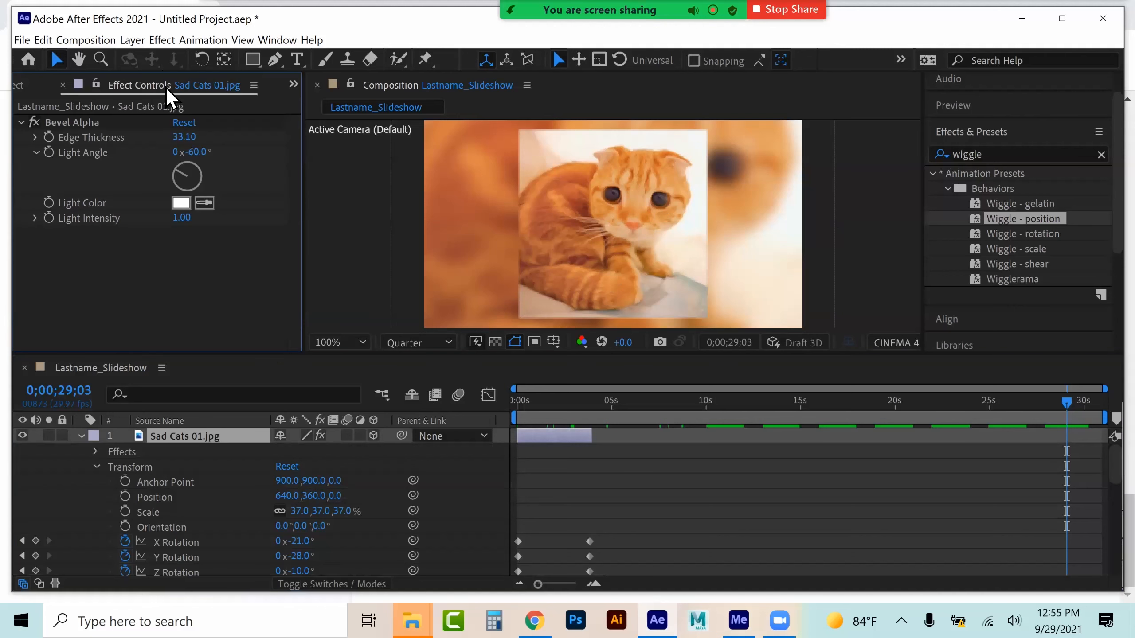
left_click(89, 121)
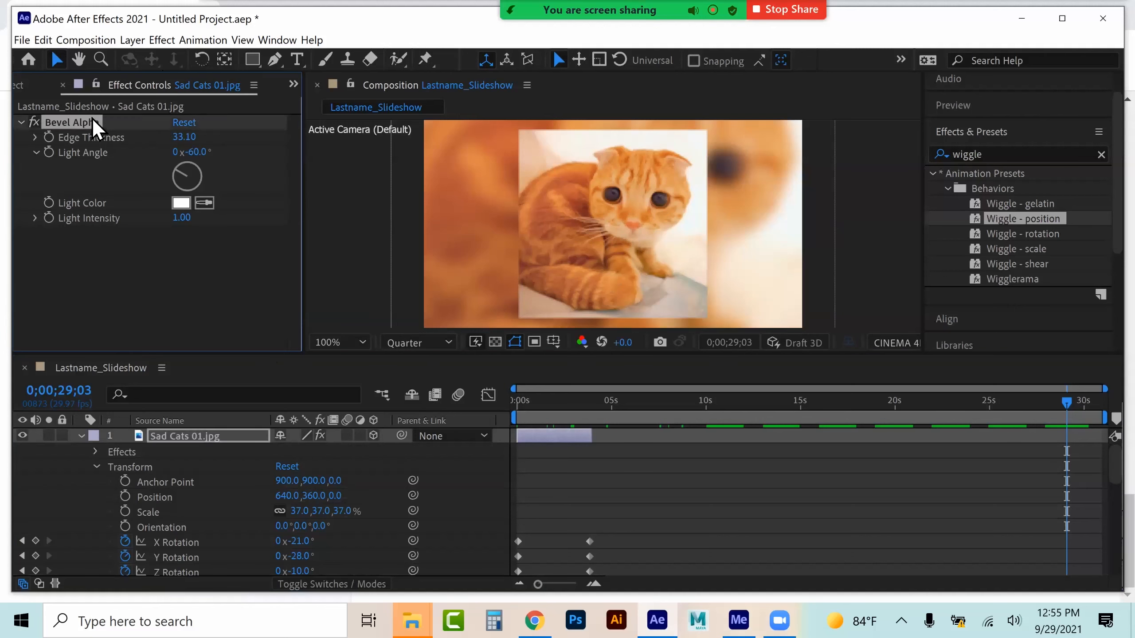
left_click(81, 436)
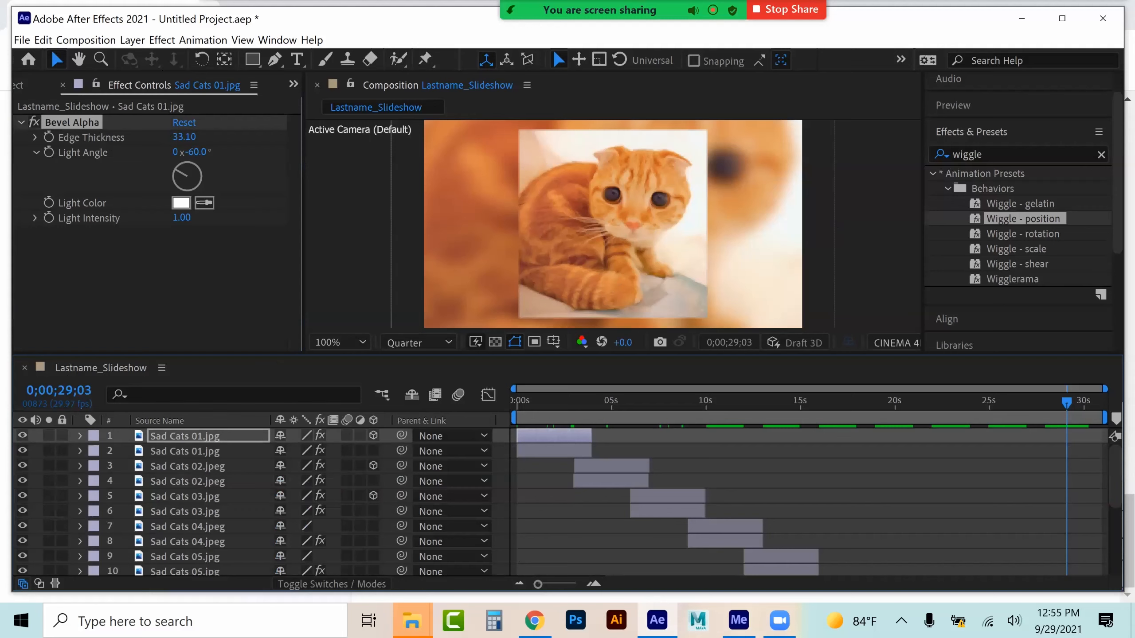
Paste the Bevel Alpha effect onto the upper Sad Cats 03, Sad Cats 04 and Sad Cats 05 layers
left_click(666, 495)
left_click(678, 399)
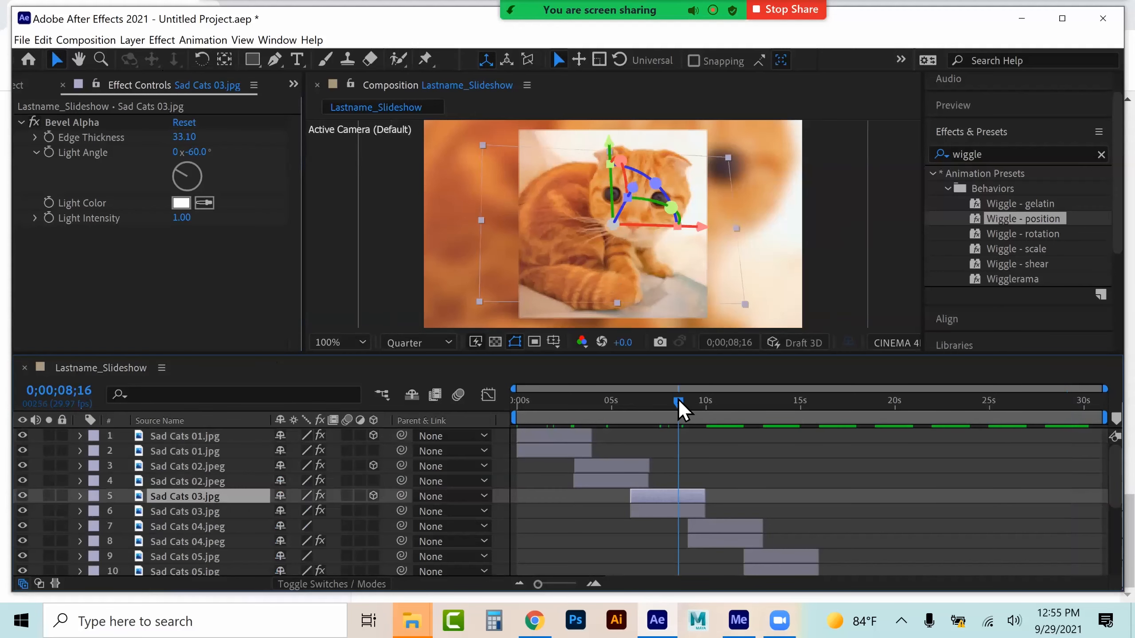
left_click(719, 398)
key("ctrl+v")
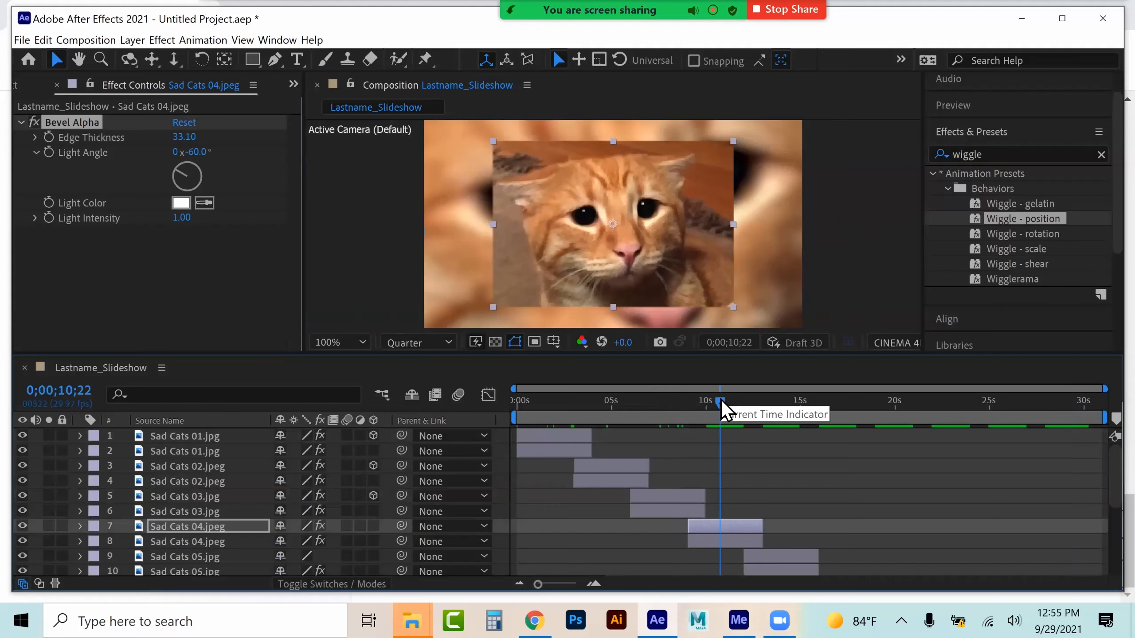
left_click(780, 556)
key("ctrl+v")
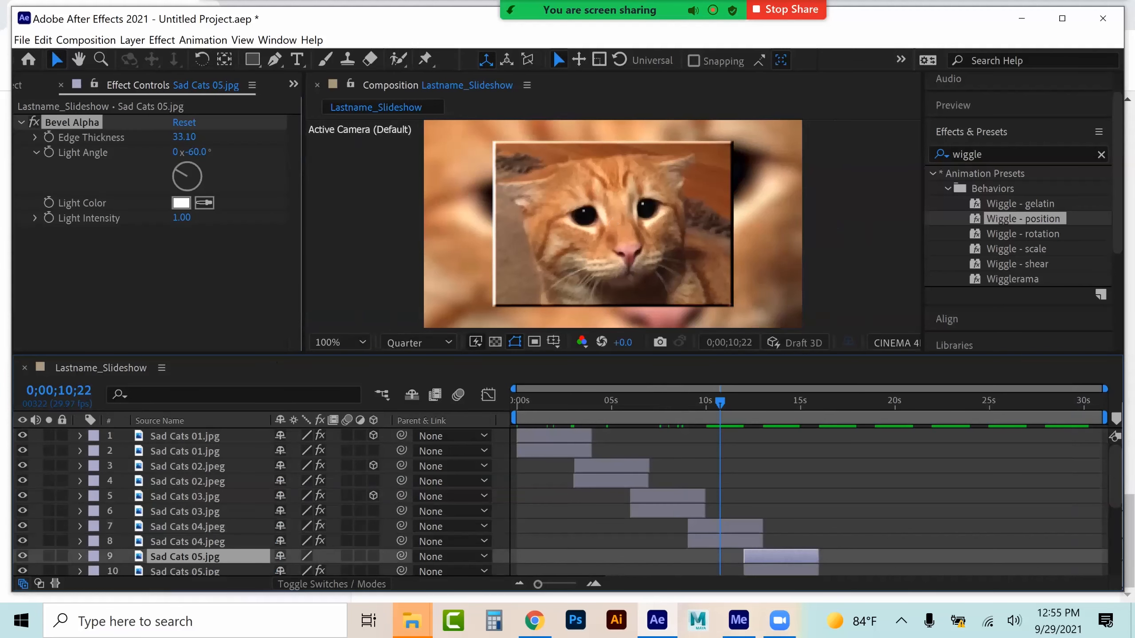
Paste the Bevel Alpha effect onto the upper Sad Cats 06 and Sad Cats 07 layers
left_click(787, 399)
scroll(787, 503, "down", 2)
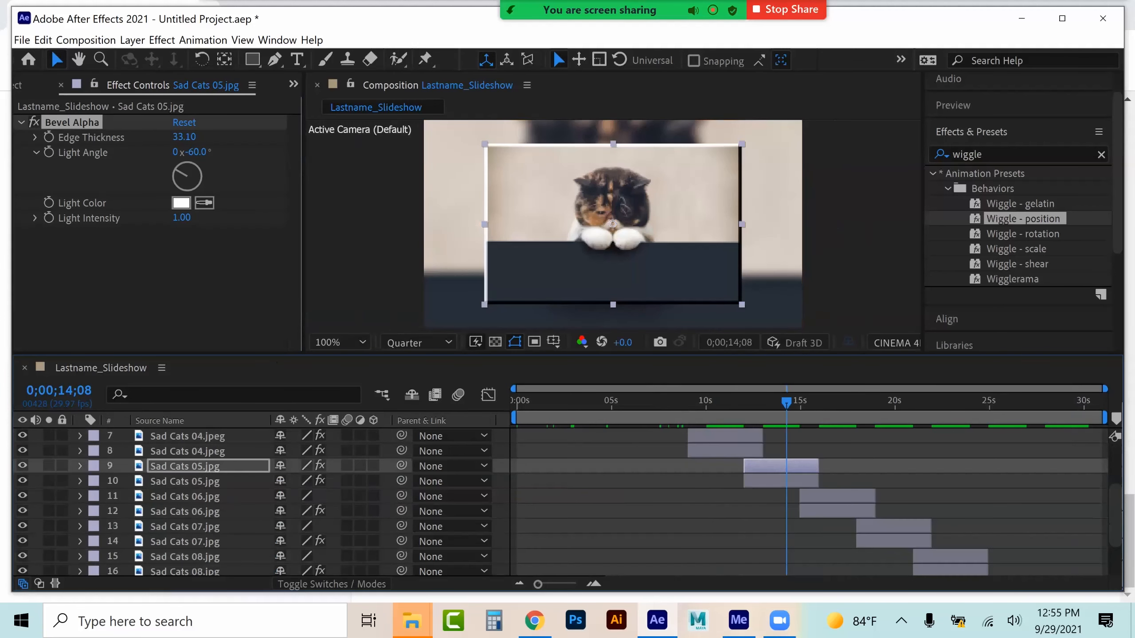
left_click(848, 400)
left_click(843, 496)
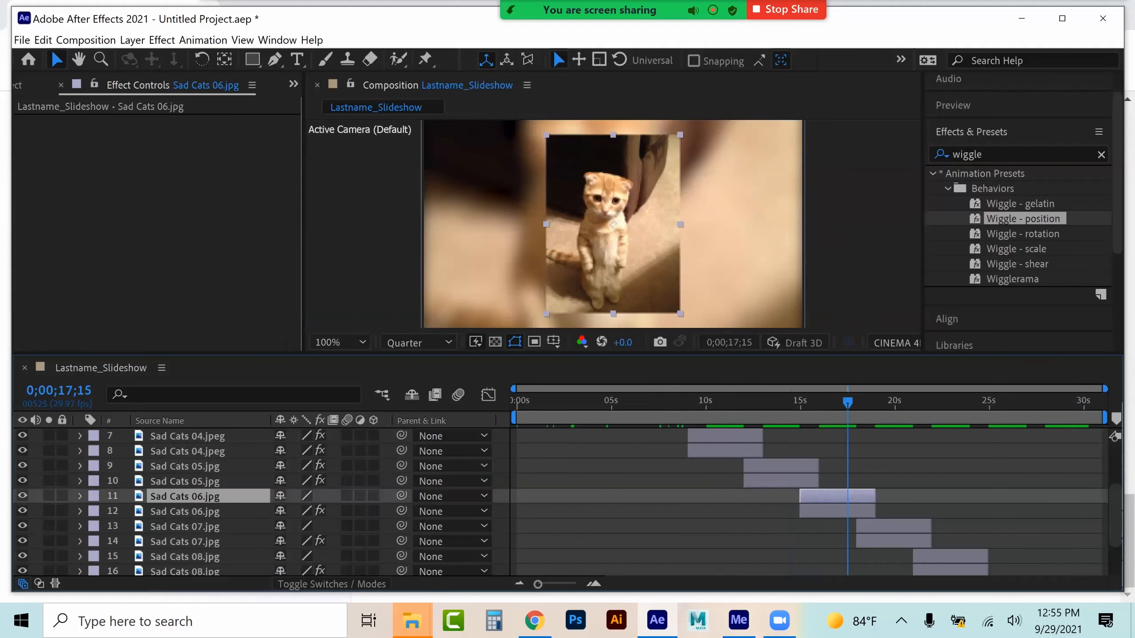
key("ctrl+v")
left_click(901, 400)
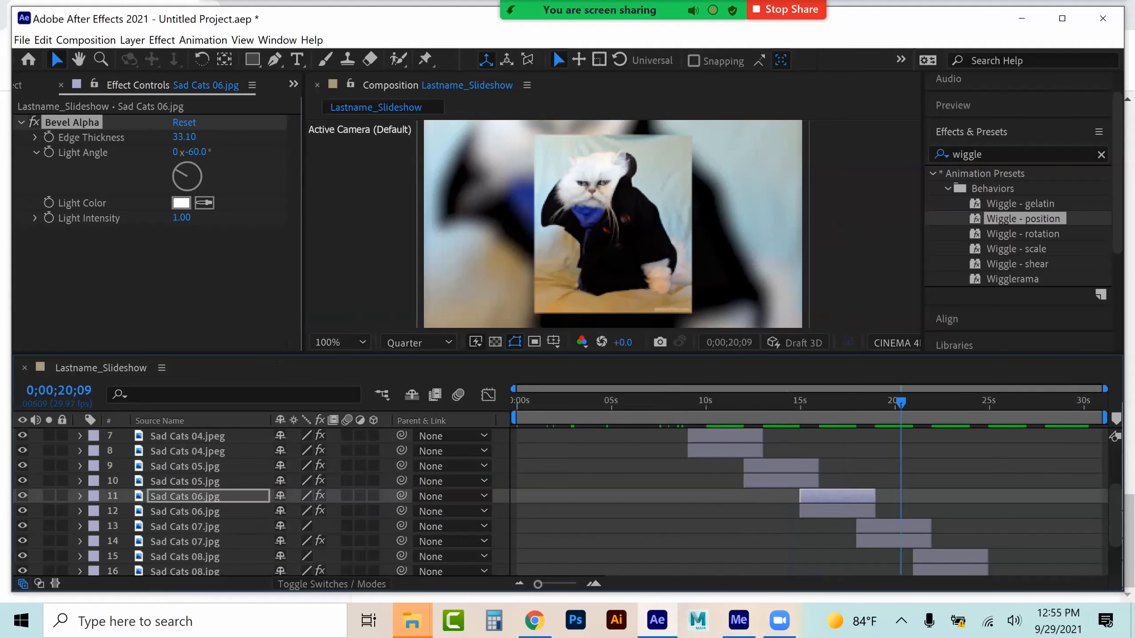
left_click(899, 526)
key("ctrl+v")
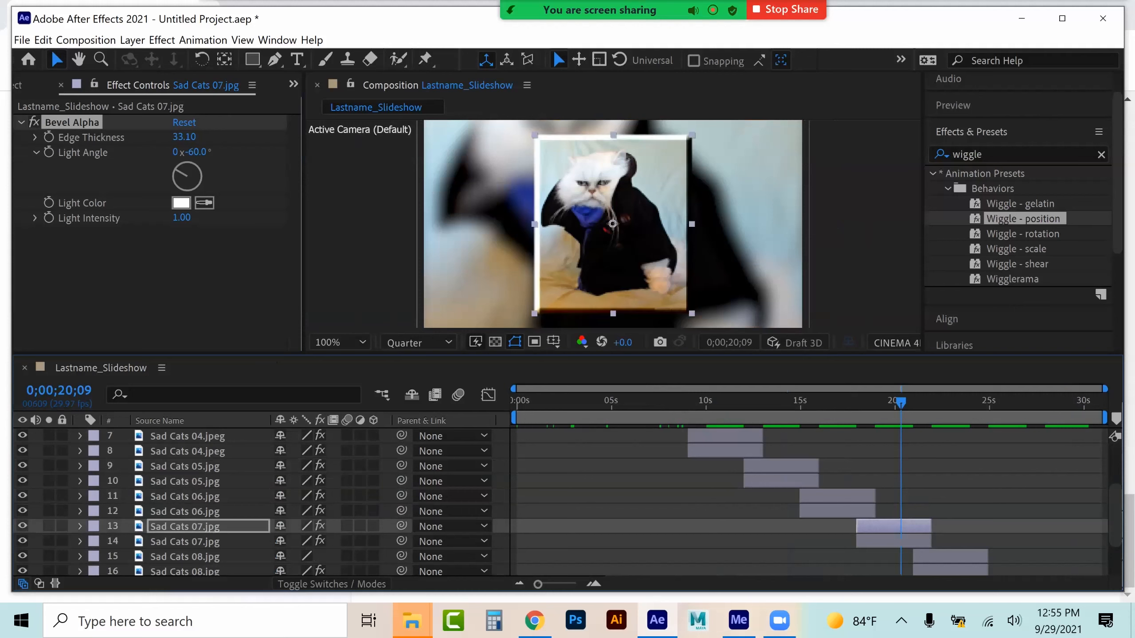
Paste the Bevel Alpha effect onto the upper Sad Cats 08, Sad Cats 09 and Sad Cats 10 layers
left_click(955, 400)
left_click(954, 556)
key("ctrl+v")
scroll(567, 500, "down", 2)
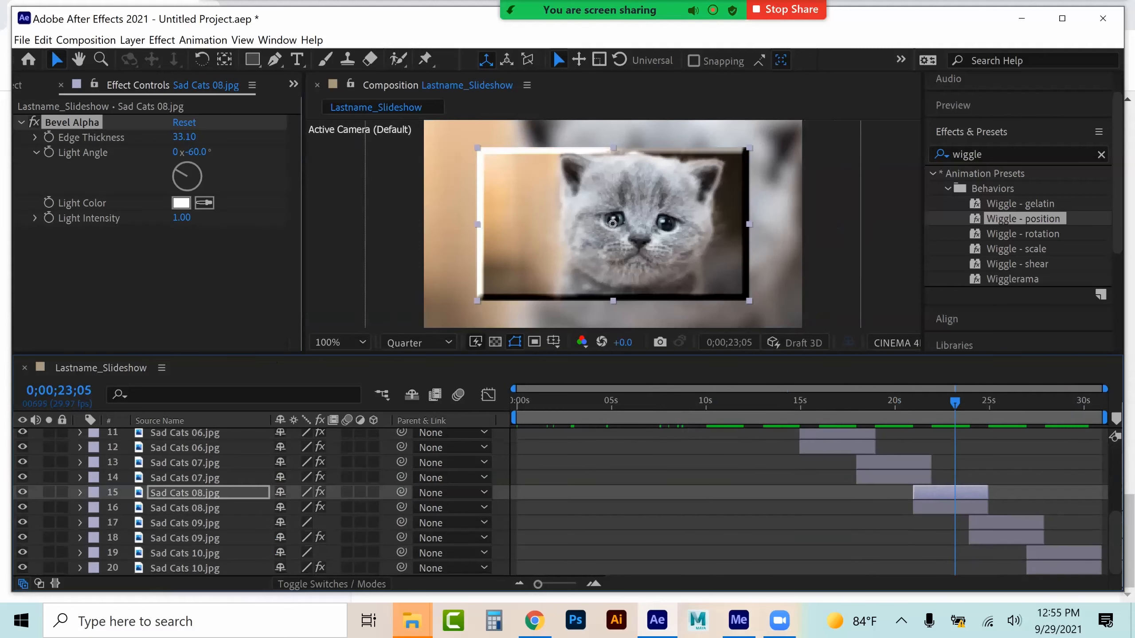
left_click_drag(1005, 522, 1007, 522)
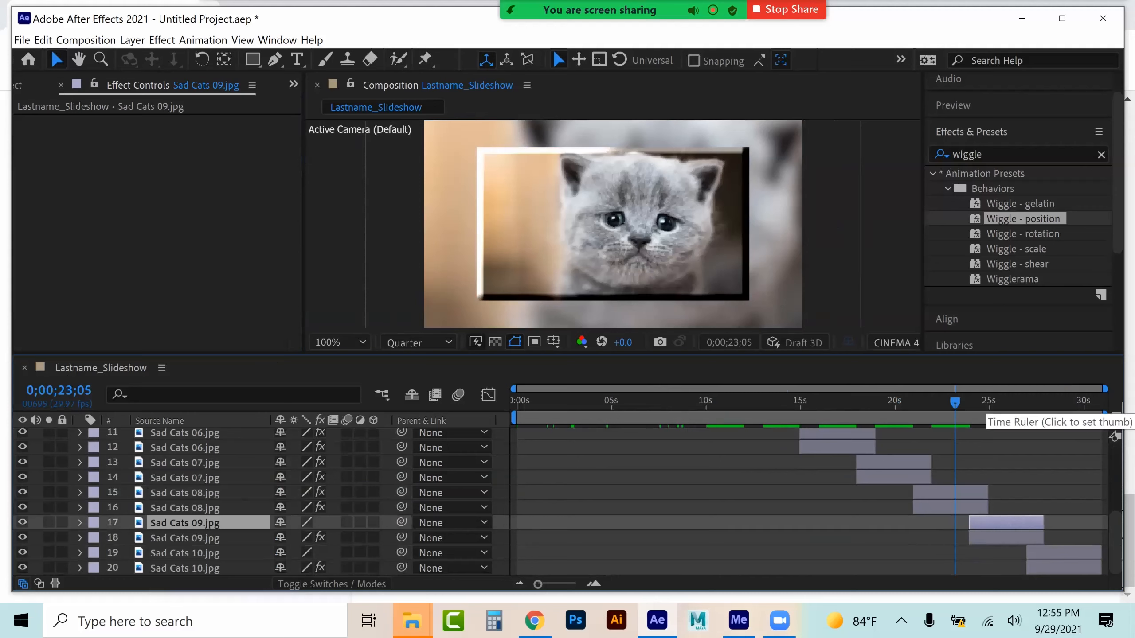
left_click(997, 401)
key("ctrl+v")
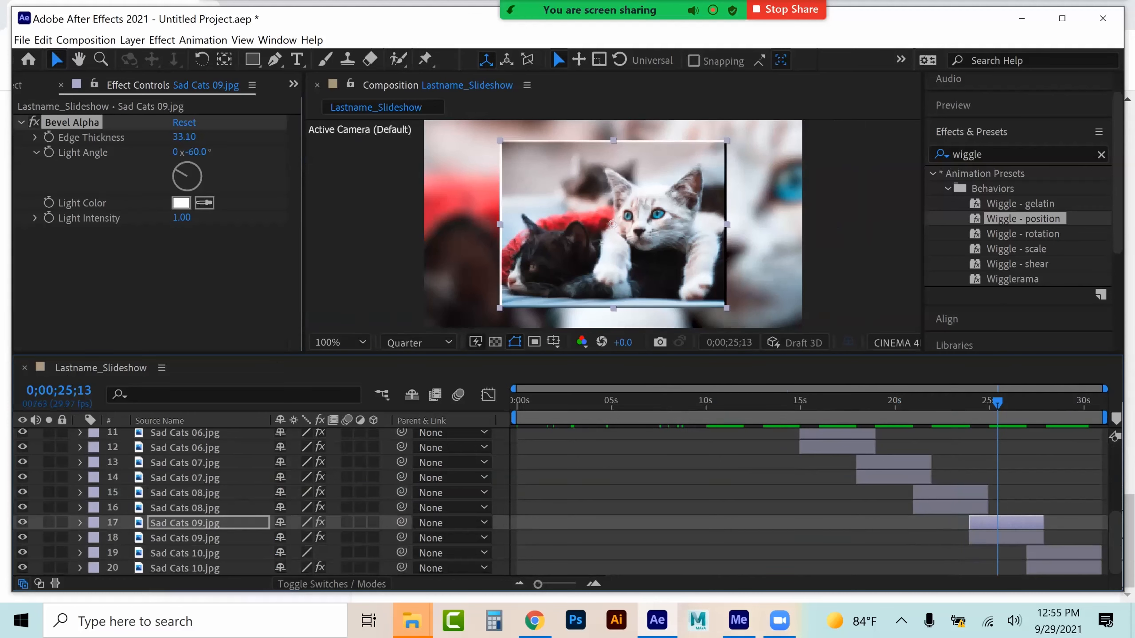
left_click(1063, 553)
left_click(1060, 401)
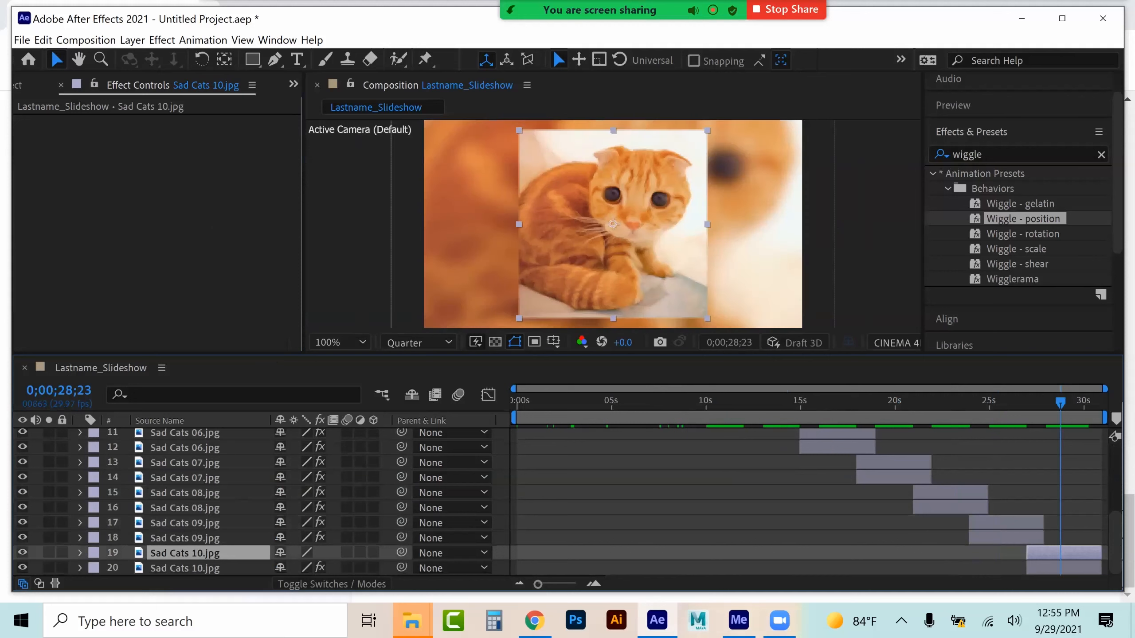
key("ctrl+v")
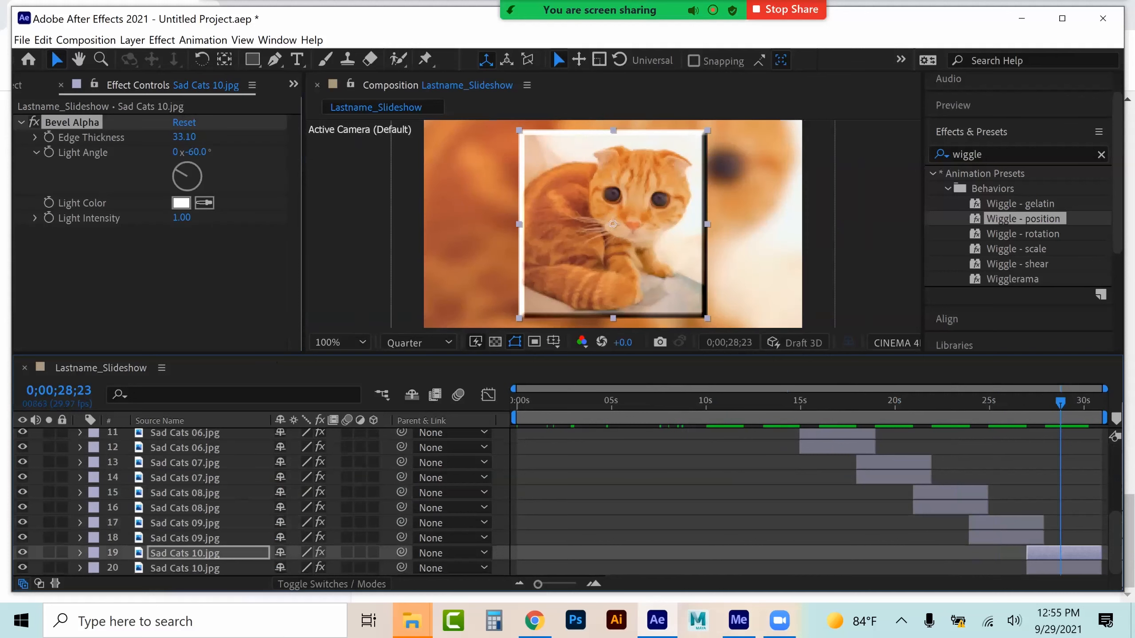
Copy the X, Y and Z Rotation keyframes from the Sad Cats 01 layer at the composition start
scroll(285, 500, "up", 5)
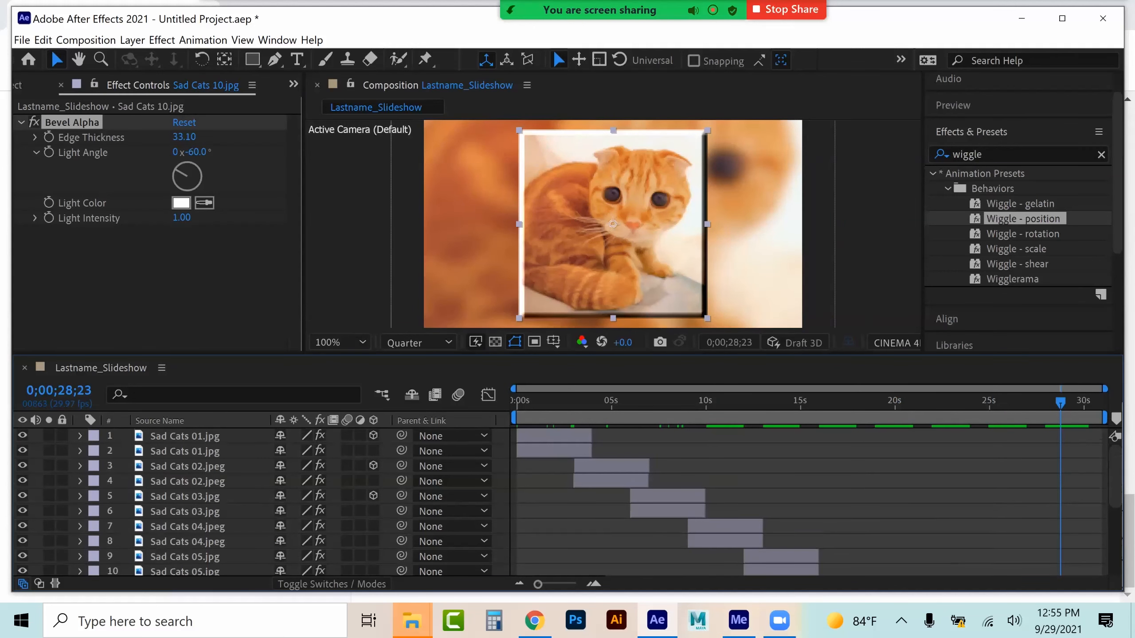
left_click(185, 436)
left_click(80, 435)
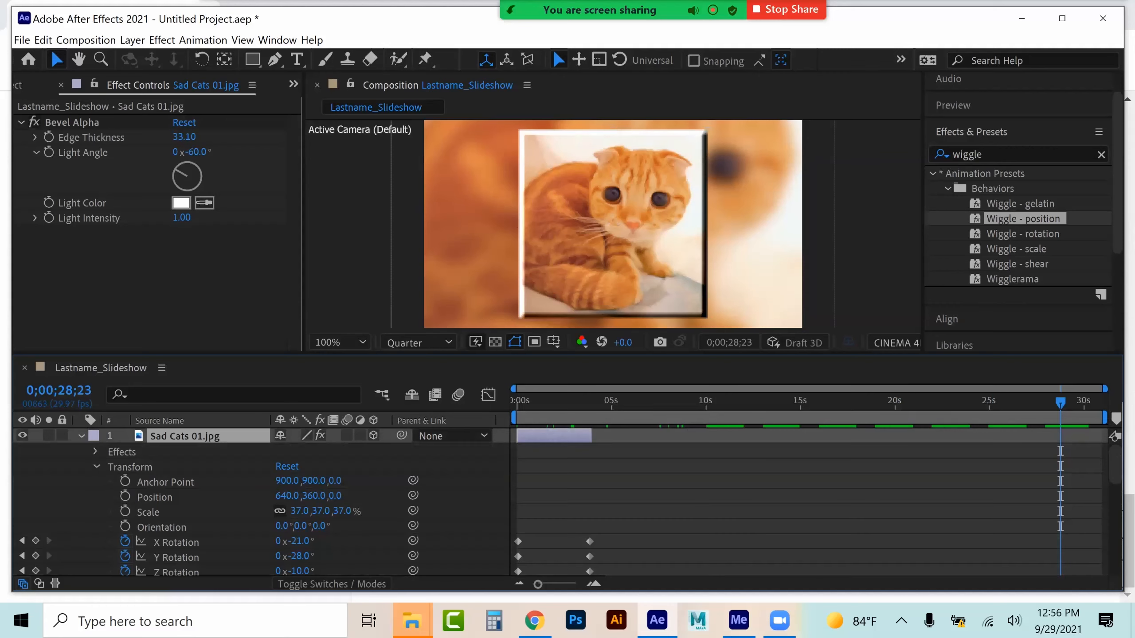
left_click(176, 542)
left_click_drag(519, 398, 489, 397)
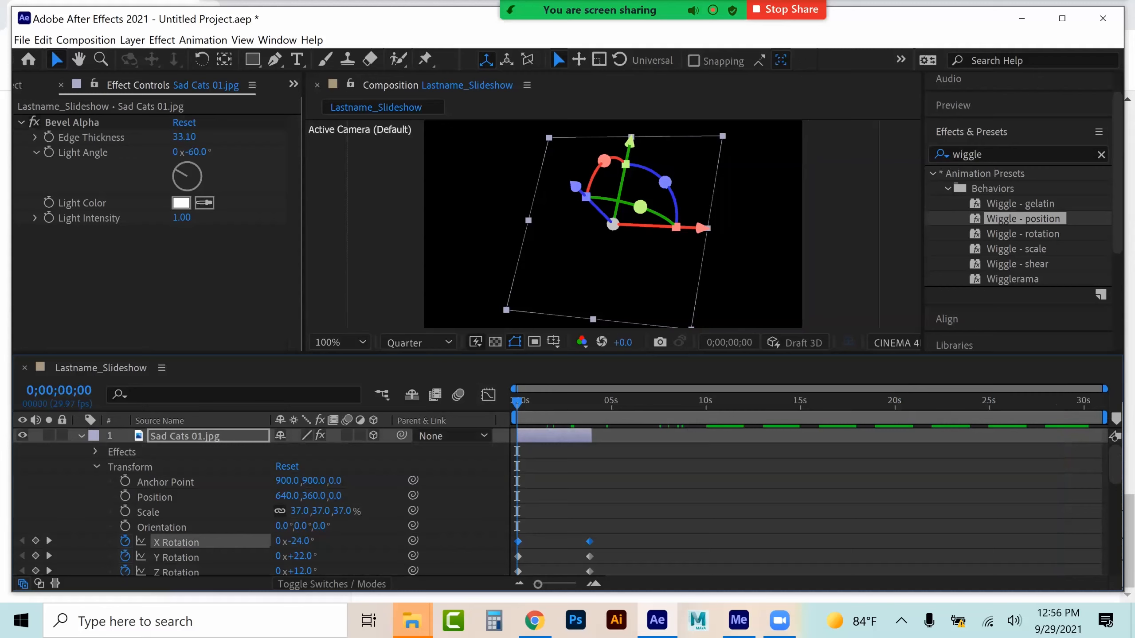
left_click(176, 572, "shift")
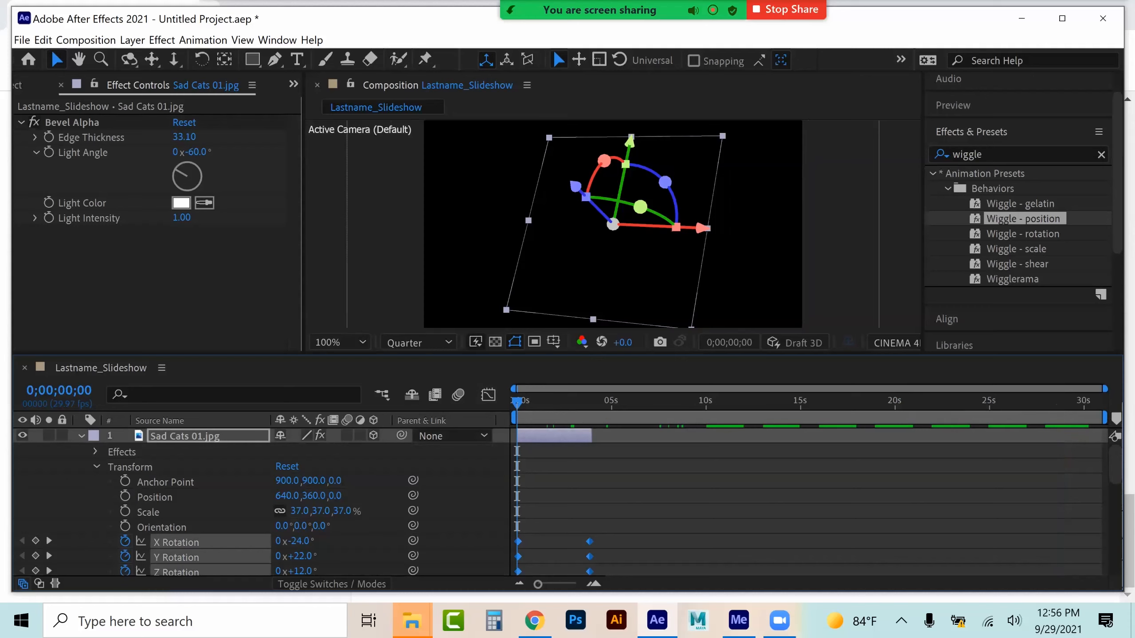
Step through the Sad Cats 02 to Sad Cats 05 layers to check their effects and 3D settings
left_click(81, 436)
left_click(614, 401)
left_click(616, 466)
left_click(666, 496)
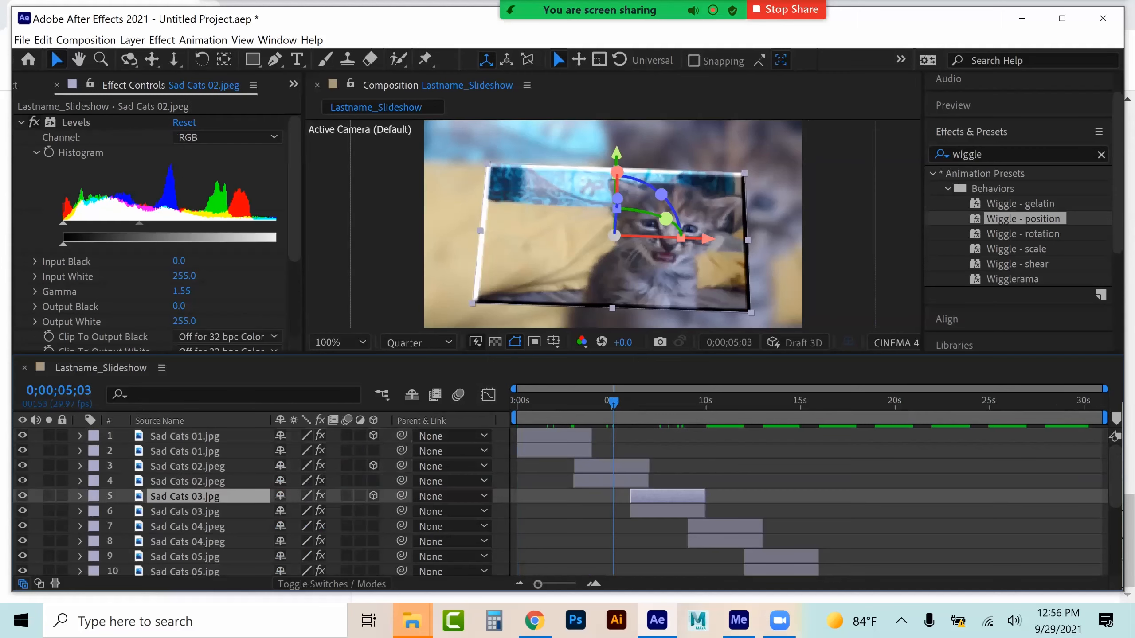
left_click(669, 400)
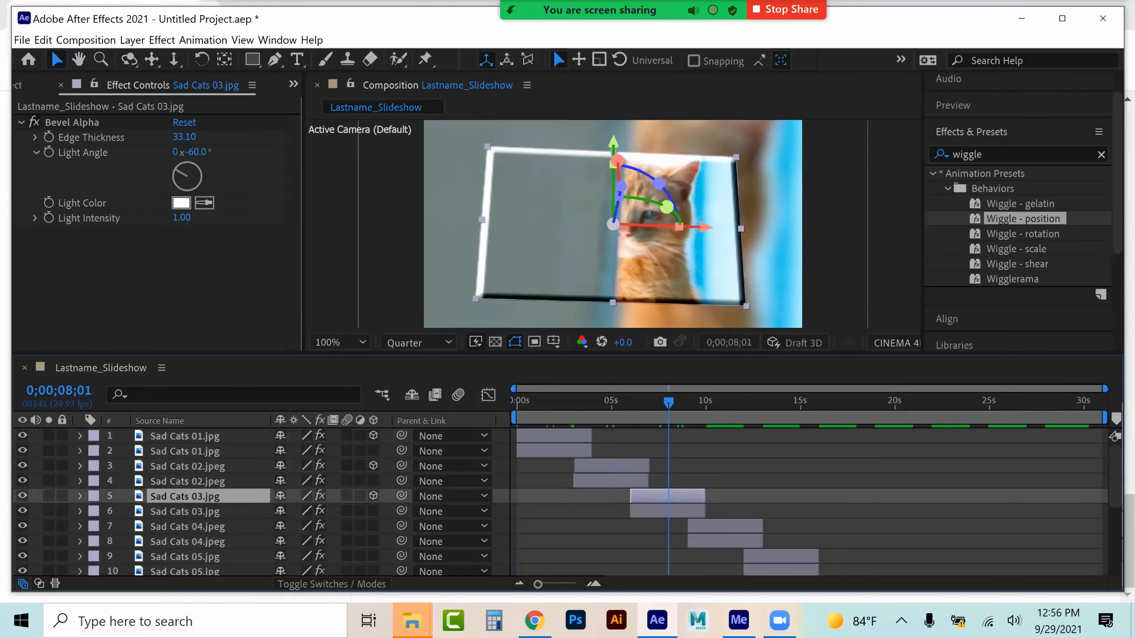
left_click(724, 526)
left_click(728, 401)
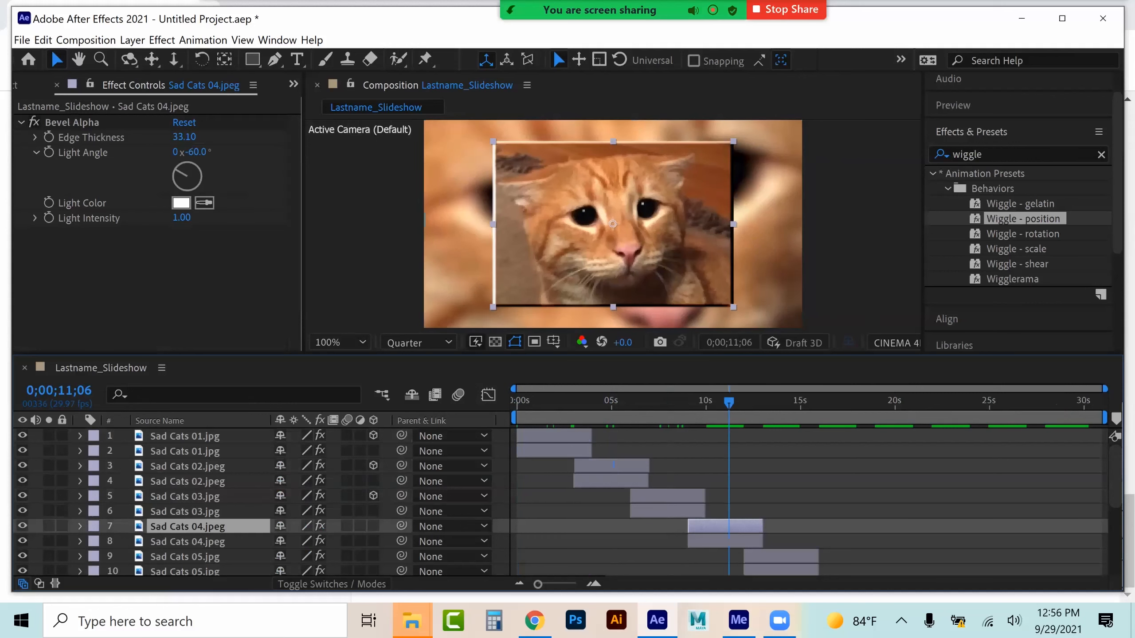
left_click(780, 557)
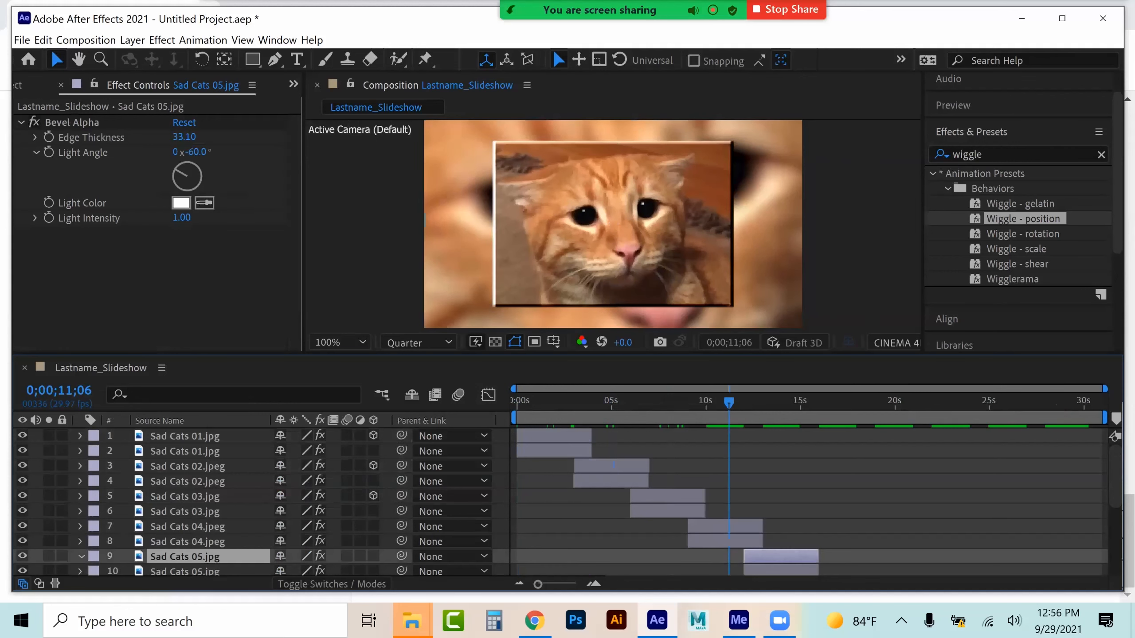
Make the upper Sad Cats 05 layer 3D and paste the rotation keyframes at its start, 0;00;12;00
left_click(80, 556)
left_click_drag(730, 400, 744, 401)
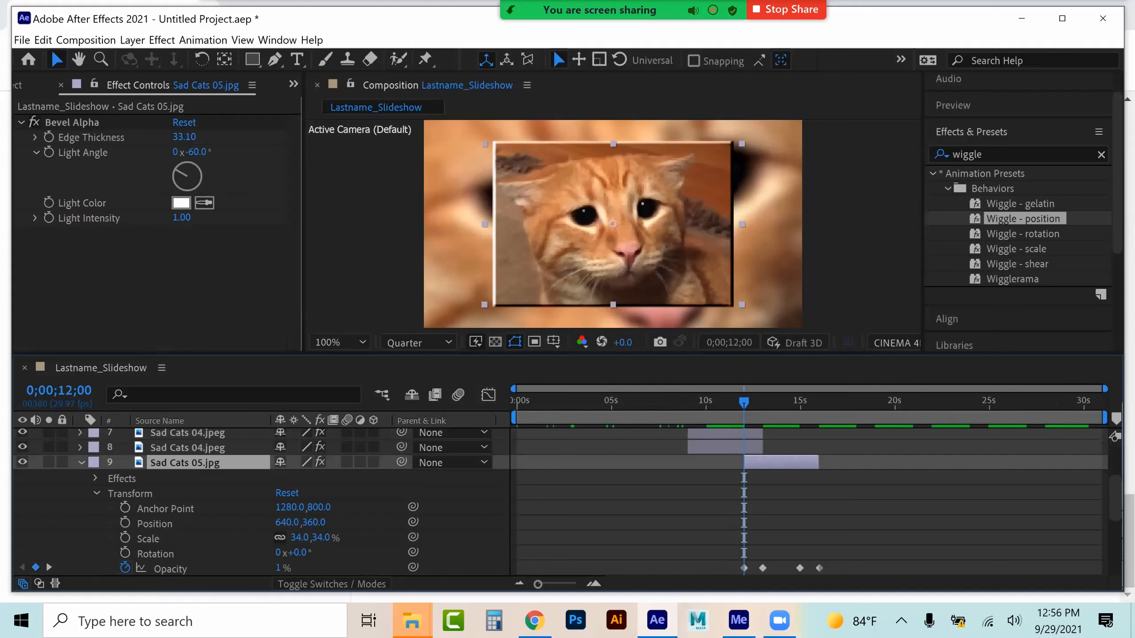
left_click(373, 462)
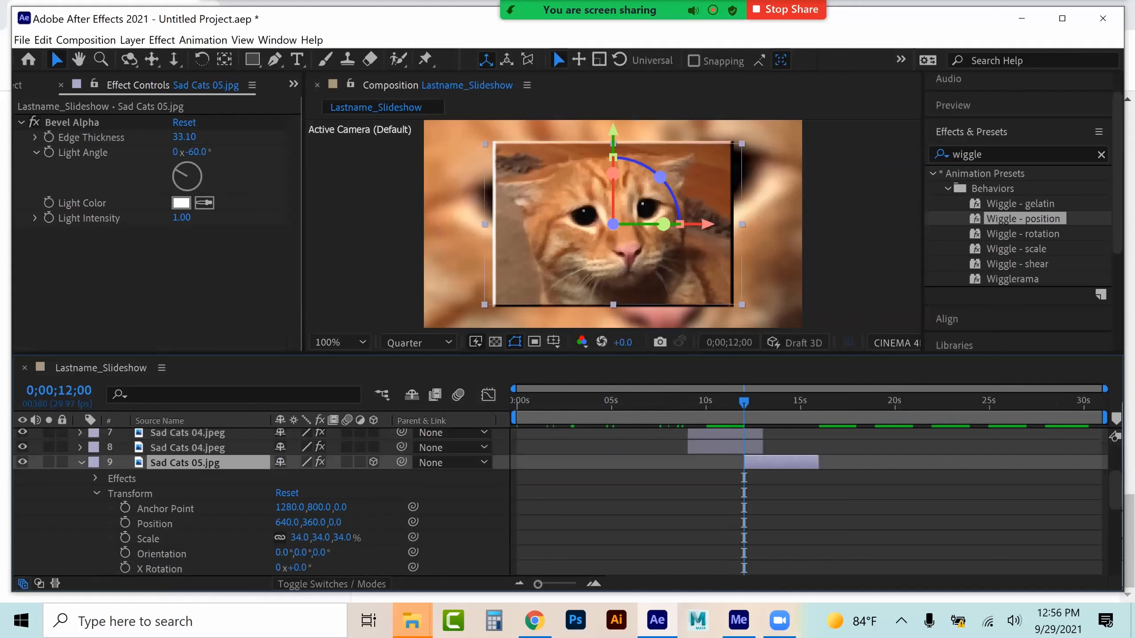
scroll(159, 524, "down", 1)
left_click(160, 523)
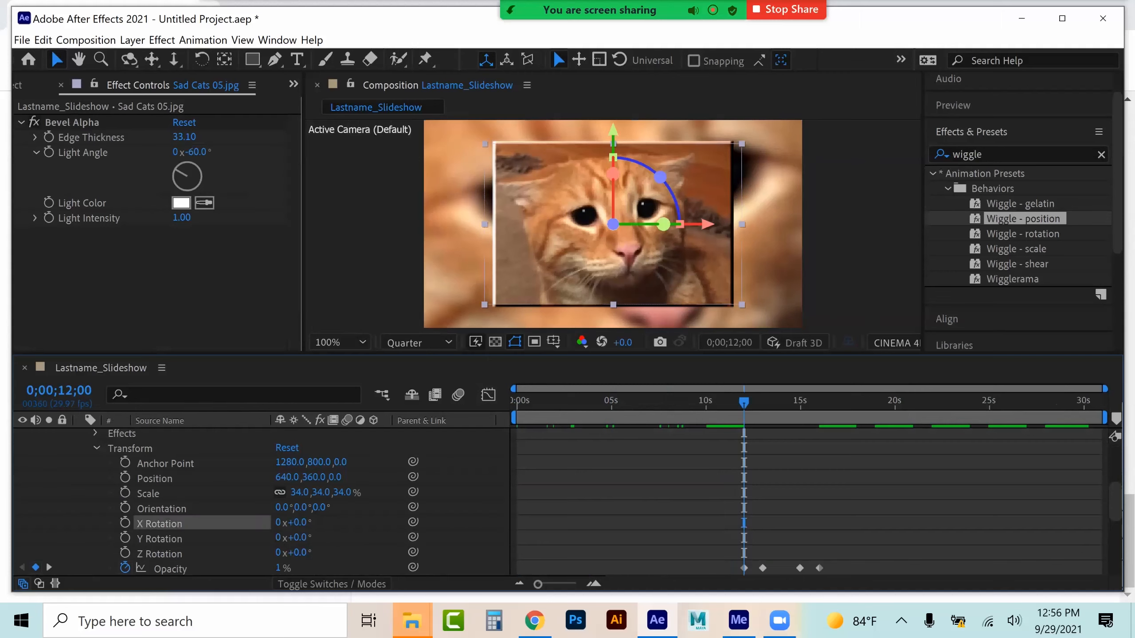
left_click(160, 554, "shift")
key("ctrl+v")
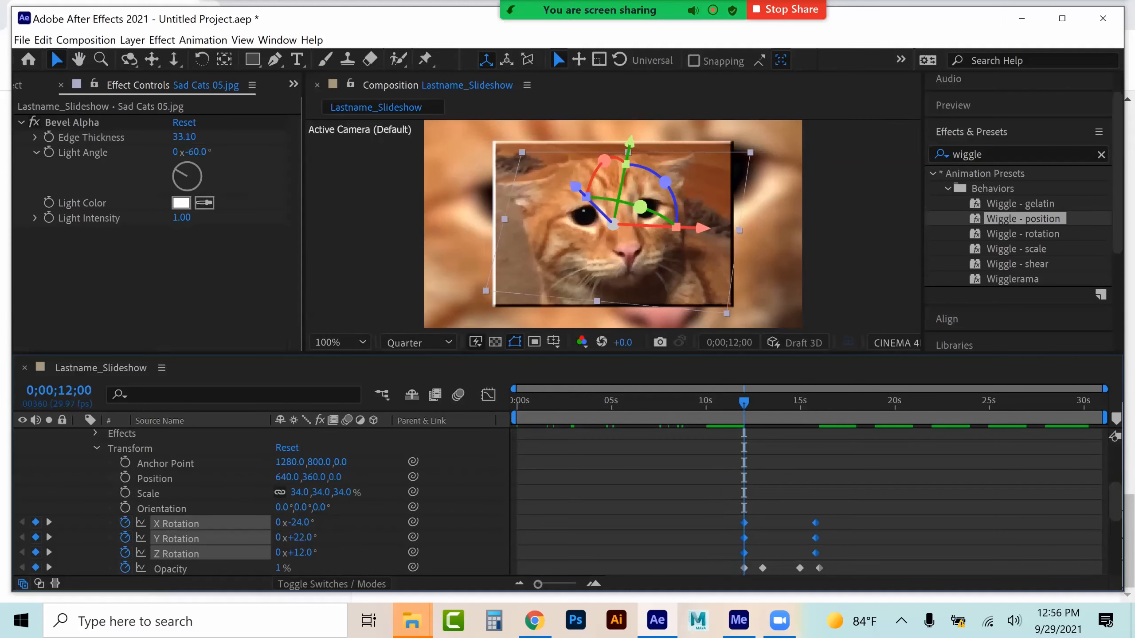
left_click(97, 448)
scroll(96, 448, "up", 1)
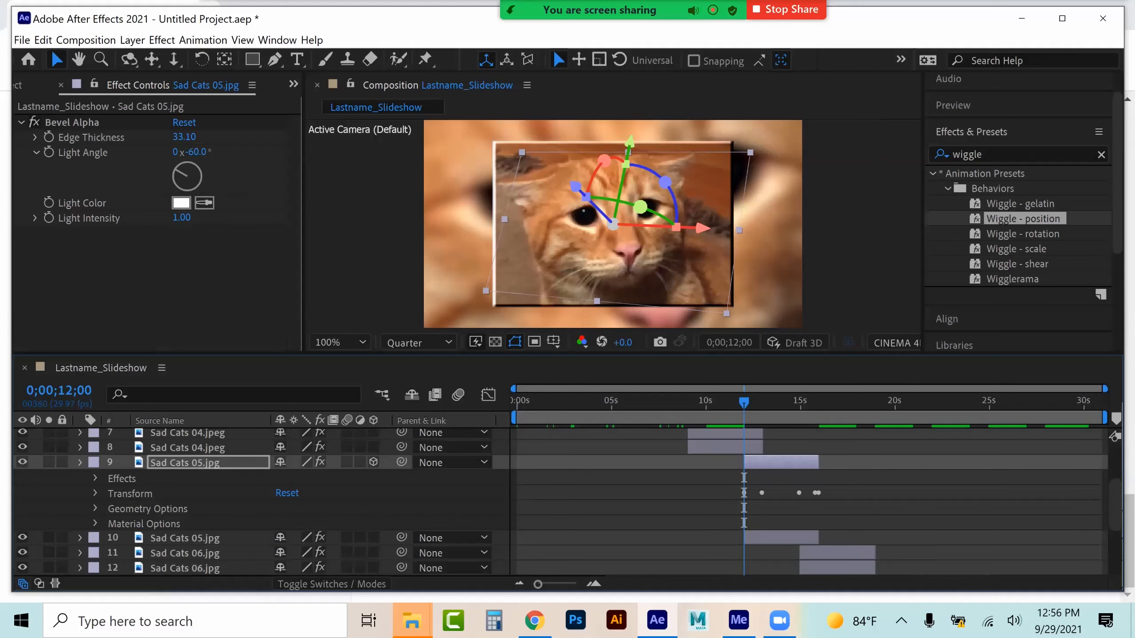
left_click(80, 463)
Make the upper Sad Cats 07 layer 3D and paste the rotation keyframes at its start, 0;00;17;29
left_click(185, 493)
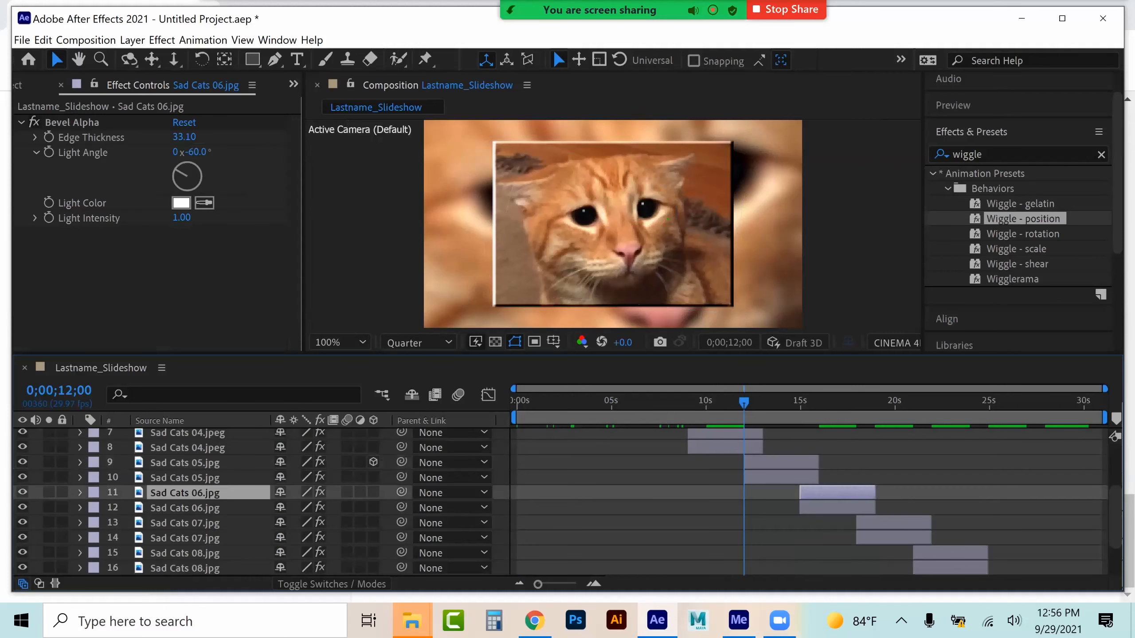
left_click_drag(728, 399, 874, 401)
left_click(856, 401)
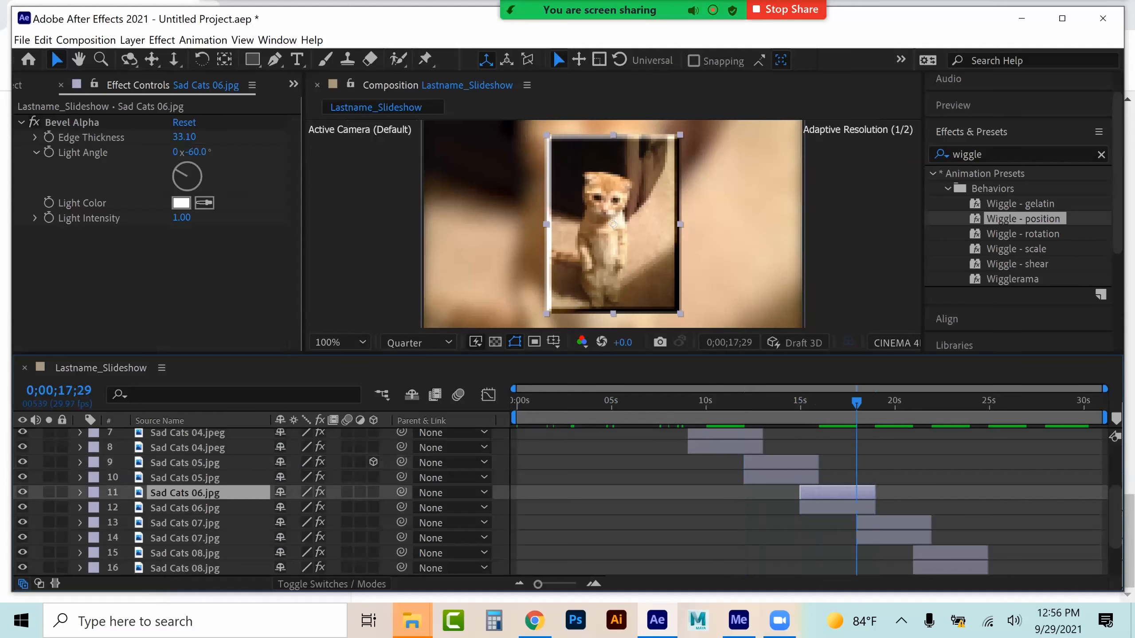
left_click(185, 523)
left_click(374, 523)
left_click(80, 523)
scroll(80, 523, "down", 1)
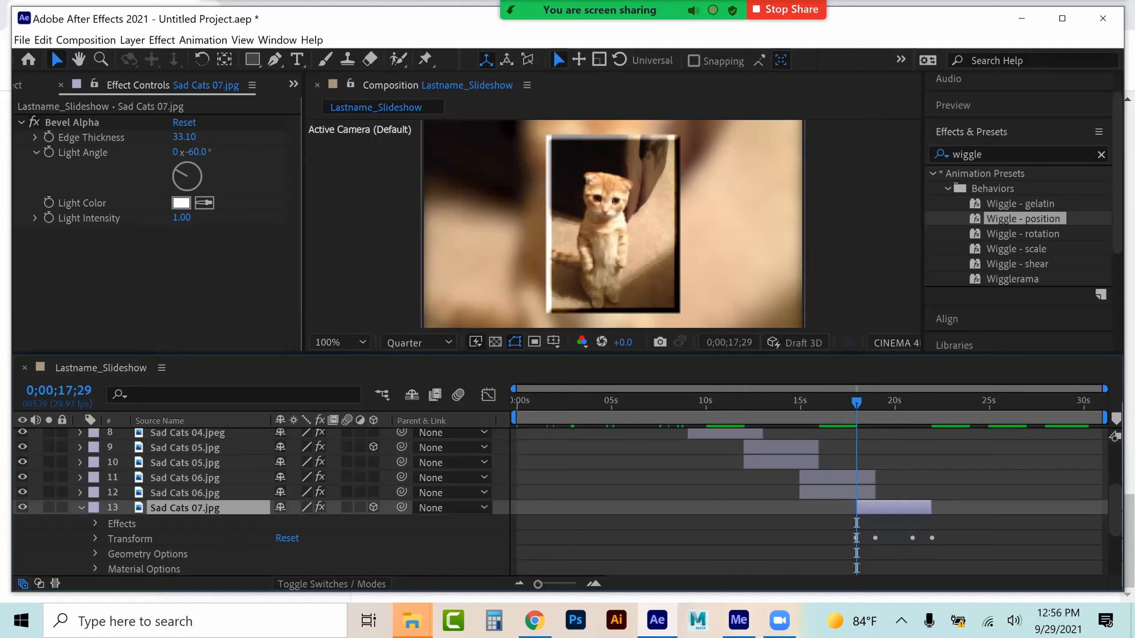
left_click(95, 538)
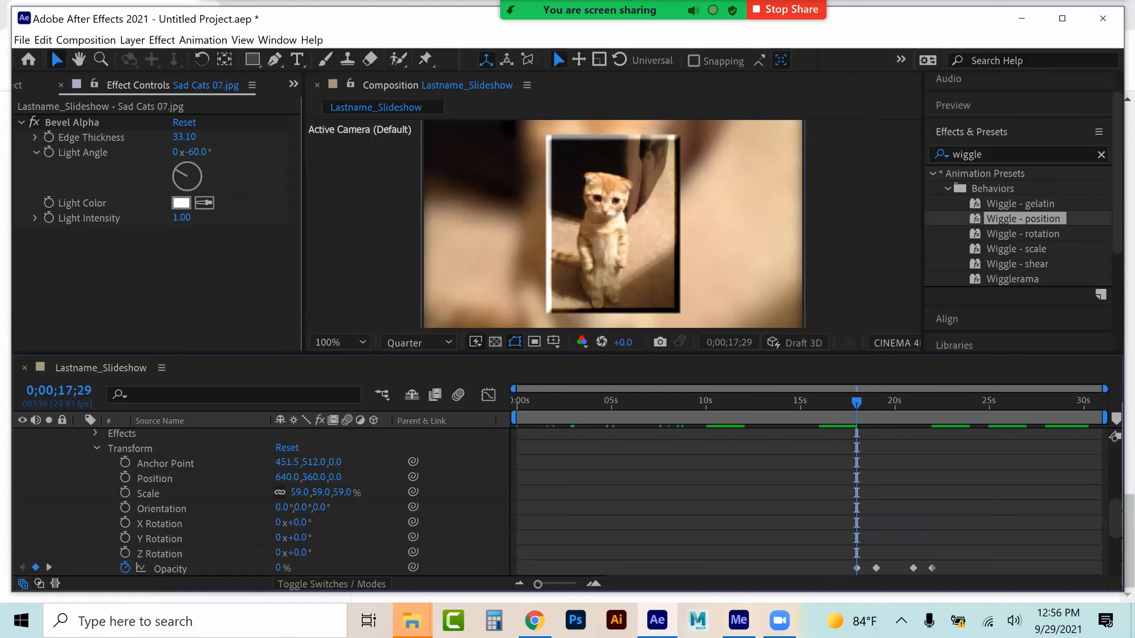
left_click(160, 524)
left_click(160, 554, "shift")
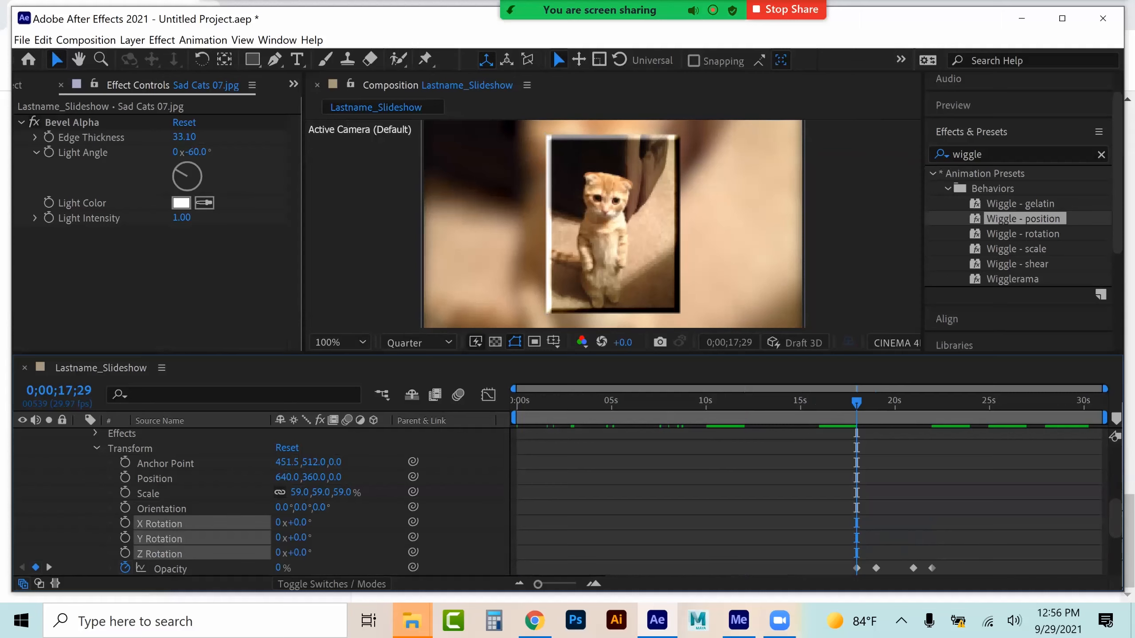
key("ctrl+v")
left_click(95, 447)
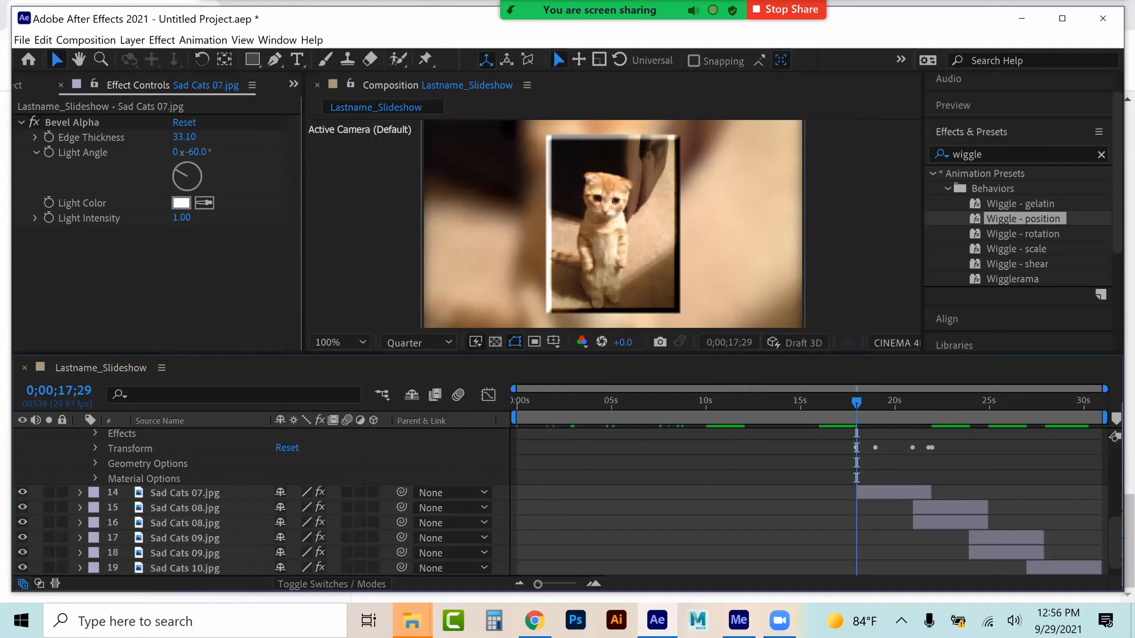
scroll(95, 447, "up", 2)
left_click(80, 508)
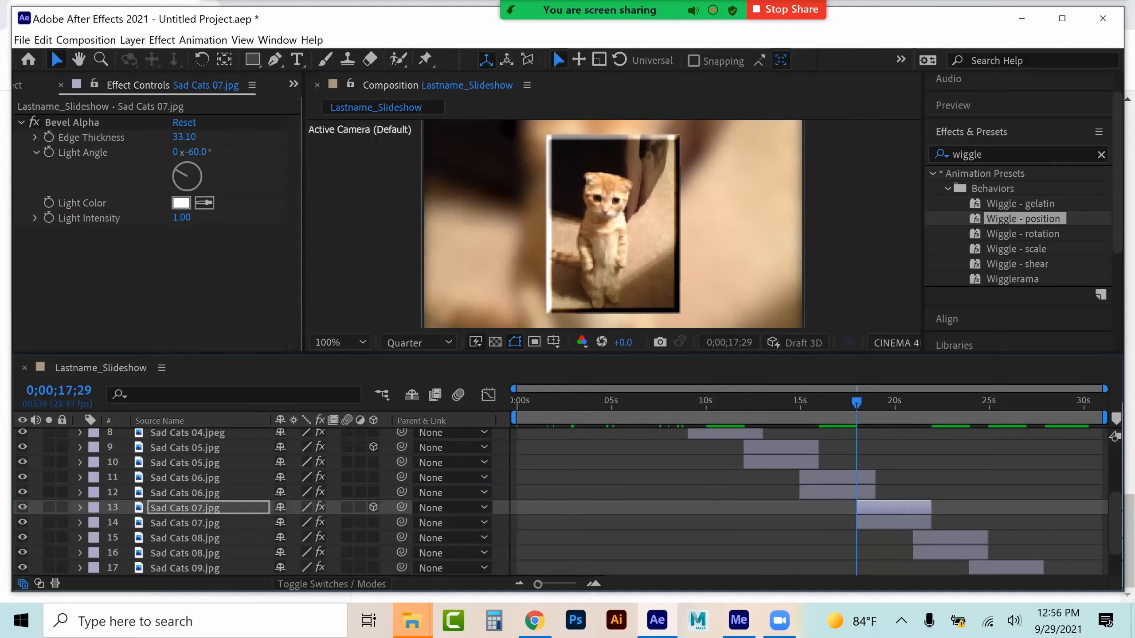
Make the upper Sad Cats 09 layer 3D and paste the rotation keyframes at its start, 0;00;23;28
left_click(184, 538)
scroll(184, 538, "down", 1)
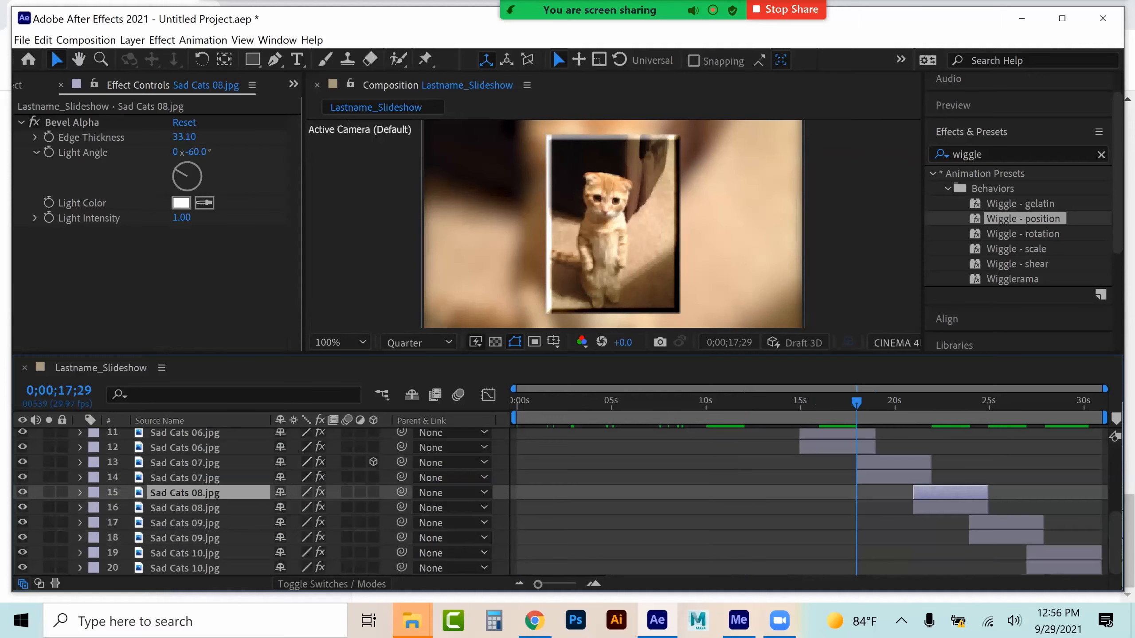
key("space")
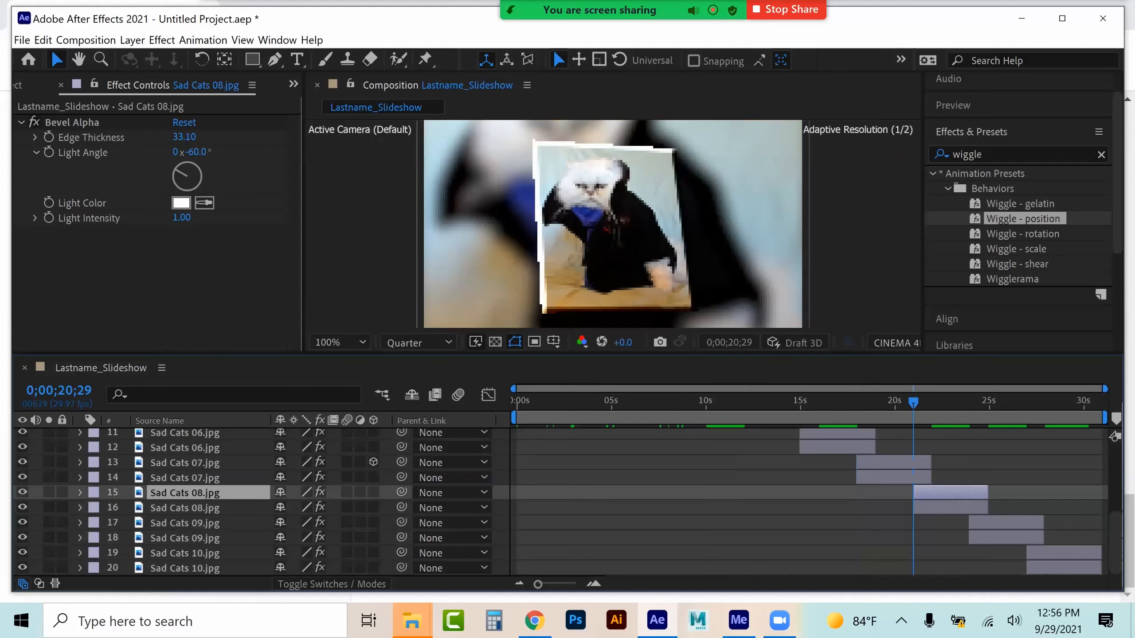
left_click(184, 523)
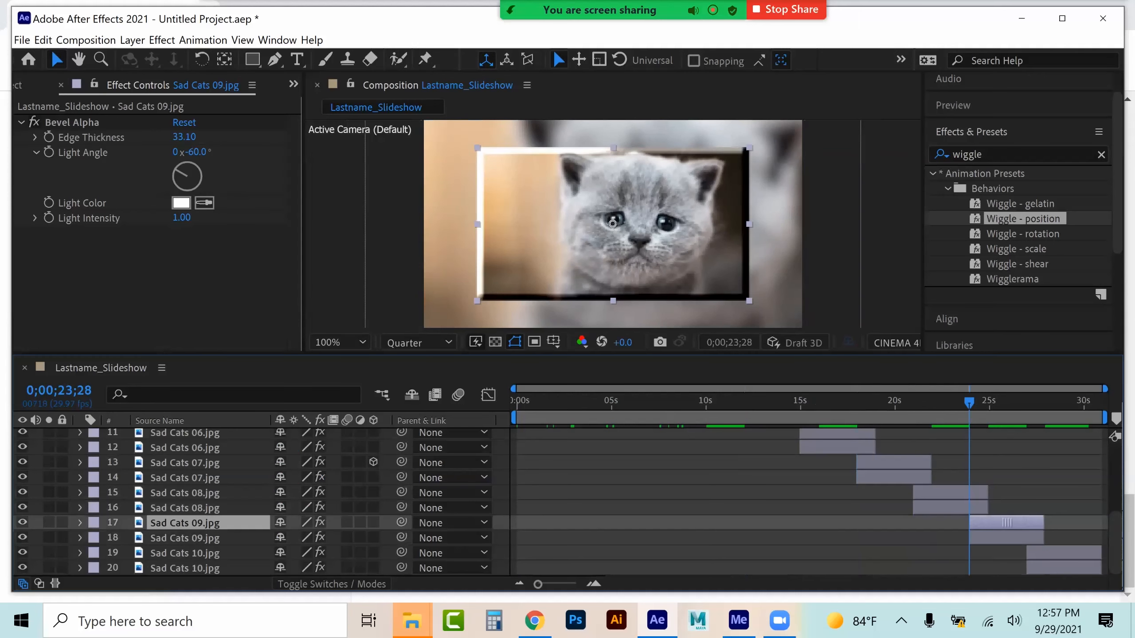
left_click(373, 523)
left_click(80, 523)
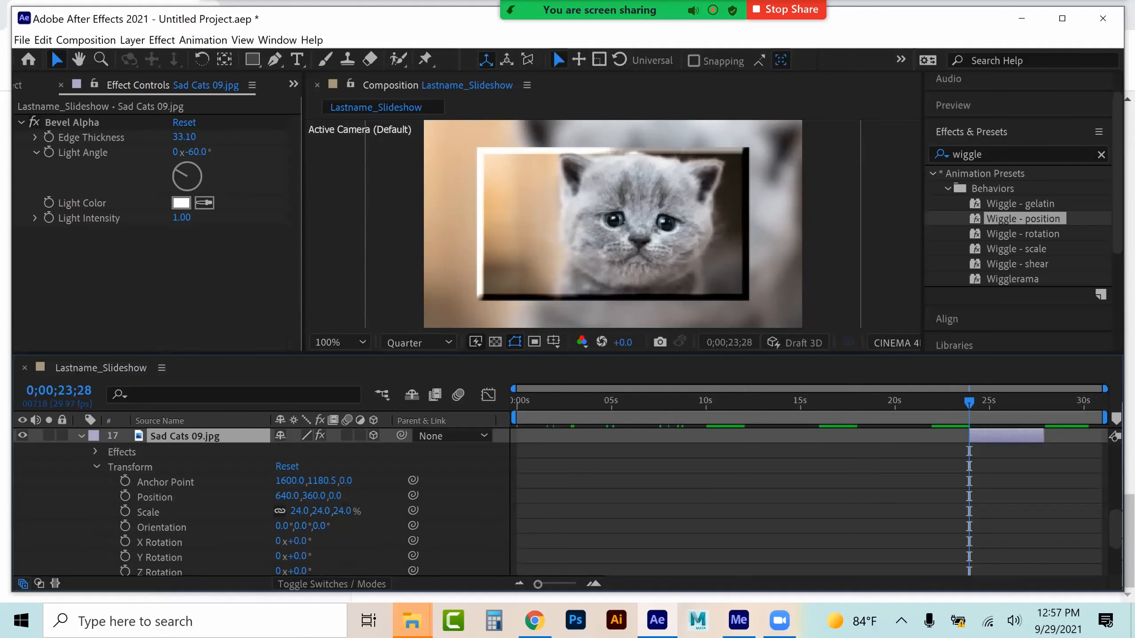
left_click(160, 542)
left_click(160, 571, "shift")
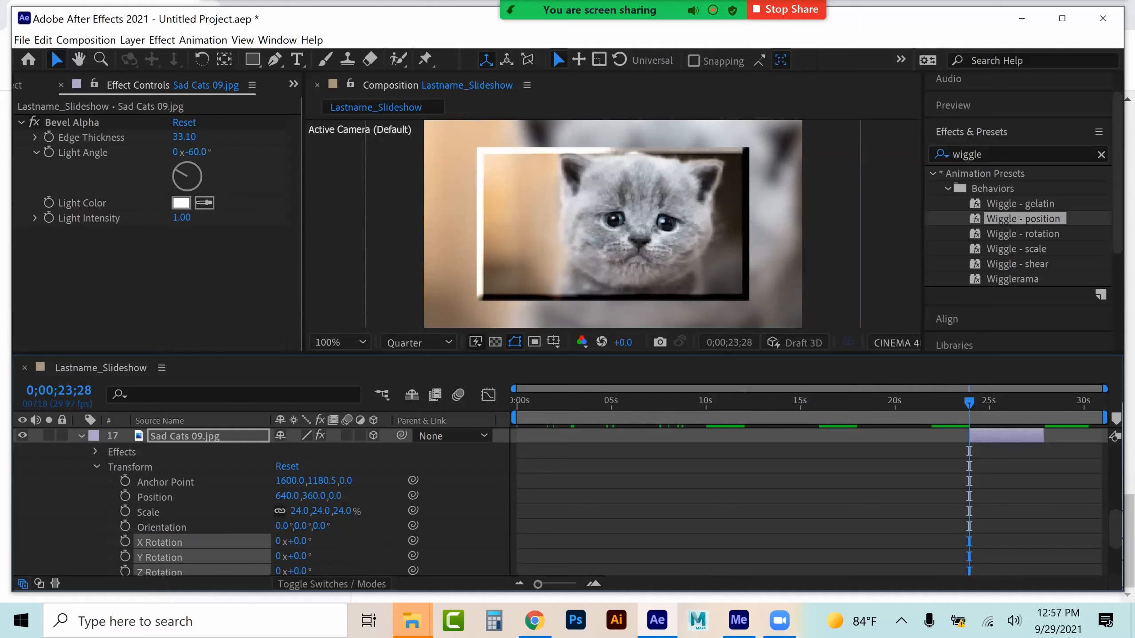
key("ctrl+v")
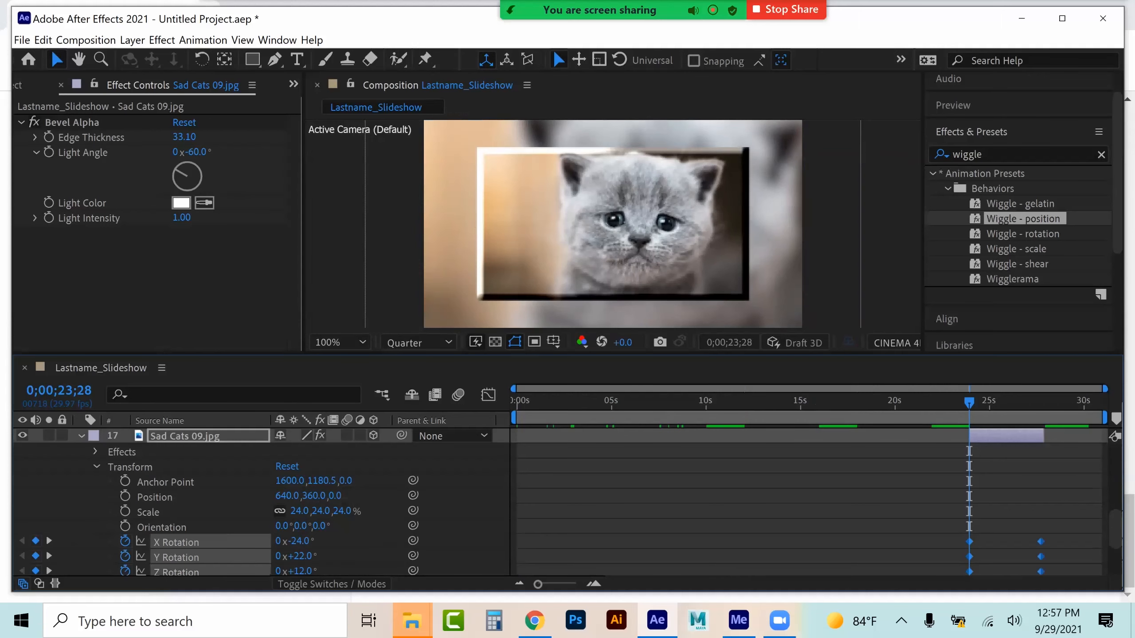
left_click(81, 435)
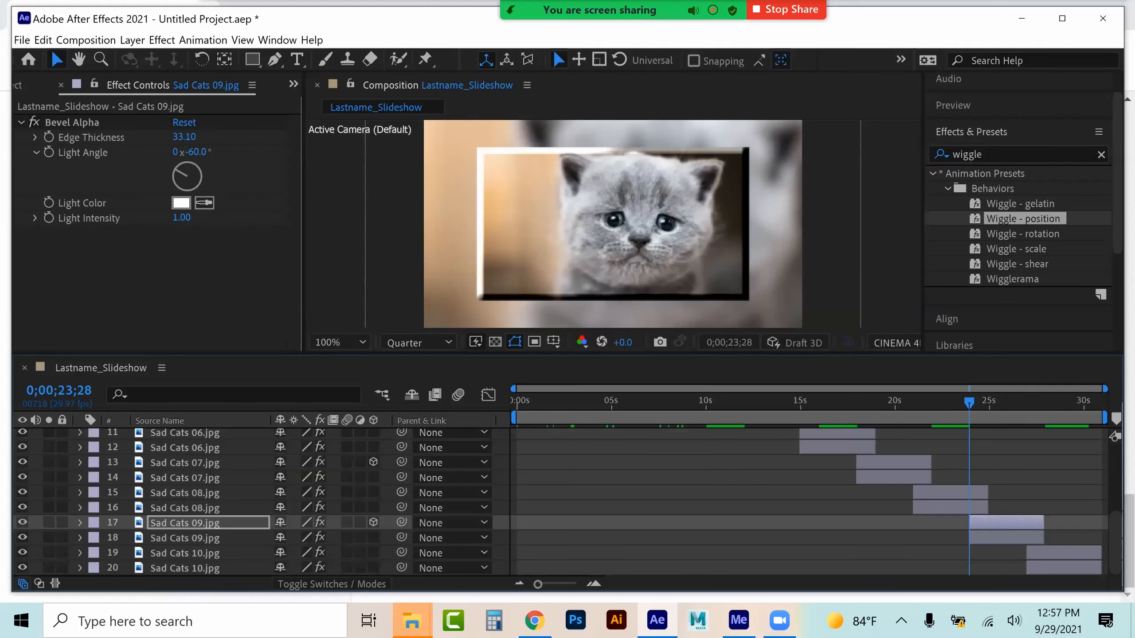
Copy the X, Y and Z Rotation keyframes from the upper Sad Cats 02 layer, starting at 0;00;03;01
scroll(254, 503, "up", 5)
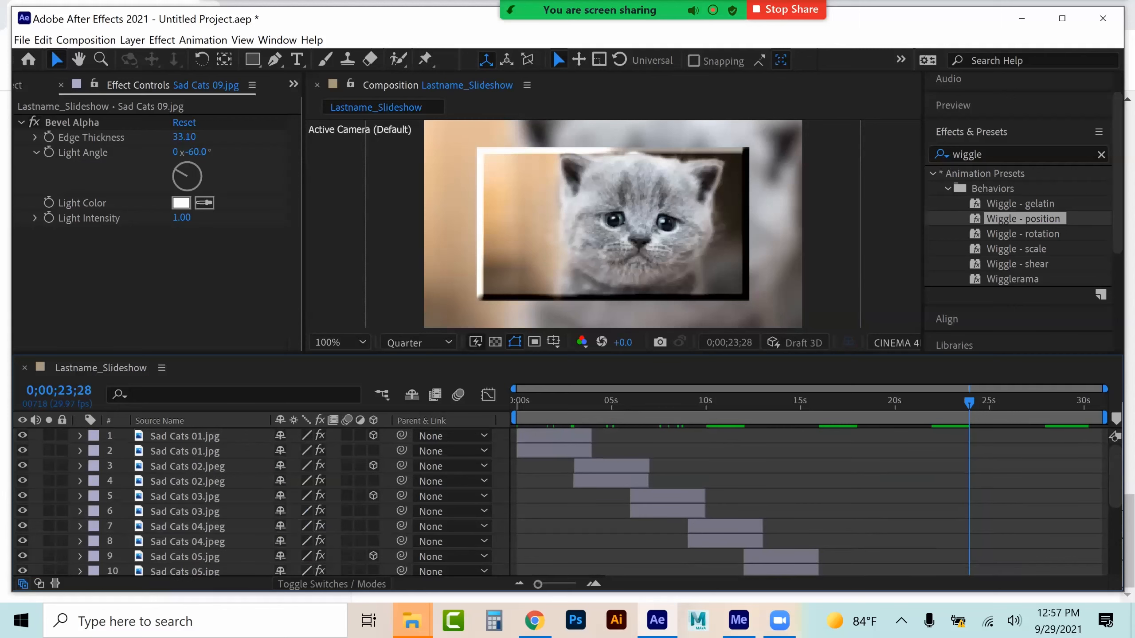
left_click(188, 466)
left_click_drag(611, 466, 610, 466)
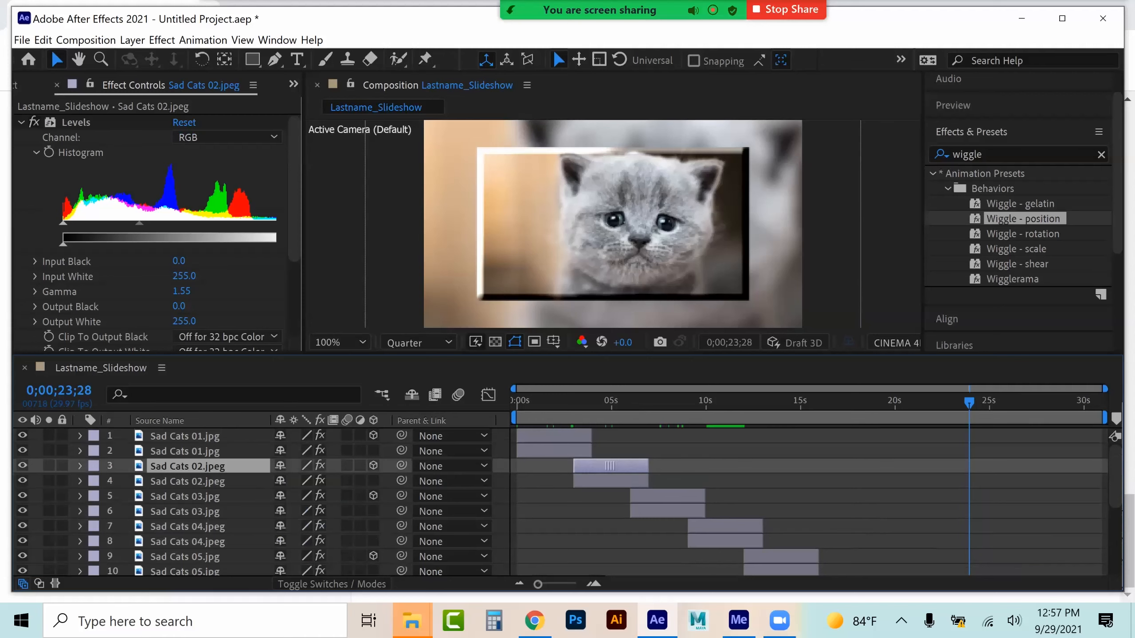
left_click(659, 496)
left_click(606, 399)
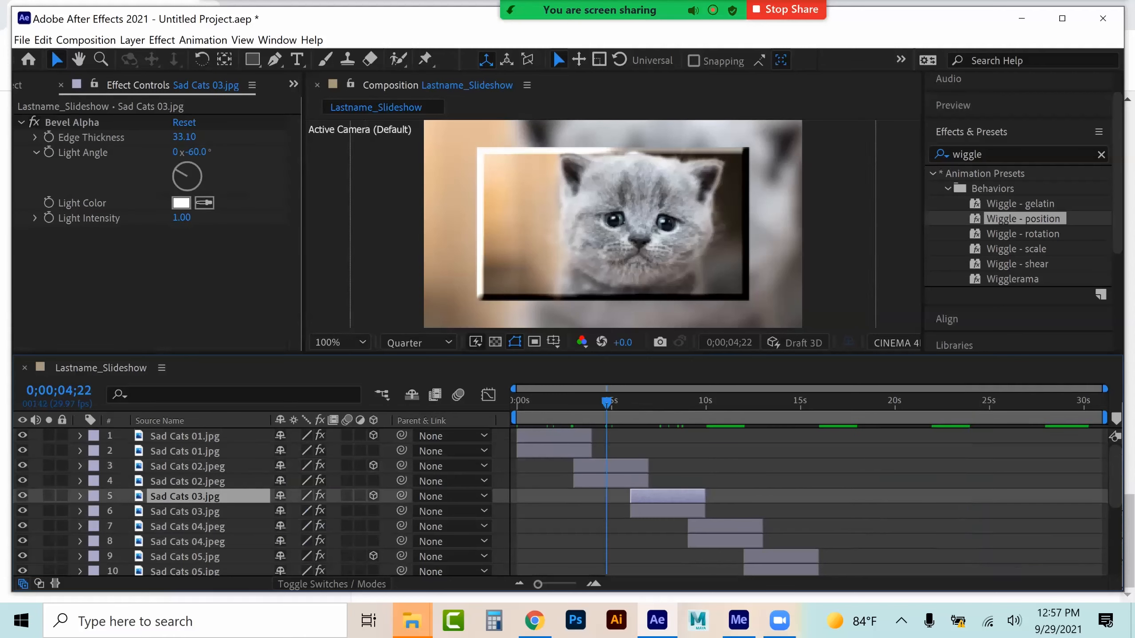
left_click_drag(613, 466, 615, 466)
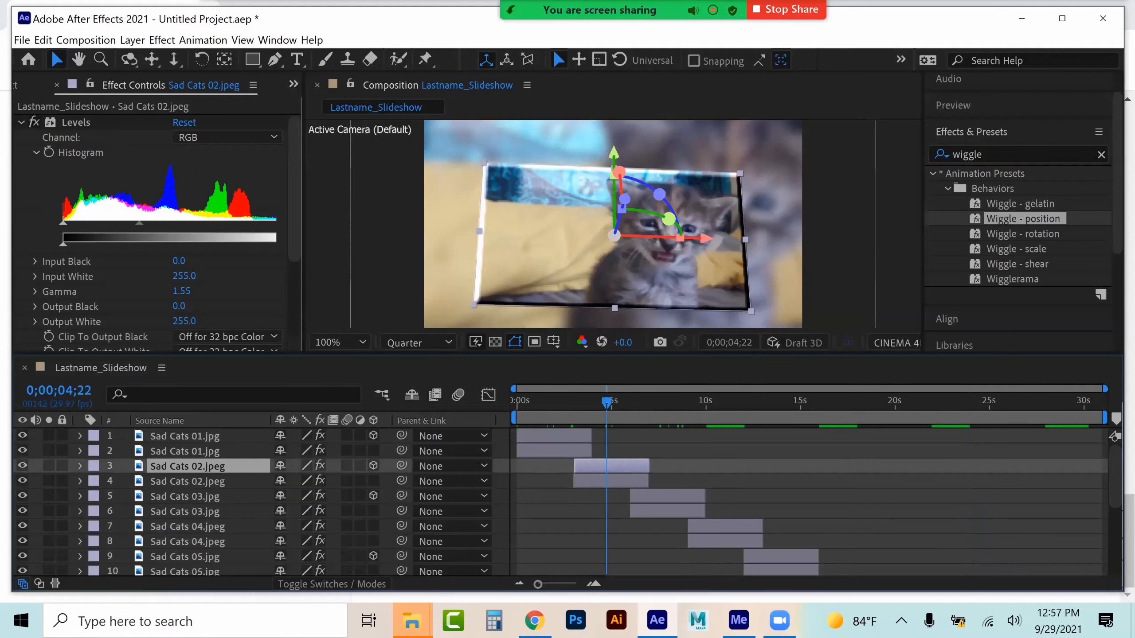
left_click(80, 466)
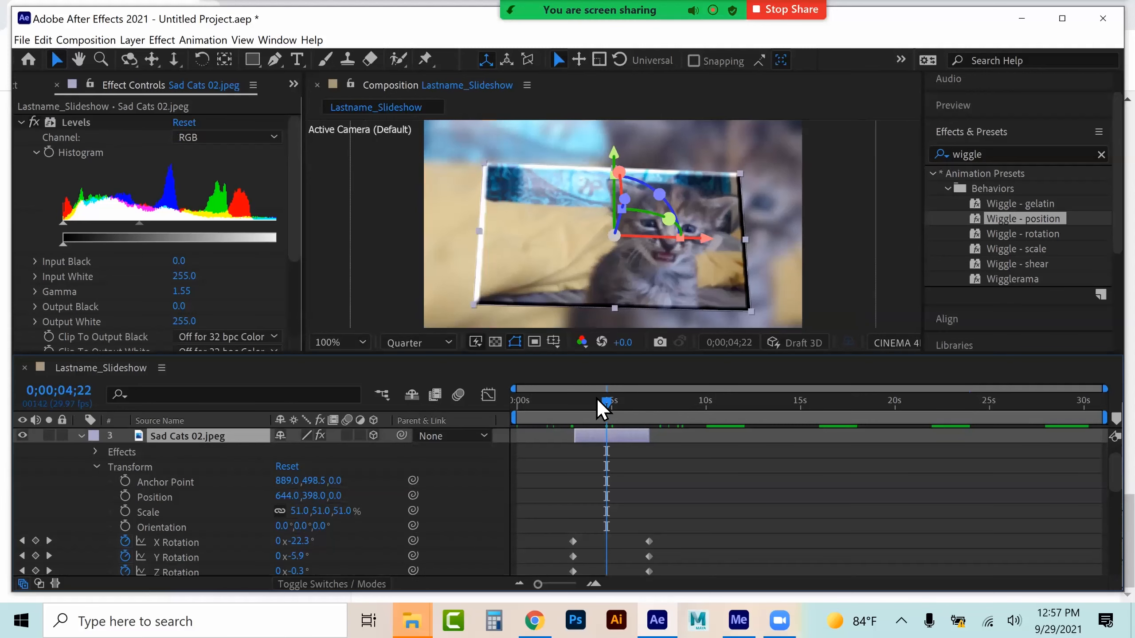
left_click_drag(597, 400, 575, 398)
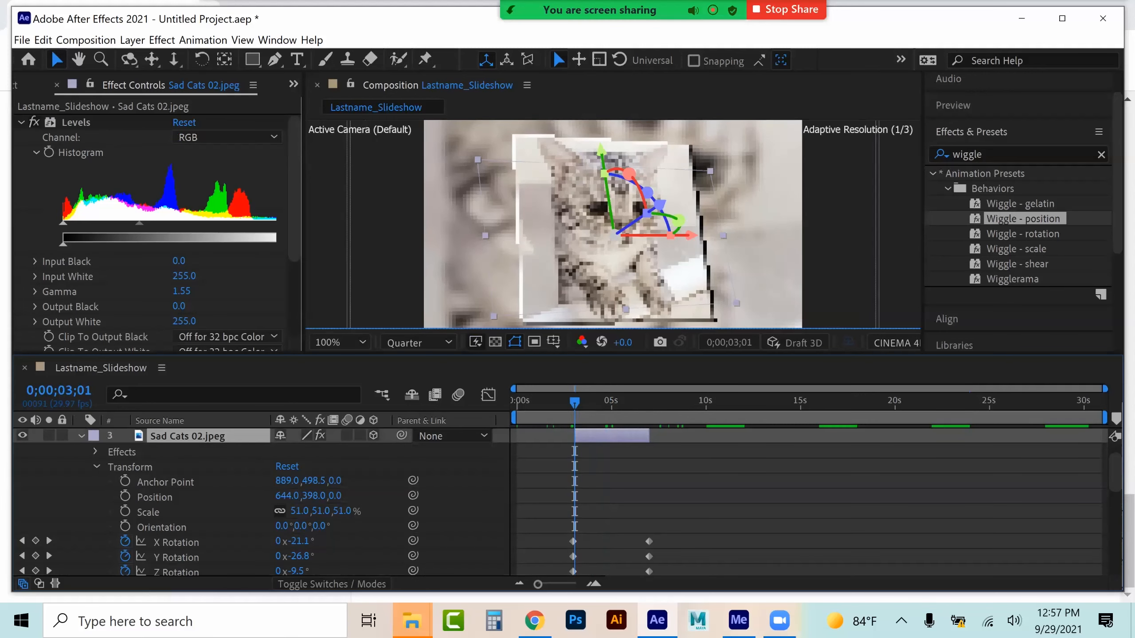
left_click(176, 542)
left_click(175, 572, "shift")
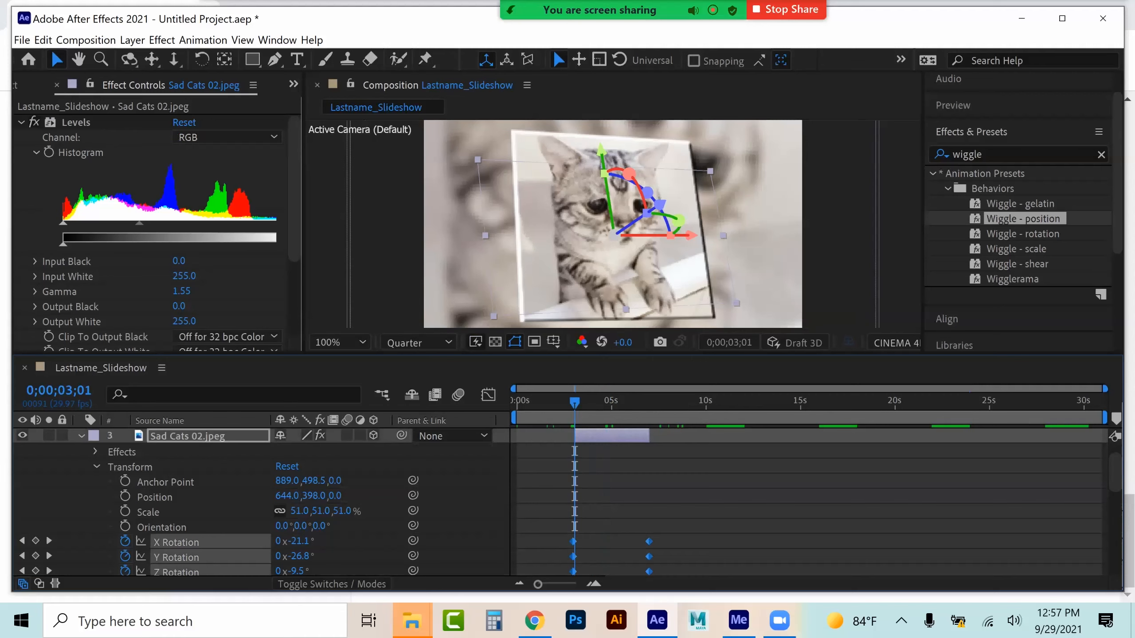
left_click(81, 435)
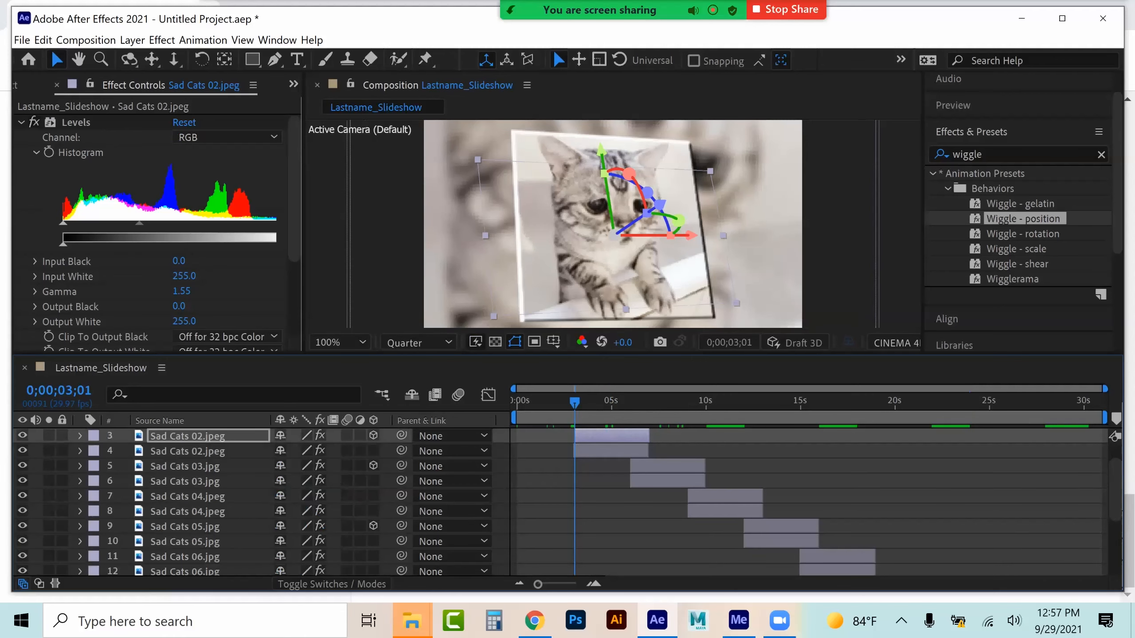
Make the upper Sad Cats 04 layer 3D and paste the rotation keyframes at its start, 0;00;09;02
left_click(185, 466)
left_click(188, 496)
left_click(729, 399)
left_click_drag(732, 399, 692, 399)
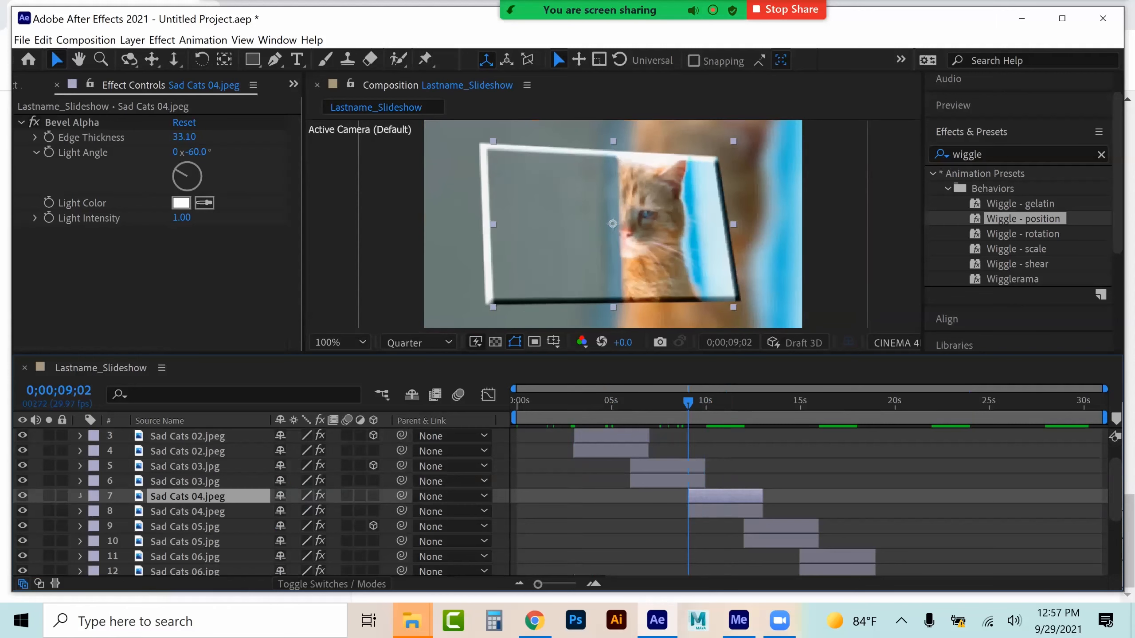
left_click(80, 496)
scroll(260, 500, "down", 1)
scroll(259, 500, "up", 1)
left_click(373, 463)
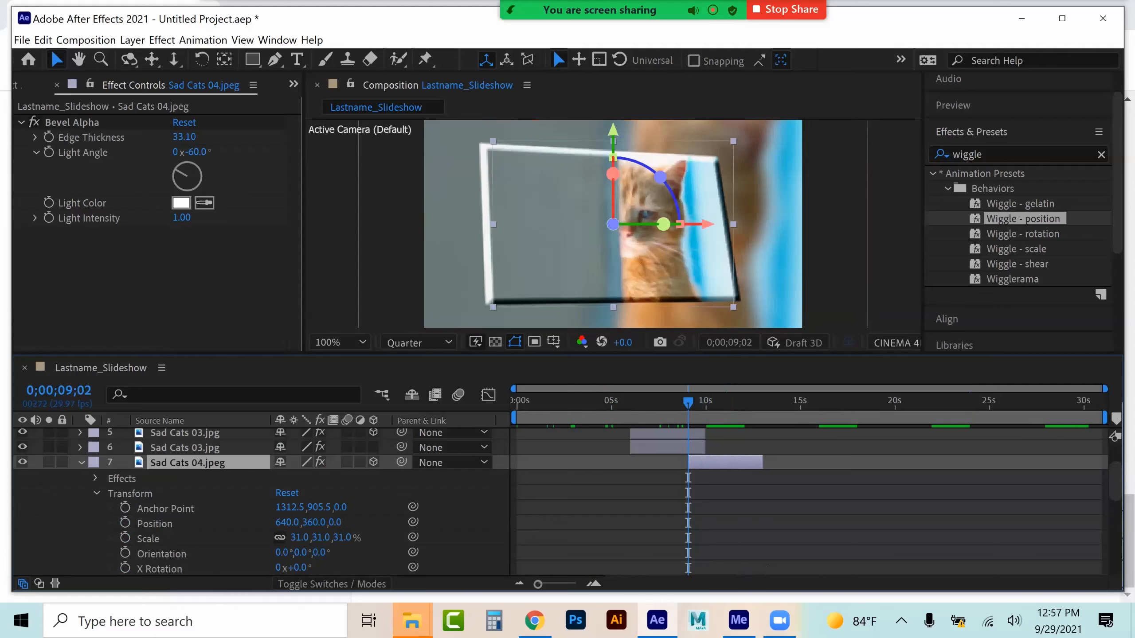
scroll(259, 505, "down", 1)
left_click(160, 524)
left_click(159, 554, "shift")
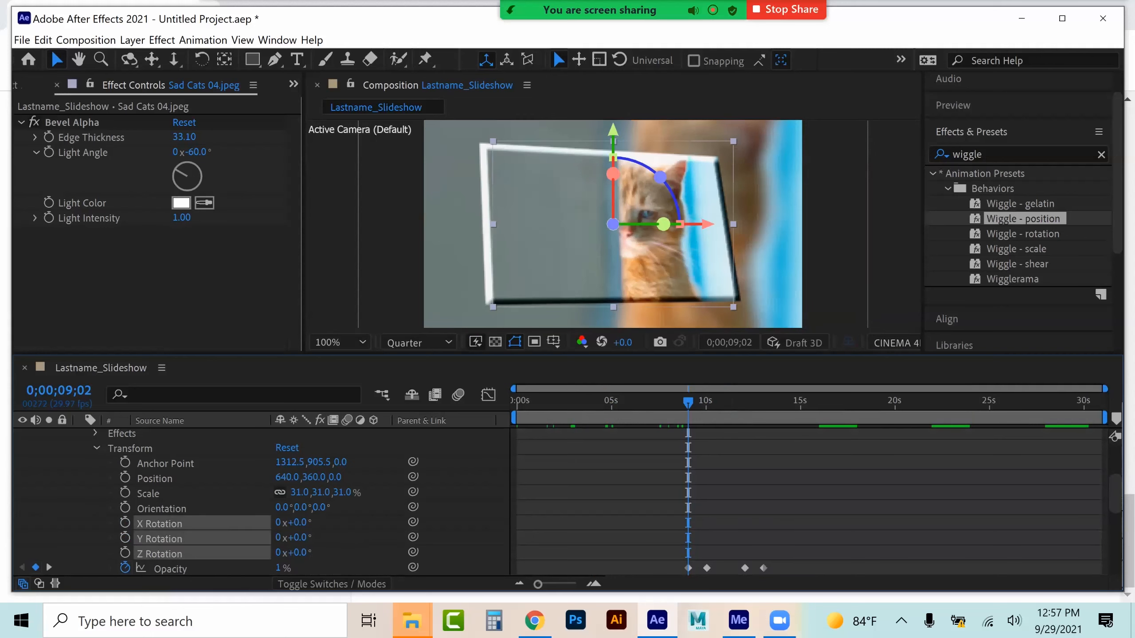
key("ctrl+v")
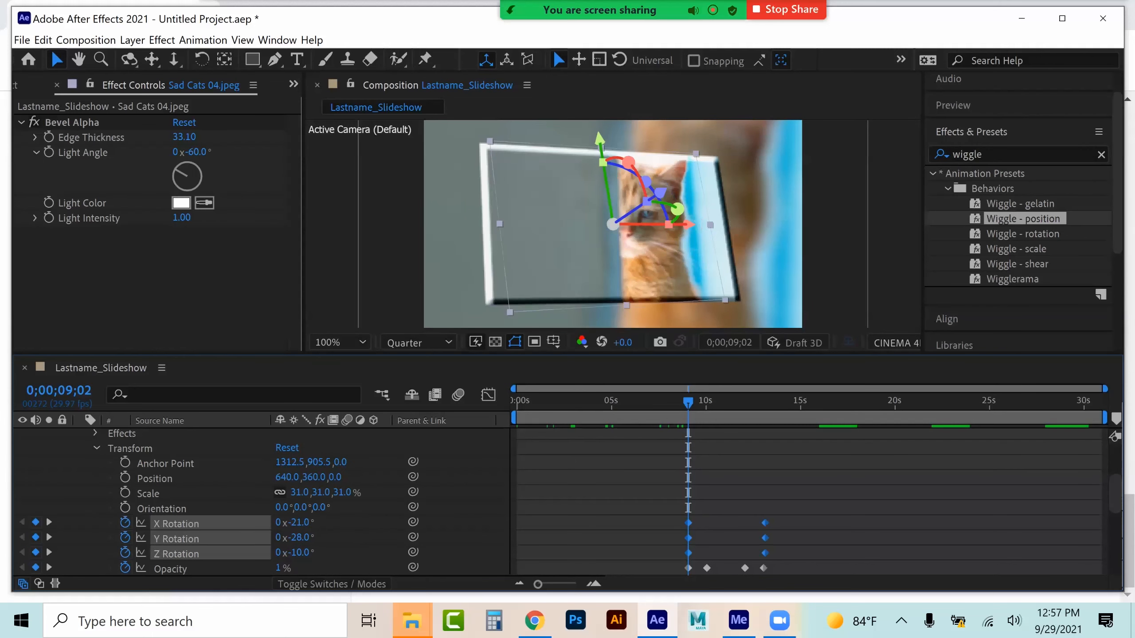
left_click(81, 491)
left_click(97, 448)
scroll(97, 451, "up", 2)
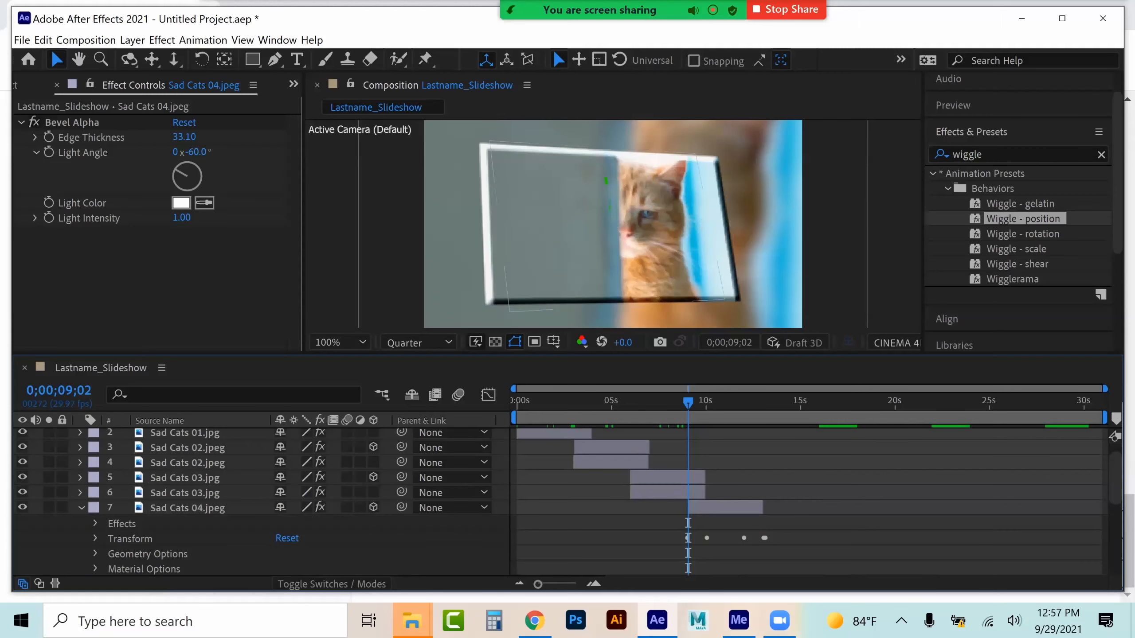
left_click(81, 508)
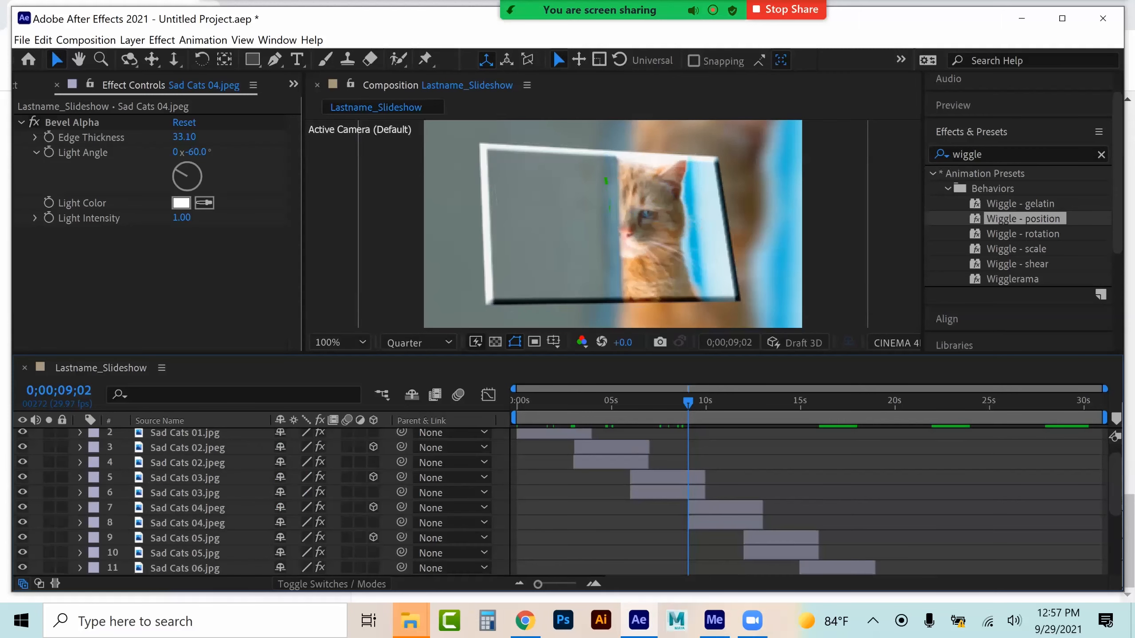
Make the upper Sad Cats 06 layer 3D and paste the rotation keyframes at its start, 0;00;15;00
left_click(184, 538)
scroll(261, 501, "down", 1)
left_click_drag(691, 399, 799, 401)
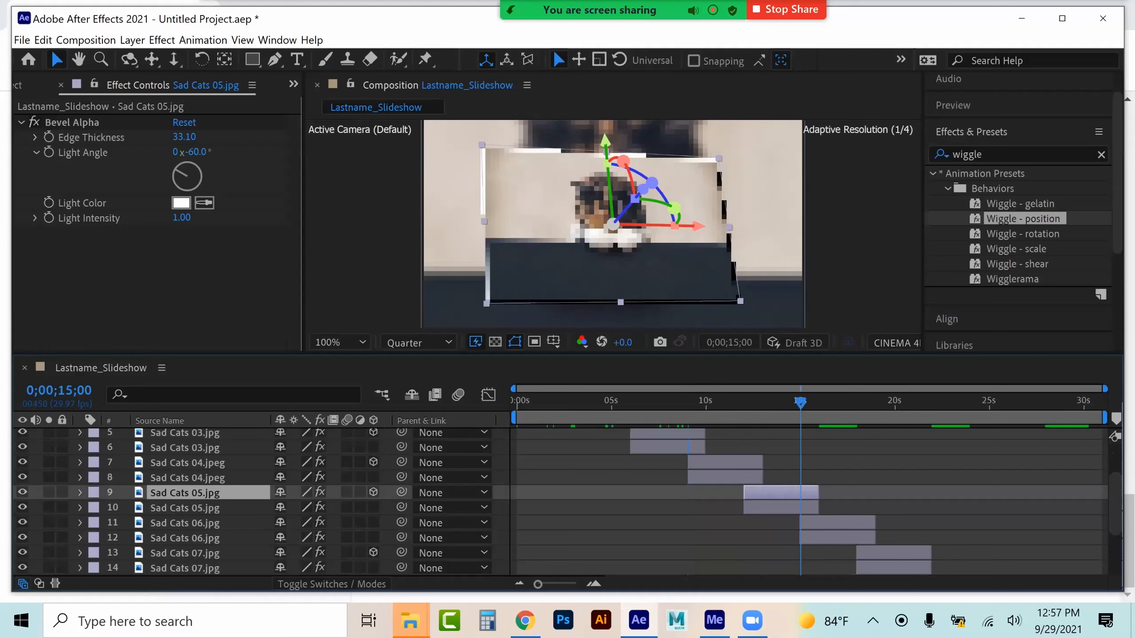
left_click(184, 523)
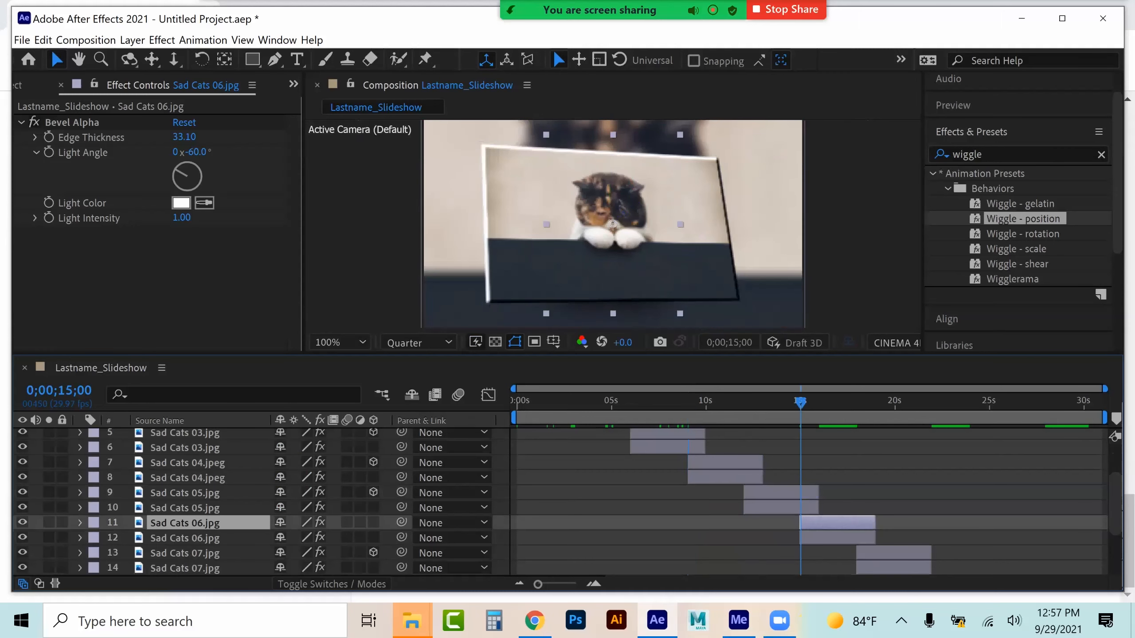
left_click(373, 523)
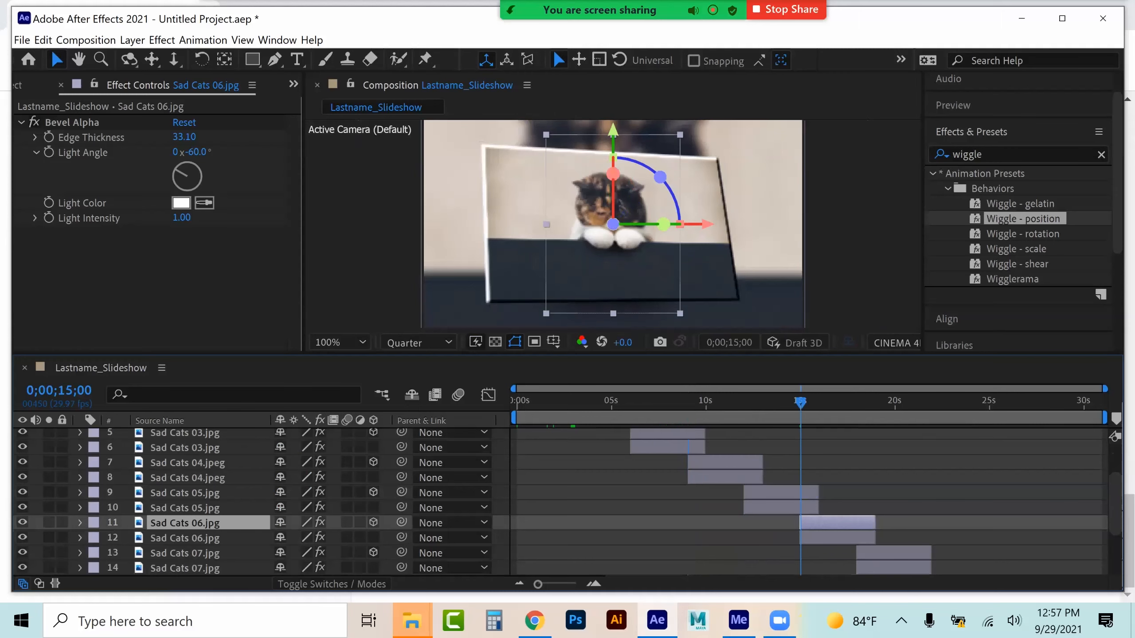
left_click(80, 522)
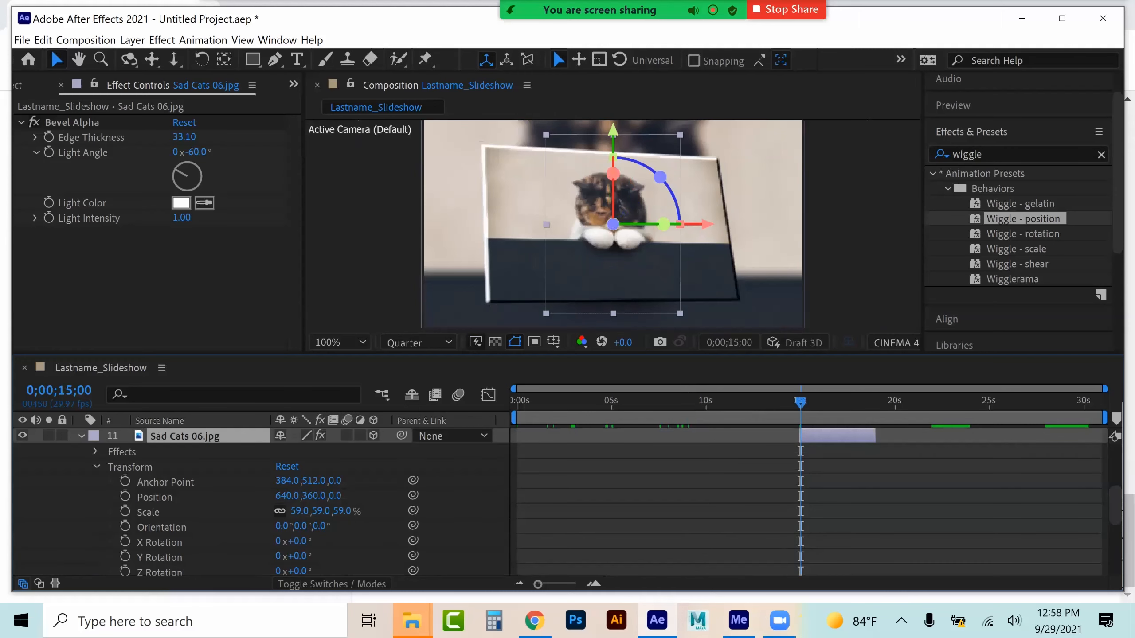
left_click(160, 542)
left_click(159, 571, "shift")
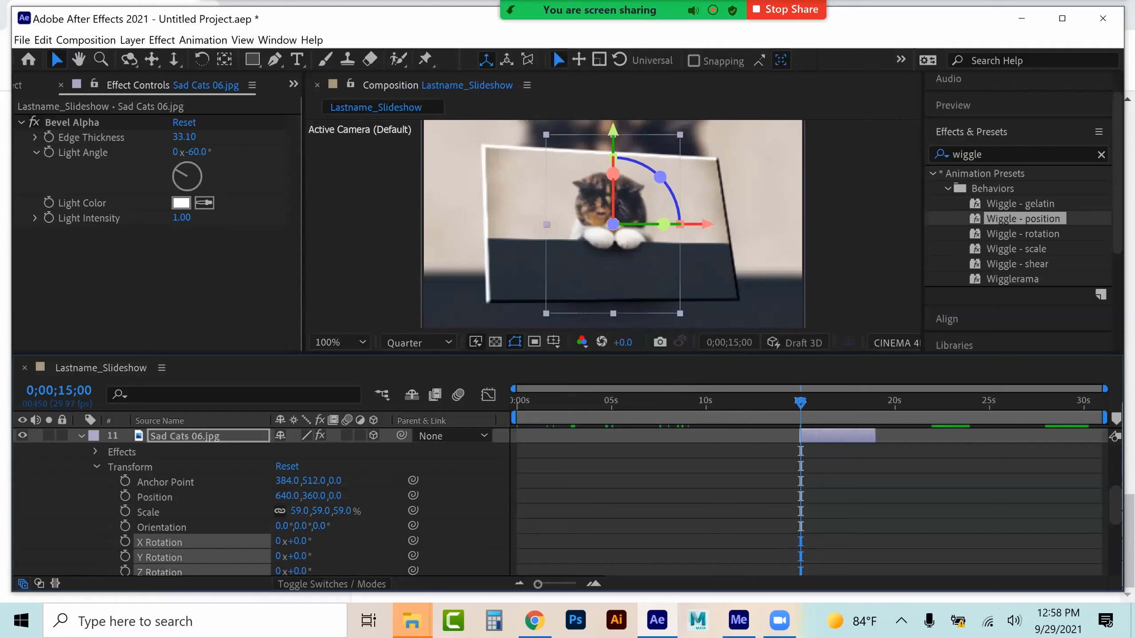
key("ctrl+v")
left_click(96, 466)
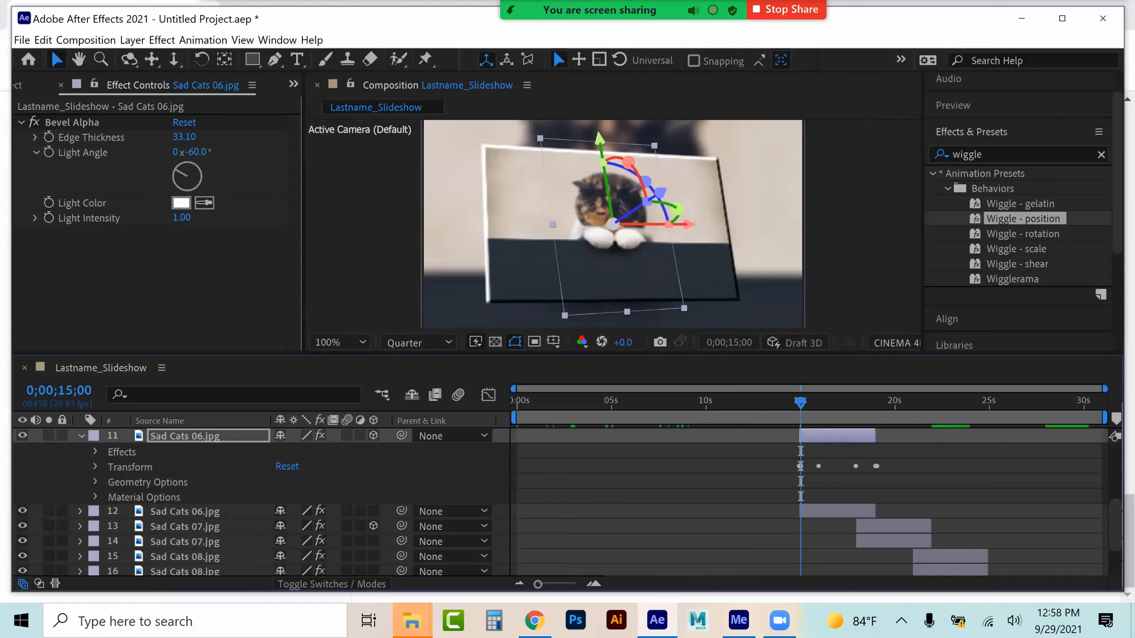
left_click(80, 436)
left_click(896, 401)
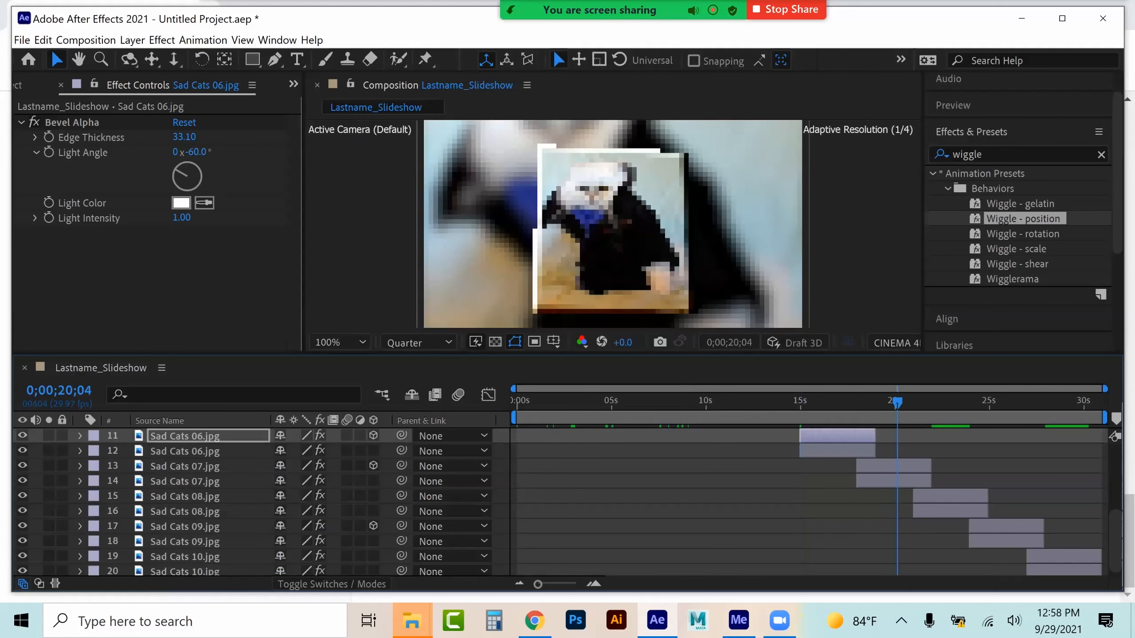
Make the upper Sad Cats 08 layer 3D and paste the rotation keyframes at its start, 0;00;20;29
left_click(953, 401)
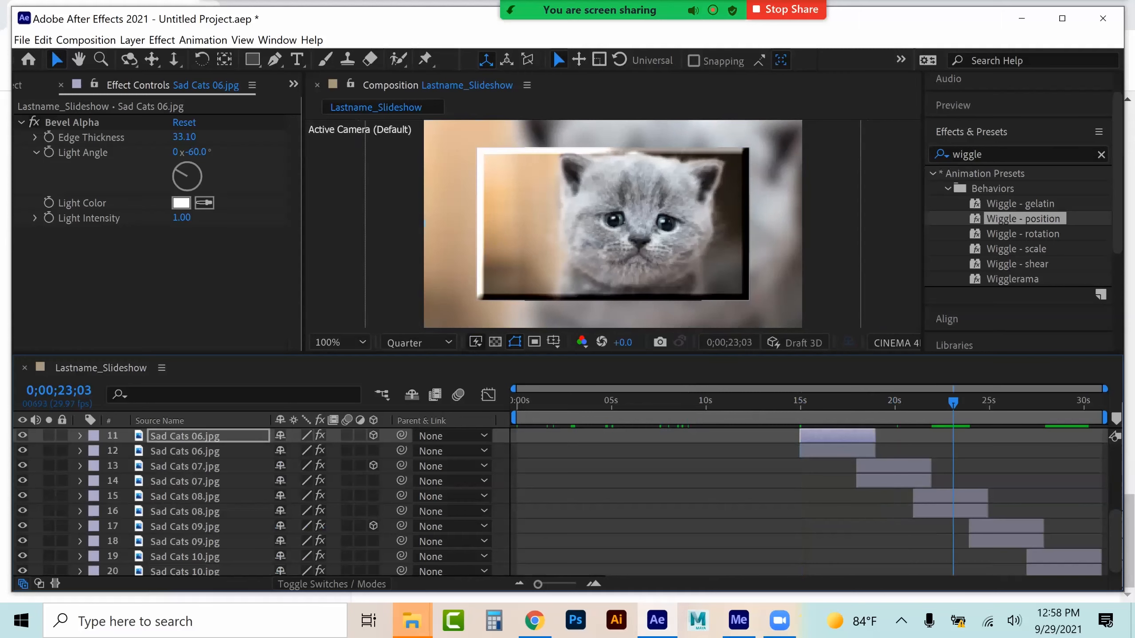
left_click(952, 496)
left_click(931, 401)
key("i")
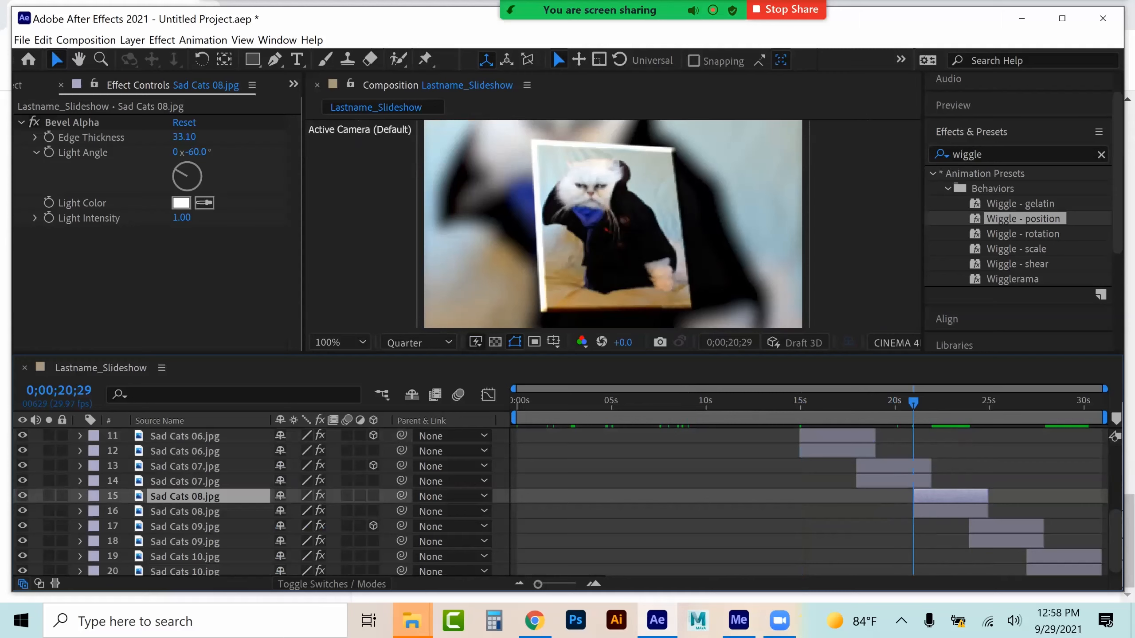
left_click(373, 495)
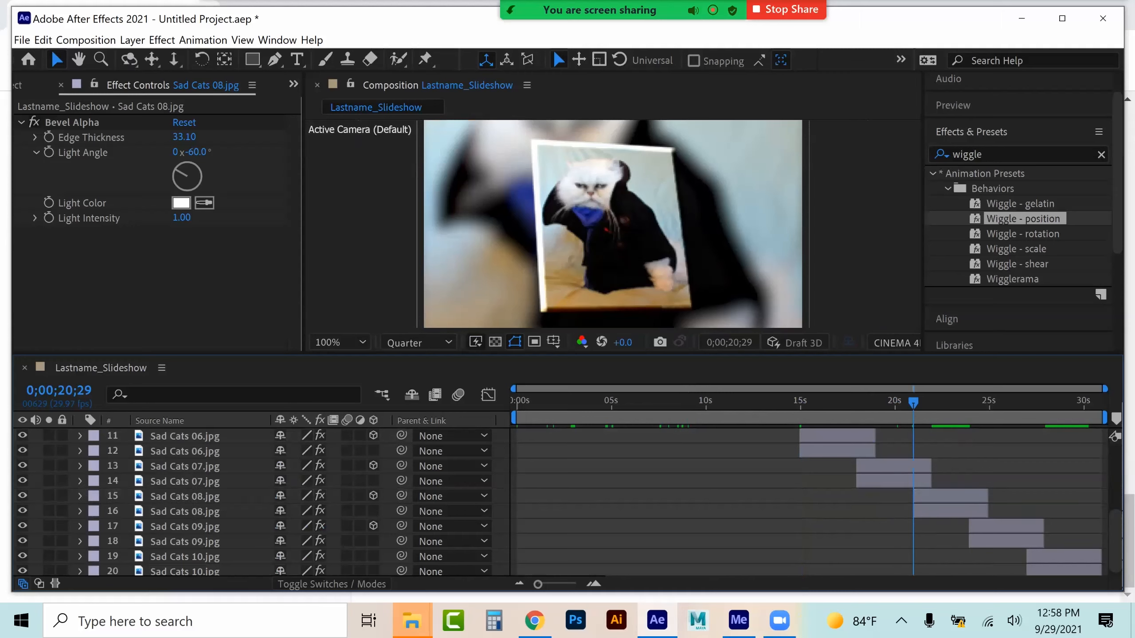
left_click(80, 496)
left_click(159, 542)
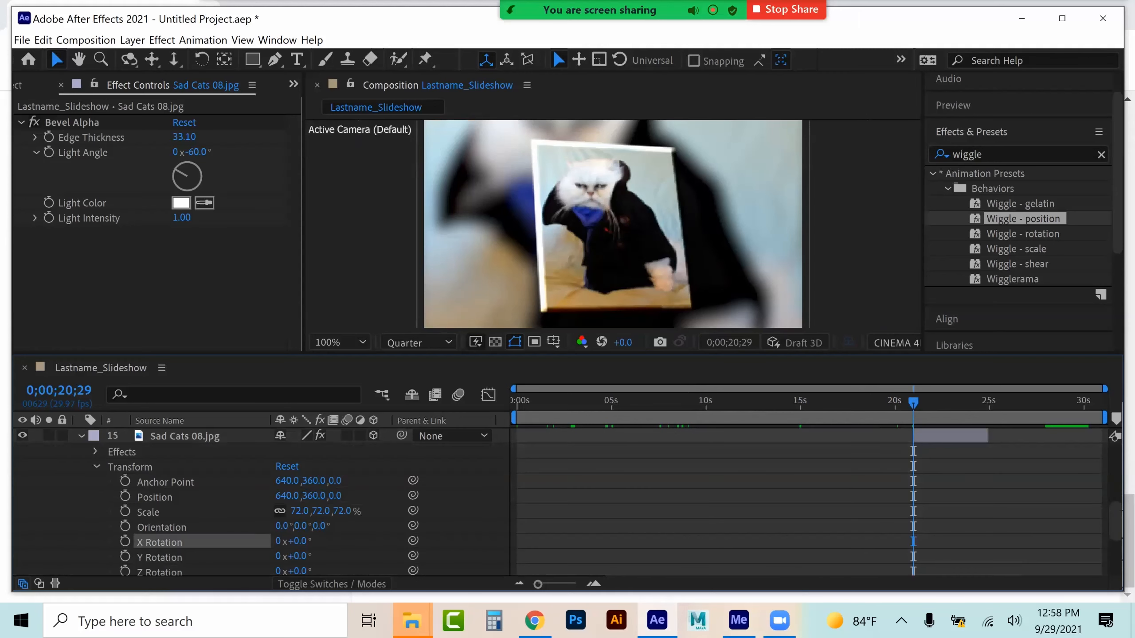
left_click(159, 571, "shift")
key("ctrl+v")
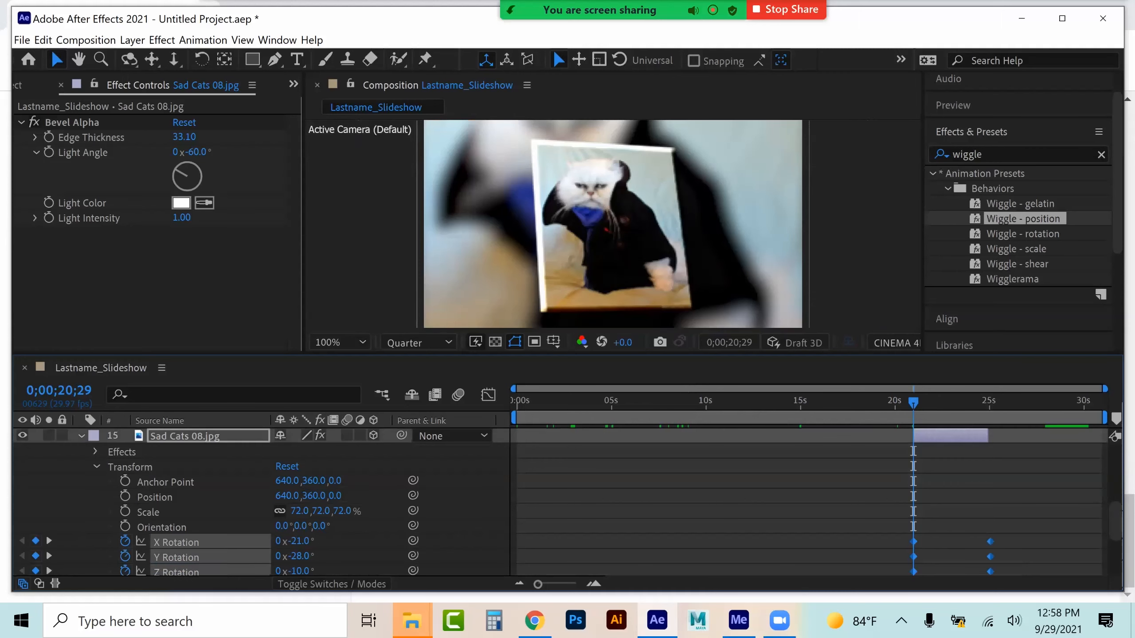
left_click(96, 467)
left_click(80, 436)
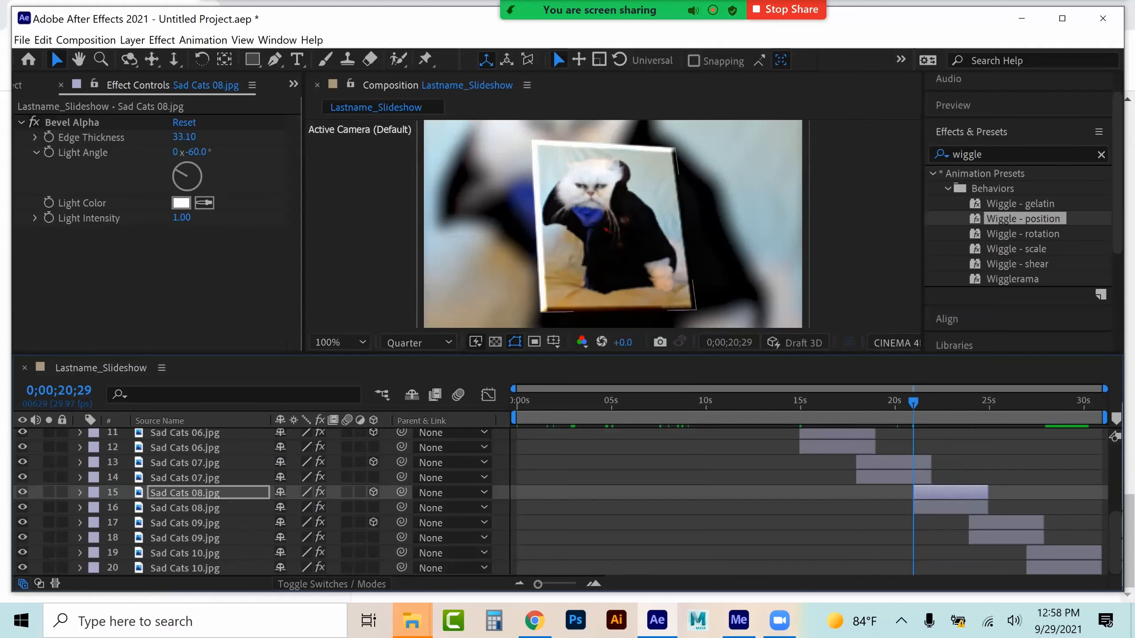
Make the upper Sad Cats 10 layer 3D and paste the rotation keyframes at its start, 0;00;26;29
left_click(1009, 402)
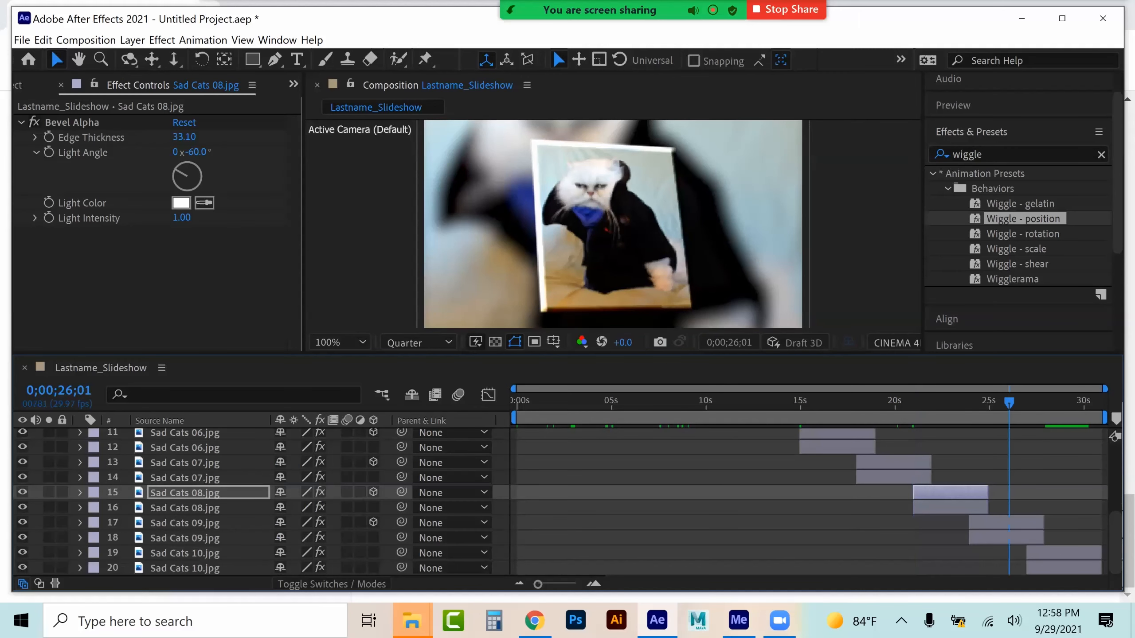
left_click(1071, 401)
left_click(643, 236)
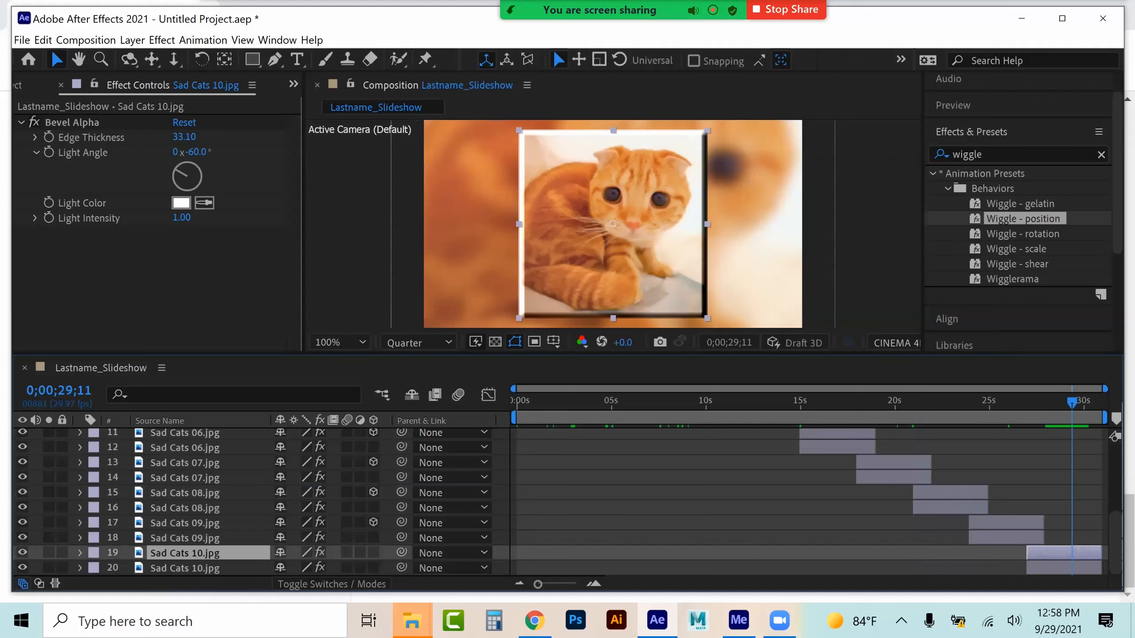
left_click_drag(1071, 402, 1027, 403)
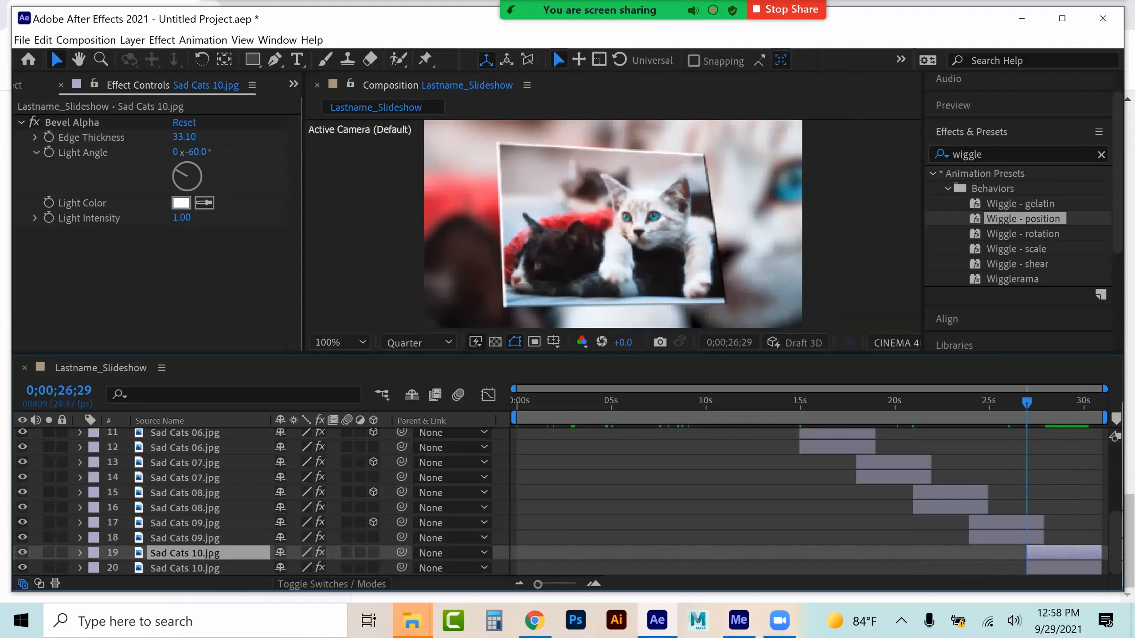
left_click(81, 552)
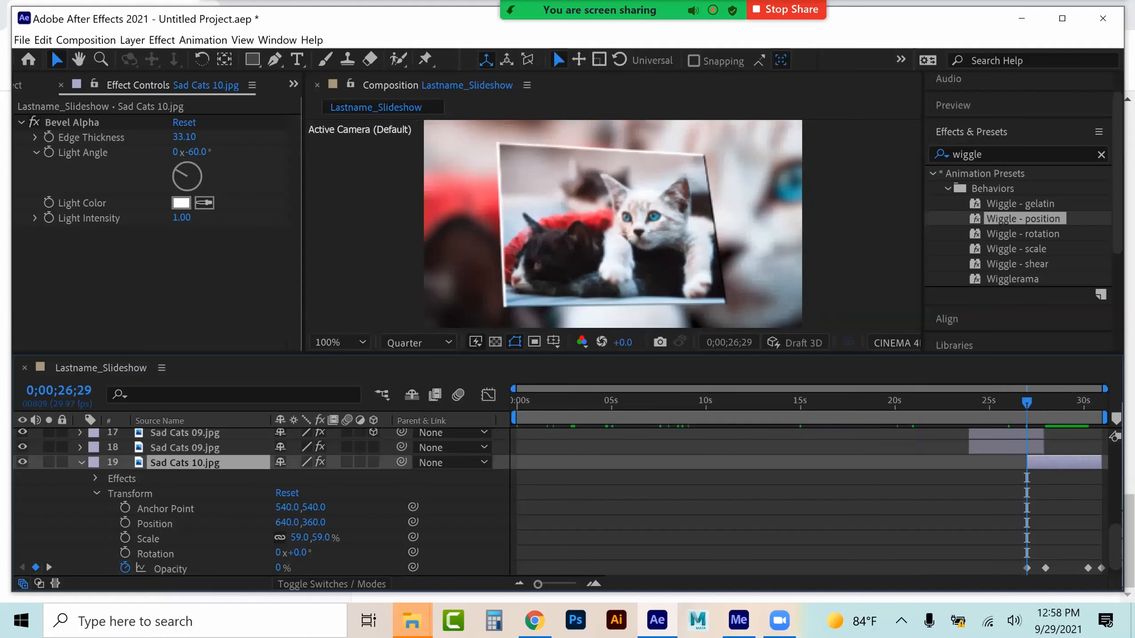
left_click(374, 462)
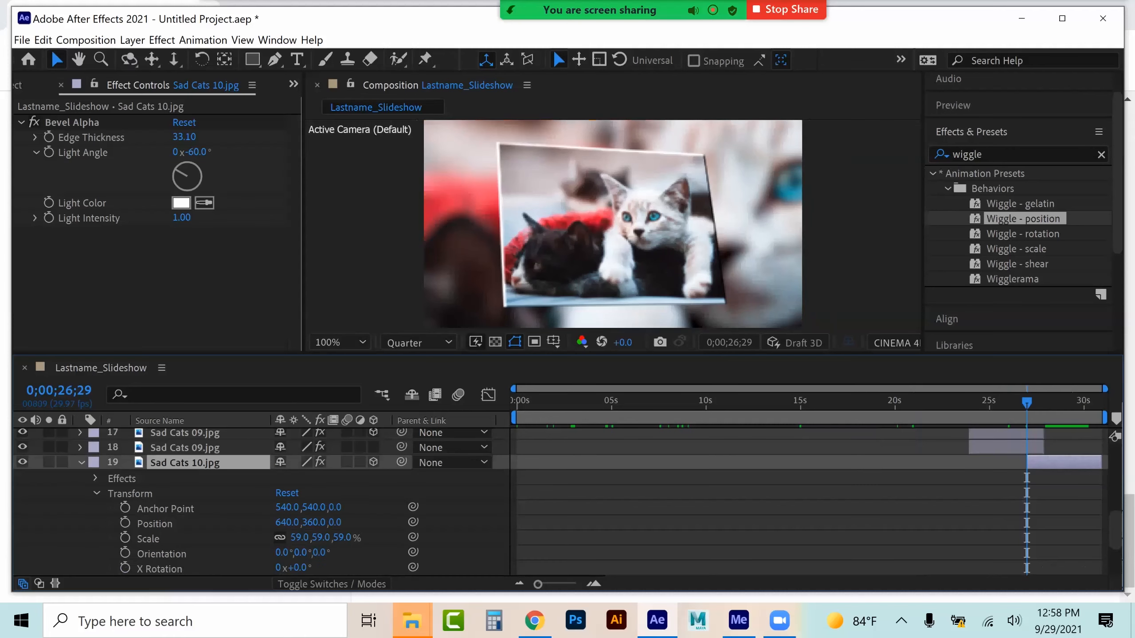
scroll(373, 462, "down", 1)
left_click(159, 524)
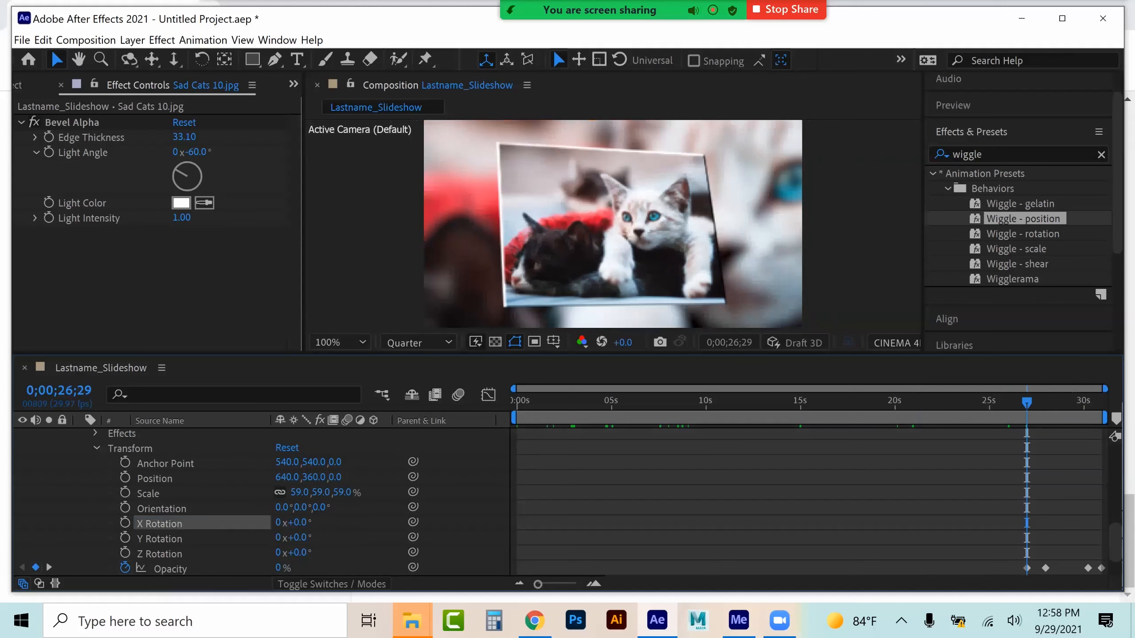
left_click(159, 554, "shift")
key("ctrl+v")
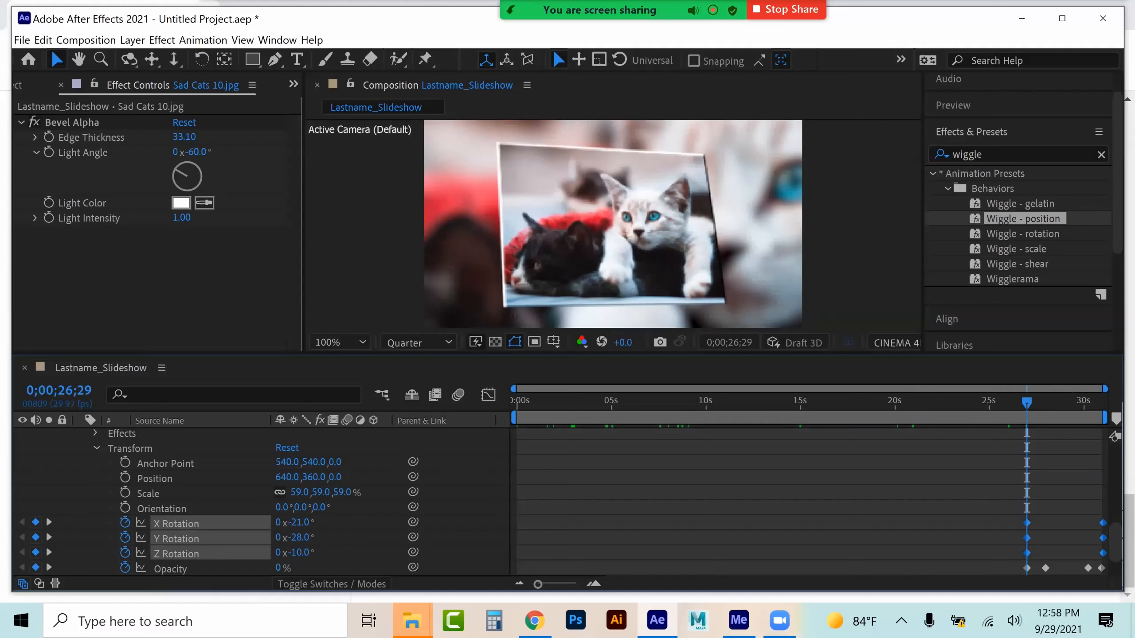
left_click(96, 448)
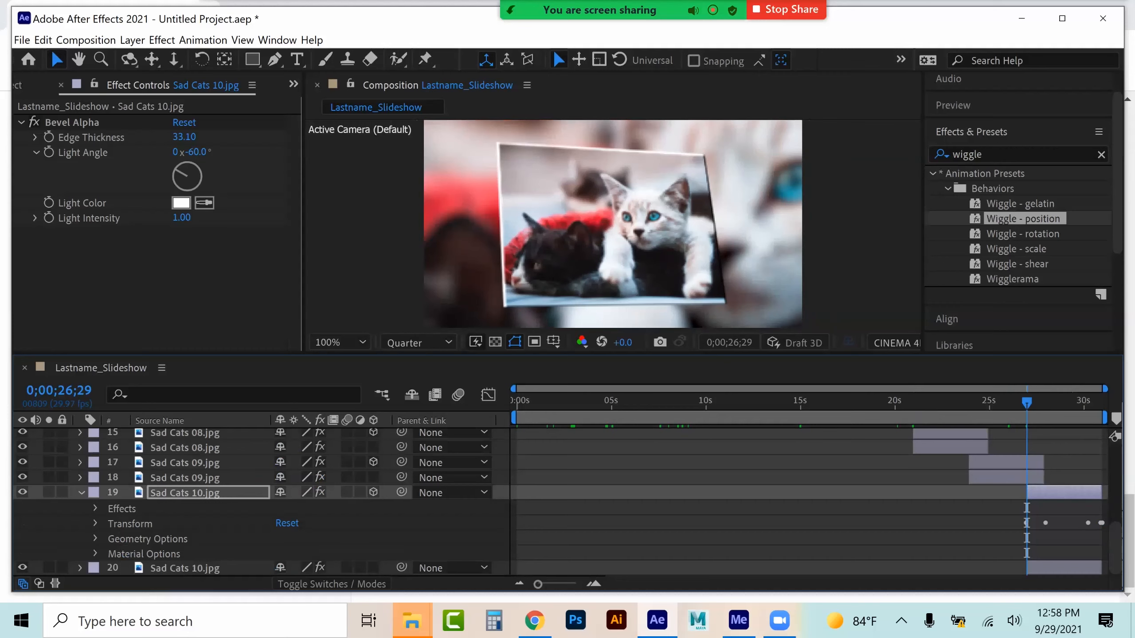
left_click(80, 492)
Play back the slideshow from the beginning to review the 3D rotations
left_click(574, 398)
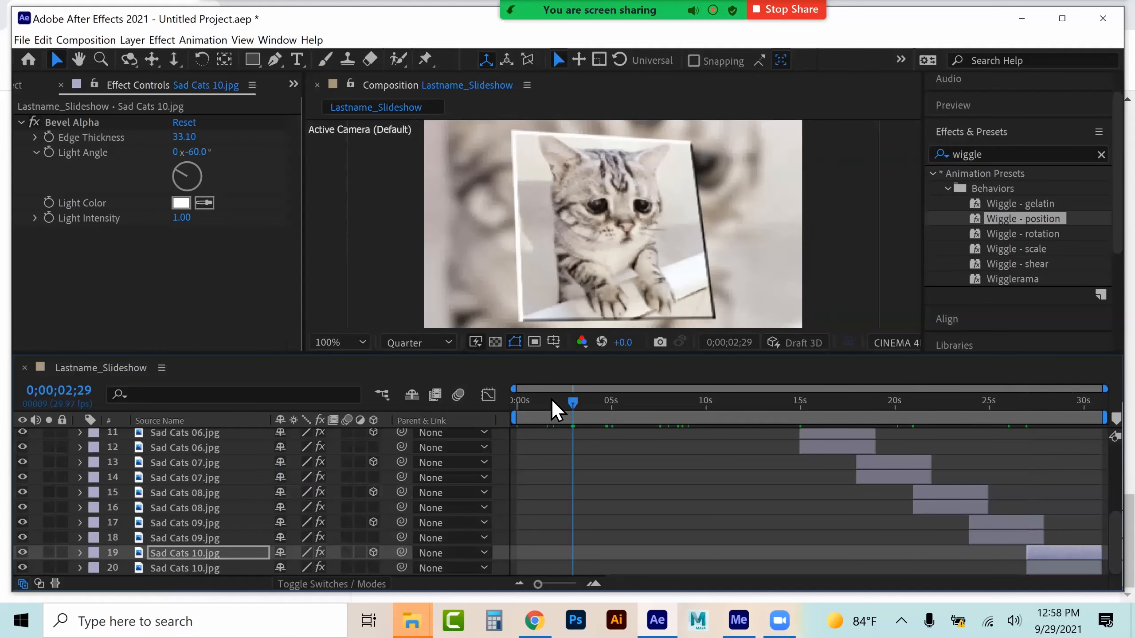
left_click_drag(569, 397, 496, 405)
key("space")
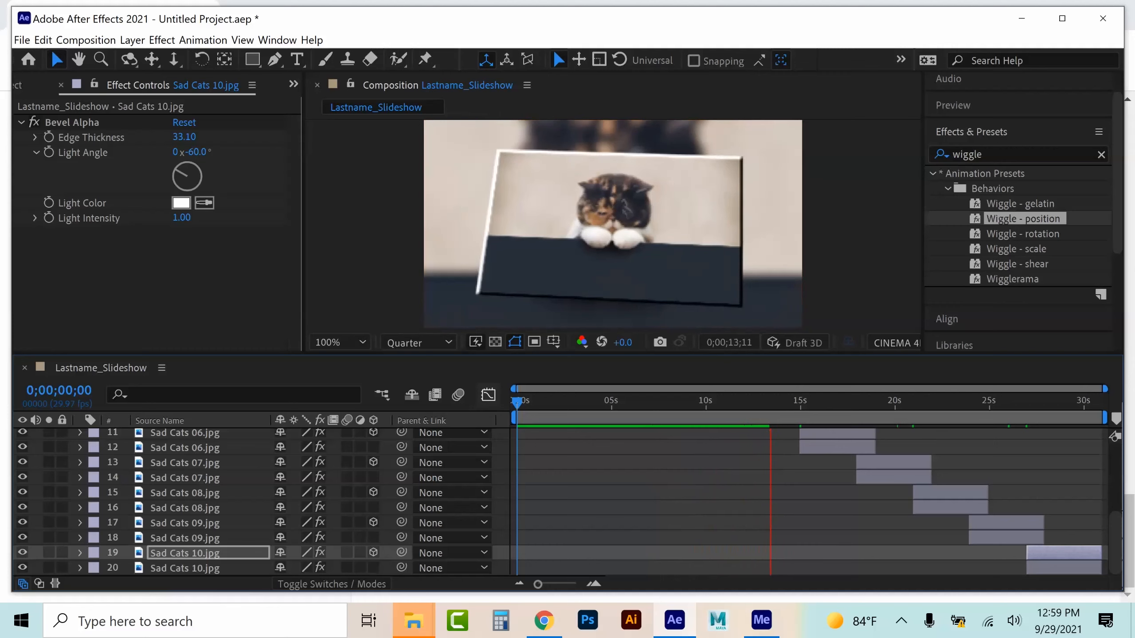
key("space")
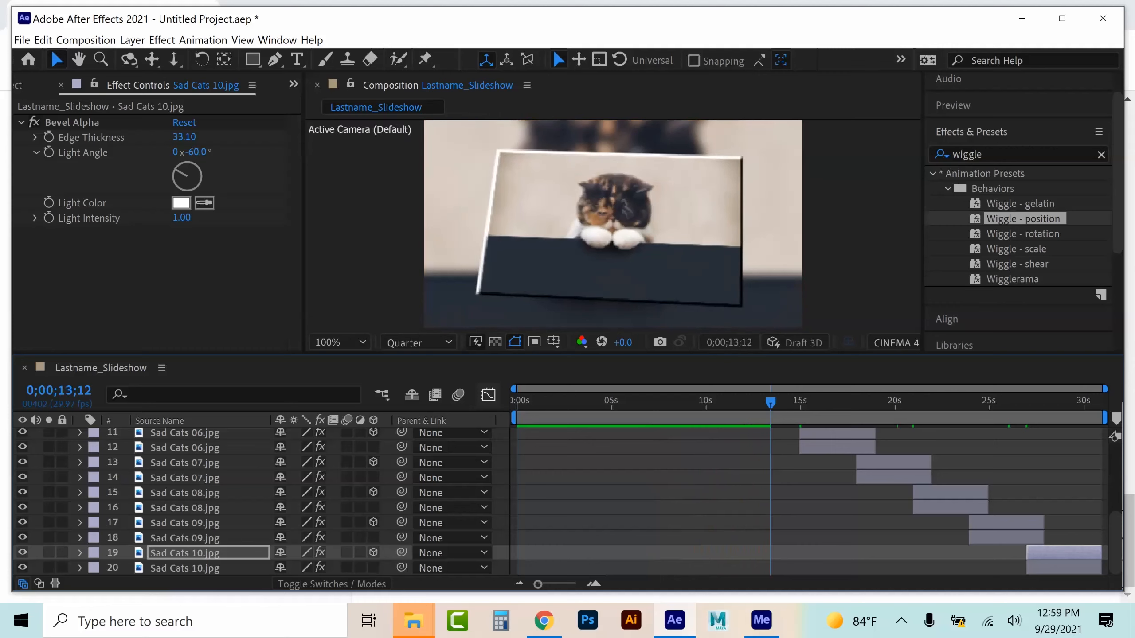
Cut the upper Sad Cats 04 layer out of the Lastname_Slideshow composition
scroll(260, 501, "up", 3)
scroll(585, 501, "up", 3)
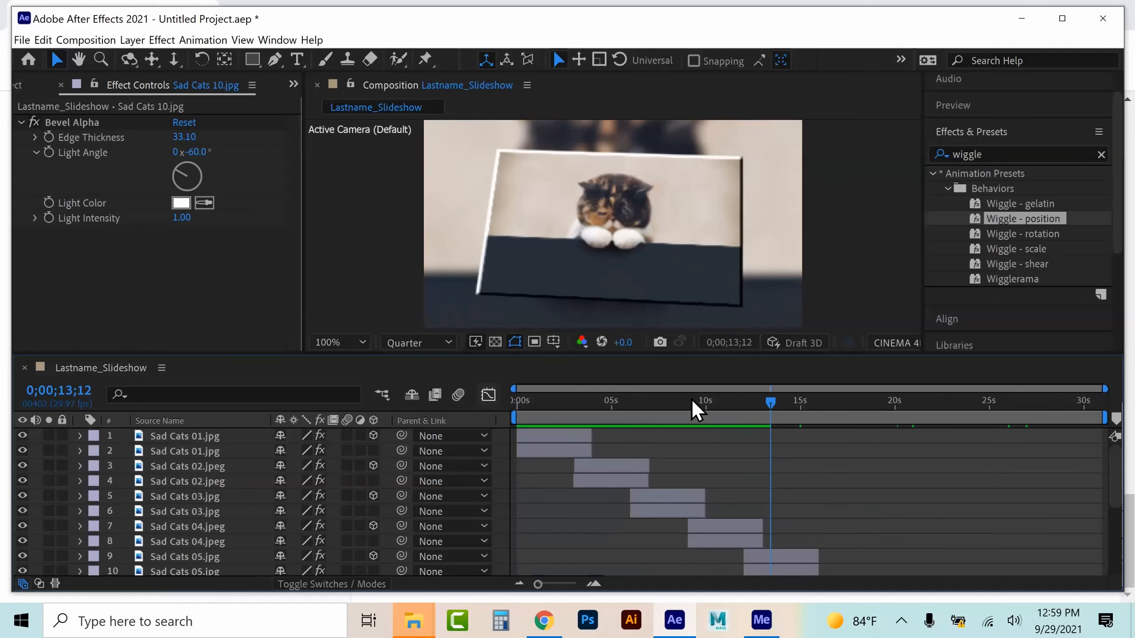
left_click(665, 404)
left_click(666, 496)
left_click(744, 404)
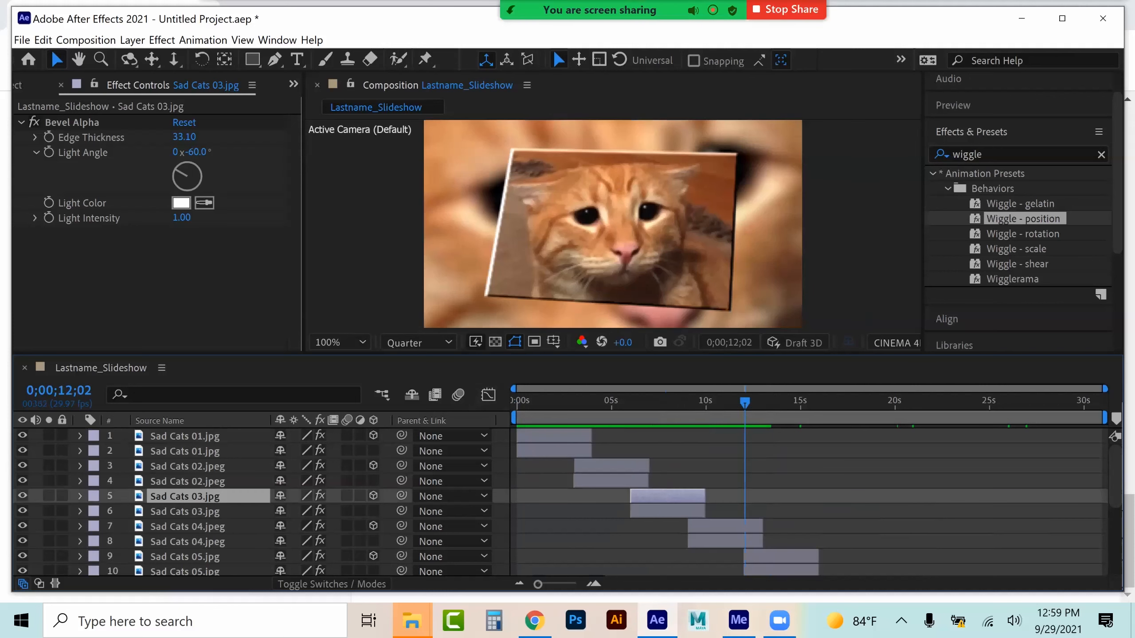
left_click(745, 526)
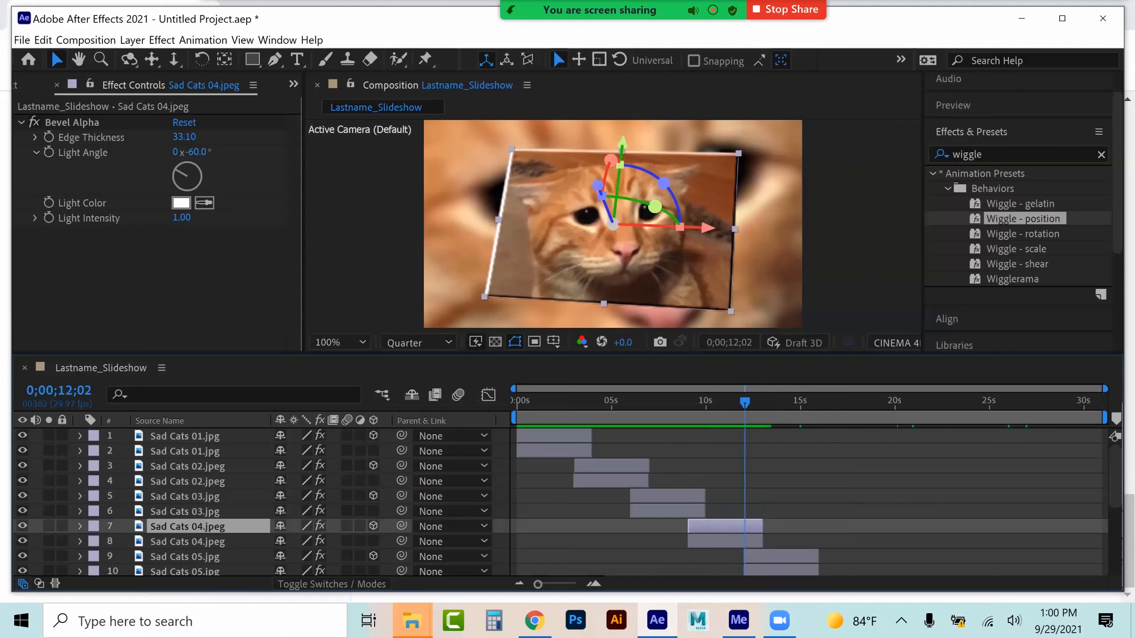
key("Delete")
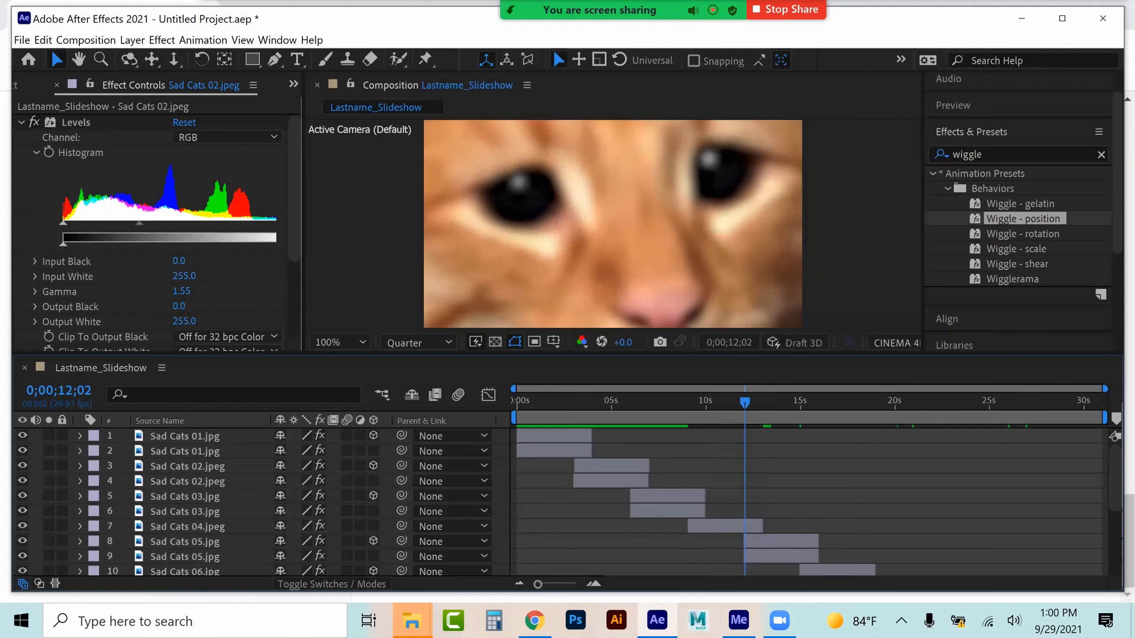
Create a new 1280x720 composition lasting 0;00;04;00 and paste the Sad Cats 04 layer into it
left_click(720, 402)
left_click(92, 39)
left_click(106, 58)
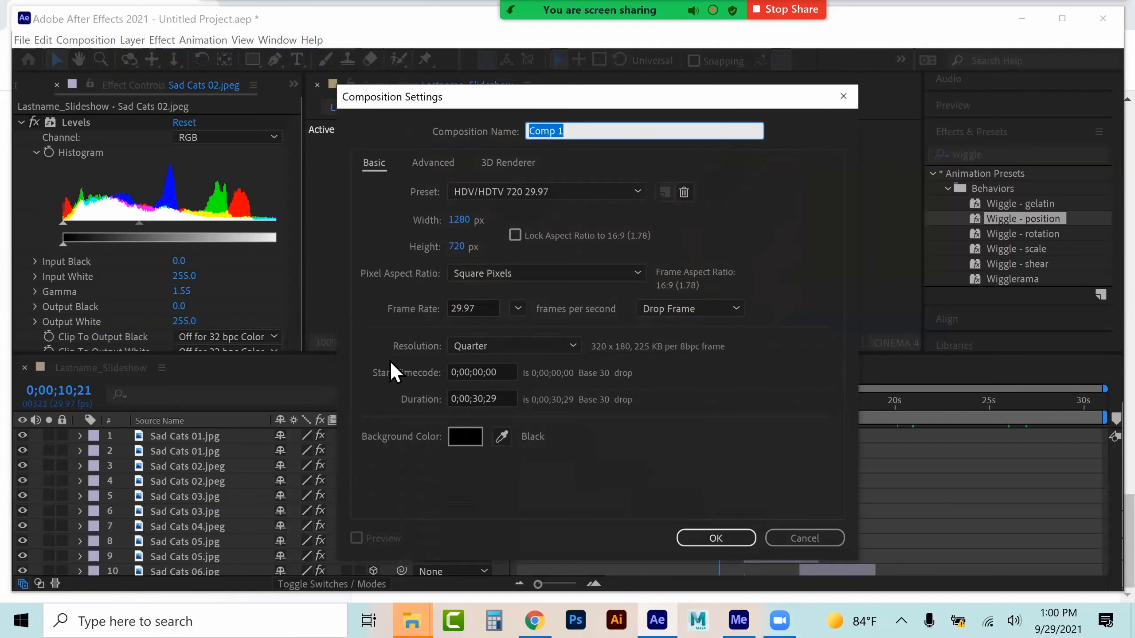
double_click(477, 399)
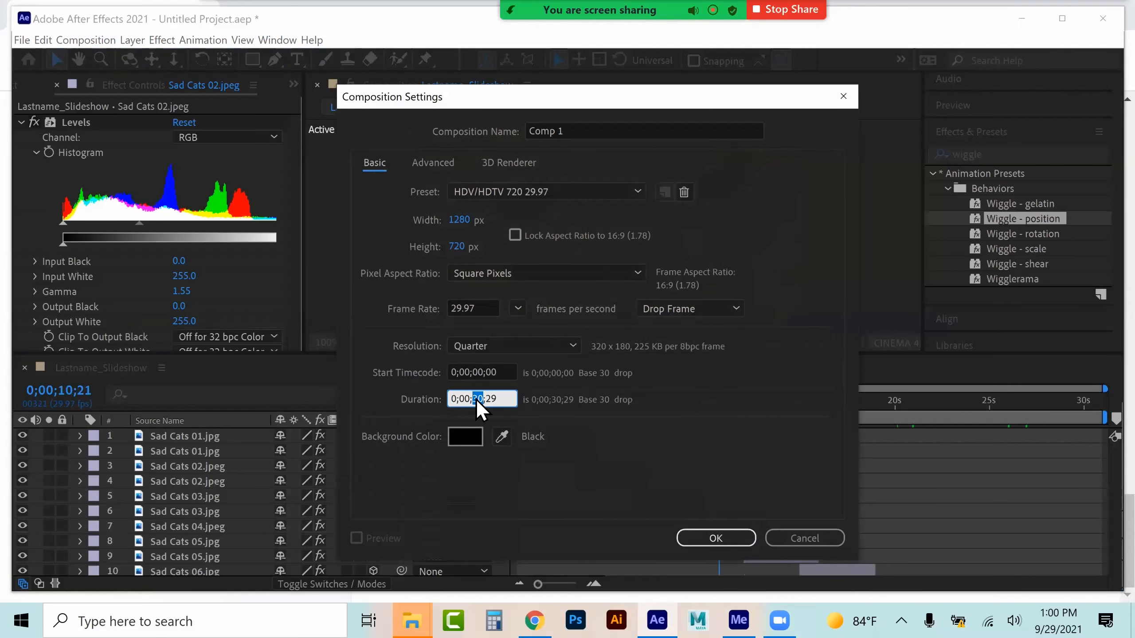
double_click(489, 399)
type("00")
key("Return")
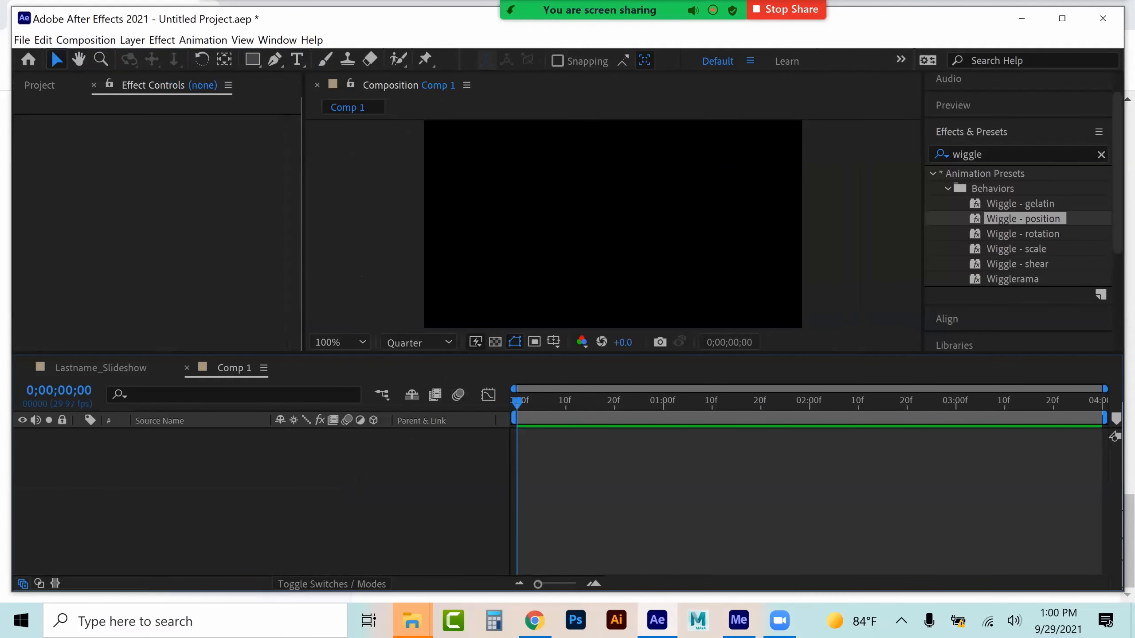
key("ctrl+v")
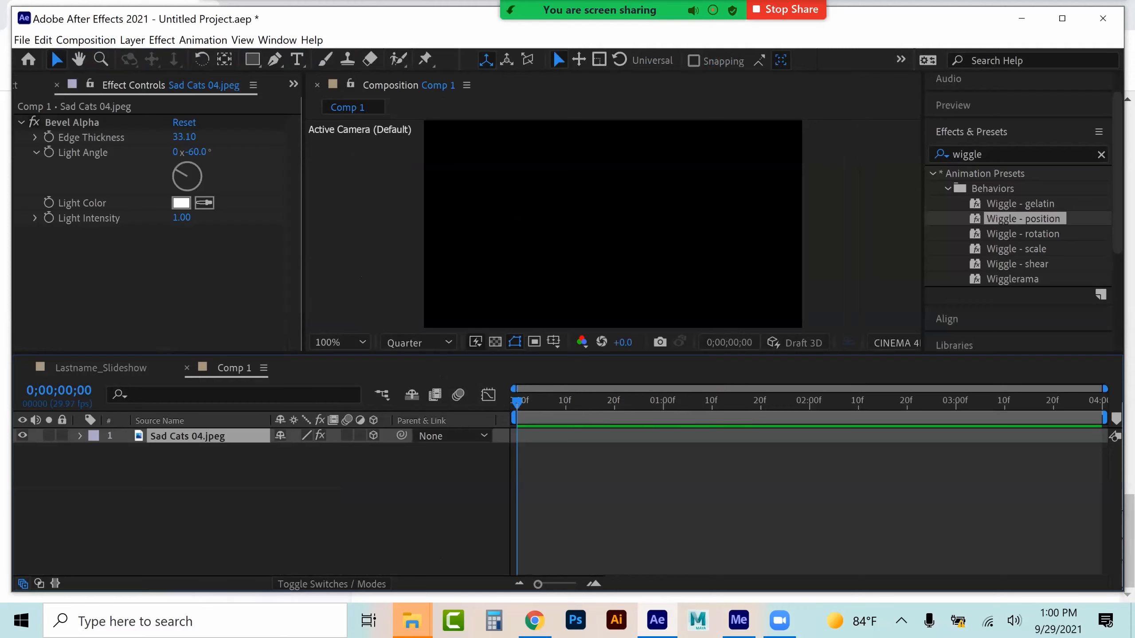
Extend Comp 1's duration to 0;00;30;00 and move the Sad Cats 04 layer to begin at 0;00;00;00
left_click(86, 40)
left_click(107, 76)
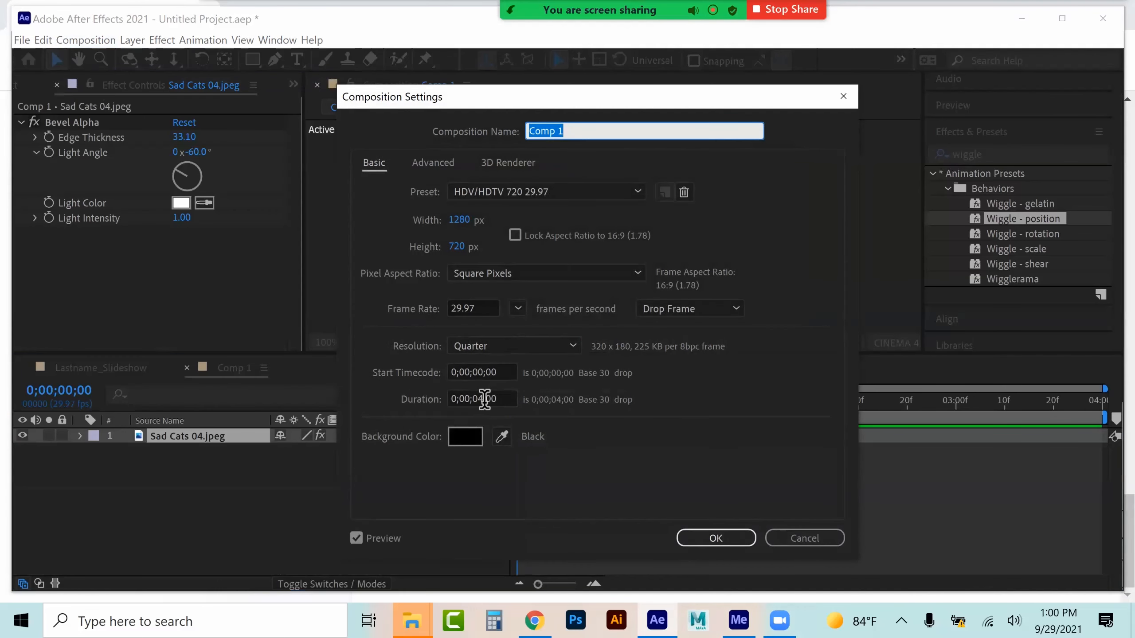
left_click(478, 398)
left_click_drag(477, 404, 474, 408)
type("30")
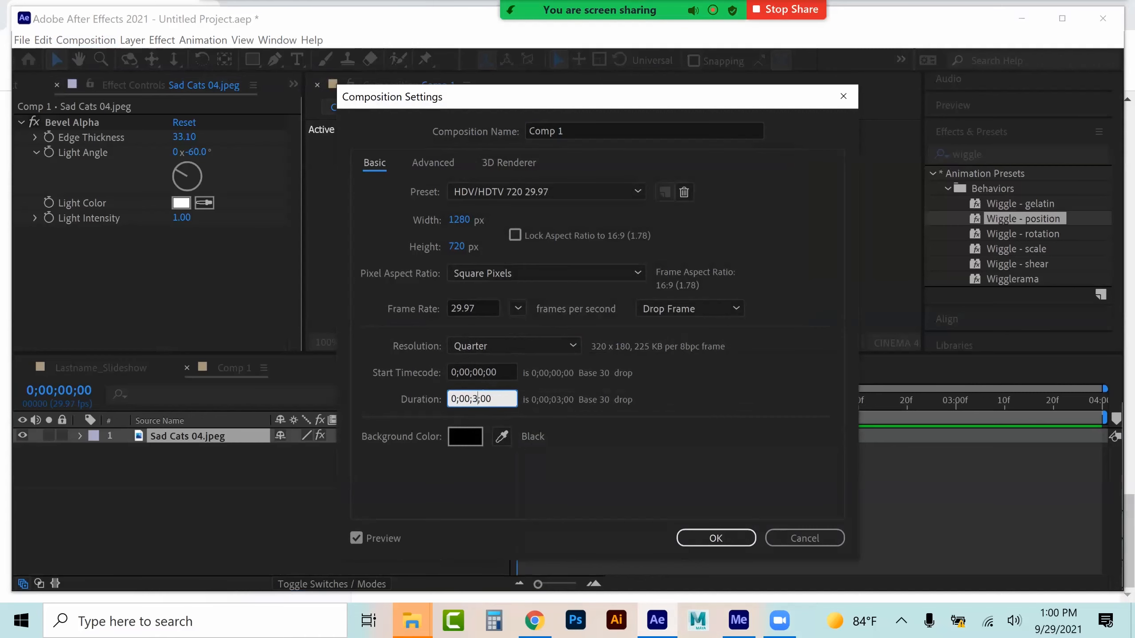
key("Return")
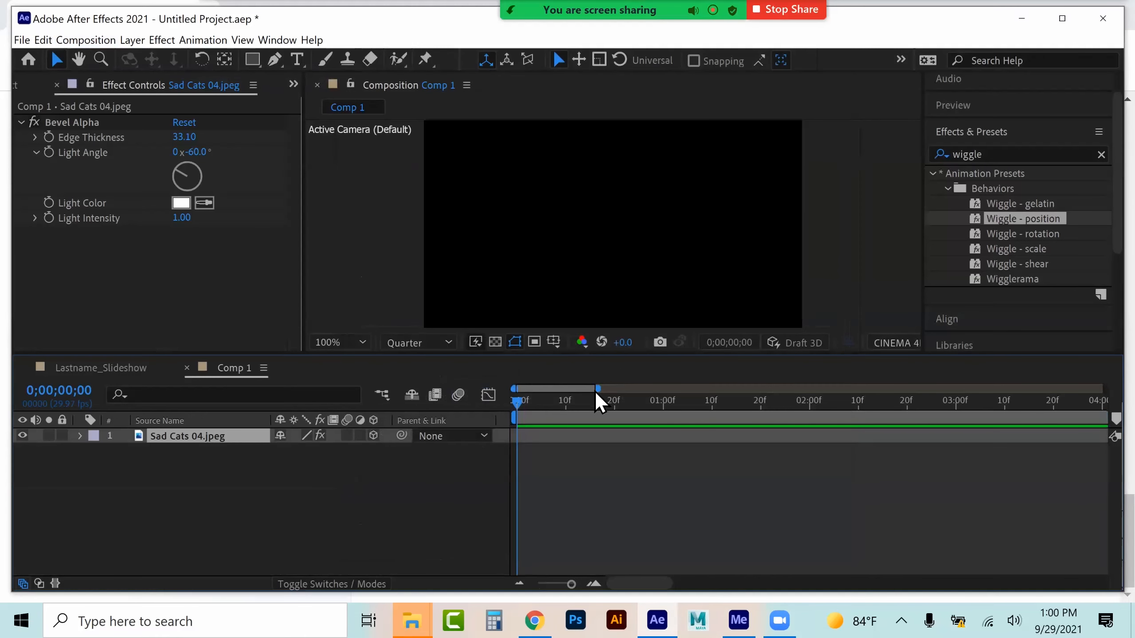
left_click_drag(699, 391, 1069, 388)
left_click_drag(740, 435, 565, 436)
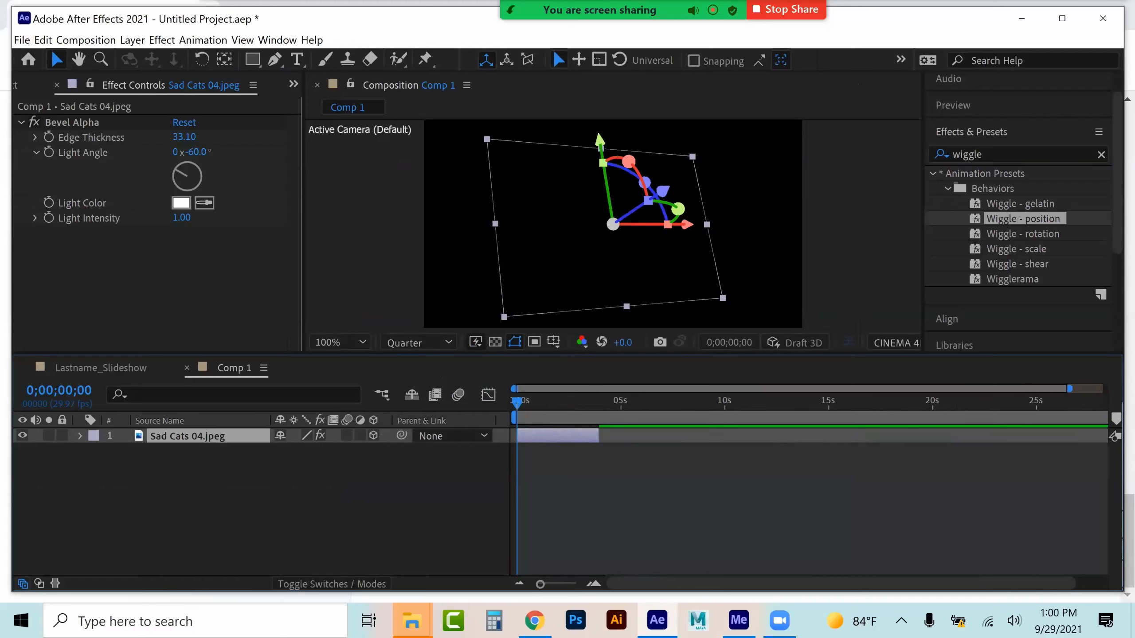
Set the work area end at 0;00;03;29 and shorten Comp 1's duration back to 0;00;04;00
left_click_drag(606, 396, 600, 400)
key("n")
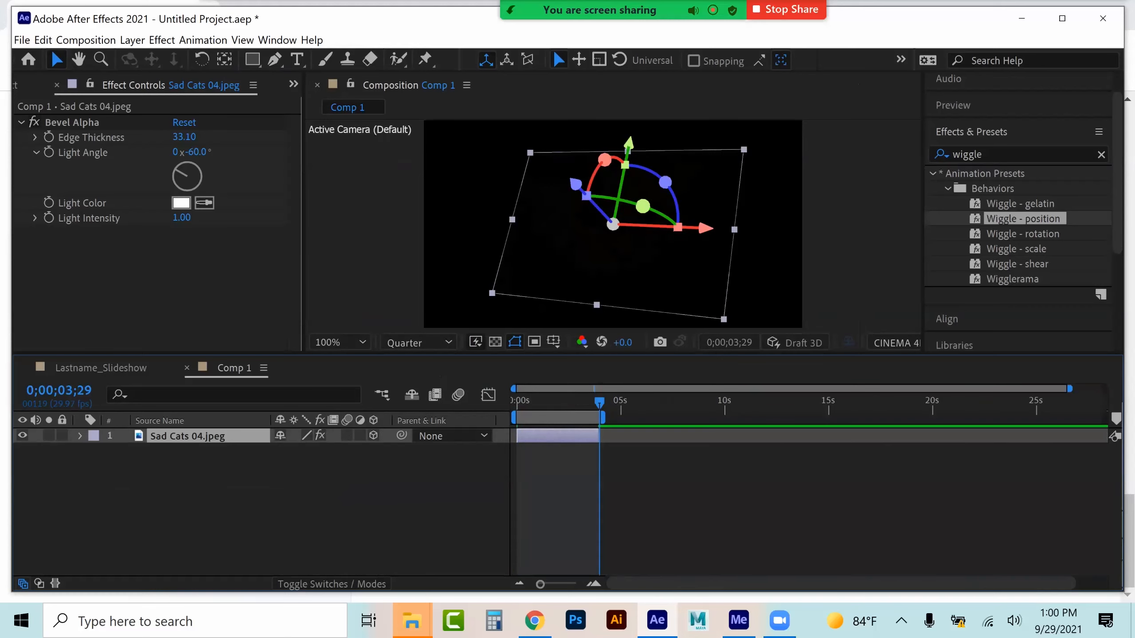
left_click(86, 40)
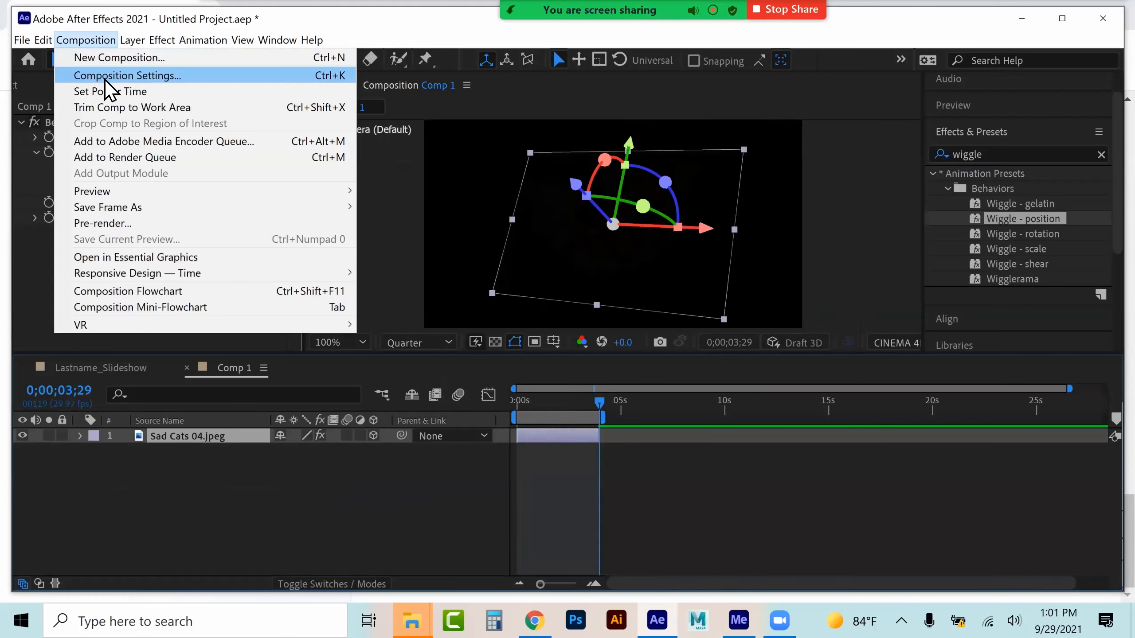
left_click(74, 74)
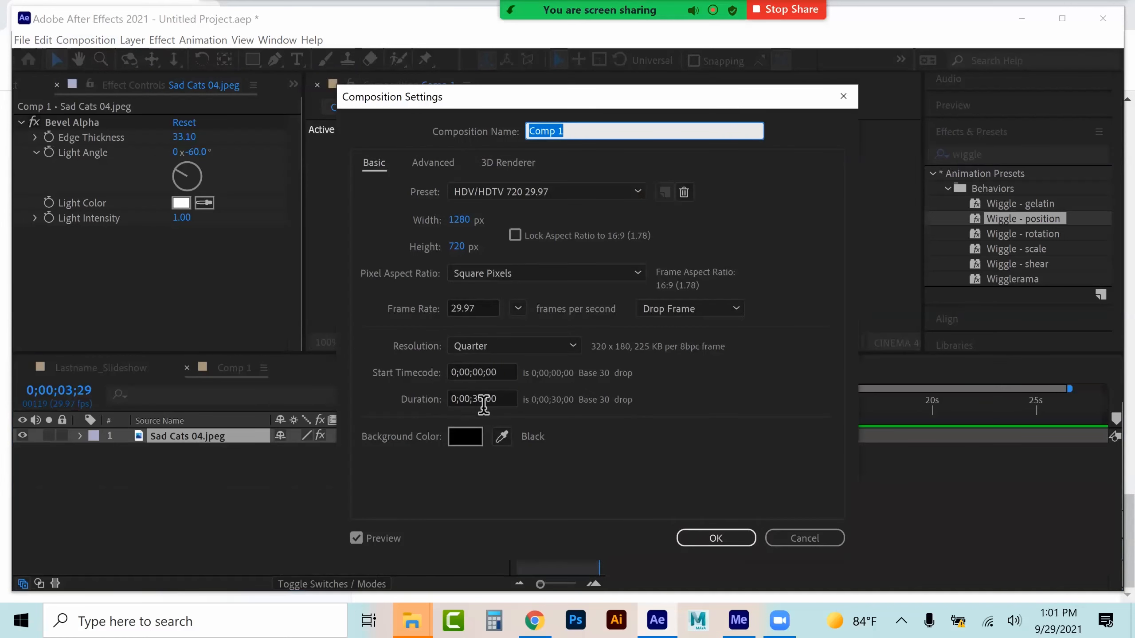
double_click(476, 398)
type("04")
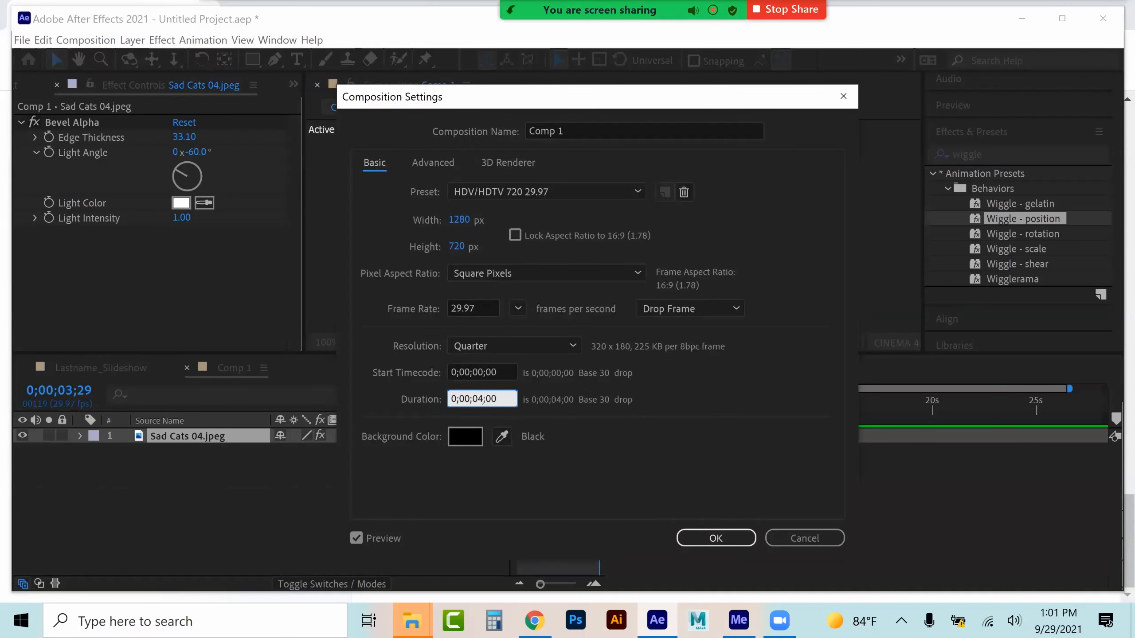
key("Return")
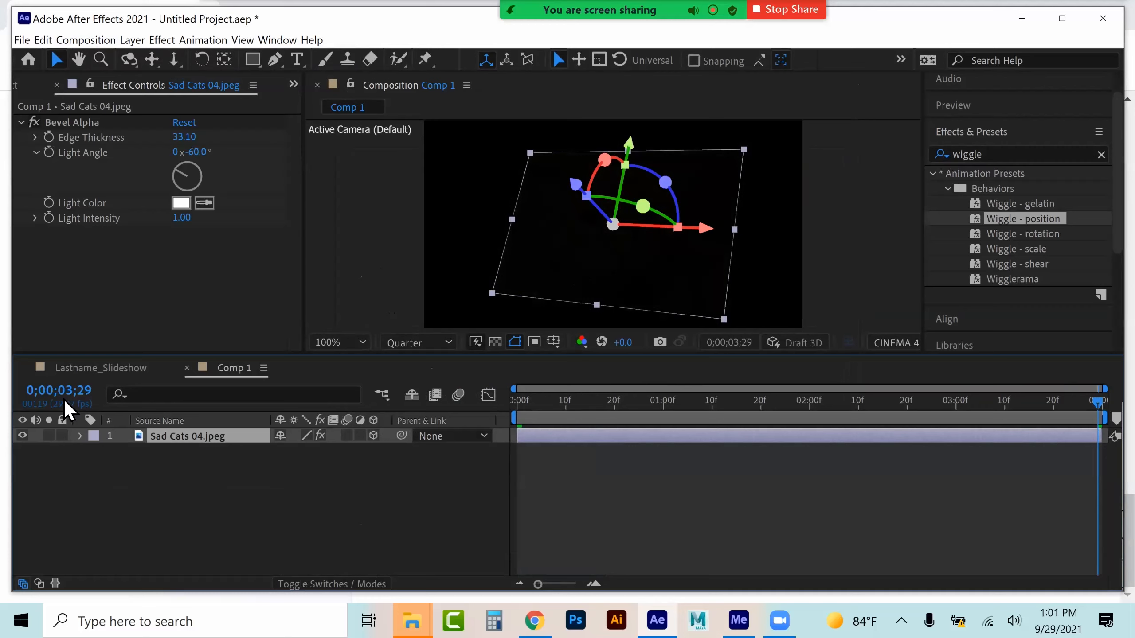
left_click(80, 436)
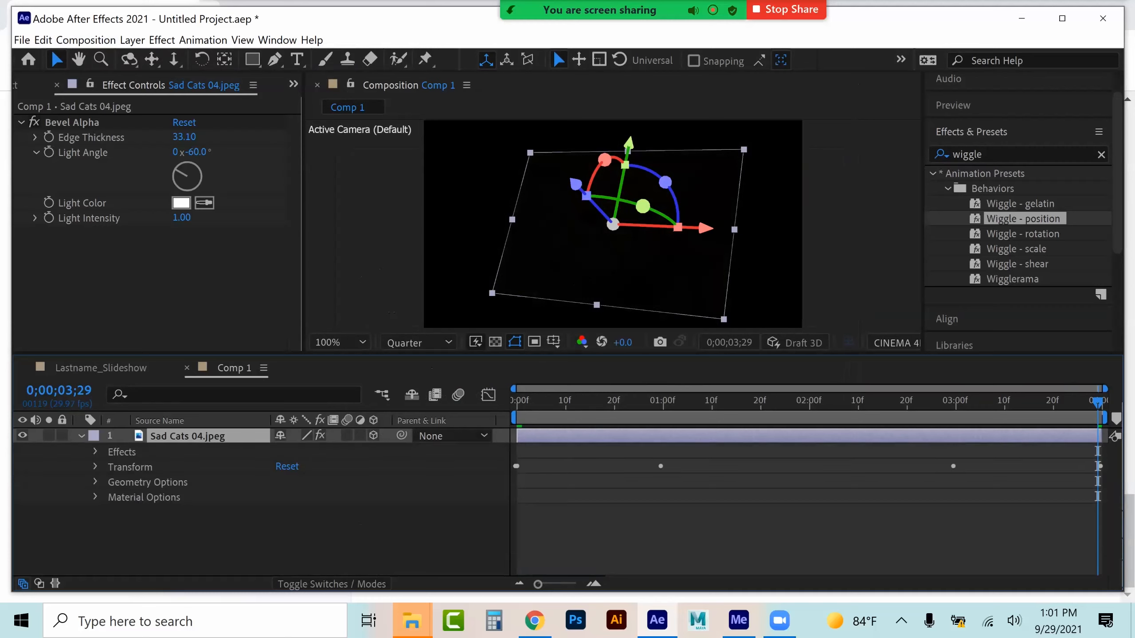
Set Comp 1's duration to 0;00;04;02 in the composition settings
left_click(95, 467)
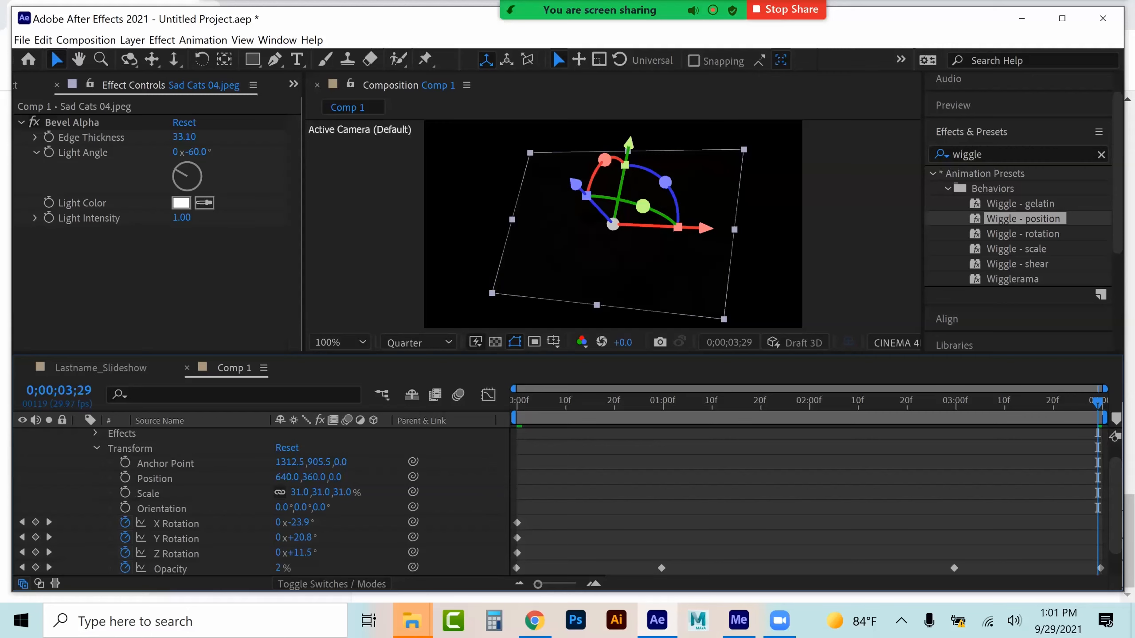
left_click(86, 40)
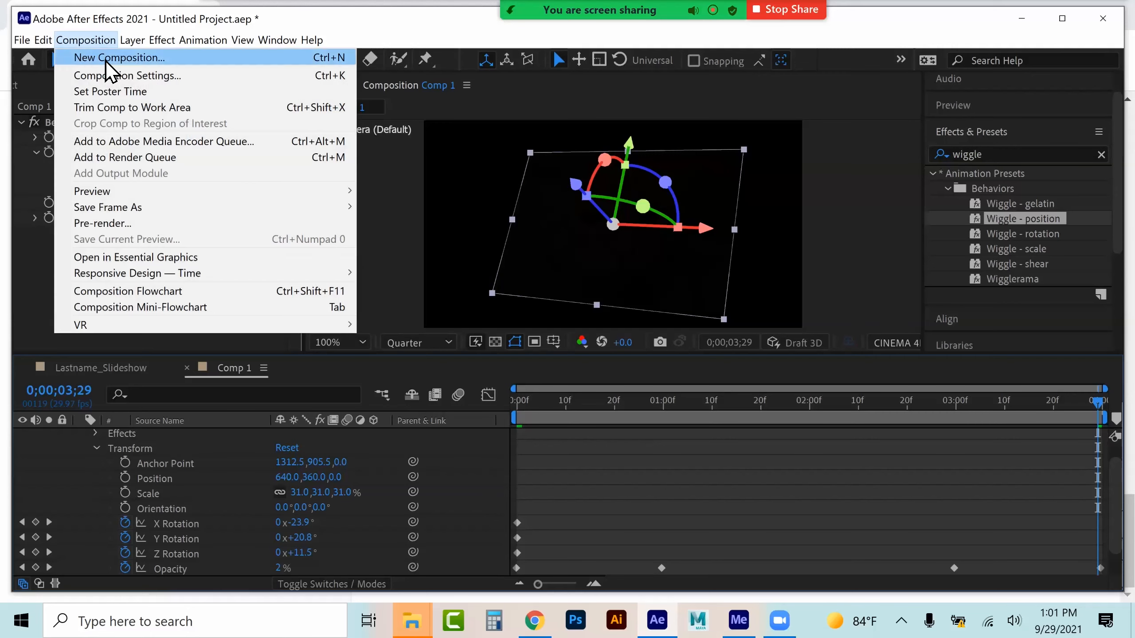
left_click(113, 76)
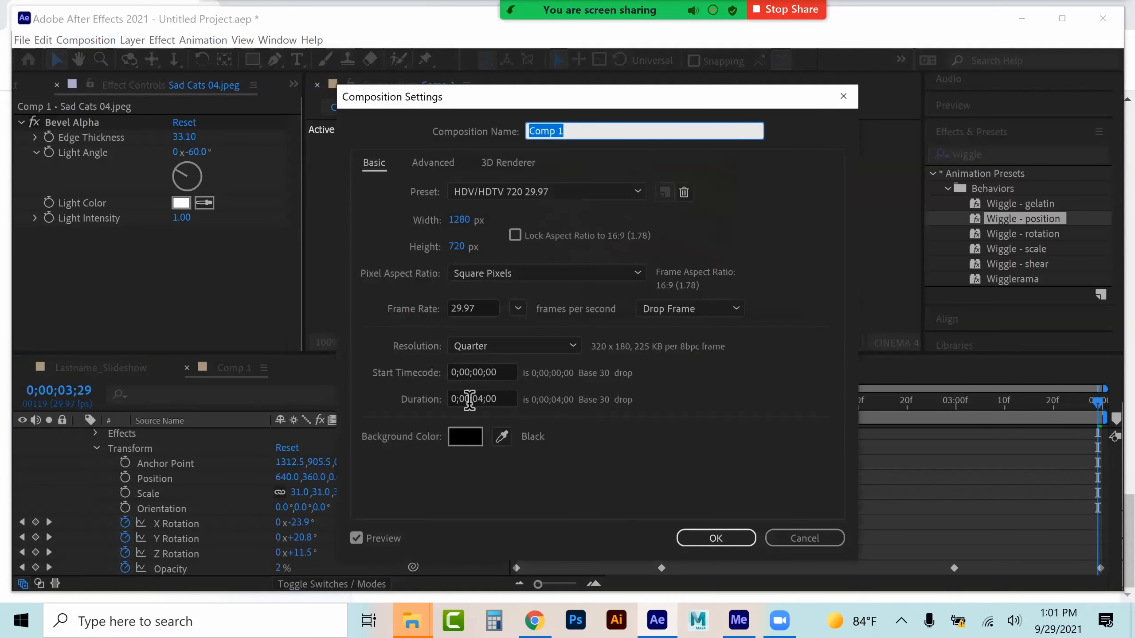
left_click_drag(492, 403, 516, 402)
type("2")
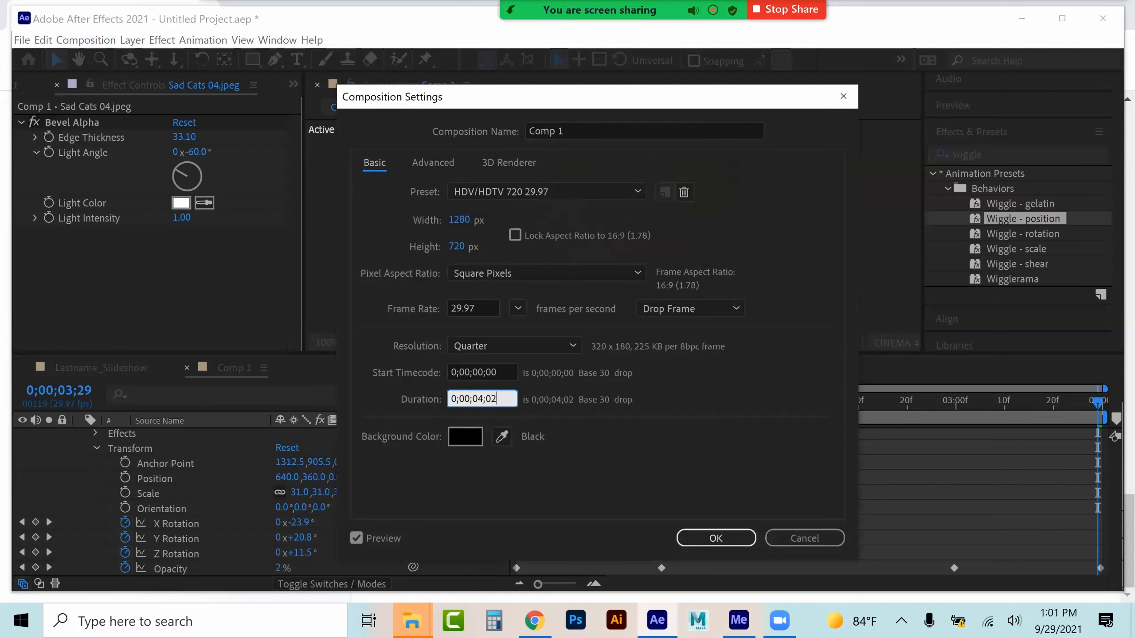
key("Return")
key("Return")
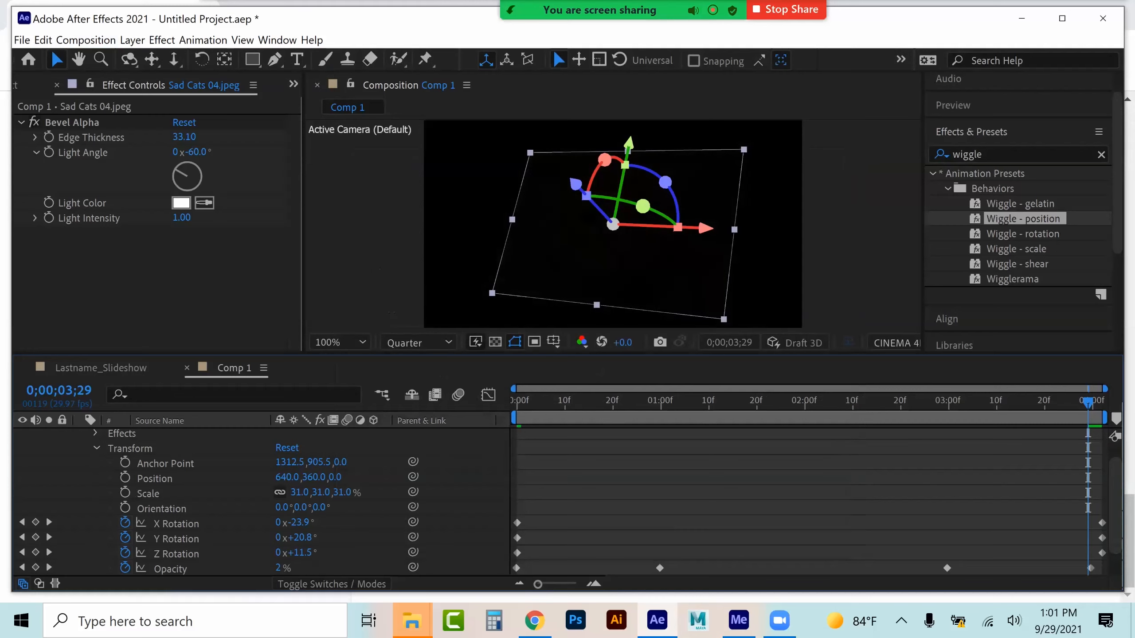
Trim the Sad Cats 04 layer's out point to the current time at 0;00;04;01
key("Page_Down")
key("Page_Down")
key("alt+]")
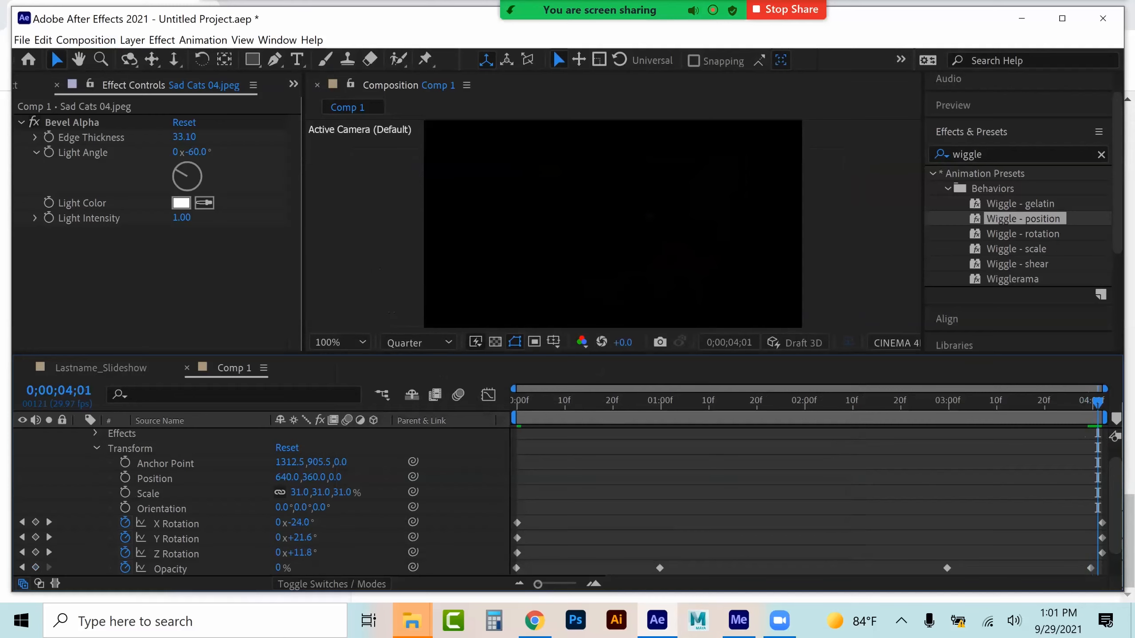
Delete the keyframes of the layer's X, Y and Z Rotation properties
left_click(176, 524)
left_click(176, 553, "shift")
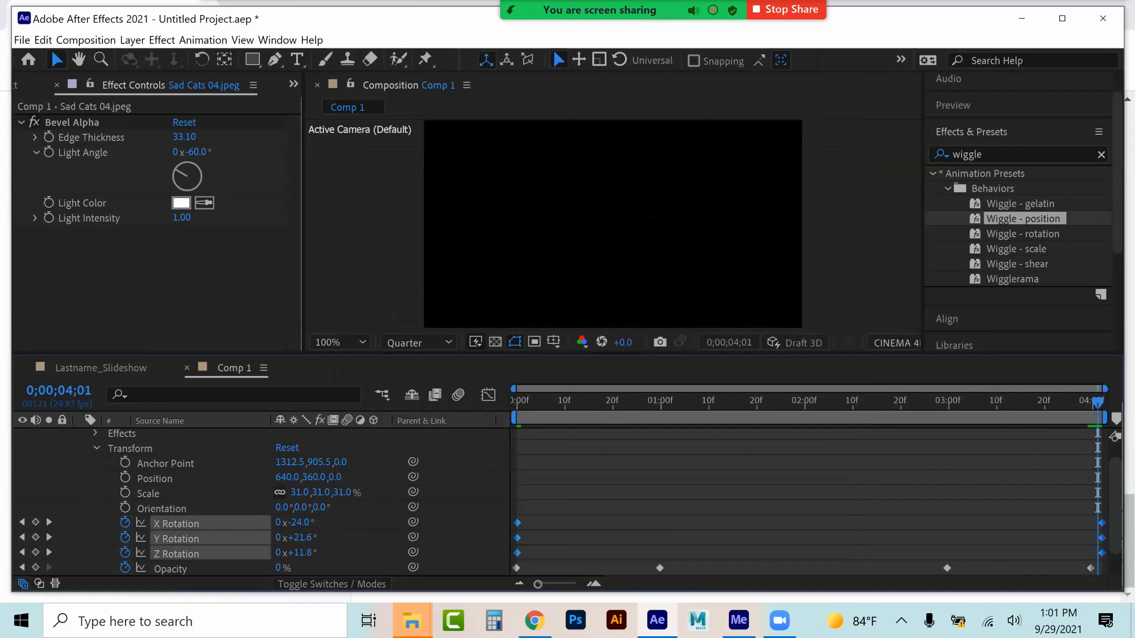
key("Home")
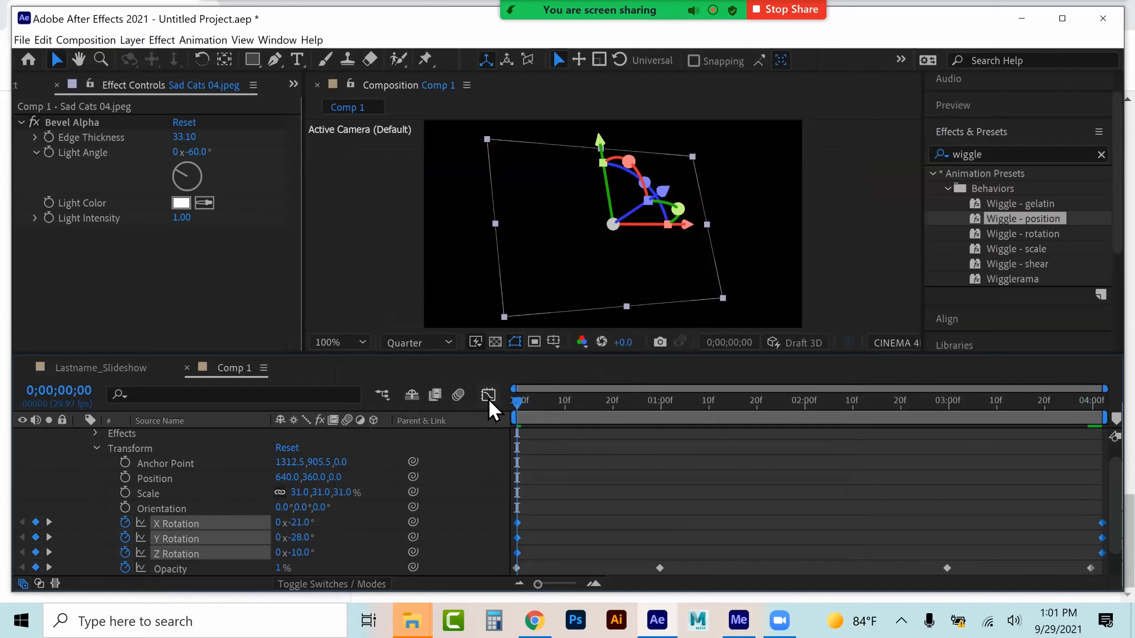
key("Delete")
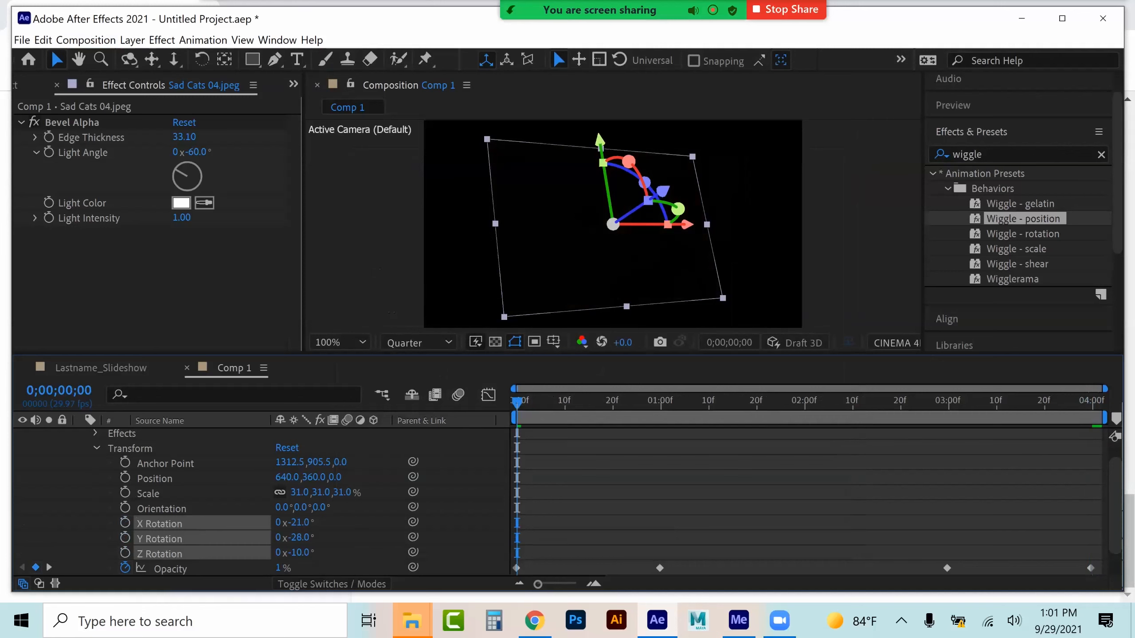
Reset the Sad Cats 04 layer's Transform properties
scroll(259, 501, "up", 1)
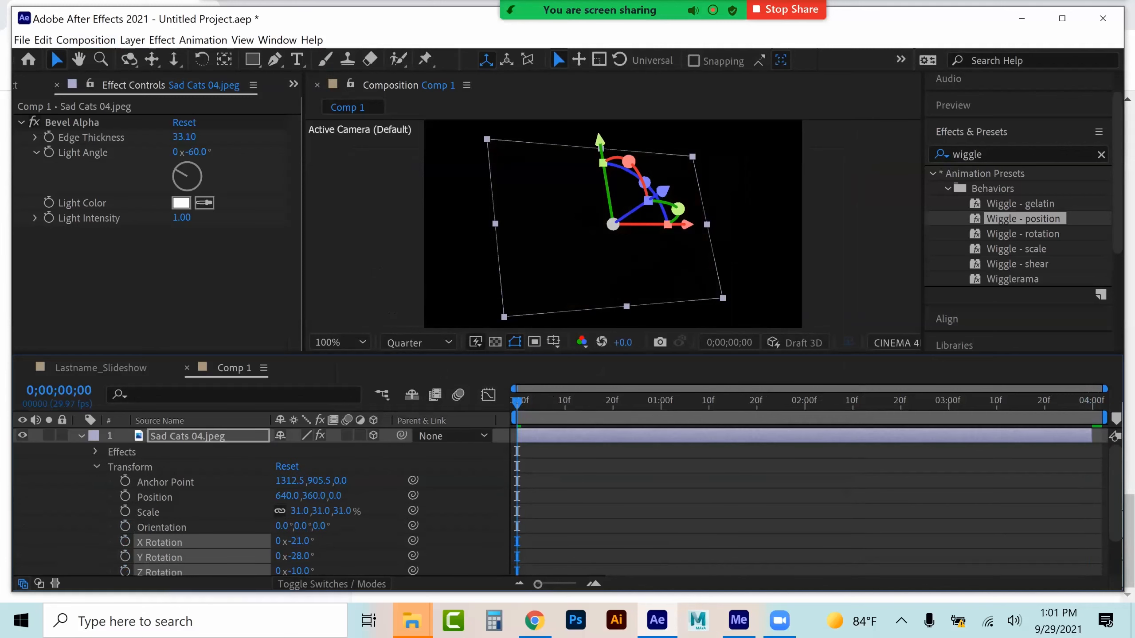
left_click(287, 467)
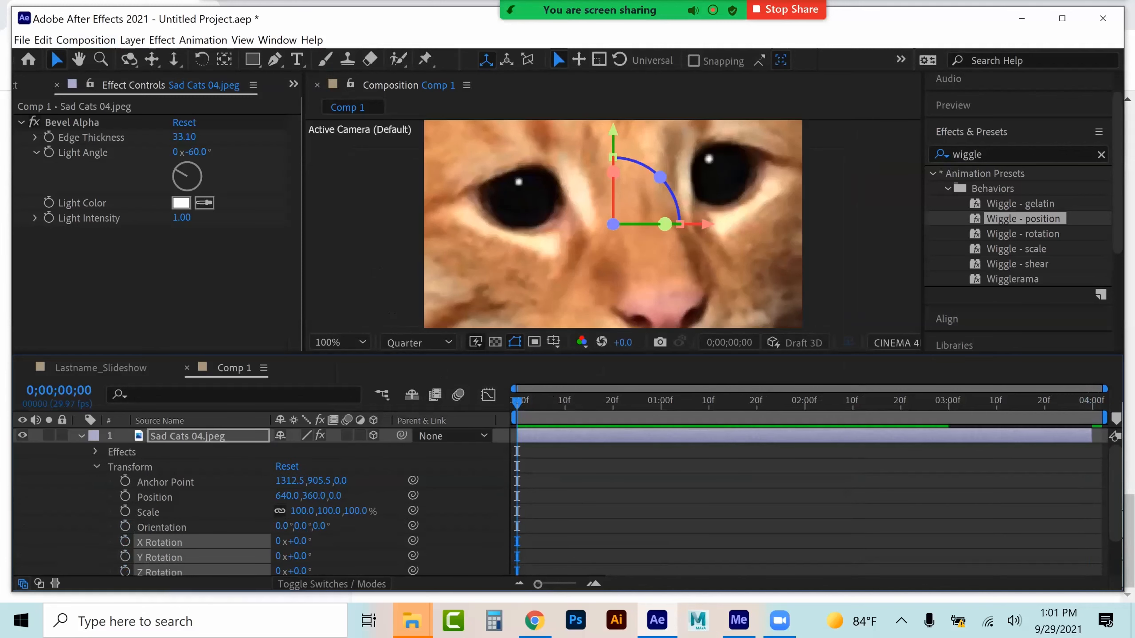
scroll(259, 500, "down", 3)
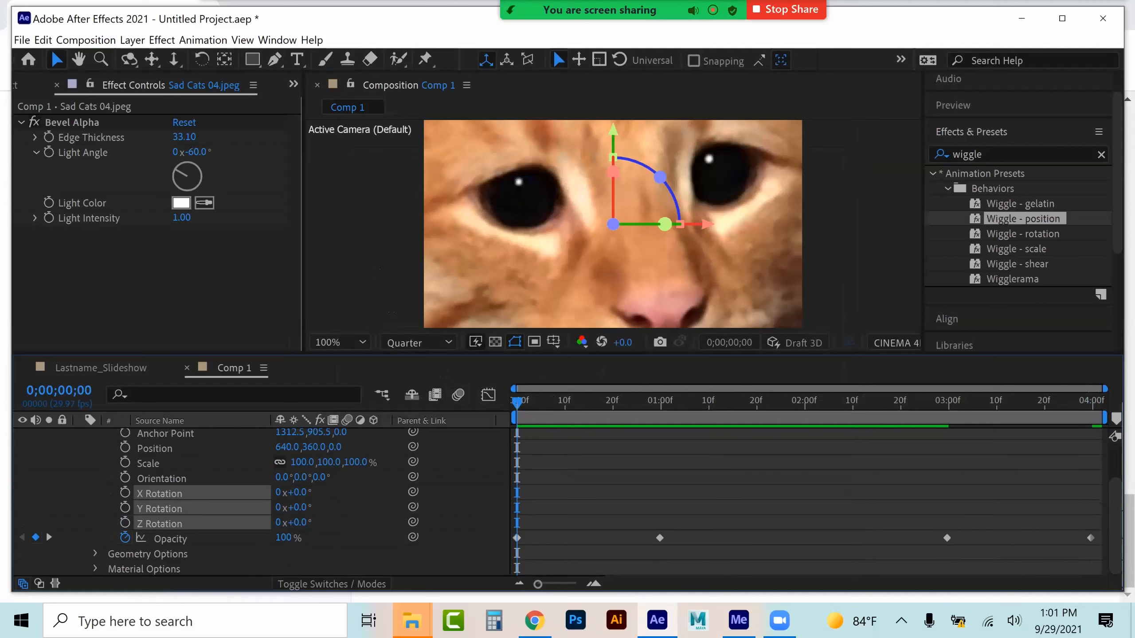
scroll(259, 500, "up", 3)
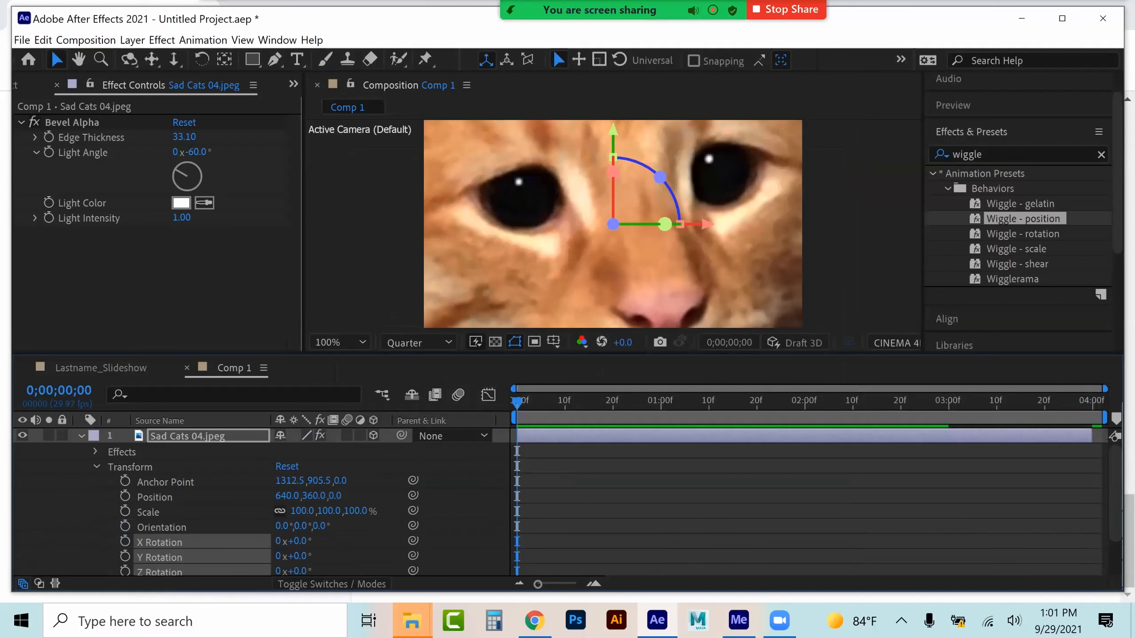
Turn off 3D for the Sad Cats 04 layer and set its scale to 33%
left_click(374, 436)
left_click_drag(302, 511, 272, 511)
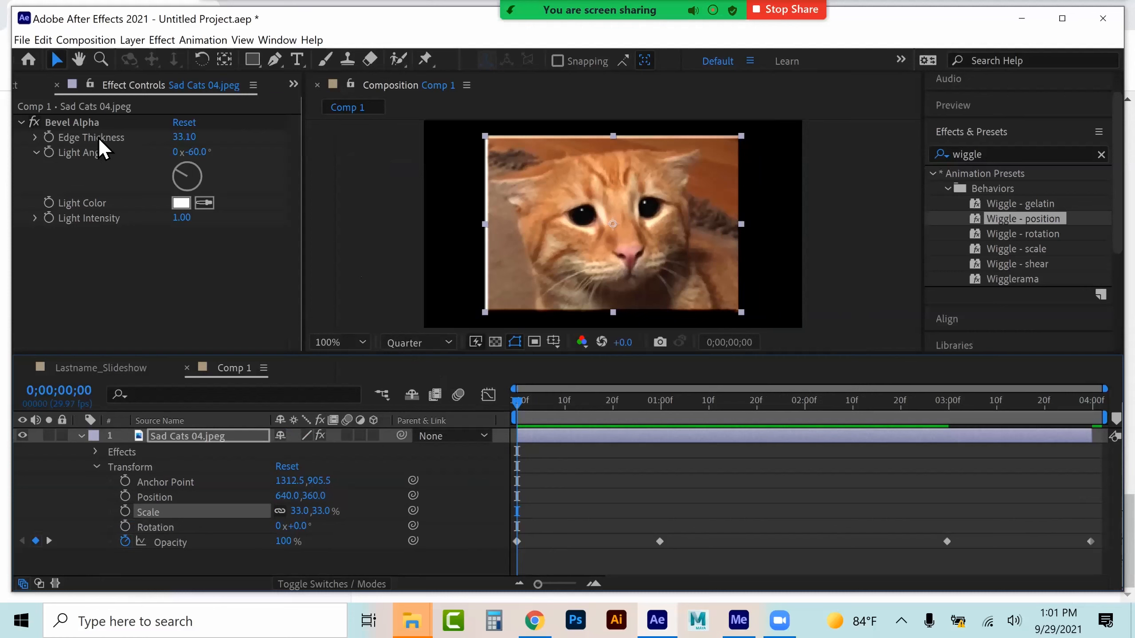
Delete the Bevel Alpha effect from the layer
left_click(89, 122)
key("Delete")
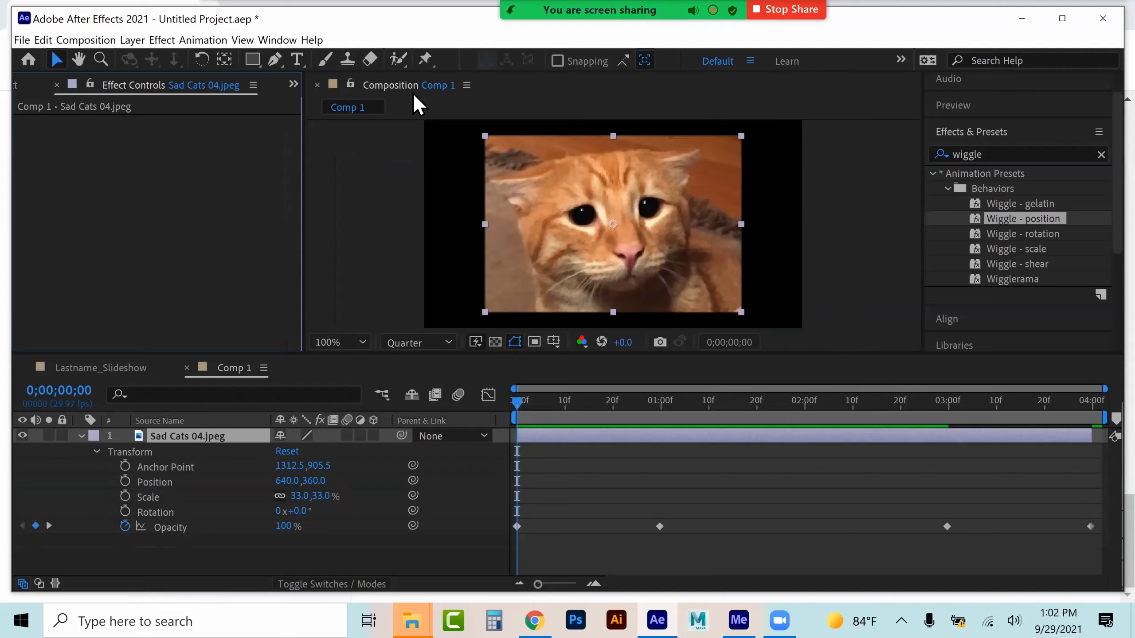
Place Puppet Position pins at the corners of the cat image
left_click(423, 57)
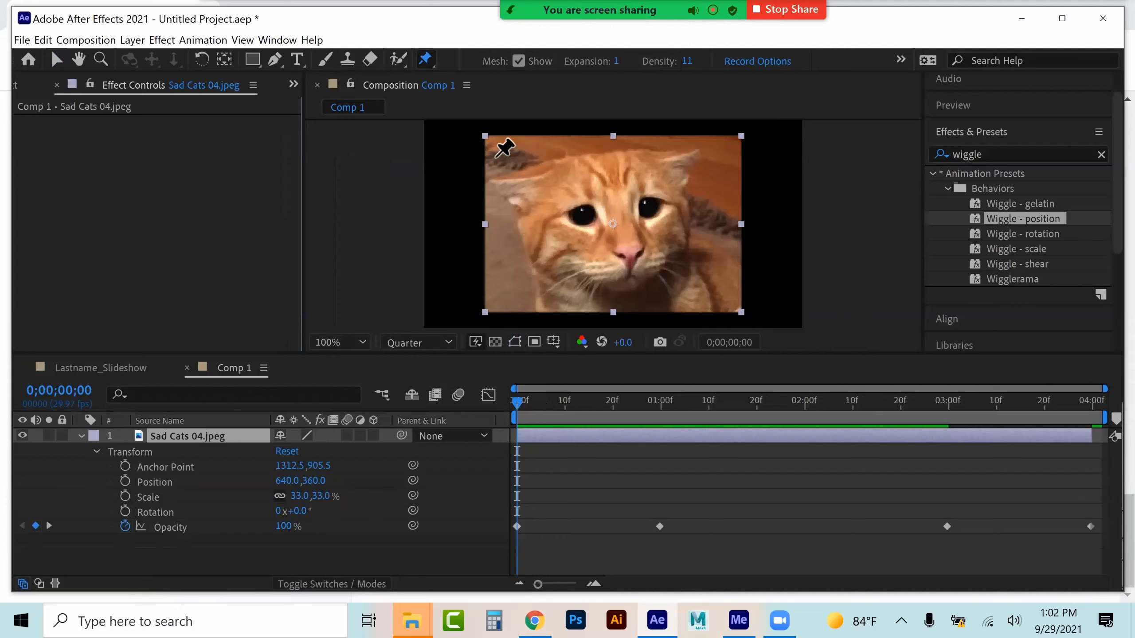
left_click(492, 144)
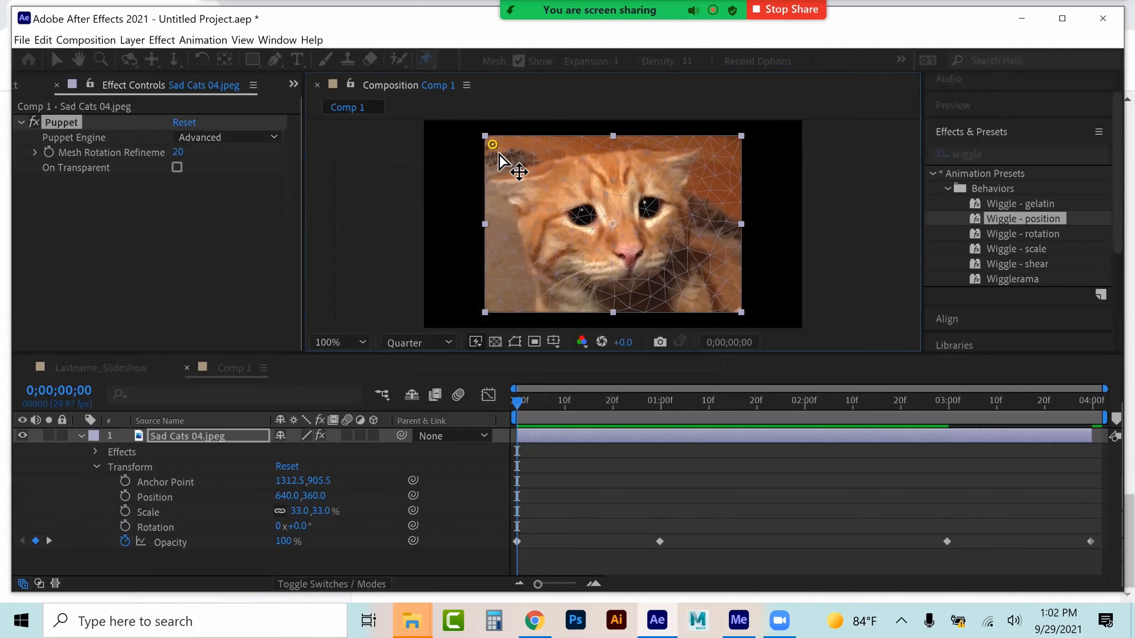
left_click(732, 306)
left_click(730, 147)
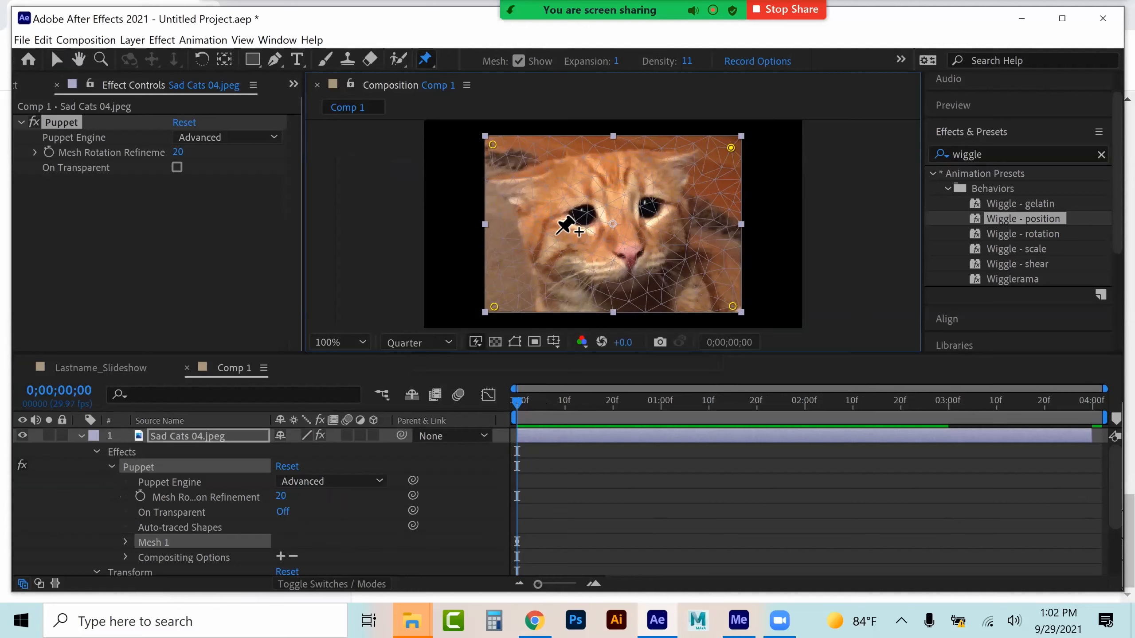
Add Puppet pins around the cat's eyes, nose and forehead
left_click(554, 227)
left_click(593, 245)
left_click(642, 236)
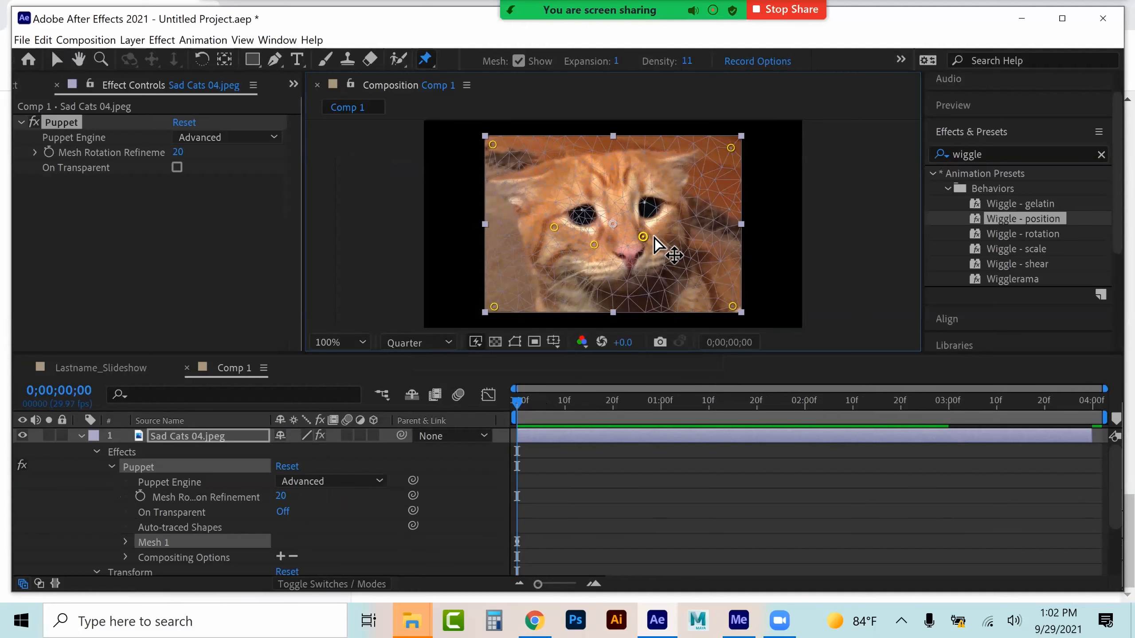
left_click(681, 214)
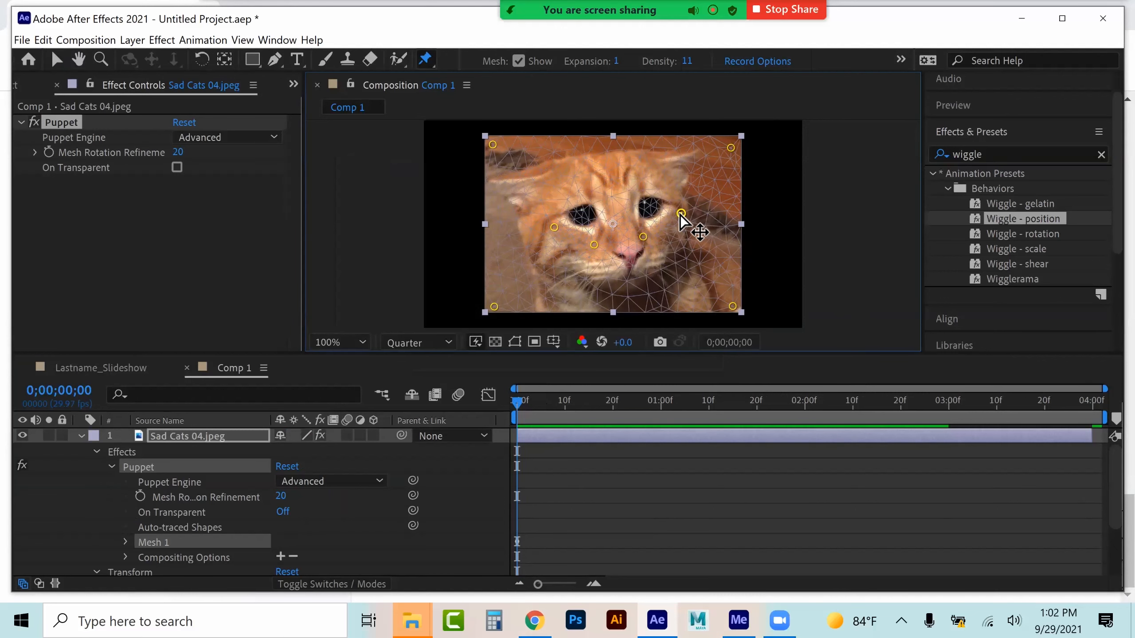
left_click(543, 190)
left_click(585, 175)
left_click(630, 167)
left_click(669, 180)
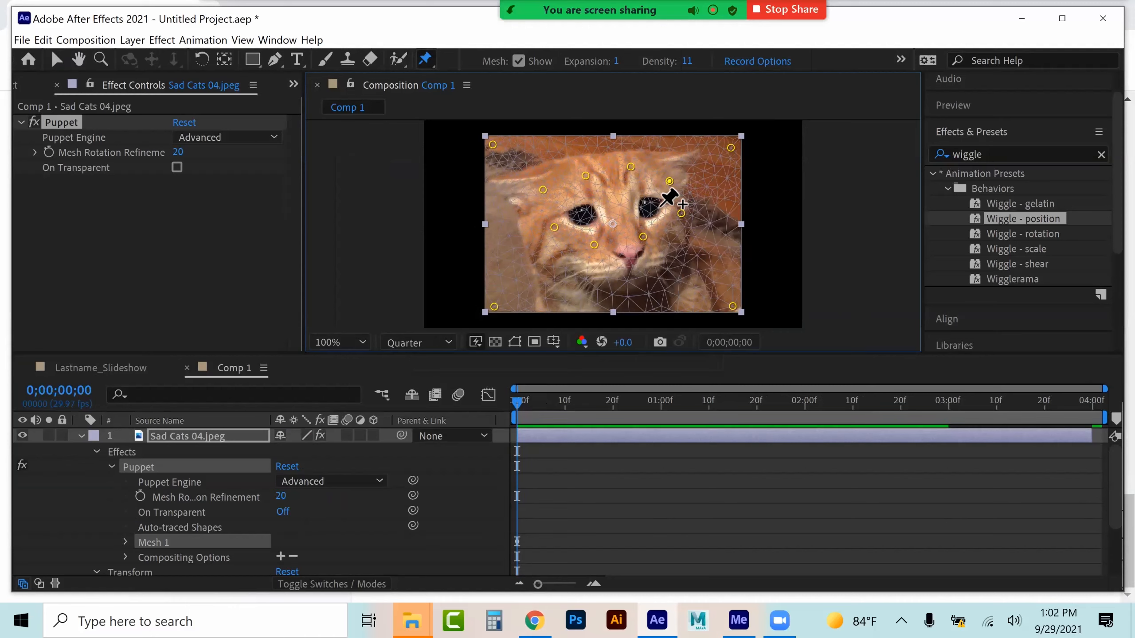
At 0;00;03;07, drag the forehead pin upward and undo the distortion
key("space")
left_click_drag(1082, 402, 981, 402)
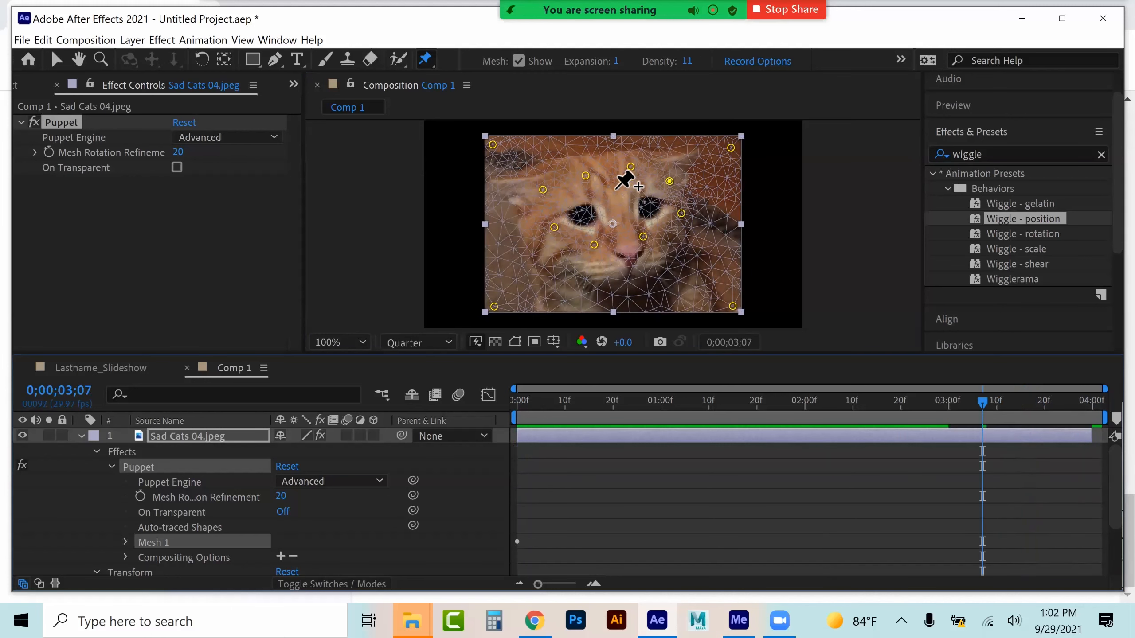
left_click(585, 174)
left_click_drag(589, 174, 635, 156)
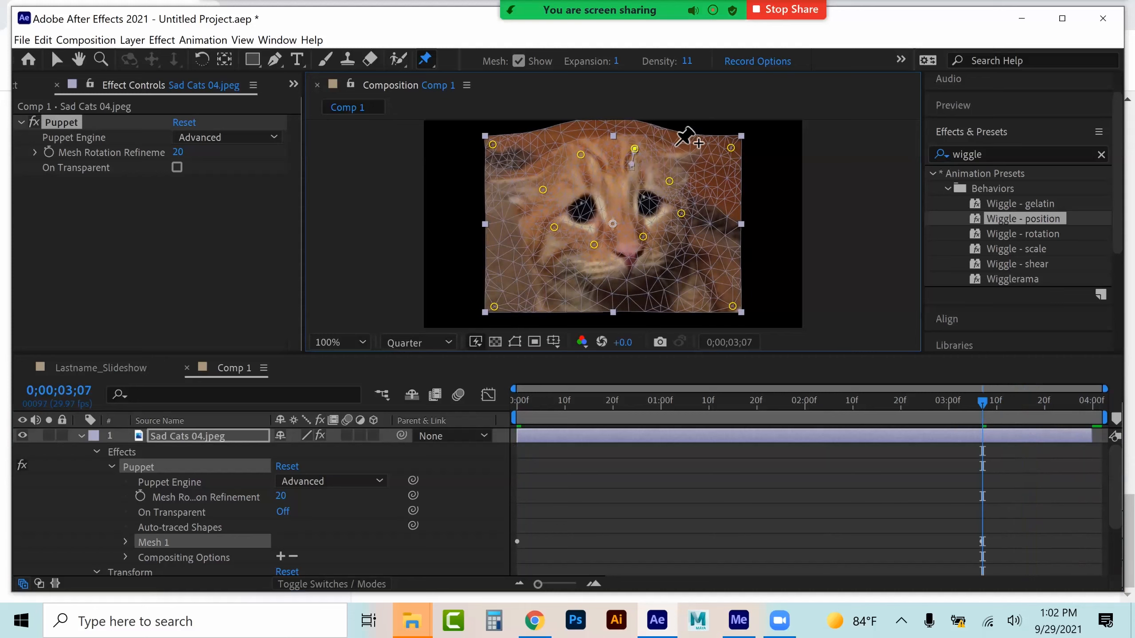
key("ctrl+z")
key("ctrl+z")
key("ctrl+z")
key("ctrl+z")
key("ctrl+z")
key("ctrl+z")
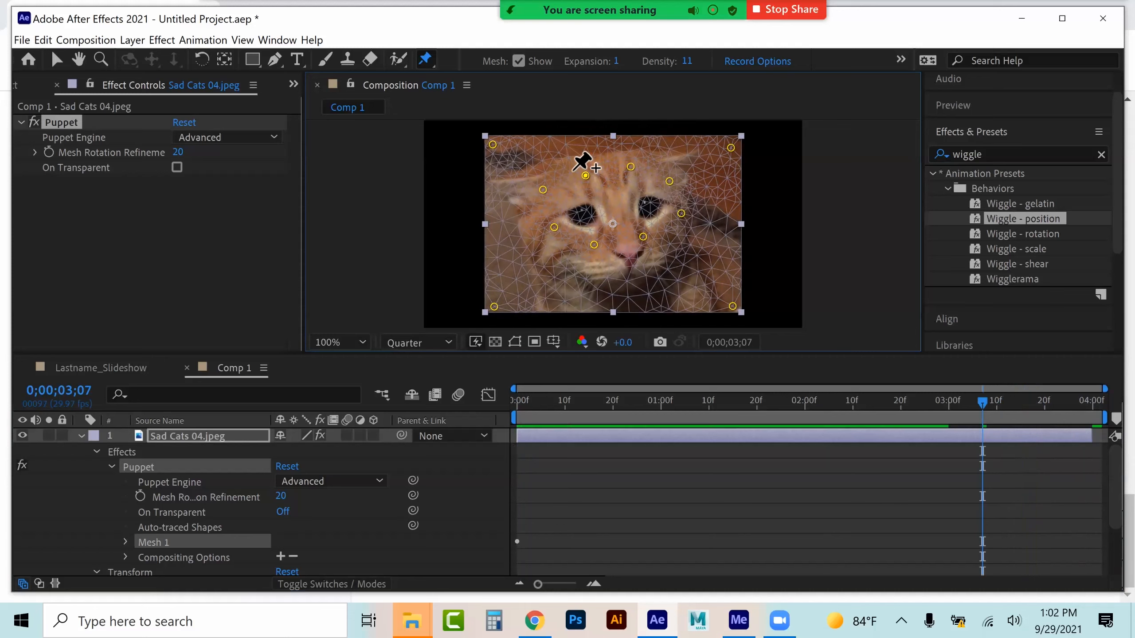
Add two pins above the eyes and undo them
left_click(596, 196)
left_click(635, 196)
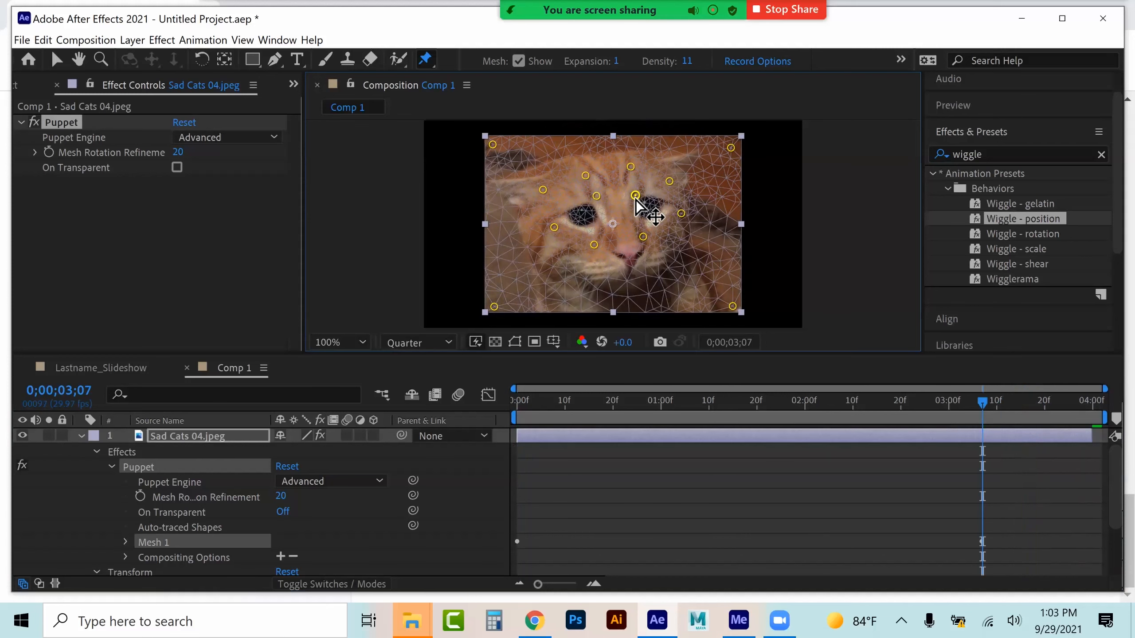
key("ctrl+z")
key("ctrl+z")
At 0;00;00;00, add a Puppet pin above each of the cat's eyes
left_click_drag(536, 398, 497, 398)
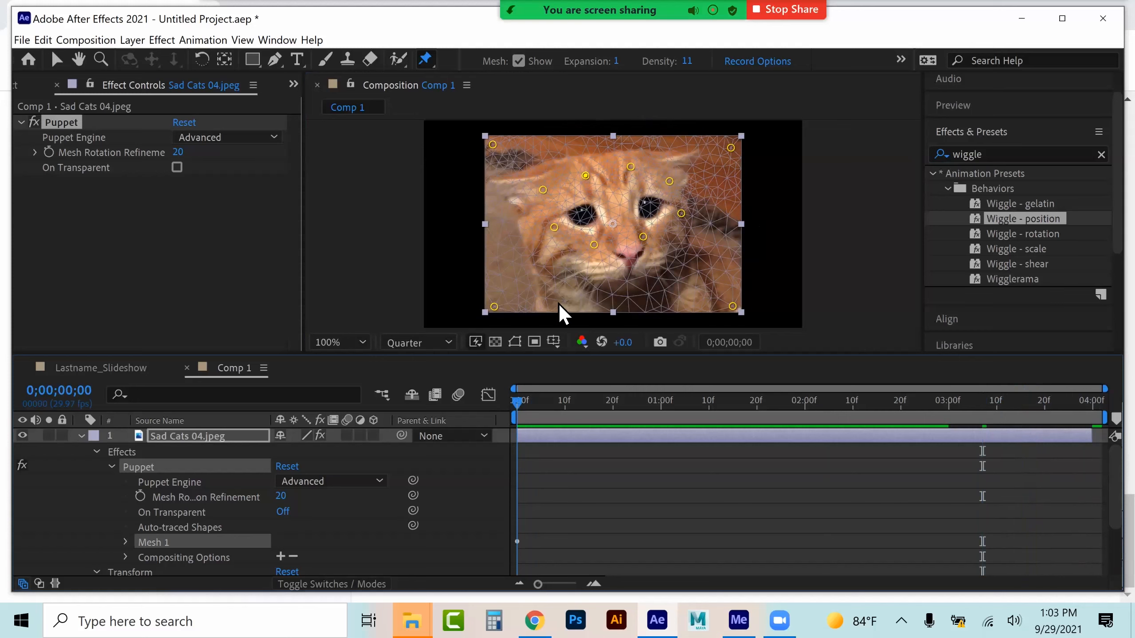
left_click(588, 197)
left_click(640, 189)
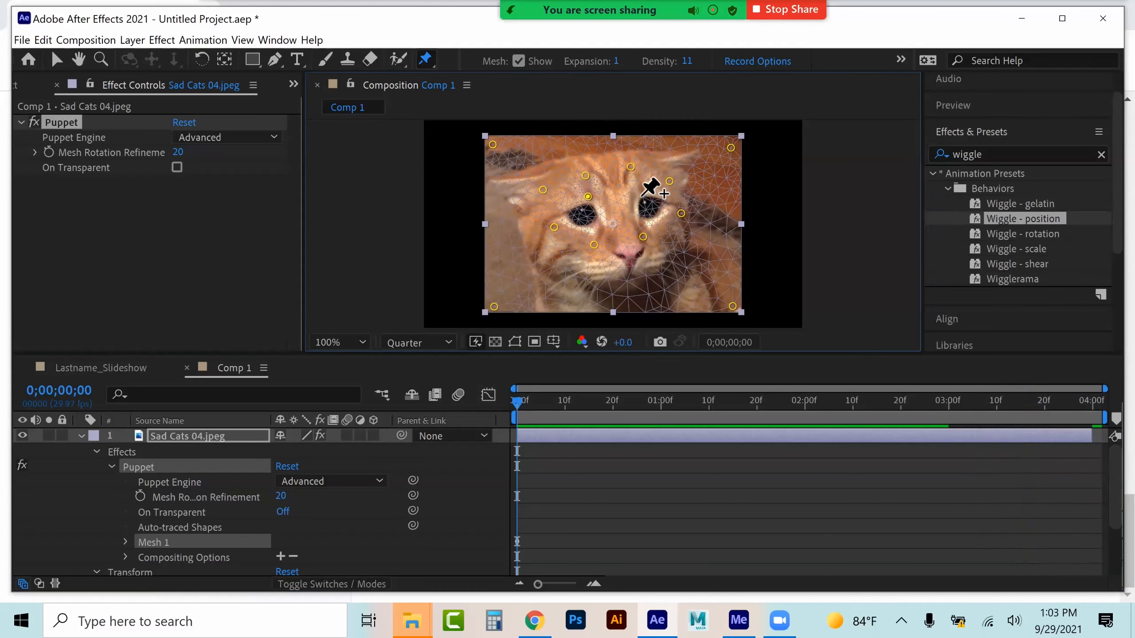
At 0;00;03;07, drag both eyebrow pins upward to raise the cat's brows
left_click(981, 401)
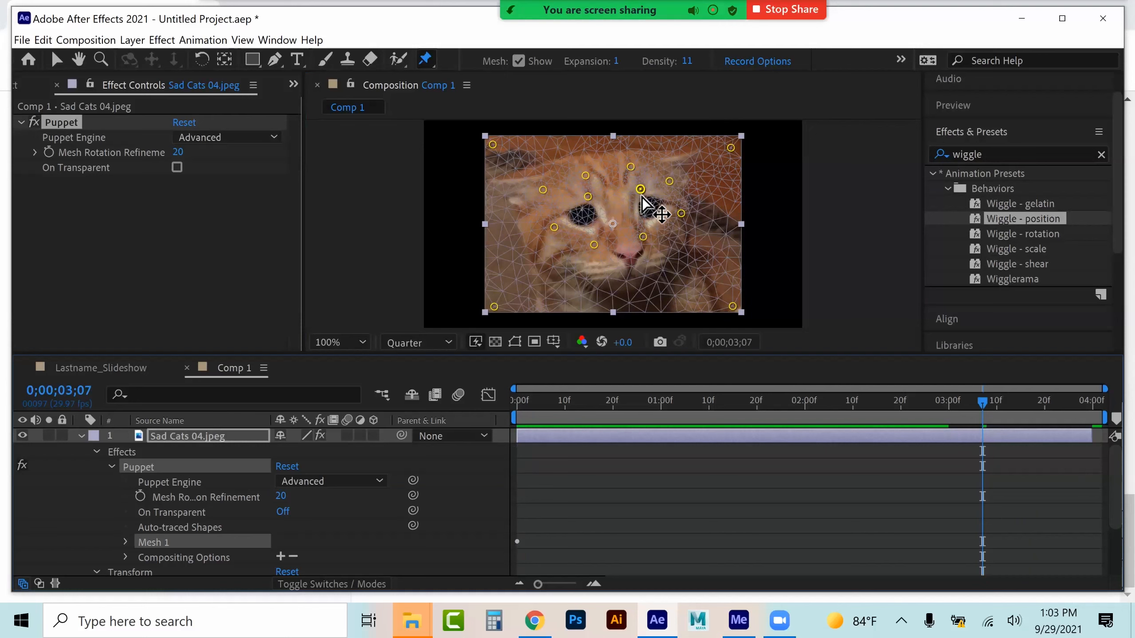
left_click_drag(640, 190, 639, 167)
left_click_drag(588, 197, 594, 180)
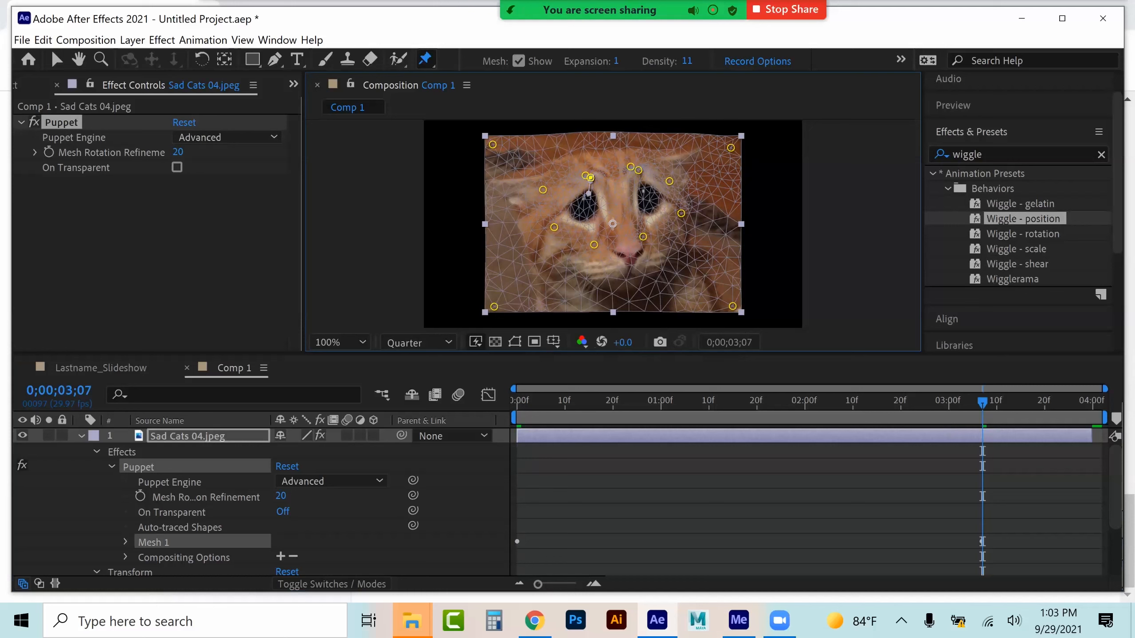
Examine the Puppet effect's Mesh 1 deform pins and scrub the eyebrow animation with the Selection tool
left_click(111, 467)
left_click(111, 467)
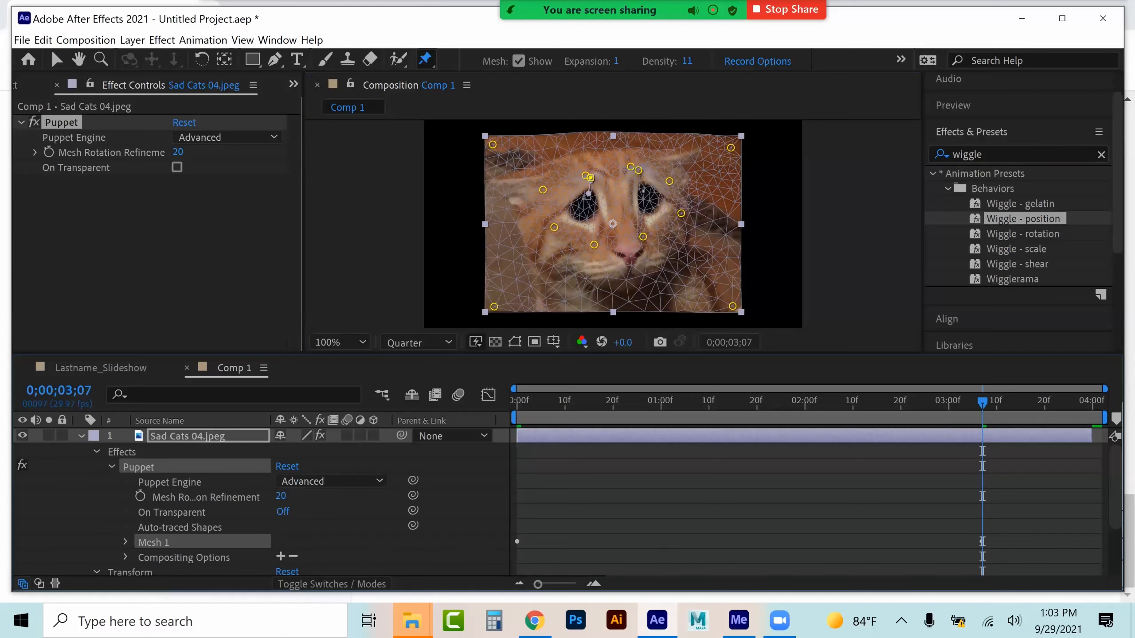
left_click(126, 542)
scroll(125, 542, "down", 2)
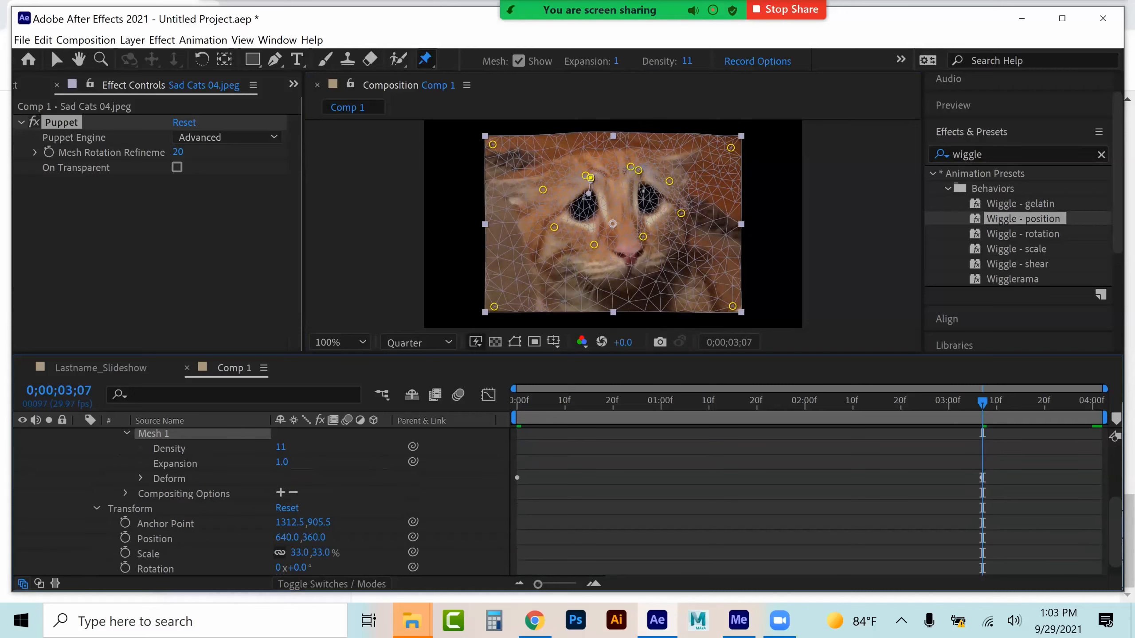
left_click(142, 478)
scroll(142, 478, "down", 1)
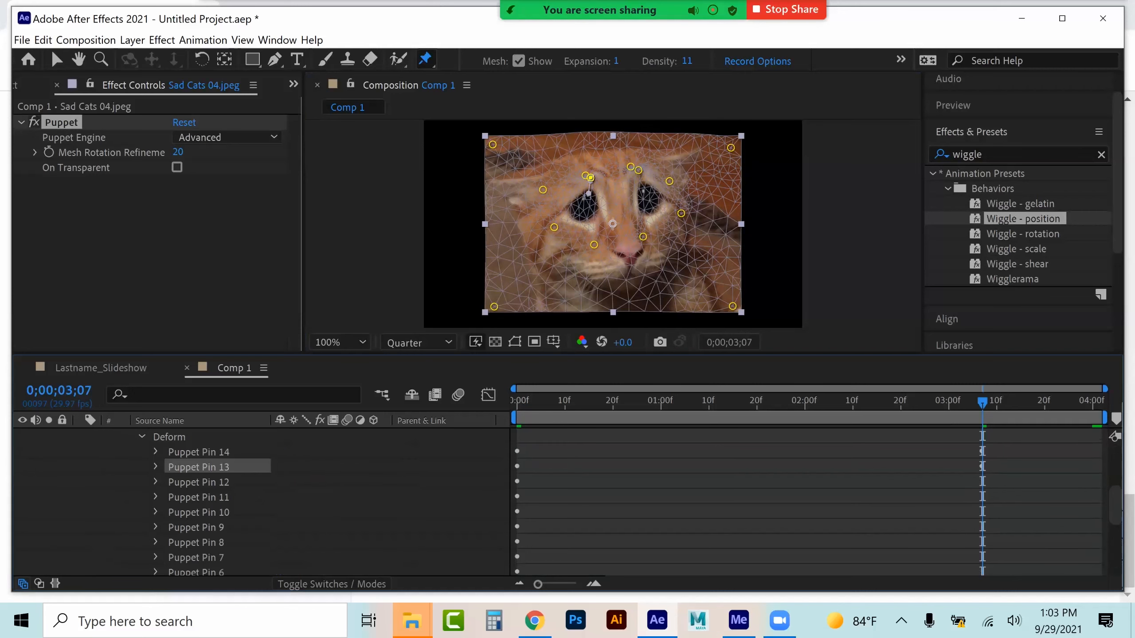
scroll(201, 496, "up", 2)
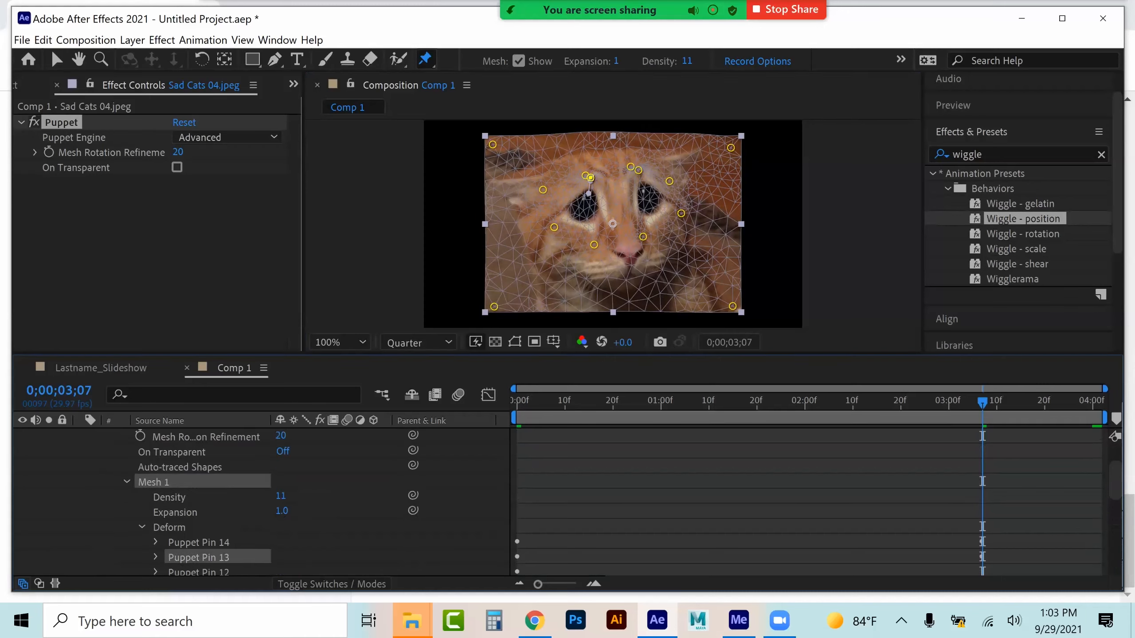
left_click(56, 60)
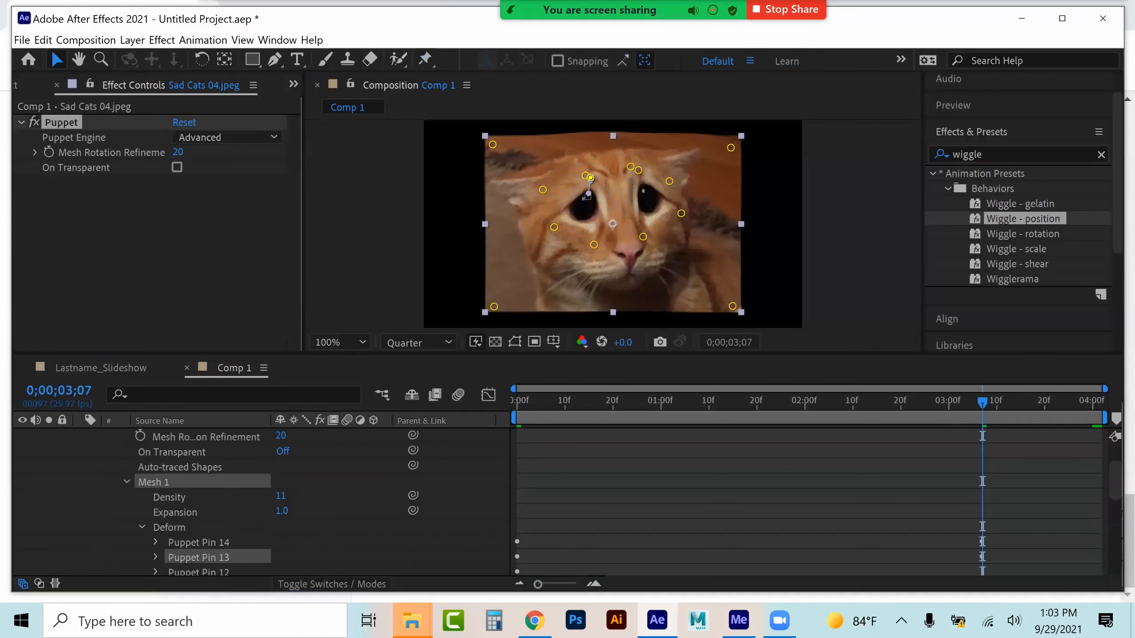
left_click_drag(982, 403, 943, 403)
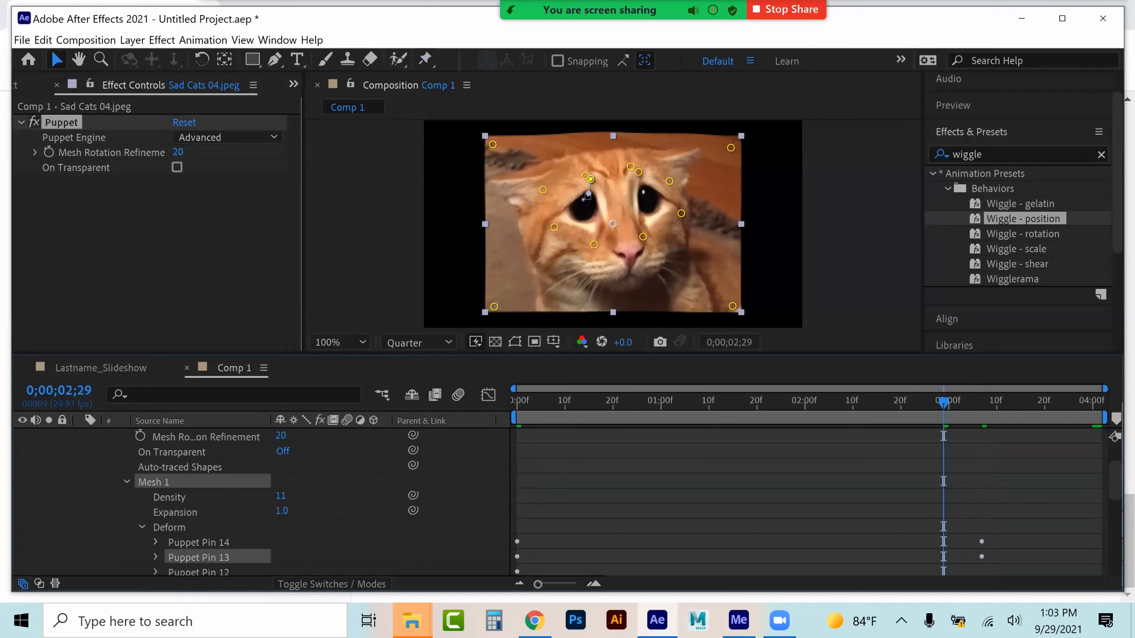
Move both eyebrow pins' raised-brow keyframes to the end of Comp 1's timeline
left_click_drag(976, 524, 991, 568)
left_click(155, 542)
scroll(262, 502, "down", 2)
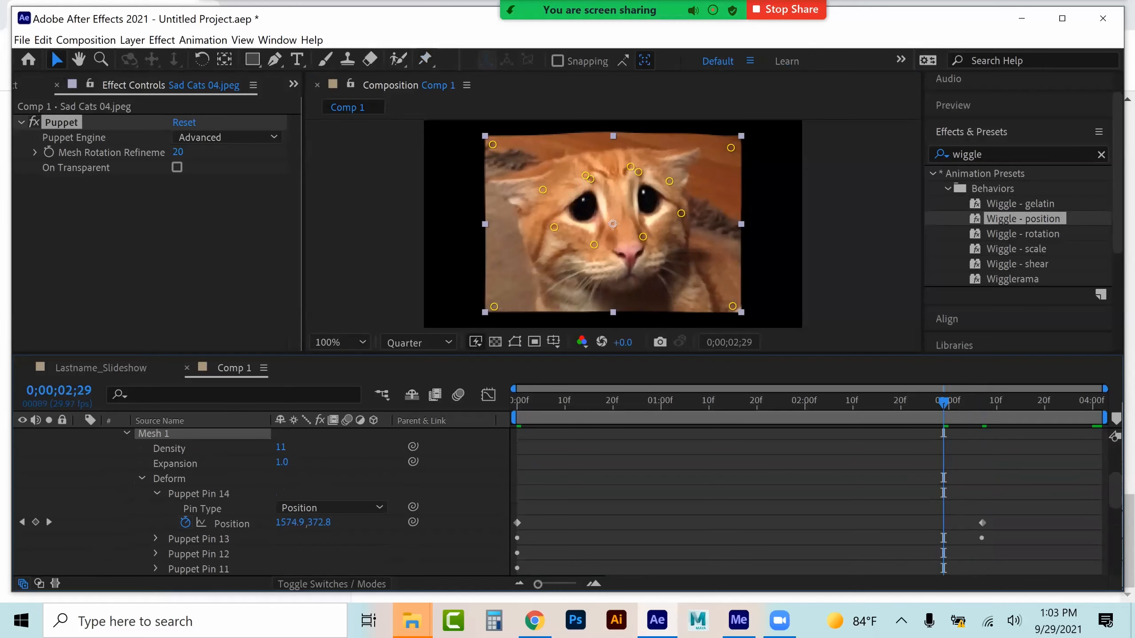
left_click(156, 539)
left_click_drag(1006, 499, 1092, 569)
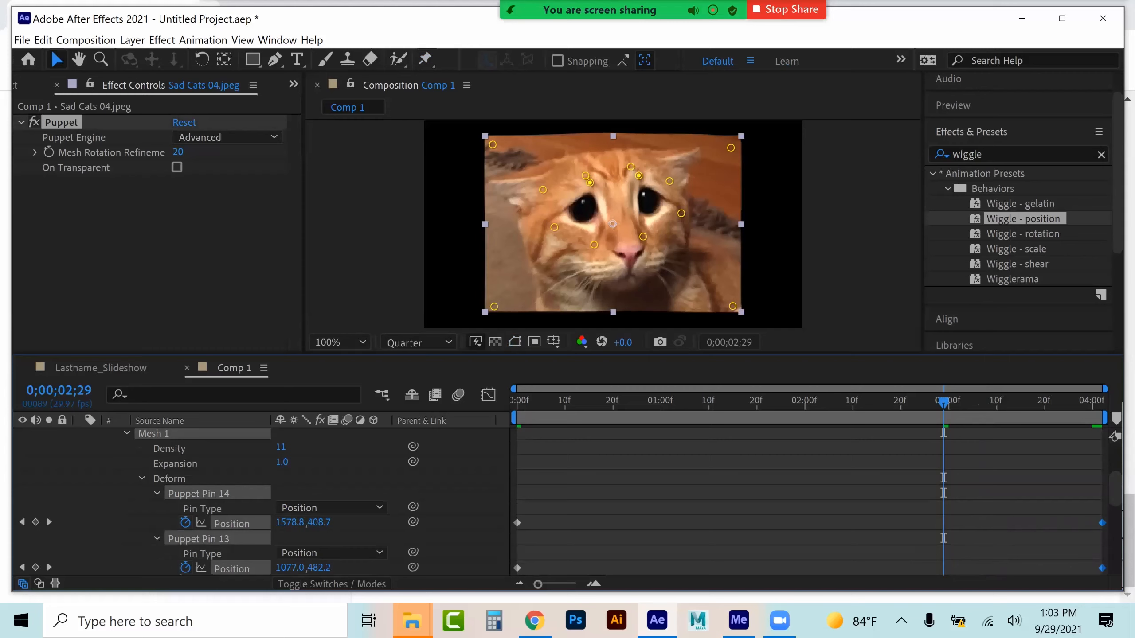
Collapse the Sad Cats 04 layer's properties and preview the eyebrow animation
left_click(127, 433)
scroll(201, 501, "up", 7)
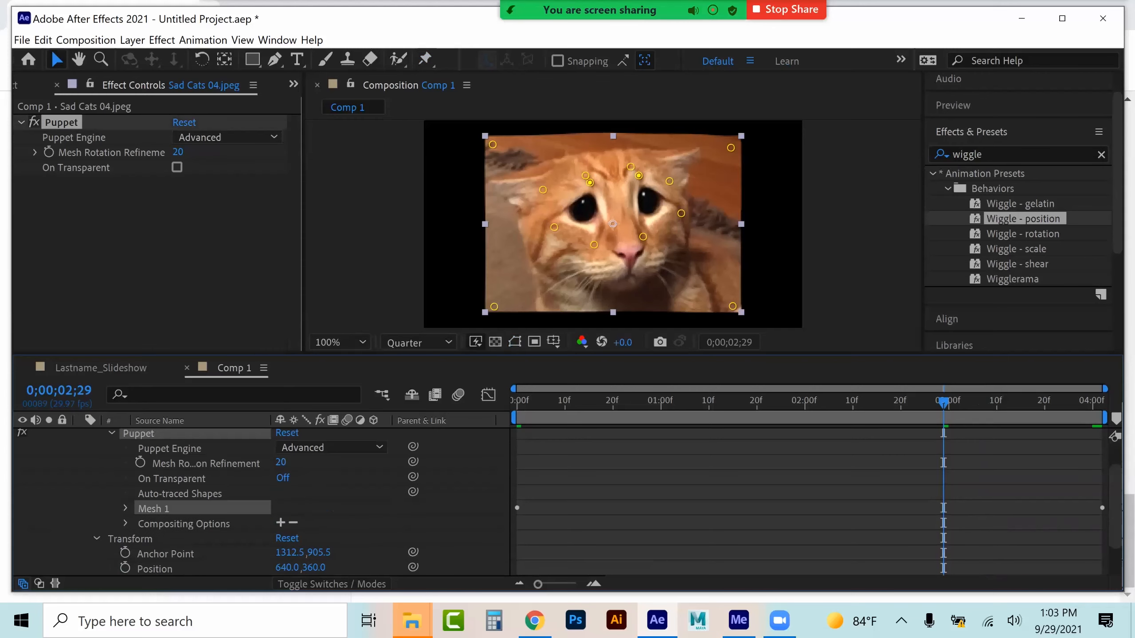
left_click(79, 436)
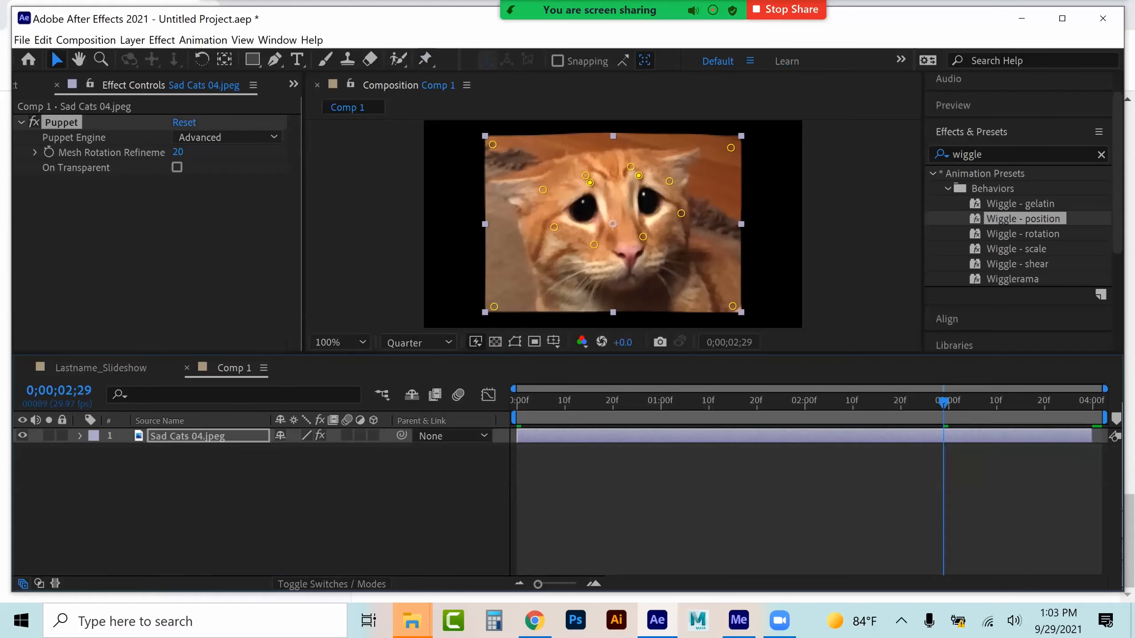
left_click_drag(666, 395, 560, 398)
key("space")
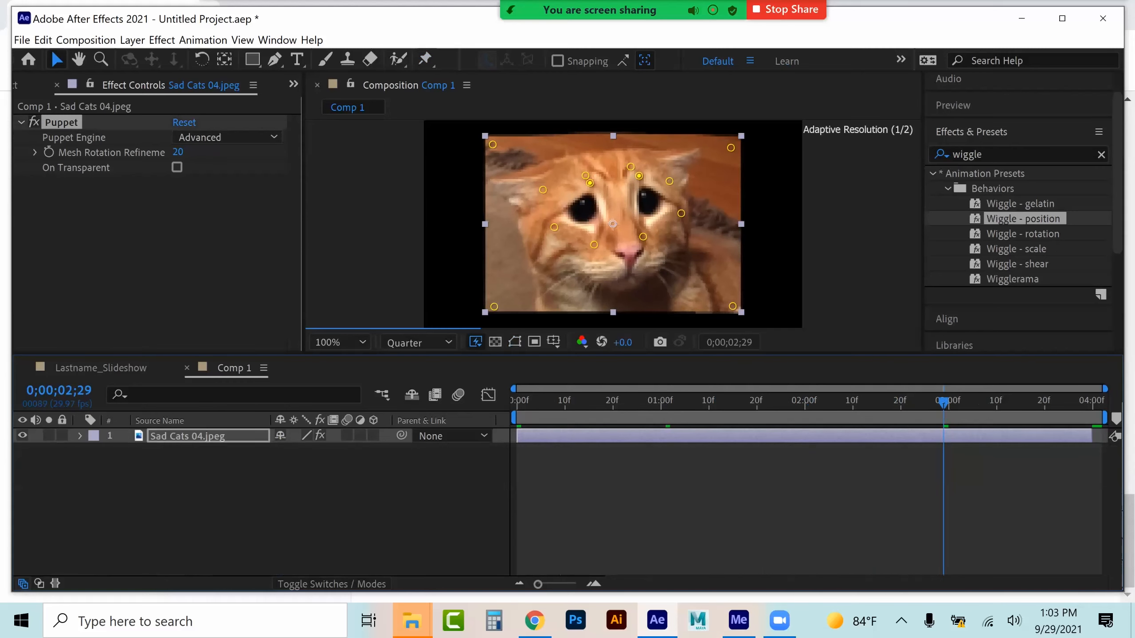
left_click_drag(939, 393, 627, 384)
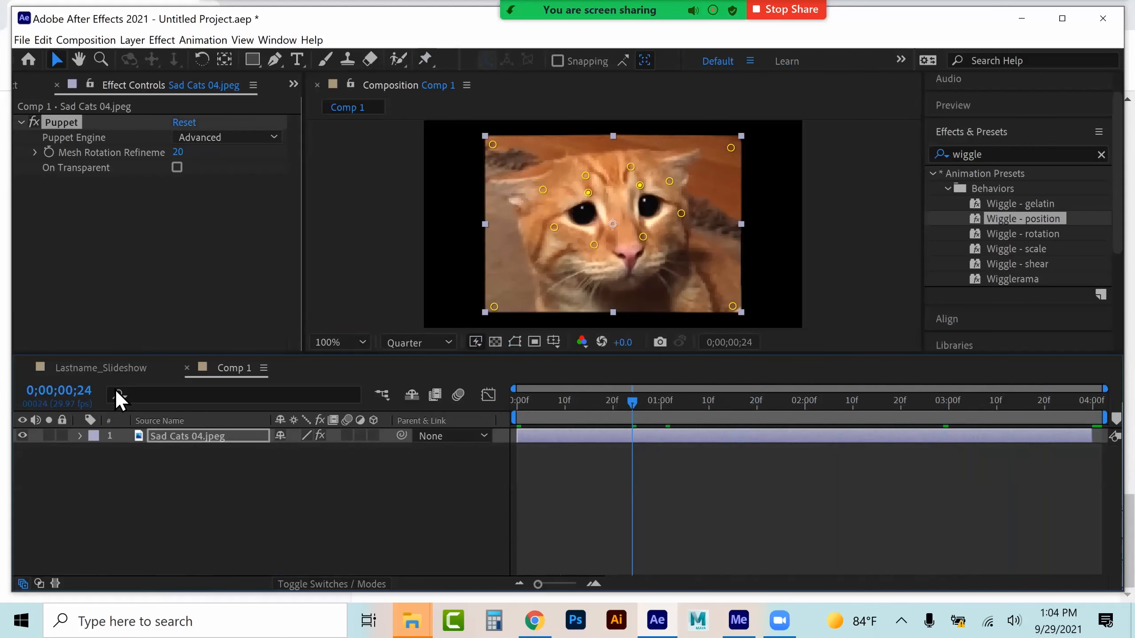
In Lastname_Slideshow, add Comp 1 above Sad Cats 04.jpeg and slide it to start with that photo
left_click(90, 366)
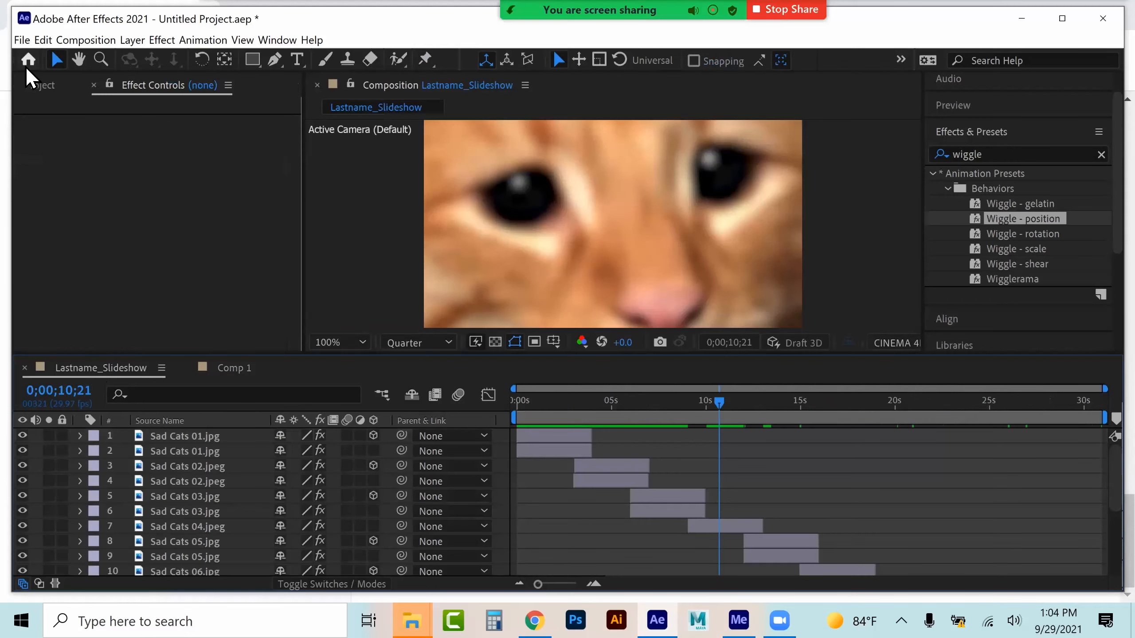
left_click(30, 86)
left_click_drag(60, 249, 64, 518)
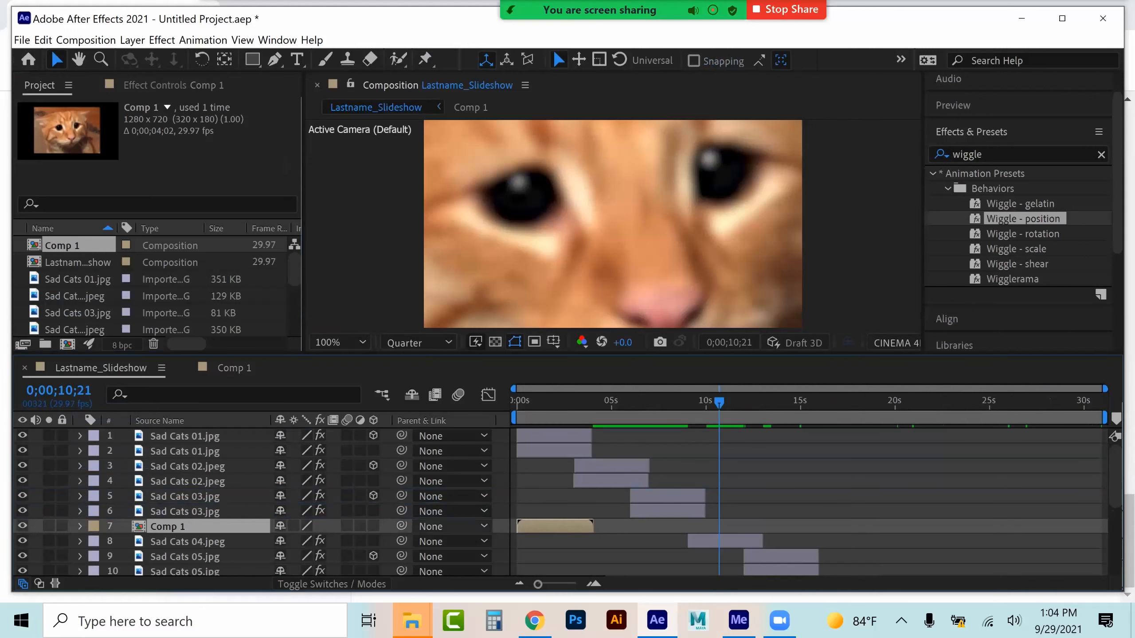
left_click_drag(540, 526, 710, 526)
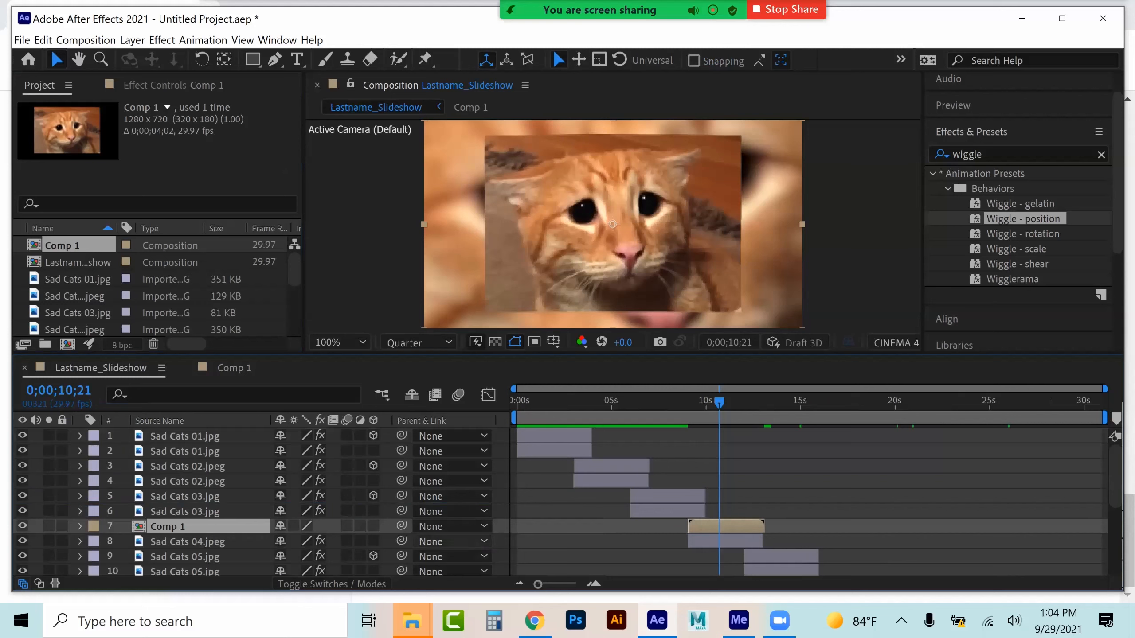
Make Comp 1 a 3D layer and paste the copied X, Y and Z Rotation keyframes at its start
left_click(374, 526)
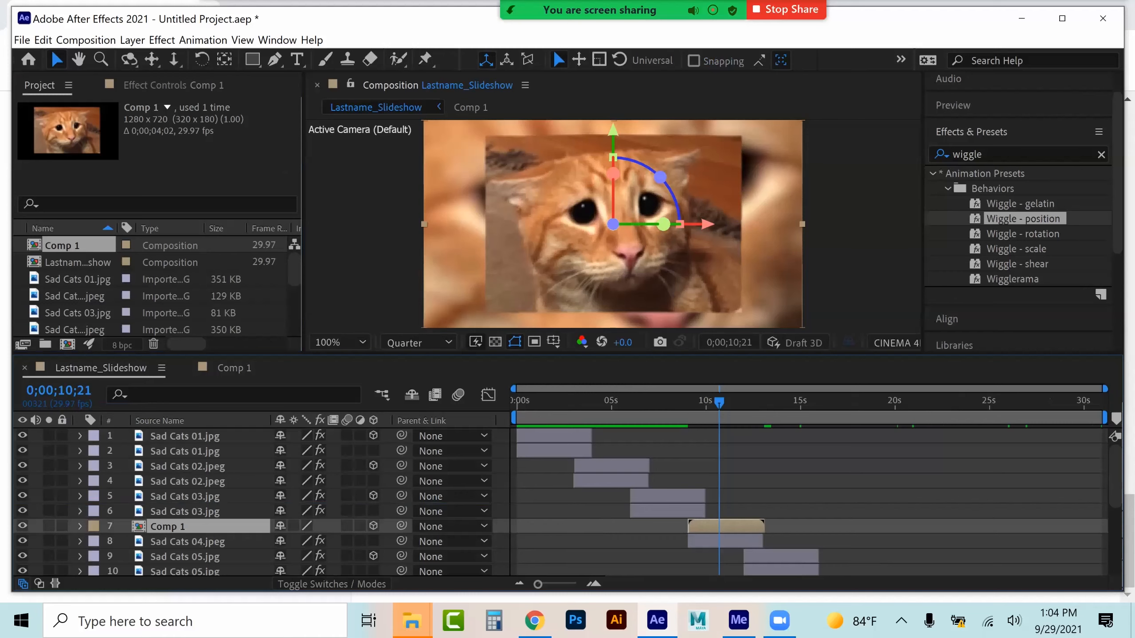
left_click_drag(723, 400, 693, 398)
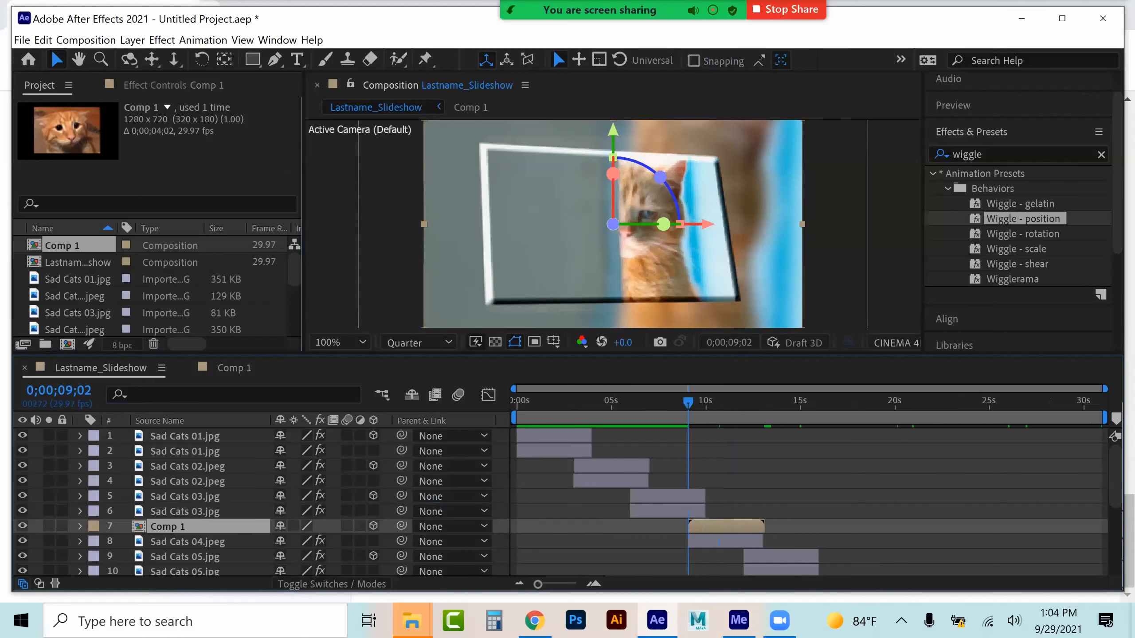
left_click(79, 526)
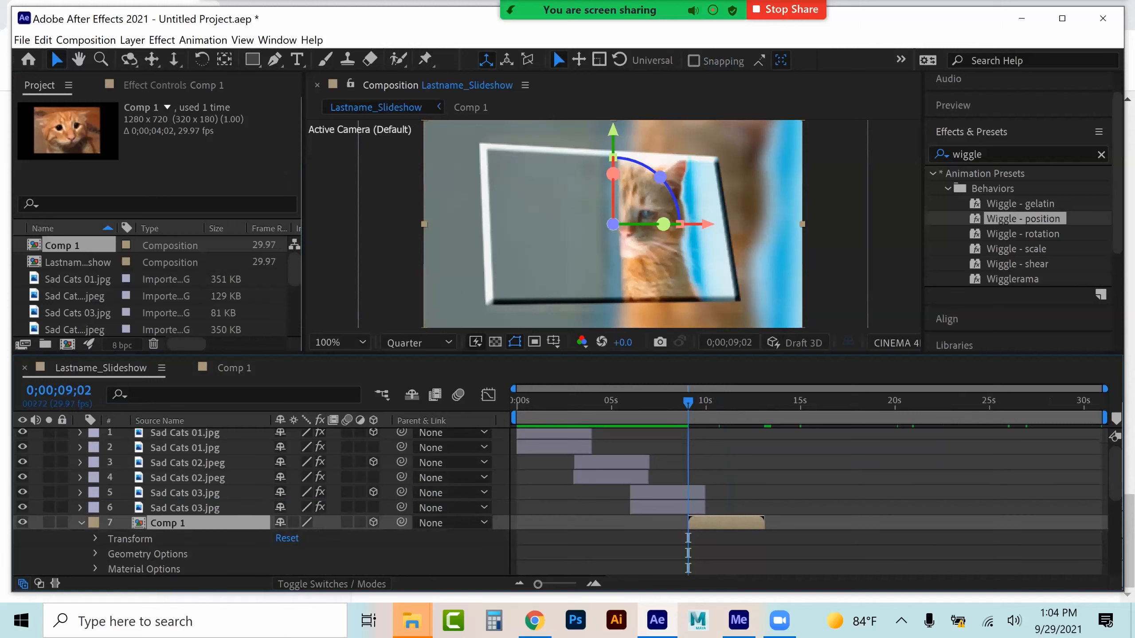
left_click(95, 539)
left_click(159, 524)
left_click(159, 553, "shift")
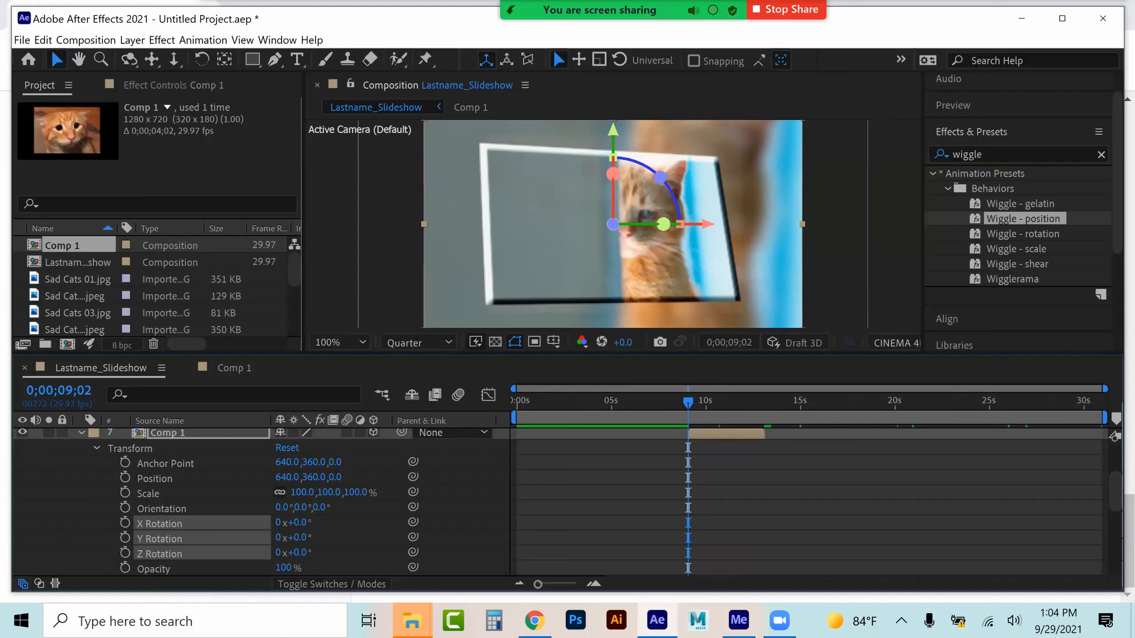
key("ctrl+v")
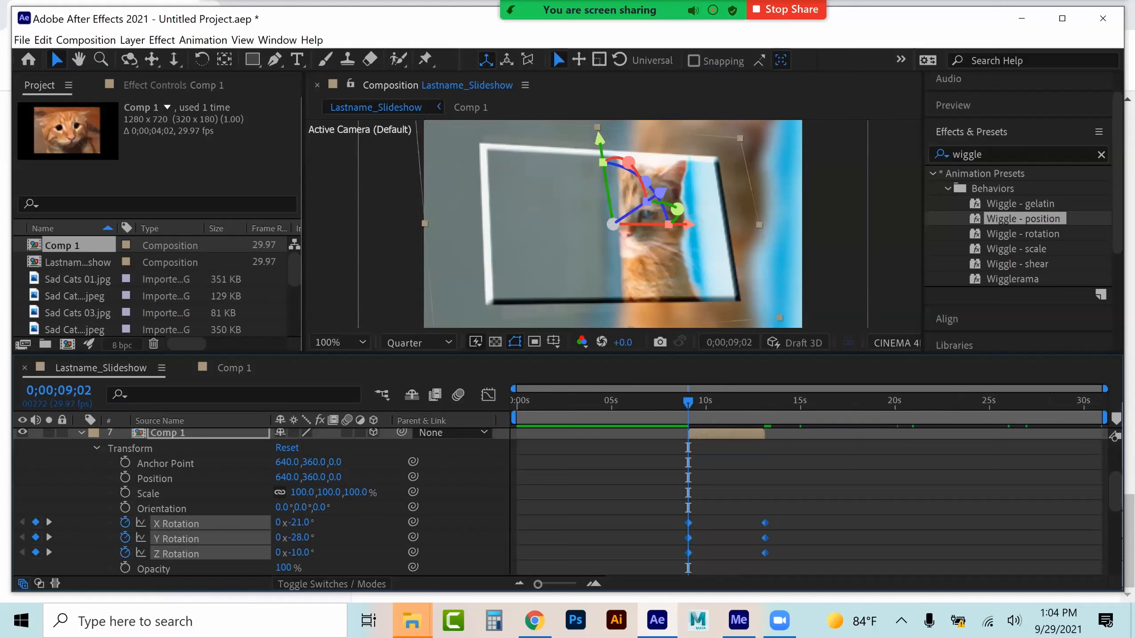
Collapse Comp 1's properties and scrub the slideshow to review its rotation
scroll(259, 496, "down", 2)
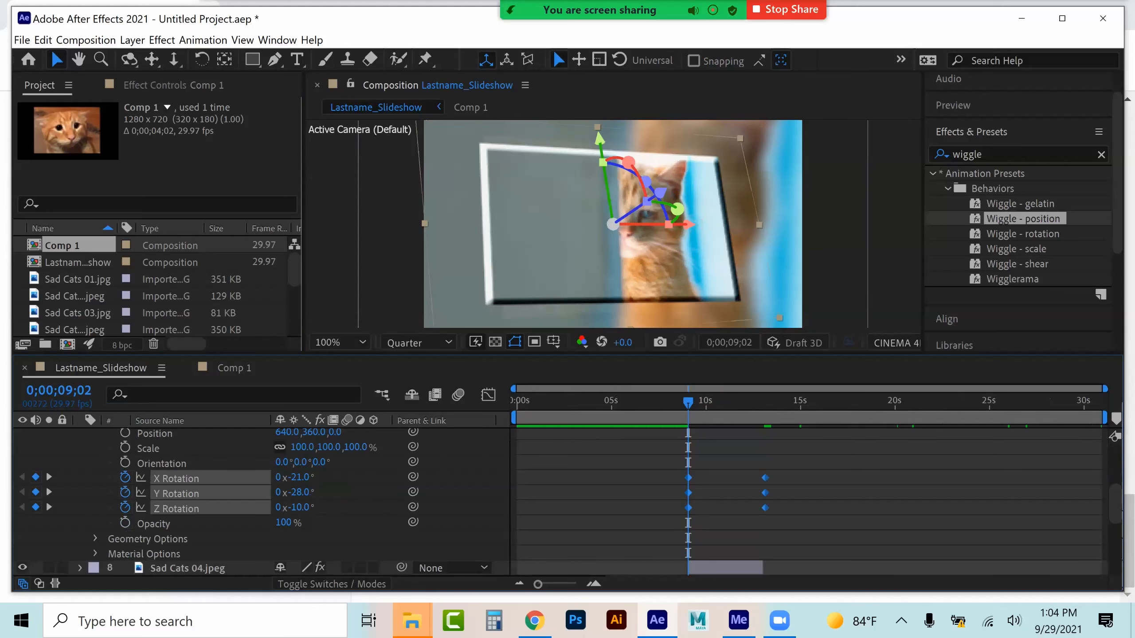
scroll(259, 496, "up", 4)
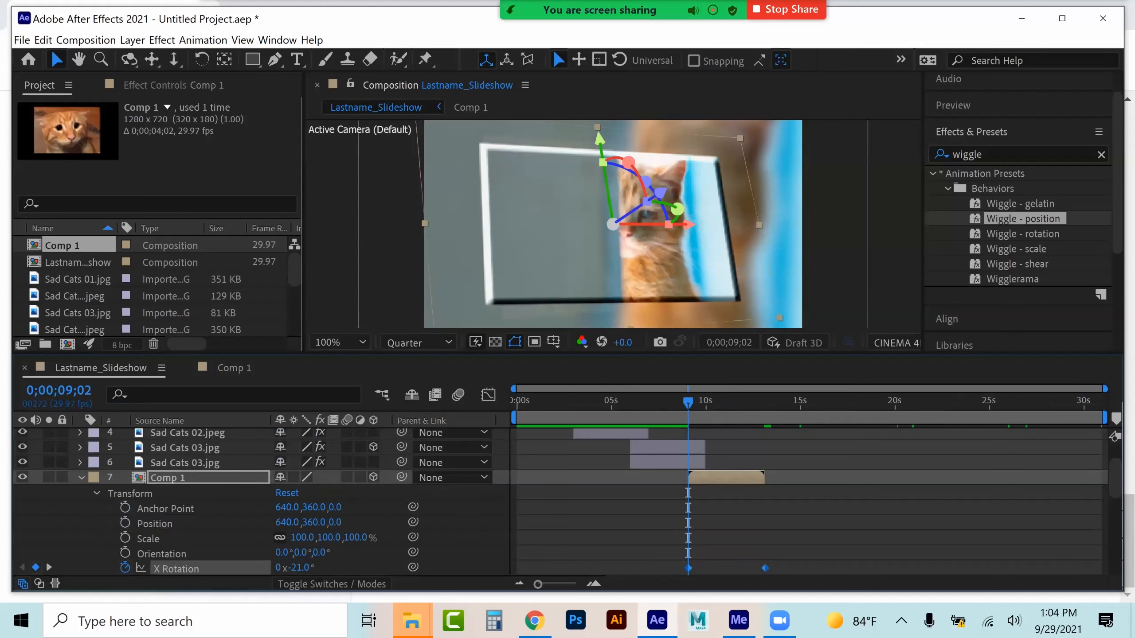
left_click(96, 493)
left_click(80, 477)
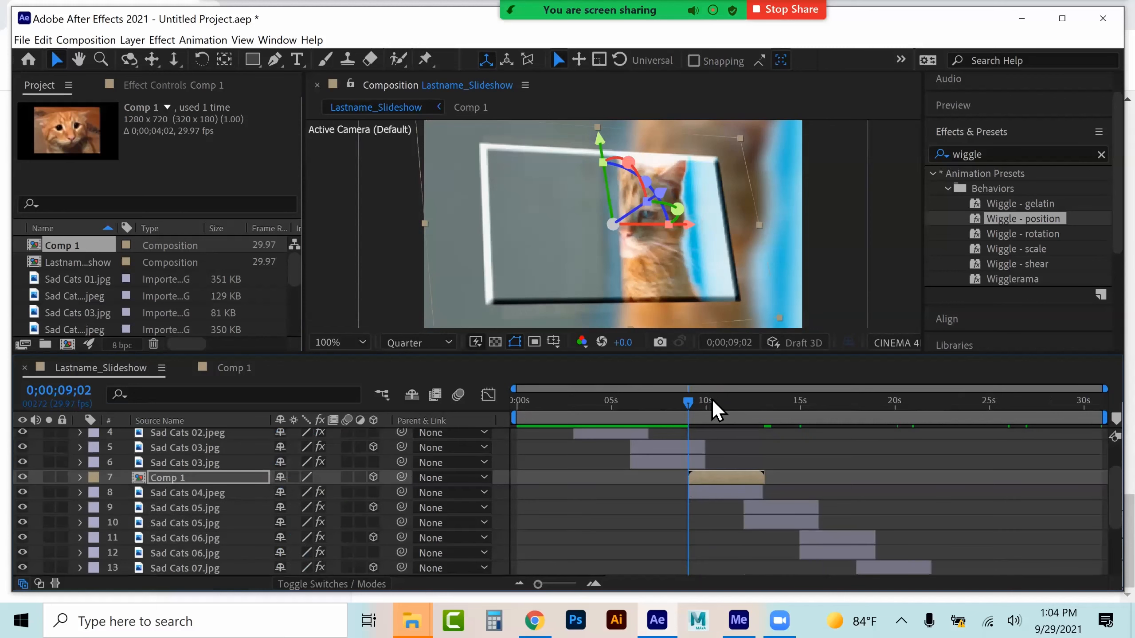
left_click(729, 397)
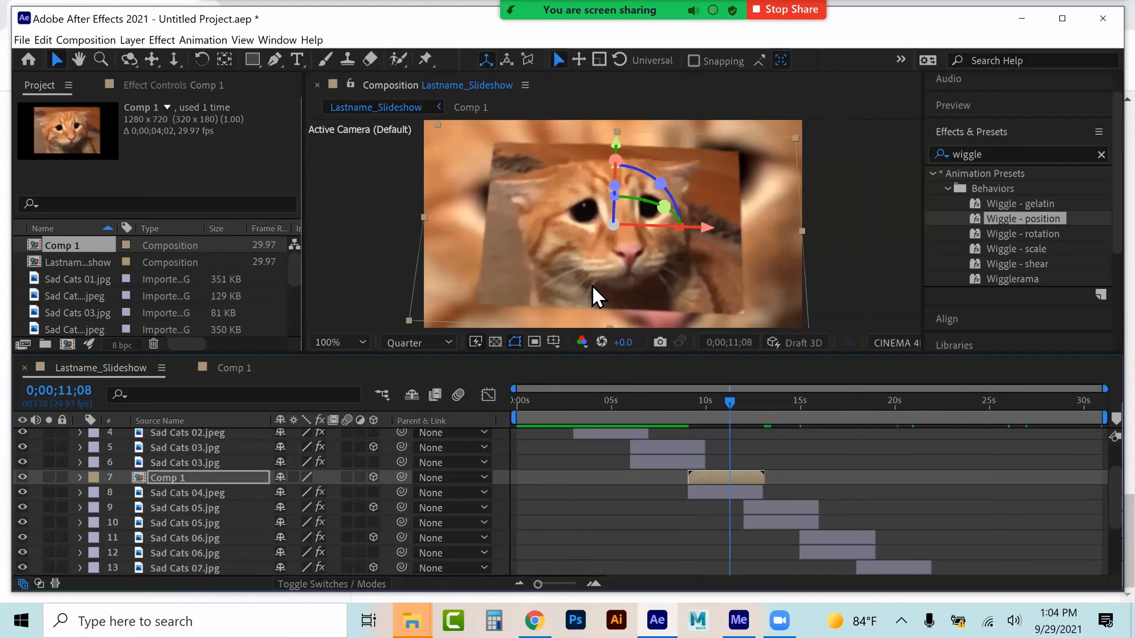
Copy the Bevel Alpha effect from Sad Cats 03.jpg and paste it onto Comp 1
left_click(184, 448)
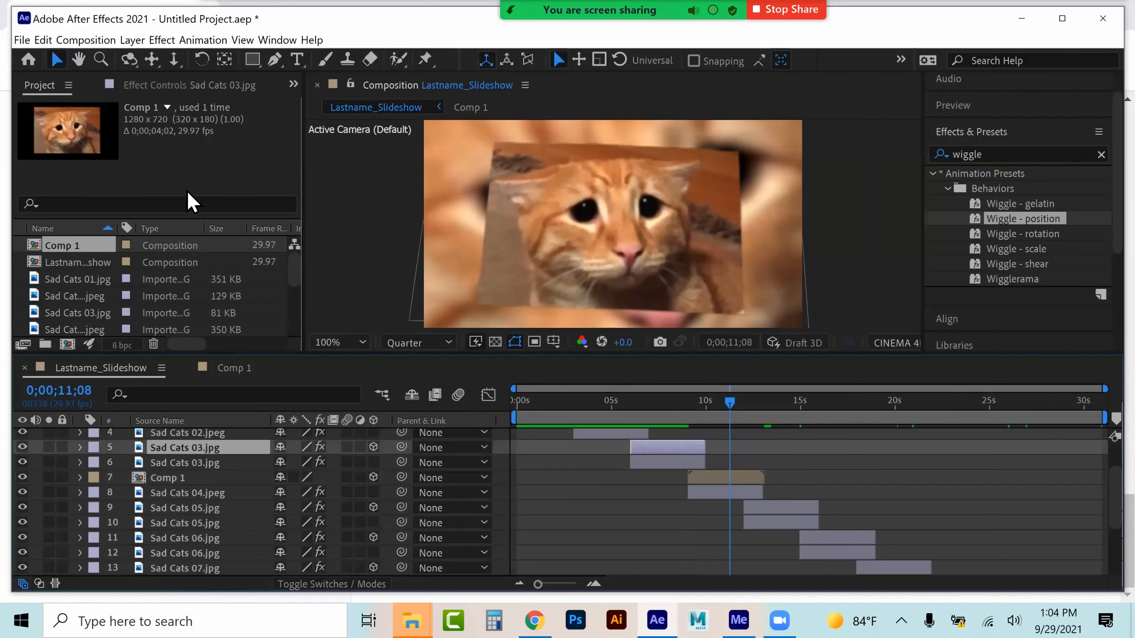
left_click(134, 85)
left_click(101, 121)
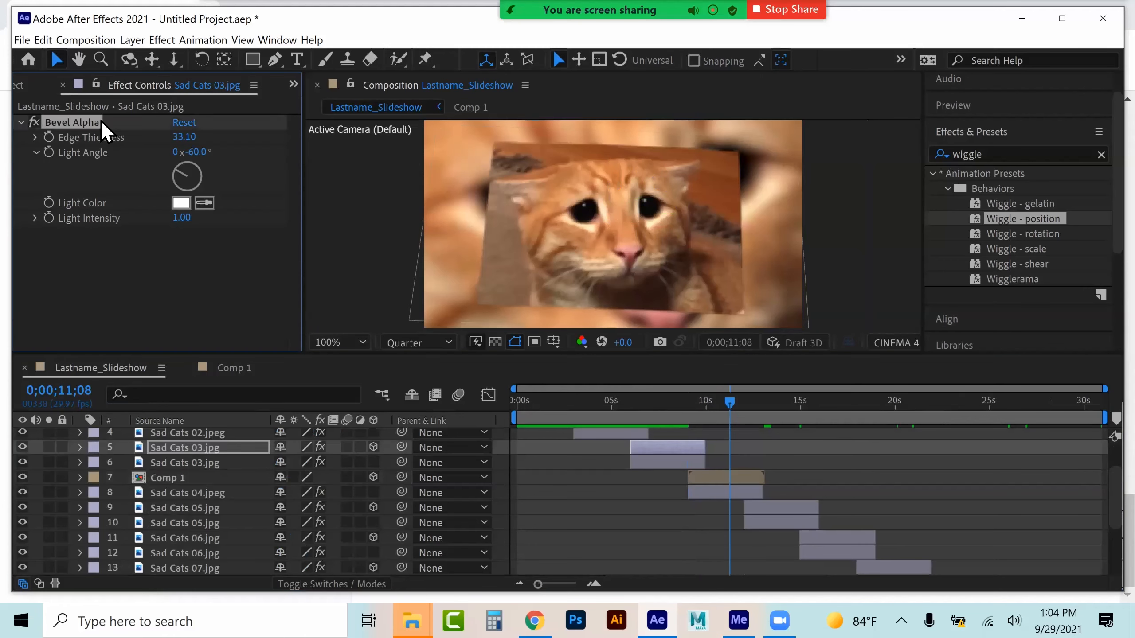
left_click(184, 508)
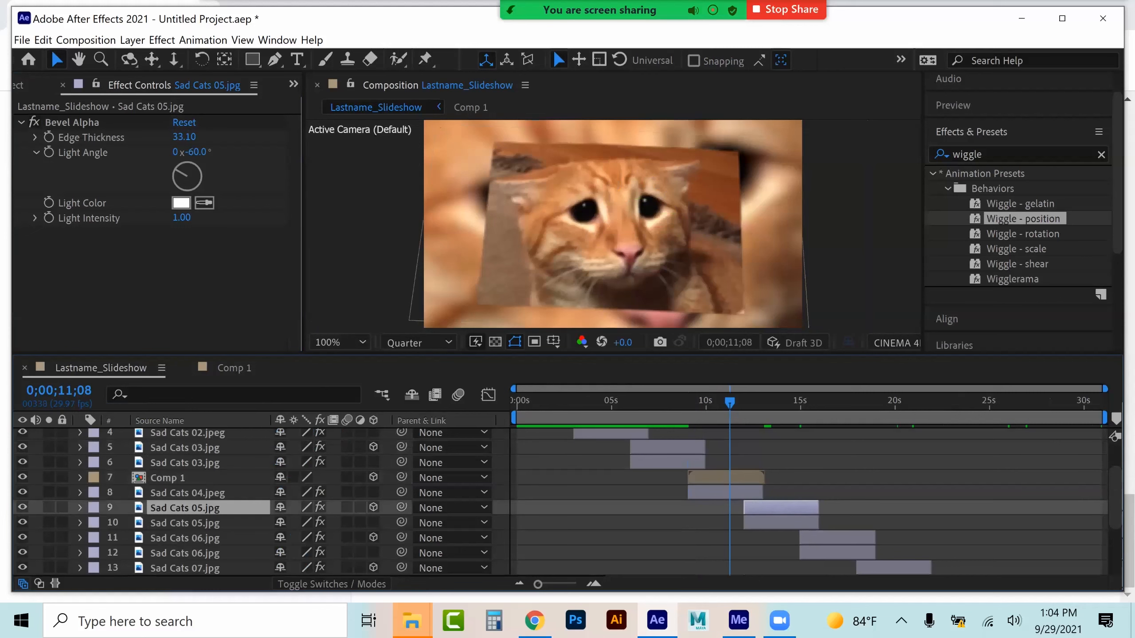
left_click(778, 402)
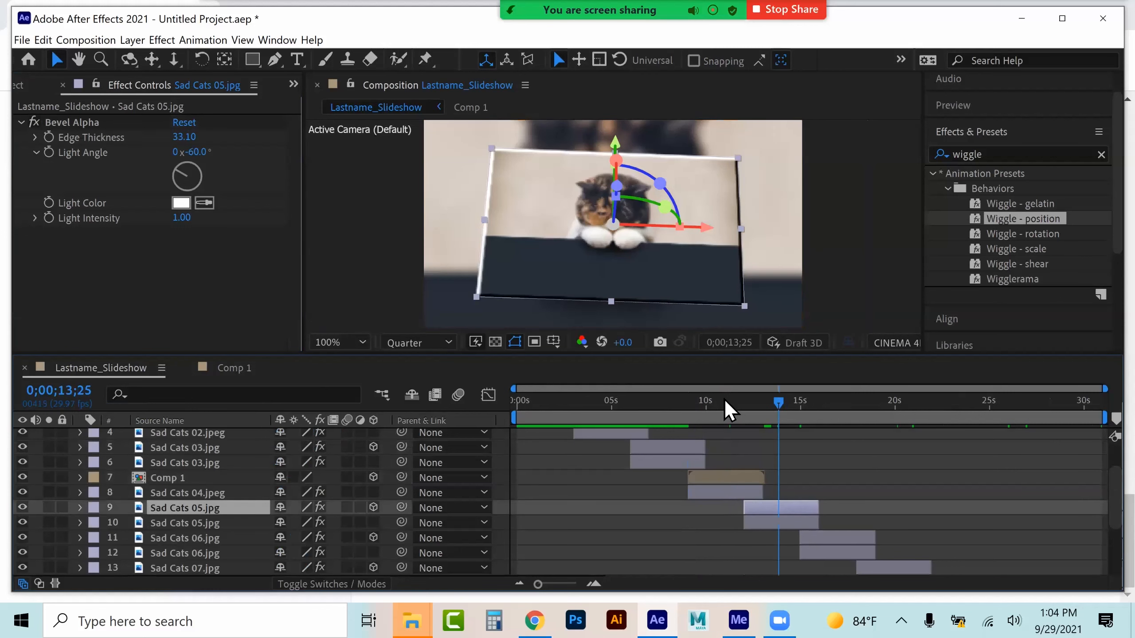
left_click(723, 401)
left_click(729, 478)
key("ctrl+v")
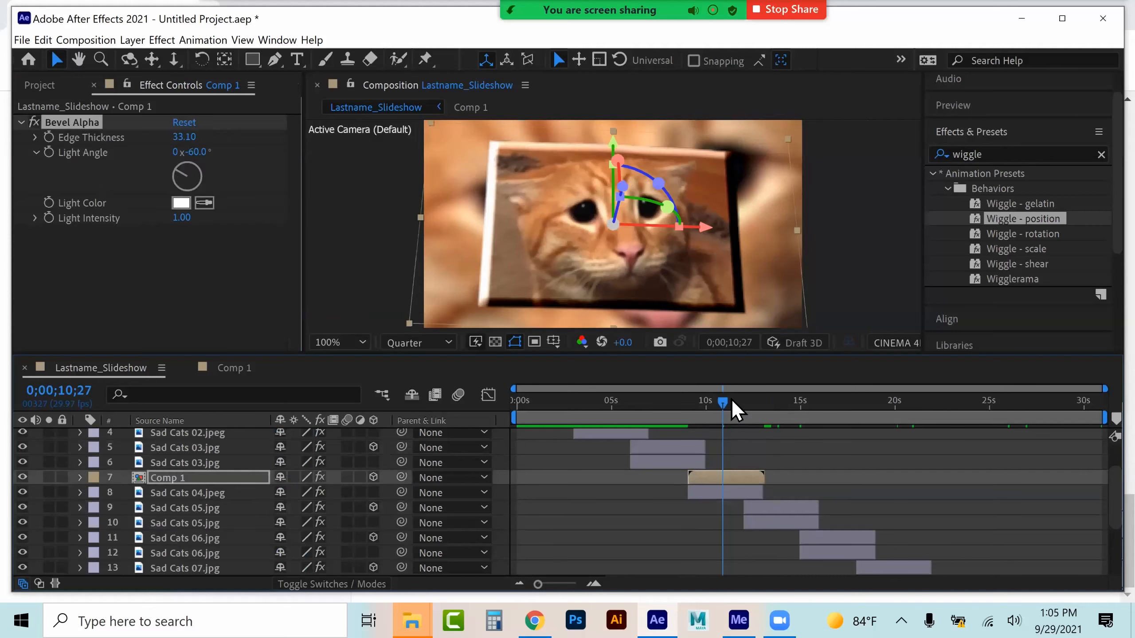
Preview the slideshow around Comp 1
left_click_drag(718, 400, 683, 400)
key("space")
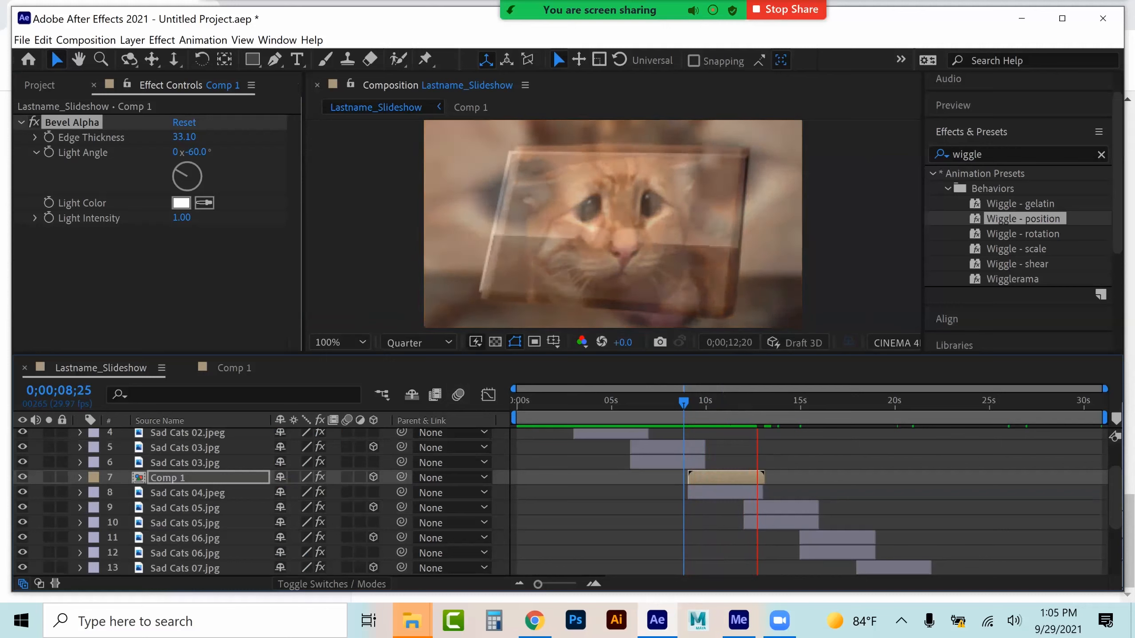
key("space")
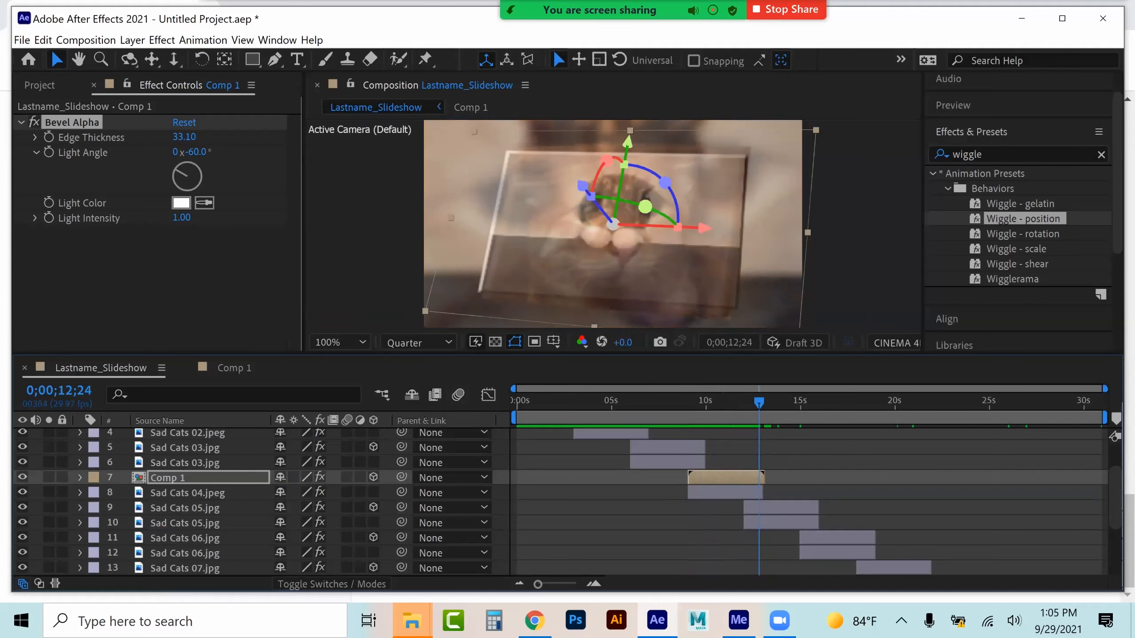
Import the Sarah McLachlan - In the arms of an angel audio file into the project
scroll(313, 500, "up", 3)
left_click(53, 83)
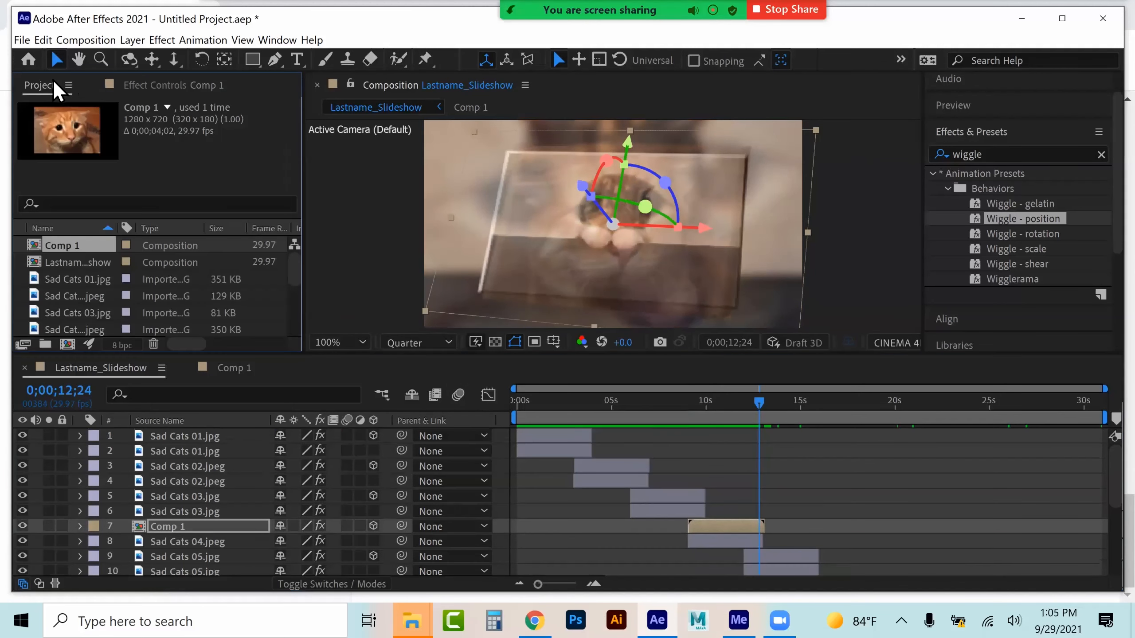
left_click(22, 41)
mouse_move(241, 242)
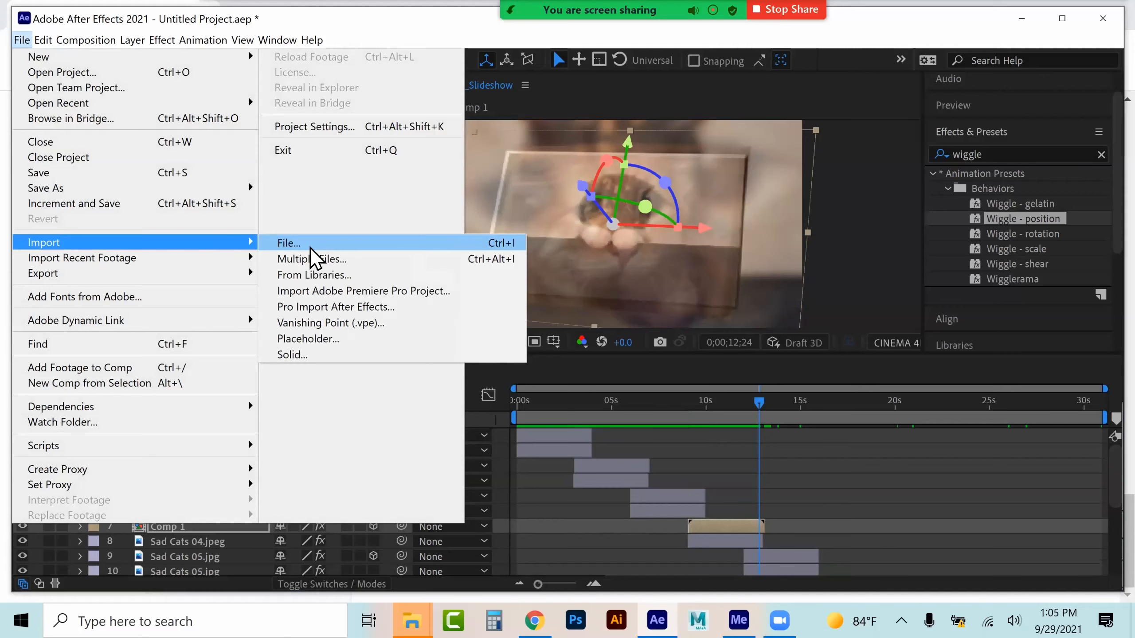
left_click(317, 244)
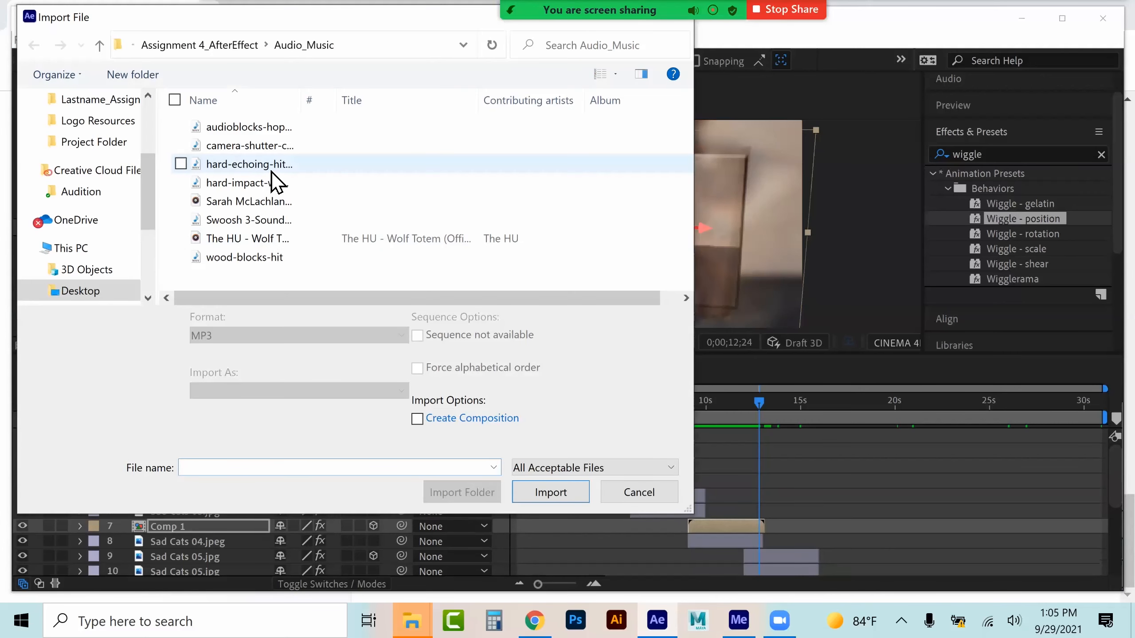
left_click(243, 202)
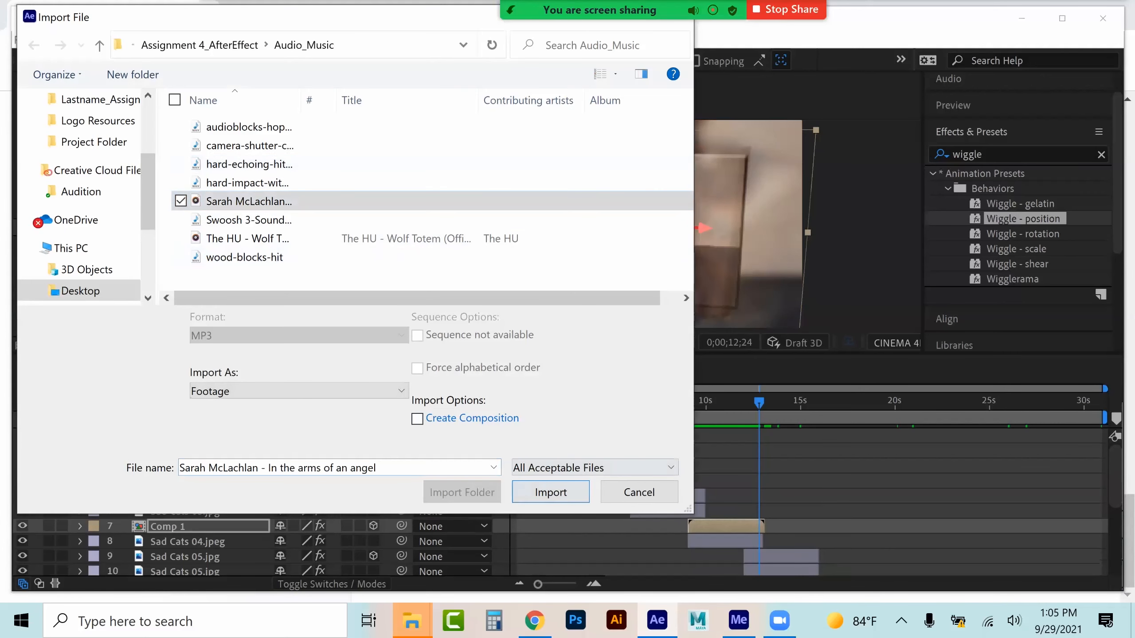
key("Return")
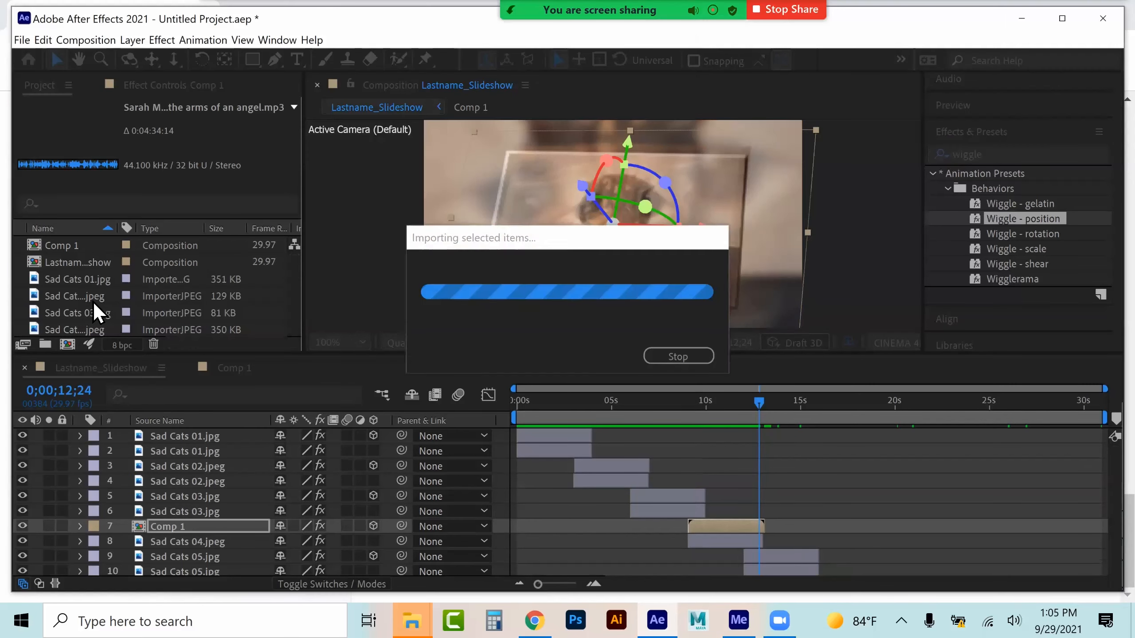
Add the Sarah McLachlan audio as the top layer of Lastname_Slideshow and show its waveform
left_click_drag(83, 314, 120, 436)
left_click(80, 437)
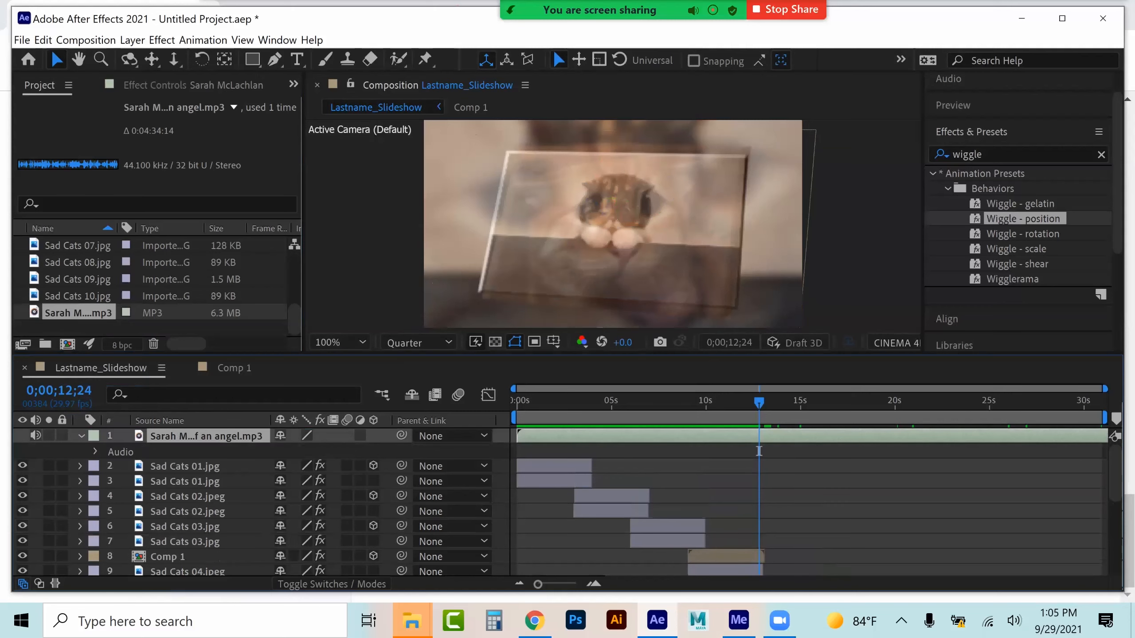
left_click(121, 452)
left_click(95, 451)
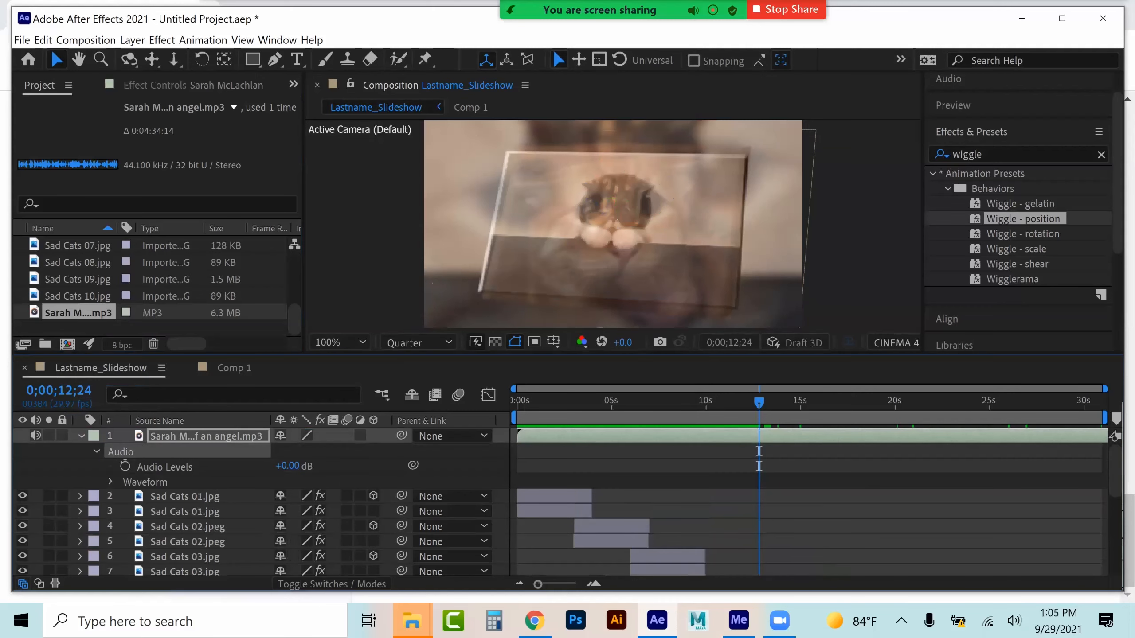
left_click(111, 482)
Trim the audio's start at 0;00;11;16 and slide the layer back to begin at 0
left_click_drag(578, 400, 735, 401)
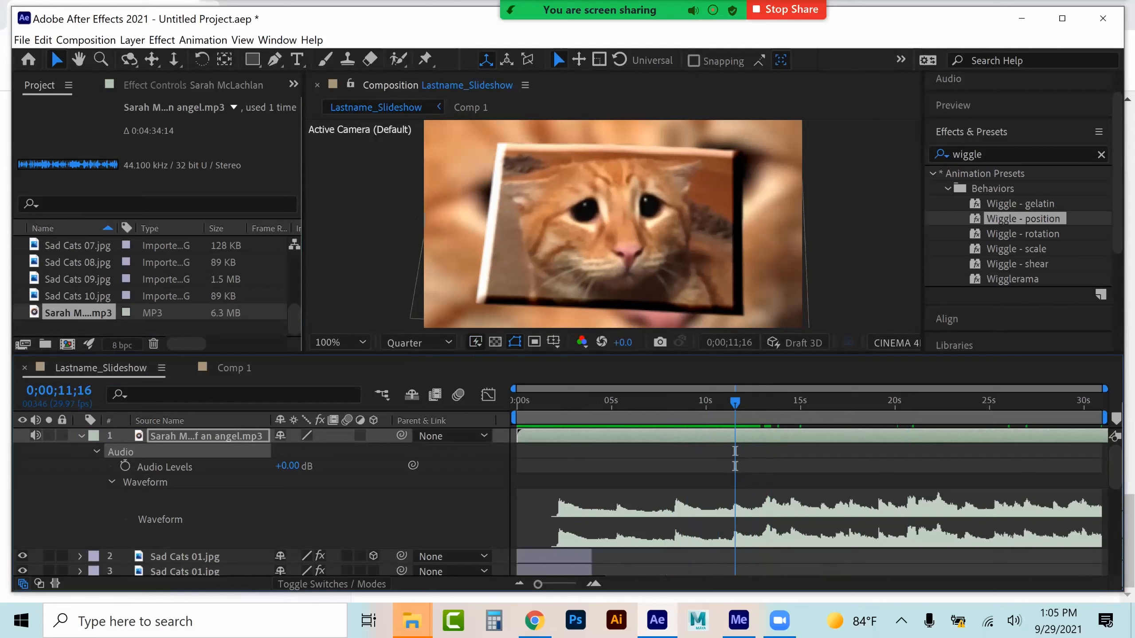
key("alt+[")
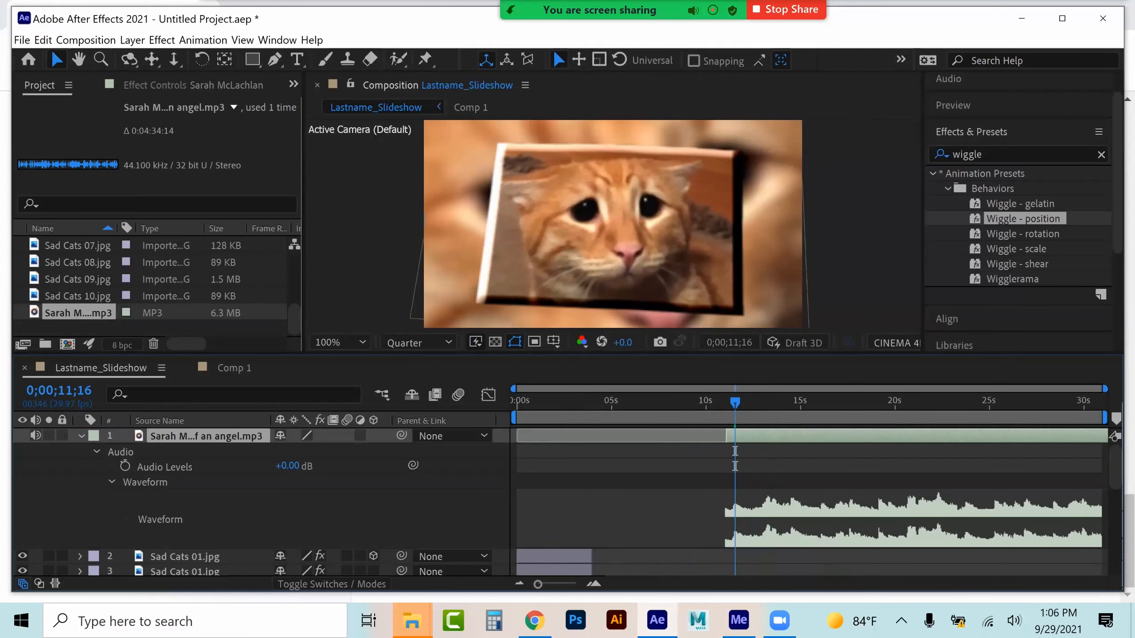
left_click_drag(772, 436, 554, 436)
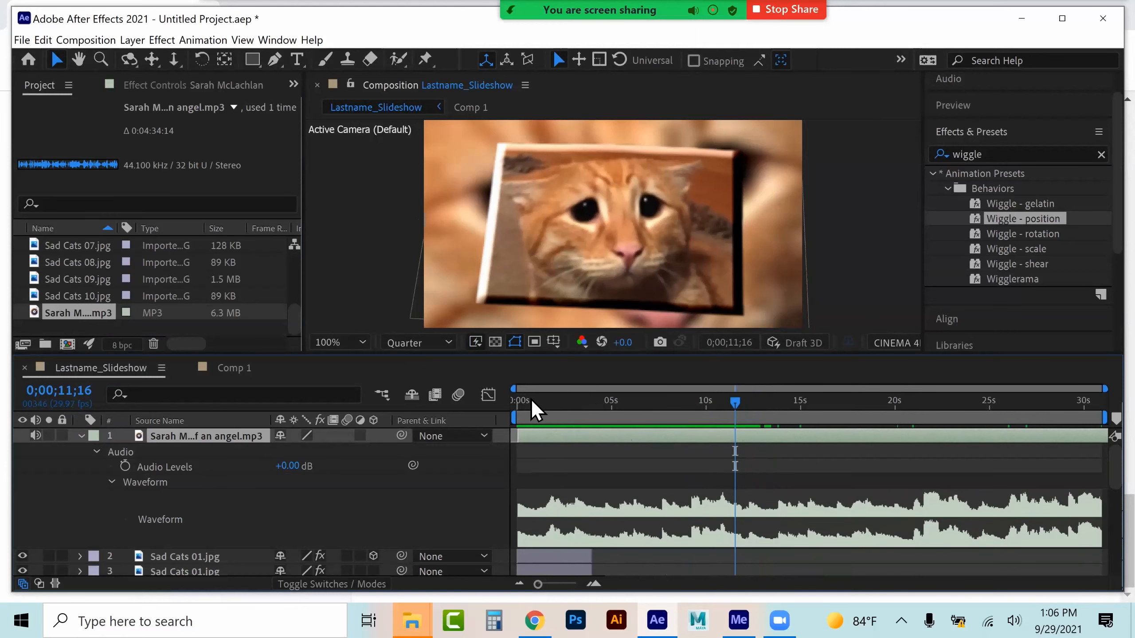
Preview the slideshow from the start with the trimmed music
left_click(527, 398)
key("space")
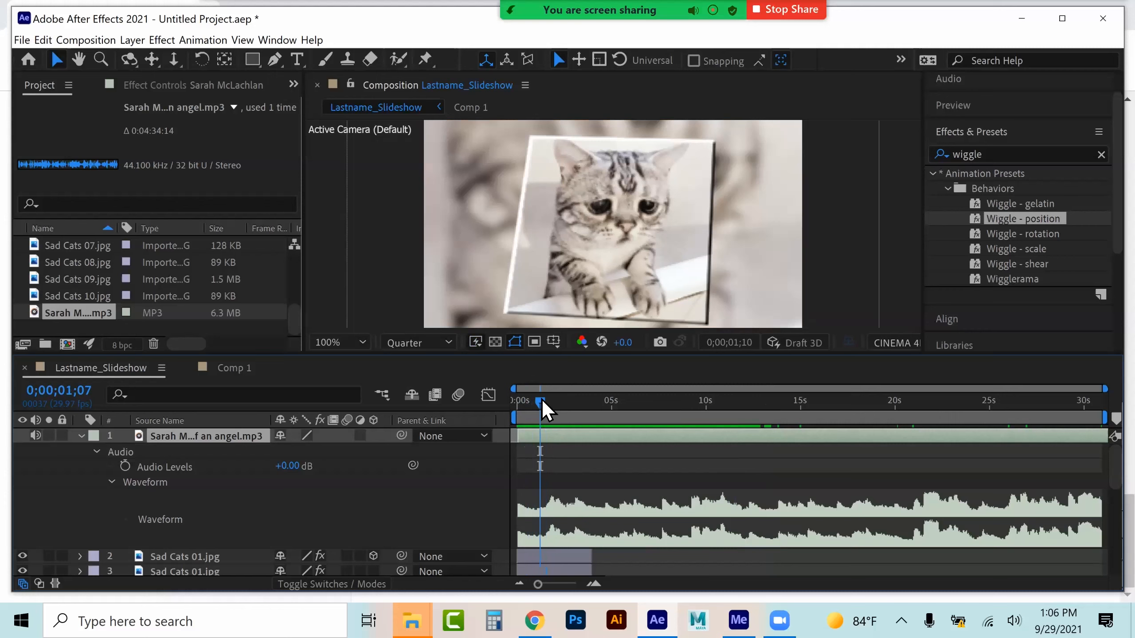
left_click_drag(541, 398, 536, 398)
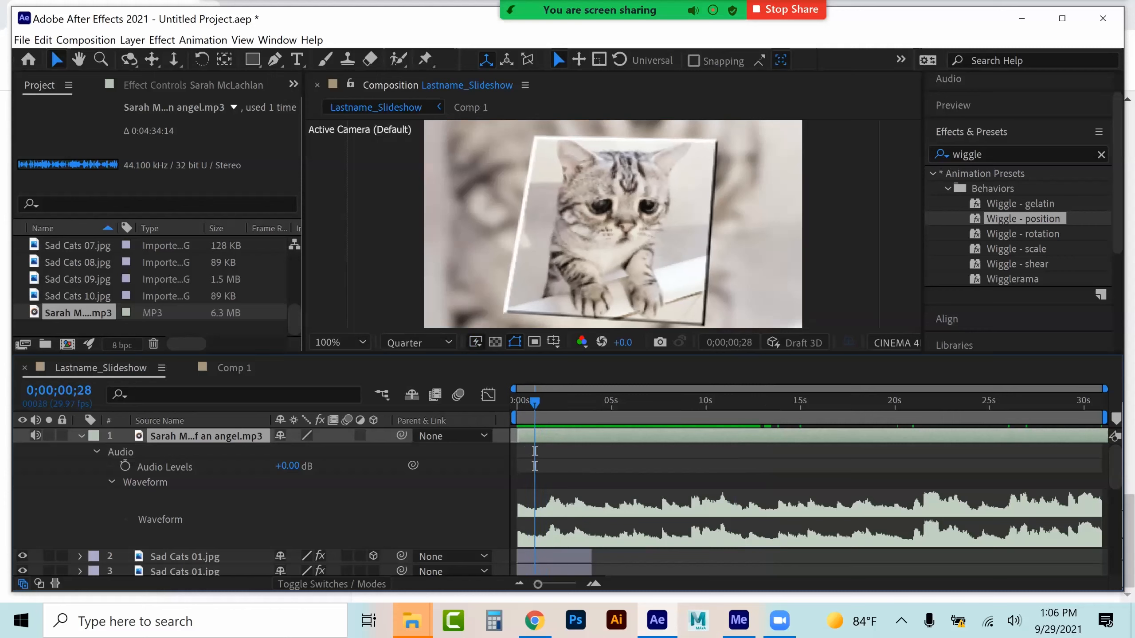
Keyframe the audio levels so the music fades out to -176 dB at the end of the composition
left_click(124, 466)
left_click_drag(535, 401, 468, 401)
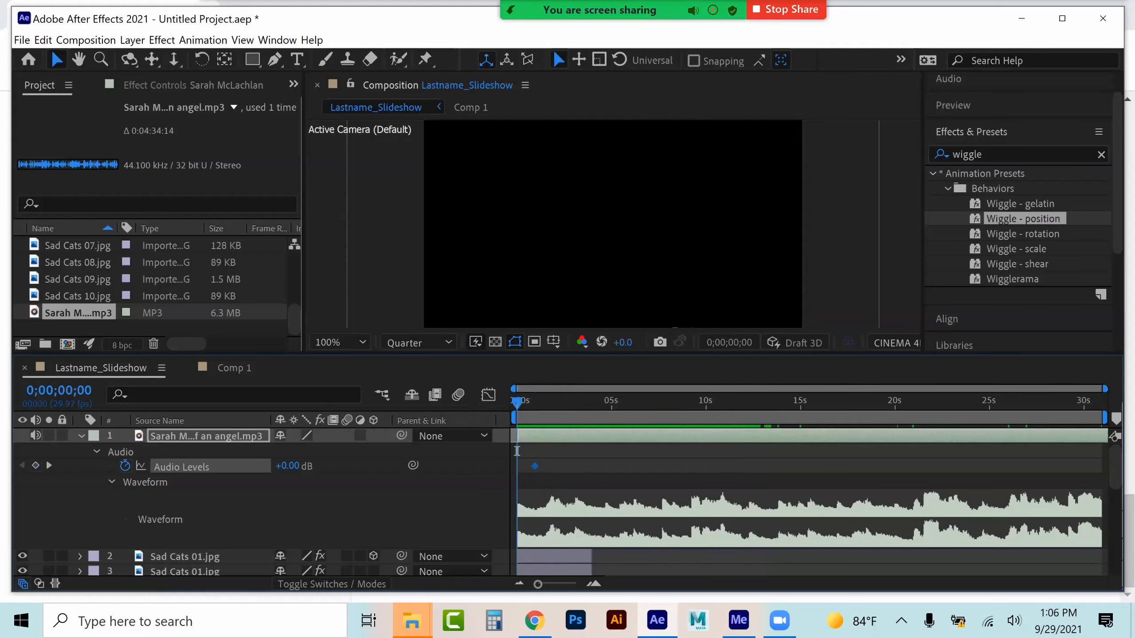
left_click_drag(287, 466, 267, 466)
key("End")
left_click(35, 465)
left_click_drag(1084, 402, 1101, 402)
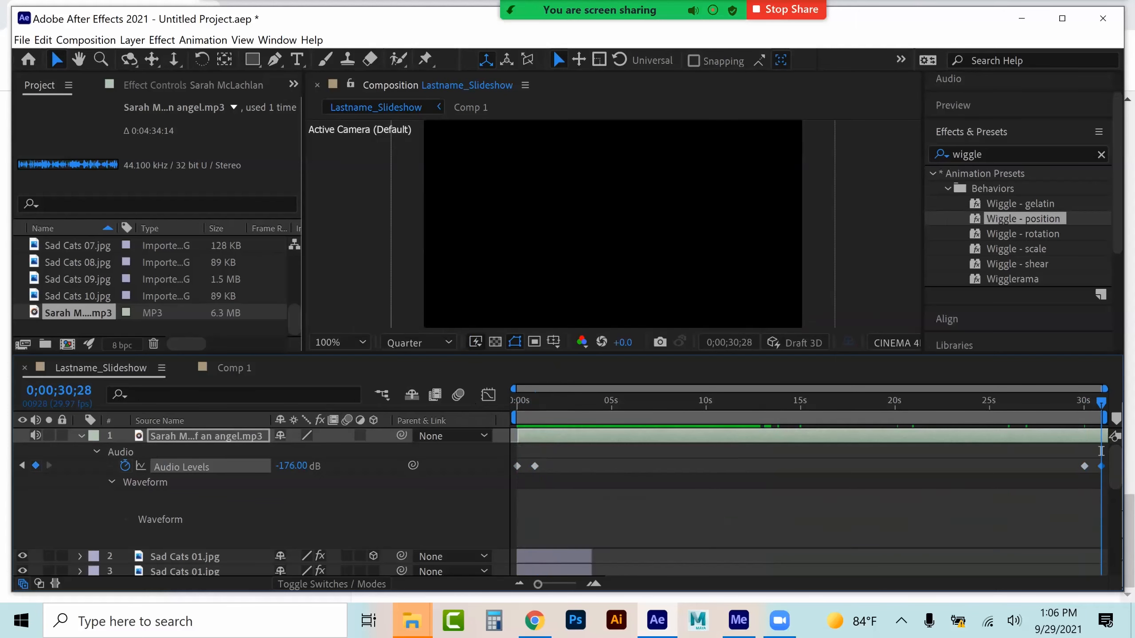
key("u")
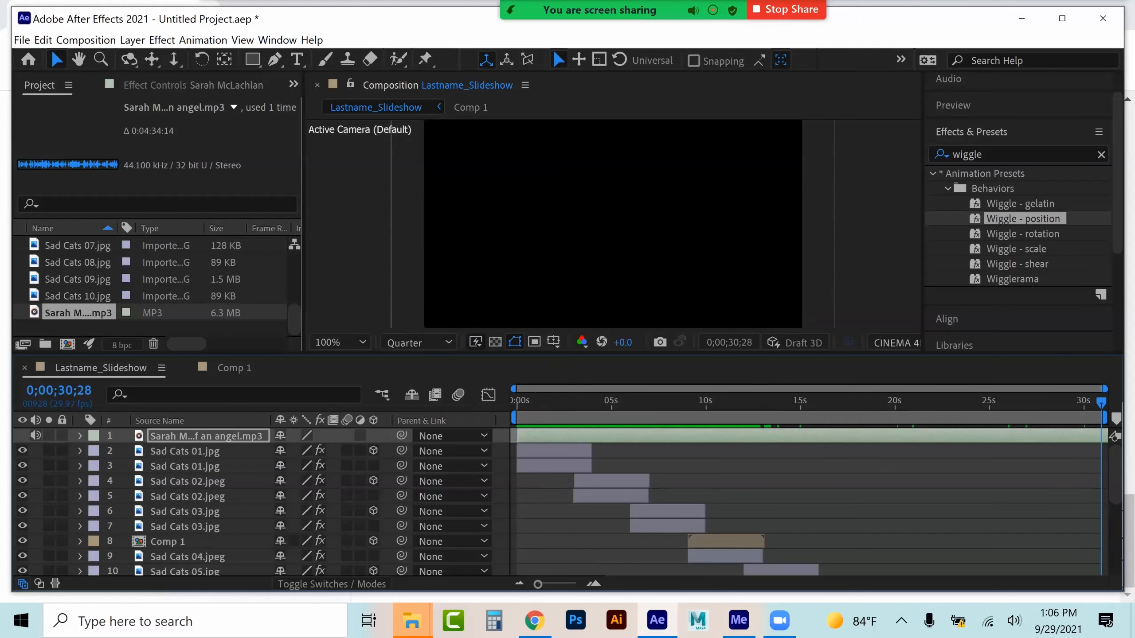
Save the project in the Project Folder as Lastname_Slideshowb
key("ctrl+s")
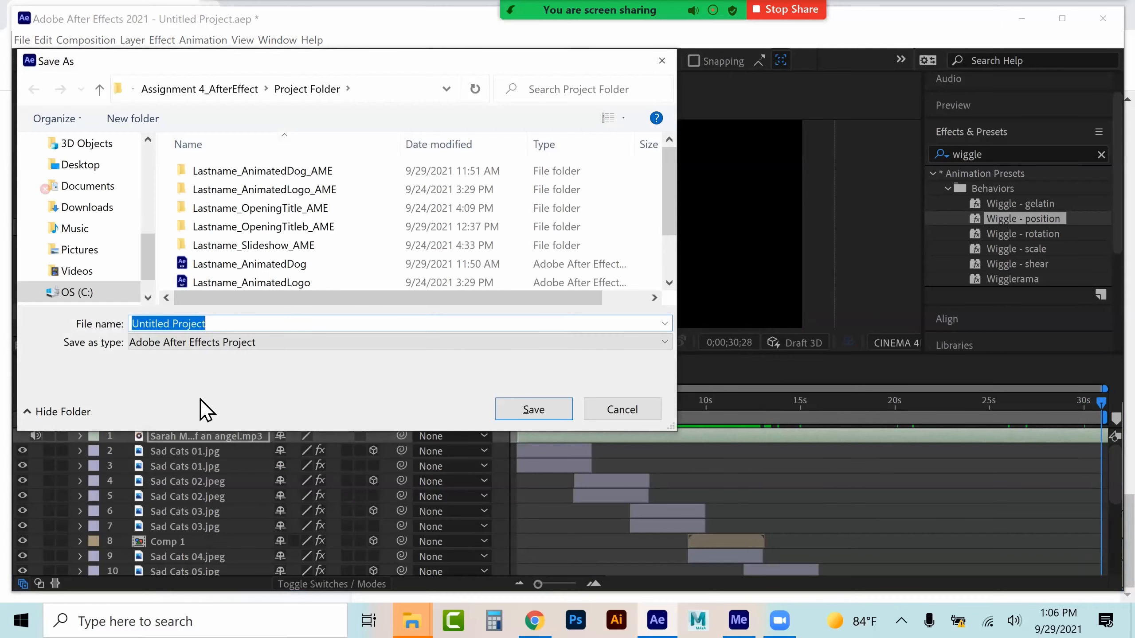
scroll(273, 262, "down", 1)
left_click(265, 282)
left_click(277, 326)
left_click(277, 325)
type("b")
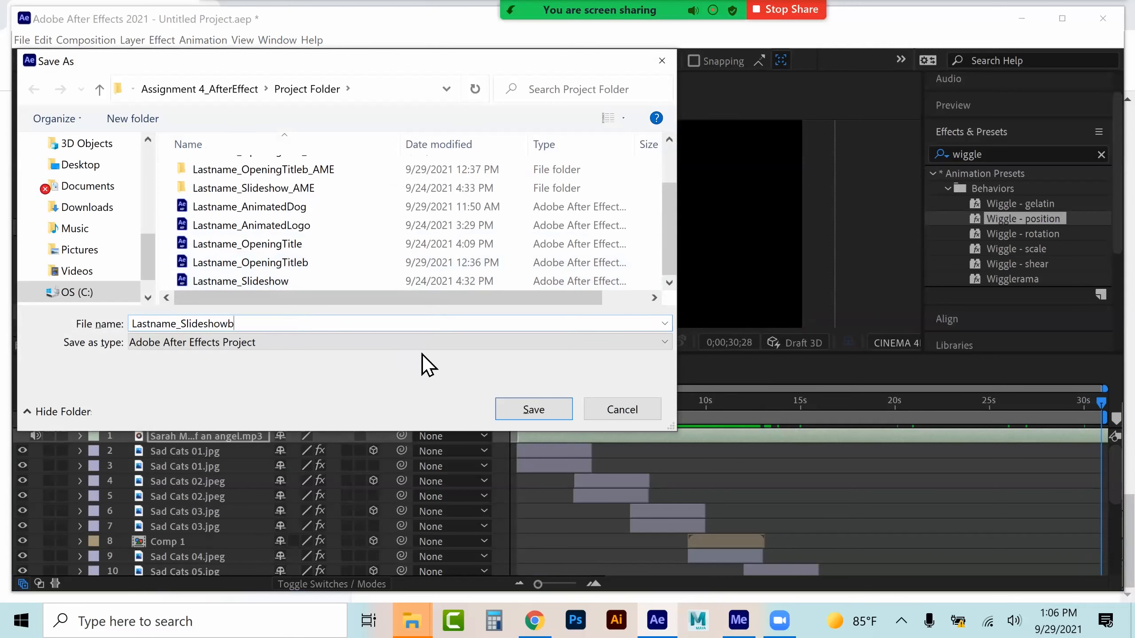
left_click(545, 401)
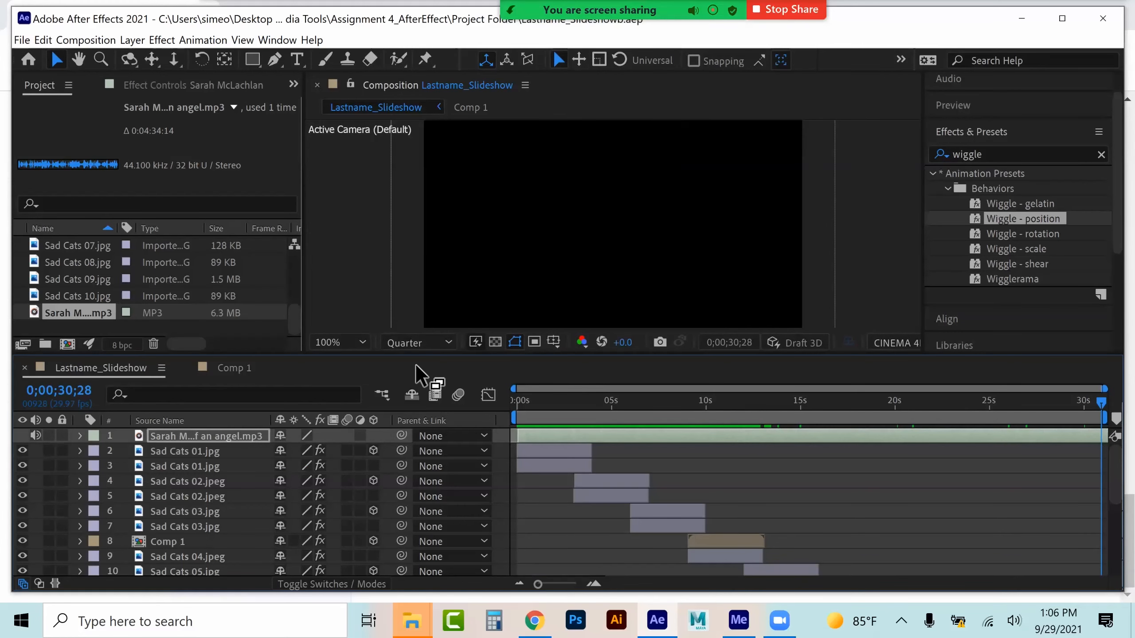
Create a new composition, Comp 2, with a duration of 0;00;30;28
left_click(85, 40)
left_click(103, 56)
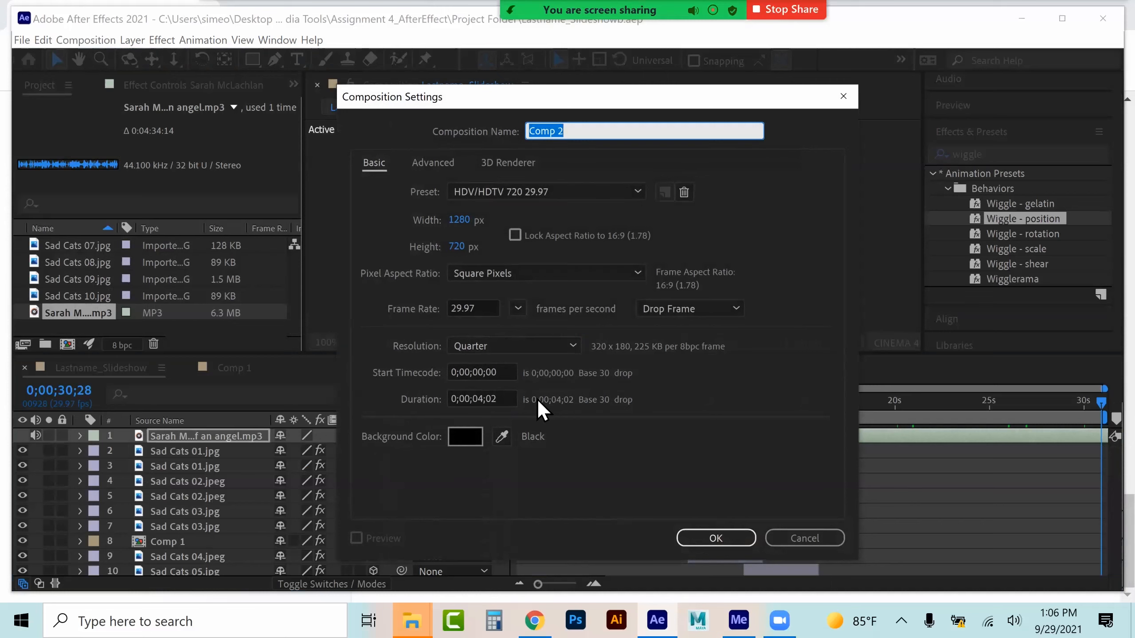
double_click(482, 399)
type("30")
double_click(491, 399)
type("28")
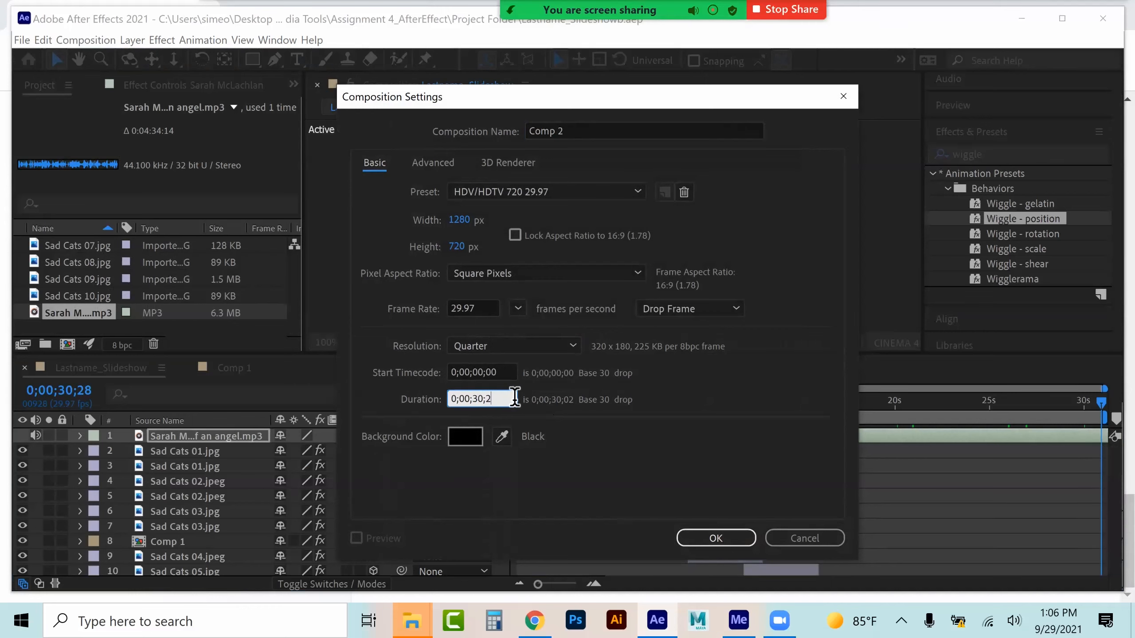
left_click(716, 538)
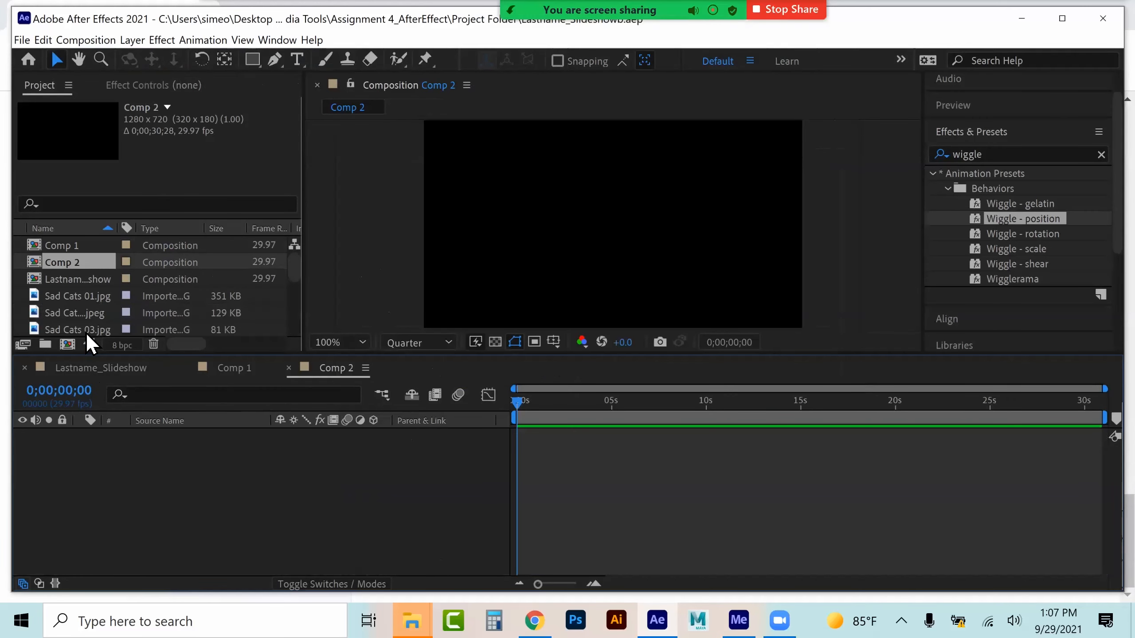
Add the Lastname_Slideshow composition as a layer in Comp 2
left_click_drag(96, 284, 313, 443)
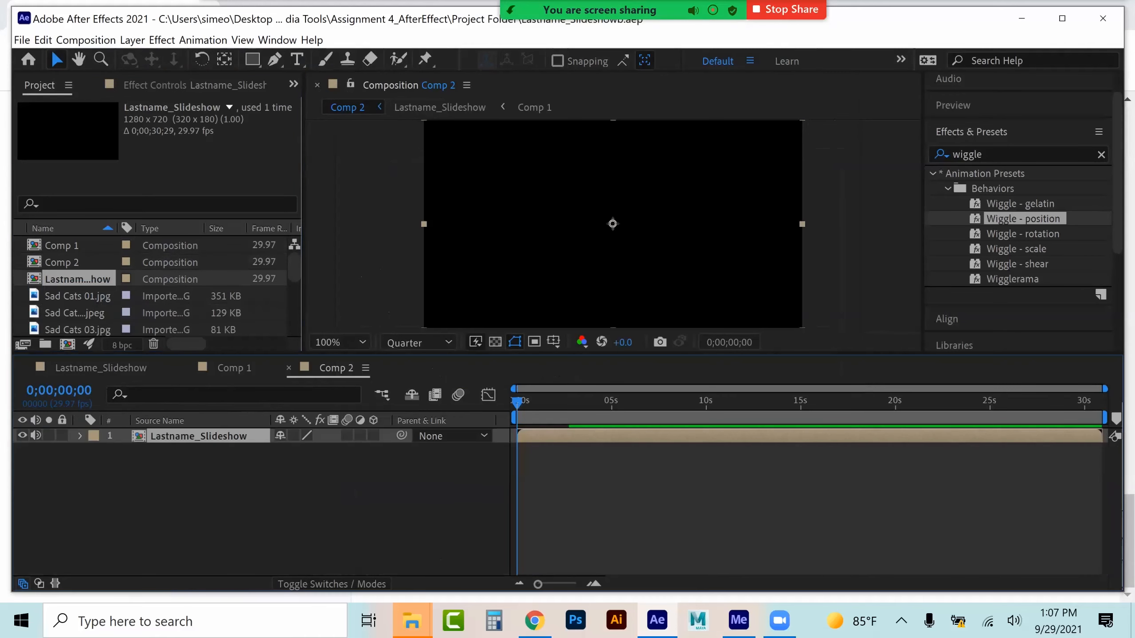
left_click_drag(512, 398, 550, 398)
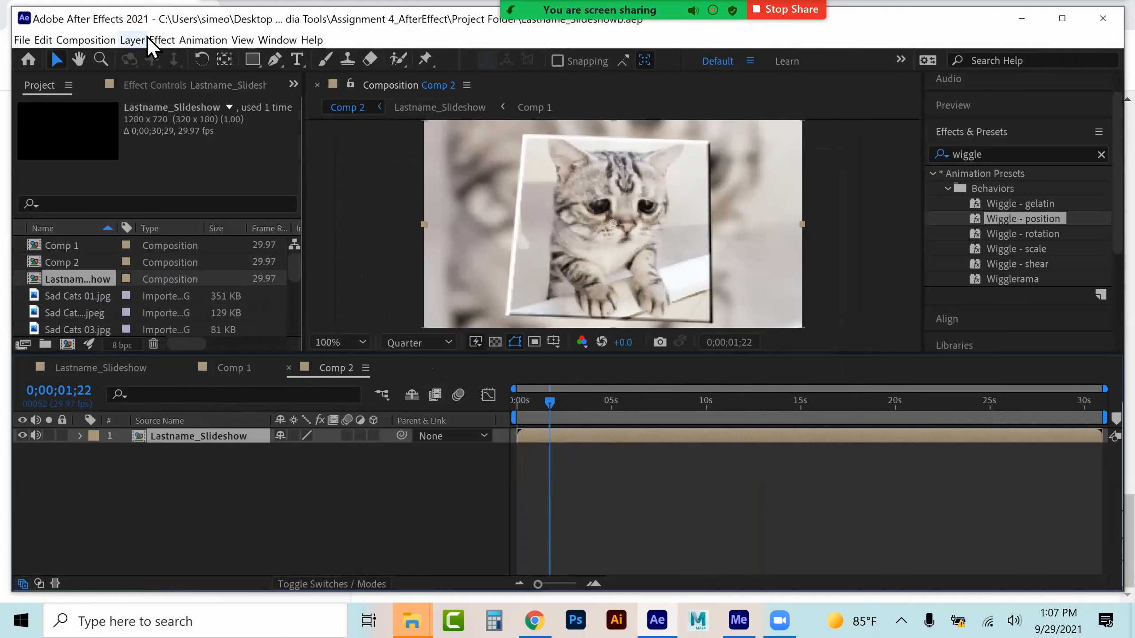
Apply the Lens Flare effect to the Lastname_Slideshow layer in Comp 2
left_click(159, 39)
mouse_move(208, 380)
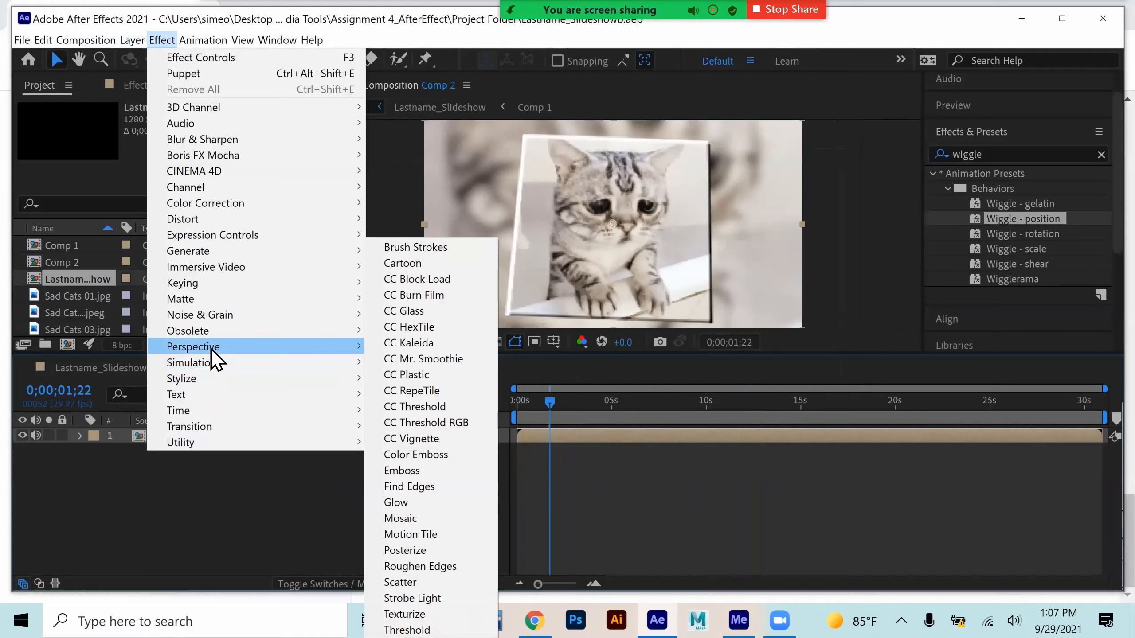
mouse_move(211, 349)
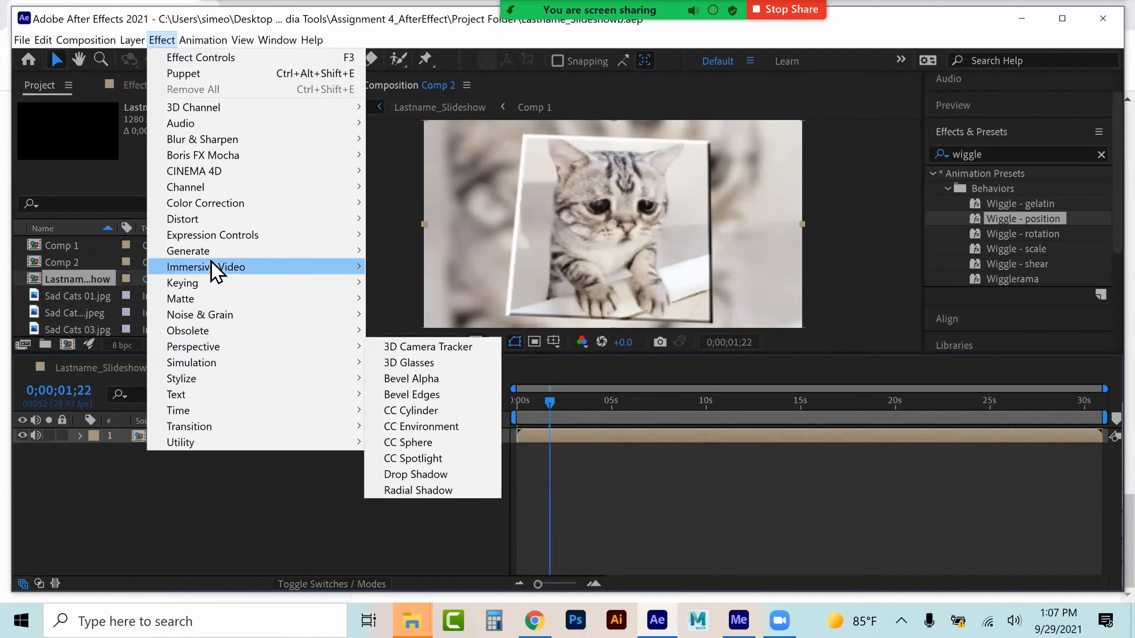
mouse_move(215, 254)
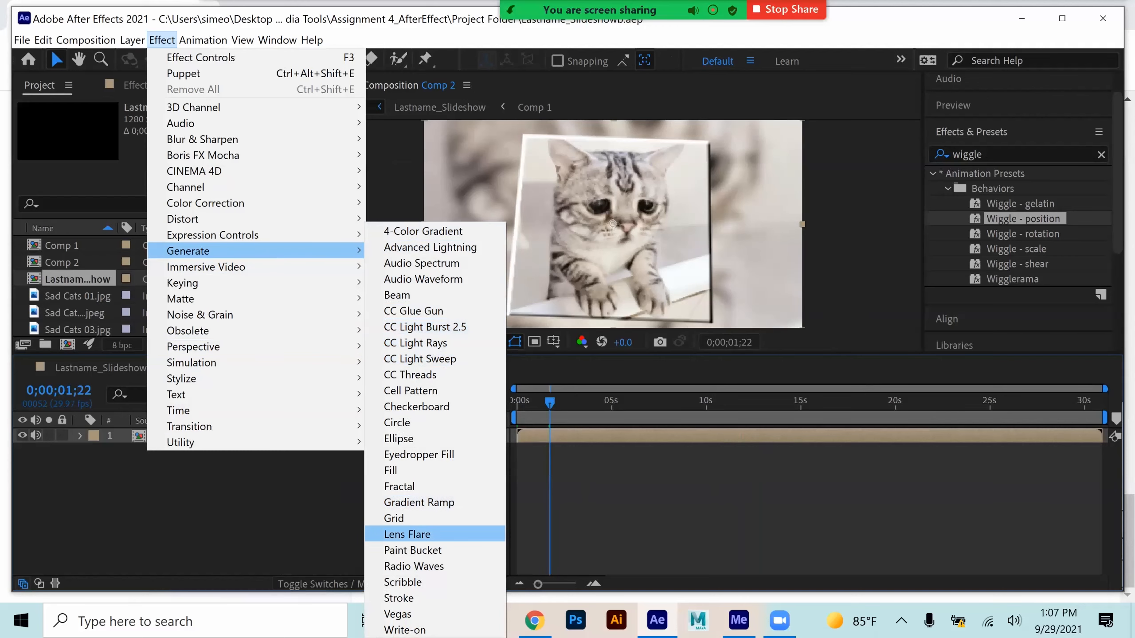
left_click(407, 534)
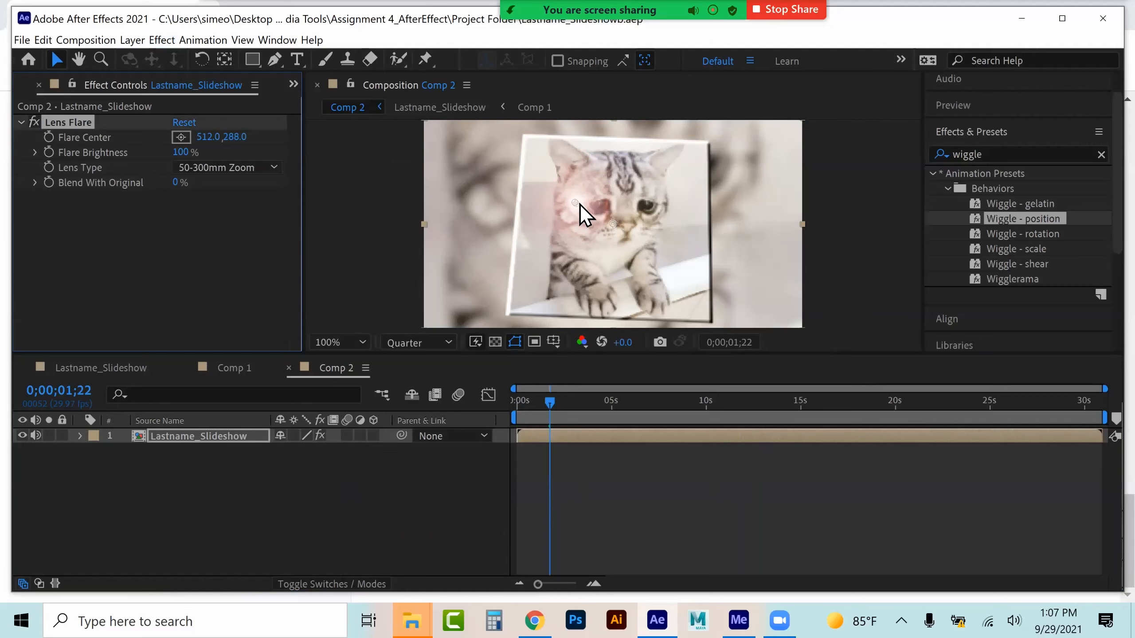
Set the Lens Flare brightness to 141%
left_click(221, 169)
left_click(223, 199)
left_click(224, 164)
left_click(214, 213)
left_click(226, 171)
left_click(227, 183)
left_click_drag(179, 158, 201, 148)
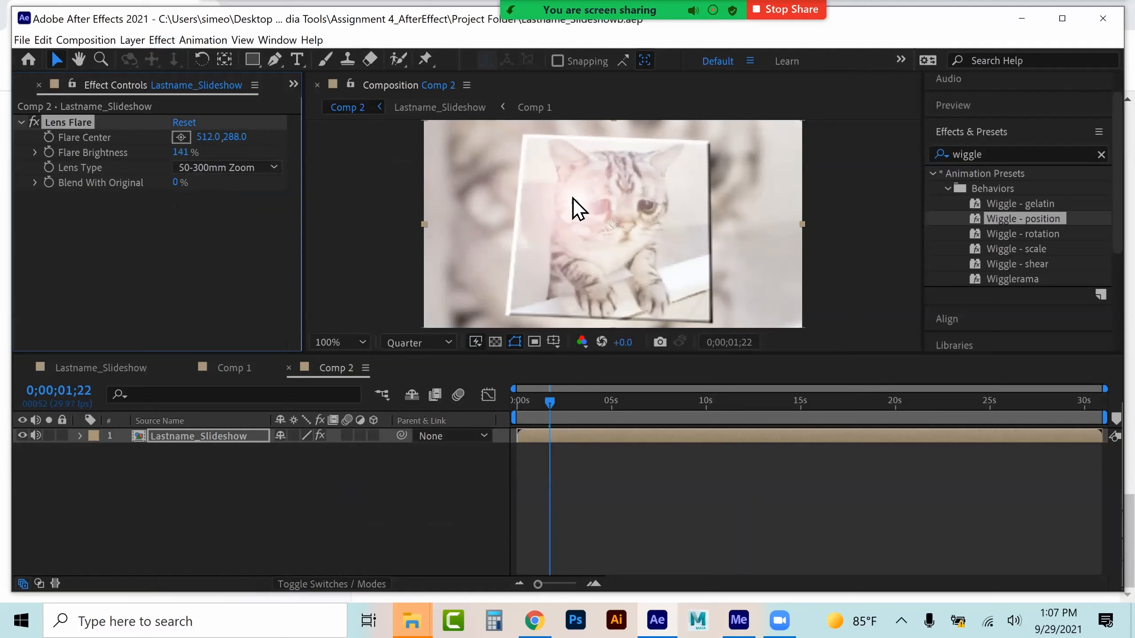
Move the flare center to the upper-left corner, about -23, 15, and keyframe it at 0 seconds
left_click_drag(578, 204, 429, 124)
left_click_drag(549, 390, 478, 398)
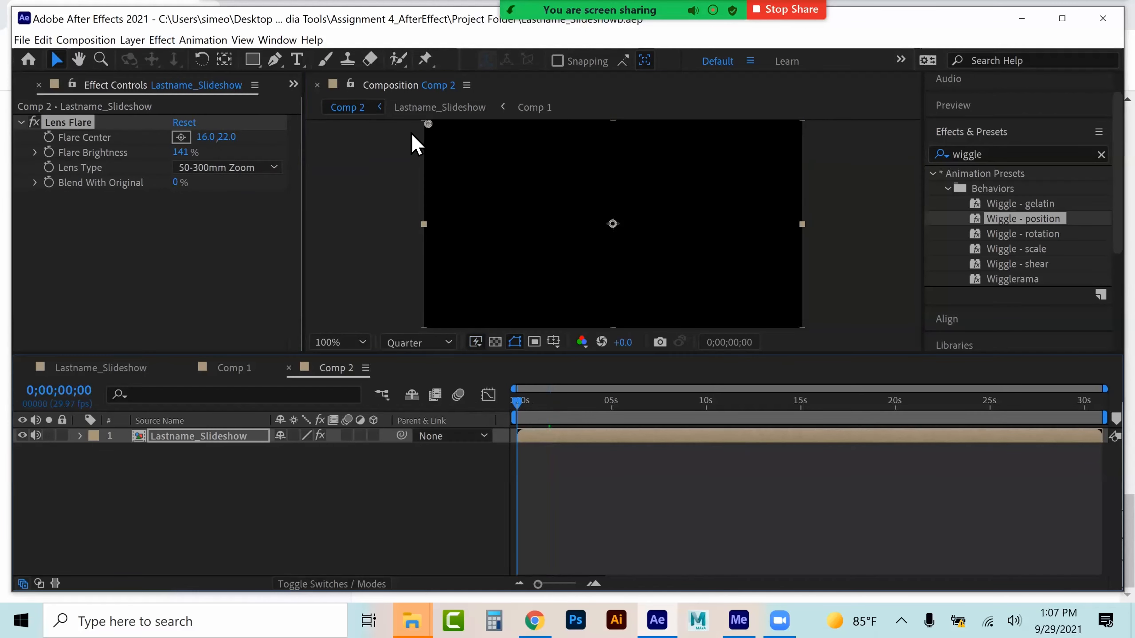
left_click_drag(429, 126, 420, 125)
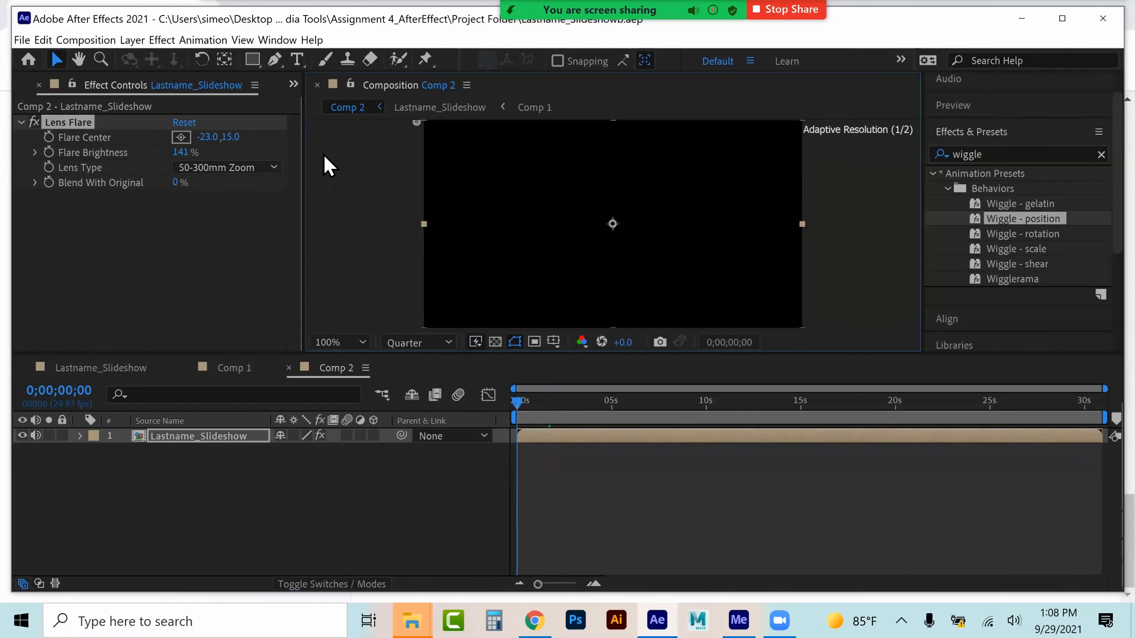
left_click(48, 136)
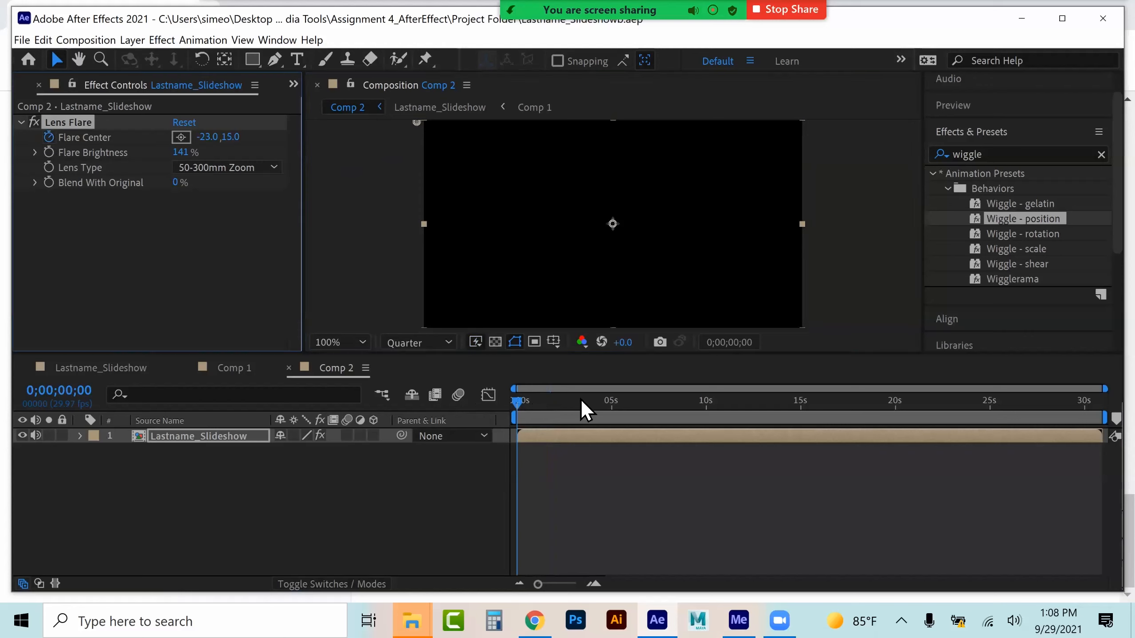
At 4 seconds, move the flare center to the lower-right corner, about 1353, 765
left_click_drag(519, 399, 593, 398)
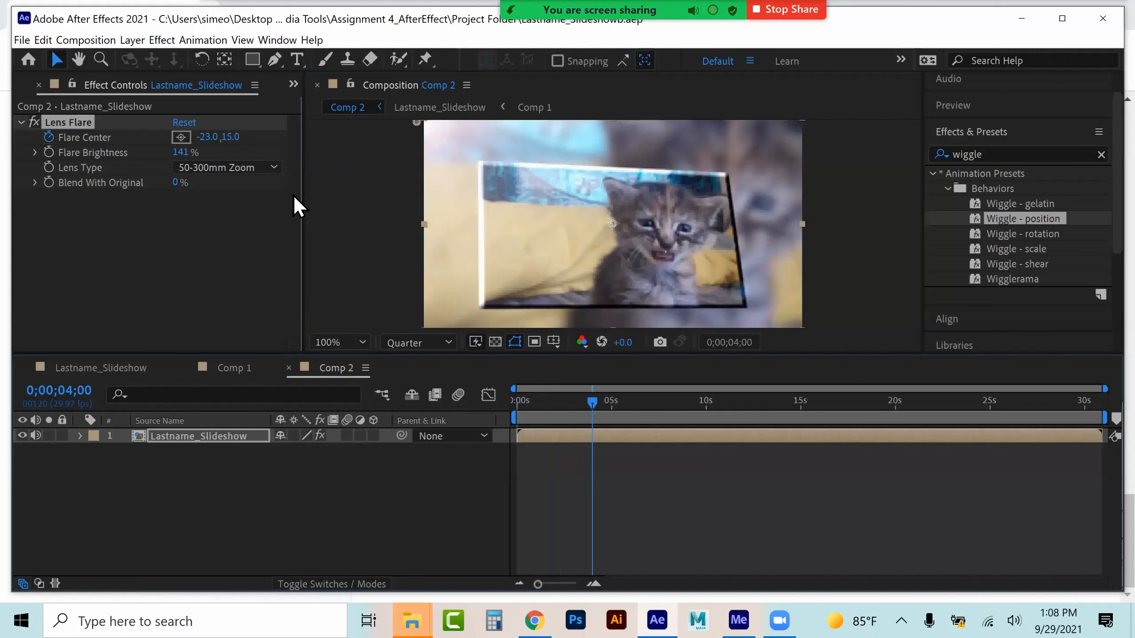
left_click_drag(420, 125, 797, 330)
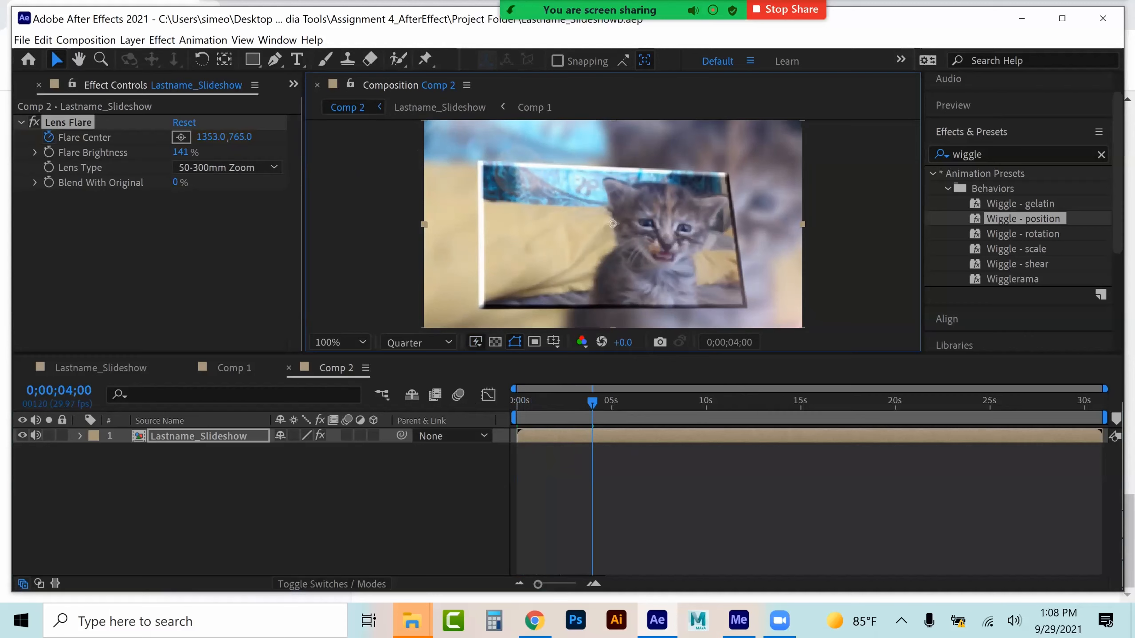
One frame later, move the flare center to the upper-right corner, about 1349, -15
left_click(971, 132)
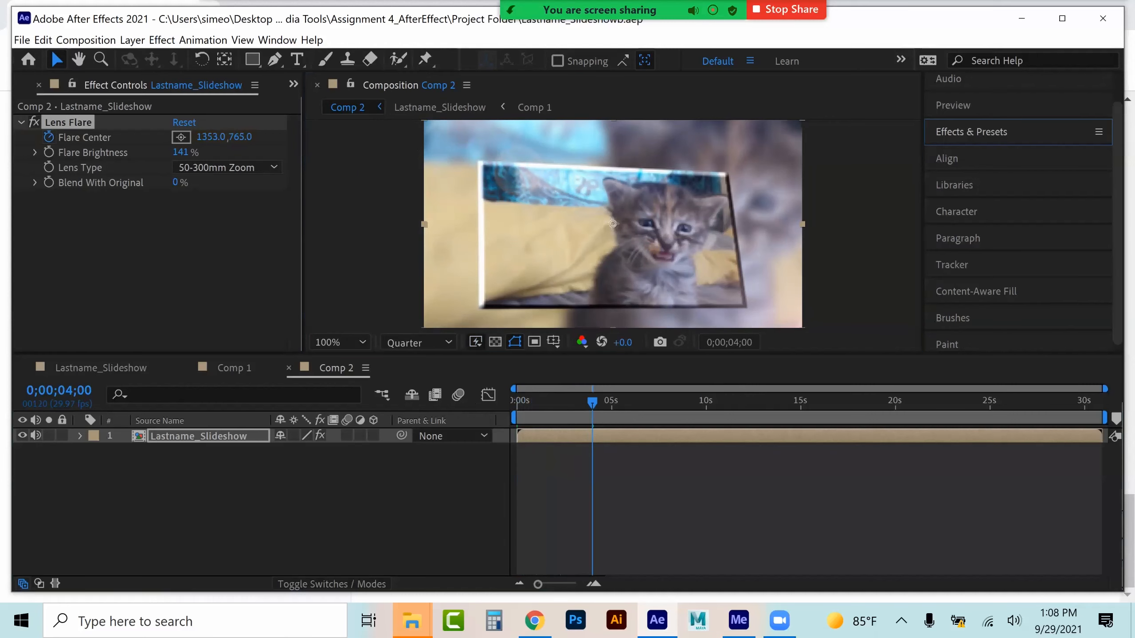
left_click(953, 106)
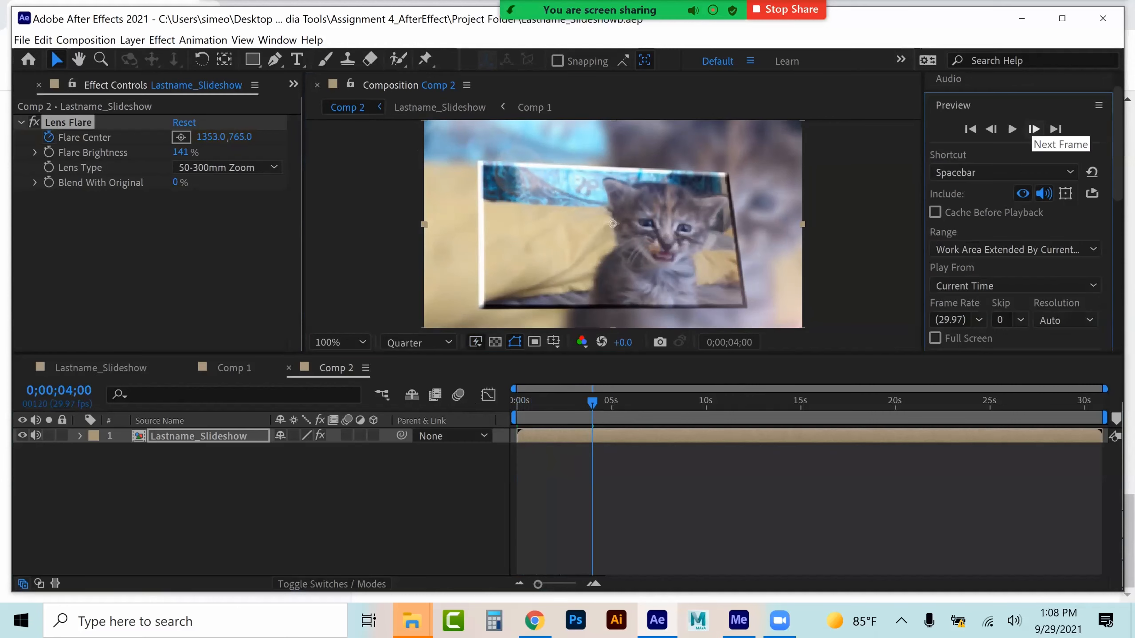
left_click(1034, 128)
left_click_drag(802, 327, 730, 177)
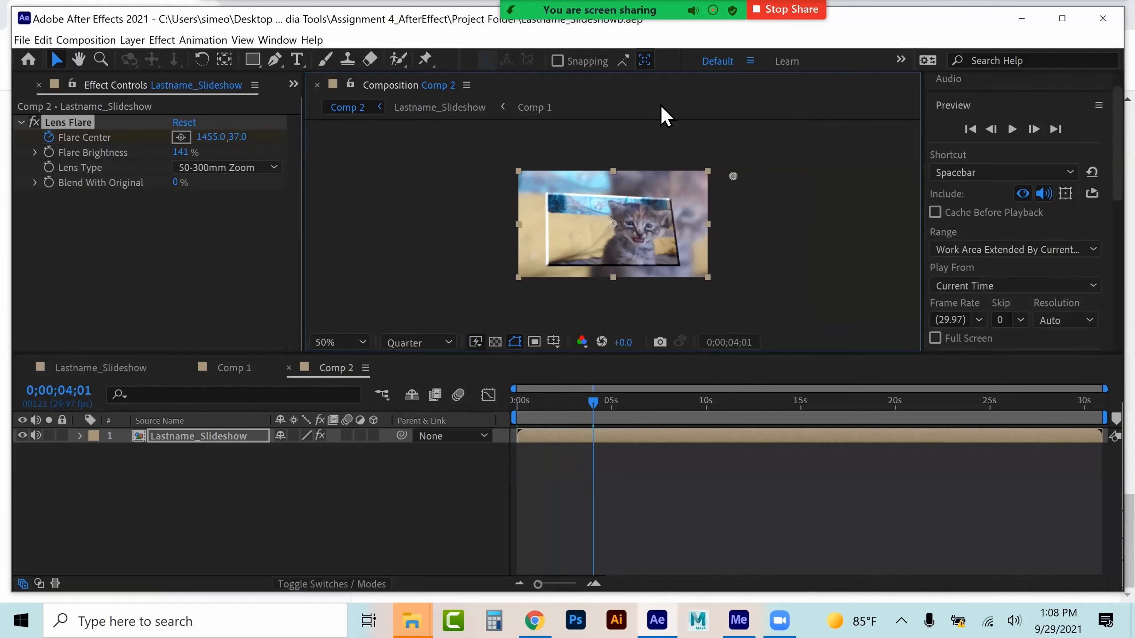
left_click_drag(717, 175, 718, 172)
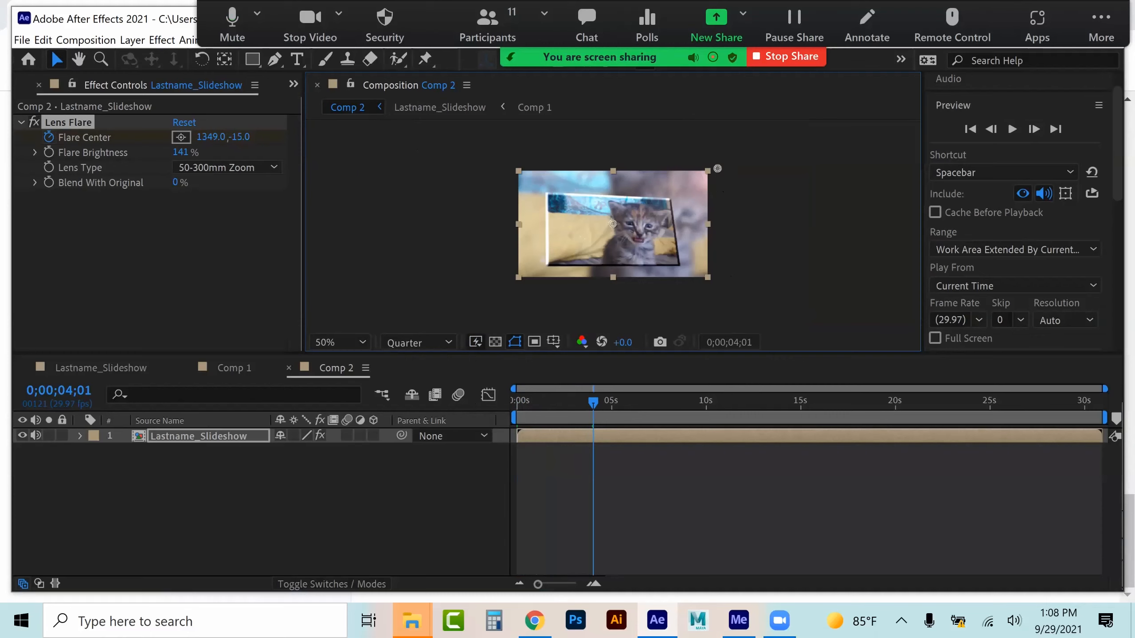
At 0;00;06;27, move the flare center to the lower-left corner, about -121, 823
left_click_drag(594, 399, 647, 398)
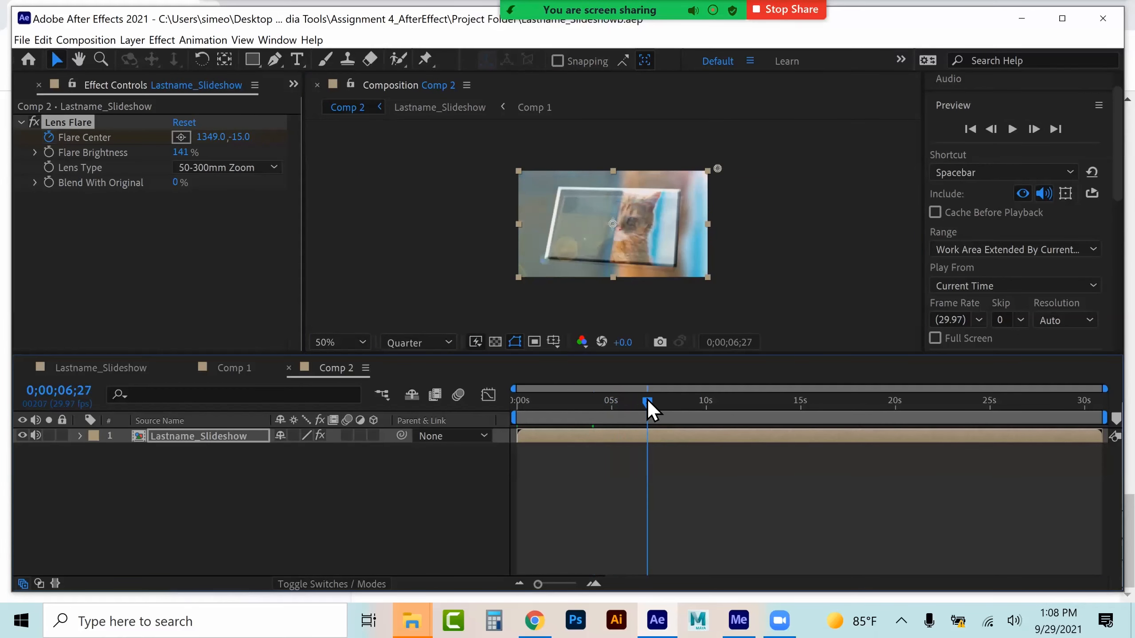
left_click_drag(717, 169, 501, 292)
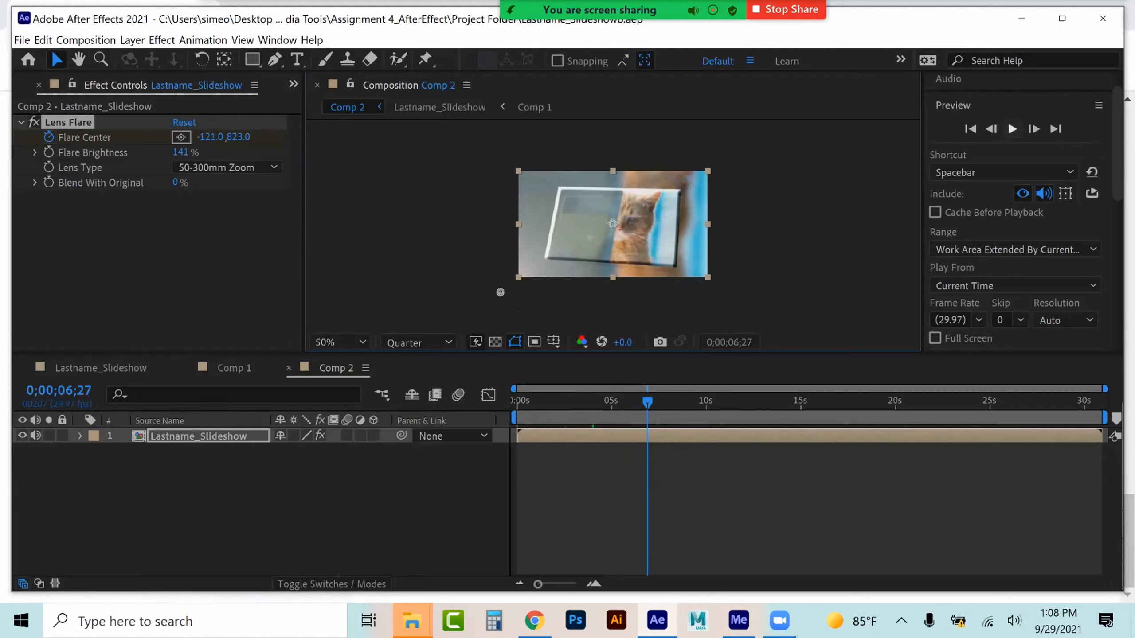
One frame later, move the flare center to the upper-left corner, about -101, -77
key("Page_Down")
left_click_drag(500, 285, 501, 159)
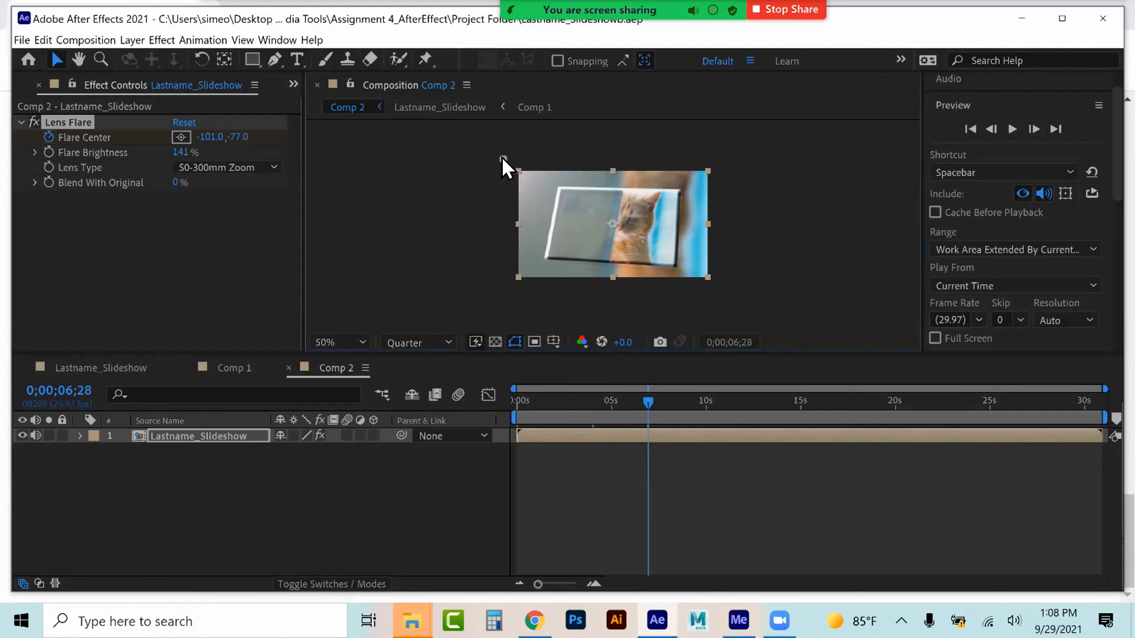
Copy the Flare Center keyframes and paste them starting at 0;00;06;29
left_click(80, 436)
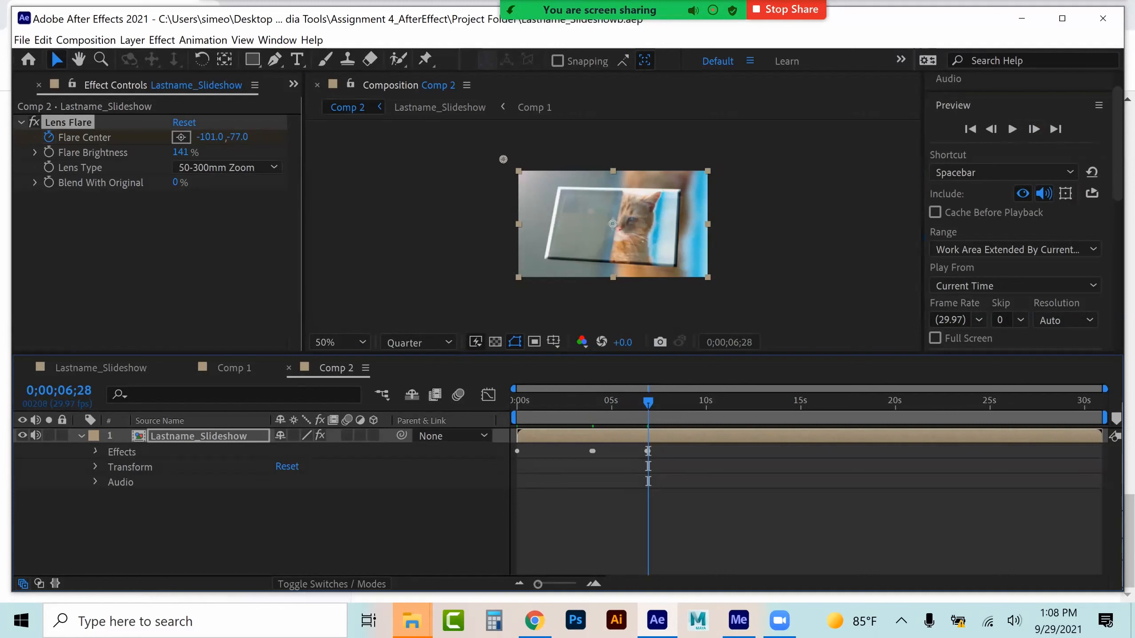
left_click(96, 452)
left_click(111, 467)
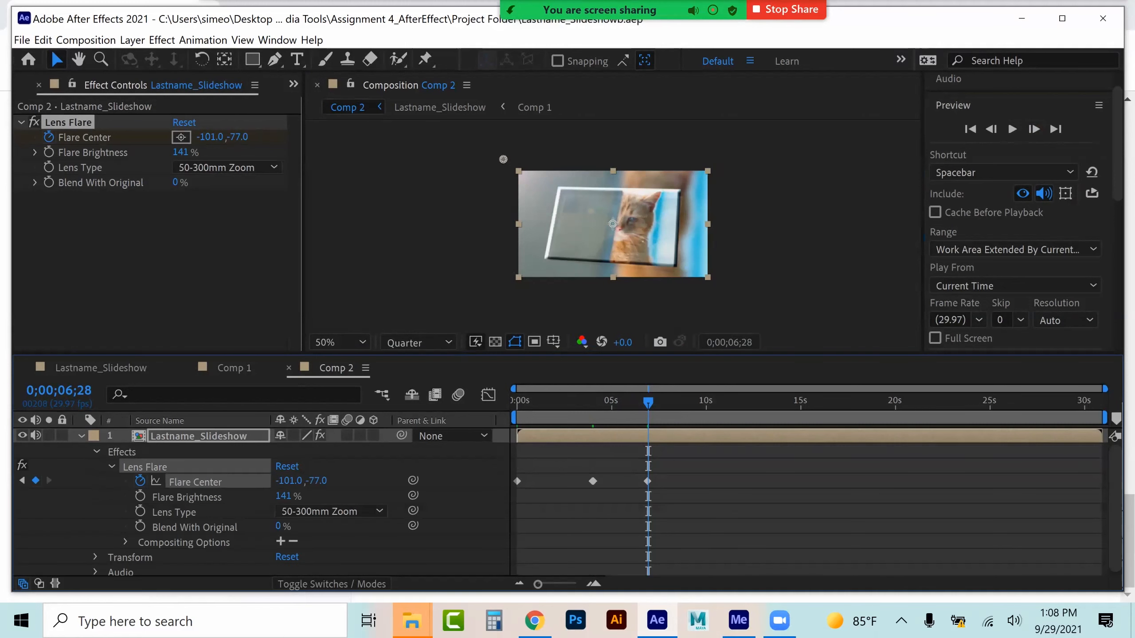
left_click_drag(690, 468, 498, 514)
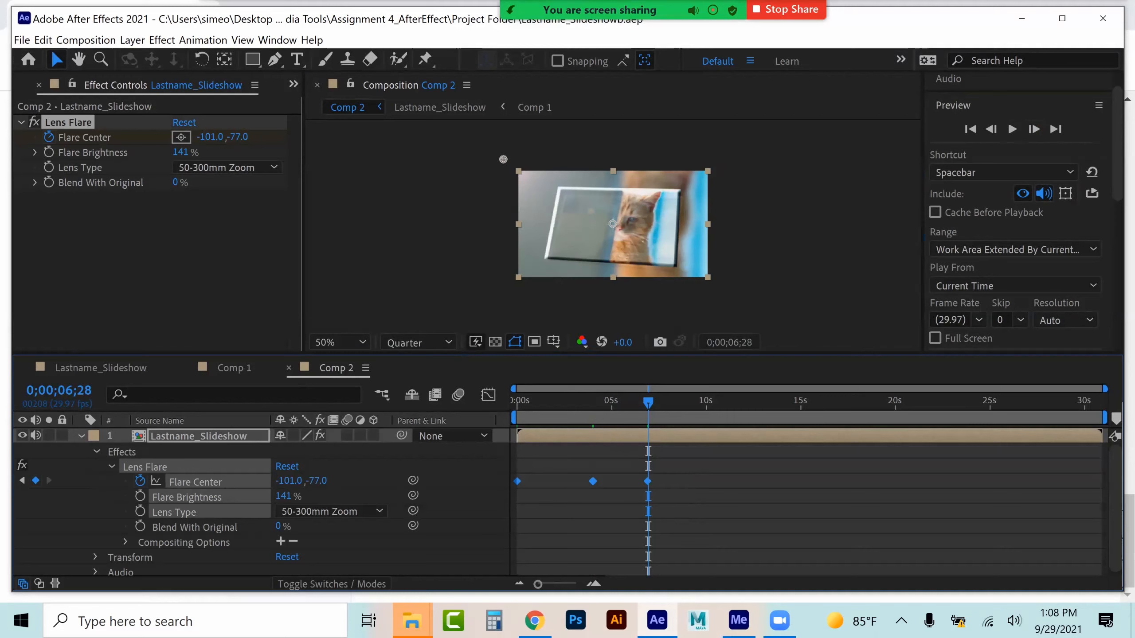
left_click(1033, 128)
key("ctrl+v")
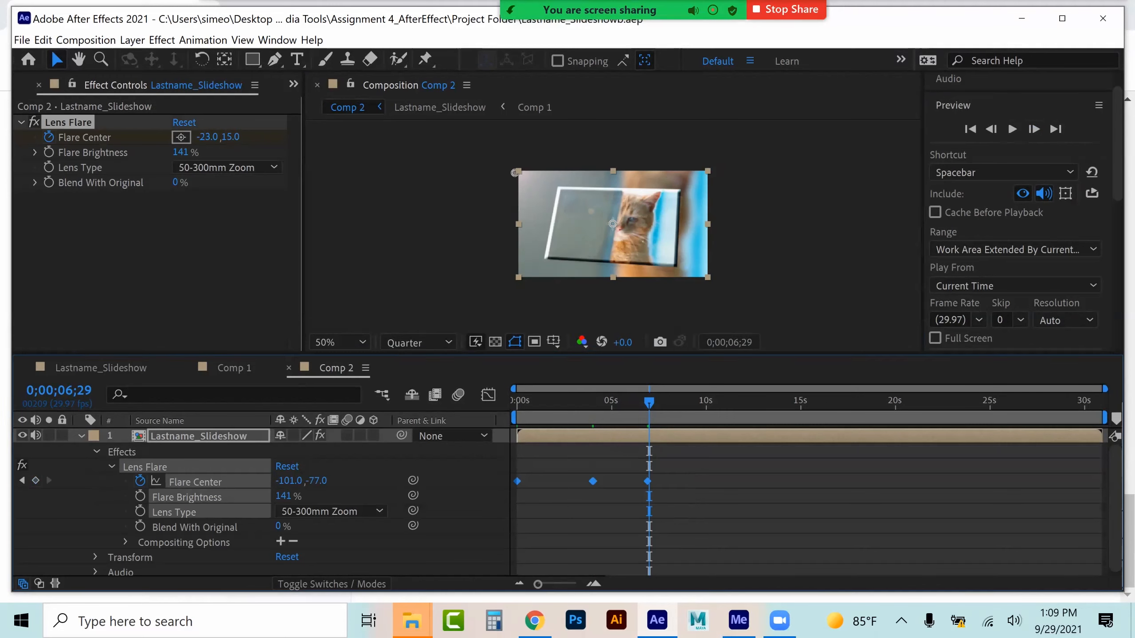
left_click_drag(815, 465, 498, 532)
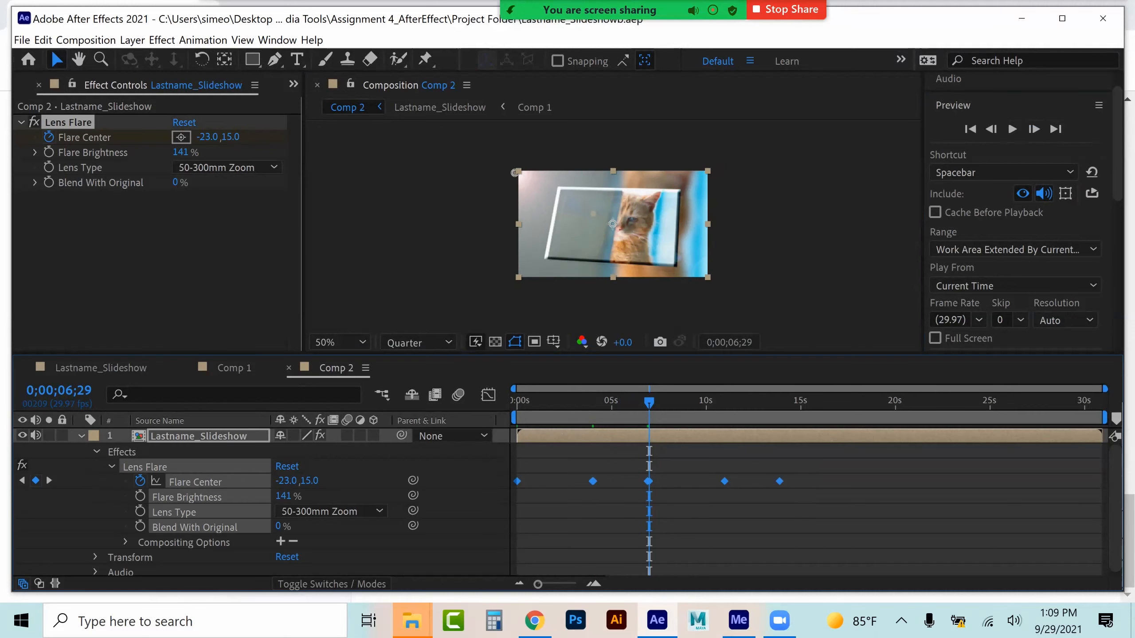
One frame after the last keyframe, paste the Flare Center keyframes again starting at 0;00;13;28
left_click_drag(649, 403, 779, 403)
left_click(1033, 129)
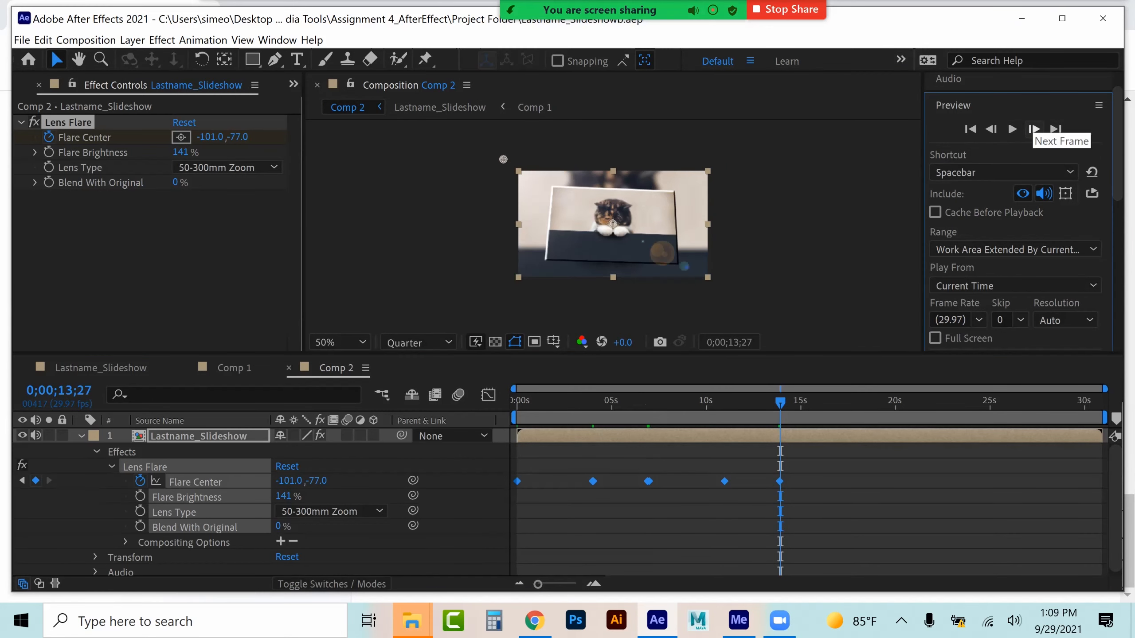
key("ctrl+v")
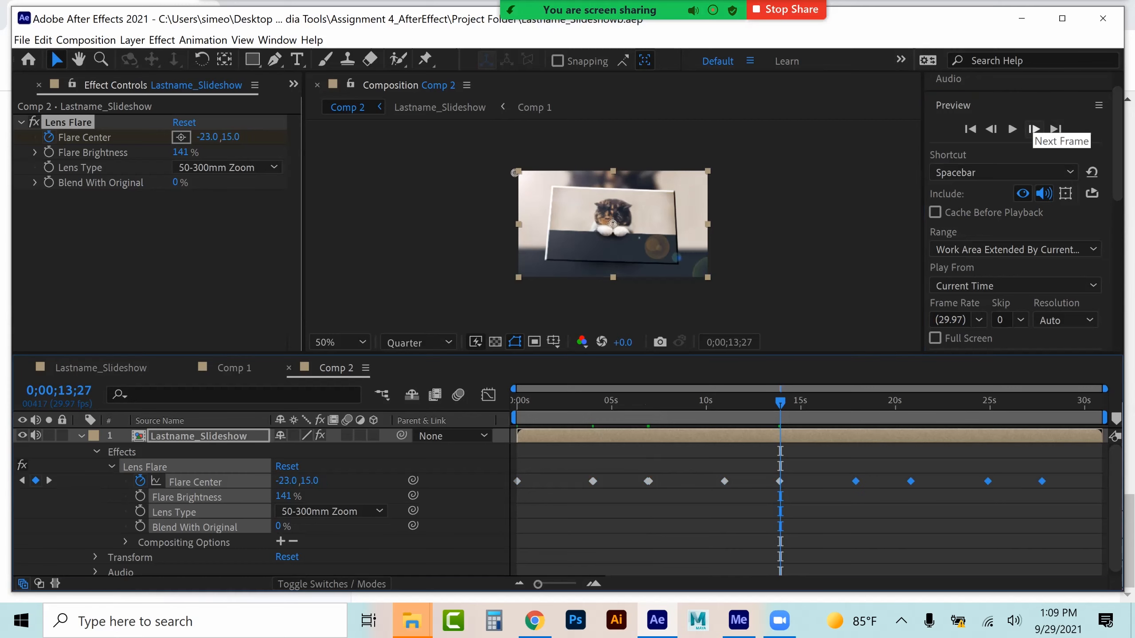
At 0;00;27;23, one frame after the last pasted keyframe, move the flare center back to about -23, 15
left_click_drag(1043, 402, 1041, 403)
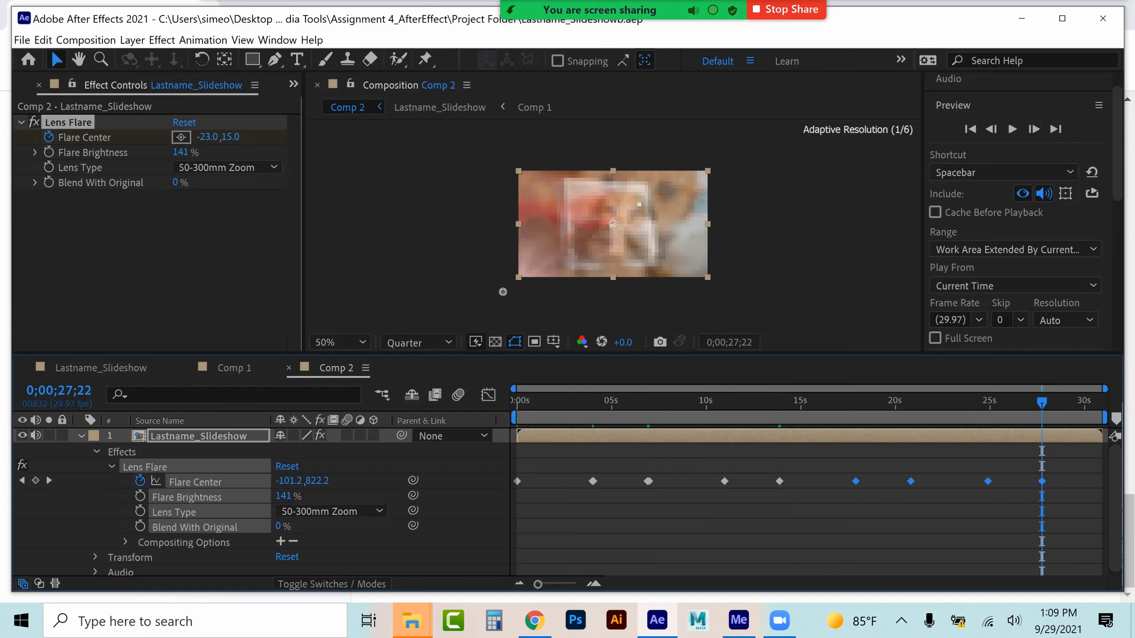
left_click(1033, 129)
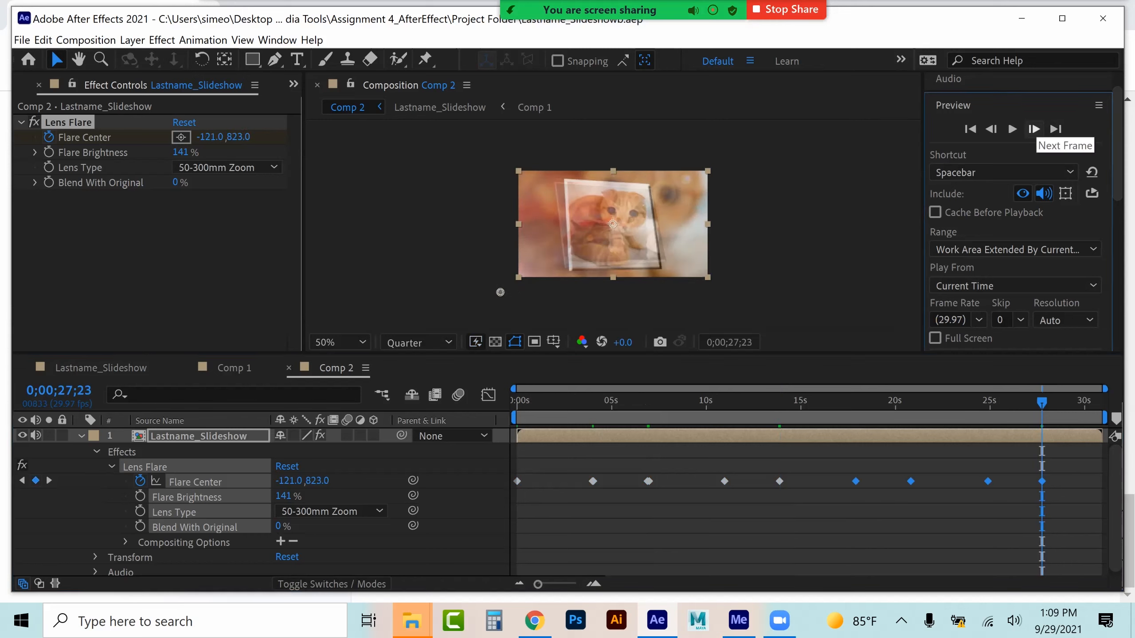
left_click_drag(500, 292, 515, 173)
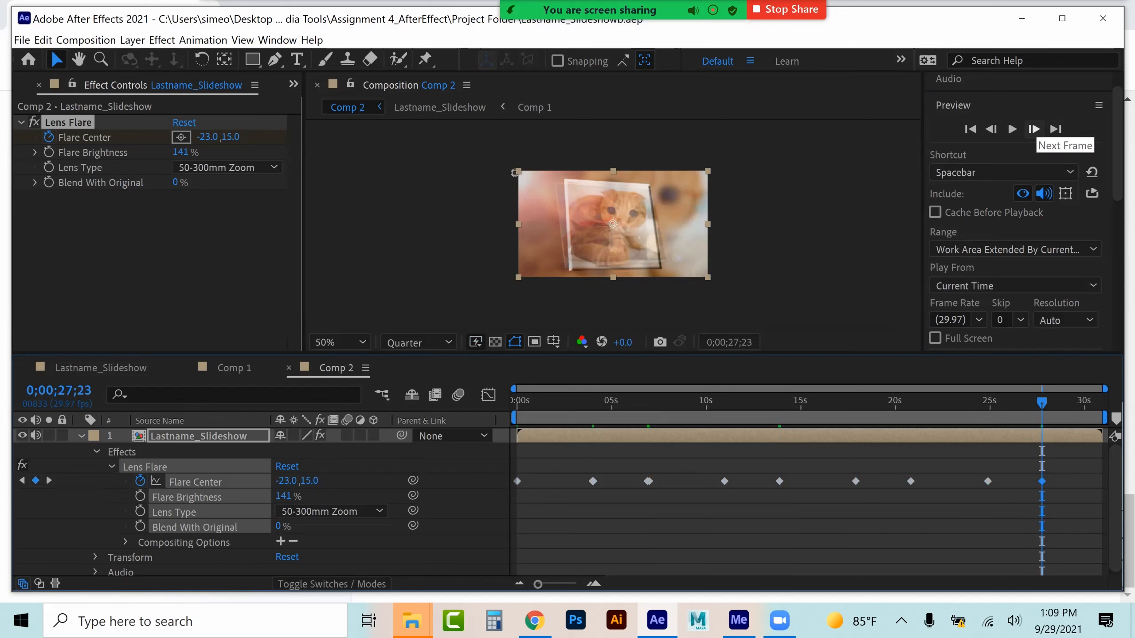
Preview the lens flare animation from near the end, return to the start, and save the project
left_click(1052, 403)
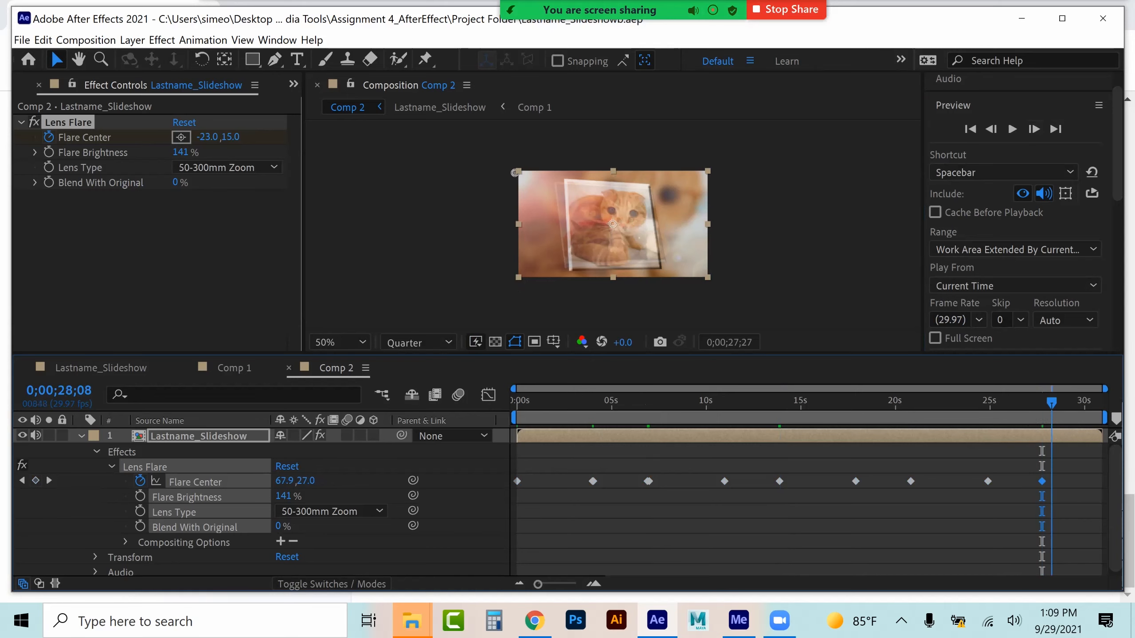
key("space")
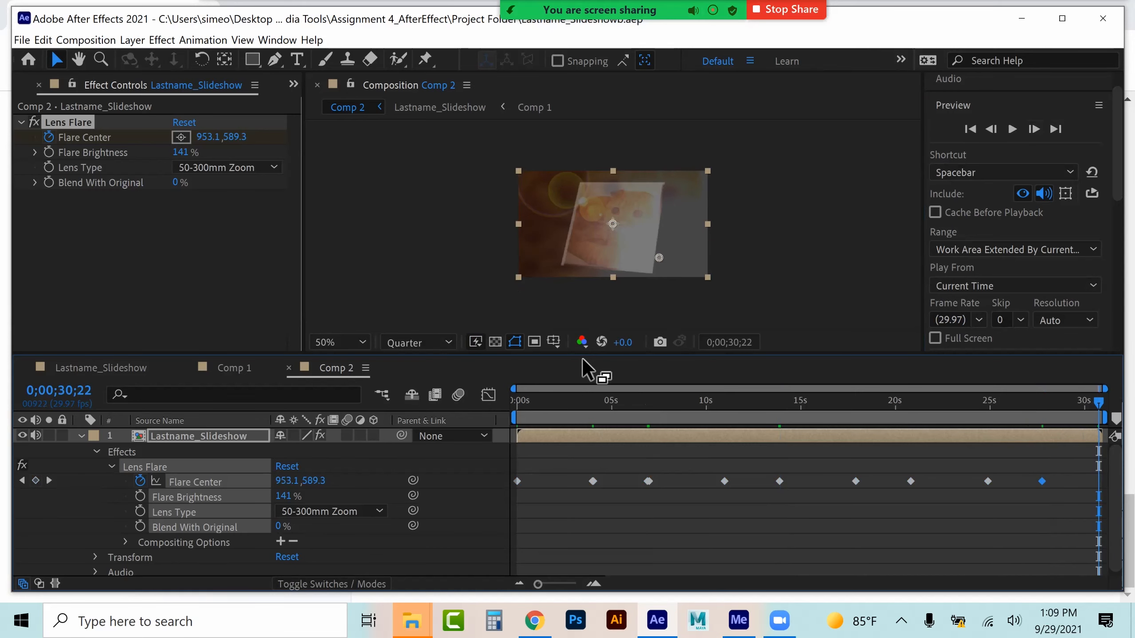
left_click_drag(543, 399, 465, 398)
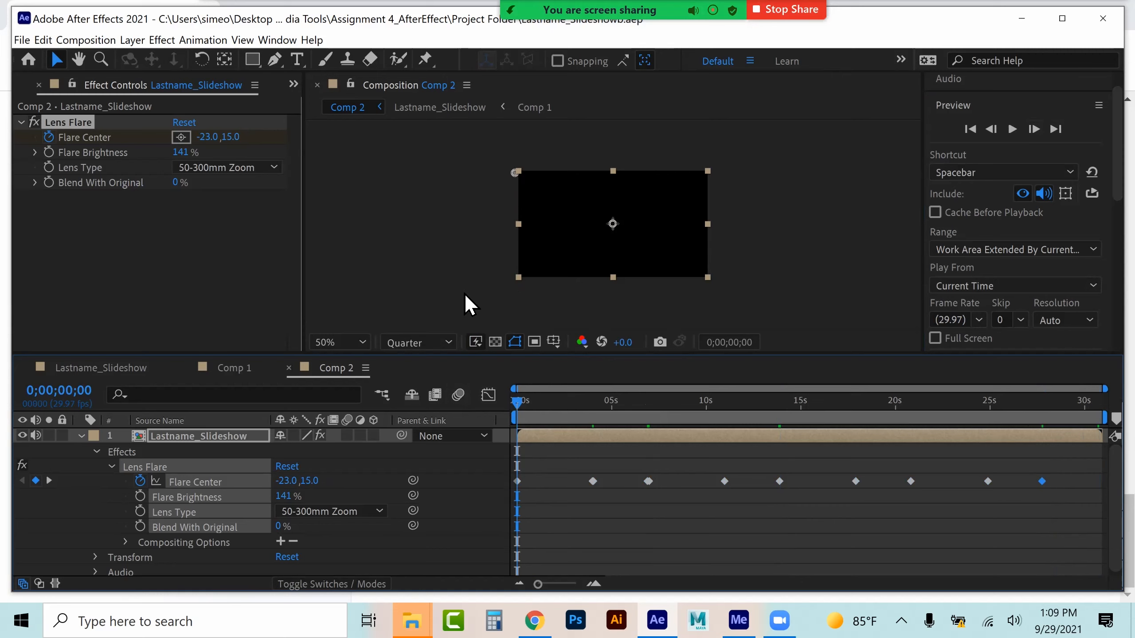
key("ctrl+s")
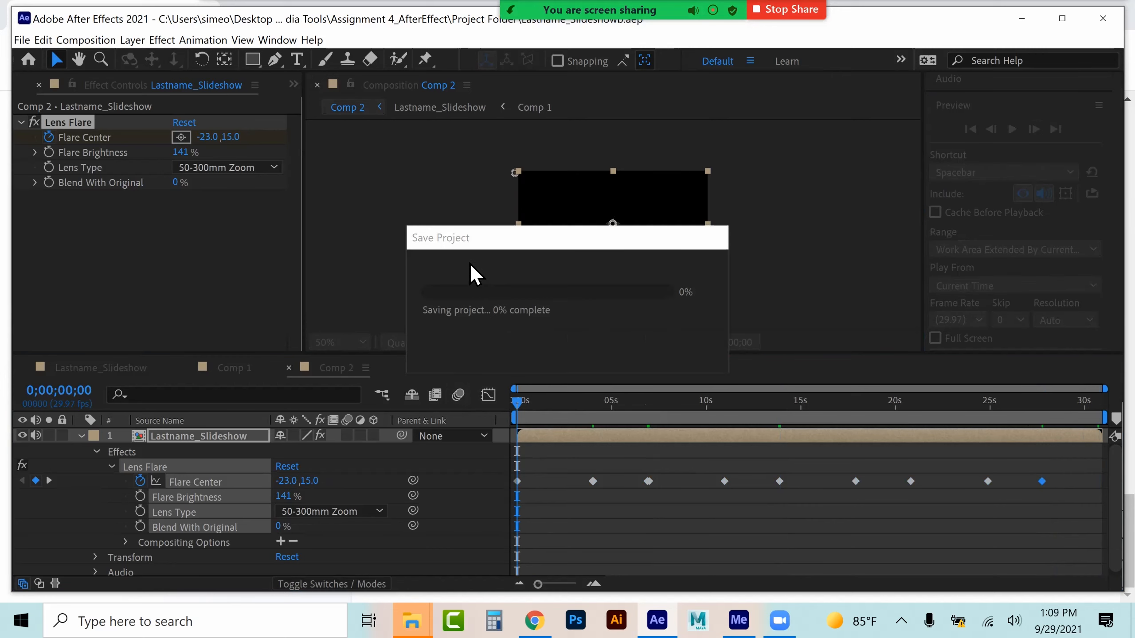
Add Comp 2 to the Adobe Media Encoder queue and open its export settings
left_click(85, 40)
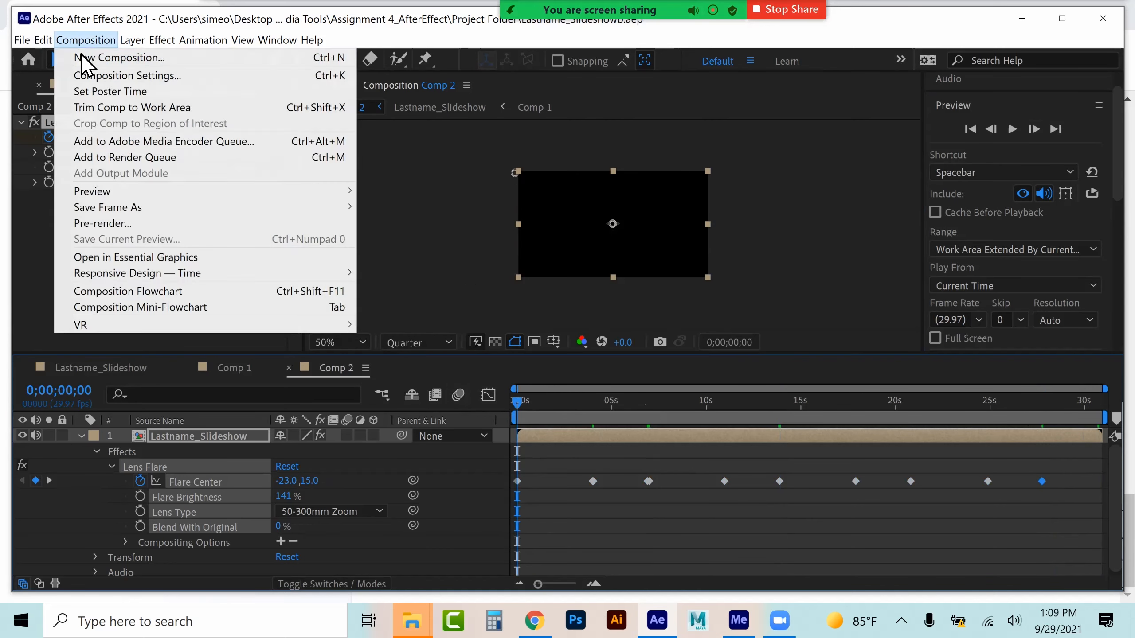
left_click(78, 144)
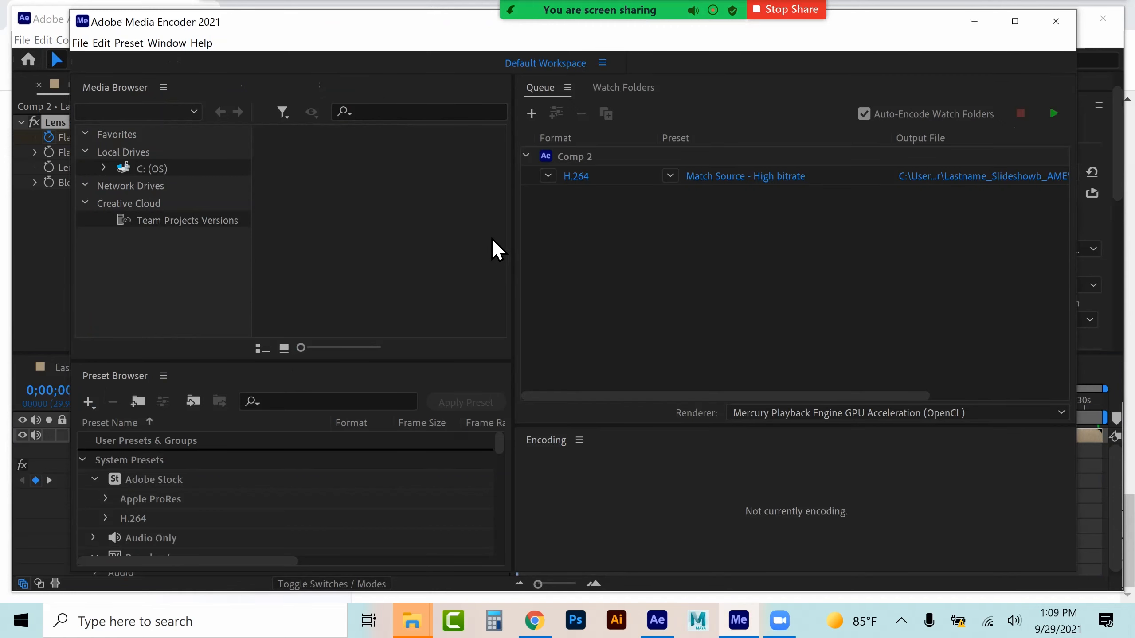
left_click(576, 176)
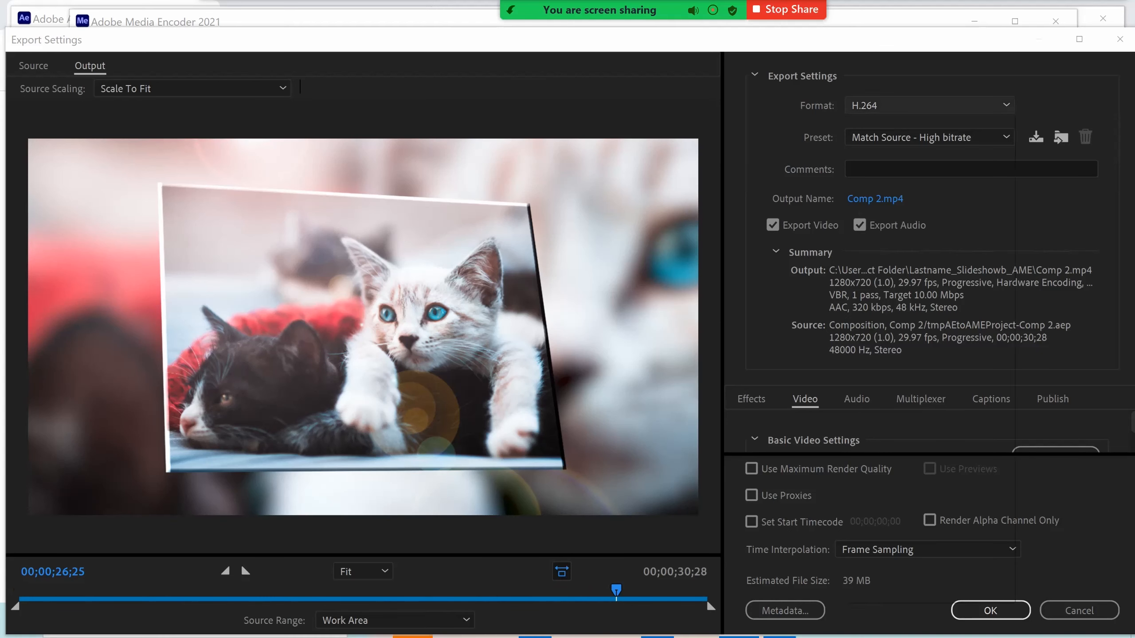
Set the export format to H.264 and the preset to Facebook 720p HD
left_click(895, 106)
left_click(891, 224)
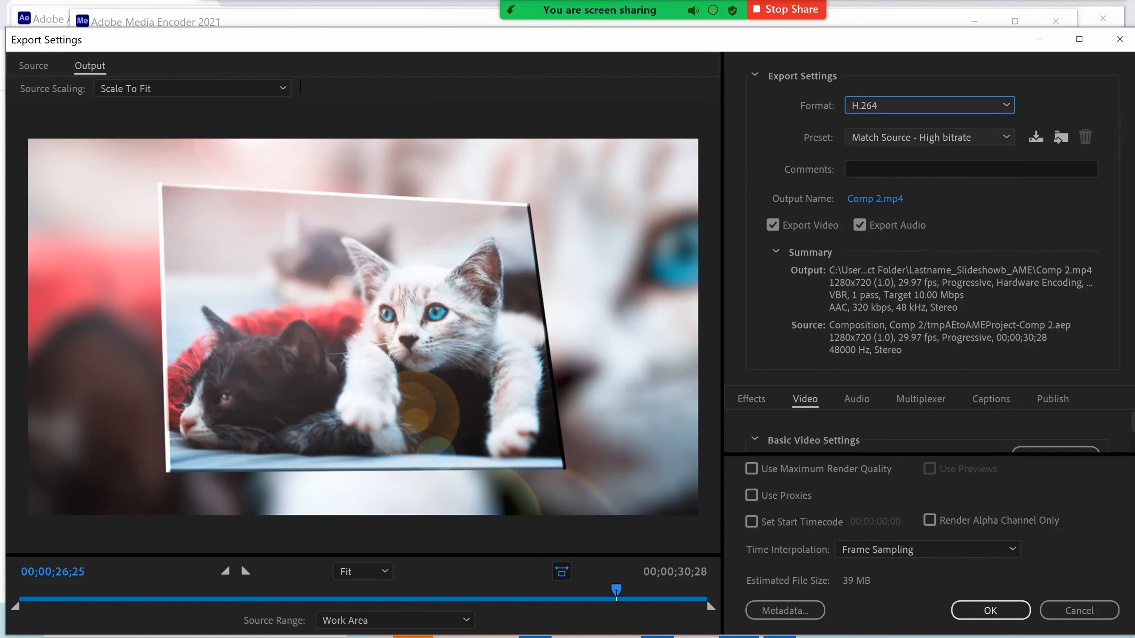
left_click(889, 138)
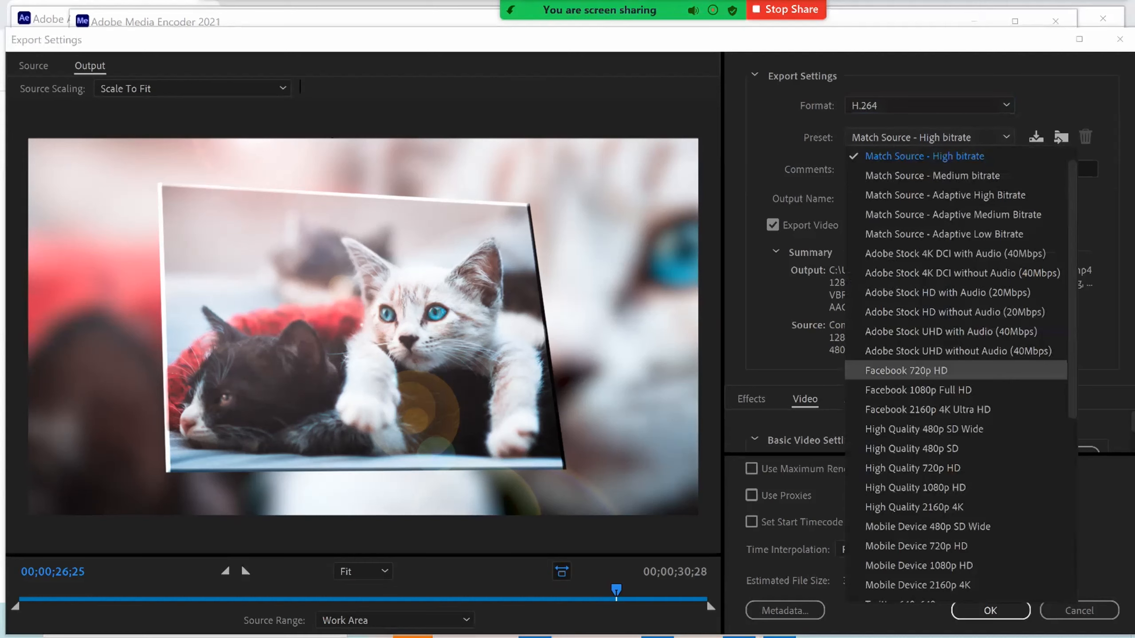
key("Escape")
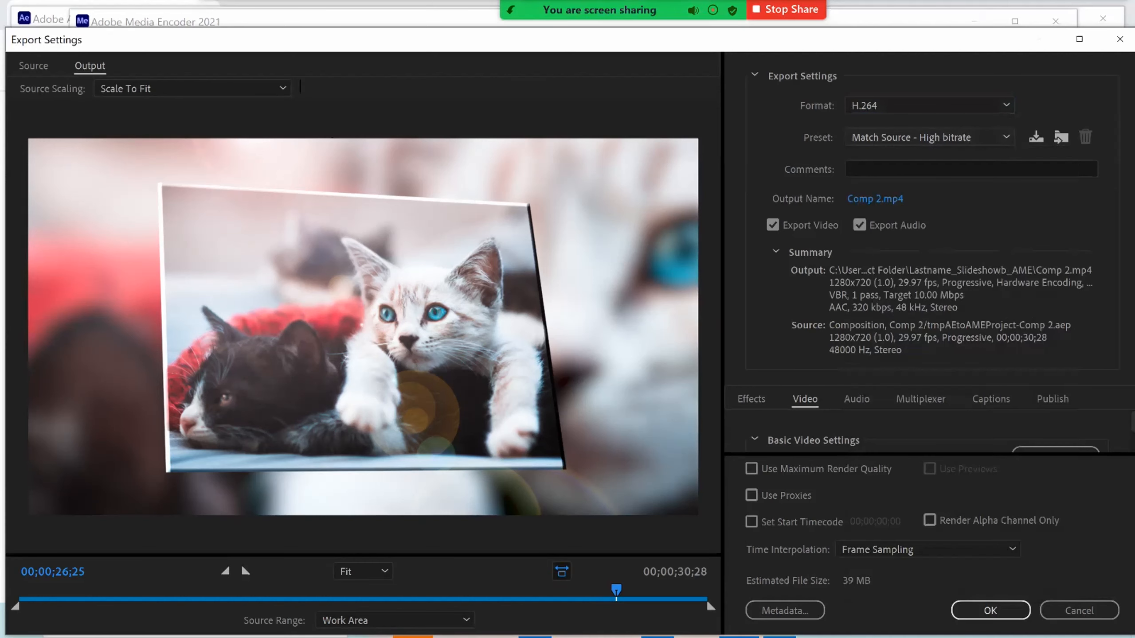
key("Down")
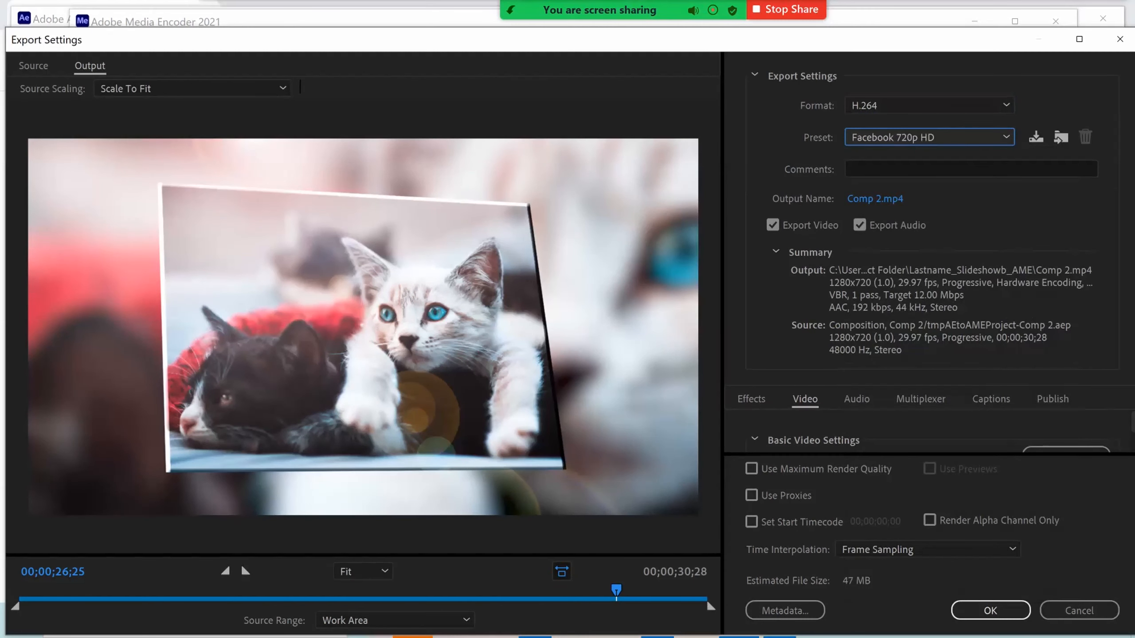
Set the output file to Lastname_Slideshowc.mp4 in the Lastname_Assignment4 folder
left_click(874, 199)
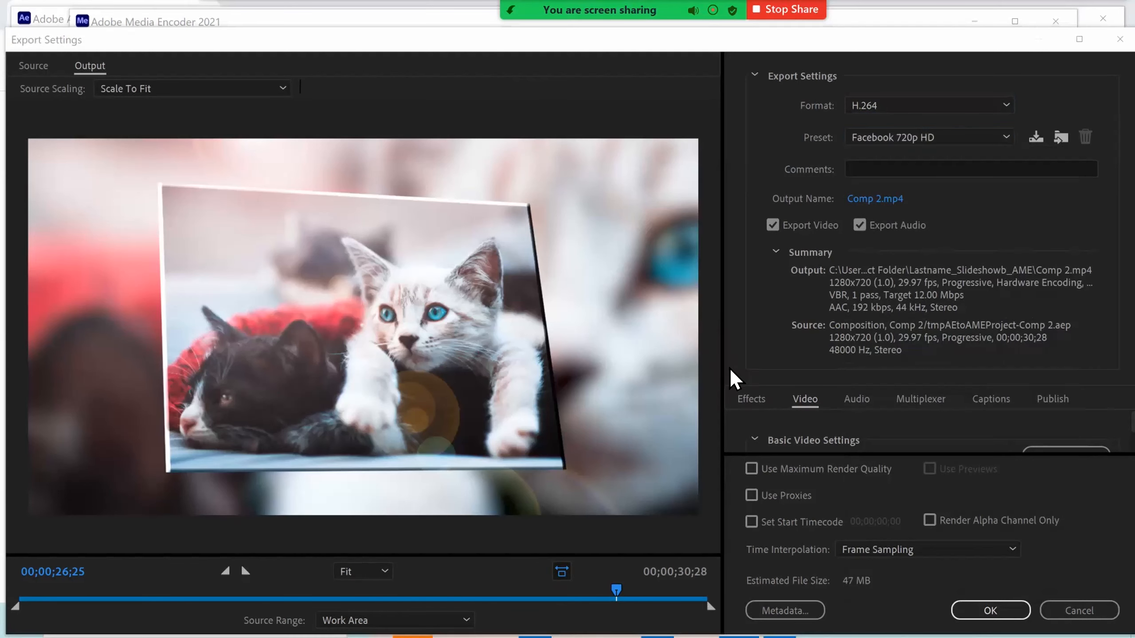
left_click(183, 92)
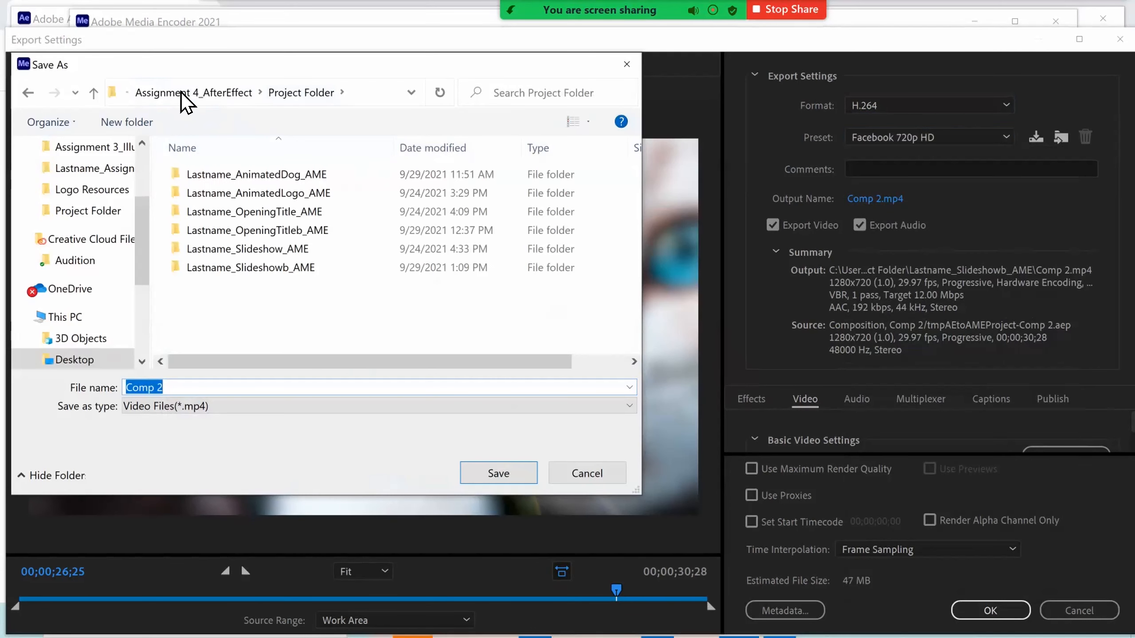
left_click(181, 93)
double_click(222, 198)
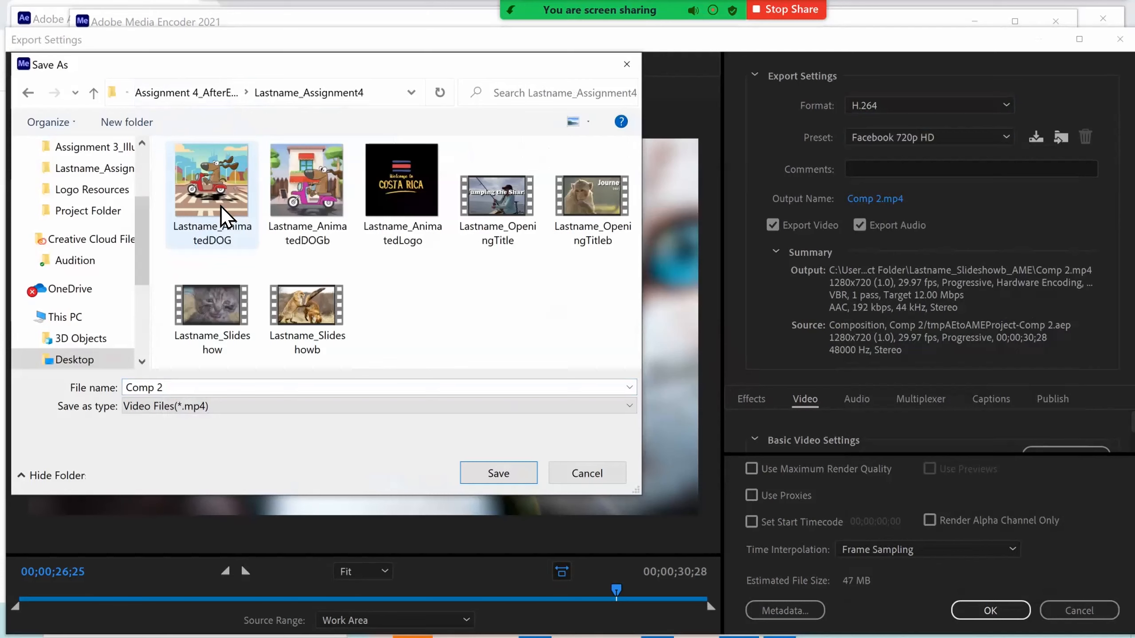
left_click(309, 314)
left_click(291, 397)
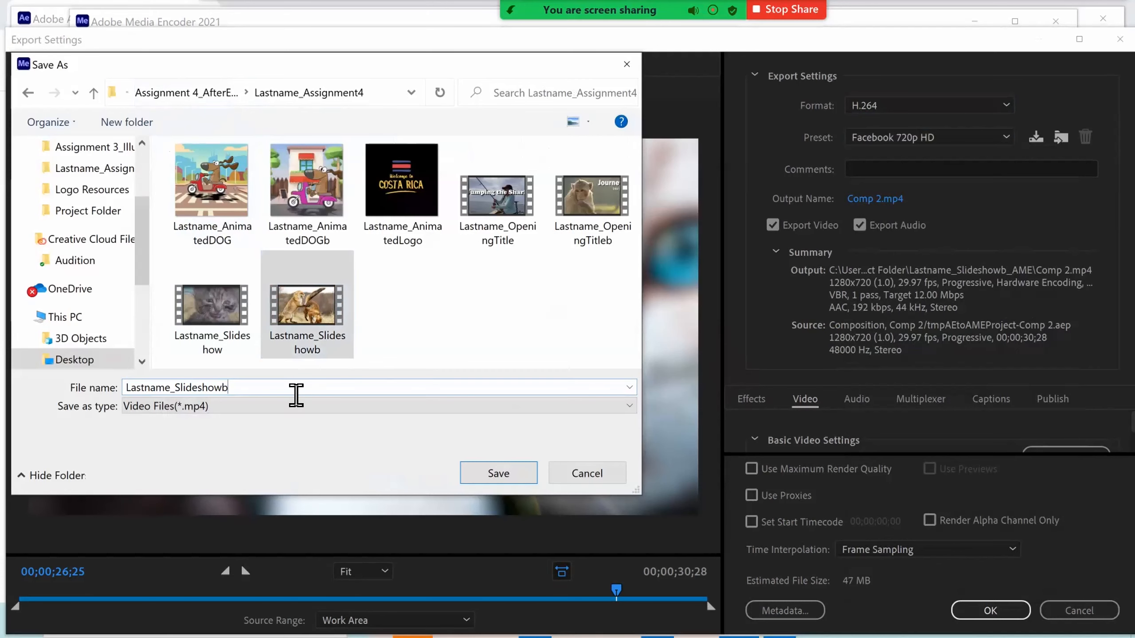
key("BackSpace")
type("c")
key("Return")
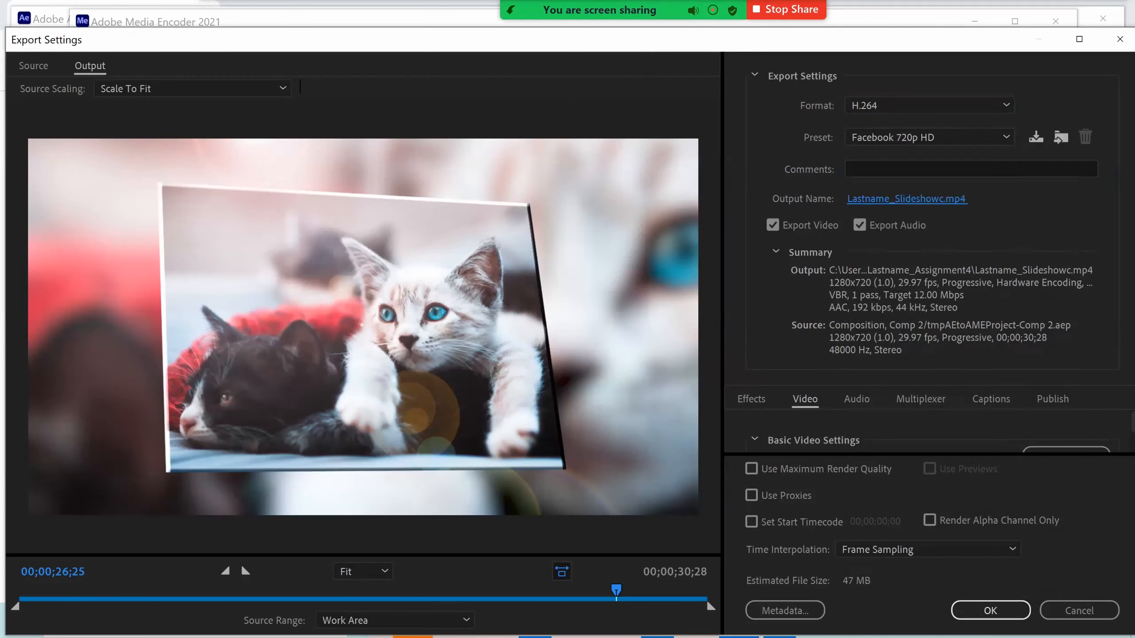
Enable Use Maximum Render Quality, accept the export settings, and start encoding the queue
left_click(751, 469)
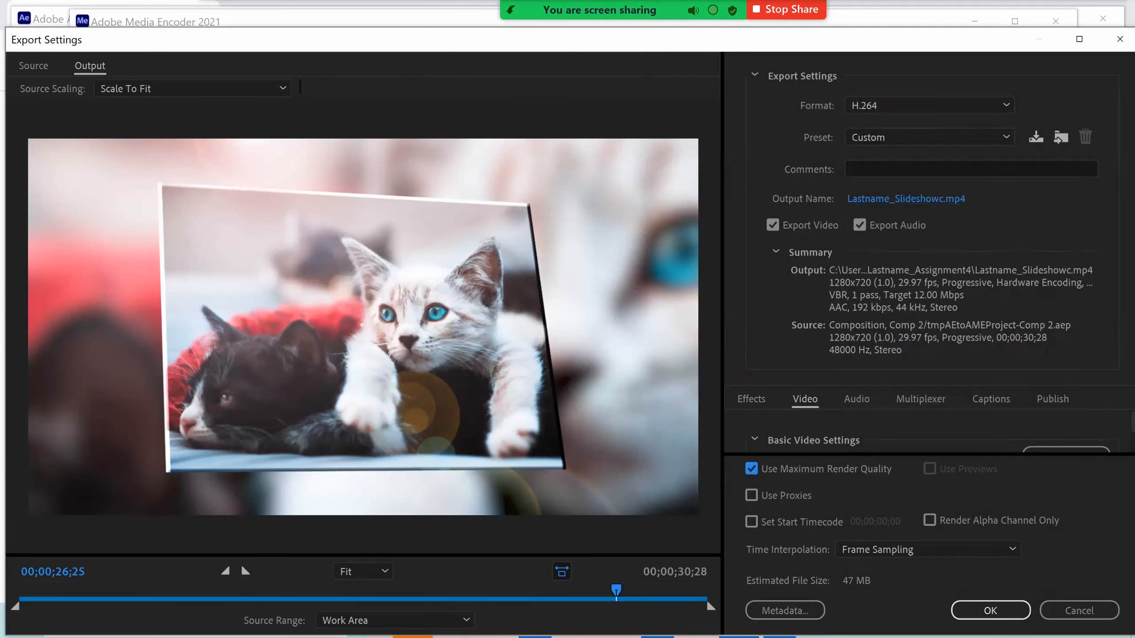
left_click(990, 610)
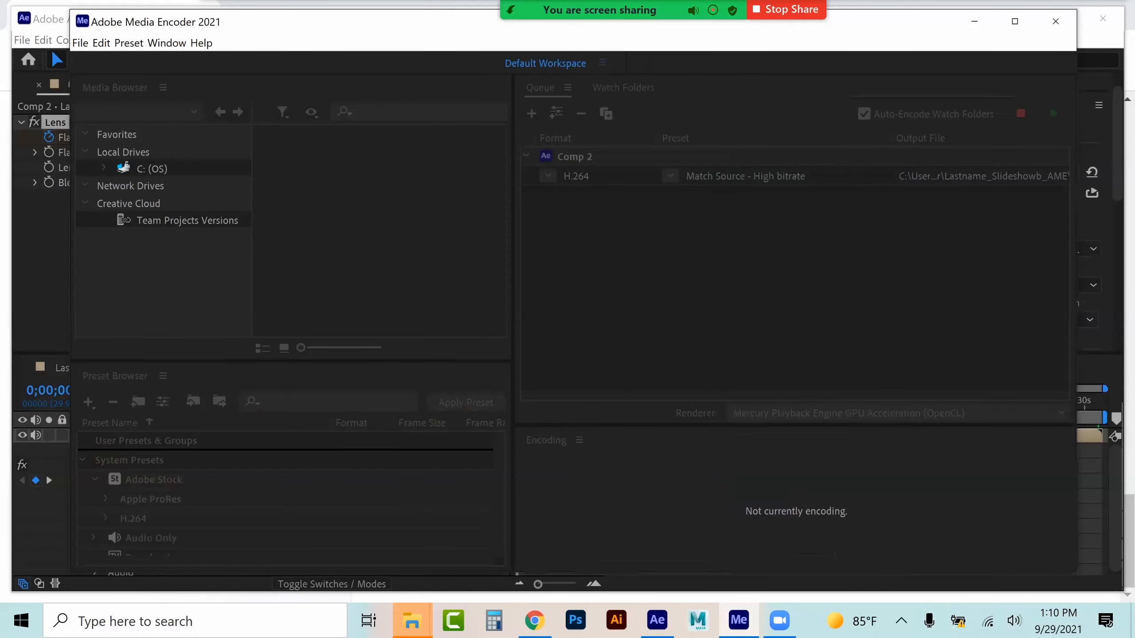
left_click(1054, 114)
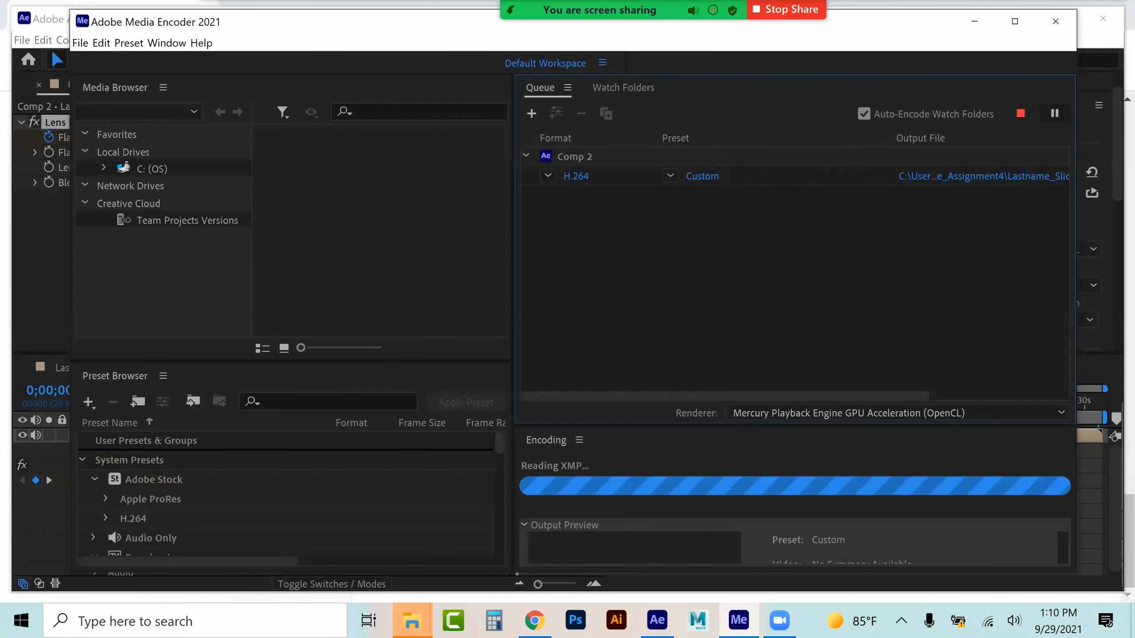
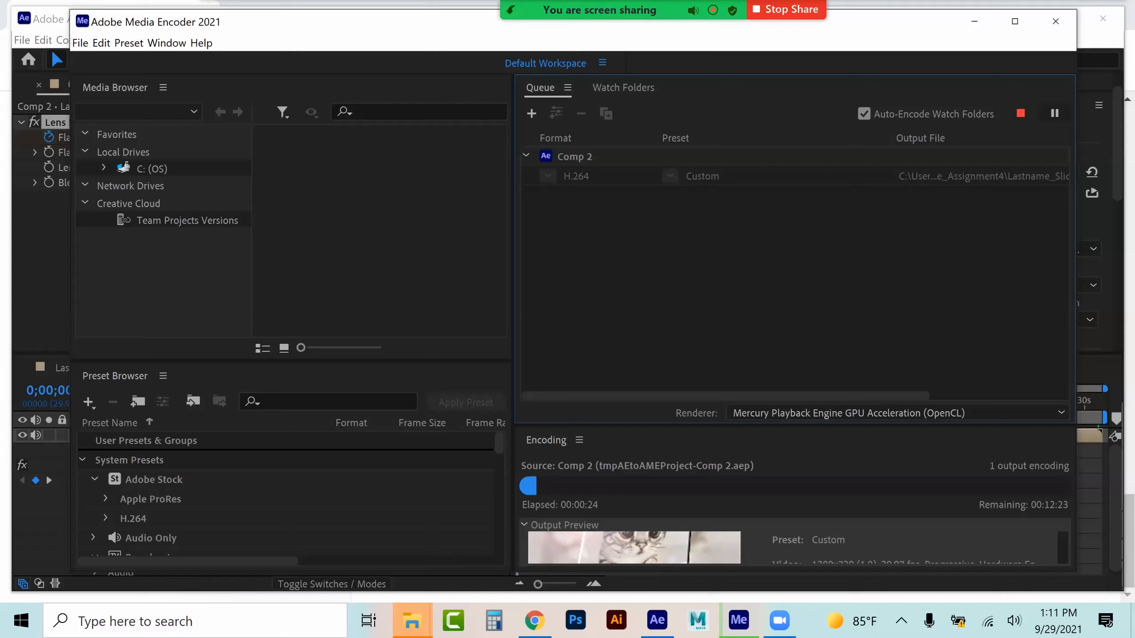
Switch to the browser, review the Assignment 4 requirements, and open the motion graphics designer search tab
left_click(533, 620)
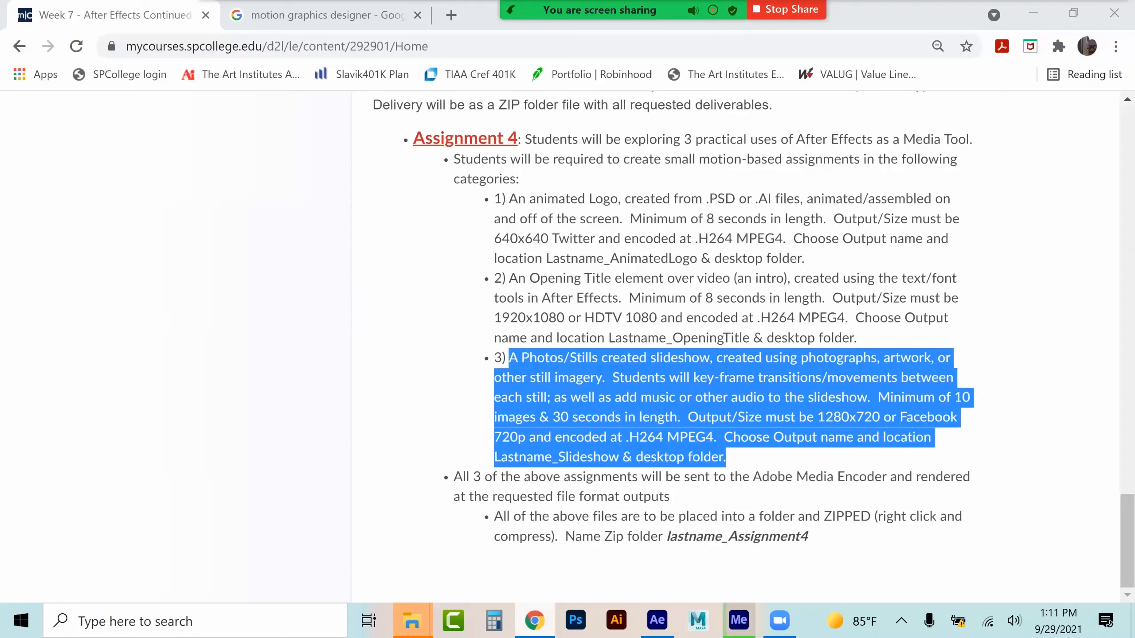
left_click(332, 201)
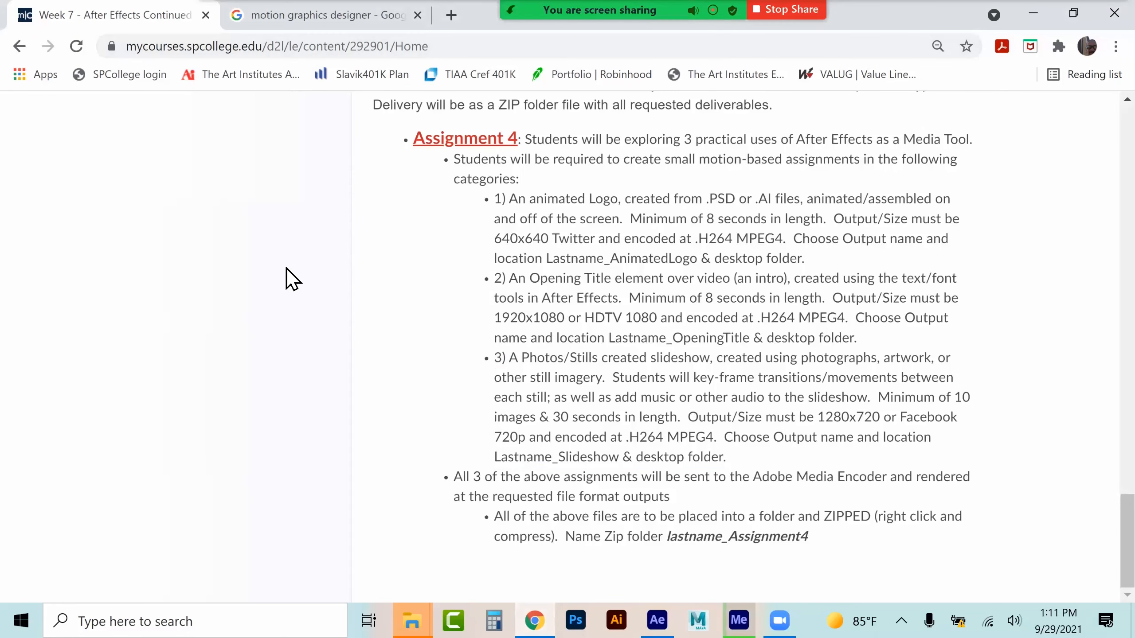
left_click(301, 13)
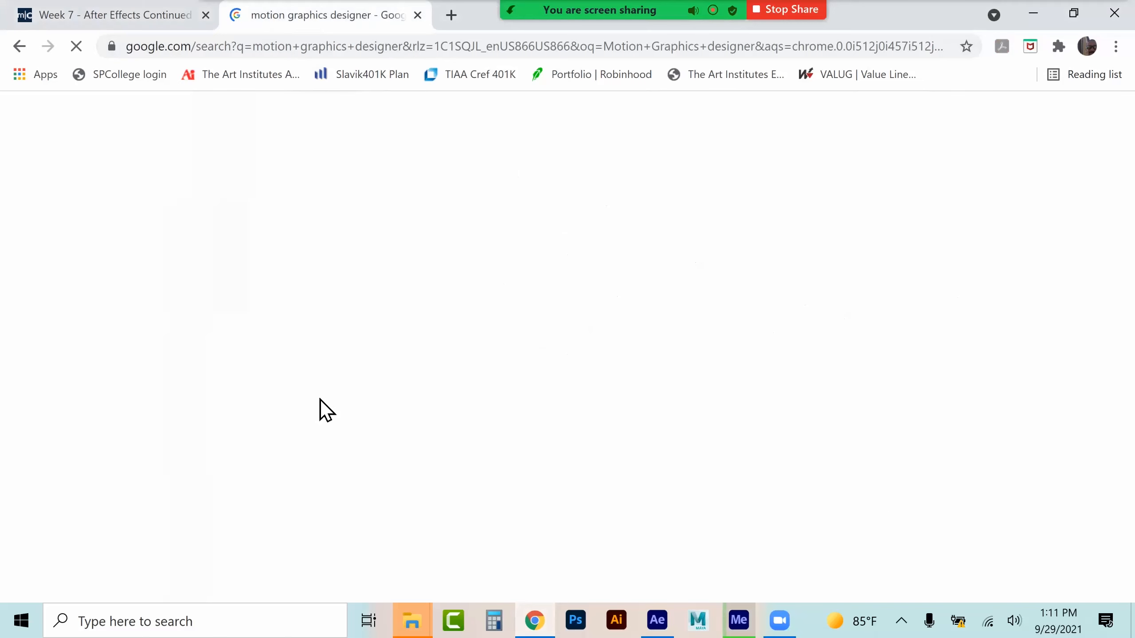
mouse_move(412, 620)
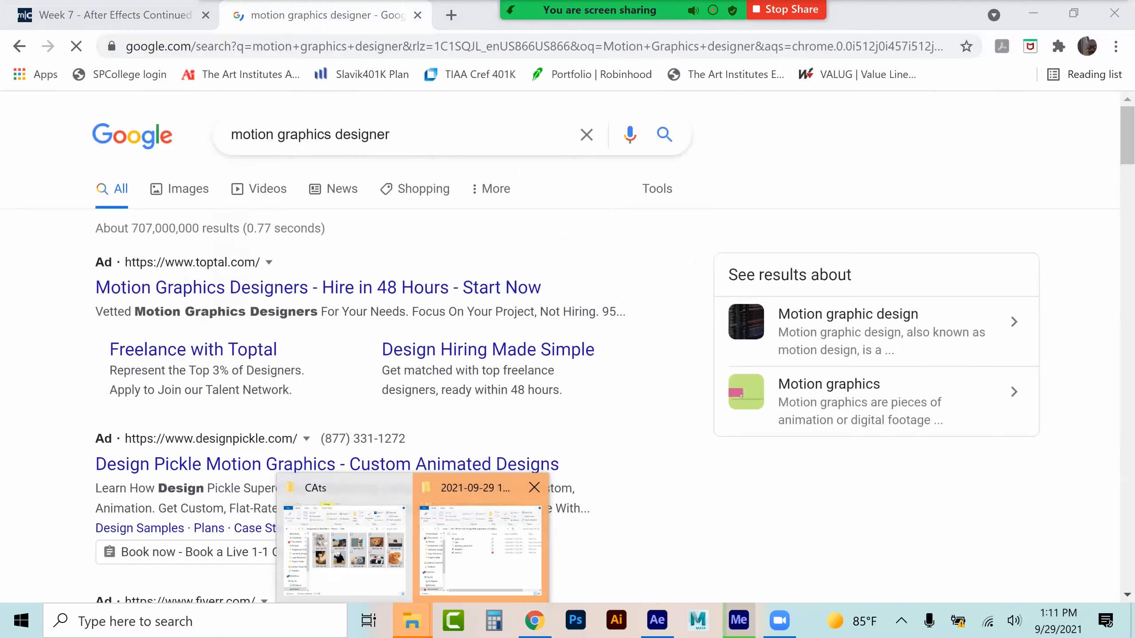
left_click(480, 550)
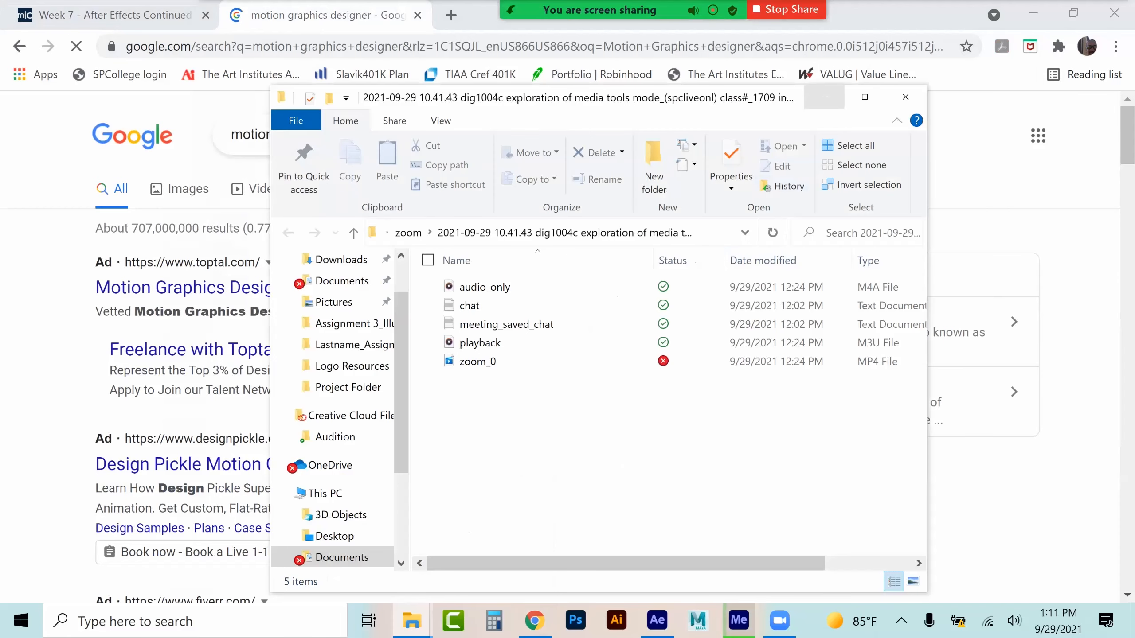
left_click(823, 98)
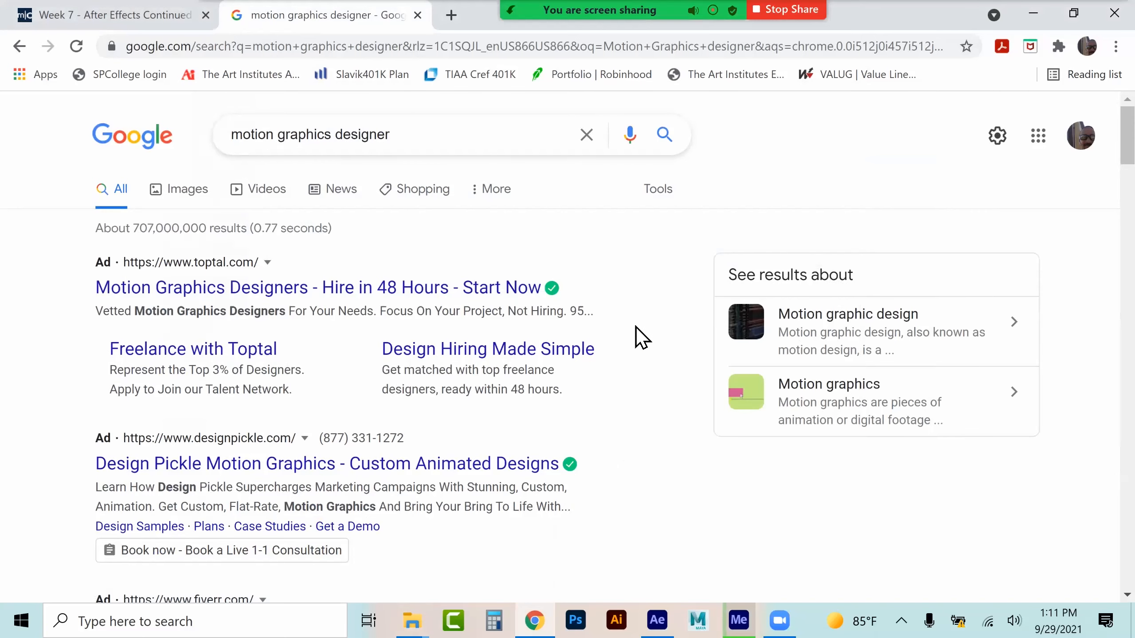
Scroll through the Google search results for motion graphics designer
scroll(638, 326, "down", 2)
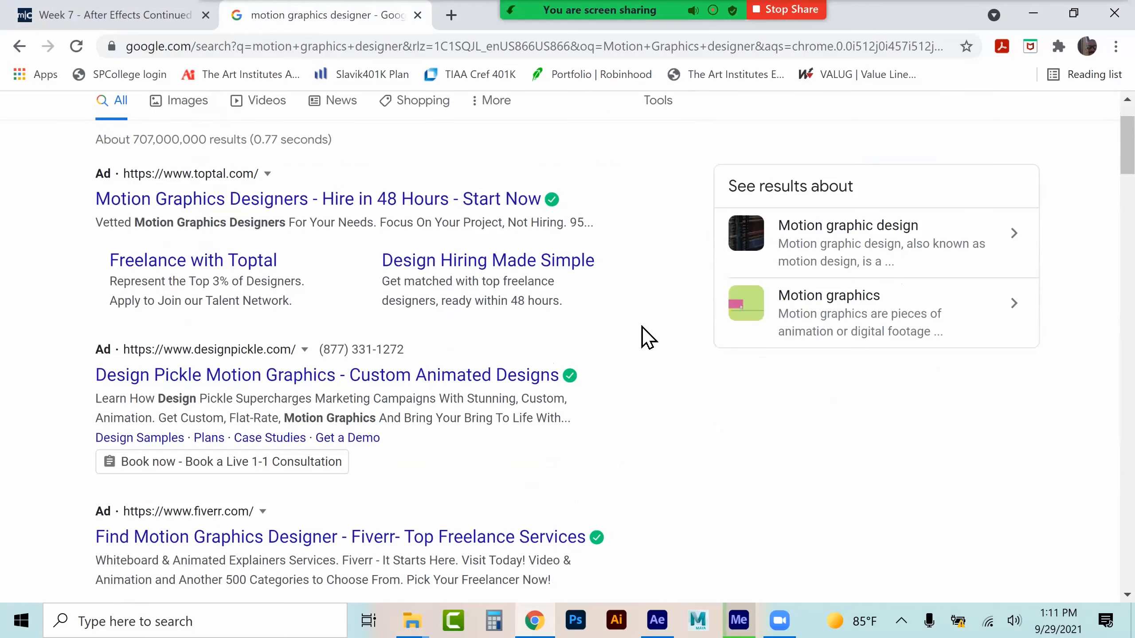
scroll(643, 327, "down", 2)
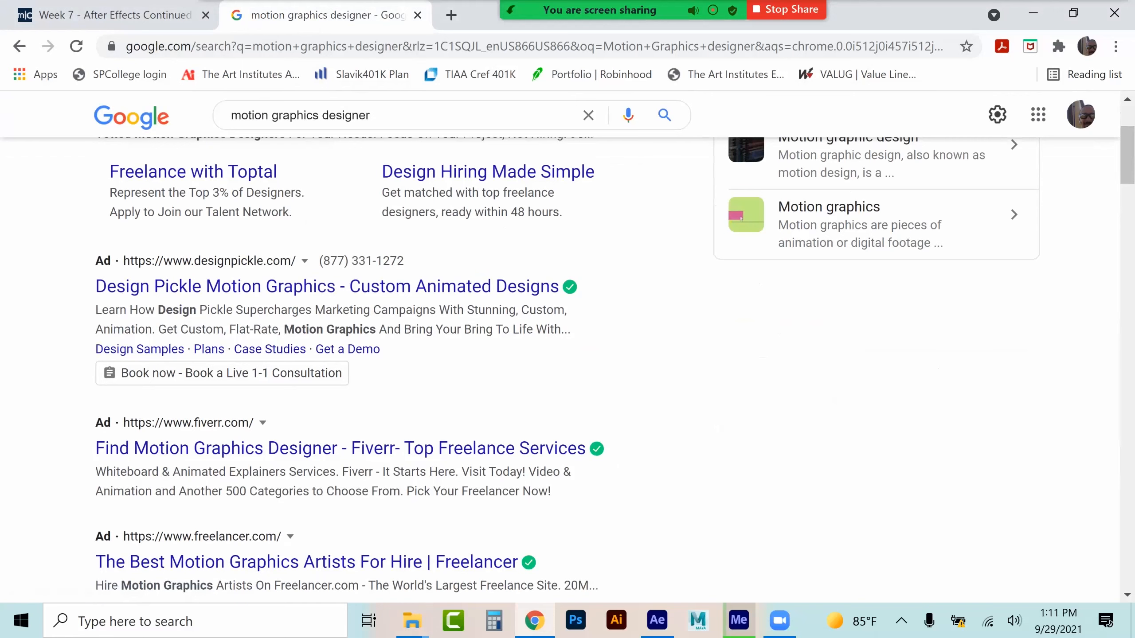
scroll(654, 399, "down", 2)
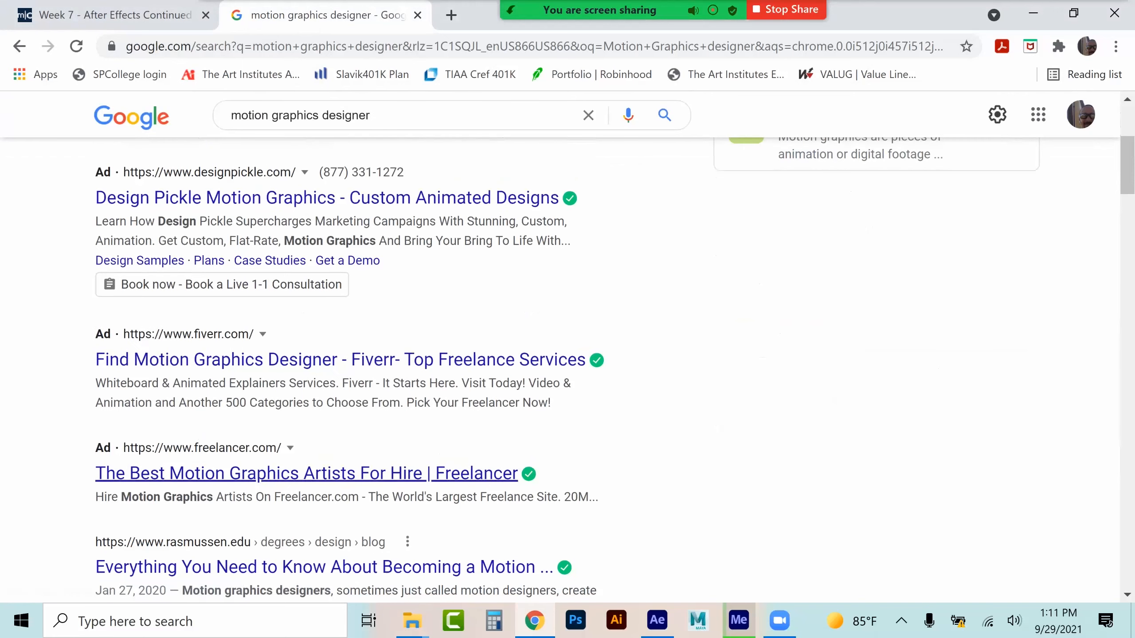
scroll(307, 473, "down", 3)
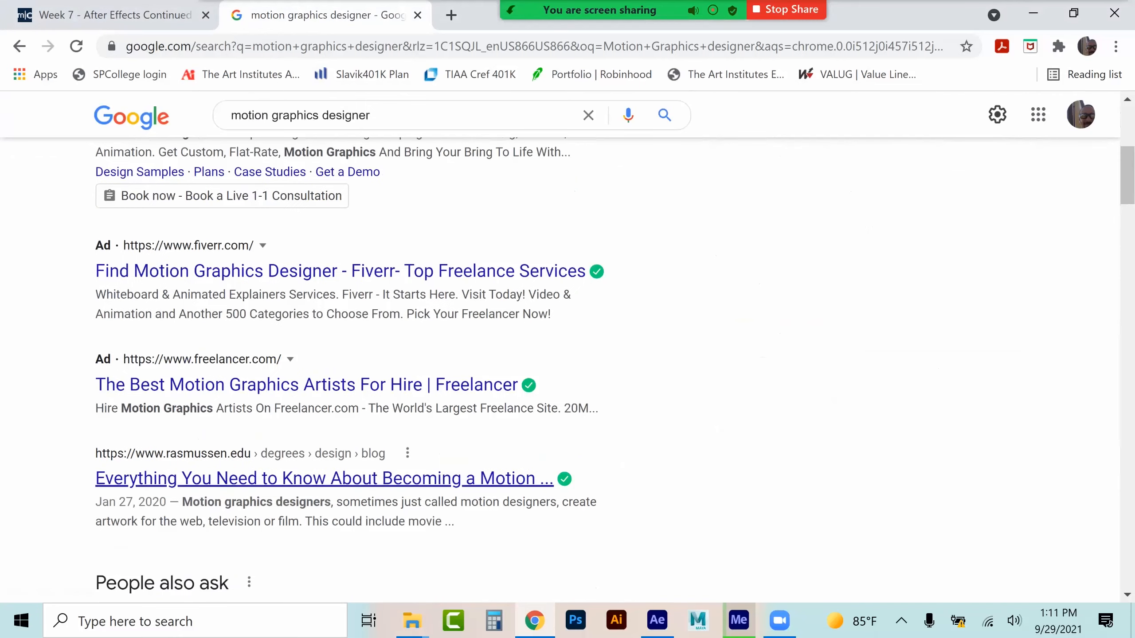
scroll(147, 385, "down", 4)
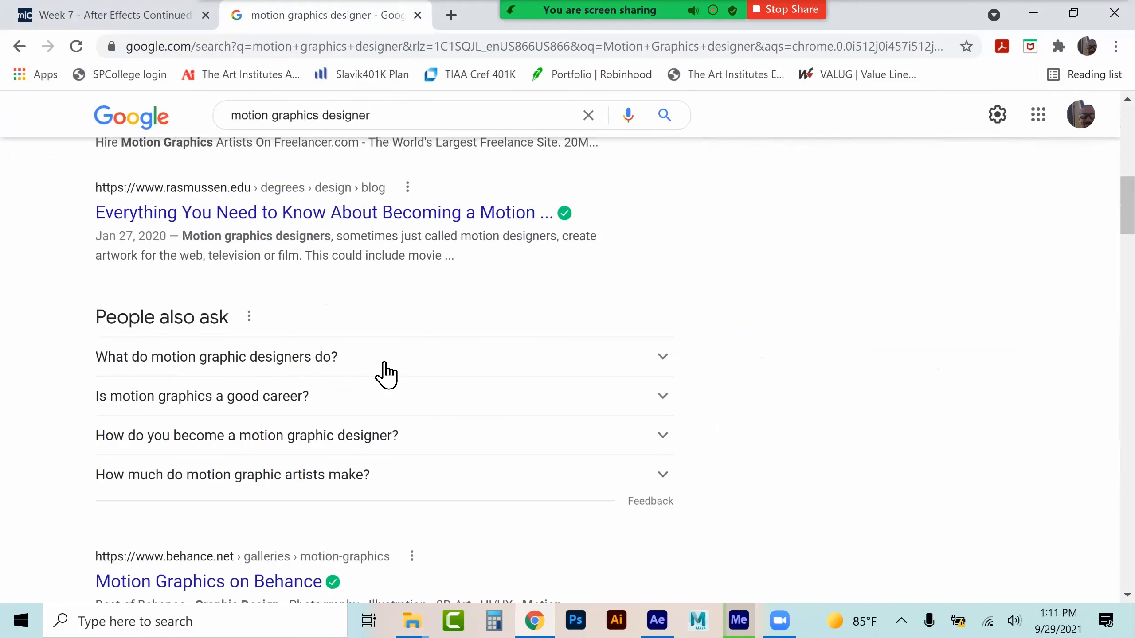
scroll(210, 409, "down", 4)
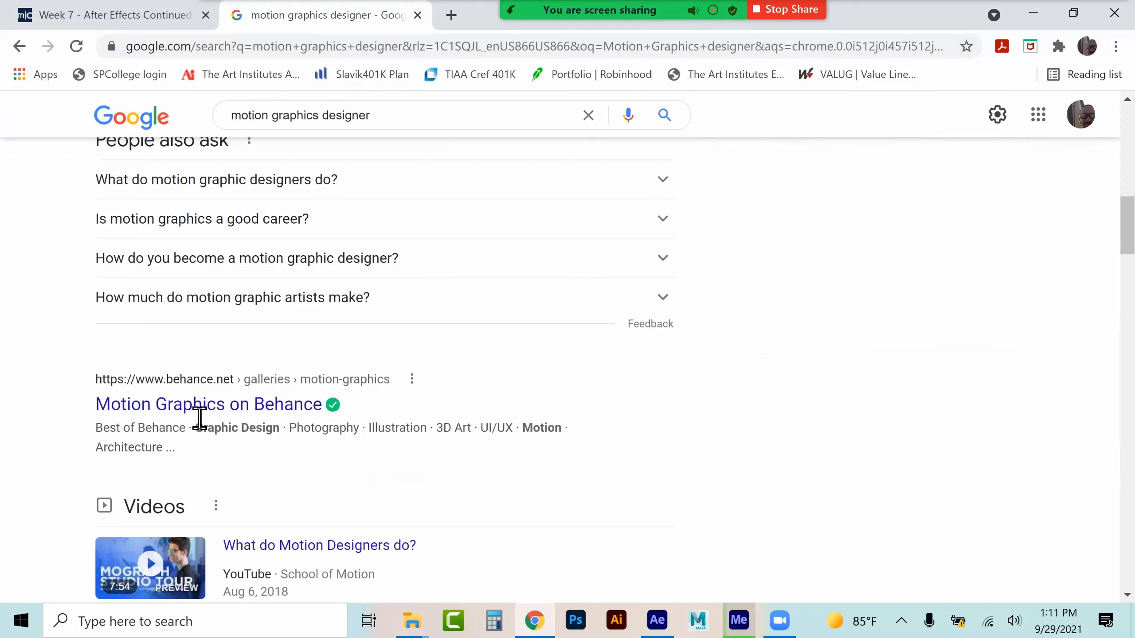
scroll(621, 410, "down", 4)
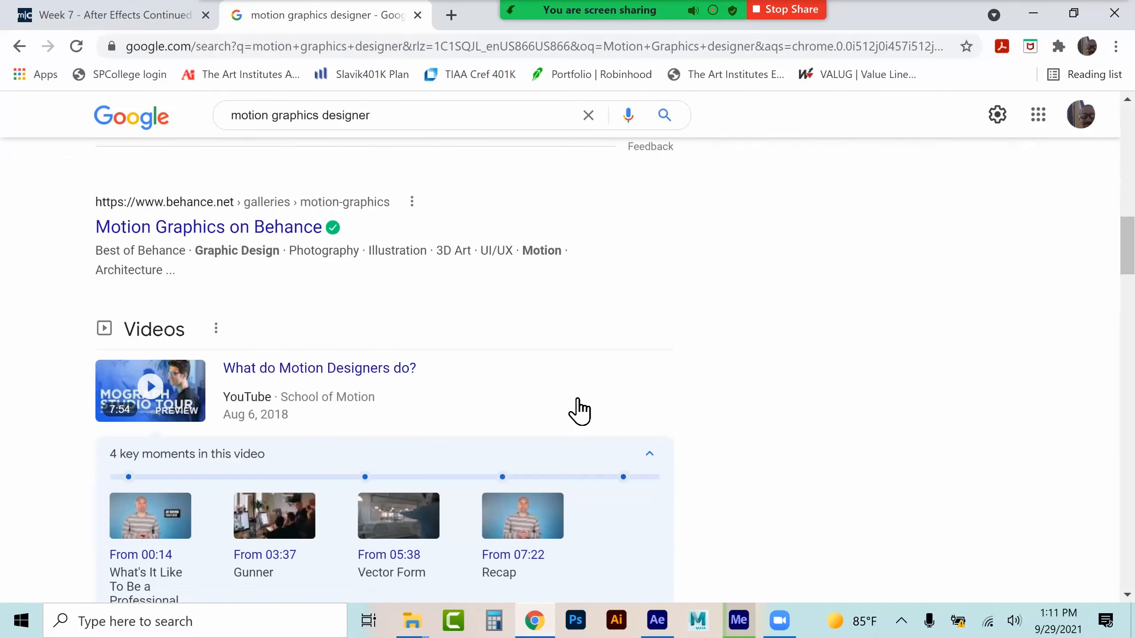
scroll(719, 372, "down", 6)
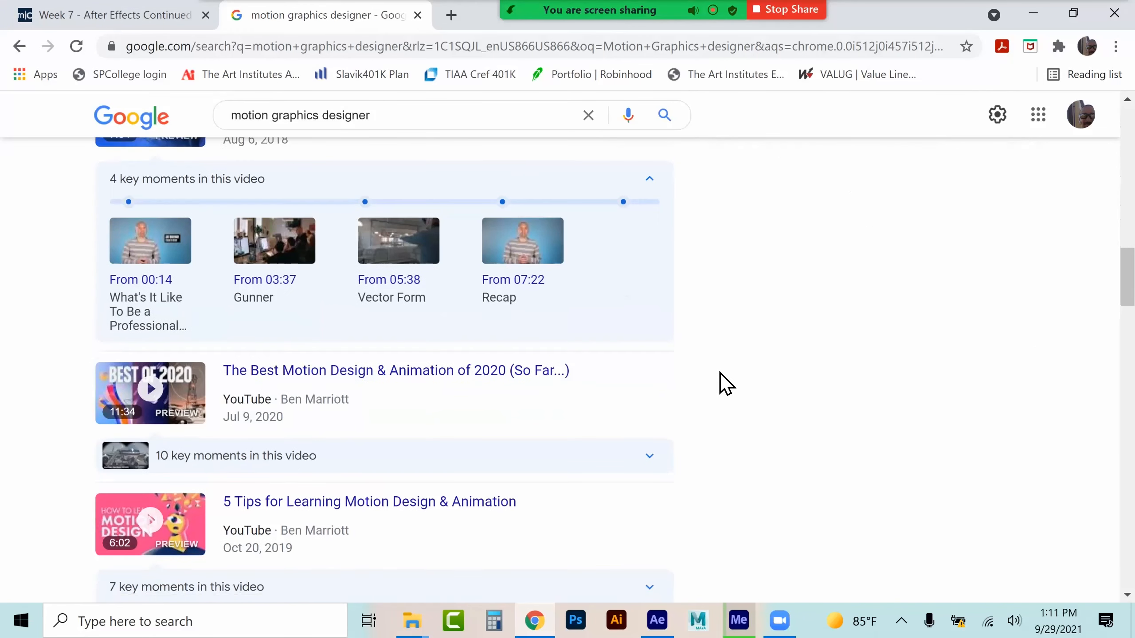
scroll(720, 373, "down", 2)
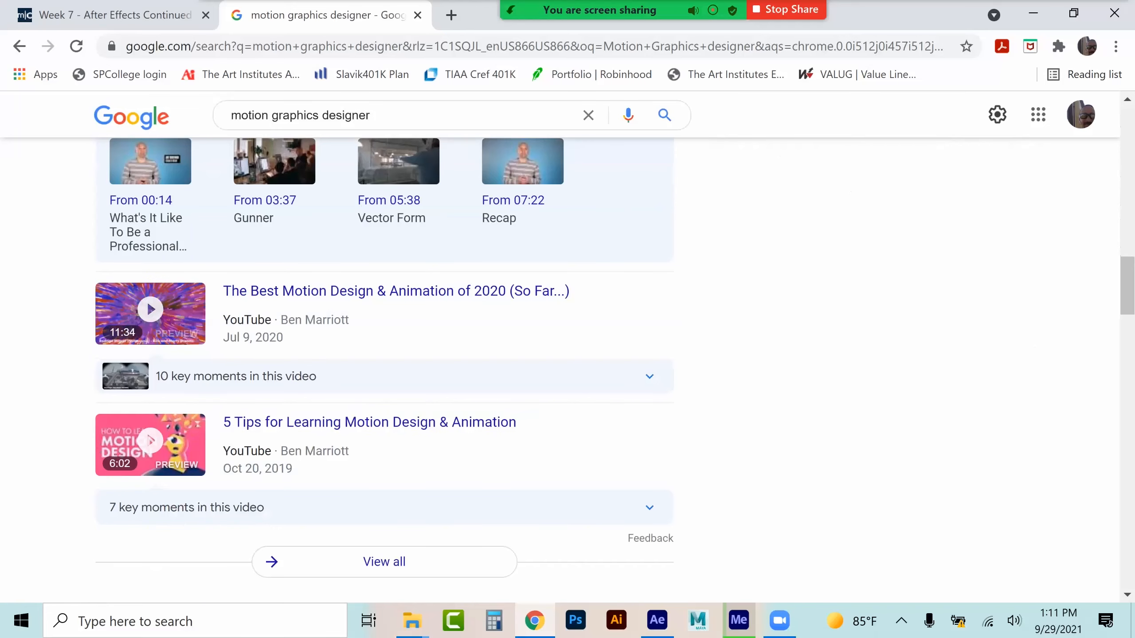
scroll(237, 293, "down", 6)
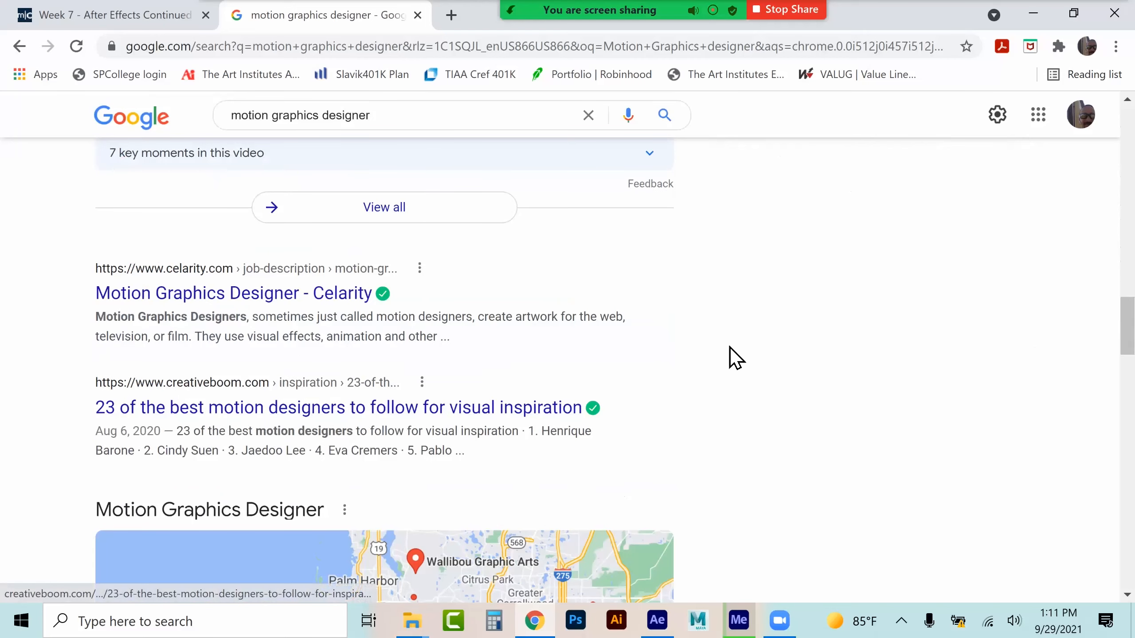
scroll(729, 348, "down", 2)
scroll(729, 348, "down", 3)
scroll(730, 353, "up", 3)
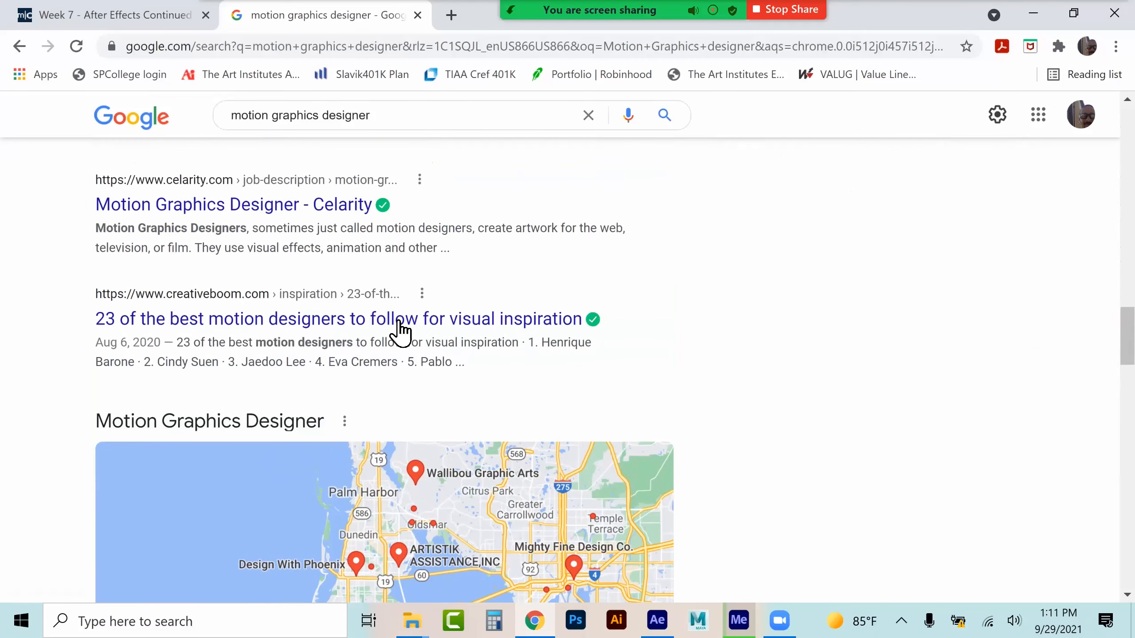
Open the Creative Boom article on the 23 best motion designers and read through its featured designers
left_click(253, 329)
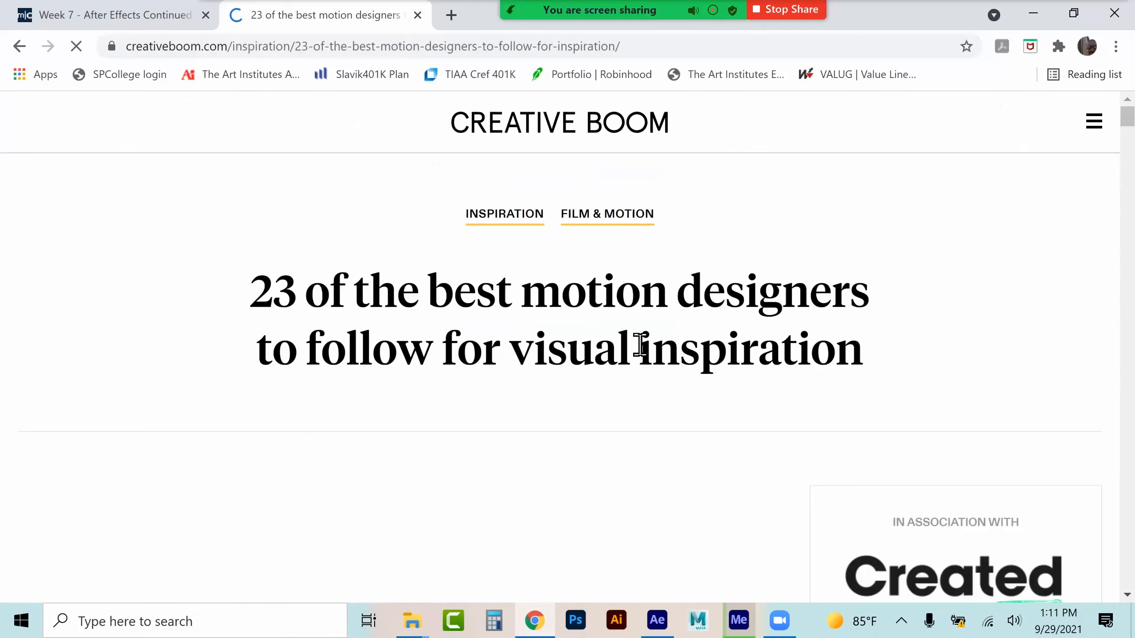
scroll(640, 344, "down", 10)
scroll(625, 359, "down", 12)
scroll(629, 361, "down", 4)
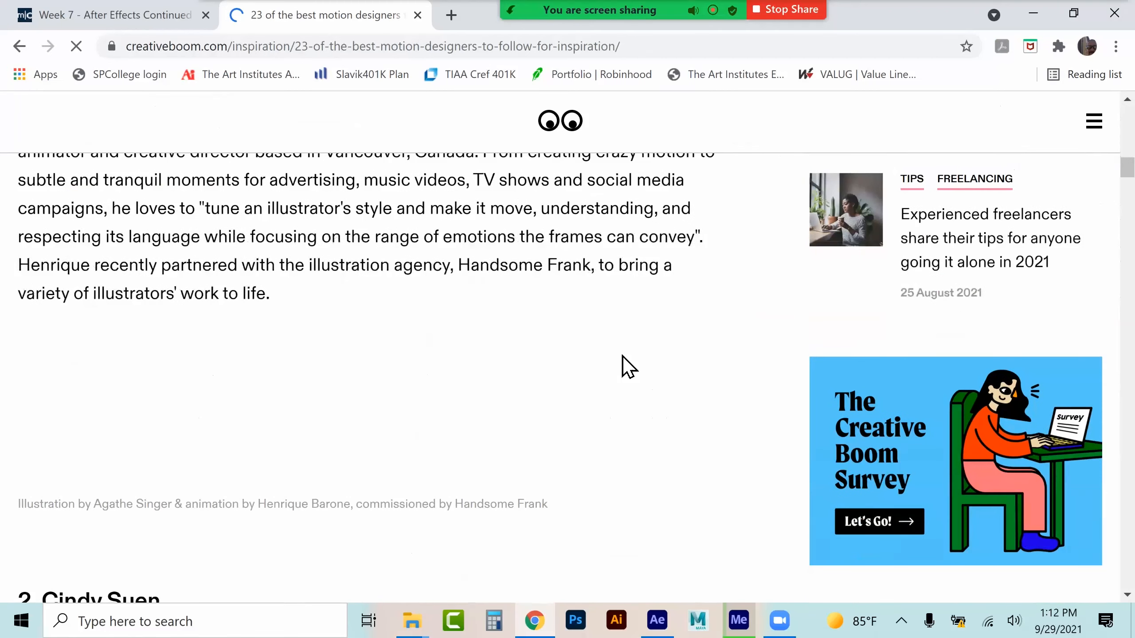
scroll(622, 356, "up", 4)
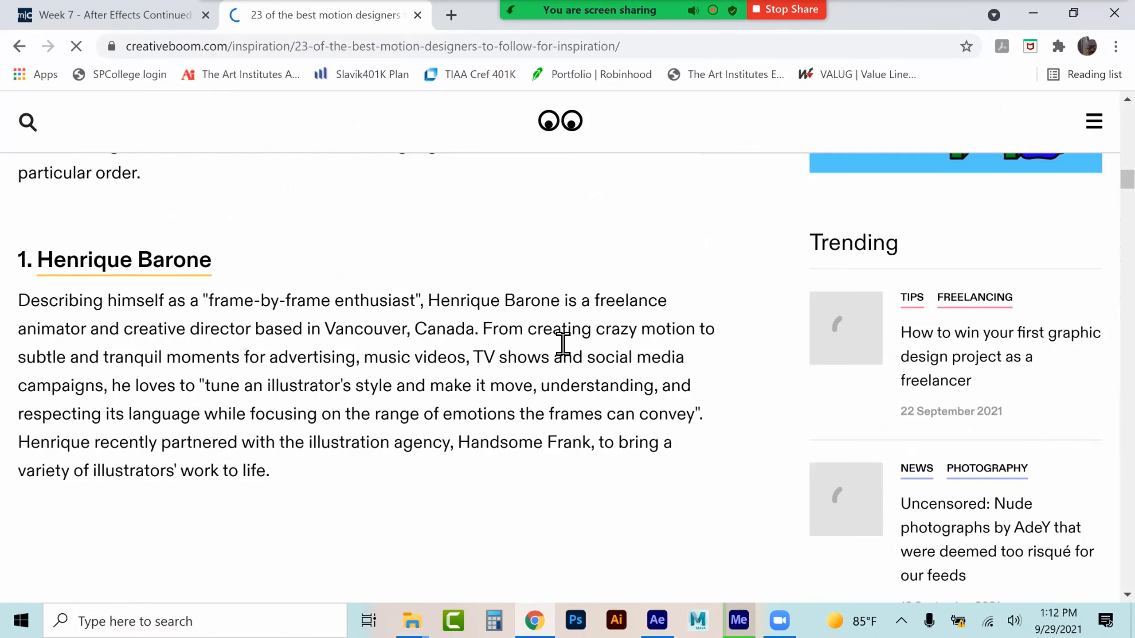
scroll(253, 366, "down", 5)
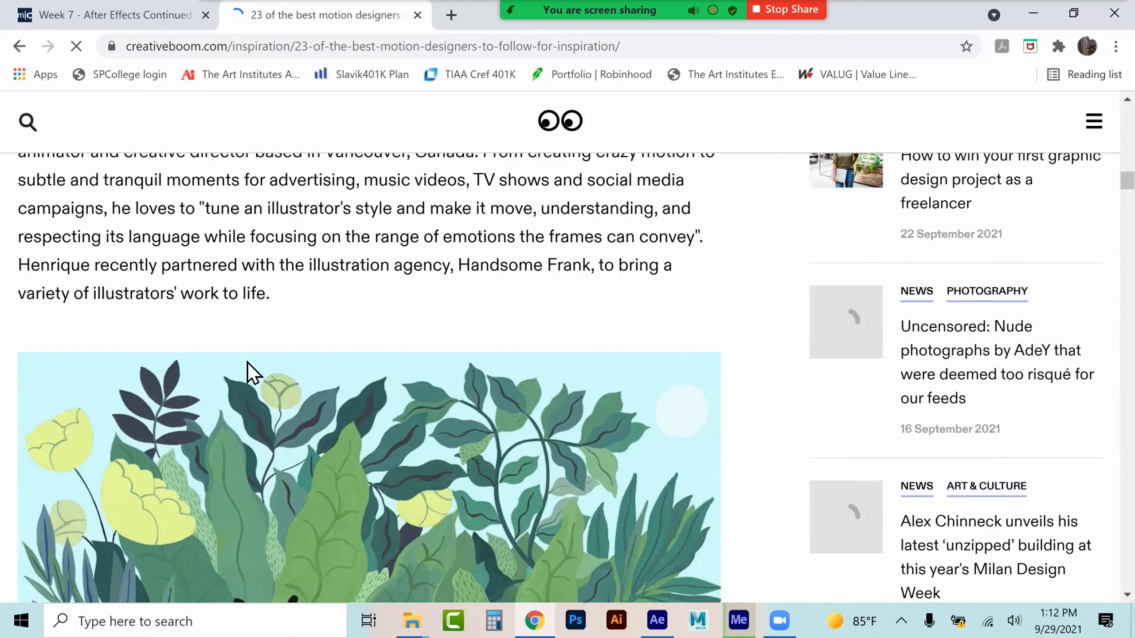
scroll(250, 375, "down", 1)
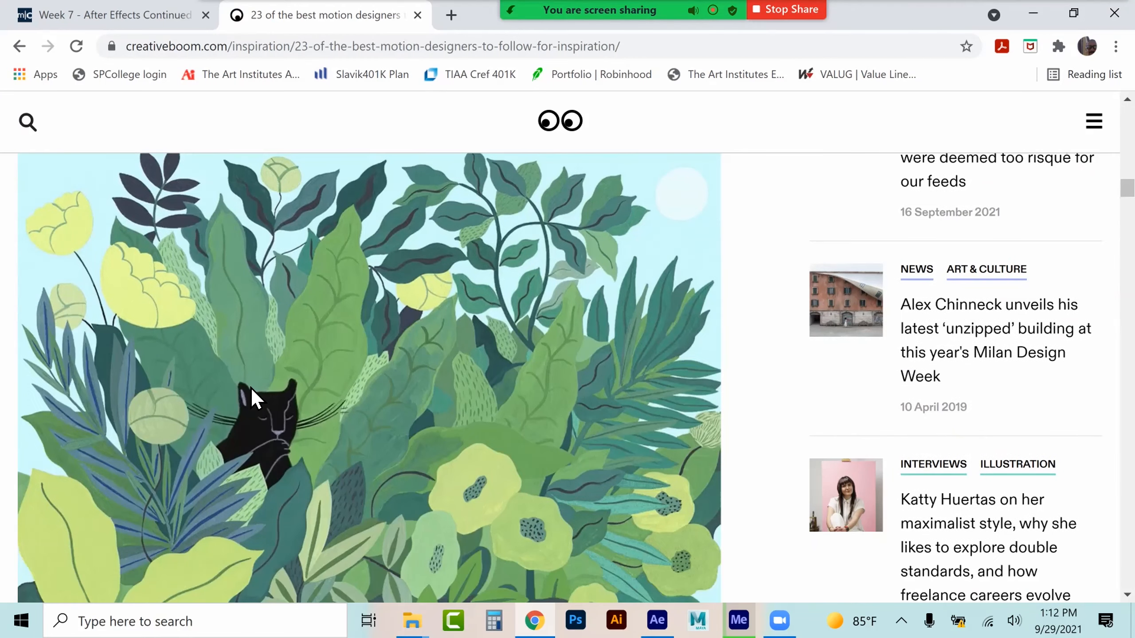
scroll(251, 389, "down", 1)
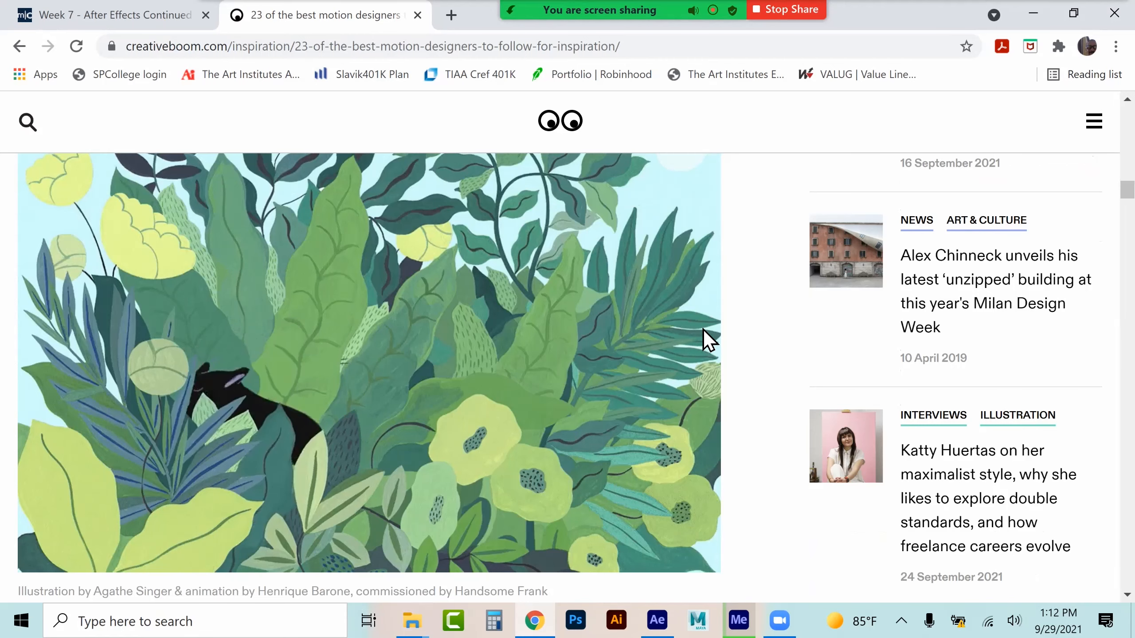
scroll(703, 329, "down", 6)
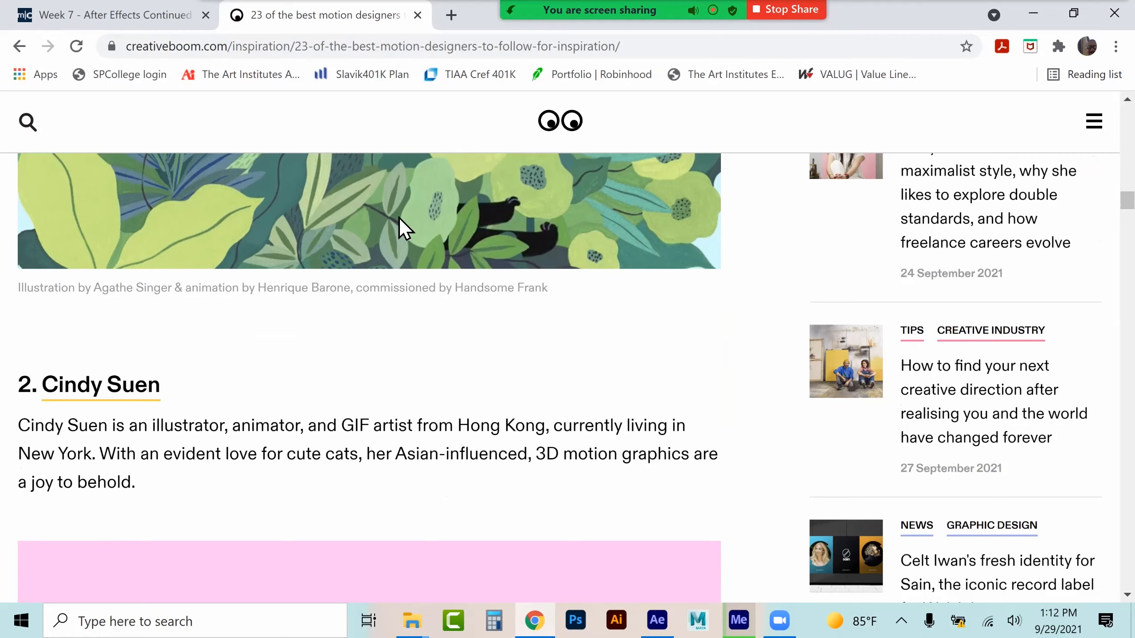
scroll(509, 244, "up", 3)
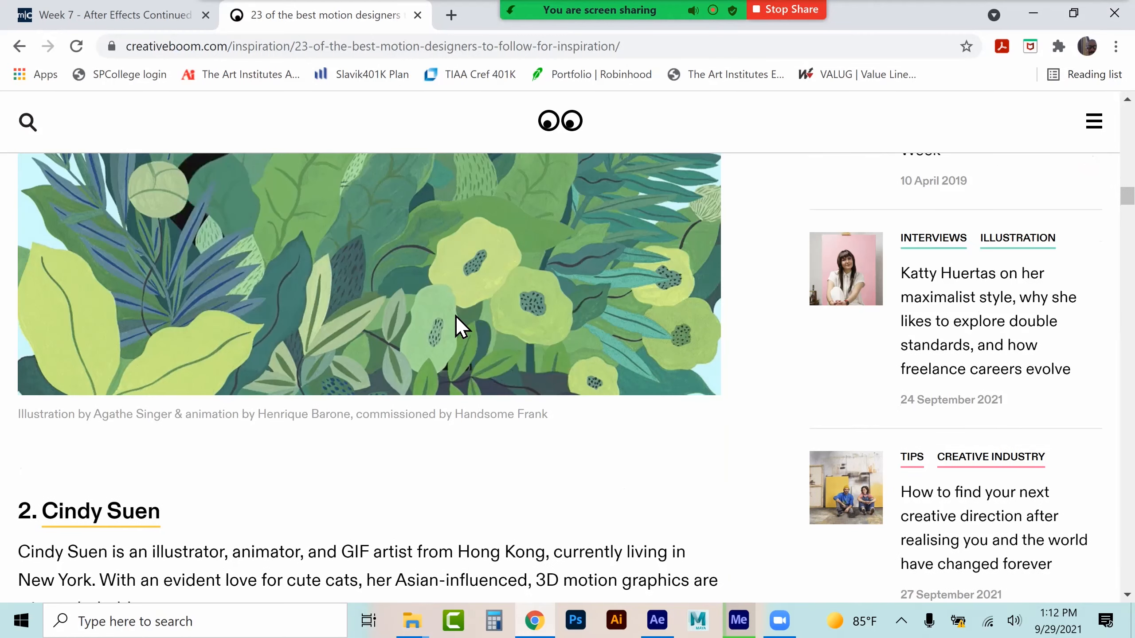
scroll(443, 411, "down", 9)
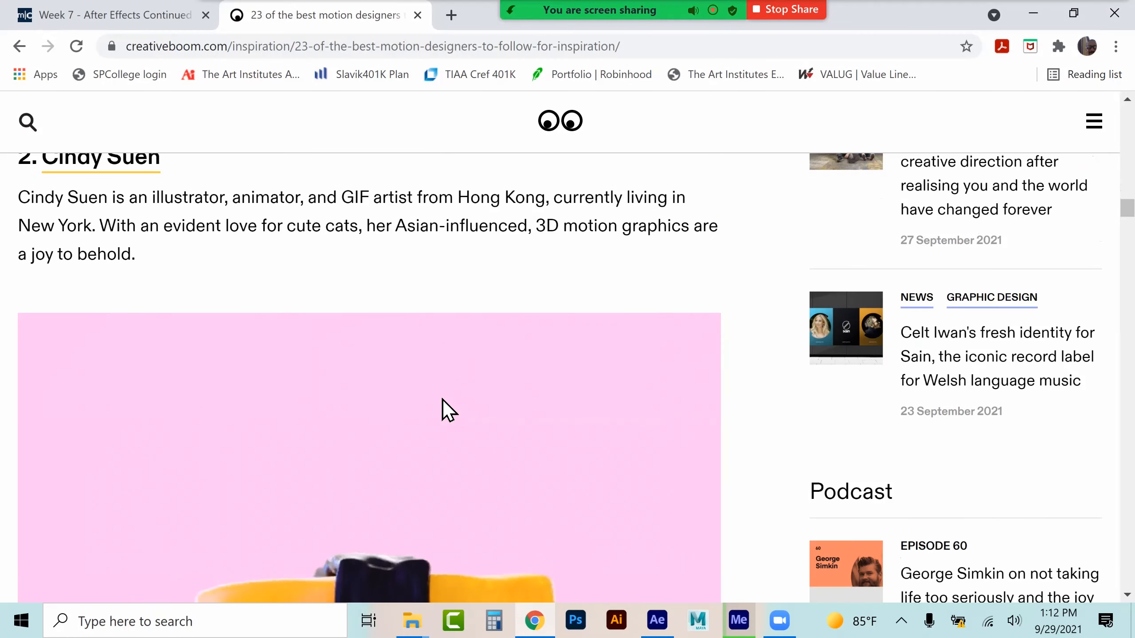
scroll(473, 371, "down", 2)
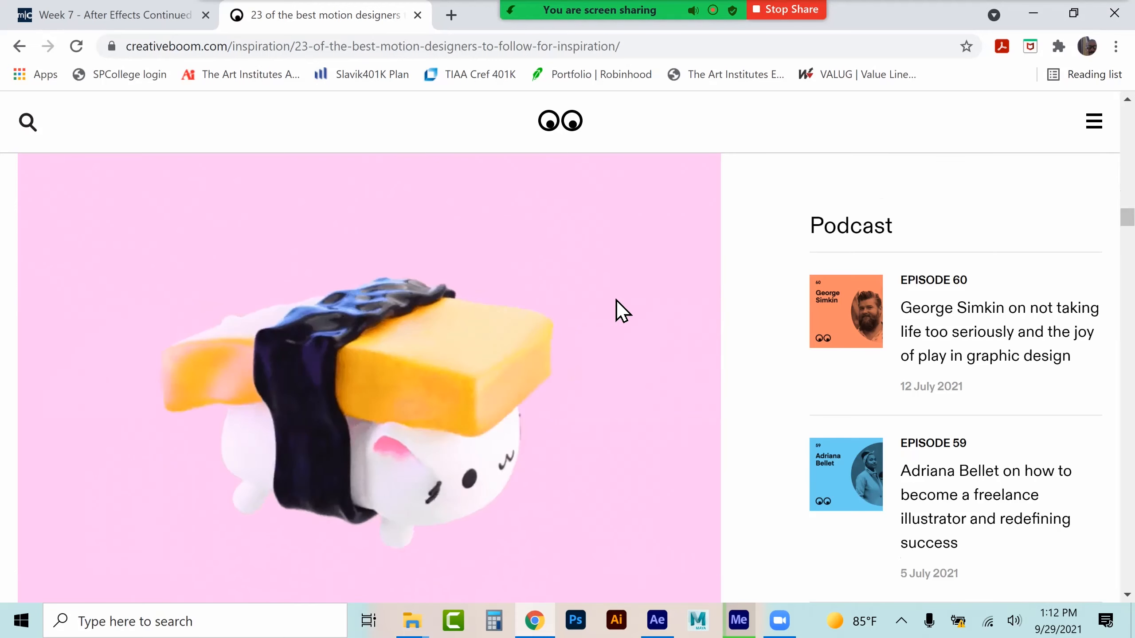
scroll(616, 300, "down", 8)
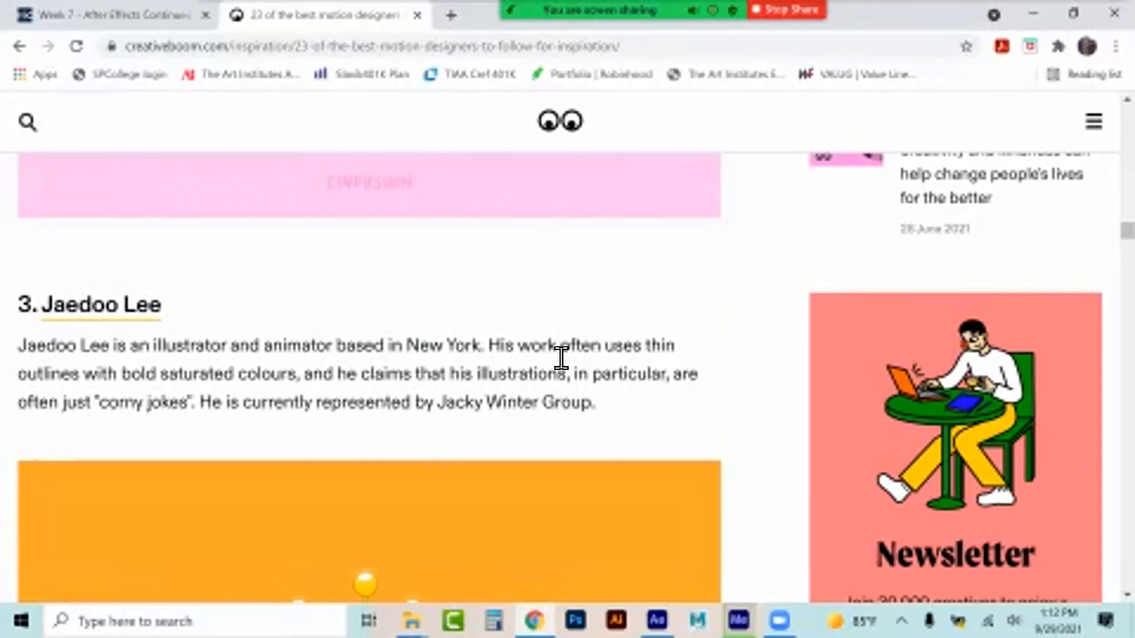
scroll(558, 360, "down", 2)
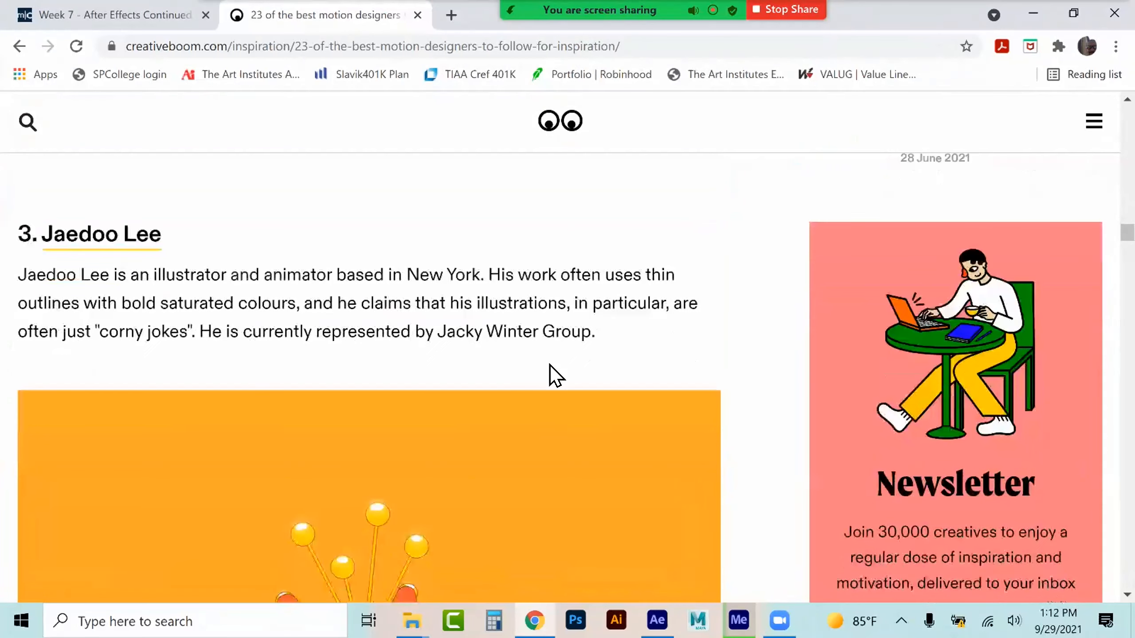
scroll(555, 375, "down", 10)
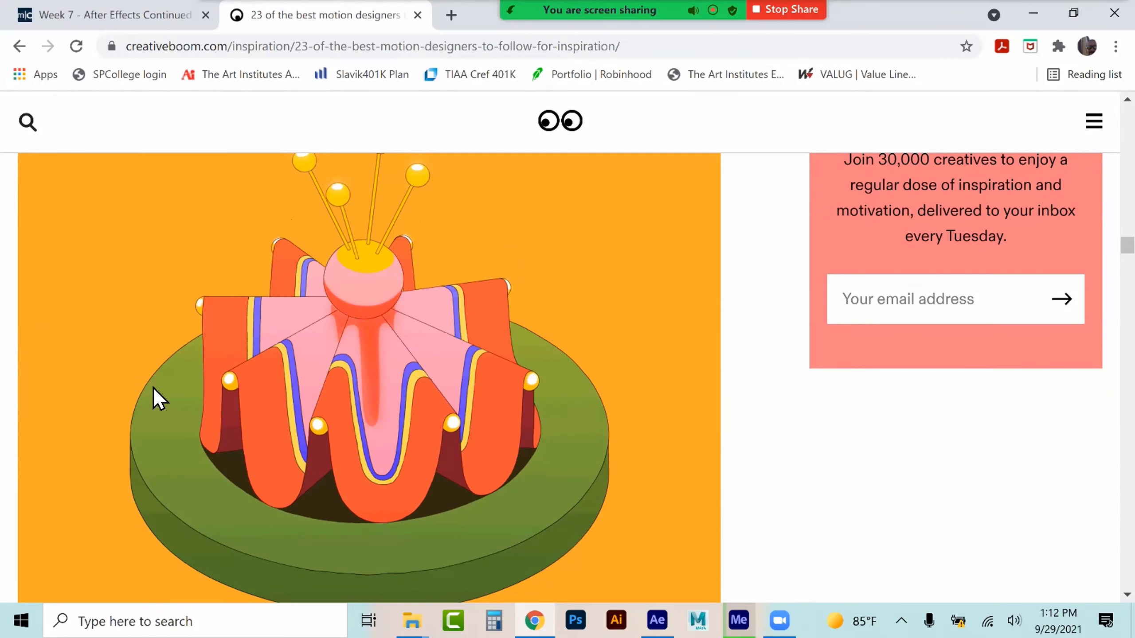
scroll(549, 296, "down", 4)
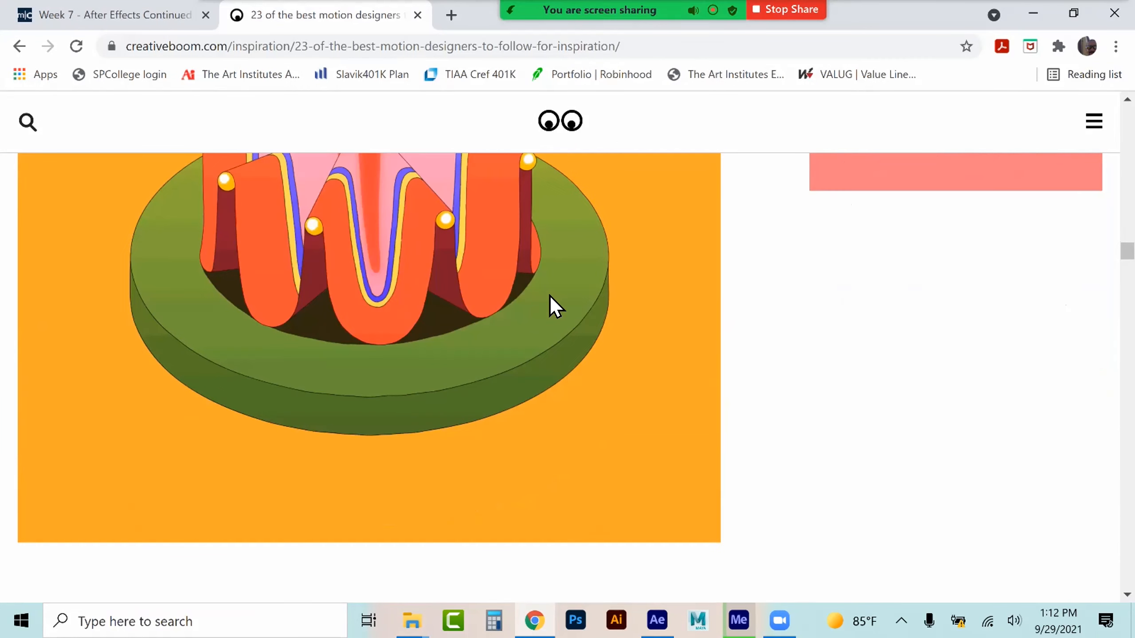
scroll(549, 296, "down", 8)
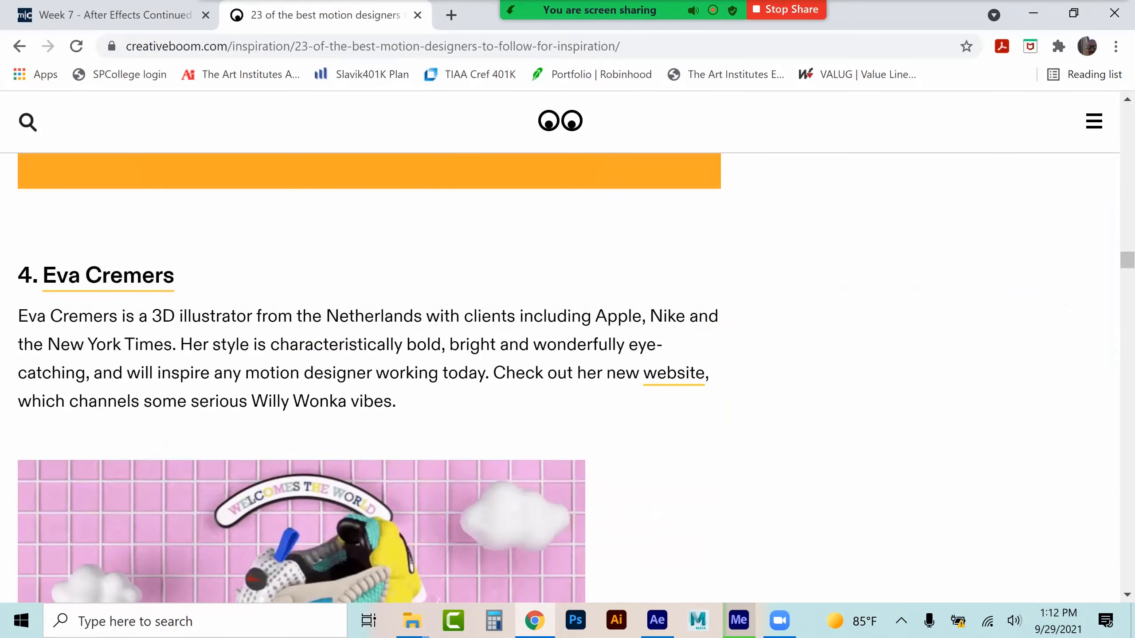
scroll(550, 296, "down", 6)
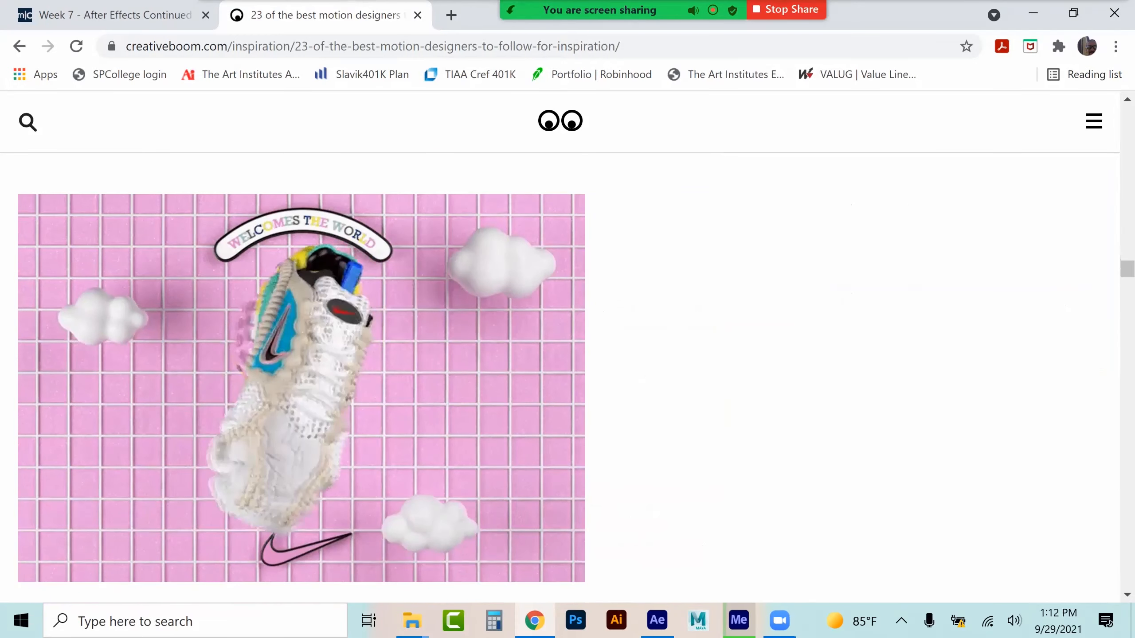
left_click(657, 620)
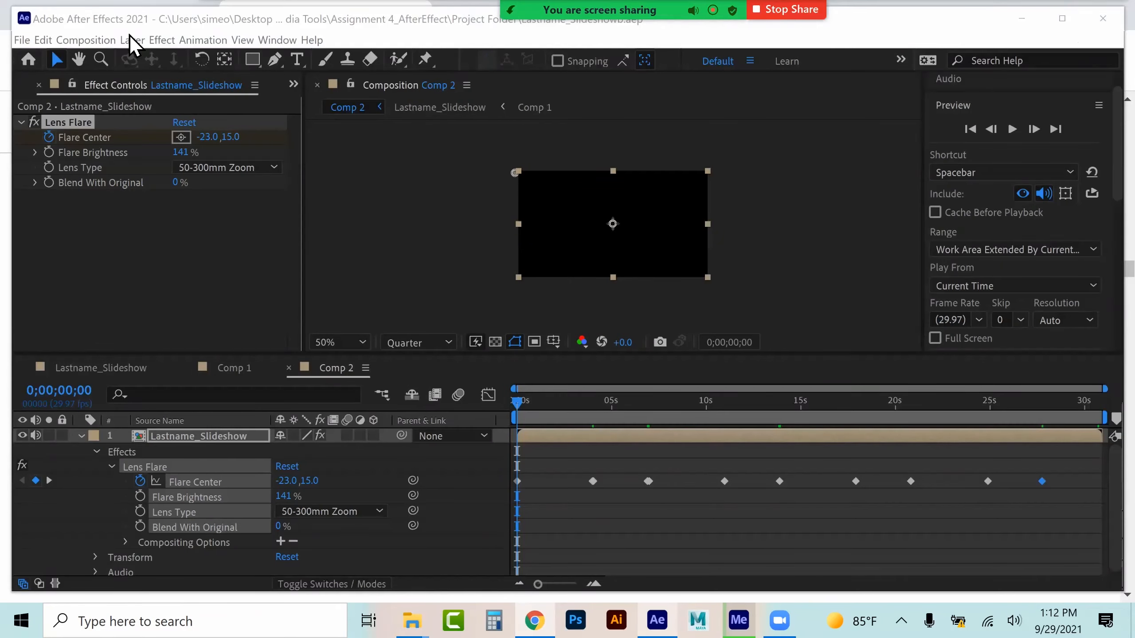
left_click(101, 39)
mouse_move(128, 39)
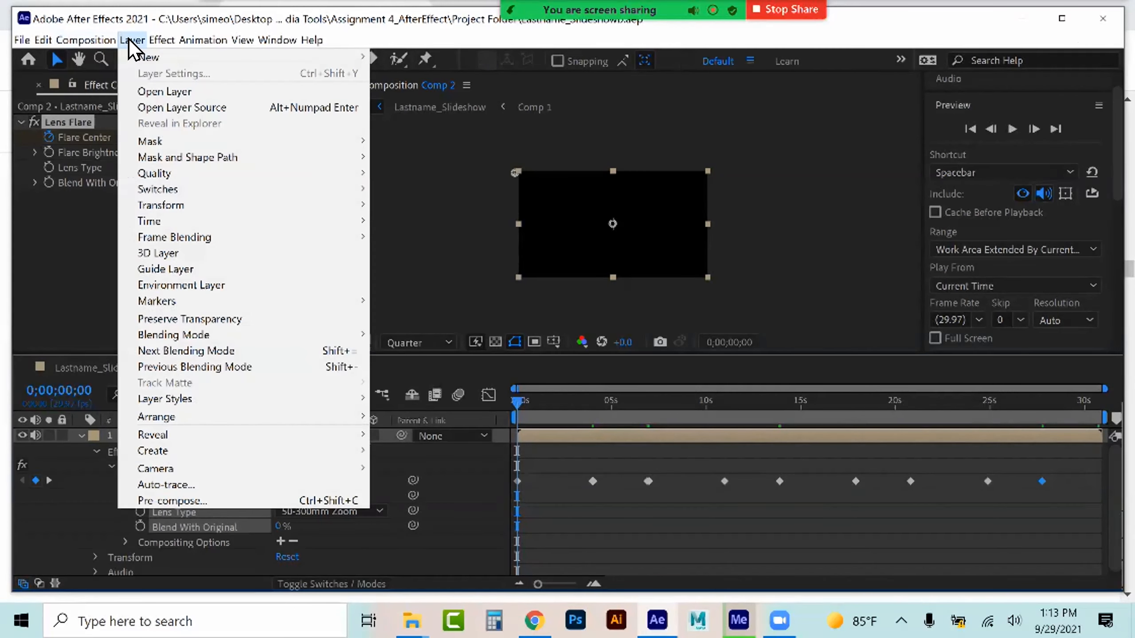
mouse_move(141, 60)
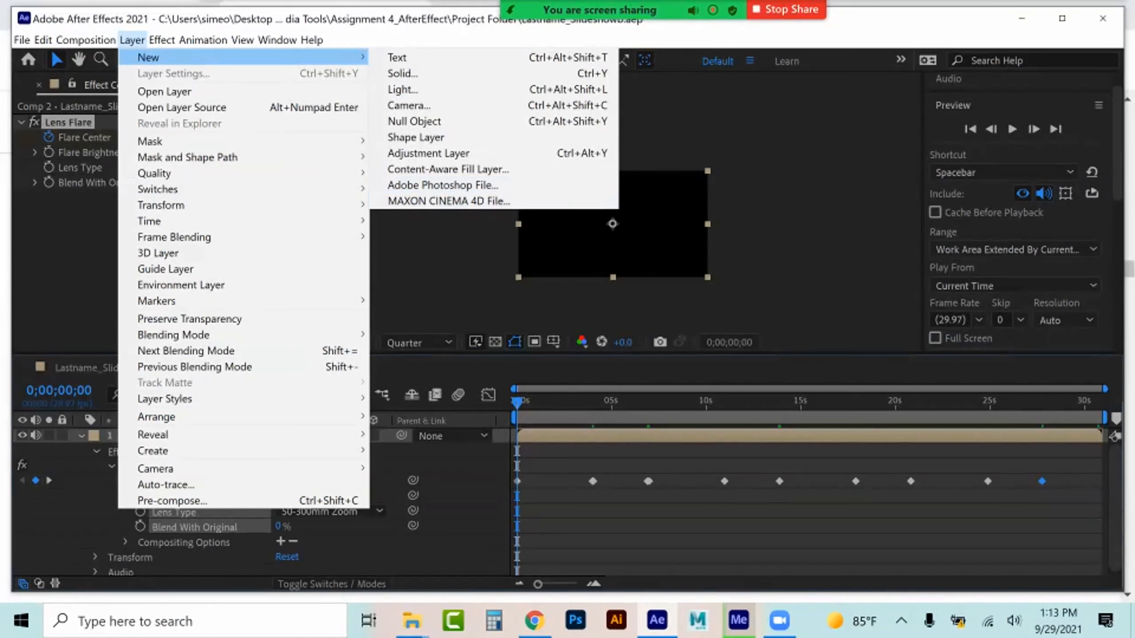
left_click(534, 620)
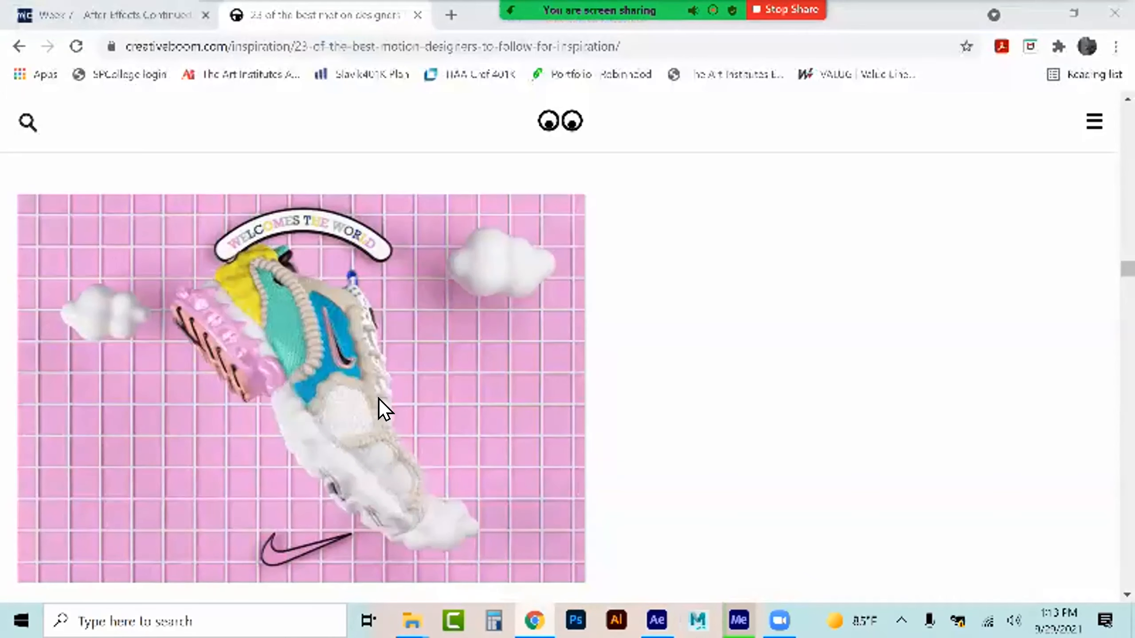
Scroll further down the Creative Boom article to review more of the featured motion designers and their work
scroll(451, 308, "down", 10)
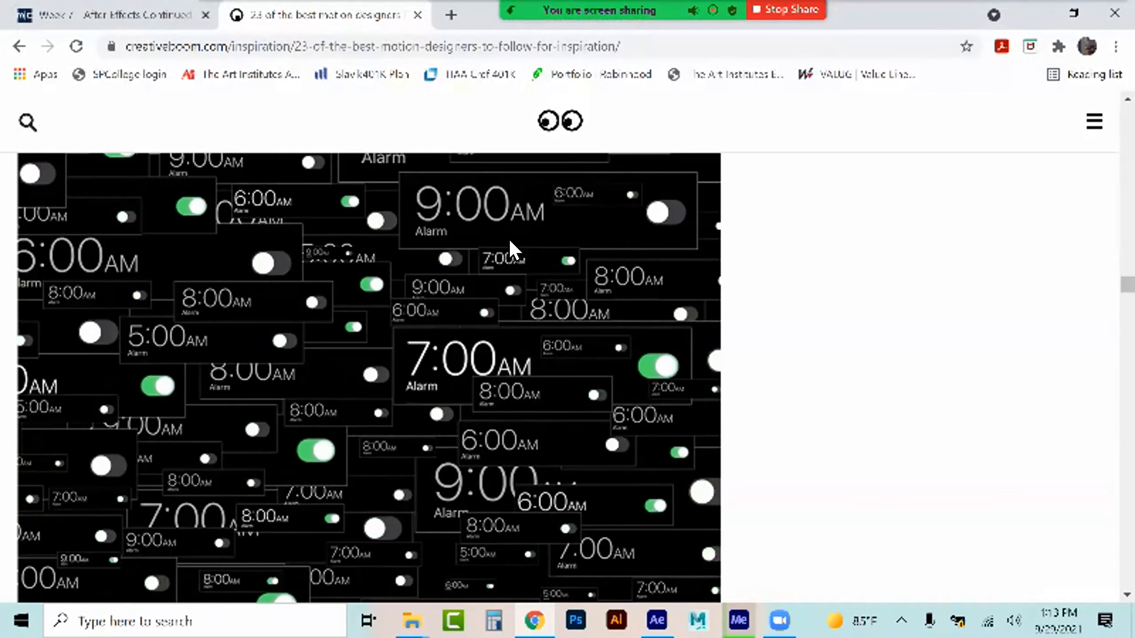
scroll(367, 300, "down", 10)
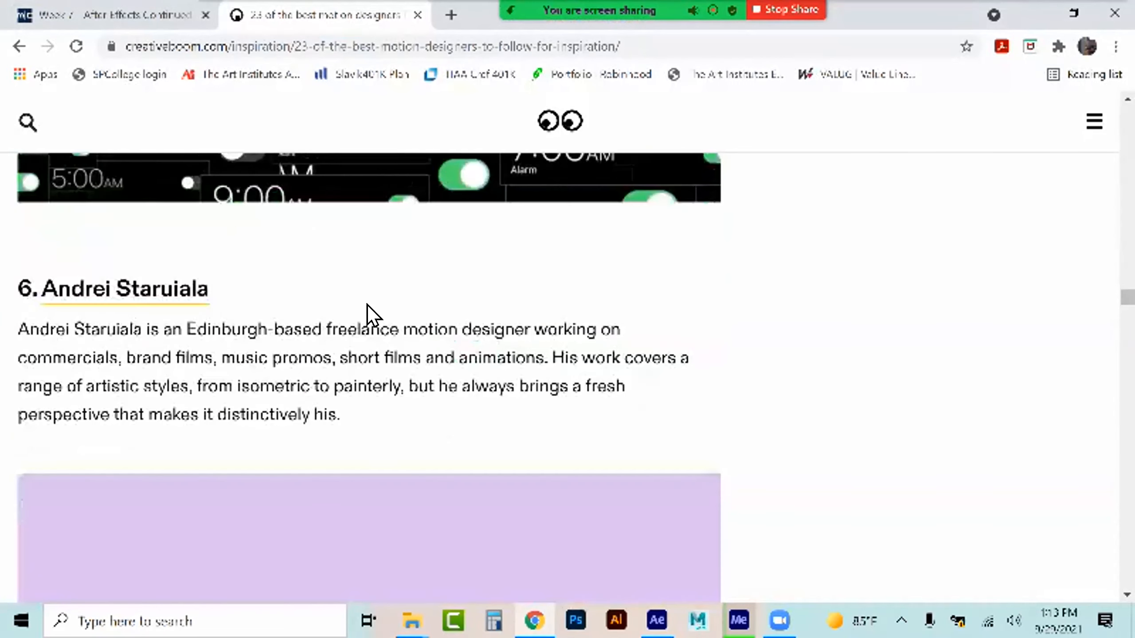
scroll(366, 308, "down", 6)
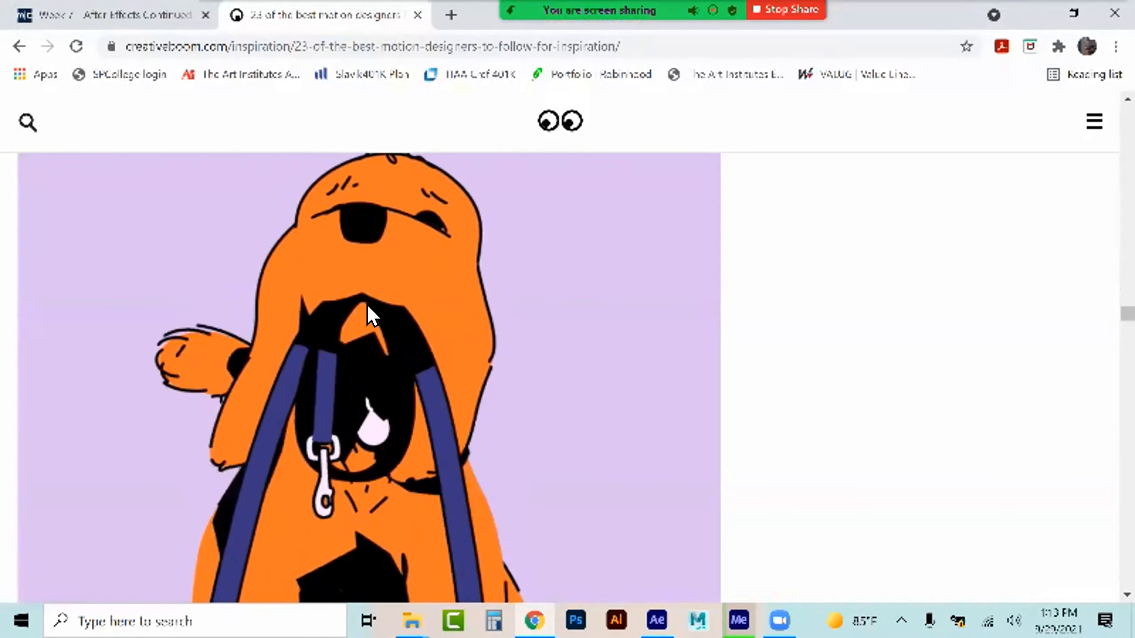
scroll(576, 298, "down", 5)
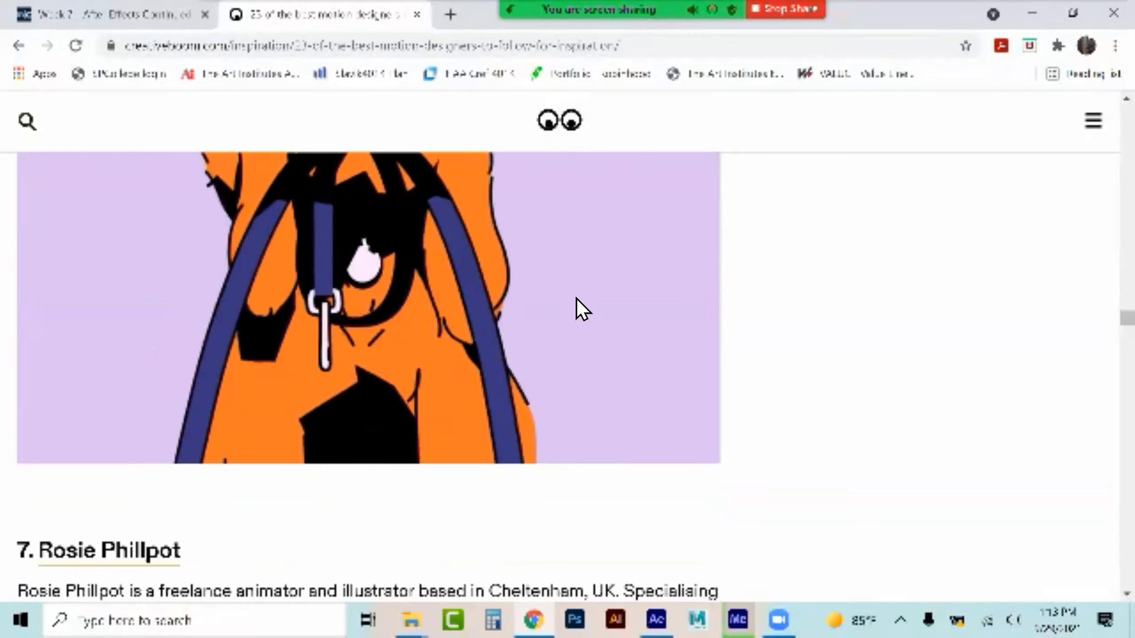
scroll(576, 298, "down", 8)
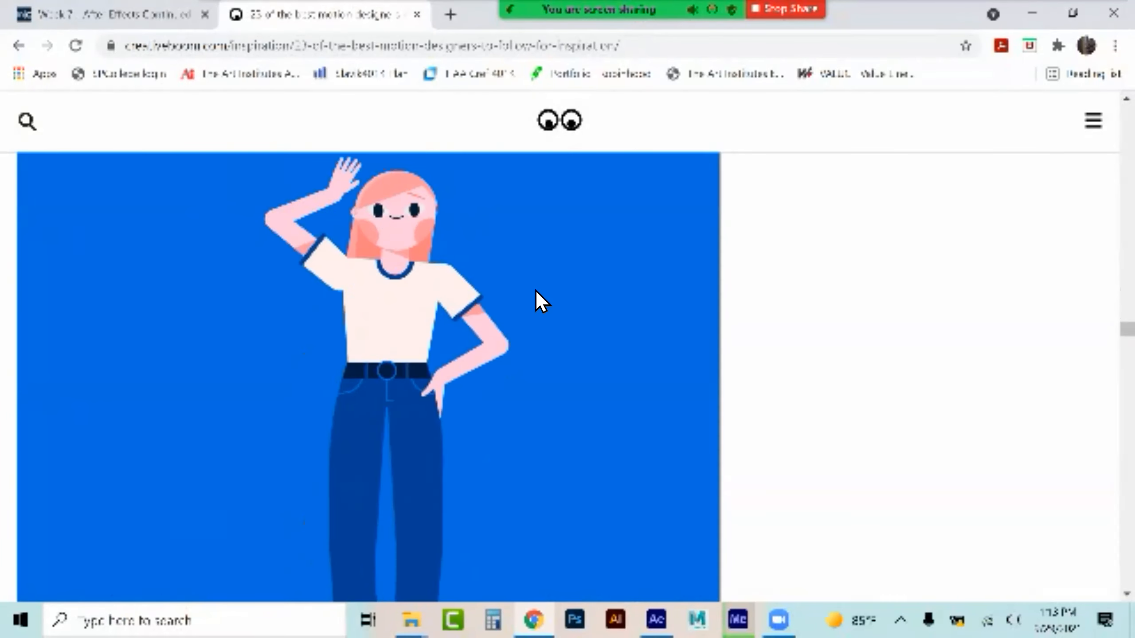
scroll(658, 322, "down", 10)
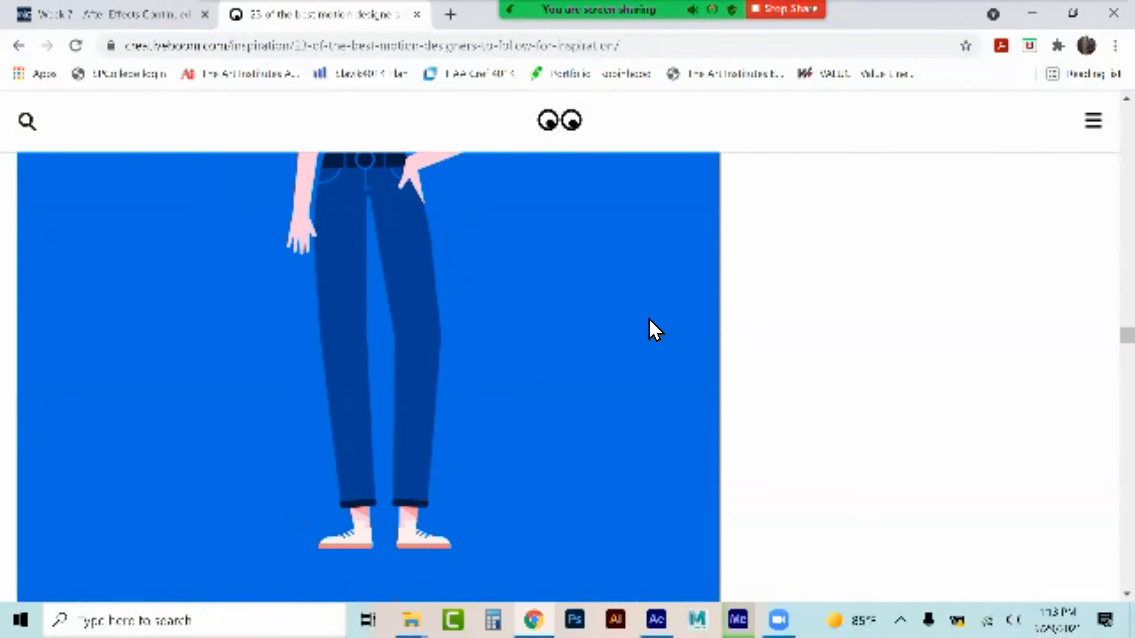
scroll(655, 329, "down", 4)
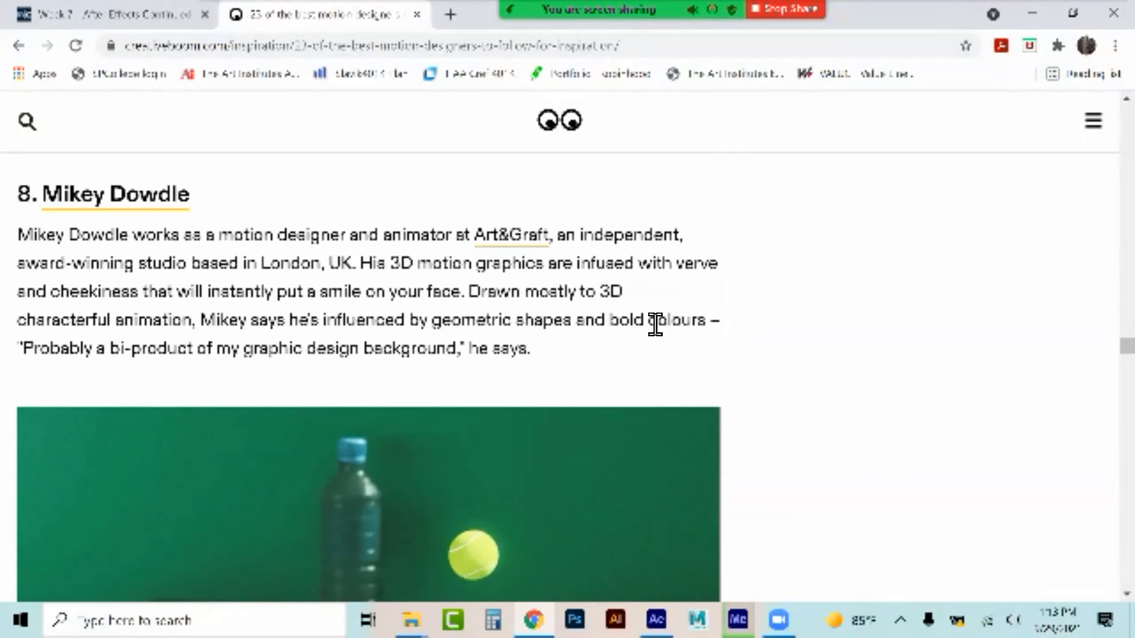
scroll(655, 330, "down", 4)
scroll(649, 329, "down", 4)
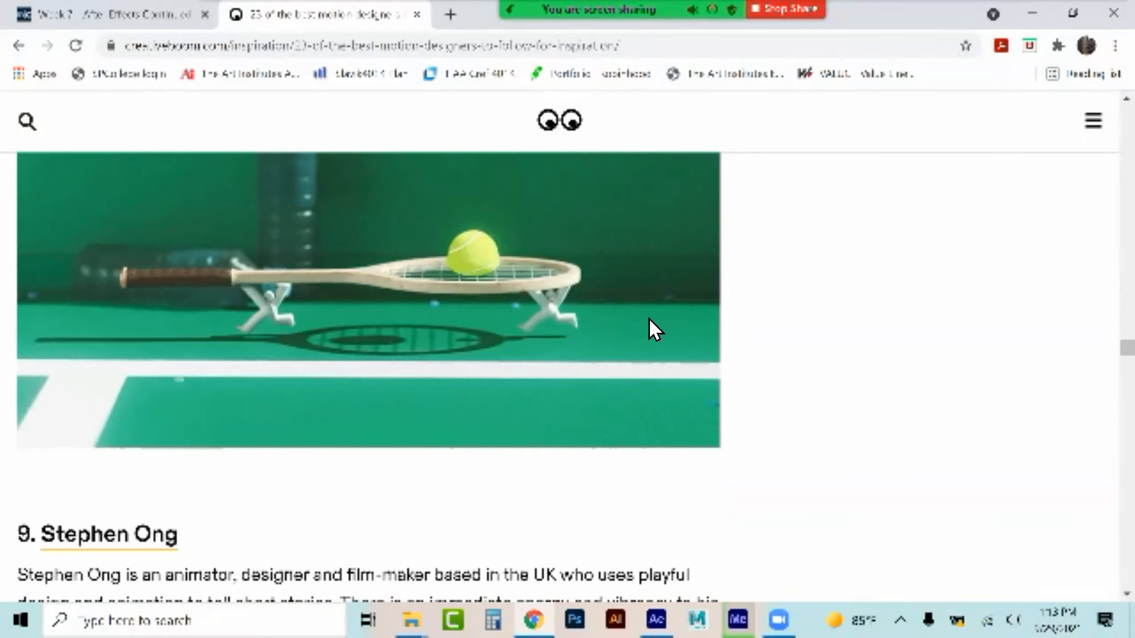
scroll(512, 353, "down", 5)
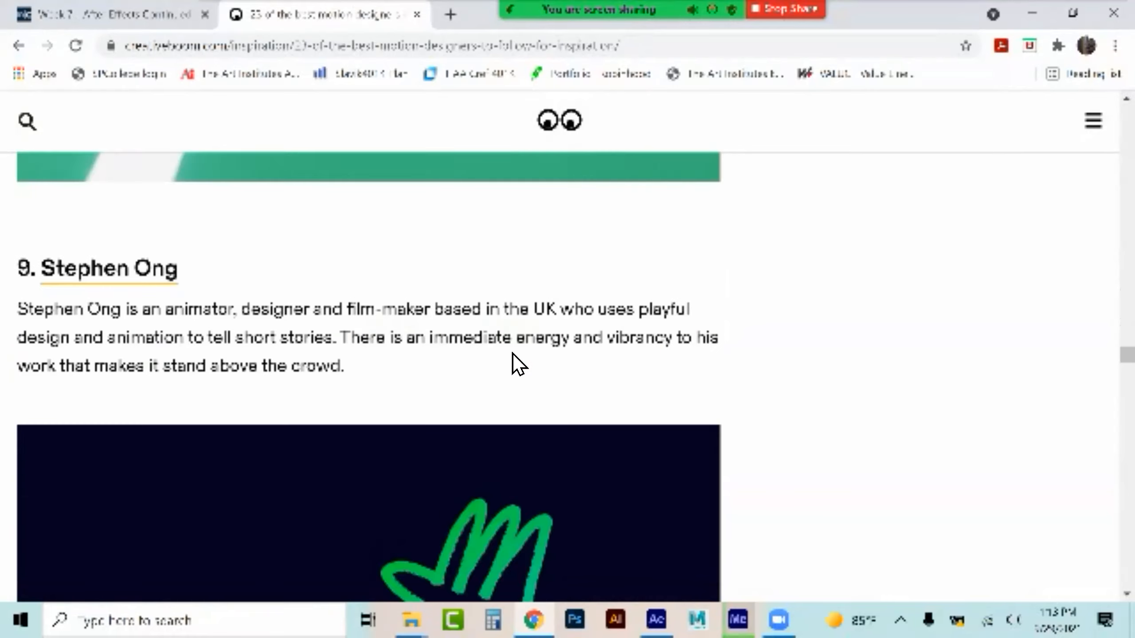
scroll(512, 353, "down", 5)
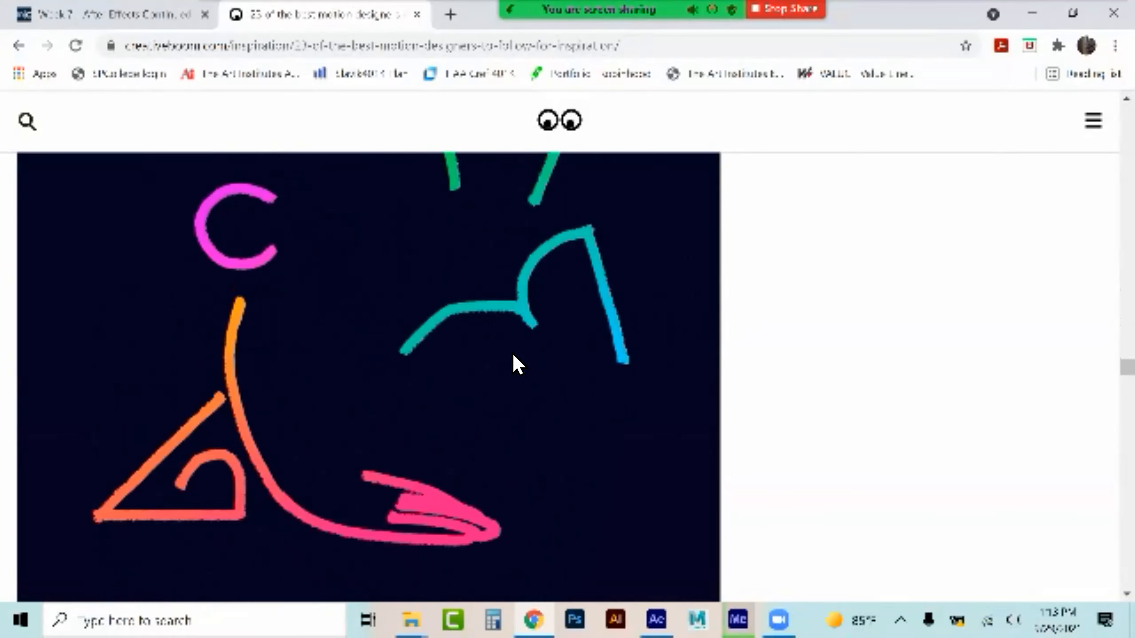
scroll(512, 353, "down", 5)
scroll(512, 353, "down", 6)
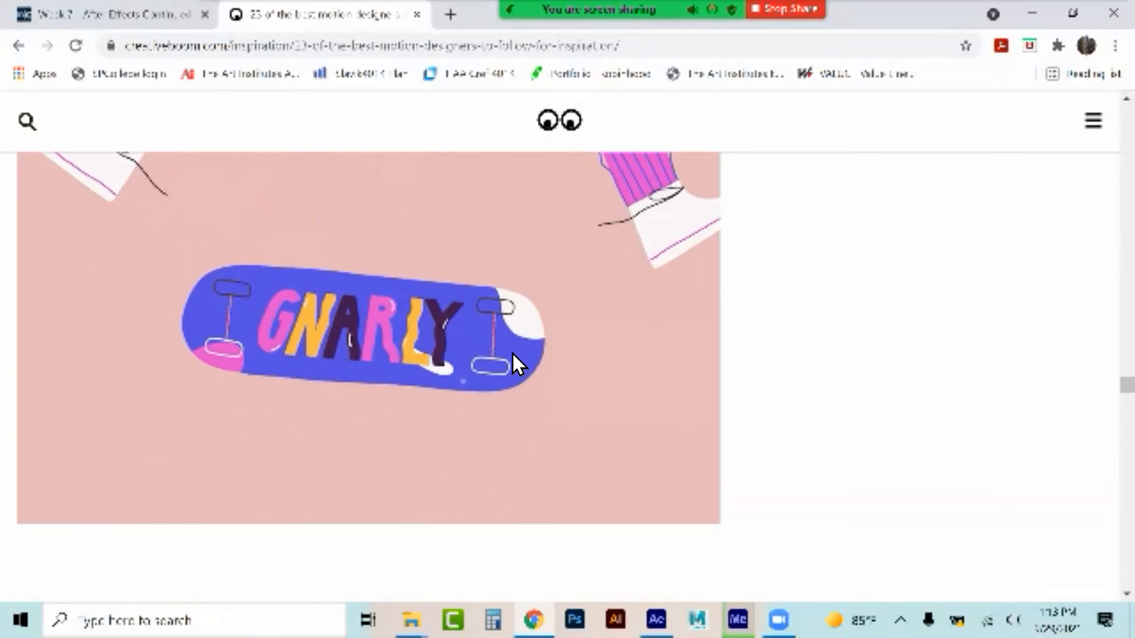
scroll(513, 353, "down", 3)
scroll(512, 353, "up", 3)
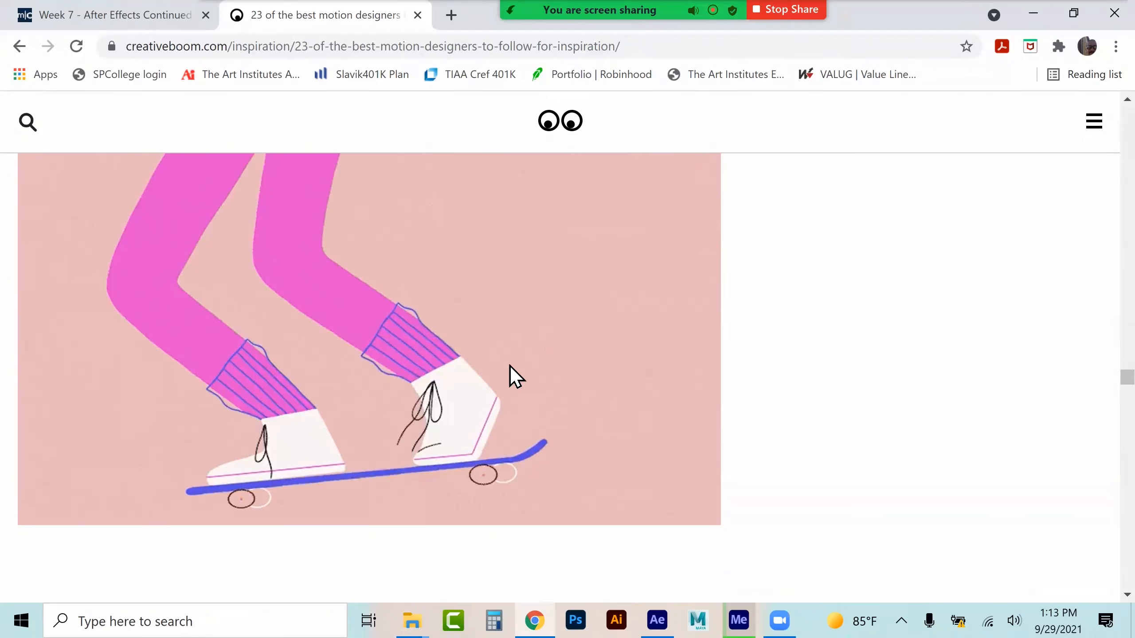
scroll(500, 370, "down", 10)
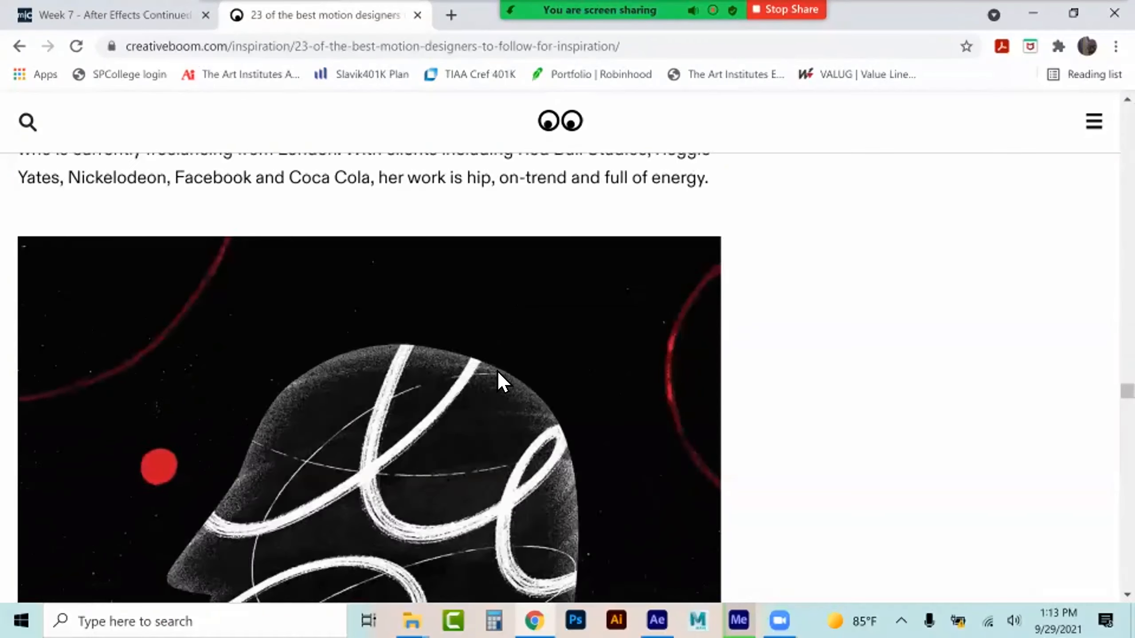
scroll(497, 373, "down", 15)
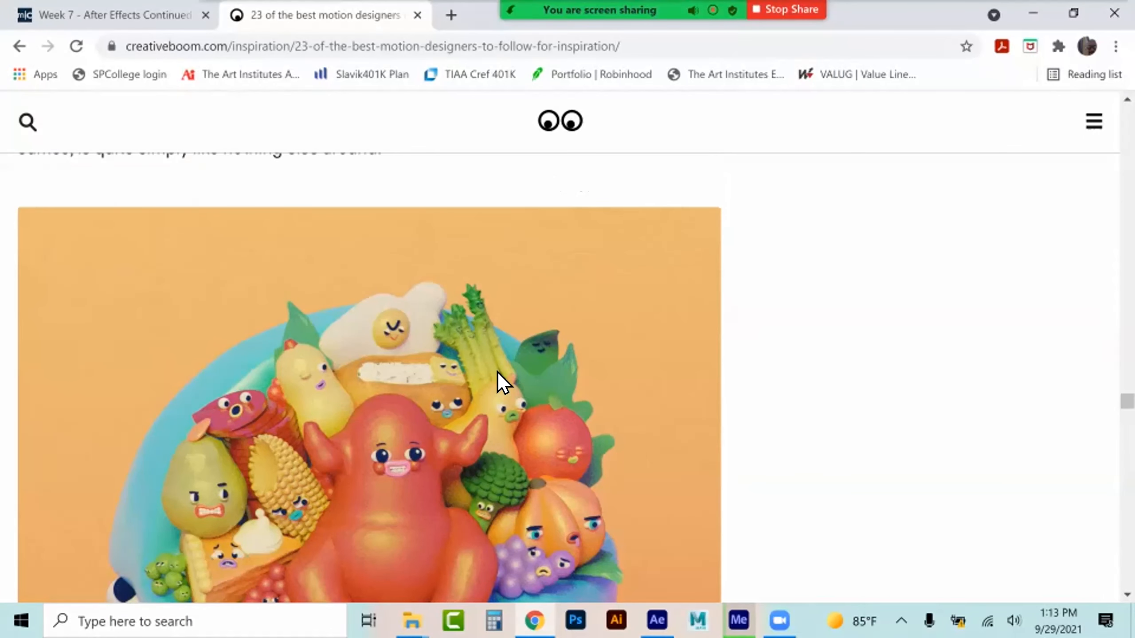
scroll(497, 373, "down", 10)
Return to the motion graphics designer search results and browse the Videos results
left_click(20, 47)
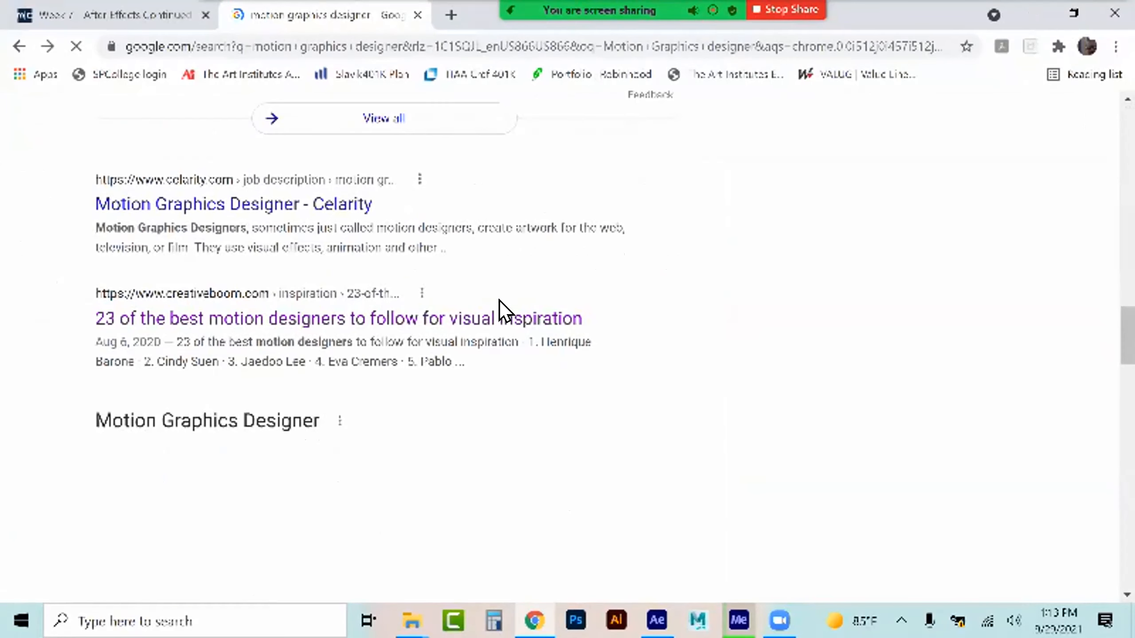
scroll(375, 314, "up", 8)
scroll(369, 279, "up", 10)
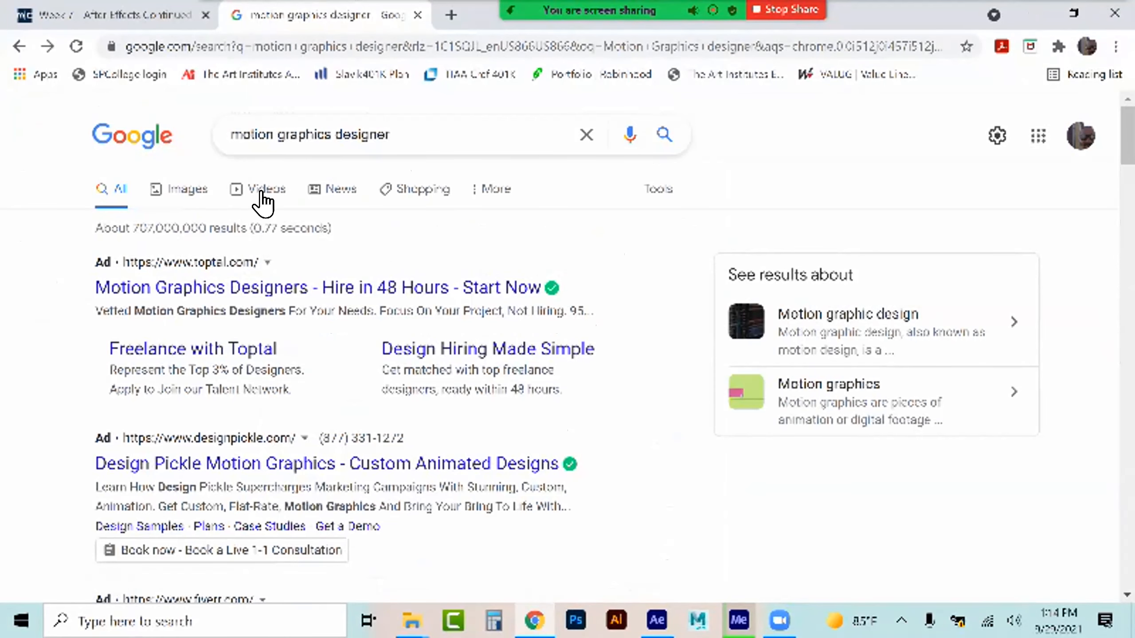
left_click(262, 193)
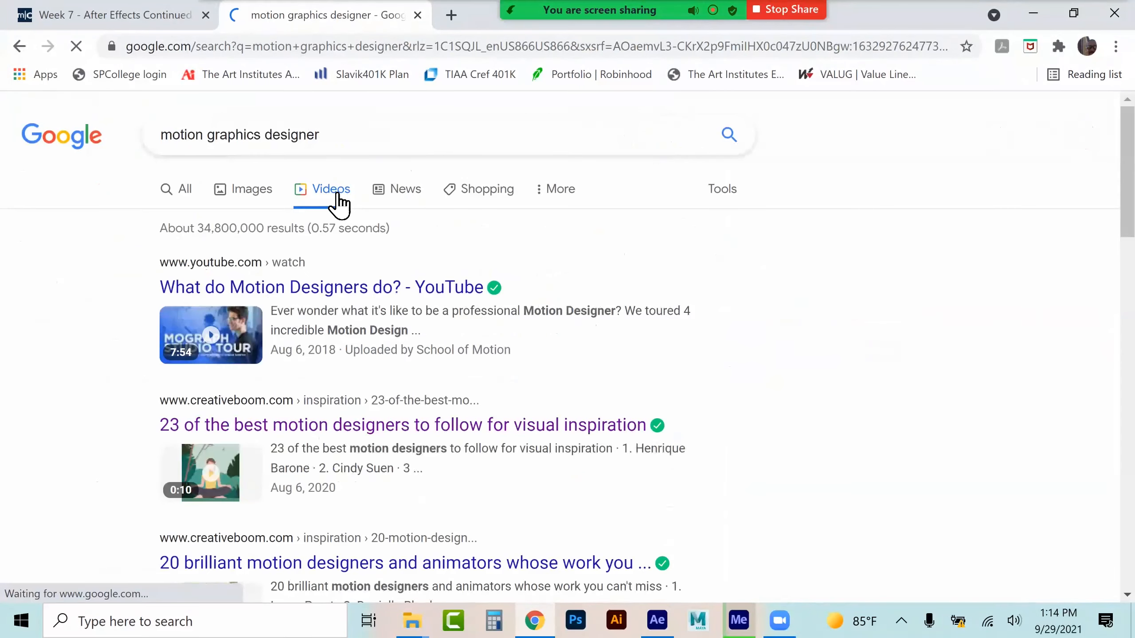
scroll(573, 409, "down", 3)
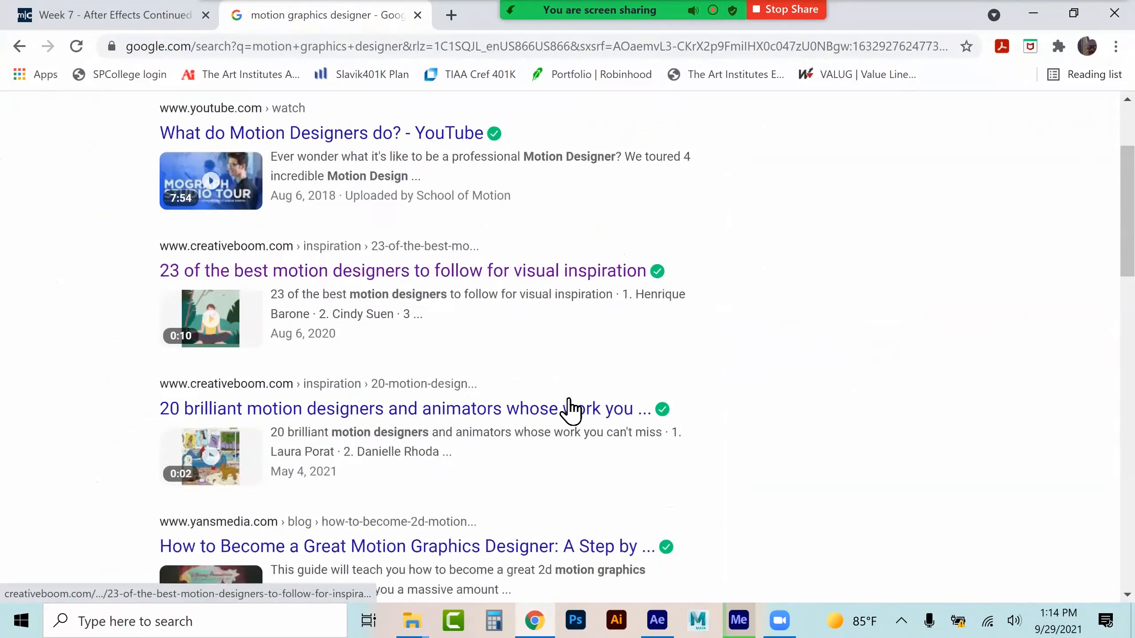
scroll(571, 411, "down", 2)
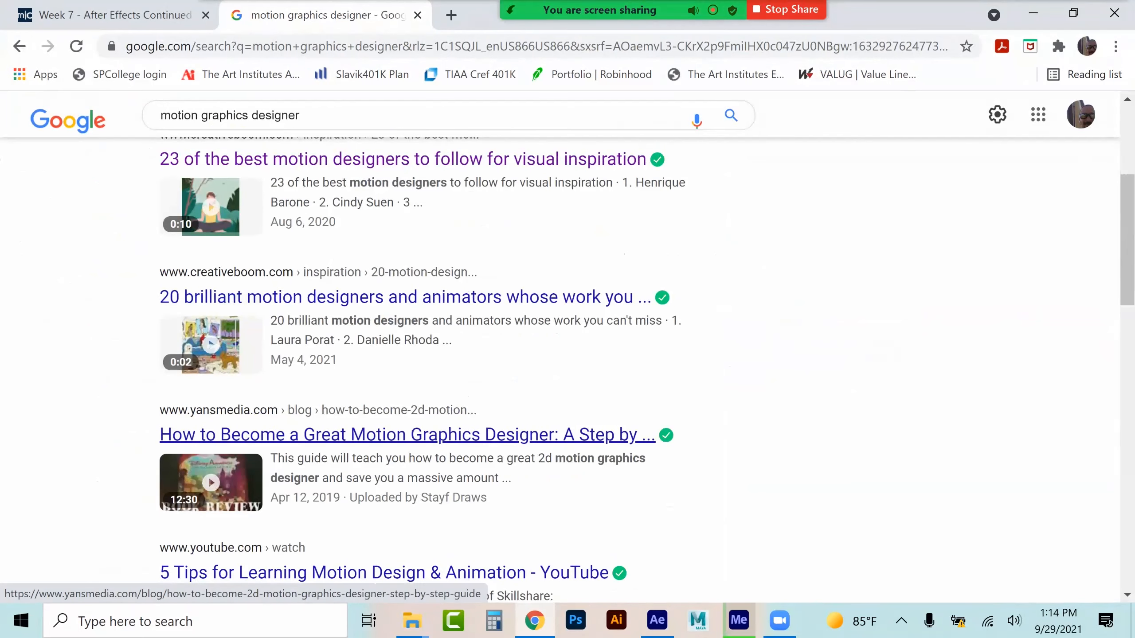
scroll(564, 429, "down", 4)
scroll(564, 419, "down", 4)
scroll(564, 371, "down", 6)
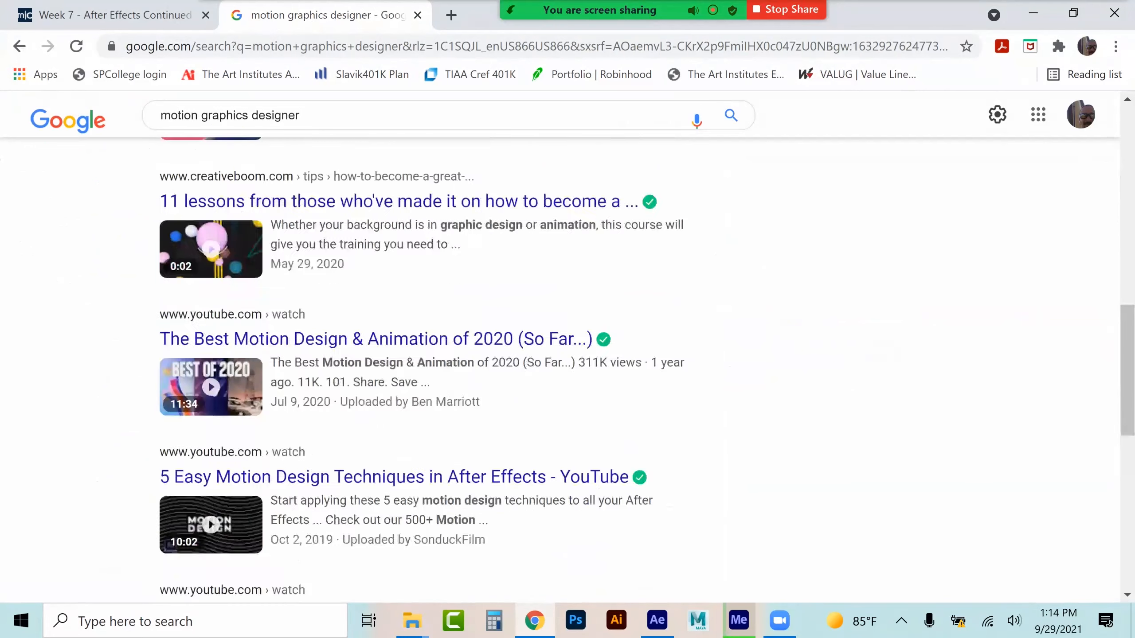
scroll(558, 406, "up", 16)
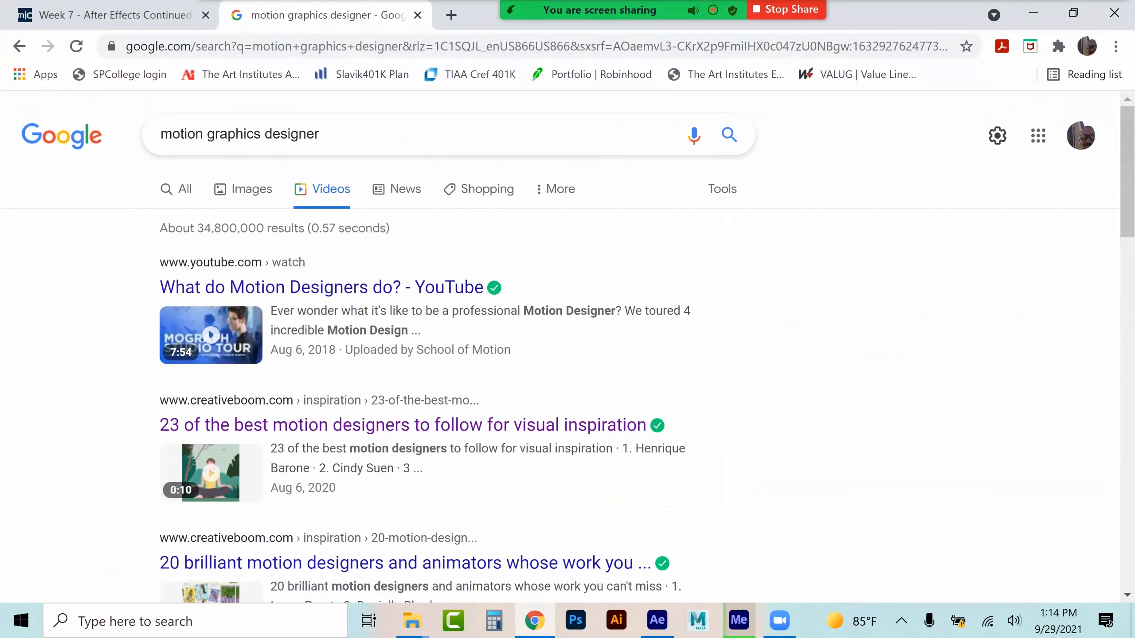
Check the encoding progress in Media Encoder, then purge all memory and disk cache in After Effects
left_click(738, 620)
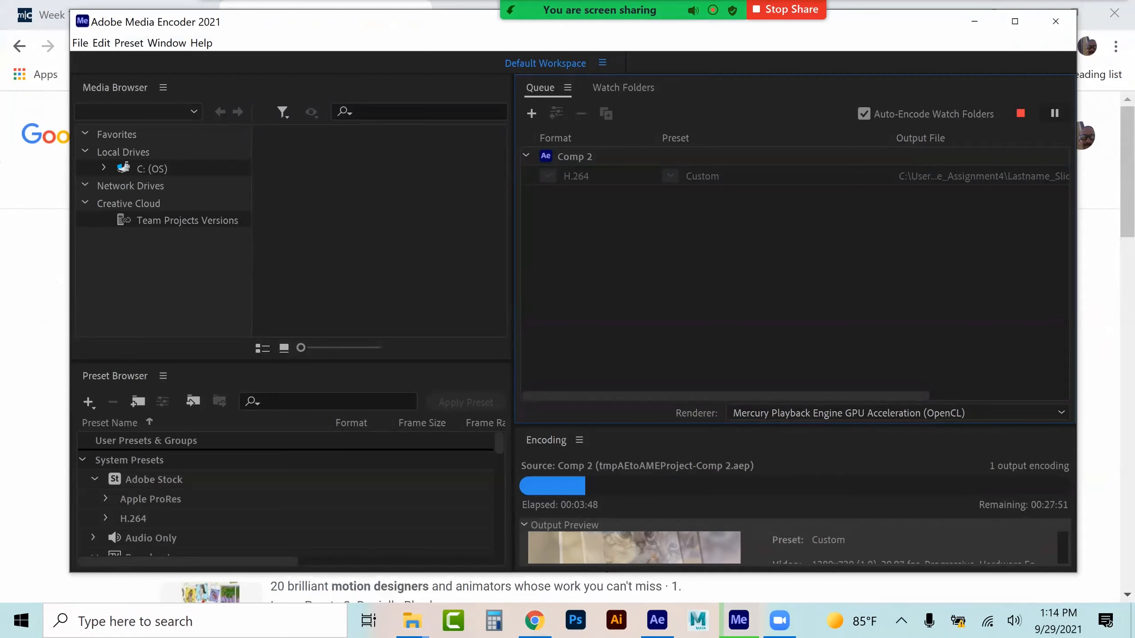
left_click(657, 620)
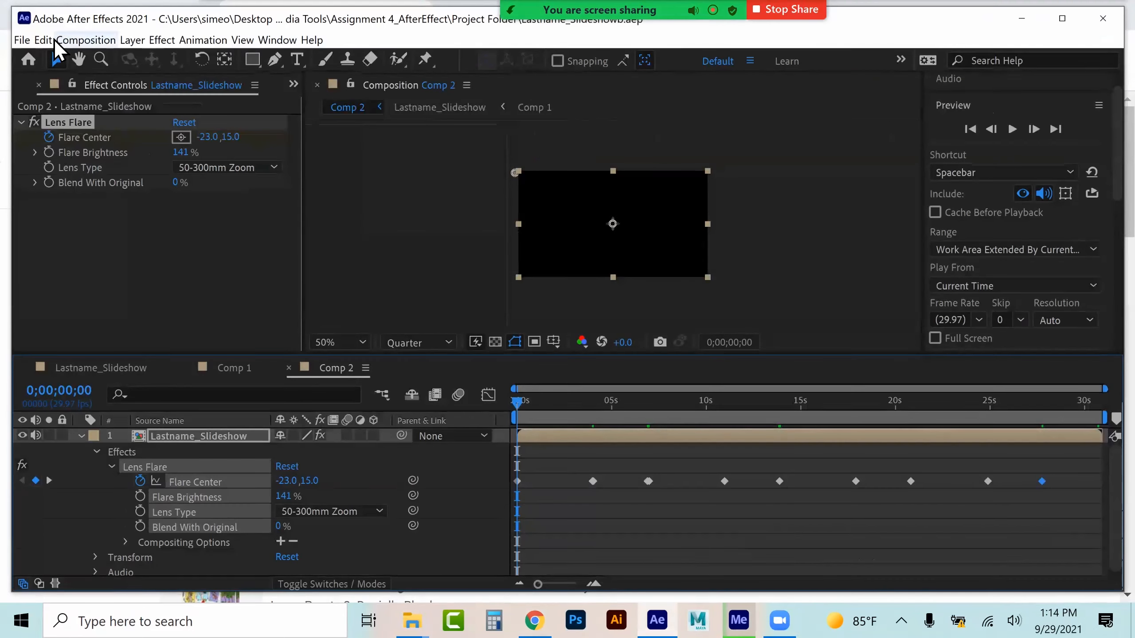
left_click(44, 40)
mouse_move(125, 340)
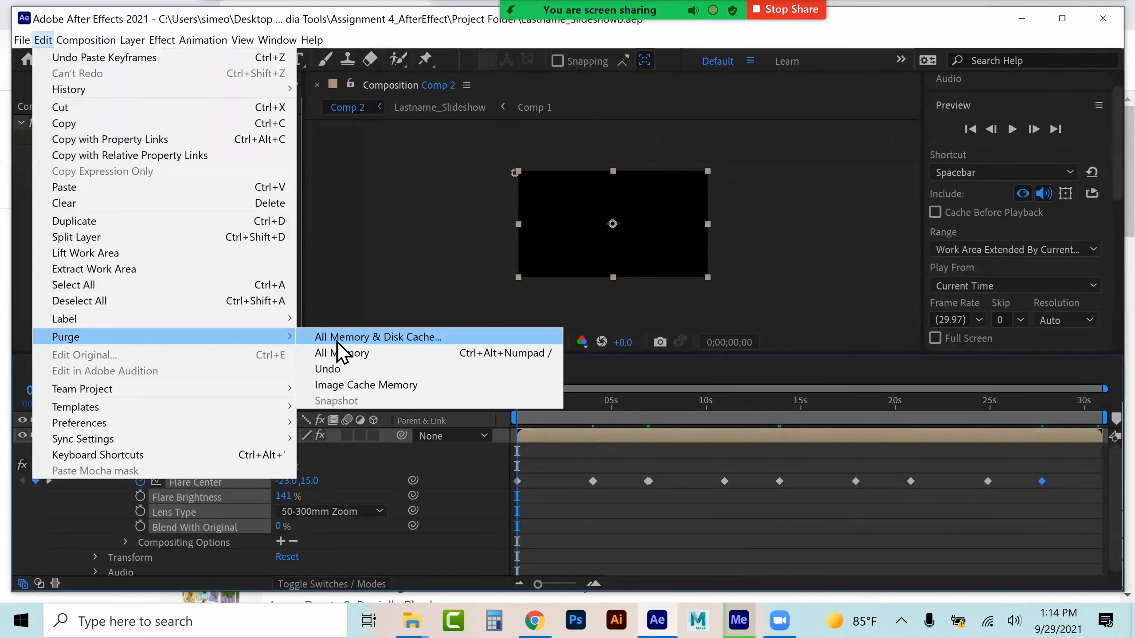
left_click(352, 337)
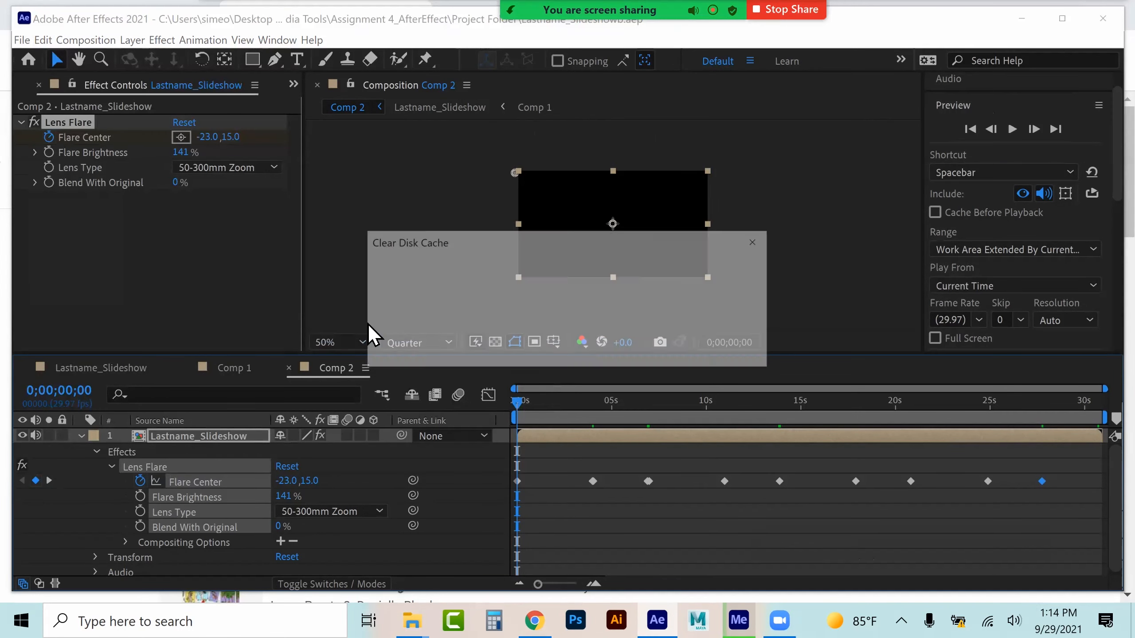
left_click(657, 348)
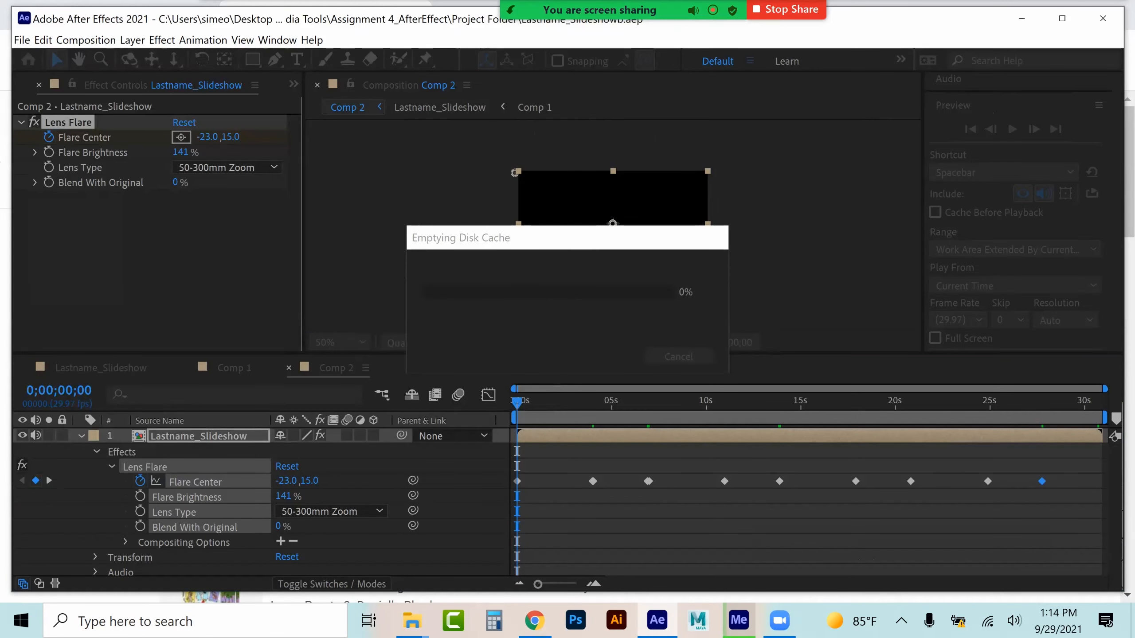
Start a new, empty After Effects project
left_click(25, 41)
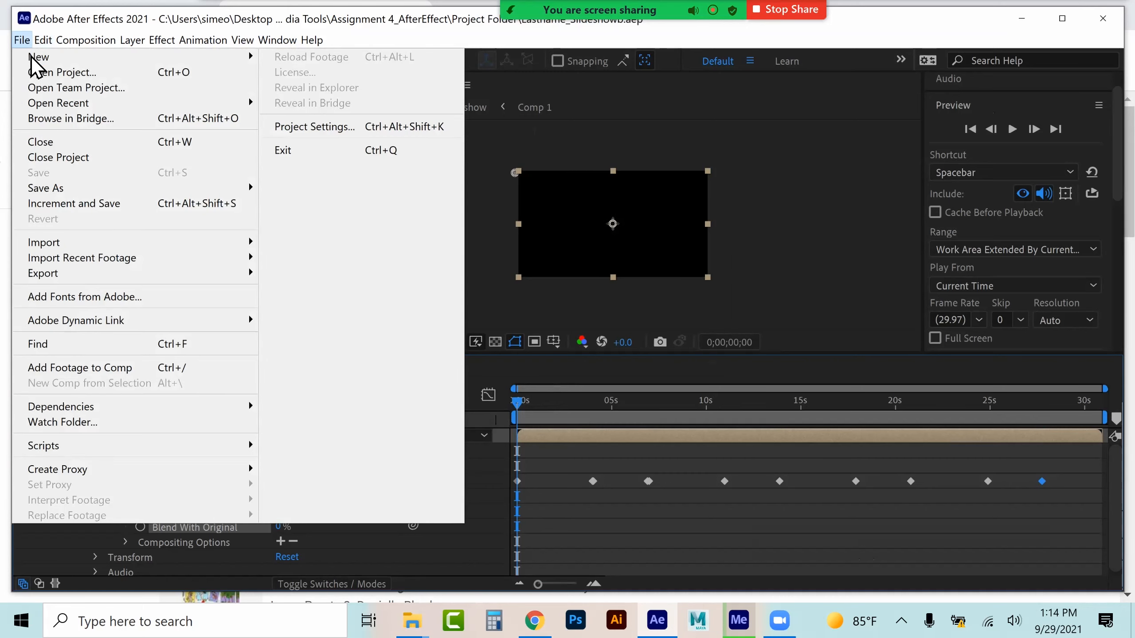
mouse_move(38, 57)
left_click(289, 59)
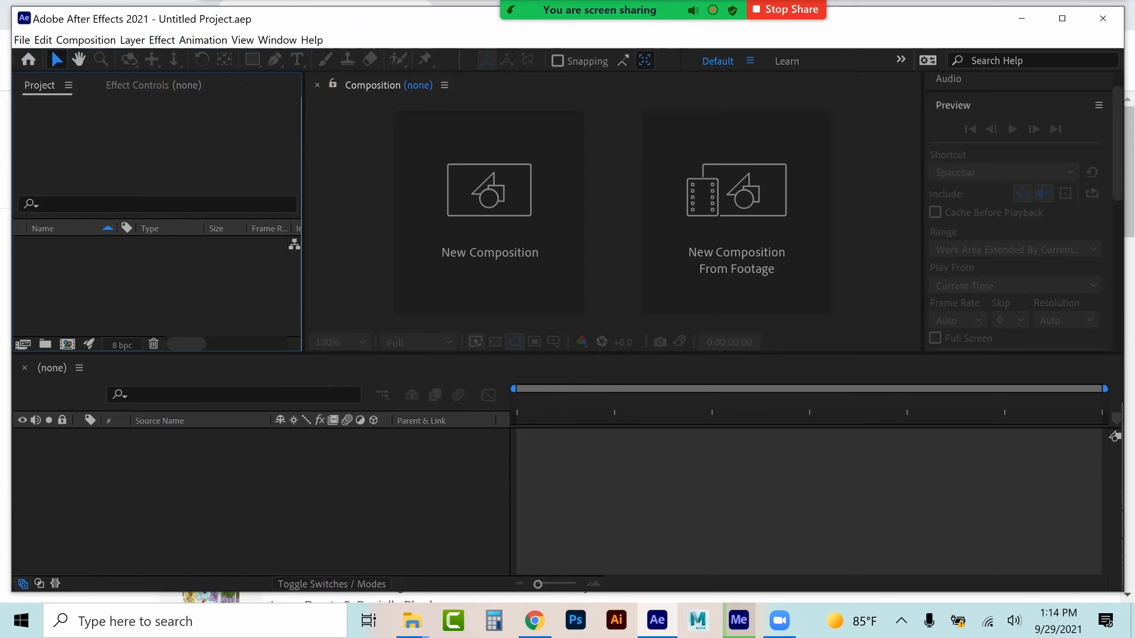
Switch to Media Encoder and close the Encoding panel
left_click(738, 621)
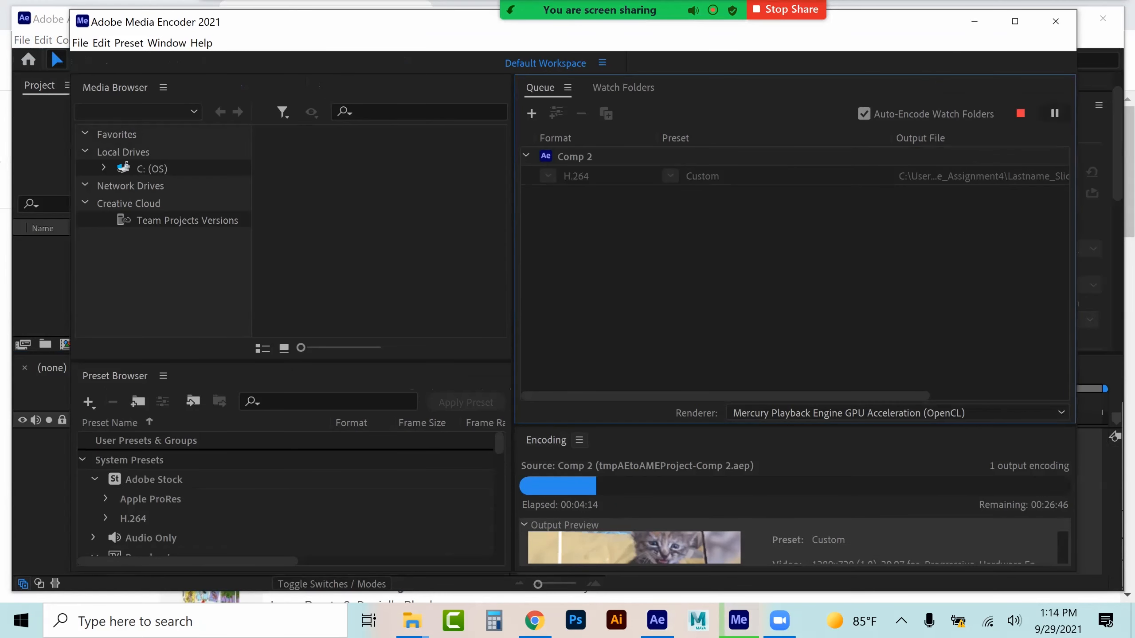
left_click(578, 440)
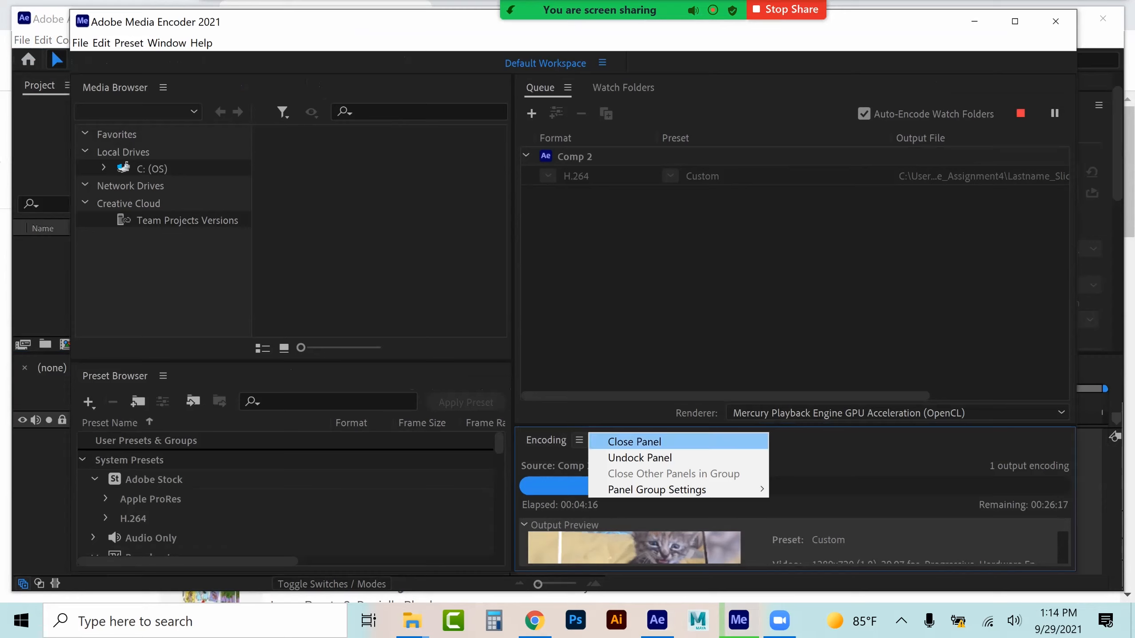
left_click(634, 442)
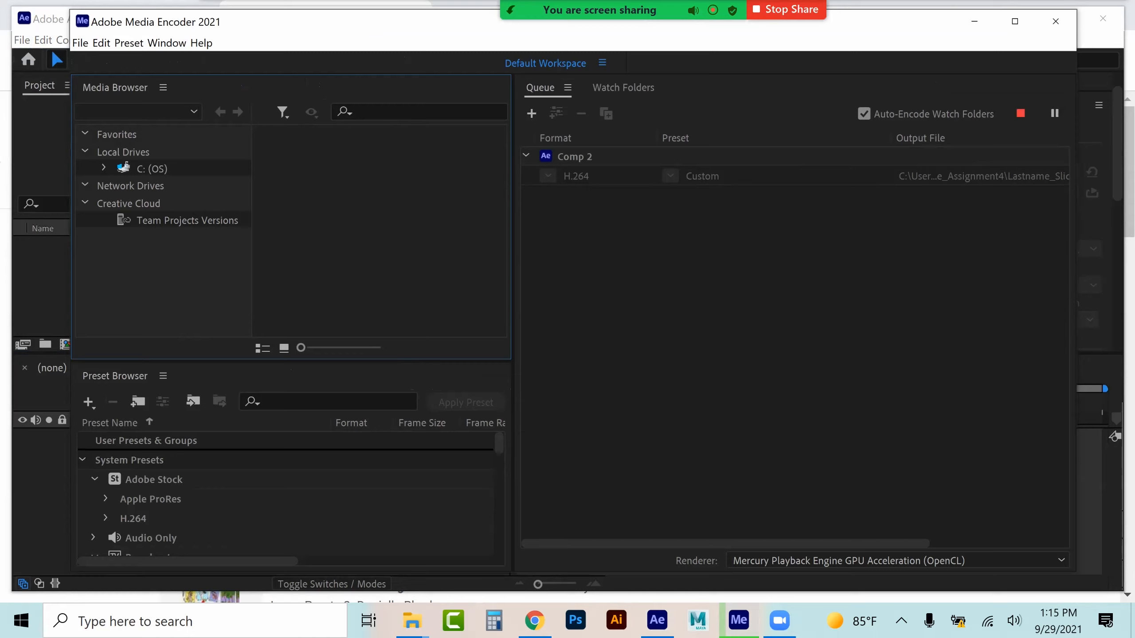
Switch Media Encoder to the Default Workspace layout
left_click(168, 44)
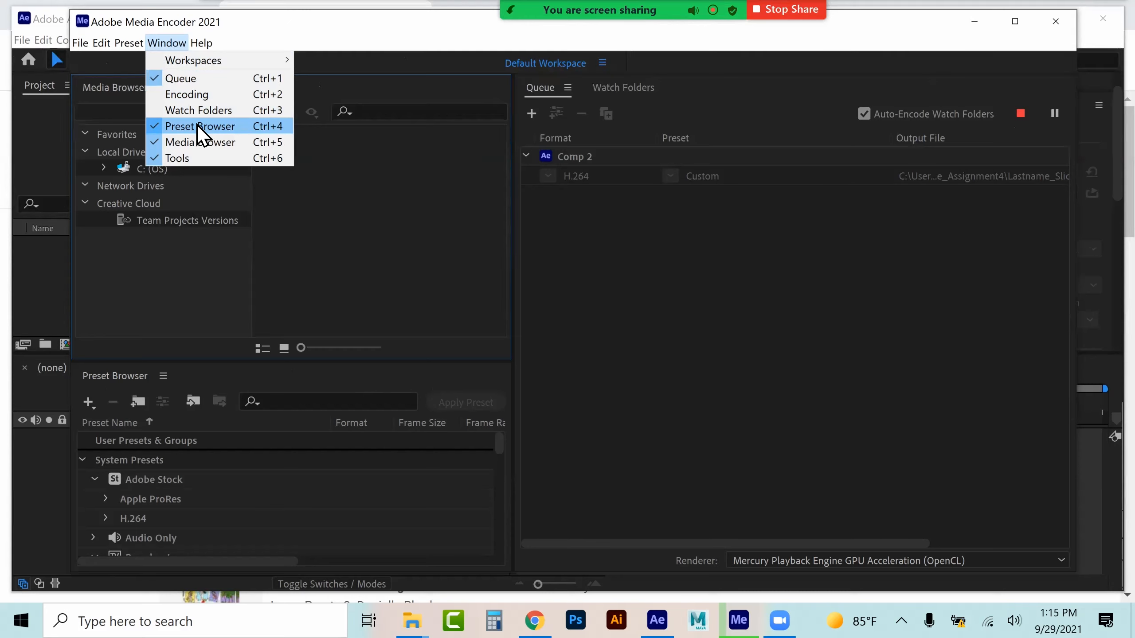
mouse_move(232, 64)
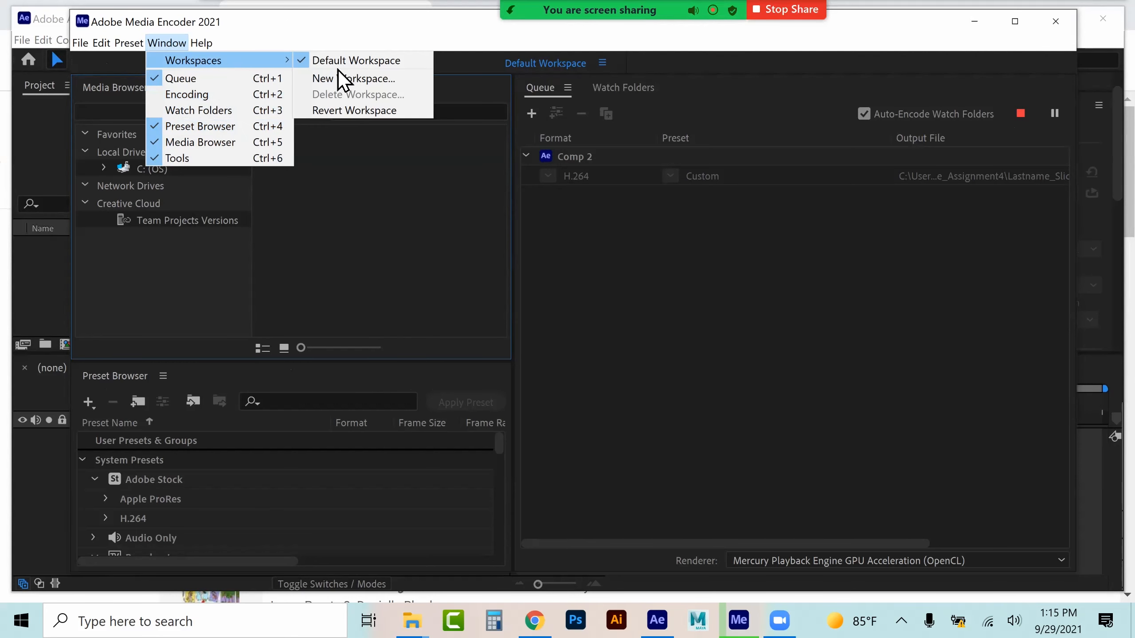
left_click(350, 64)
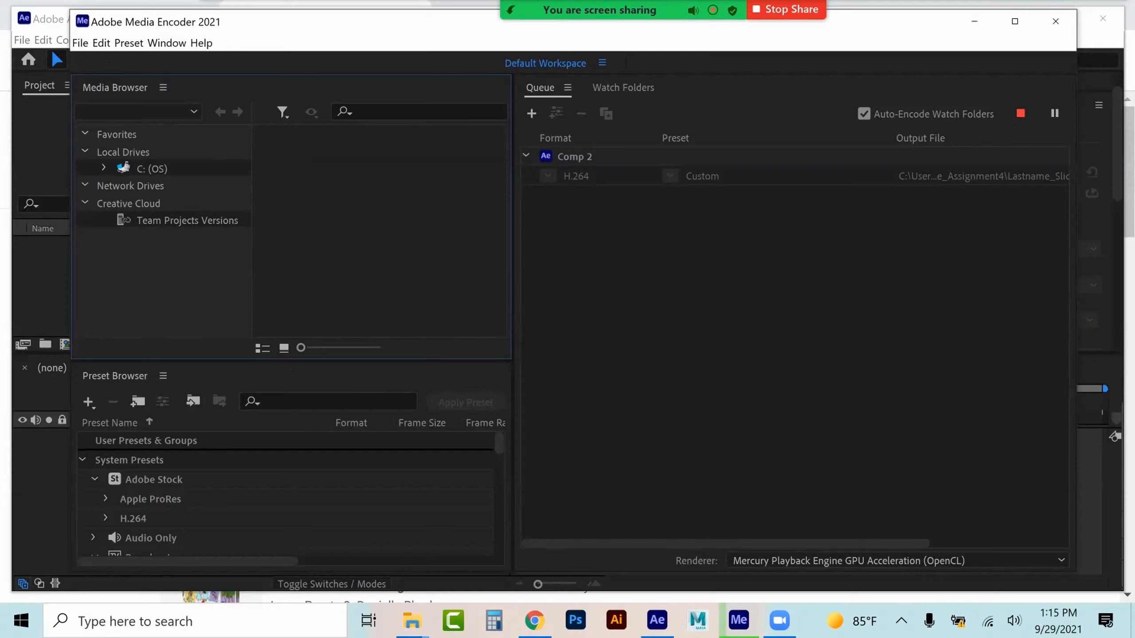
left_click(795, 333)
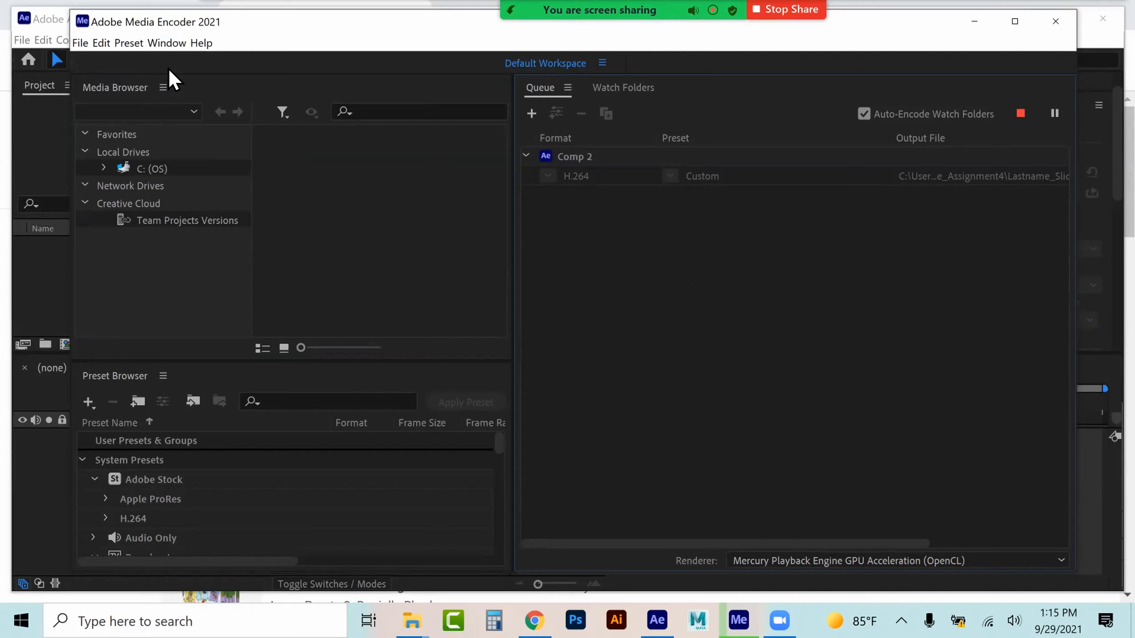
Stop the encoding queue without finishing the current file
left_click(1020, 113)
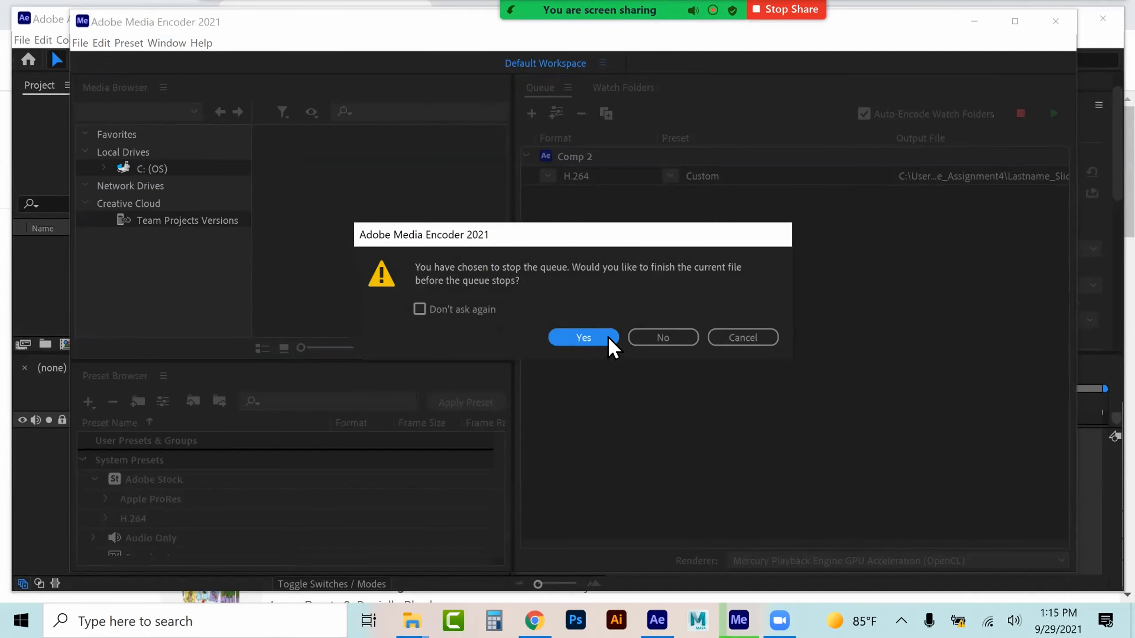
left_click(692, 336)
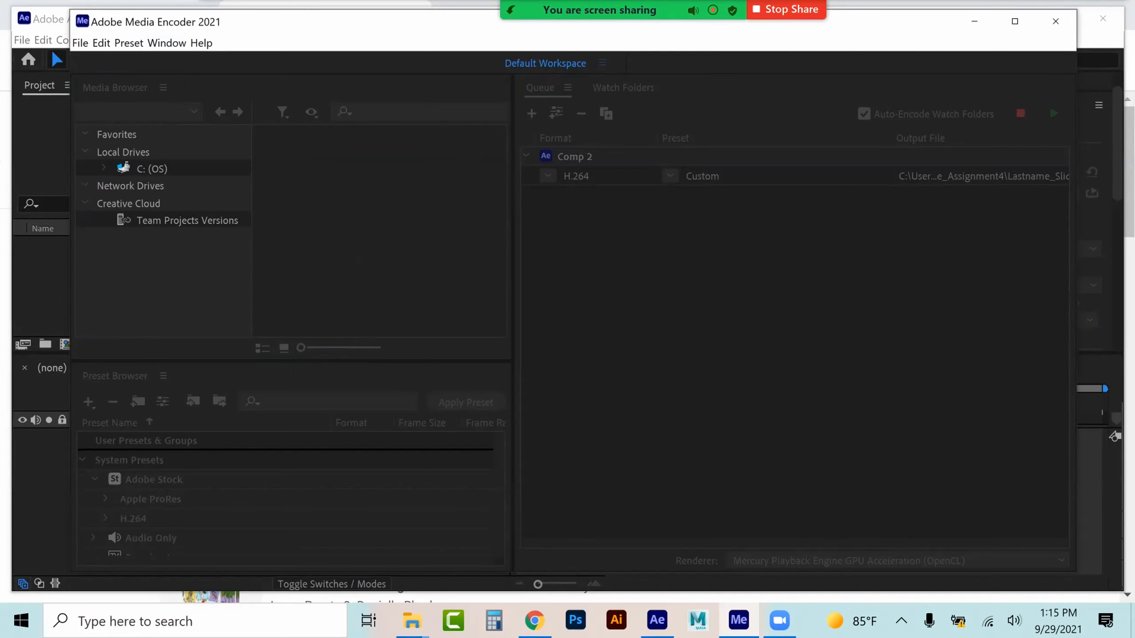